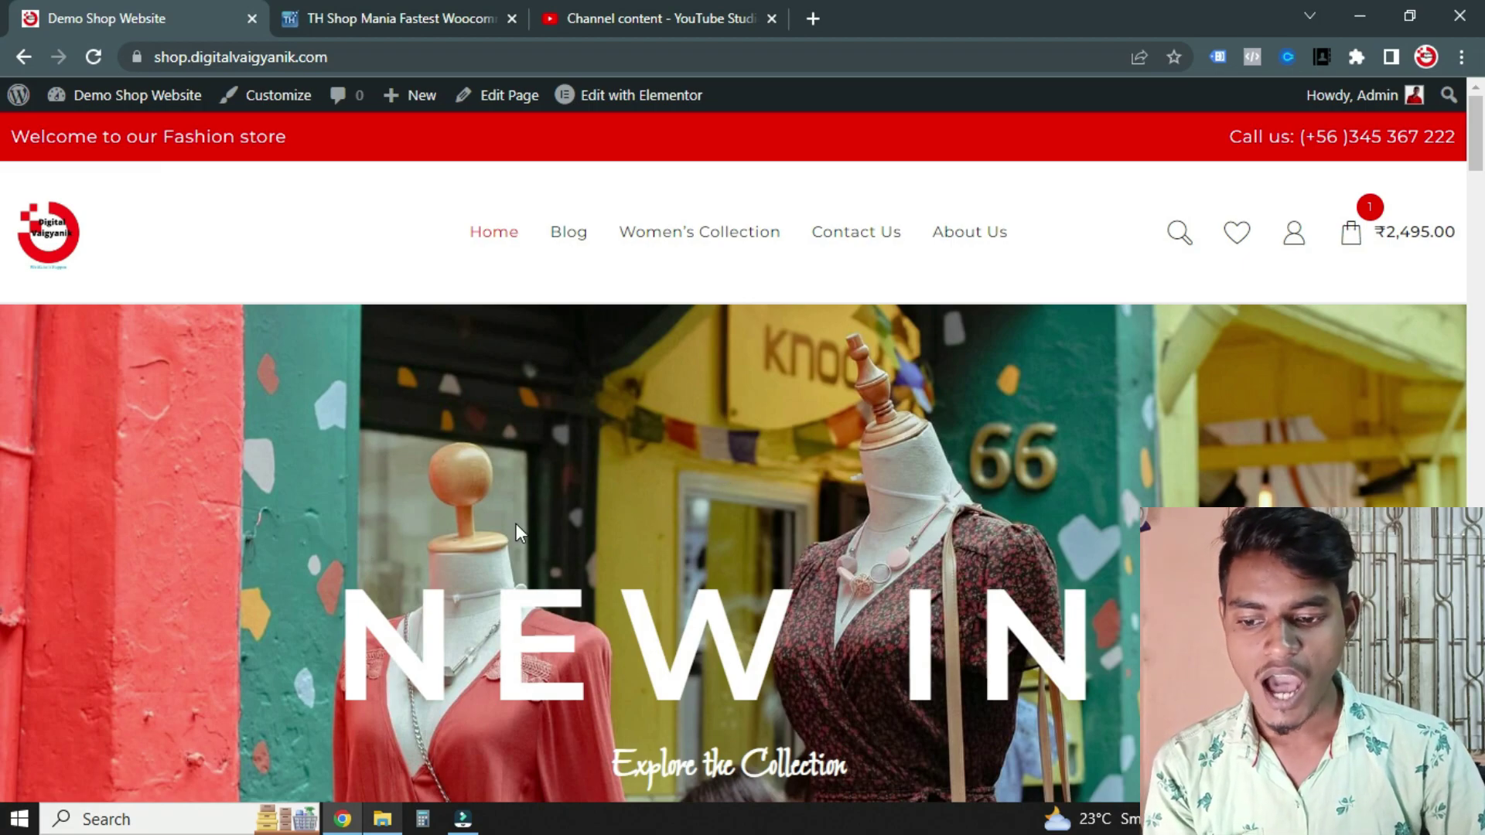
Scroll through the hPanel page, then switch to the YouTube Studio browser tab with Ctrl+3
{"action": "scroll", "coordinate": [513, 518], "scroll_direction": "down", "scroll_amount": 4}
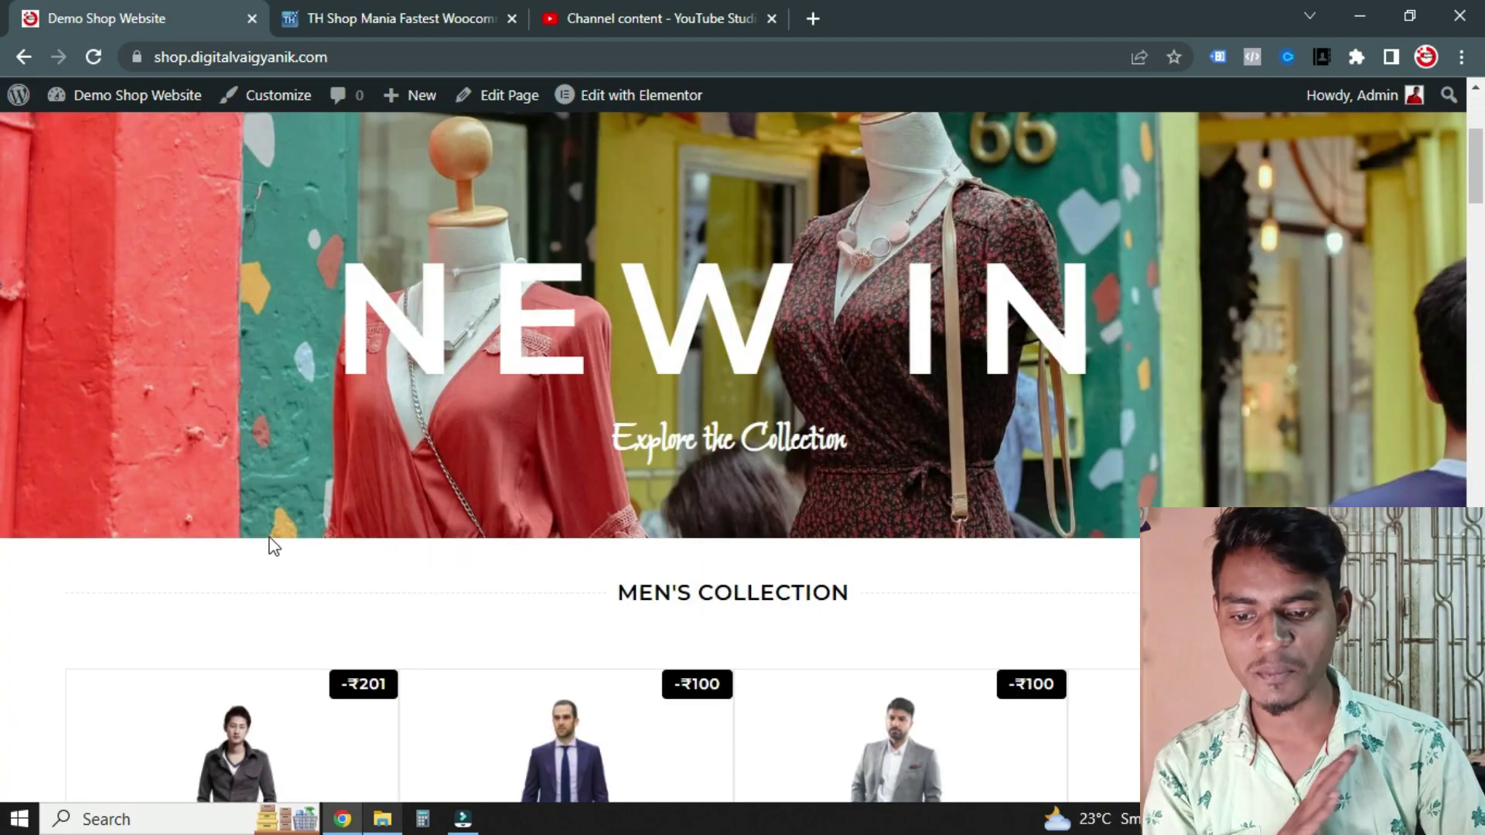
{"action": "scroll", "coordinate": [431, 534], "scroll_direction": "down", "scroll_amount": 7}
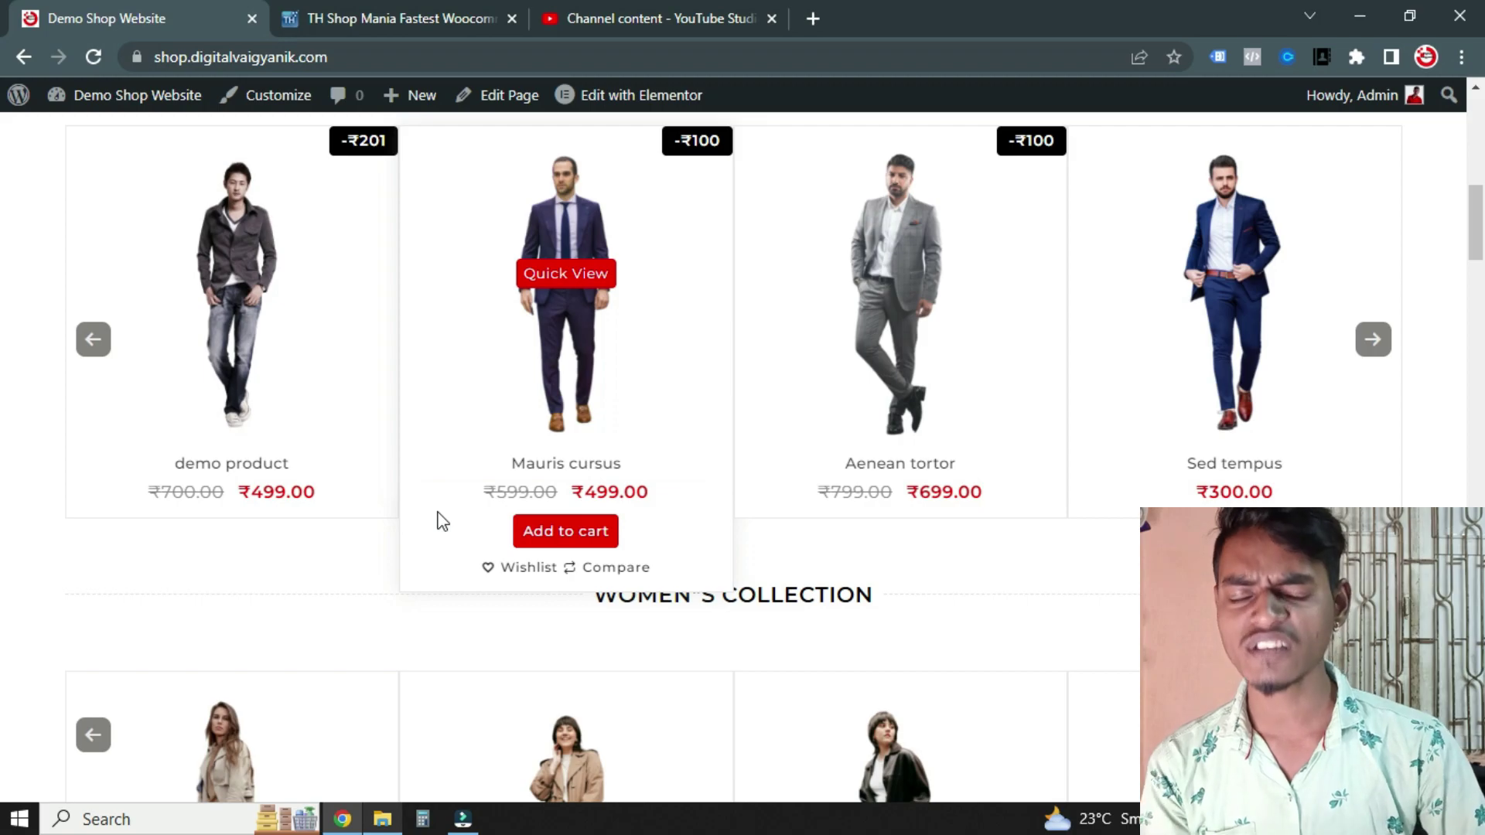
{"action": "scroll", "coordinate": [145, 451], "scroll_direction": "up", "scroll_amount": 3}
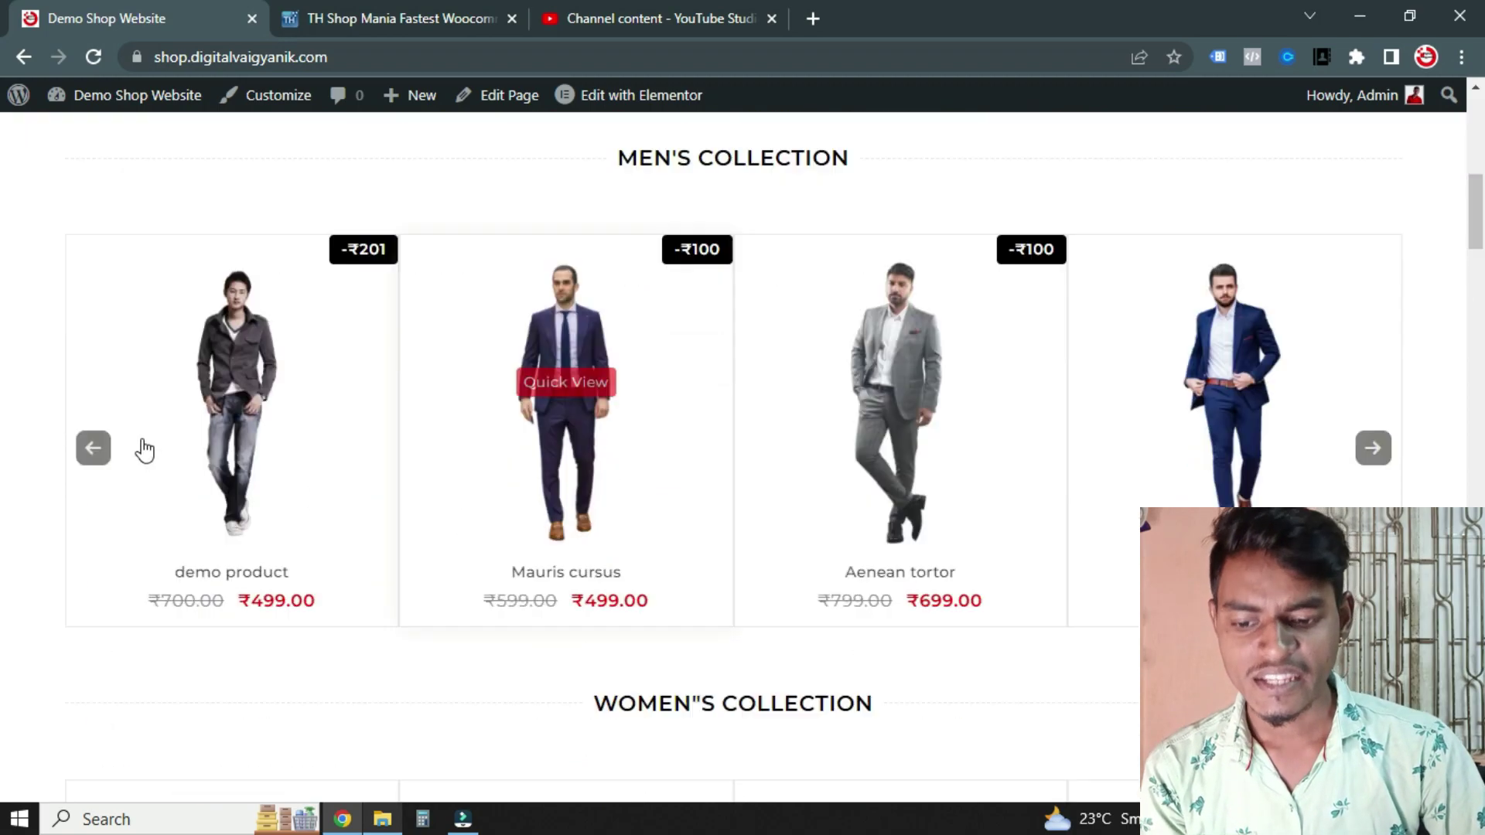
{"action": "scroll", "coordinate": [365, 408], "scroll_direction": "down", "scroll_amount": 20}
{"action": "scroll", "coordinate": [564, 570], "scroll_direction": "up", "scroll_amount": 20}
{"action": "scroll", "coordinate": [588, 573], "scroll_direction": "down", "scroll_amount": 10}
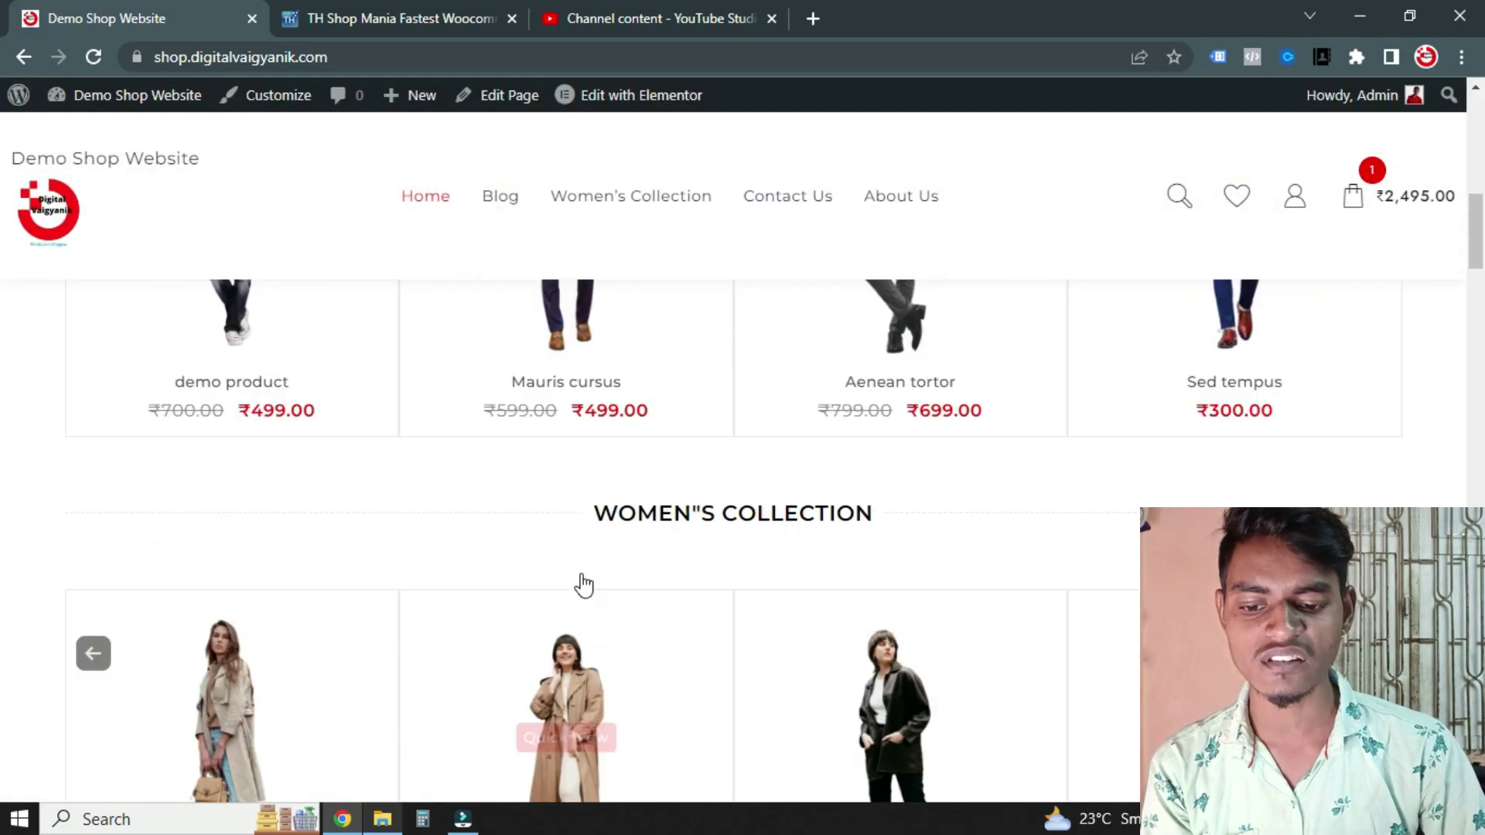
{"action": "scroll", "coordinate": [584, 585], "scroll_direction": "up", "scroll_amount": 20}
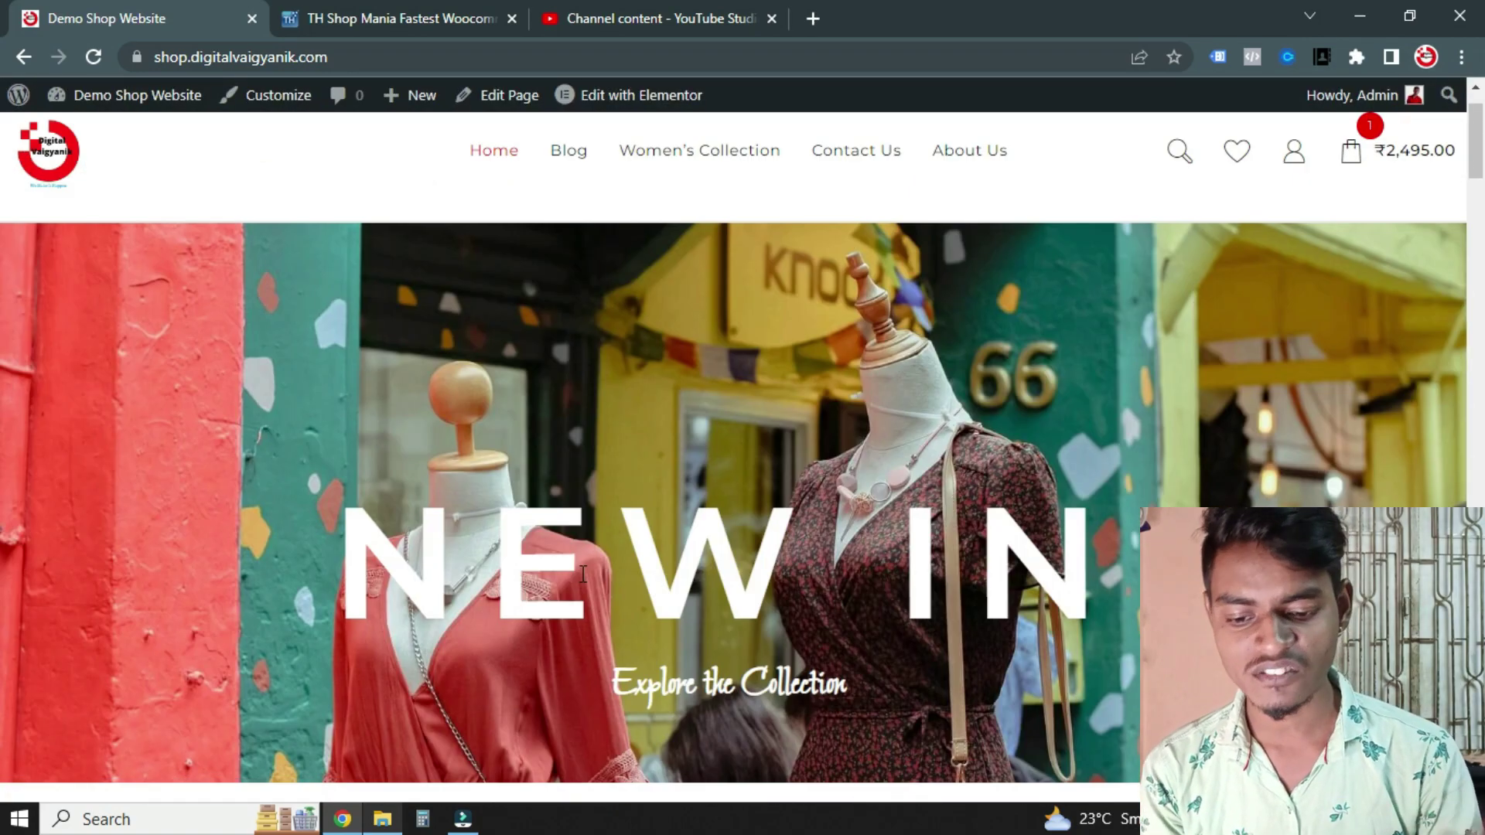
{"action": "key", "text": "ctrl+3"}
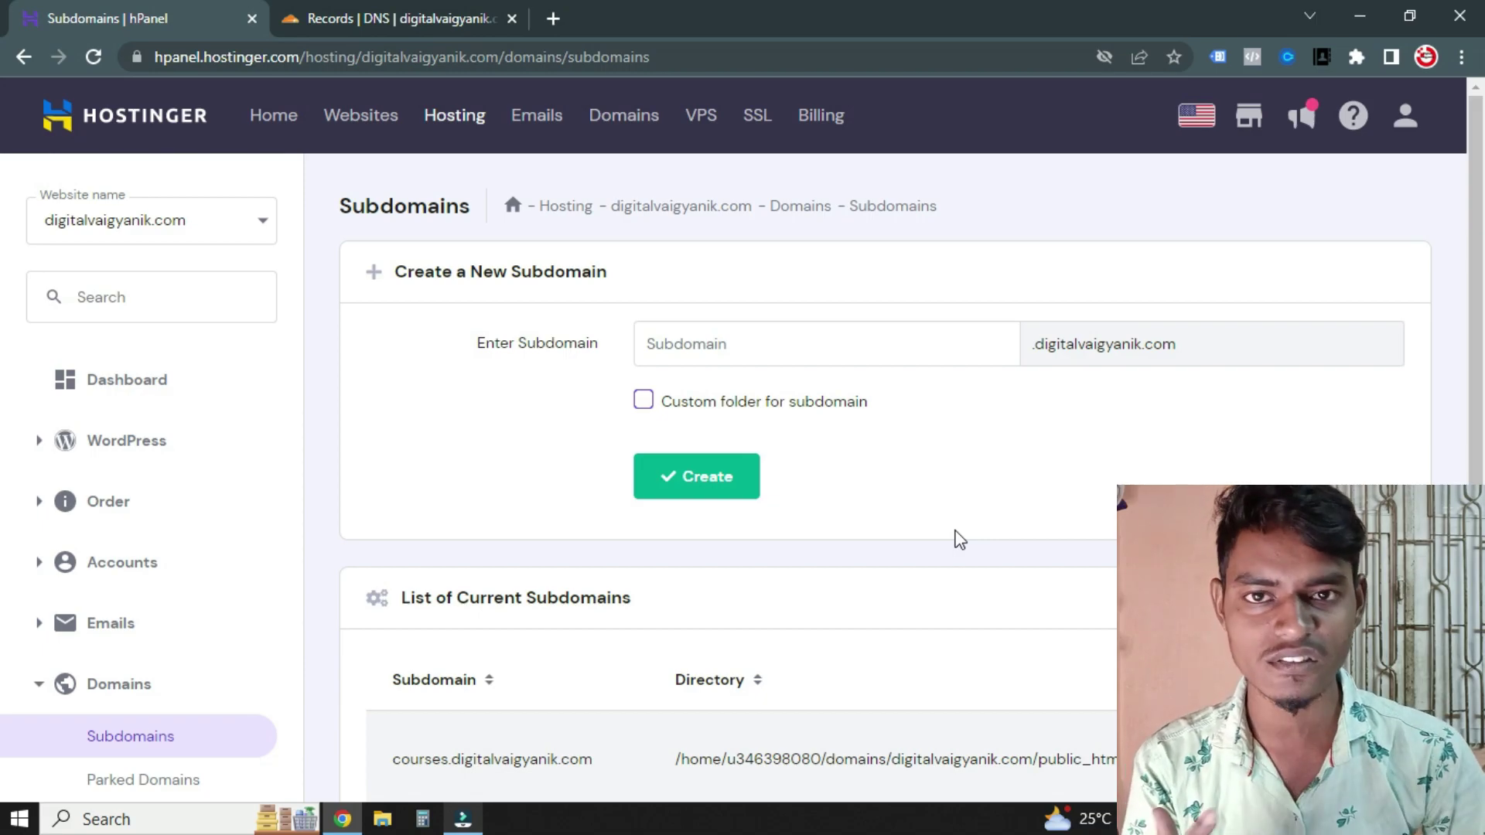
Create the subdomain 'shop' under digitalvaigyanik.com
{"action": "scroll", "coordinate": [959, 539], "scroll_direction": "down", "scroll_amount": 3}
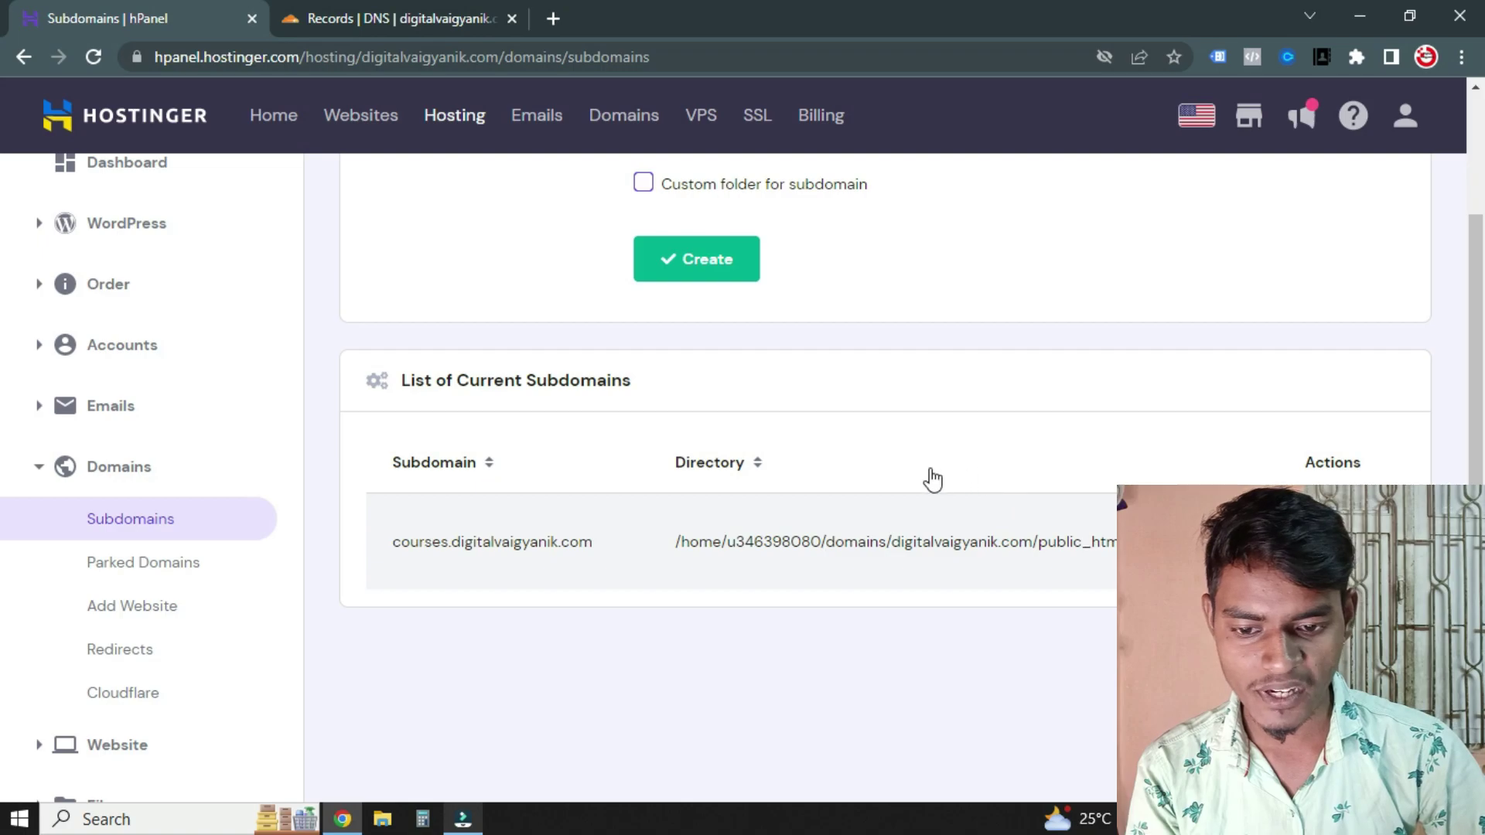
{"action": "scroll", "coordinate": [928, 479], "scroll_direction": "up", "scroll_amount": 3}
{"action": "left_click", "coordinate": [701, 334]}
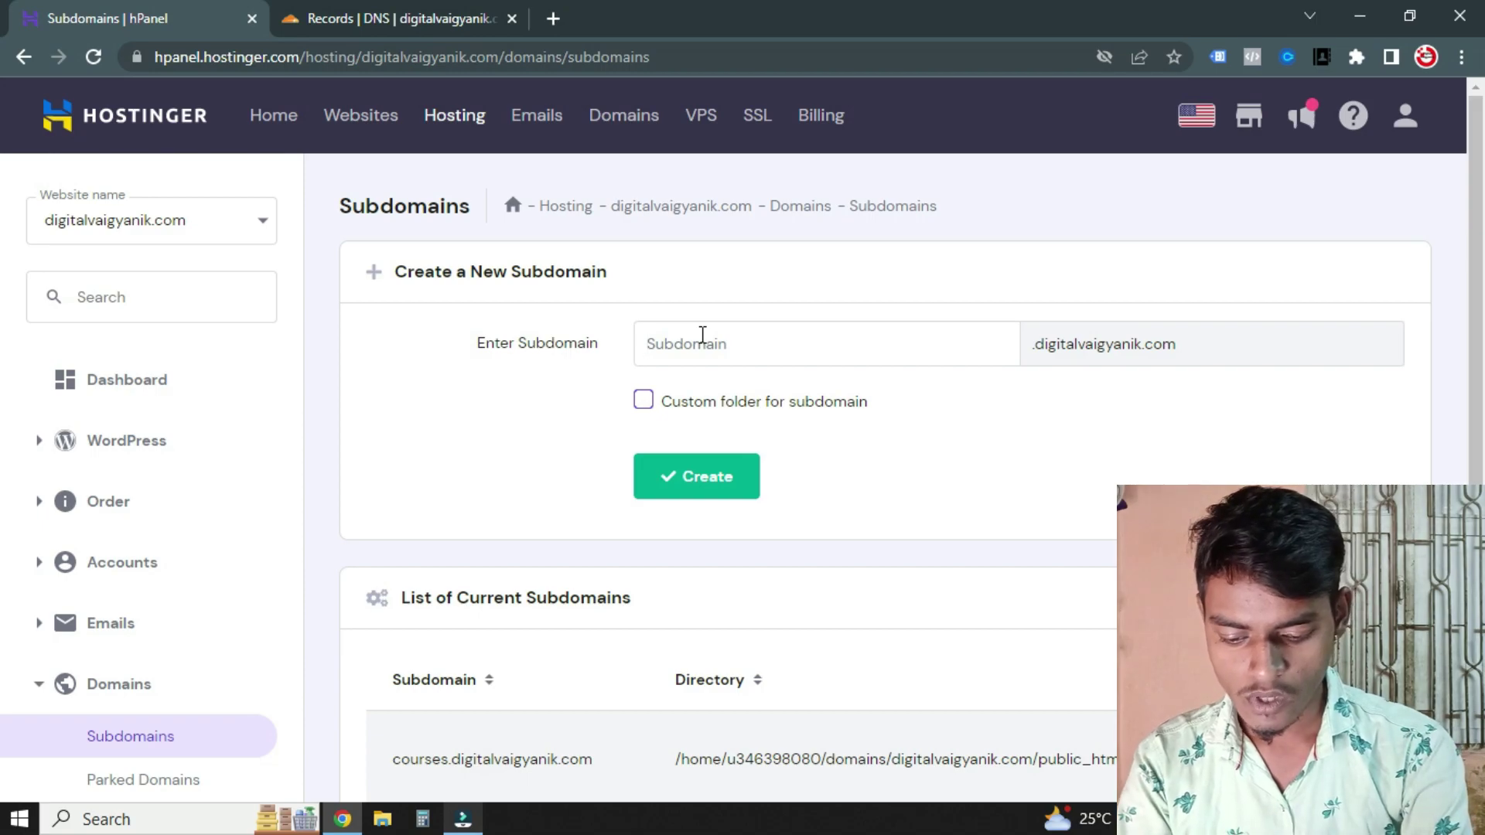
{"action": "type", "text": "shop"}
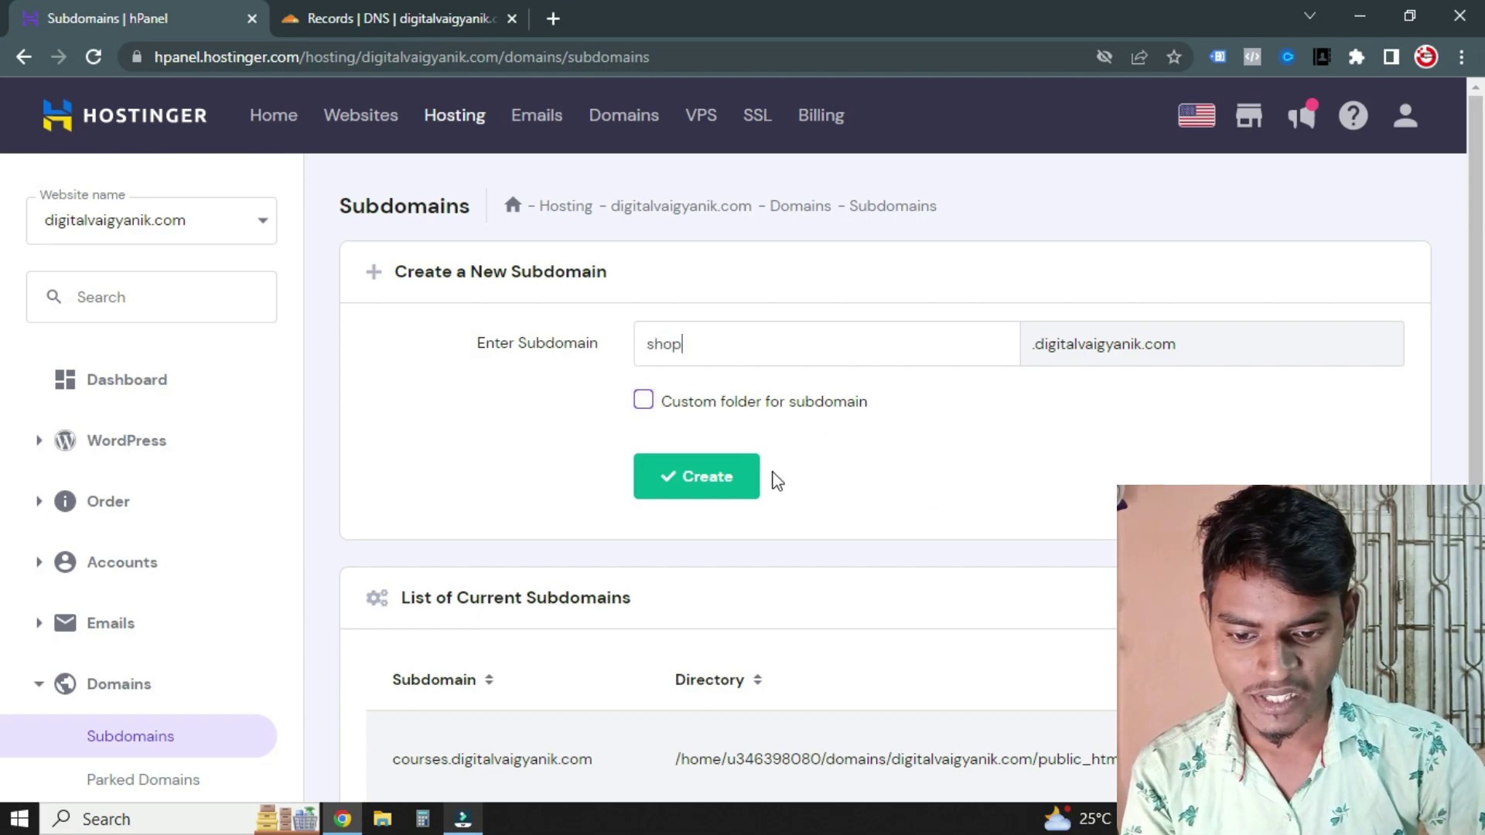
{"action": "left_click", "coordinate": [688, 473]}
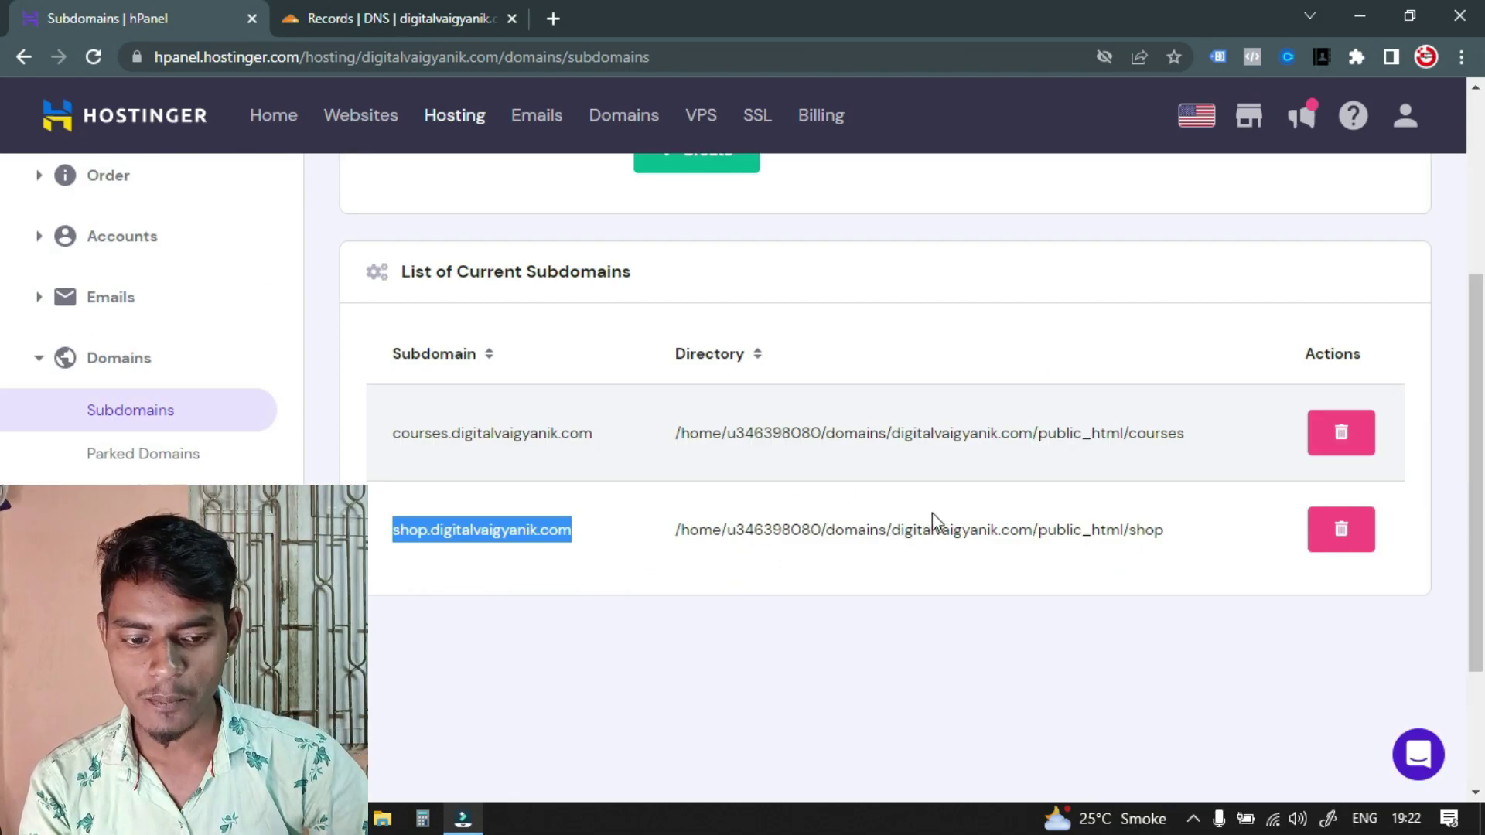
Open hPanel's WordPress Dashboard and switch it to shop.digitalvaigyanik.com
{"action": "scroll", "coordinate": [931, 512], "scroll_direction": "up", "scroll_amount": 5}
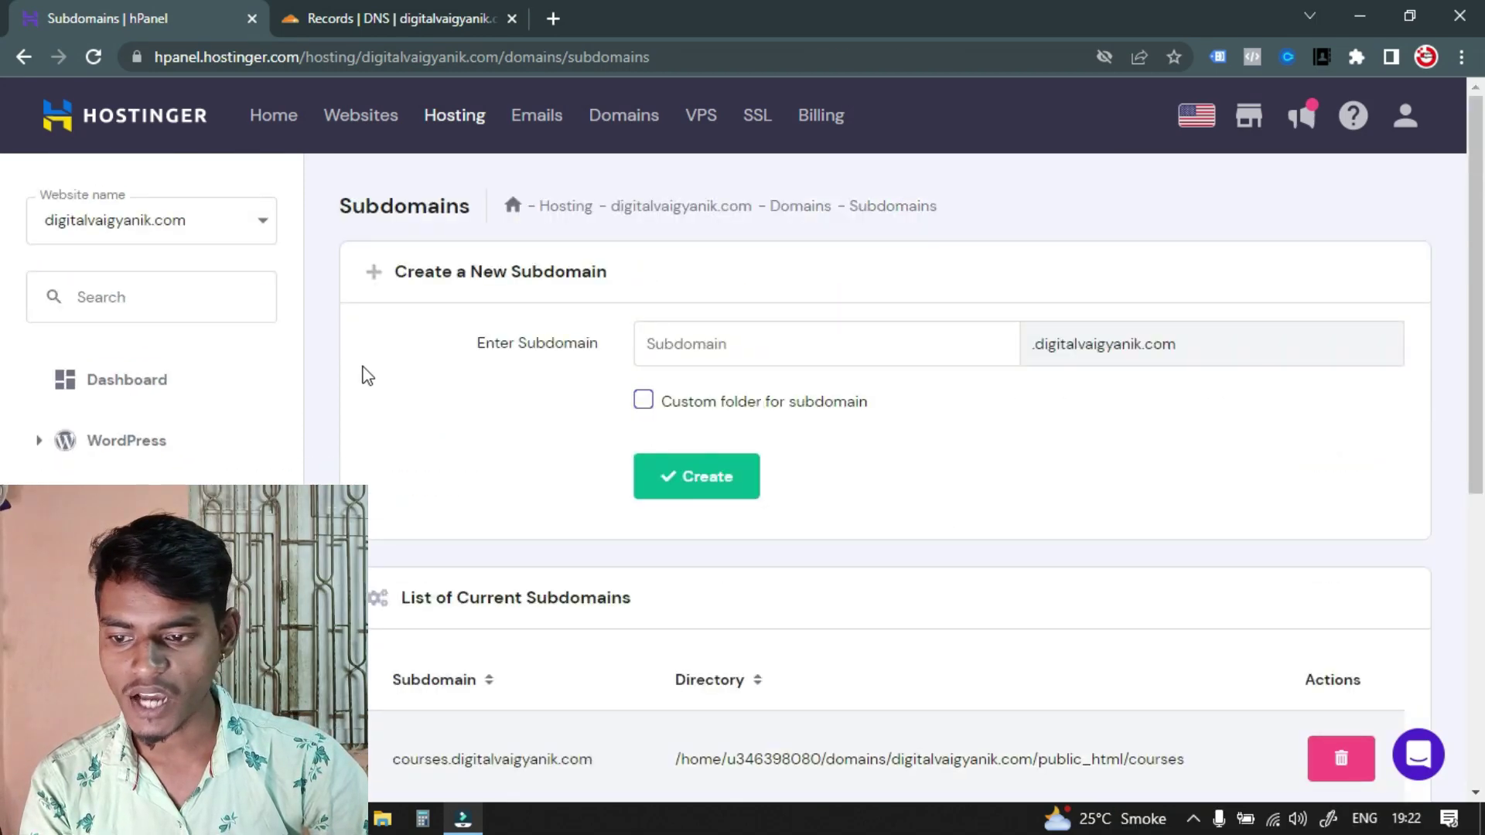
{"action": "left_click", "coordinate": [28, 442]}
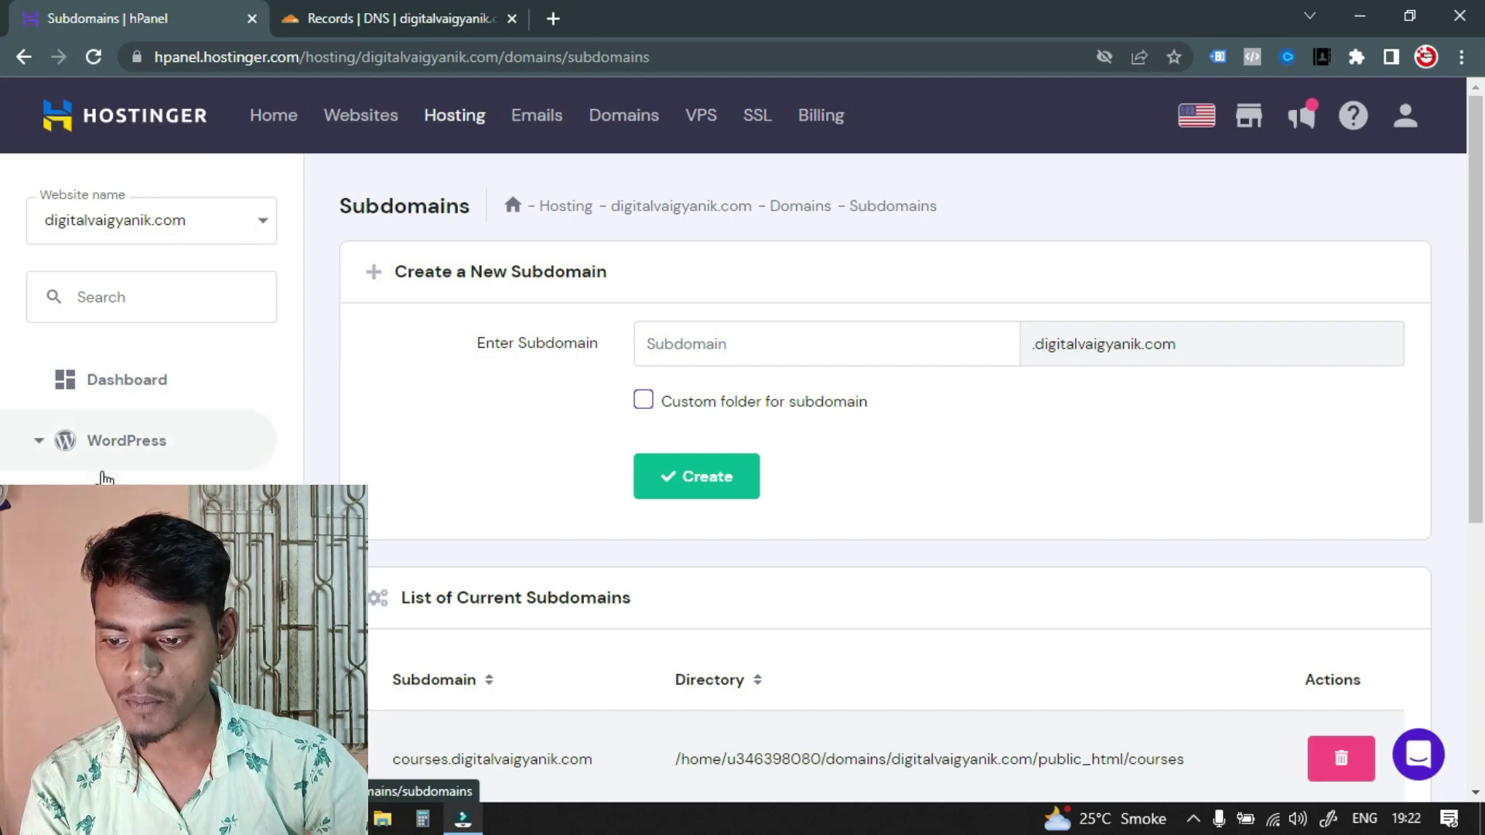
{"action": "left_click", "coordinate": [4, 501]}
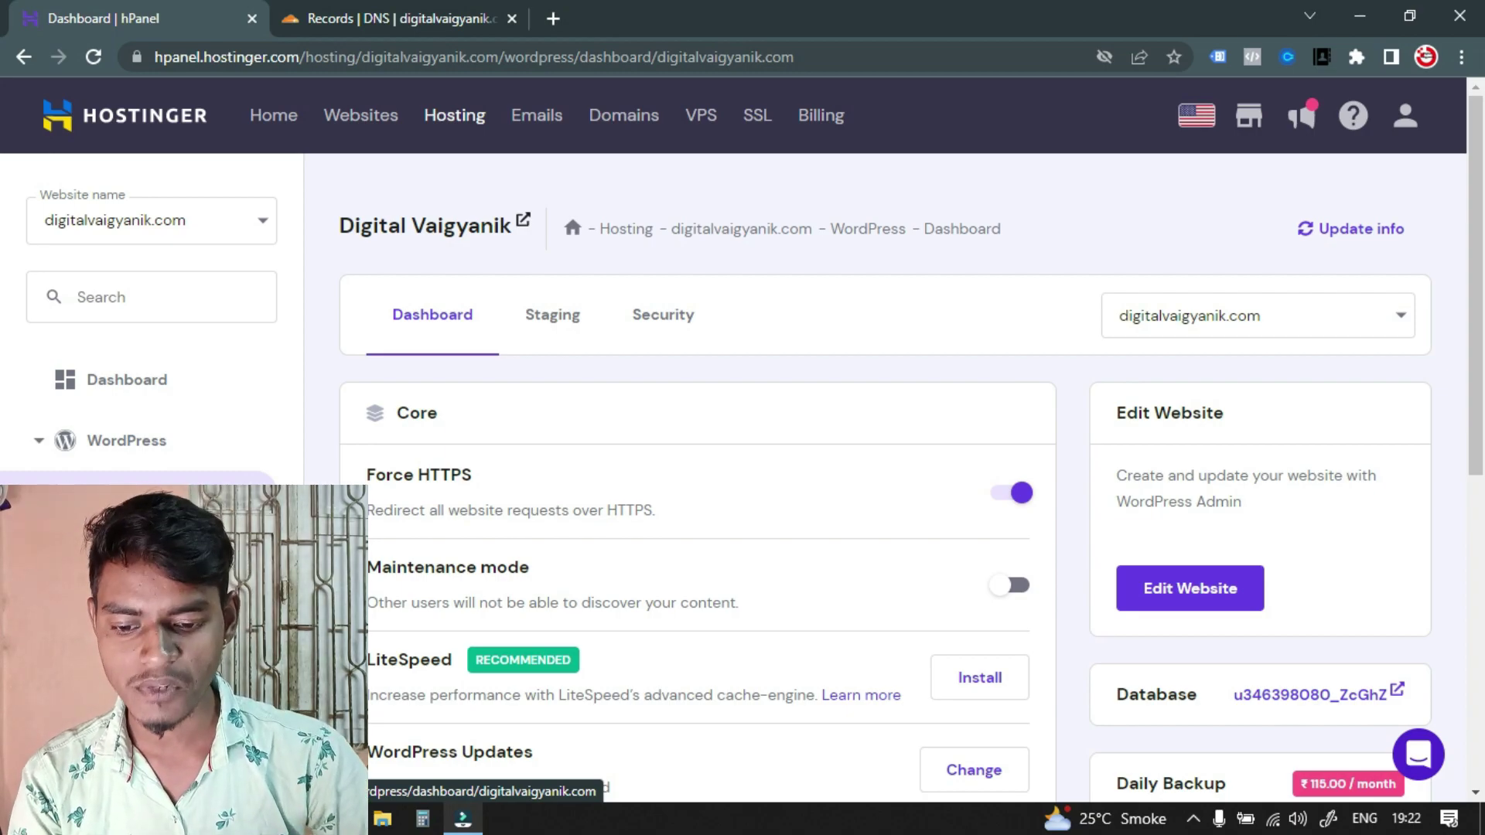
{"action": "scroll", "coordinate": [67, 407], "scroll_direction": "down", "scroll_amount": 2}
{"action": "scroll", "coordinate": [572, 370], "scroll_direction": "up", "scroll_amount": 2}
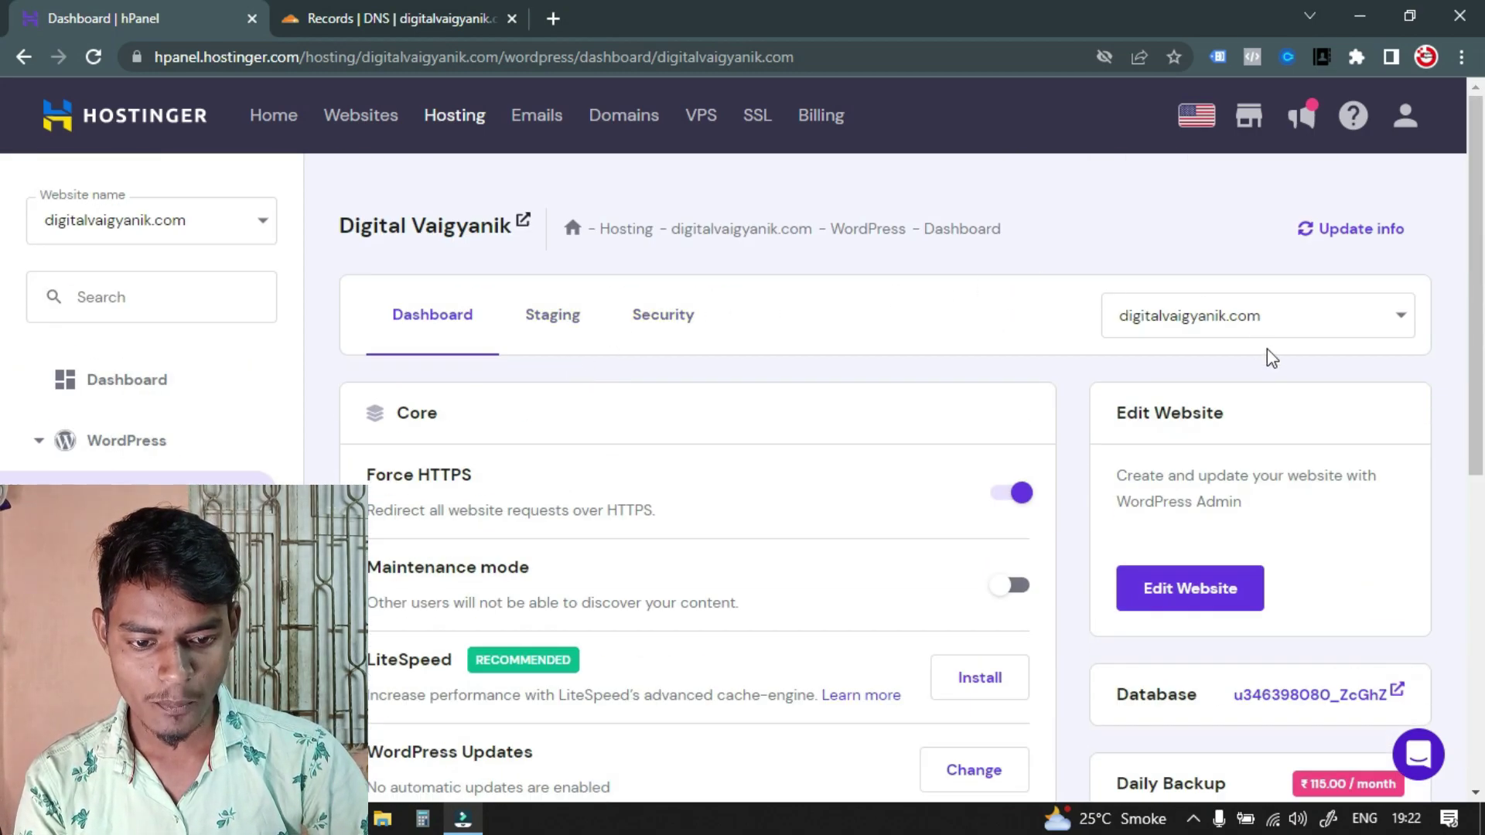
{"action": "scroll", "coordinate": [1064, 439], "scroll_direction": "down", "scroll_amount": 2}
{"action": "scroll", "coordinate": [1315, 387], "scroll_direction": "up", "scroll_amount": 2}
{"action": "left_click", "coordinate": [1401, 319]}
{"action": "scroll", "coordinate": [1238, 541], "scroll_direction": "down", "scroll_amount": 1}
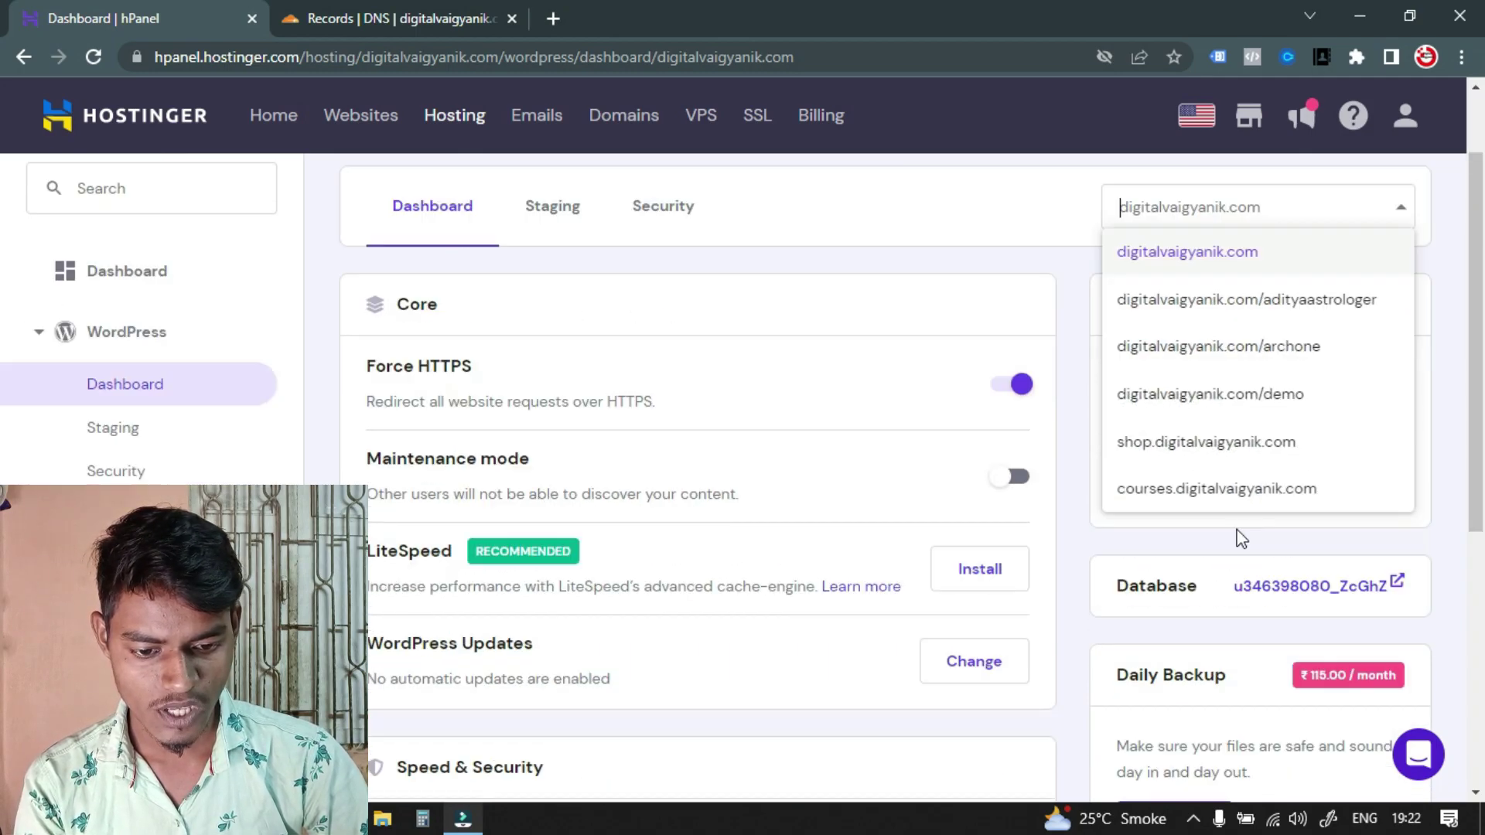
{"action": "left_click", "coordinate": [1198, 444]}
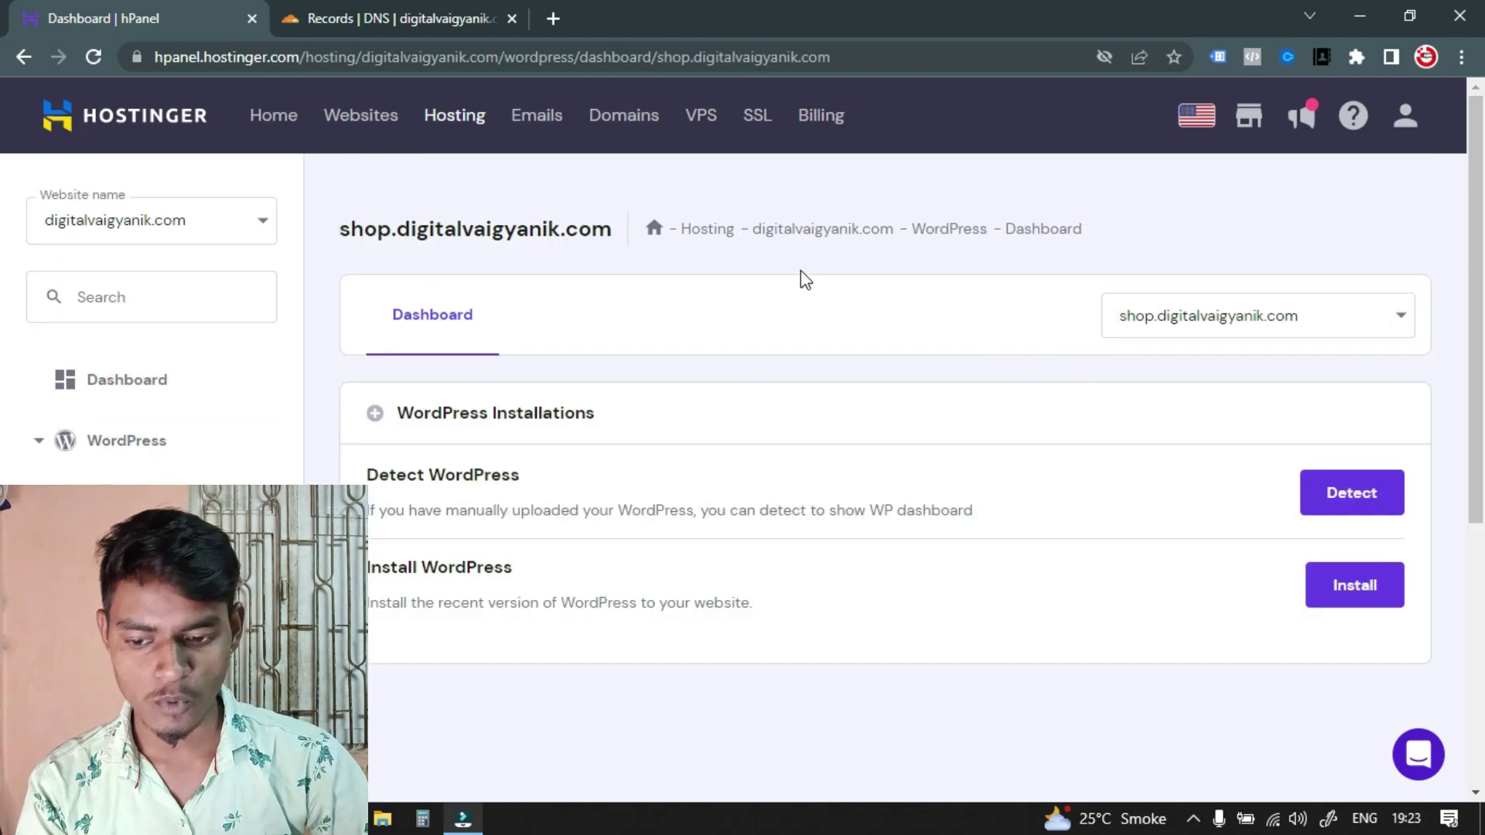
{"action": "scroll", "coordinate": [808, 283], "scroll_direction": "down", "scroll_amount": 2}
Start the WordPress install with website title 'Demo Shop Website' and admin username 'Admin'
{"action": "left_click", "coordinate": [1348, 481]}
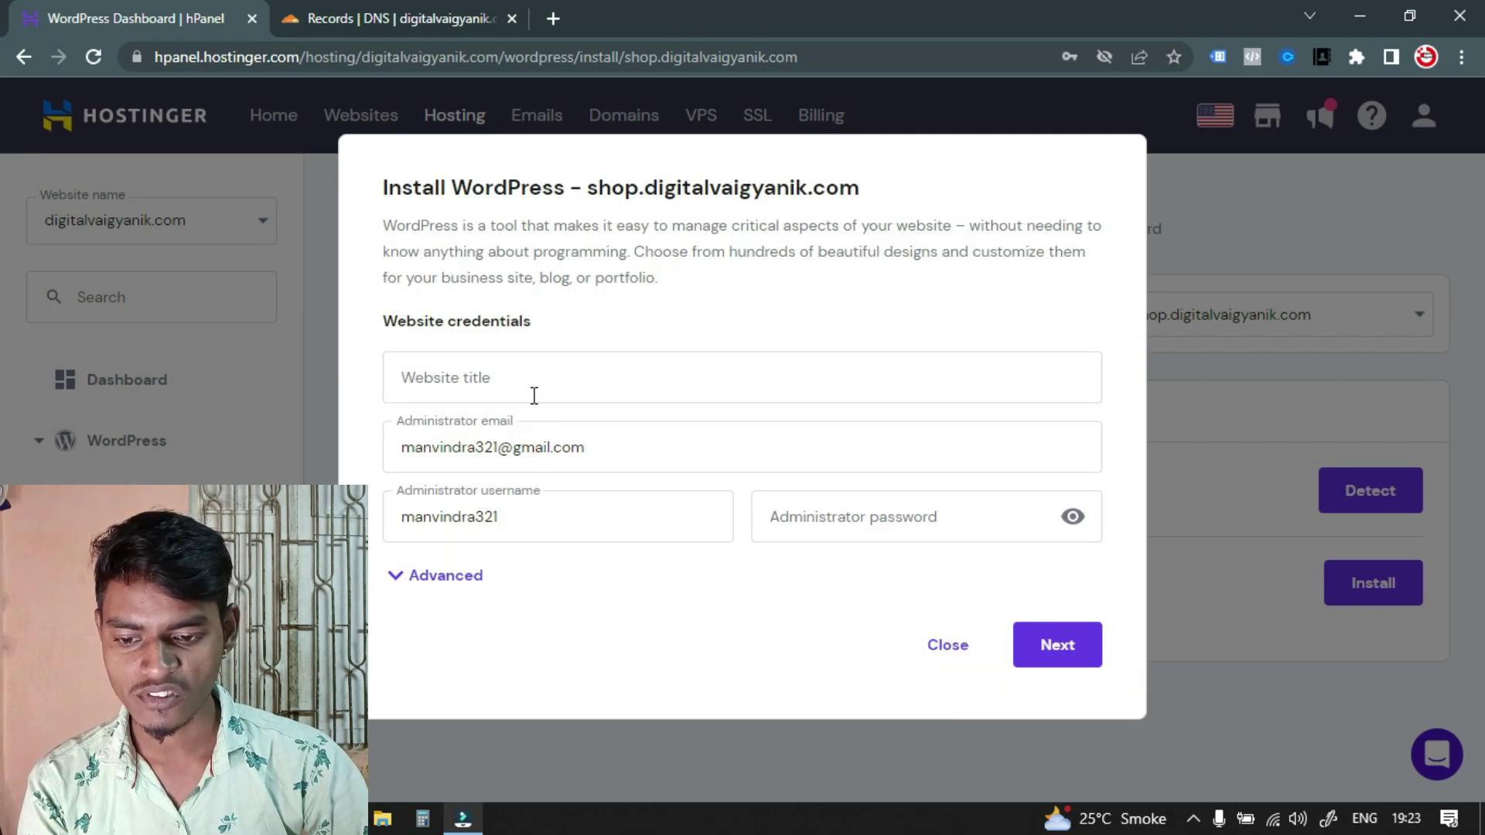
{"action": "left_click", "coordinate": [534, 395]}
{"action": "type", "text": "D"}
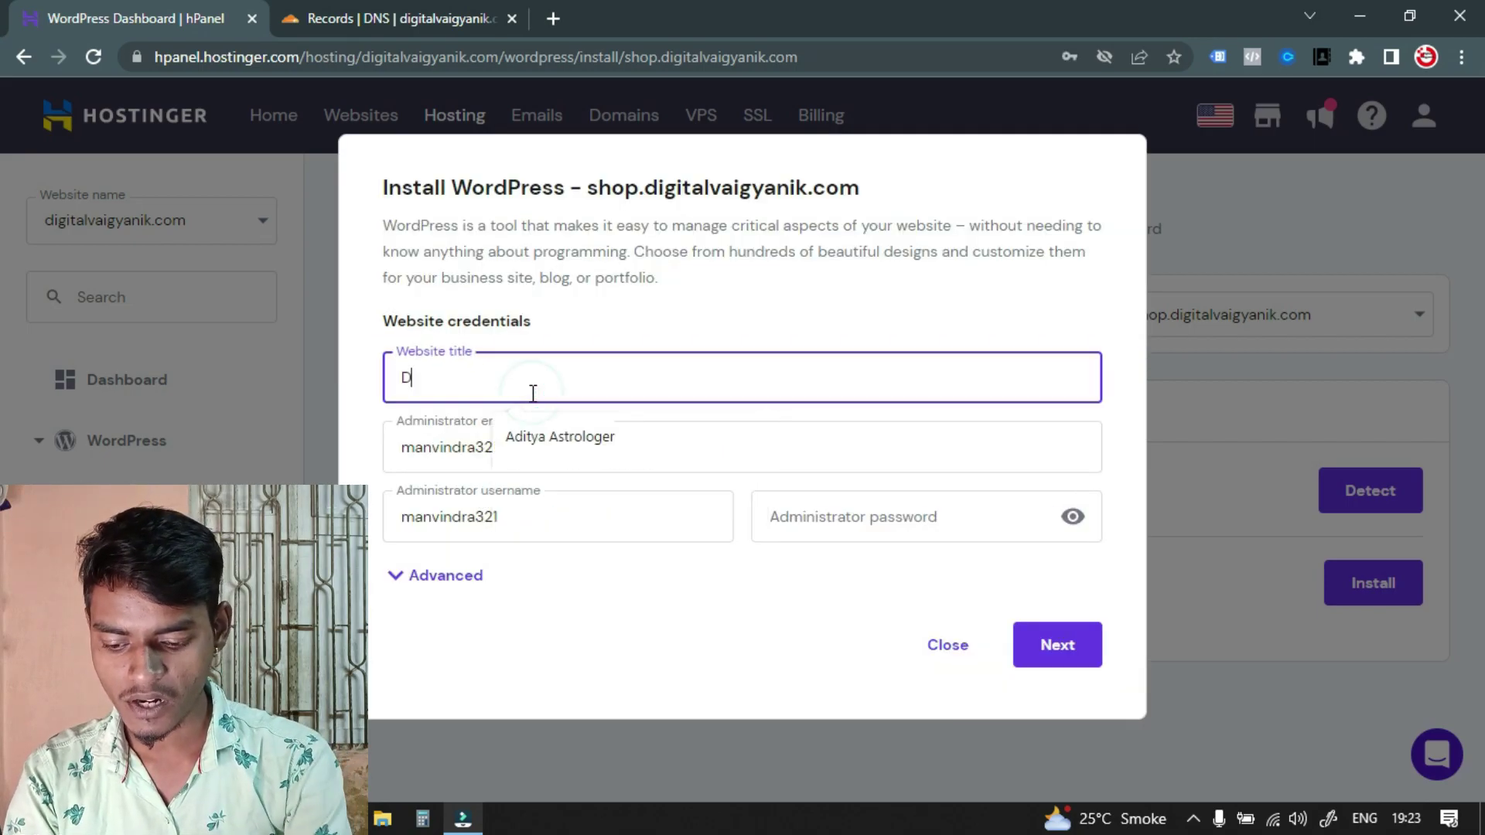
{"action": "type", "text": "emo SHop"}
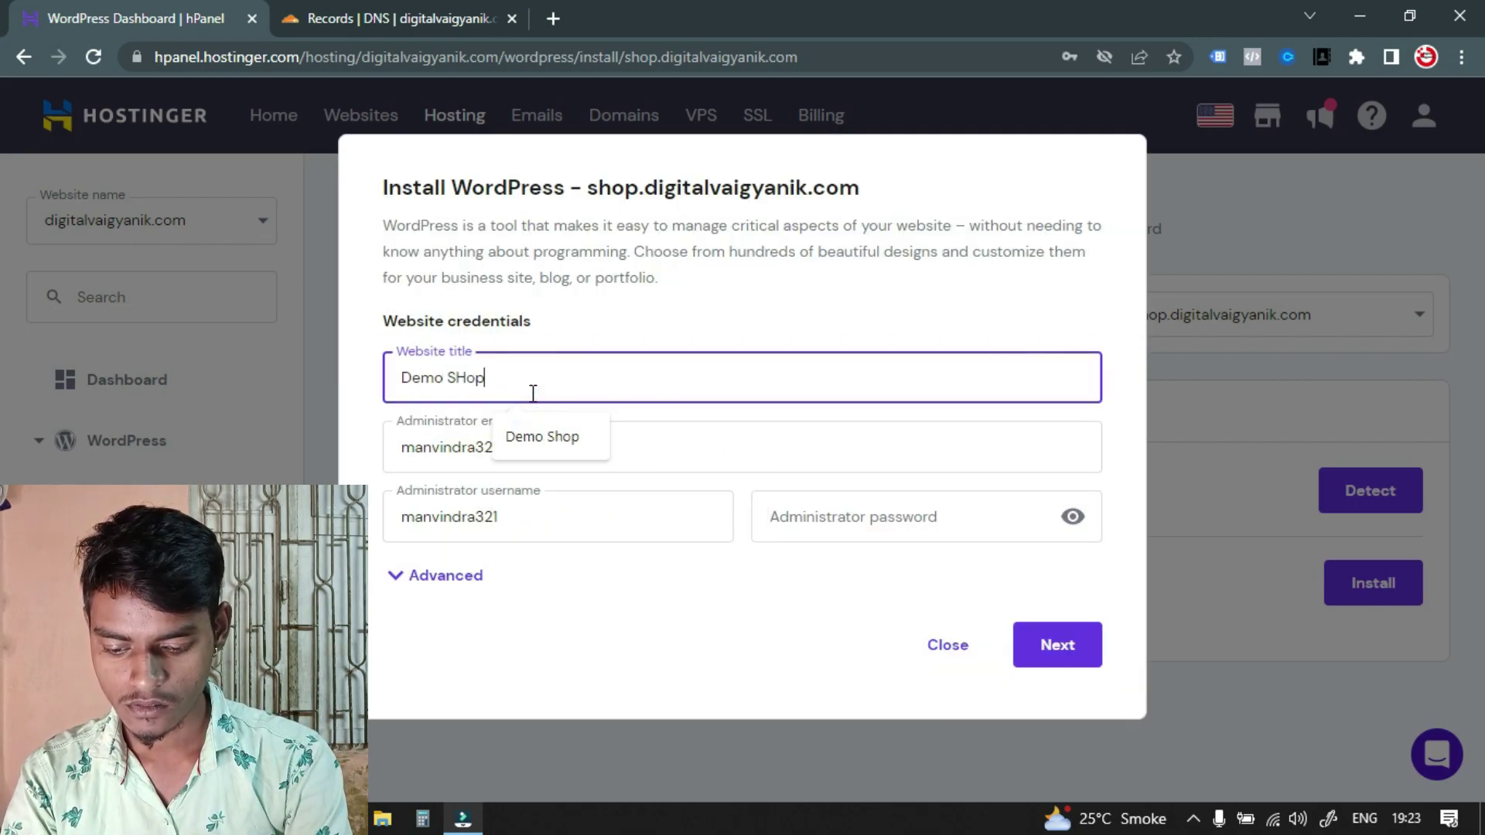
{"action": "type", "text": " Website"}
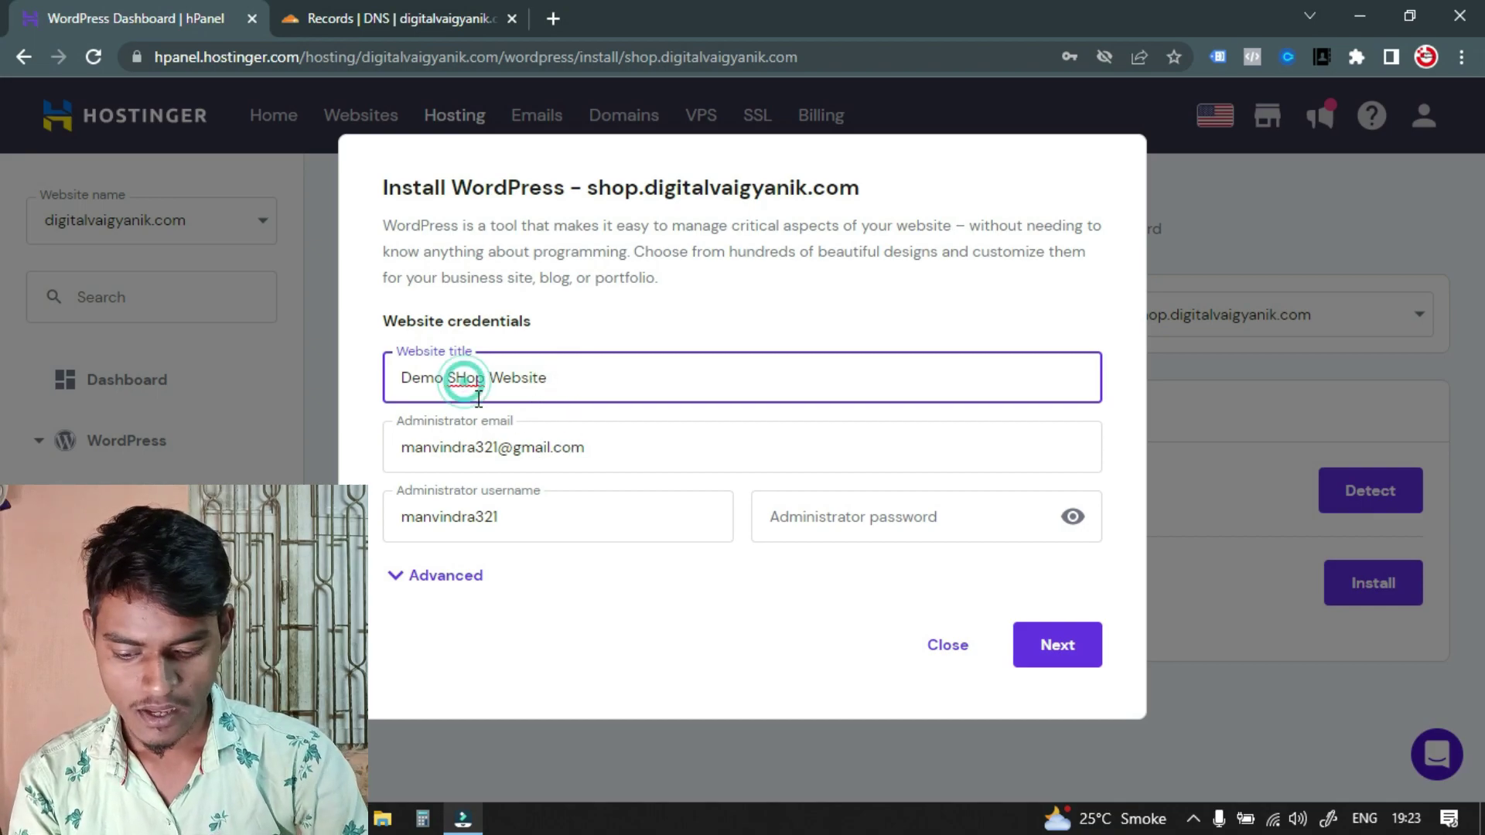
{"action": "key", "text": "BackSpace"}
{"action": "type", "text": "h"}
{"action": "left_click", "coordinate": [550, 507]}
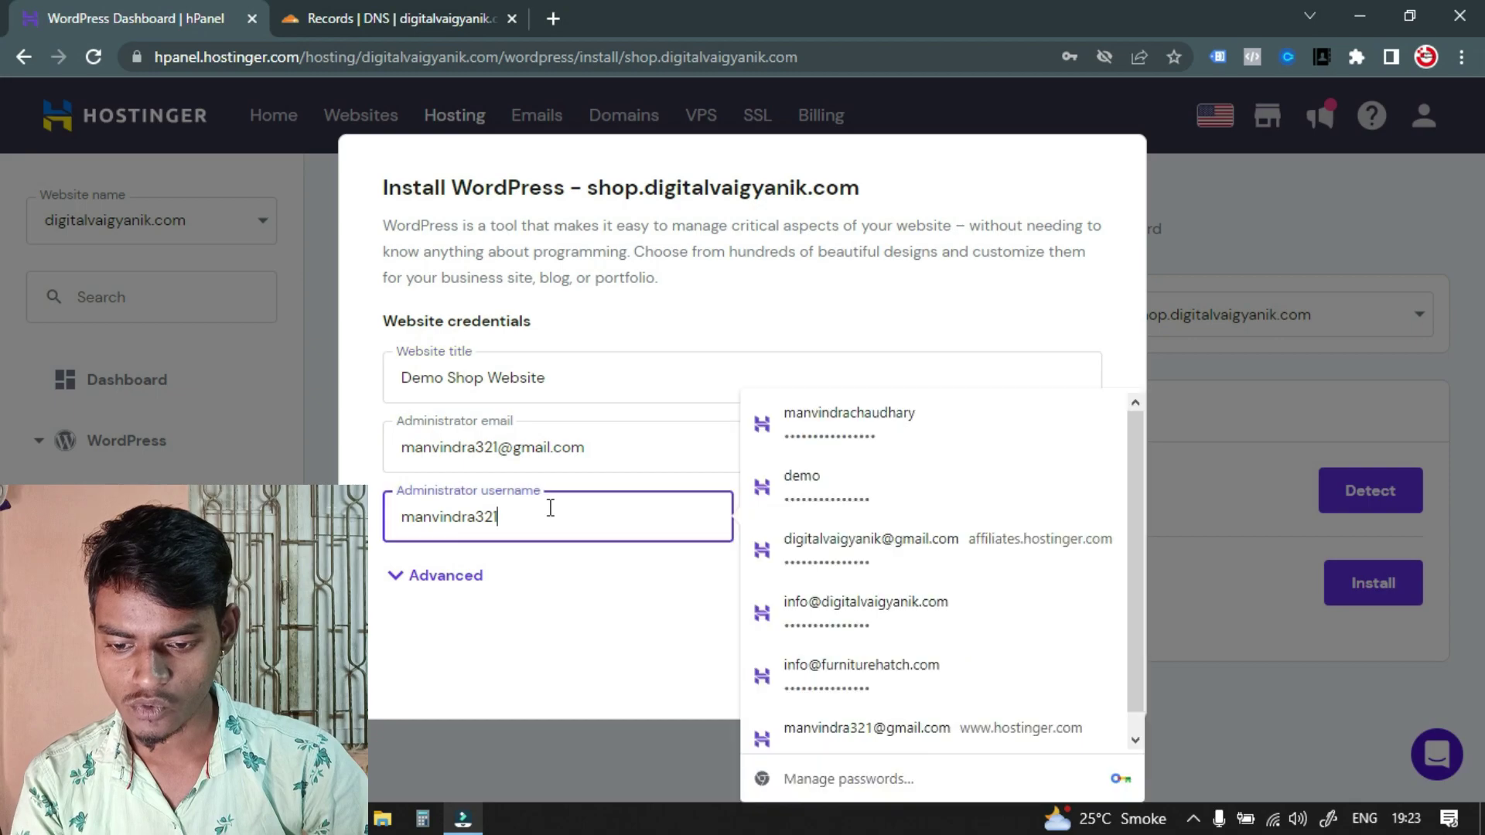
{"action": "double_click", "coordinate": [550, 508]}
{"action": "type", "text": "Admin"}
{"action": "key", "text": "Tab"}
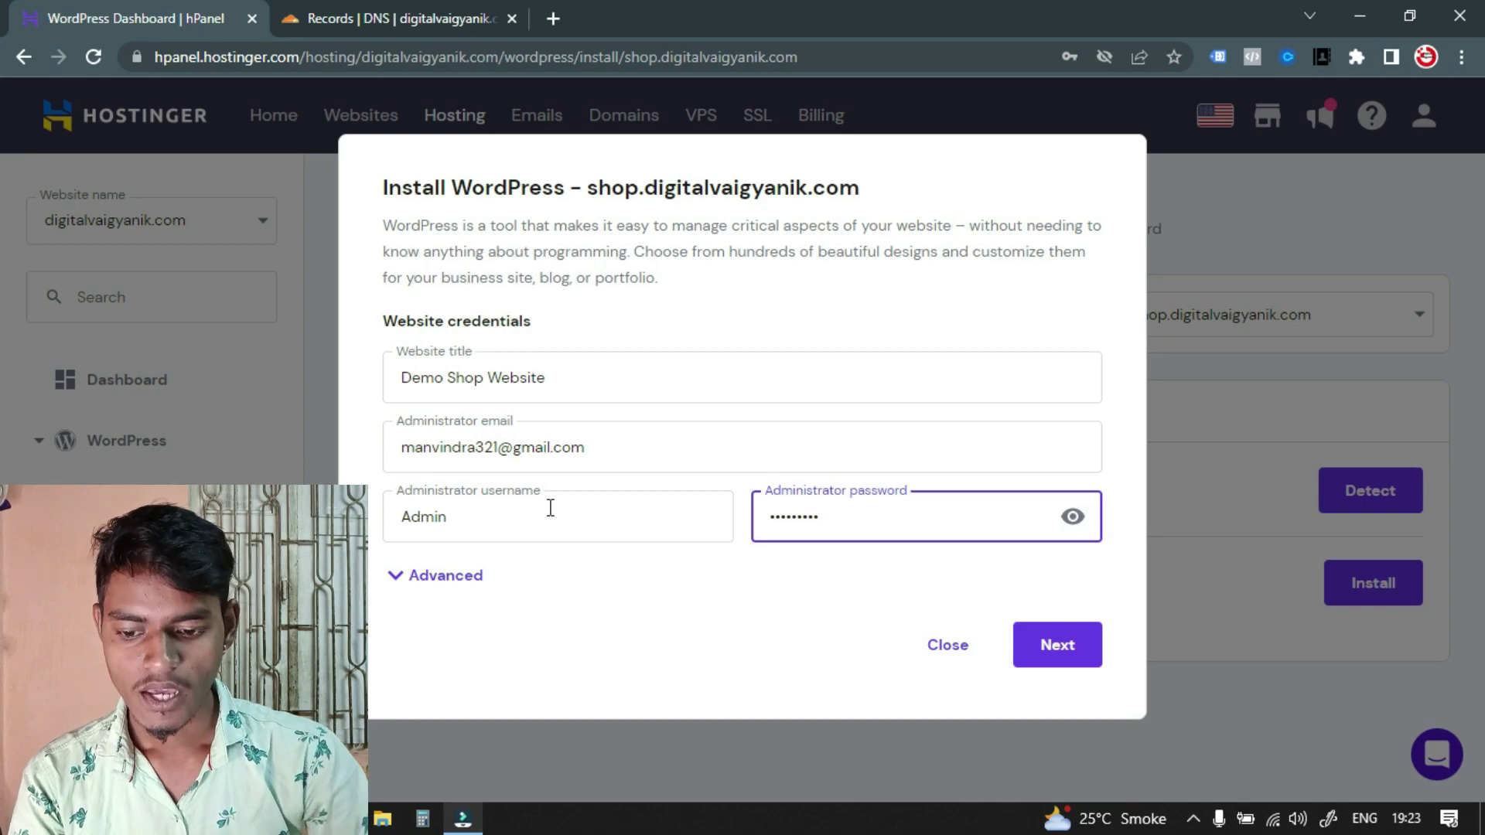
{"action": "left_click", "coordinate": [503, 577]}
{"action": "scroll", "coordinate": [603, 551], "scroll_direction": "down", "scroll_amount": 2}
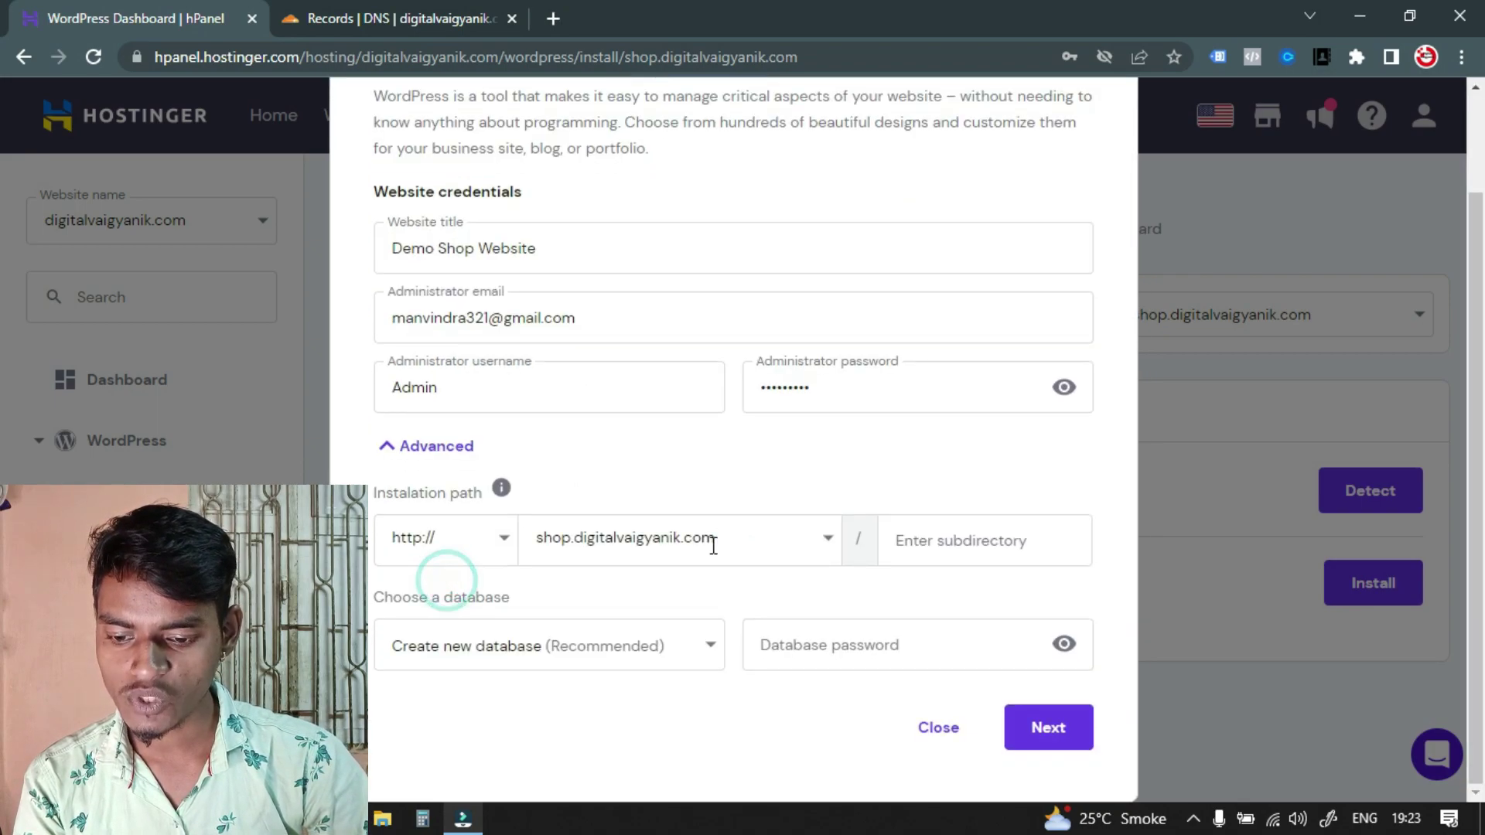
{"action": "left_click", "coordinate": [480, 541]}
{"action": "left_click", "coordinate": [425, 584]}
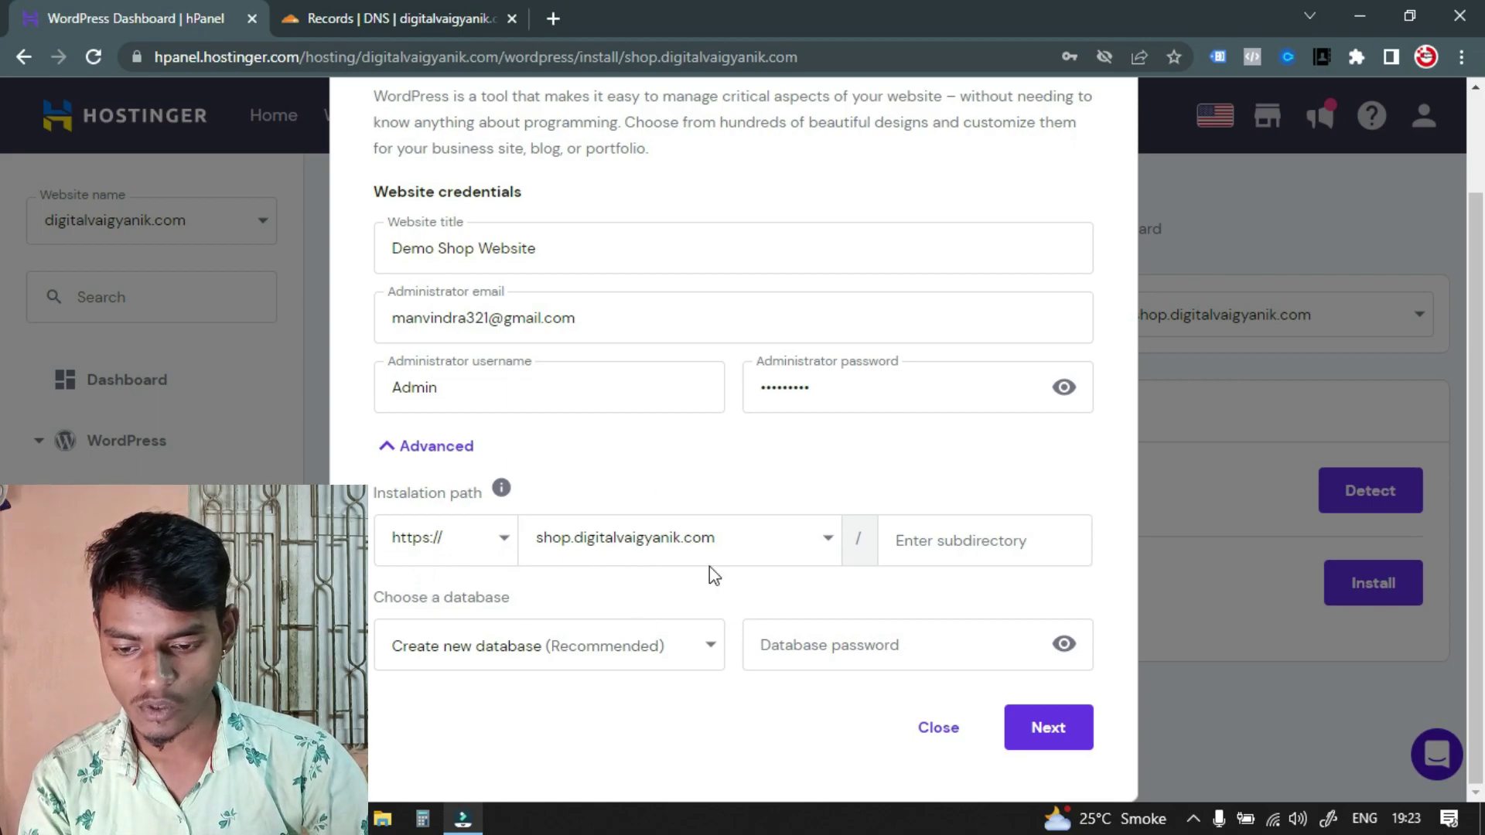
{"action": "scroll", "coordinate": [707, 514], "scroll_direction": "up", "scroll_amount": 2}
{"action": "scroll", "coordinate": [723, 476], "scroll_direction": "down", "scroll_amount": 2}
{"action": "left_click", "coordinate": [1051, 729]}
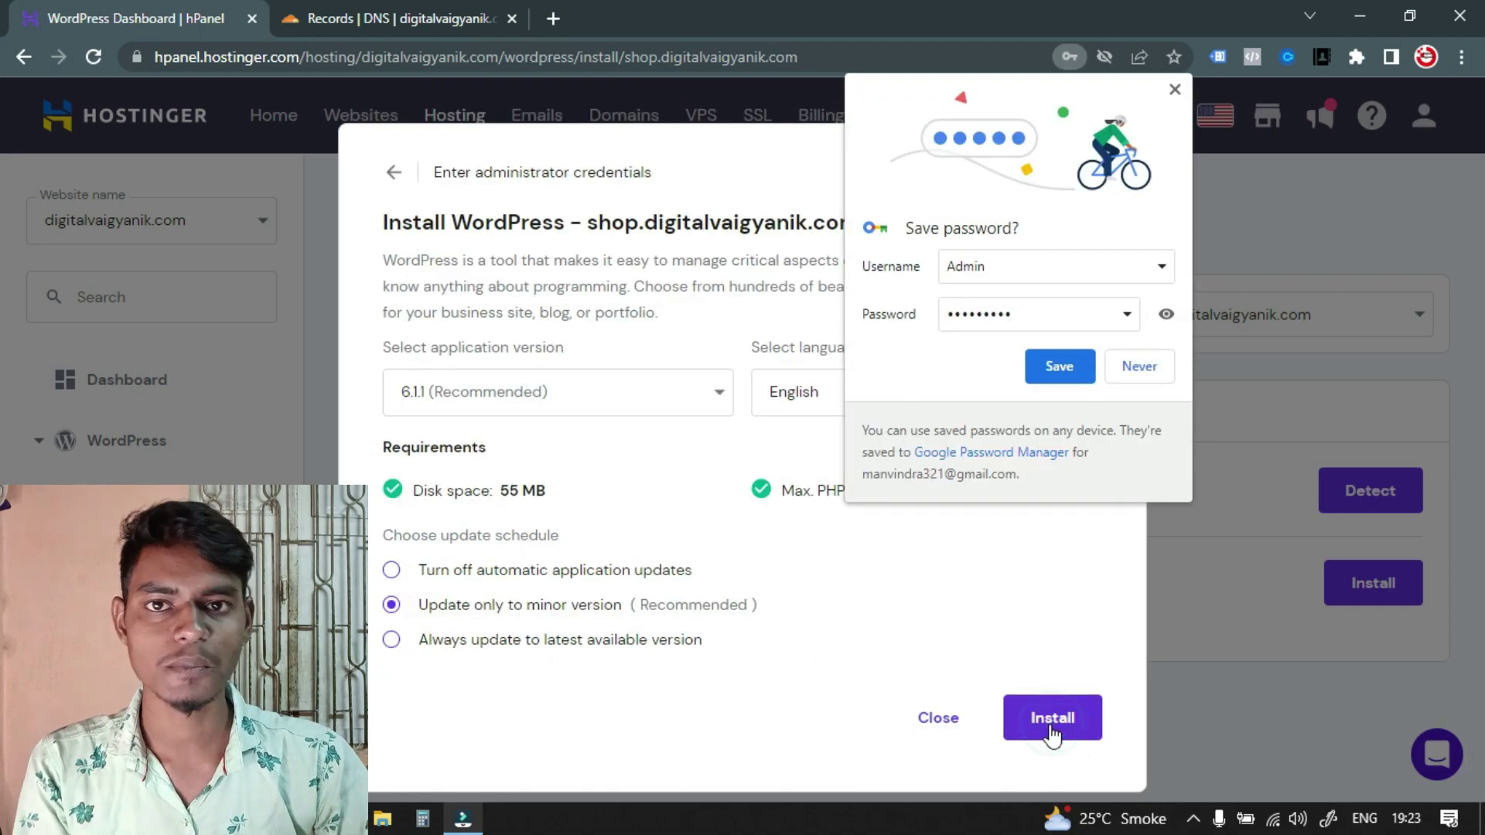
{"action": "left_click", "coordinate": [1175, 90]}
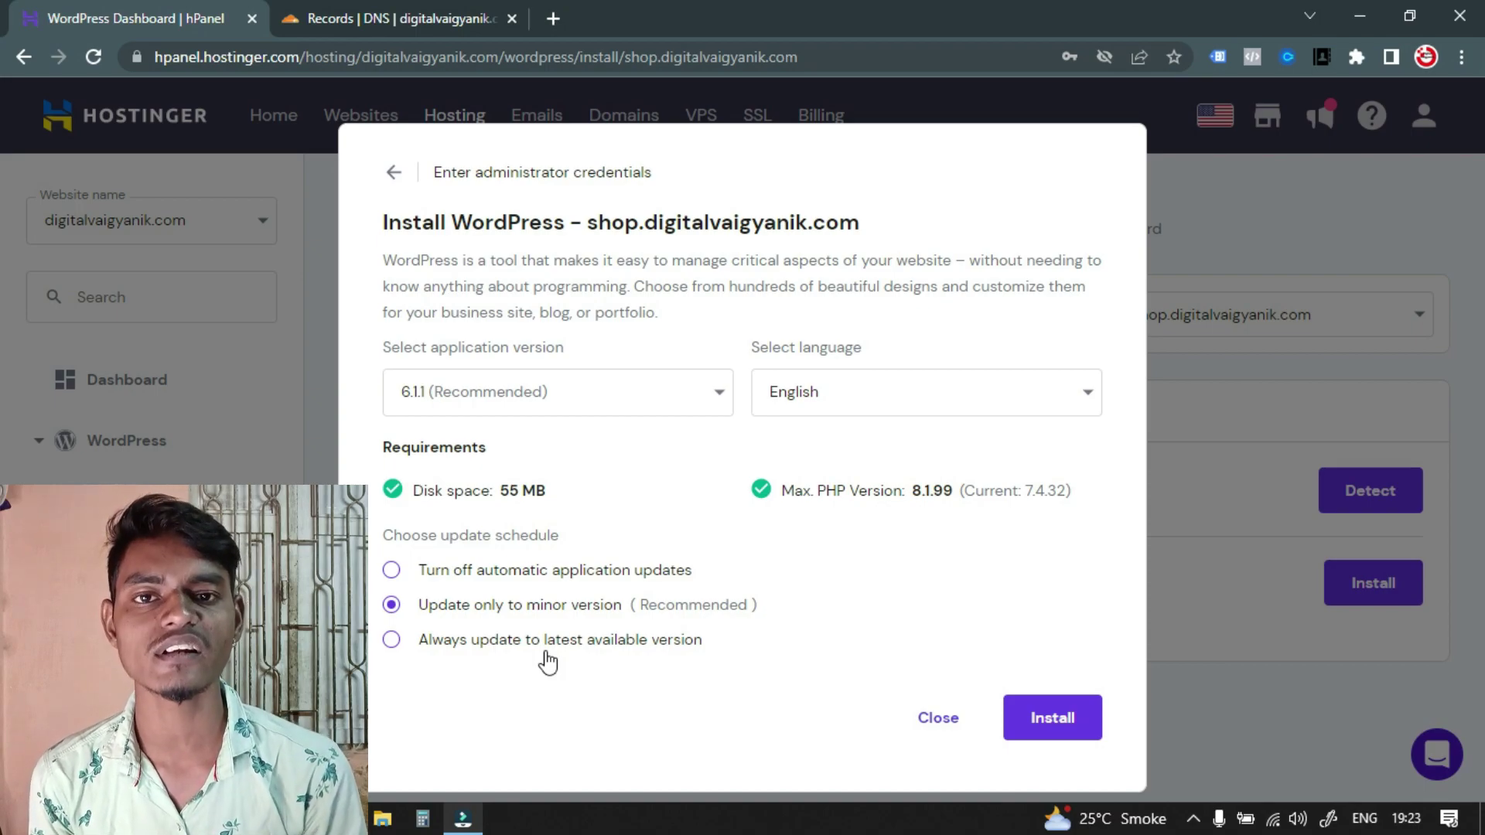
{"action": "left_click", "coordinate": [408, 570]}
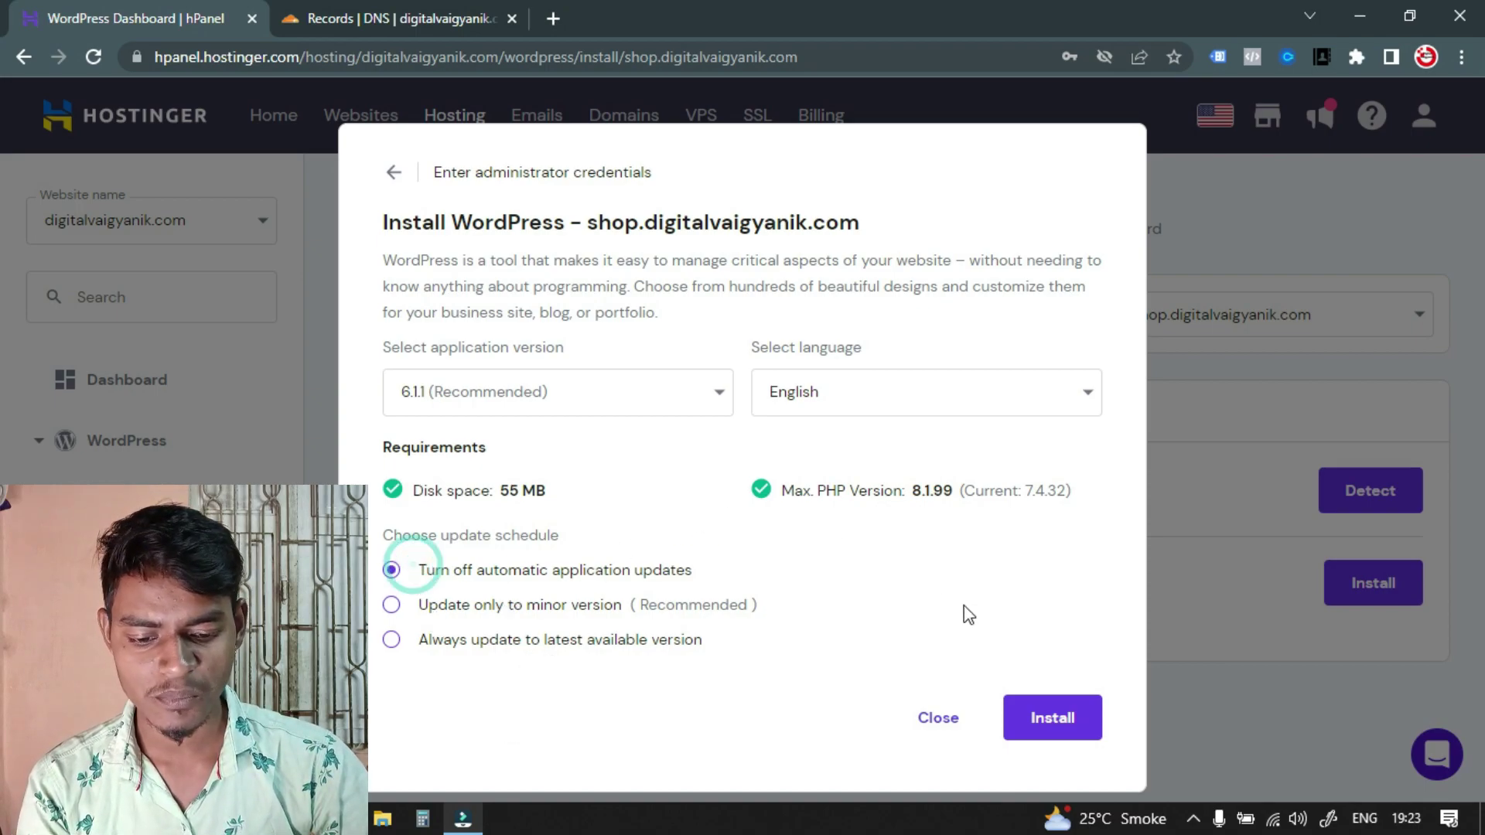
{"action": "left_click", "coordinate": [1039, 710]}
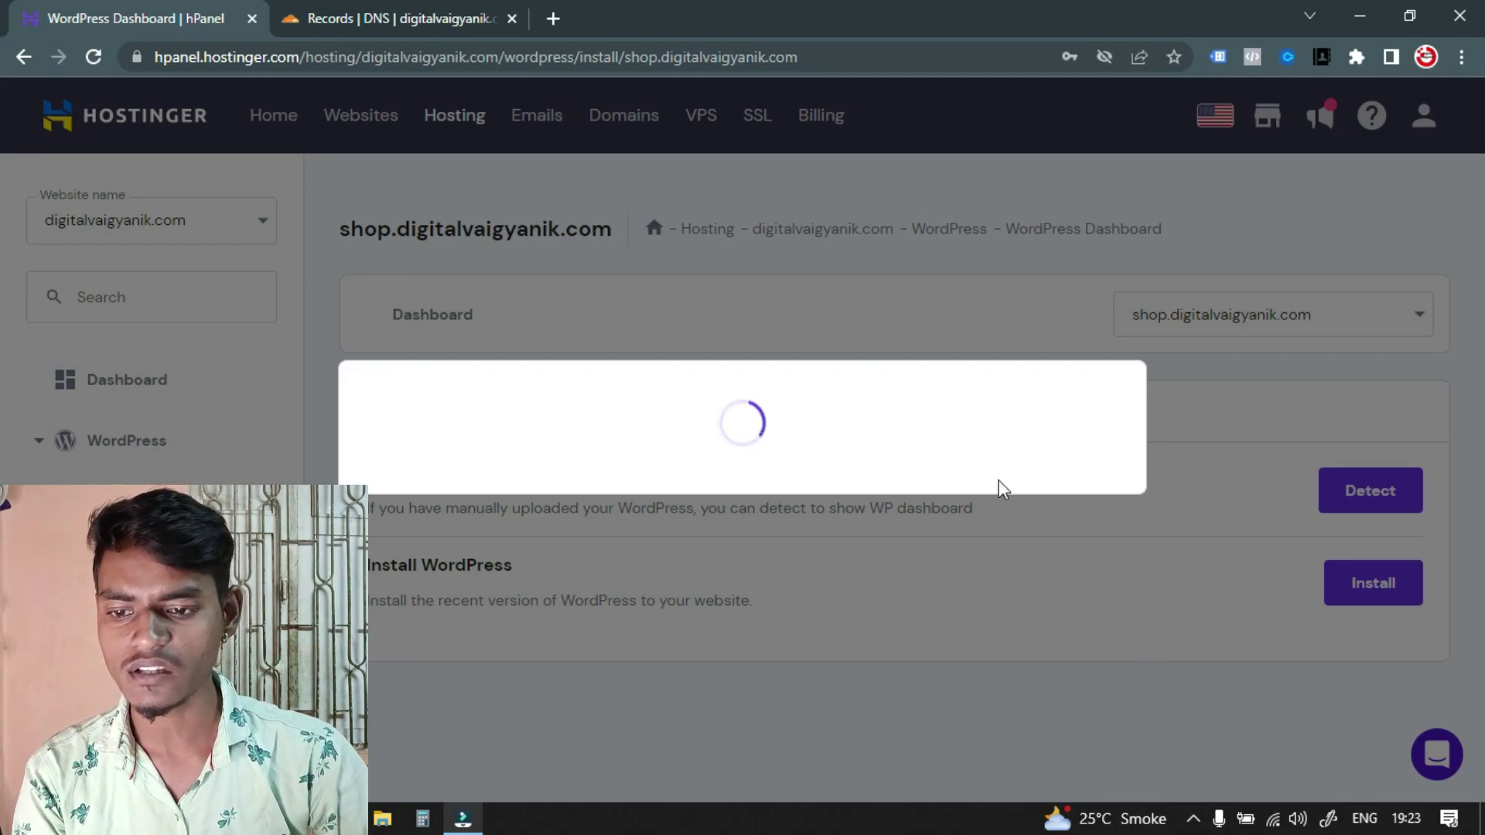
Load shop.digitalvaigyanik.com in a new browser tab
{"action": "scroll", "coordinate": [851, 464], "scroll_direction": "down", "scroll_amount": 10}
{"action": "scroll", "coordinate": [696, 456], "scroll_direction": "up", "scroll_amount": 10}
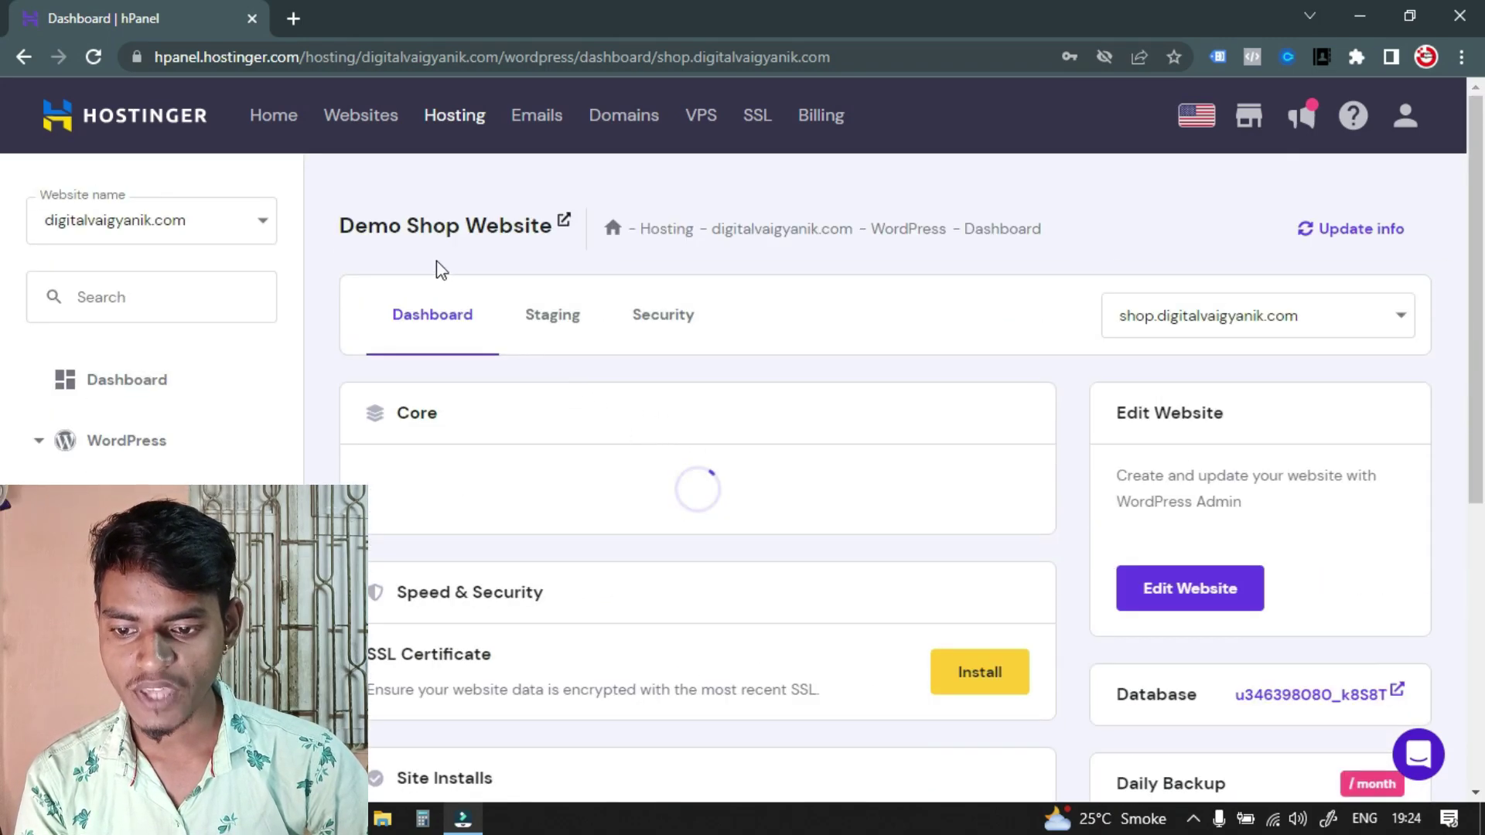
{"action": "left_click", "coordinate": [293, 18]}
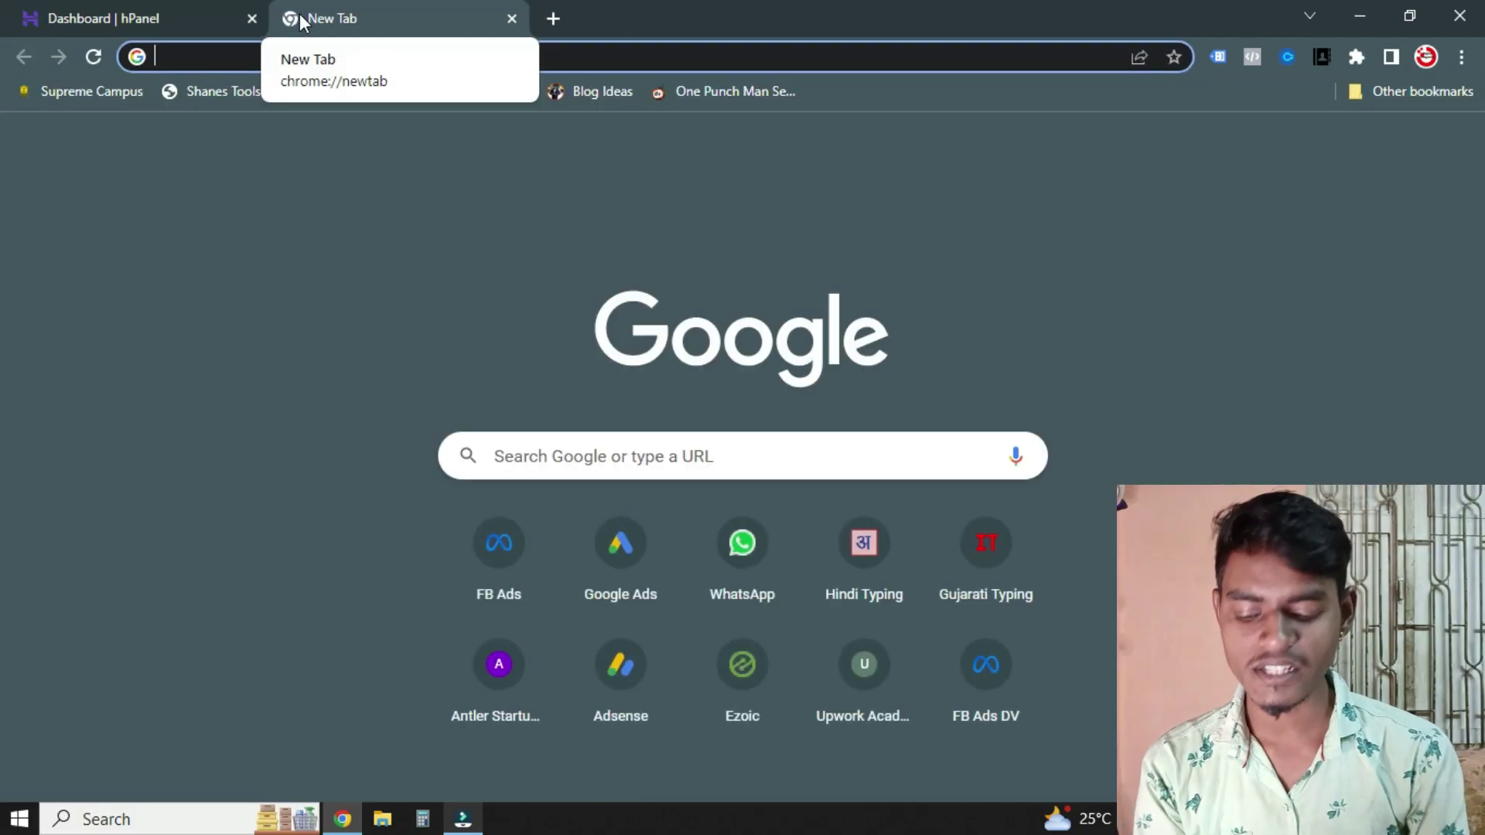
{"action": "type", "text": "shop.digit"}
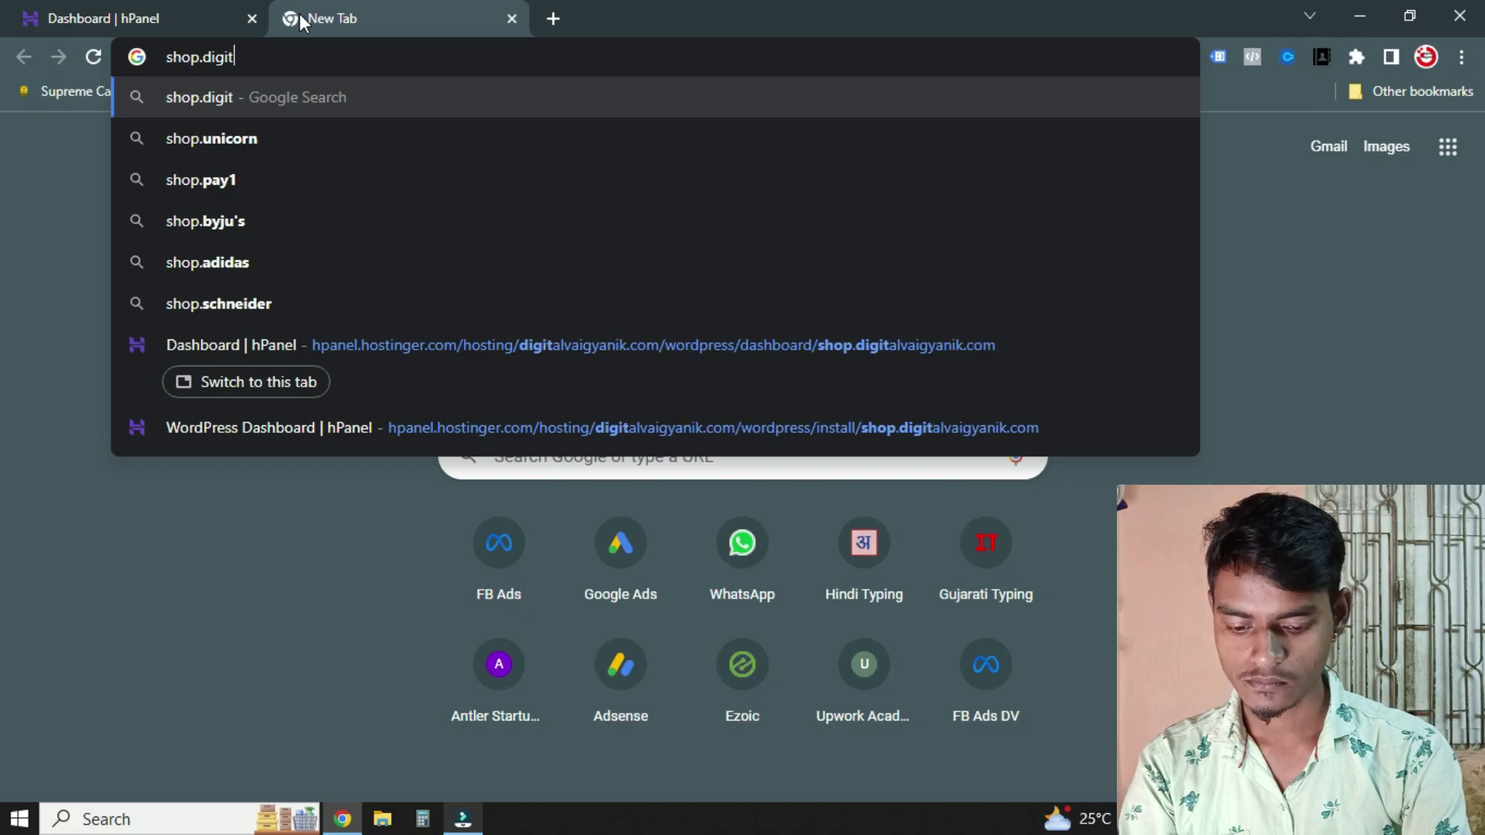
{"action": "type", "text": "alvaigyanik.com"}
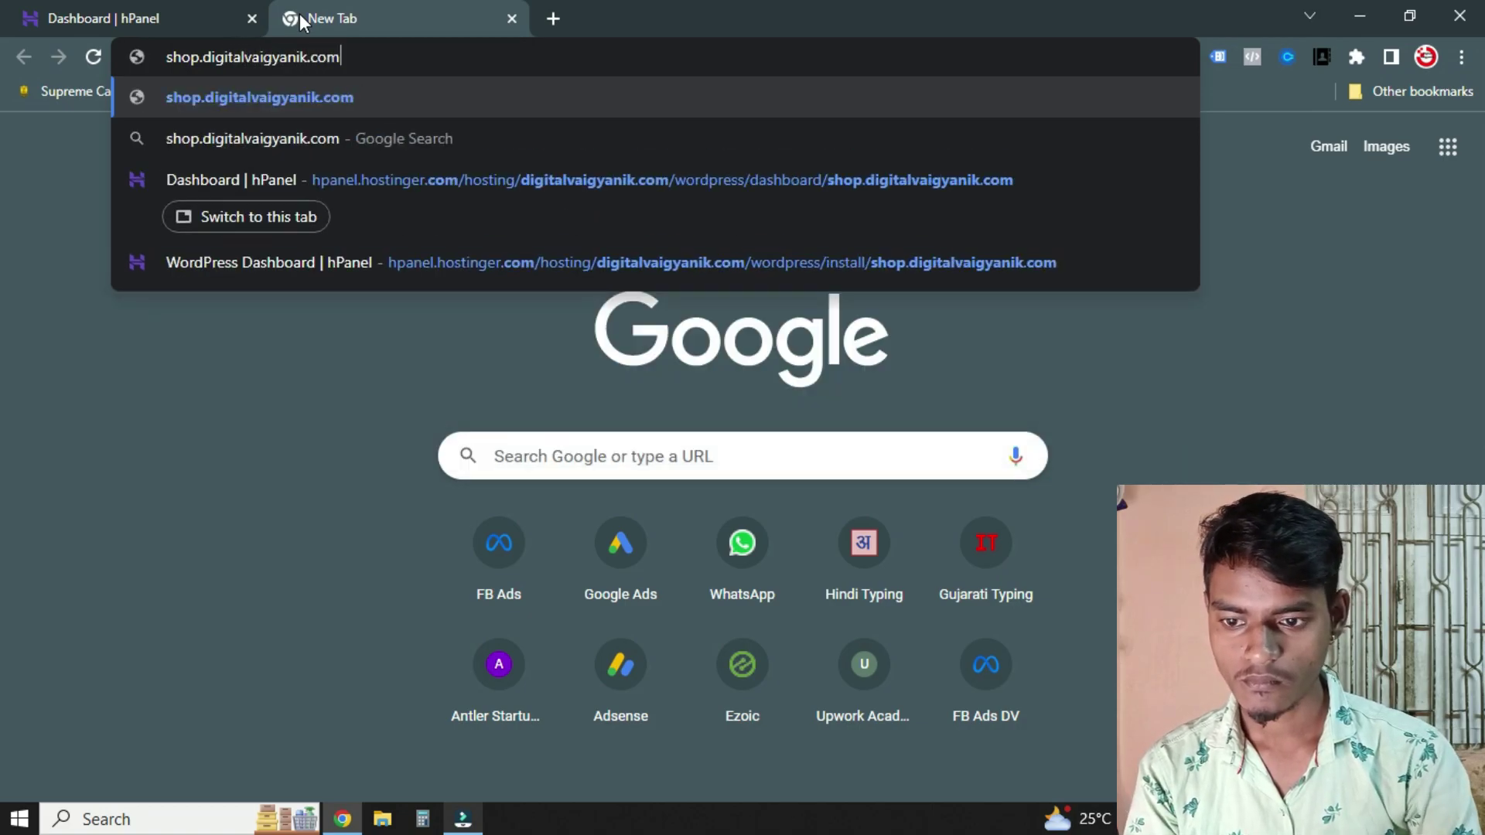
{"action": "key", "text": "Return"}
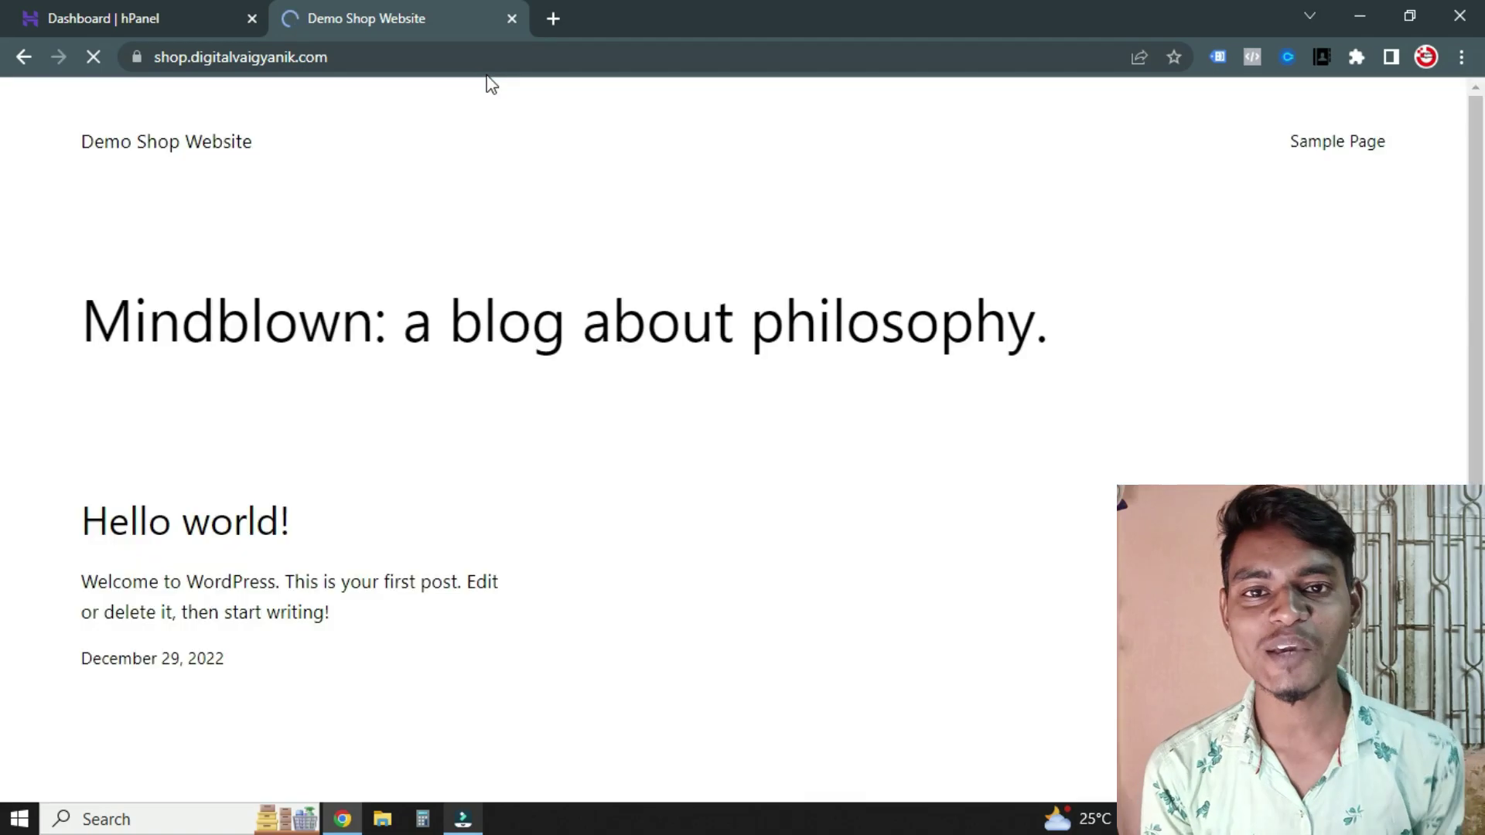
Scroll through the default Hello world! front page of Demo Shop Website
{"action": "scroll", "coordinate": [583, 379], "scroll_direction": "down", "scroll_amount": 1}
{"action": "scroll", "coordinate": [572, 374], "scroll_direction": "up", "scroll_amount": 1}
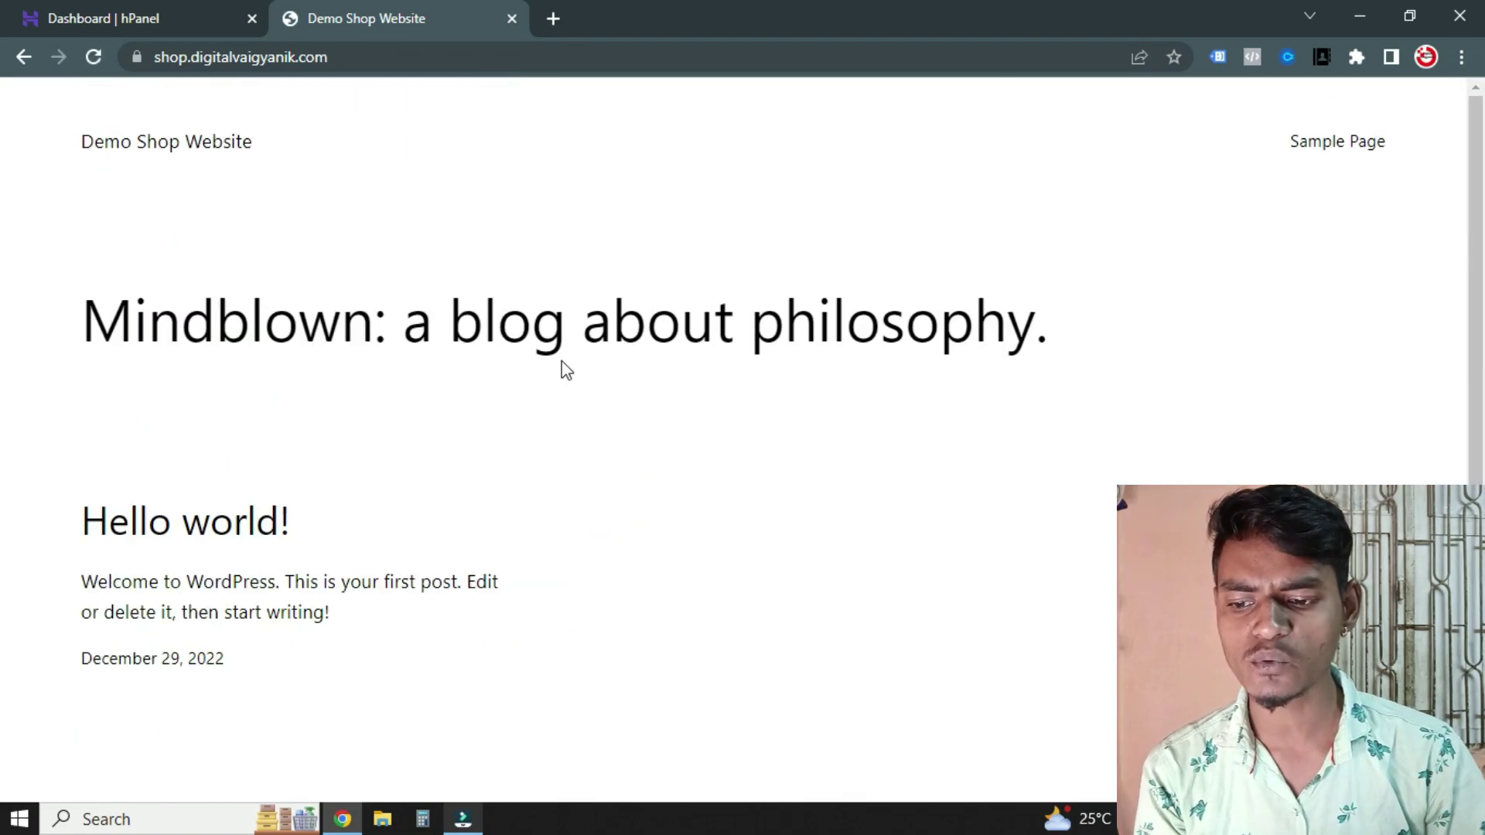
{"action": "scroll", "coordinate": [542, 355], "scroll_direction": "down", "scroll_amount": 6}
{"action": "scroll", "coordinate": [526, 347], "scroll_direction": "up", "scroll_amount": 6}
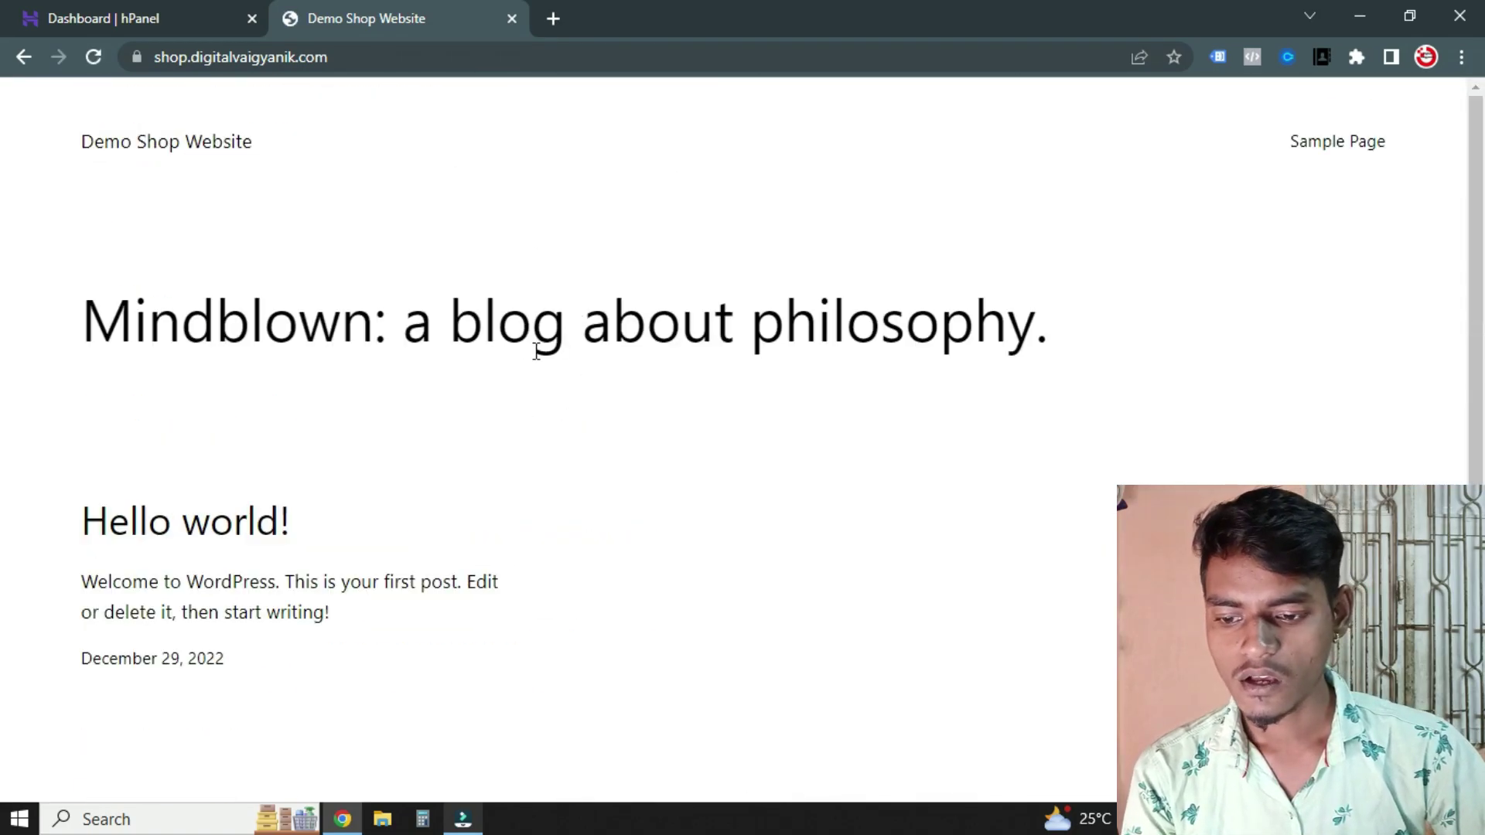
{"action": "scroll", "coordinate": [680, 425], "scroll_direction": "down", "scroll_amount": 3}
{"action": "scroll", "coordinate": [663, 430], "scroll_direction": "up", "scroll_amount": 3}
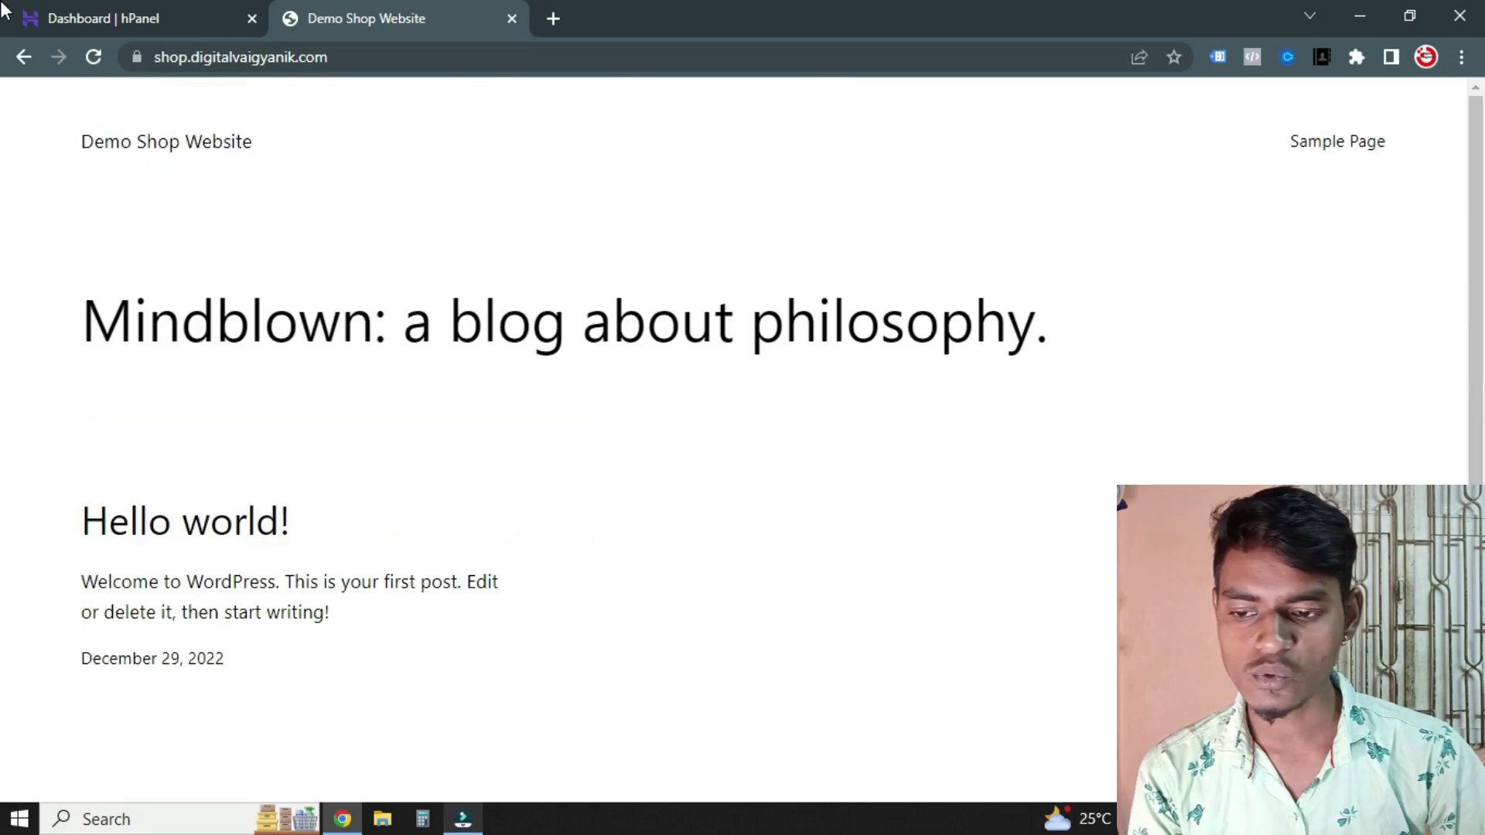
Append /wp-admin to the shop site's address in the address bar
{"action": "left_click", "coordinate": [57, 9]}
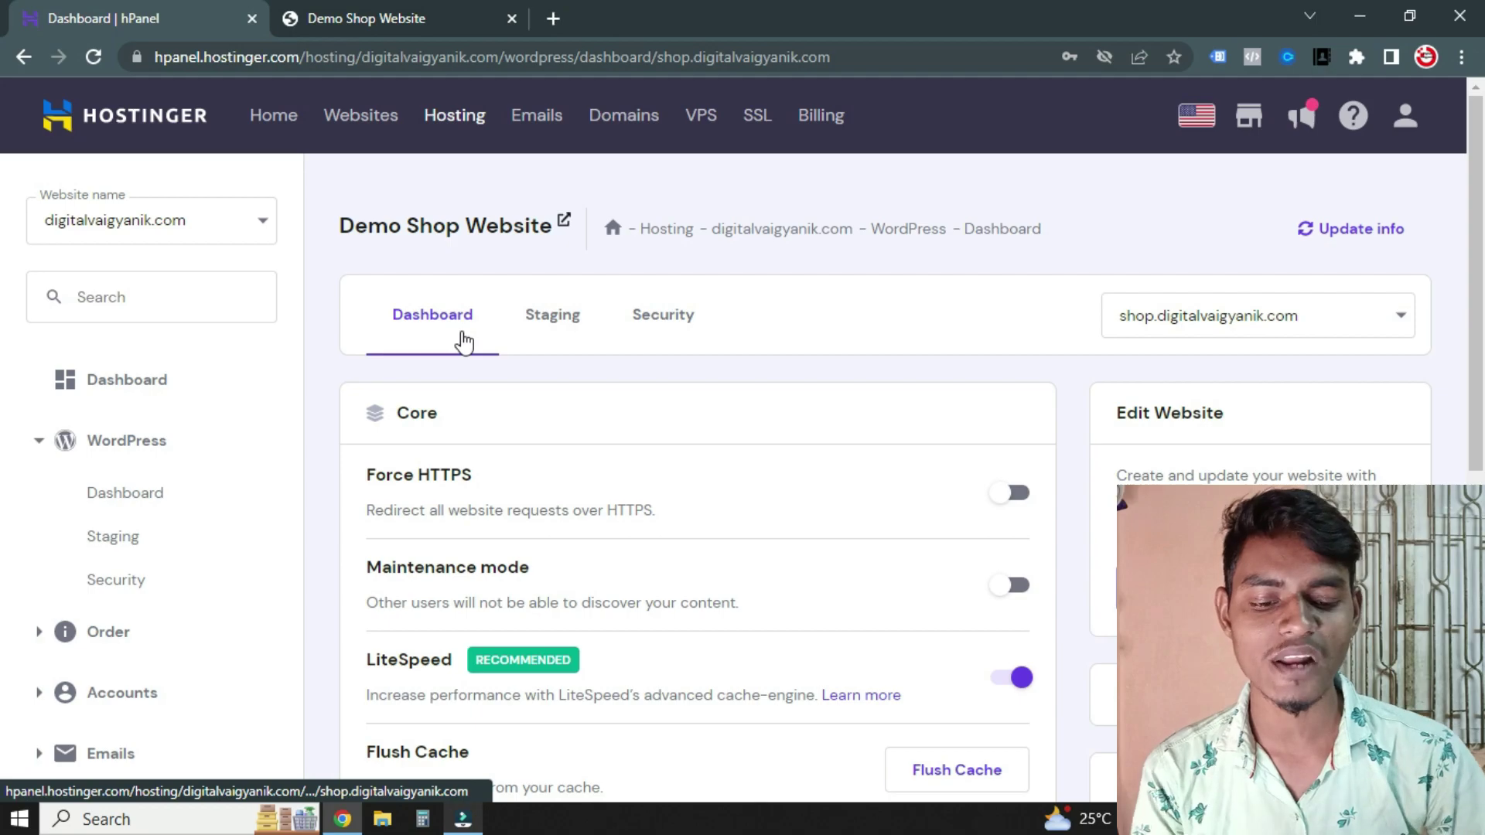
{"action": "left_click", "coordinate": [410, 18]}
{"action": "left_click", "coordinate": [406, 62]}
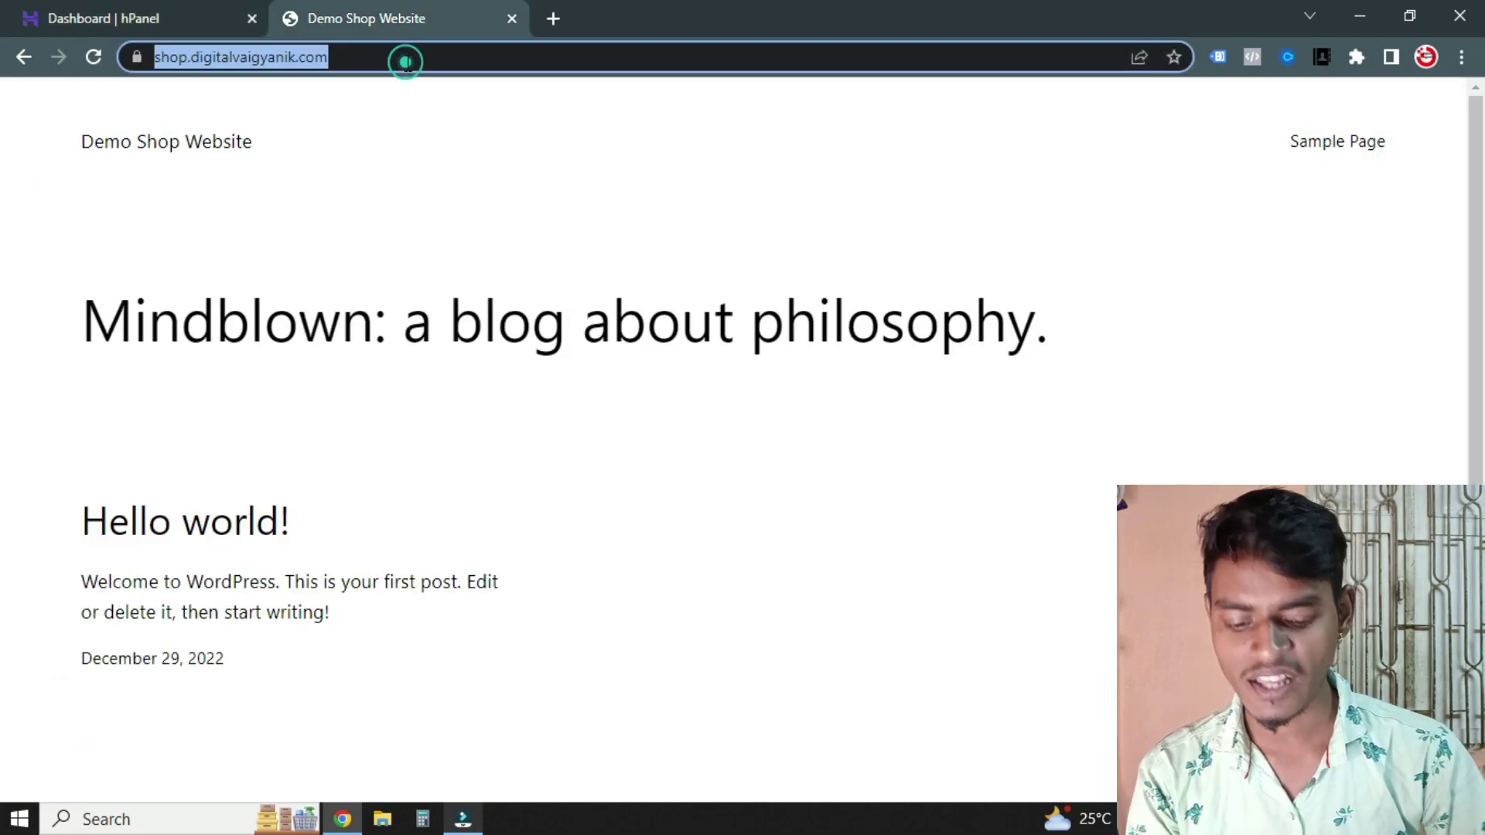
{"action": "key", "text": "End"}
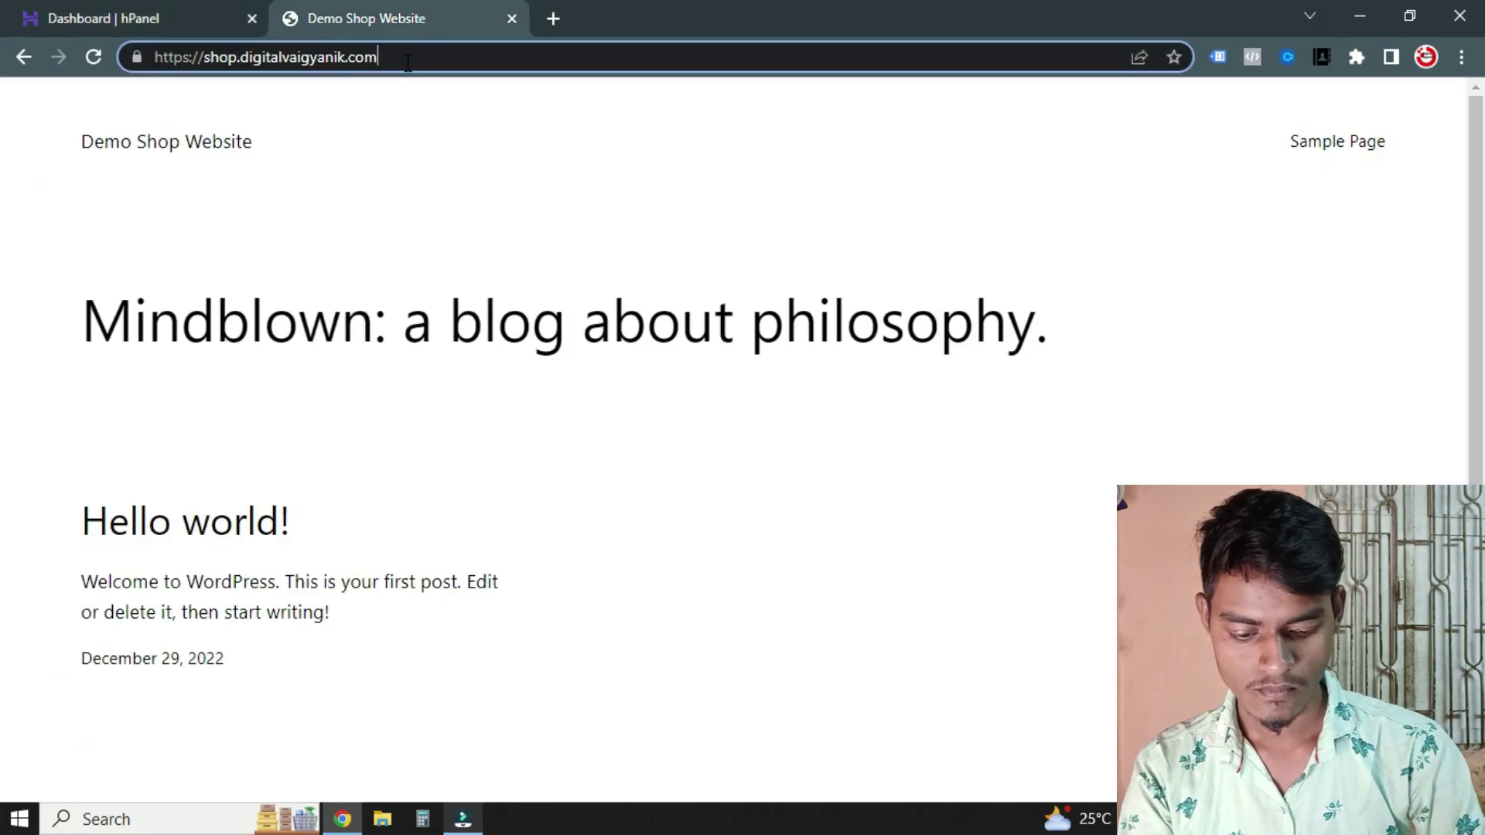
{"action": "type", "text": "/wp-admin"}
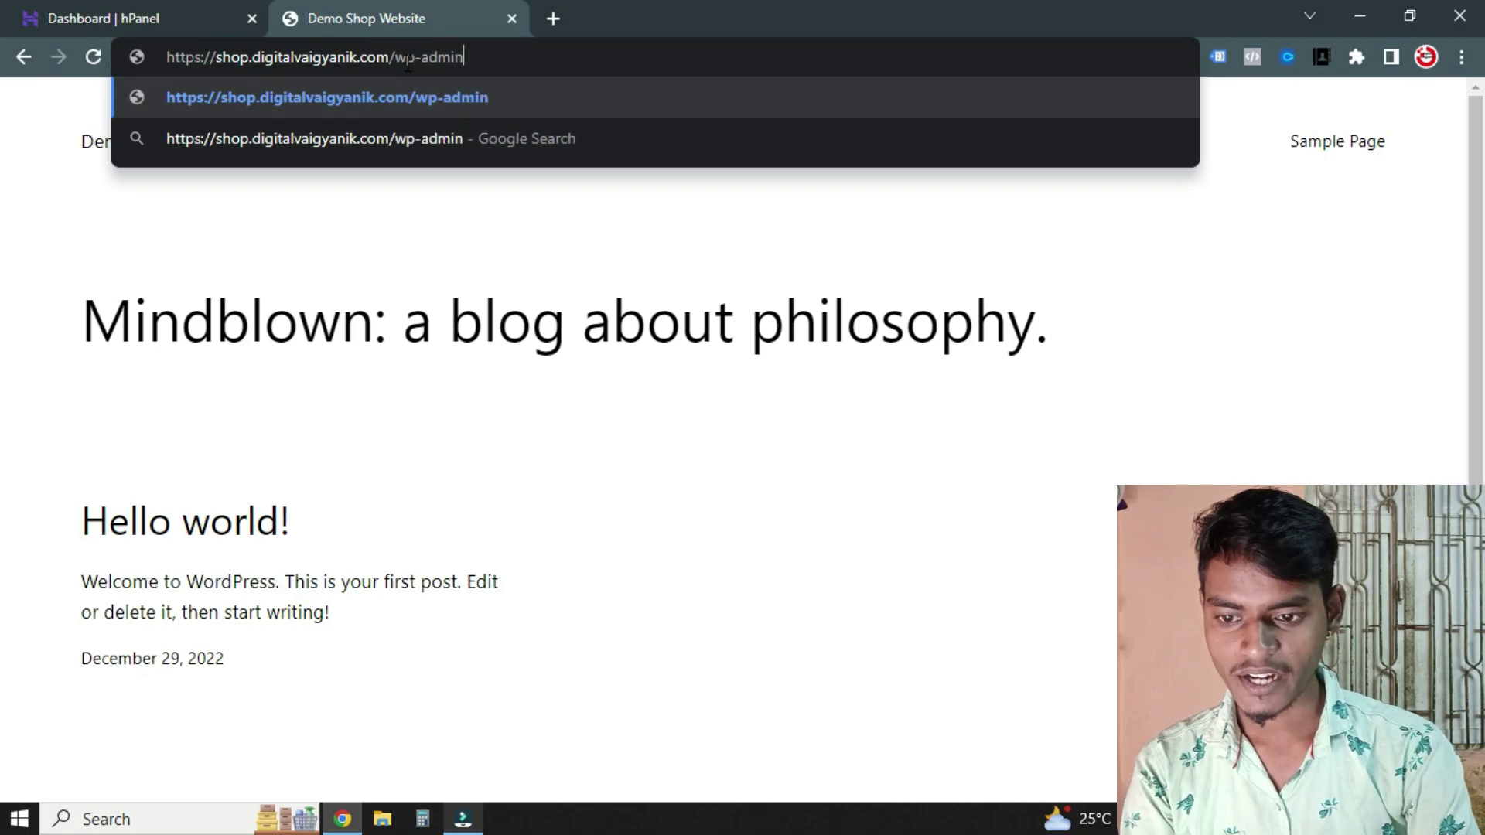
Log in to the WordPress admin through hPanel's admin login link
{"action": "left_click", "coordinate": [193, 4]}
{"action": "left_click", "coordinate": [564, 221]}
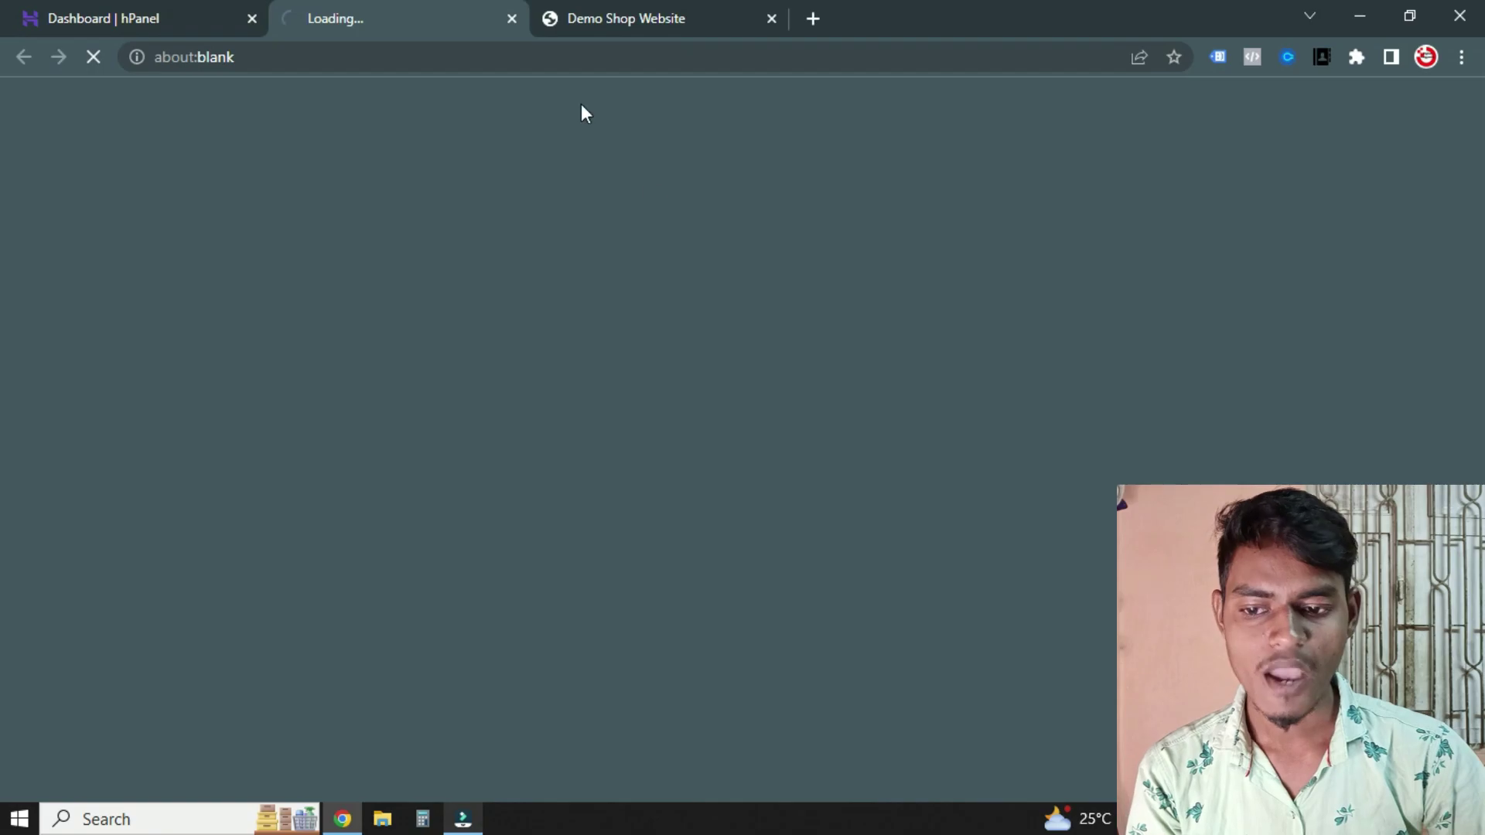
{"action": "left_click", "coordinate": [90, 9]}
{"action": "left_click", "coordinate": [397, 10]}
{"action": "left_click", "coordinate": [626, 18]}
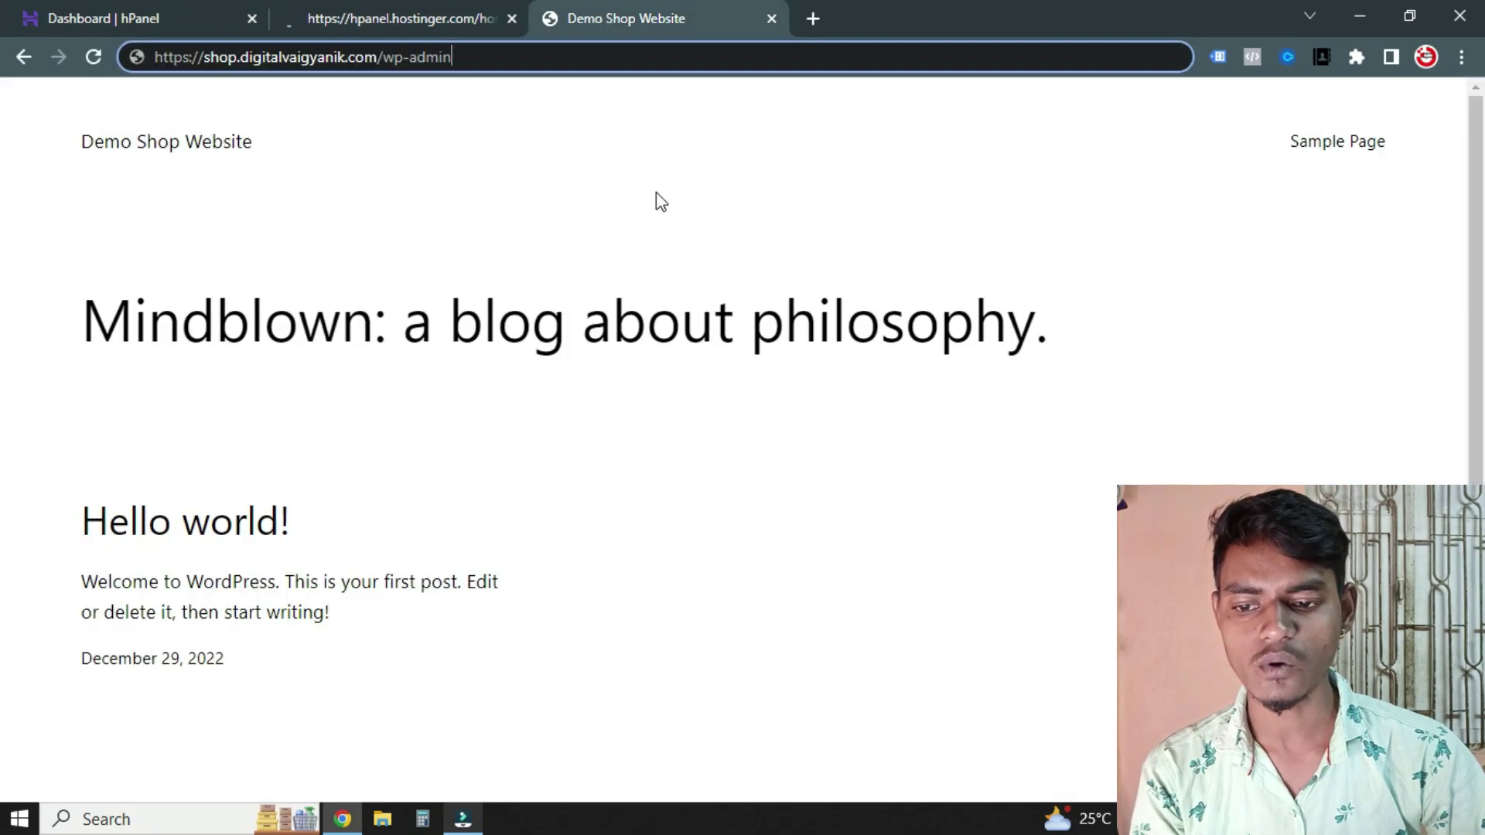
{"action": "left_click", "coordinate": [389, 6]}
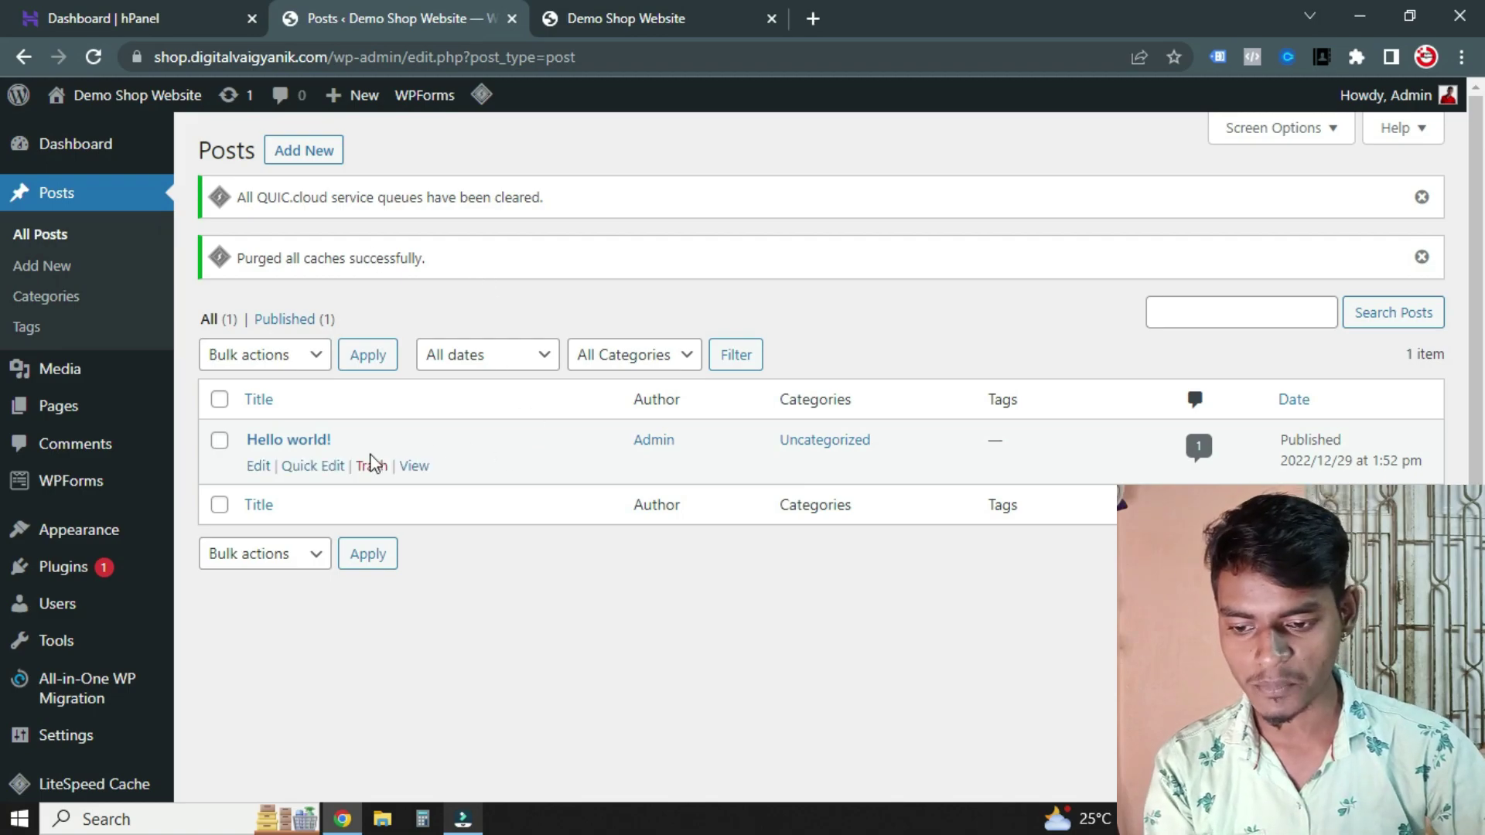
Trash the Hello world! post and delete it permanently from the Trash
{"action": "left_click", "coordinate": [373, 467]}
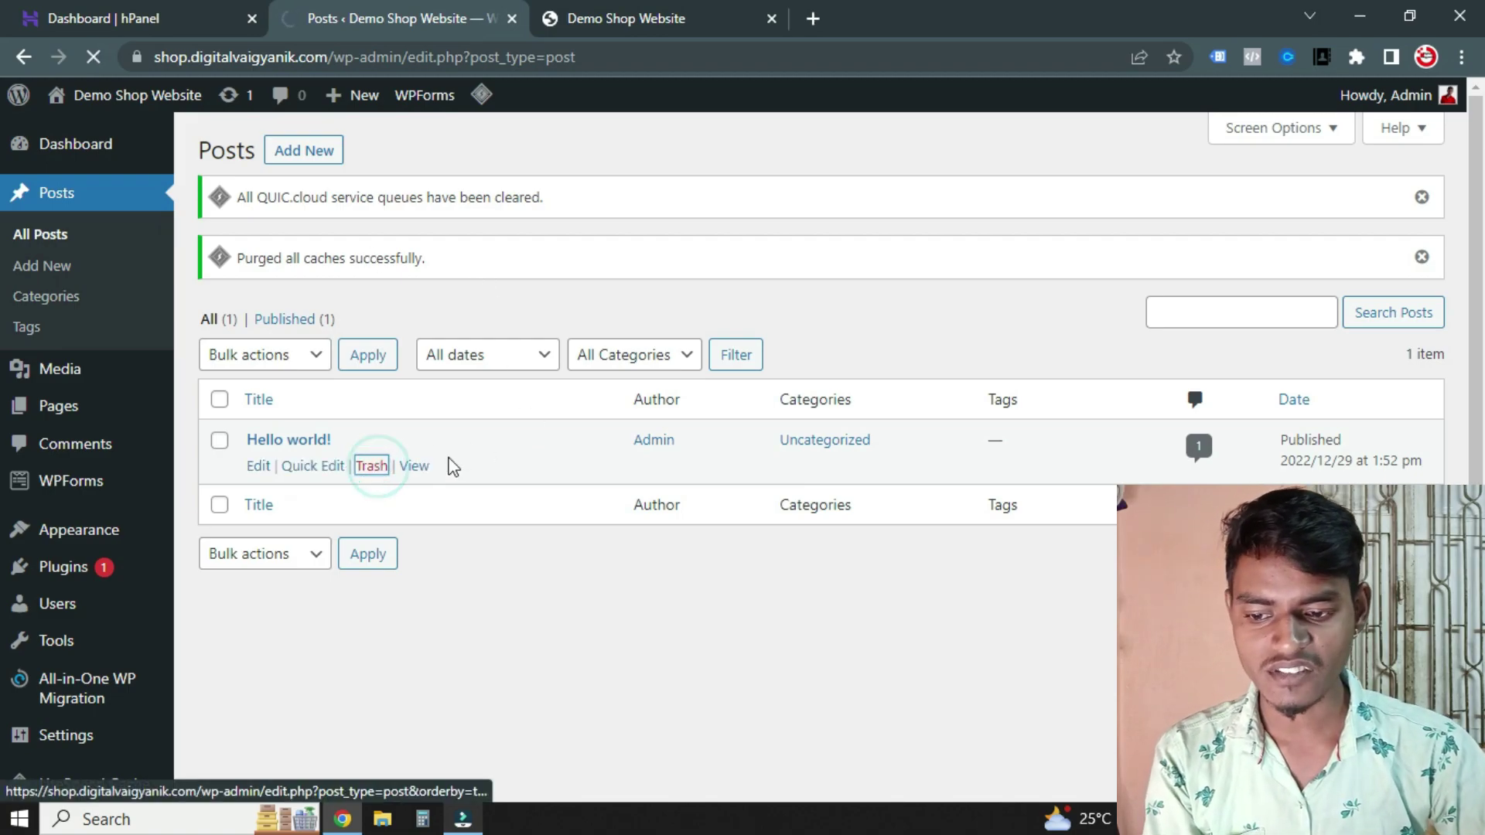
{"action": "left_click", "coordinate": [279, 259]}
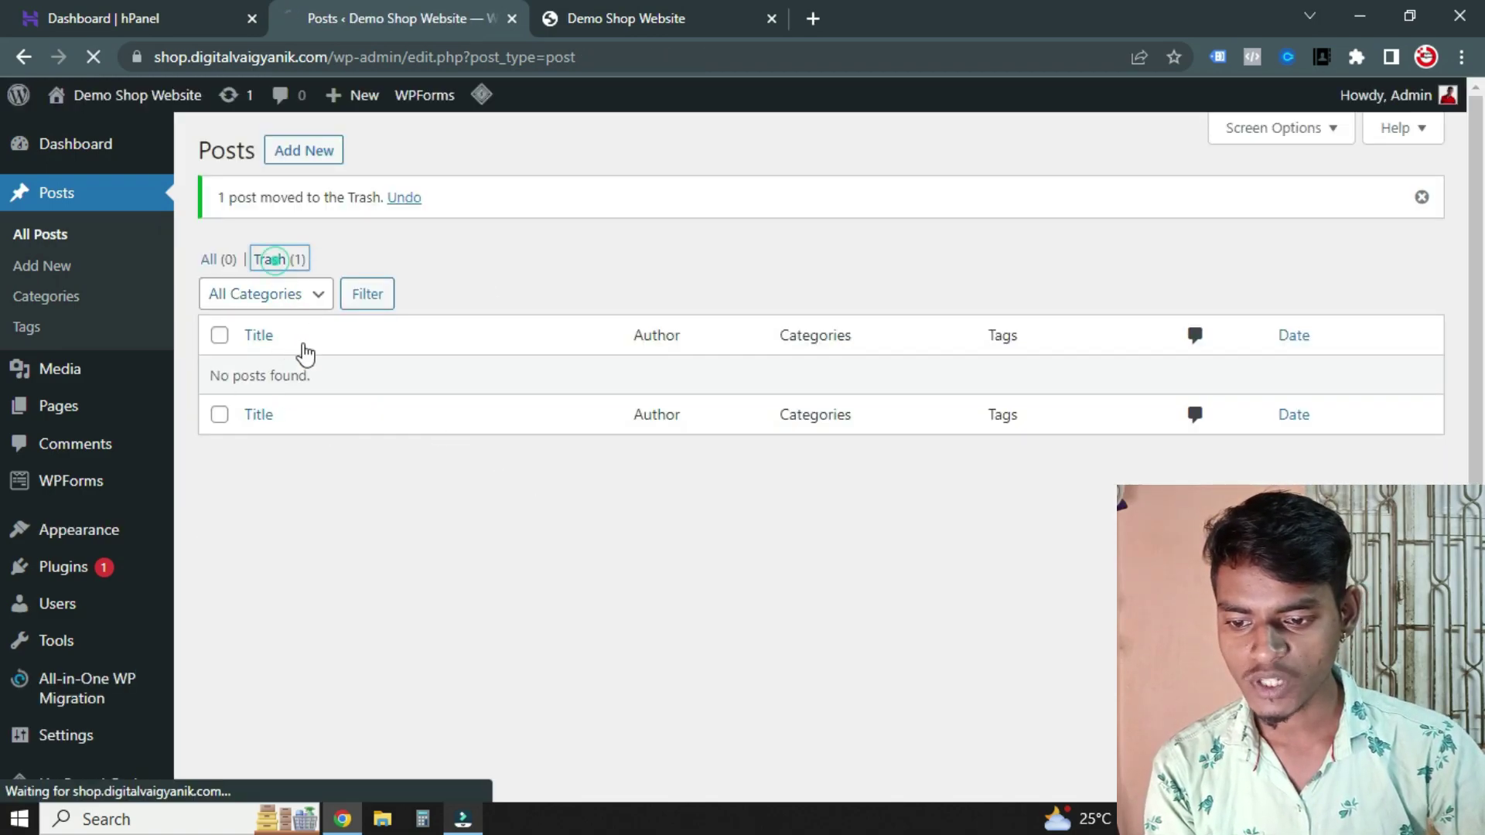
{"action": "left_click", "coordinate": [370, 340]}
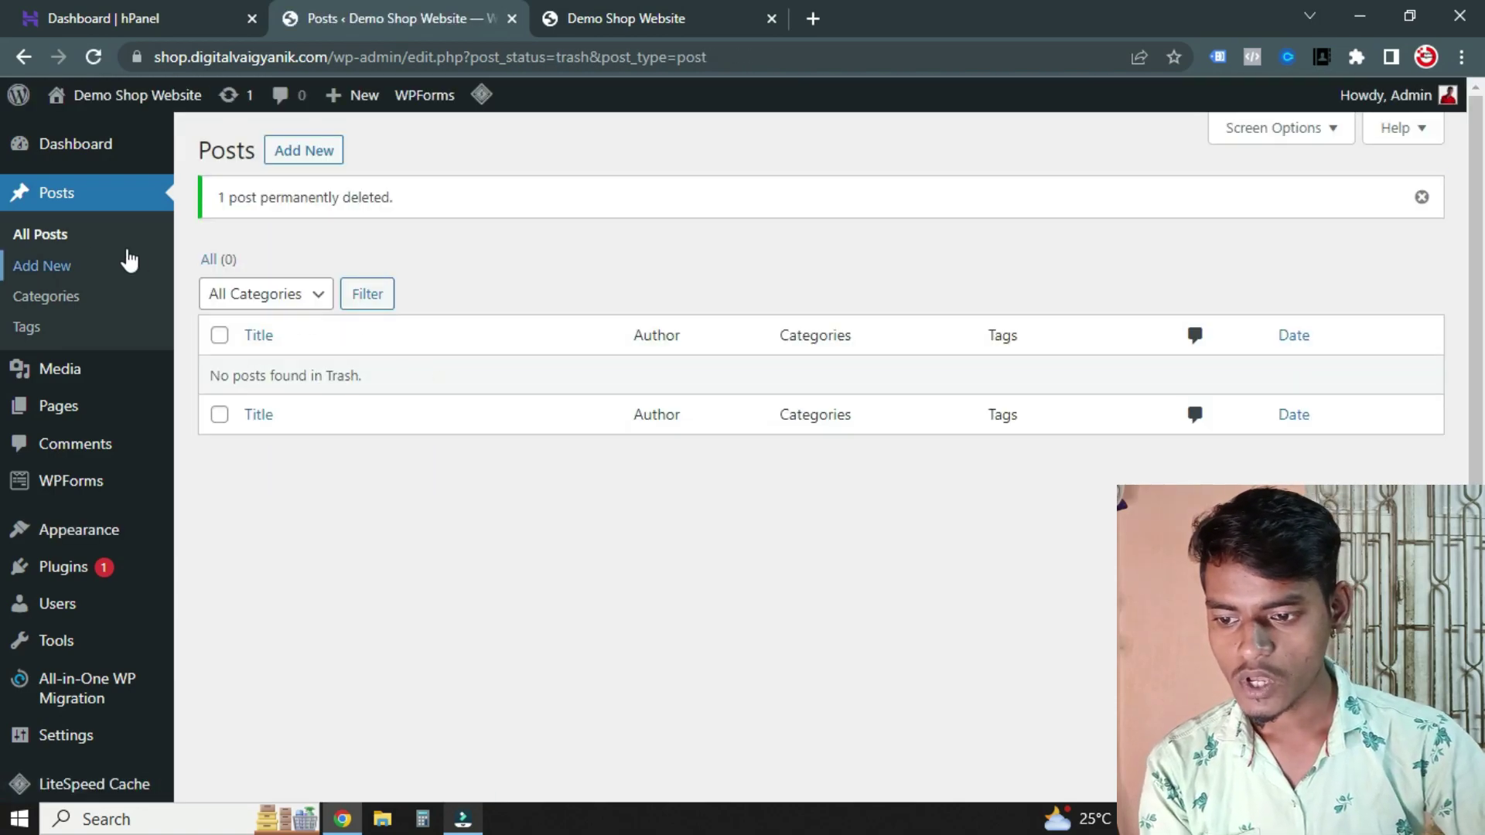
Move the Sample Page and Privacy Policy pages to the Trash
{"action": "mouse_move", "coordinate": [122, 377]}
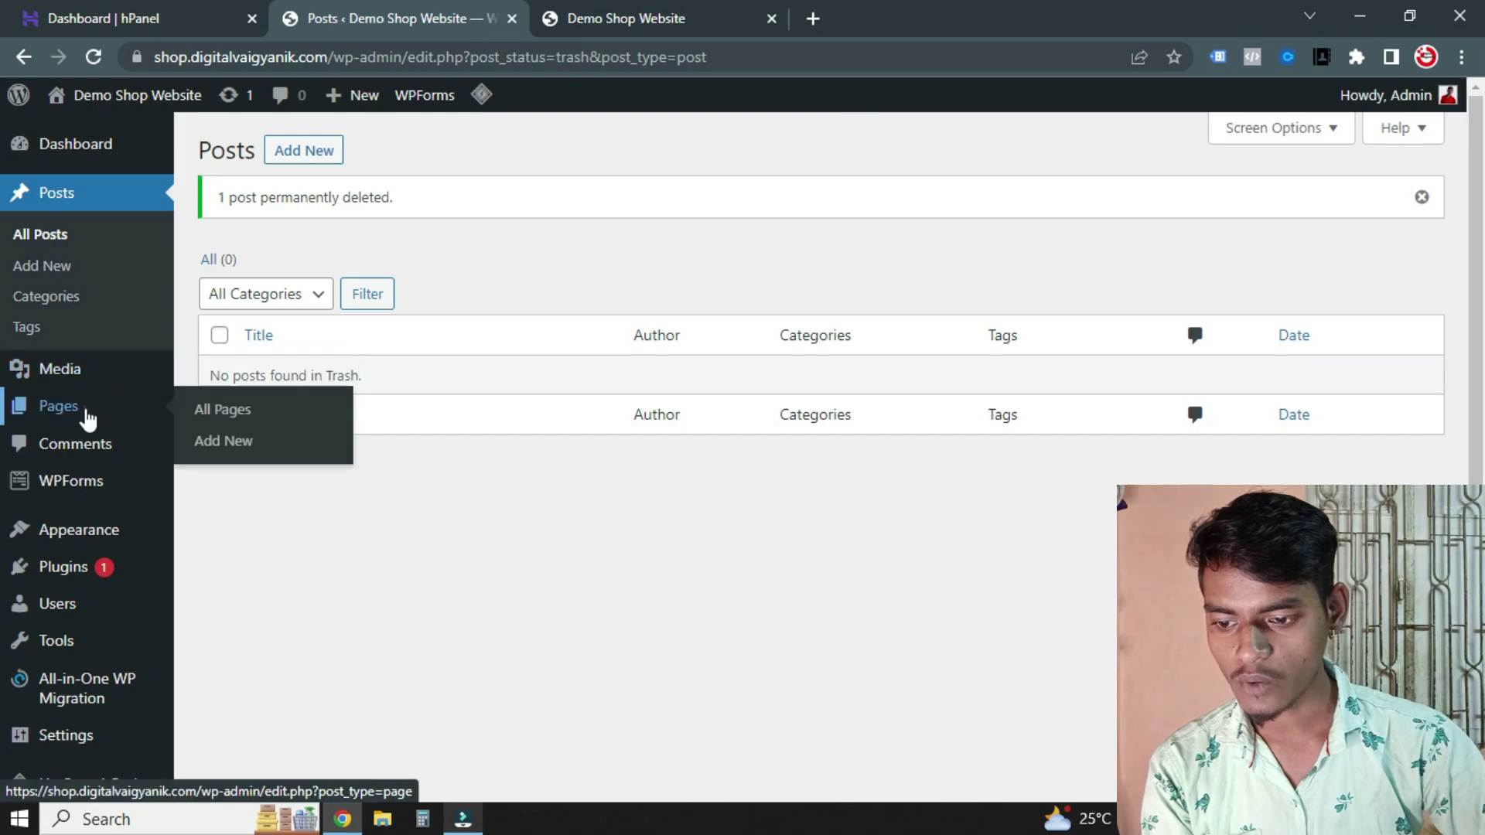
{"action": "left_click", "coordinate": [84, 406]}
{"action": "mouse_move", "coordinate": [252, 401]}
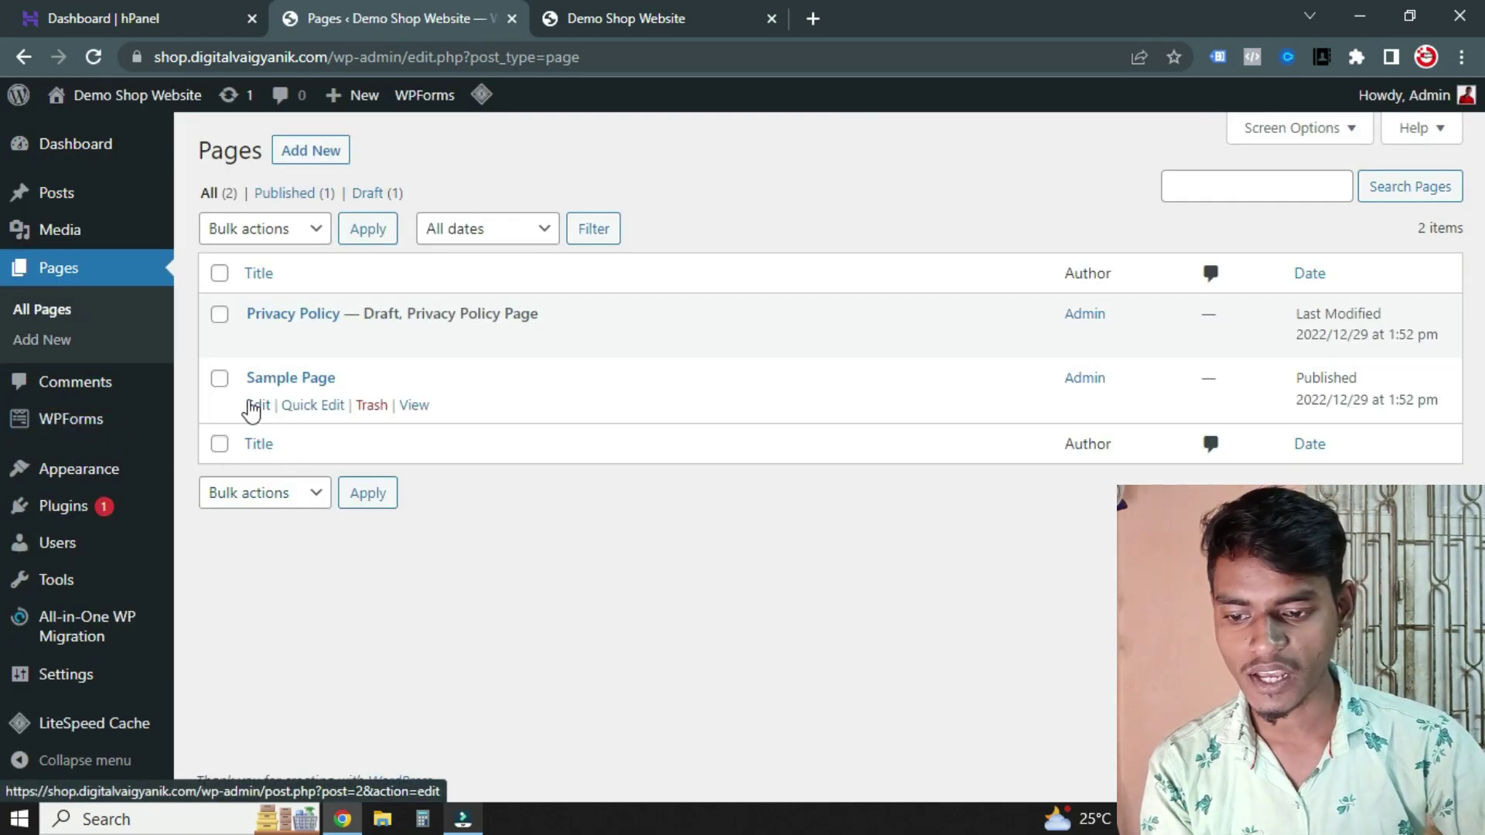
{"action": "left_click", "coordinate": [371, 406]}
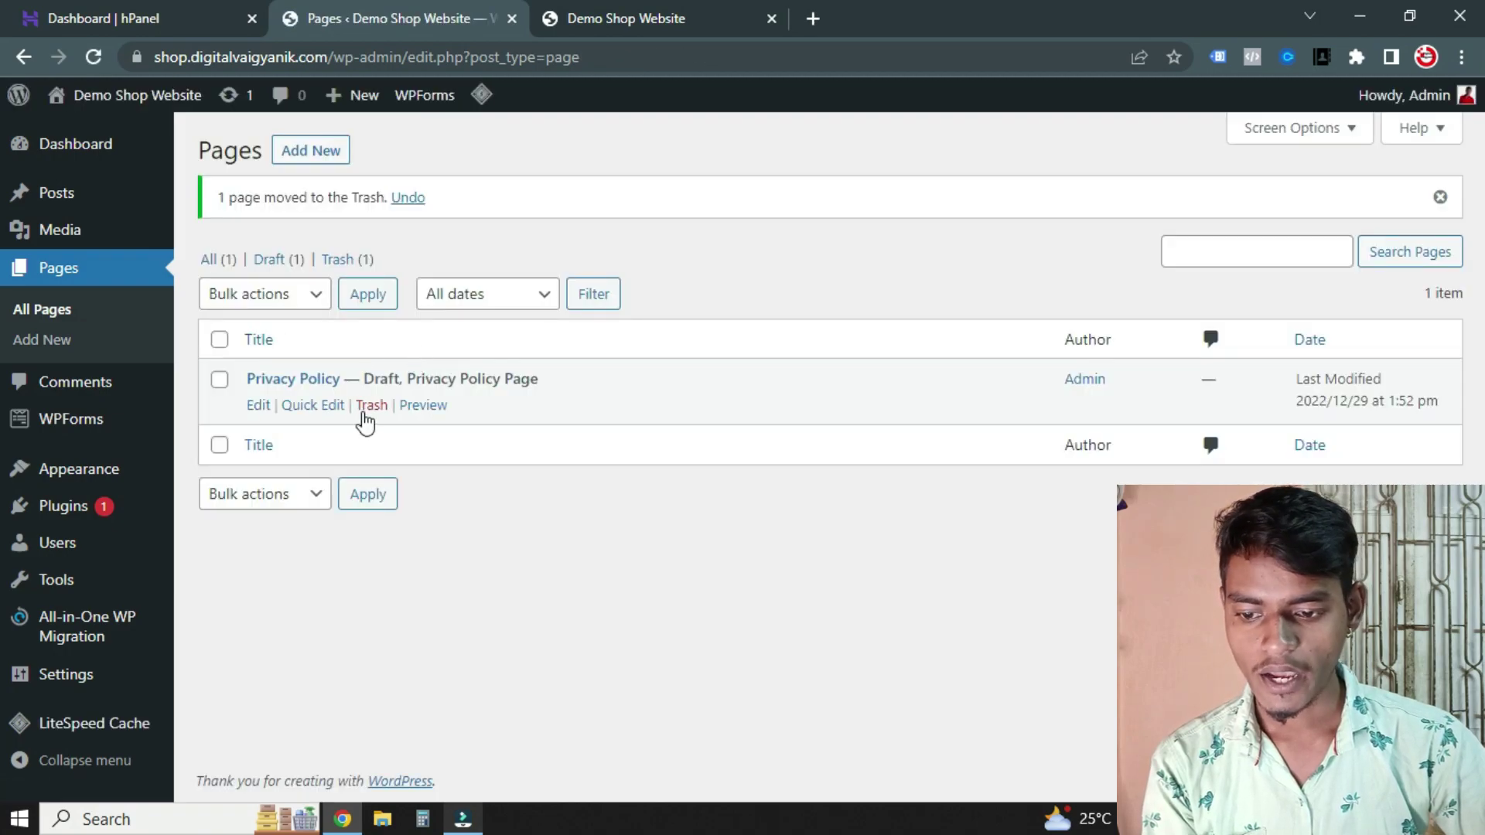
{"action": "left_click", "coordinate": [372, 409]}
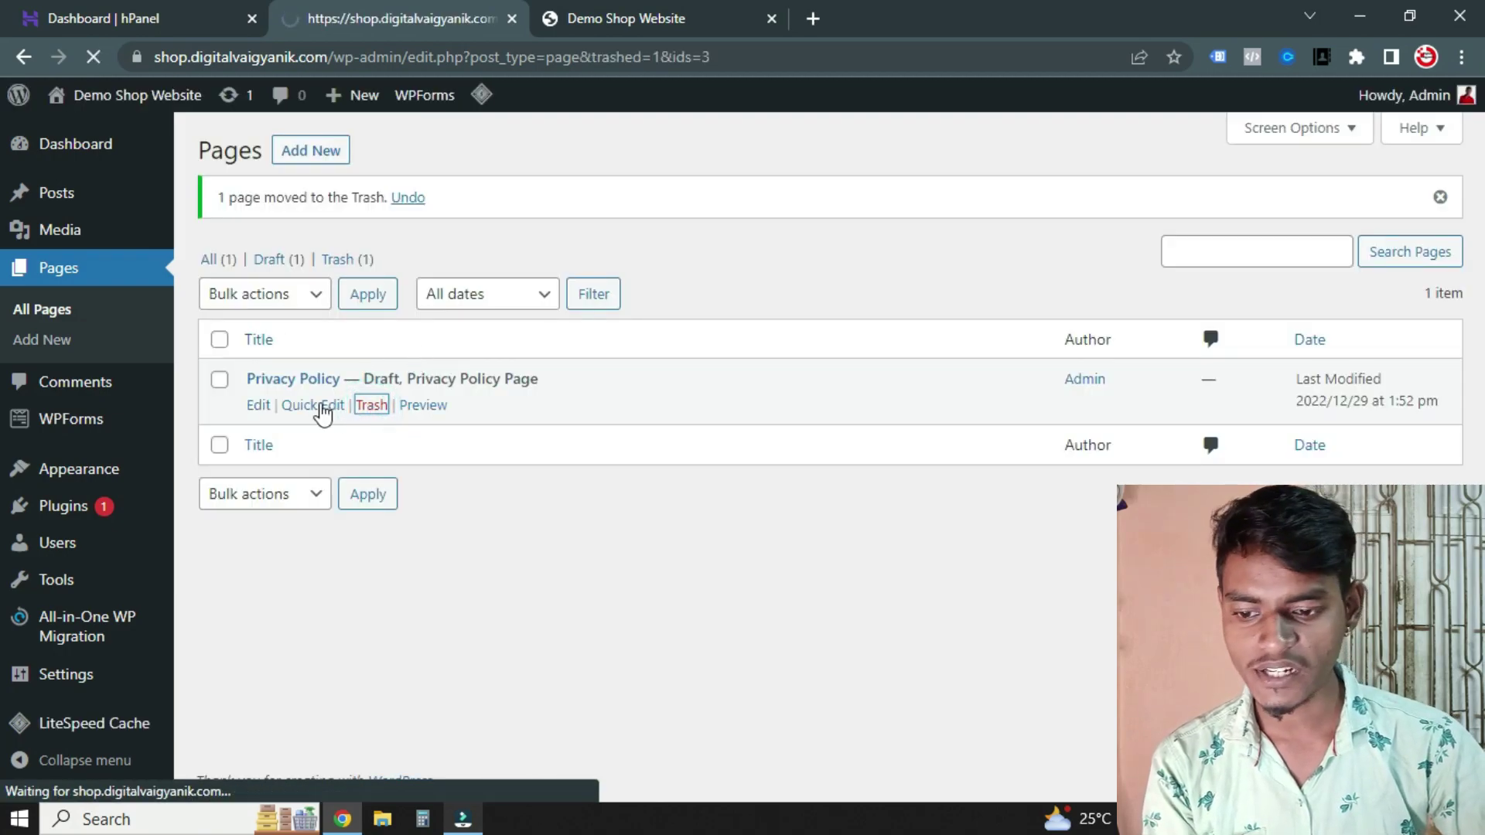
Permanently delete both trashed pages with Bulk actions, then view Comments
{"action": "left_click", "coordinate": [270, 262]}
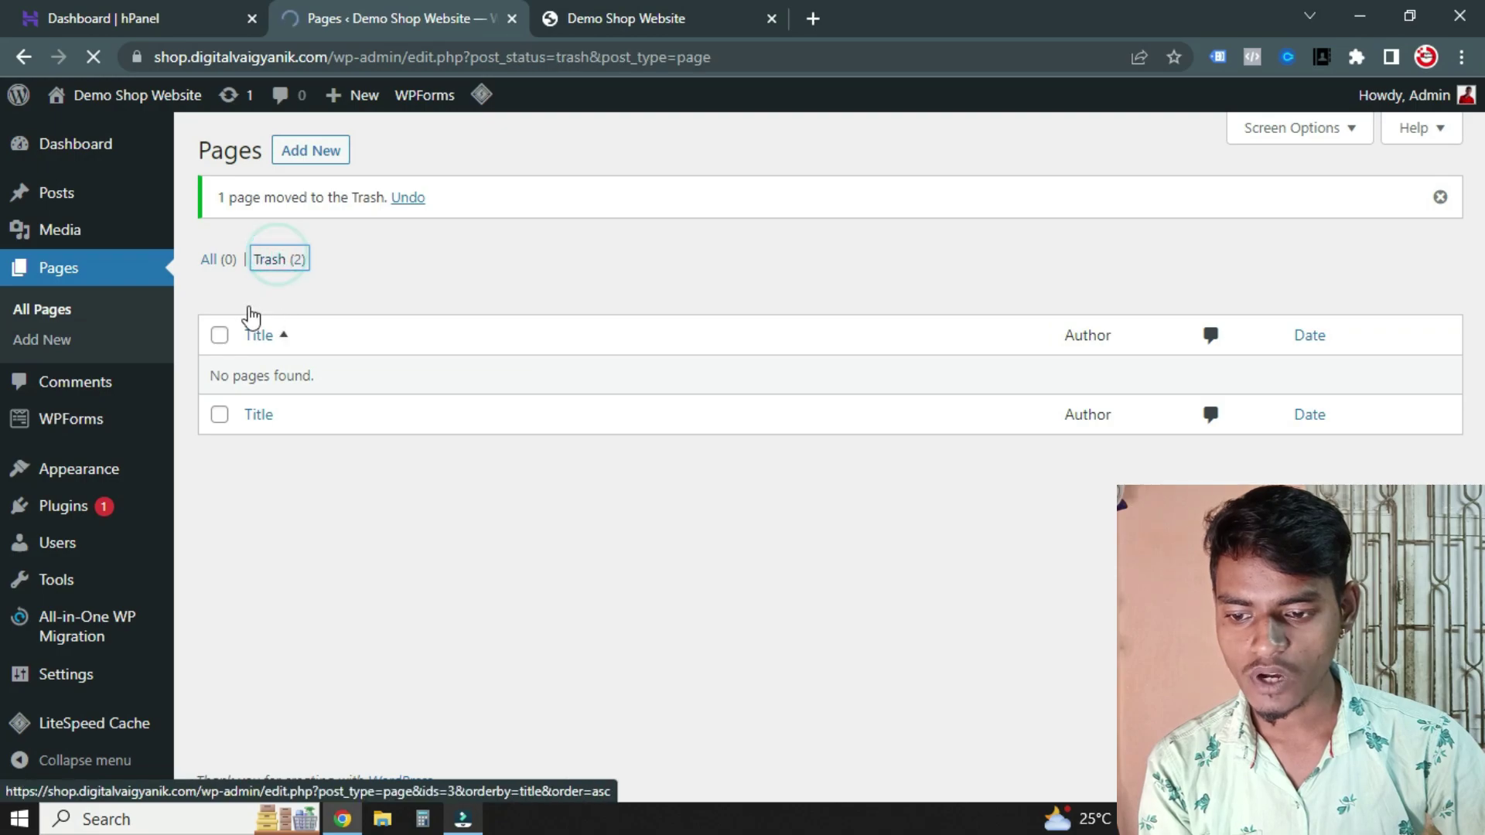
{"action": "left_click", "coordinate": [220, 273]}
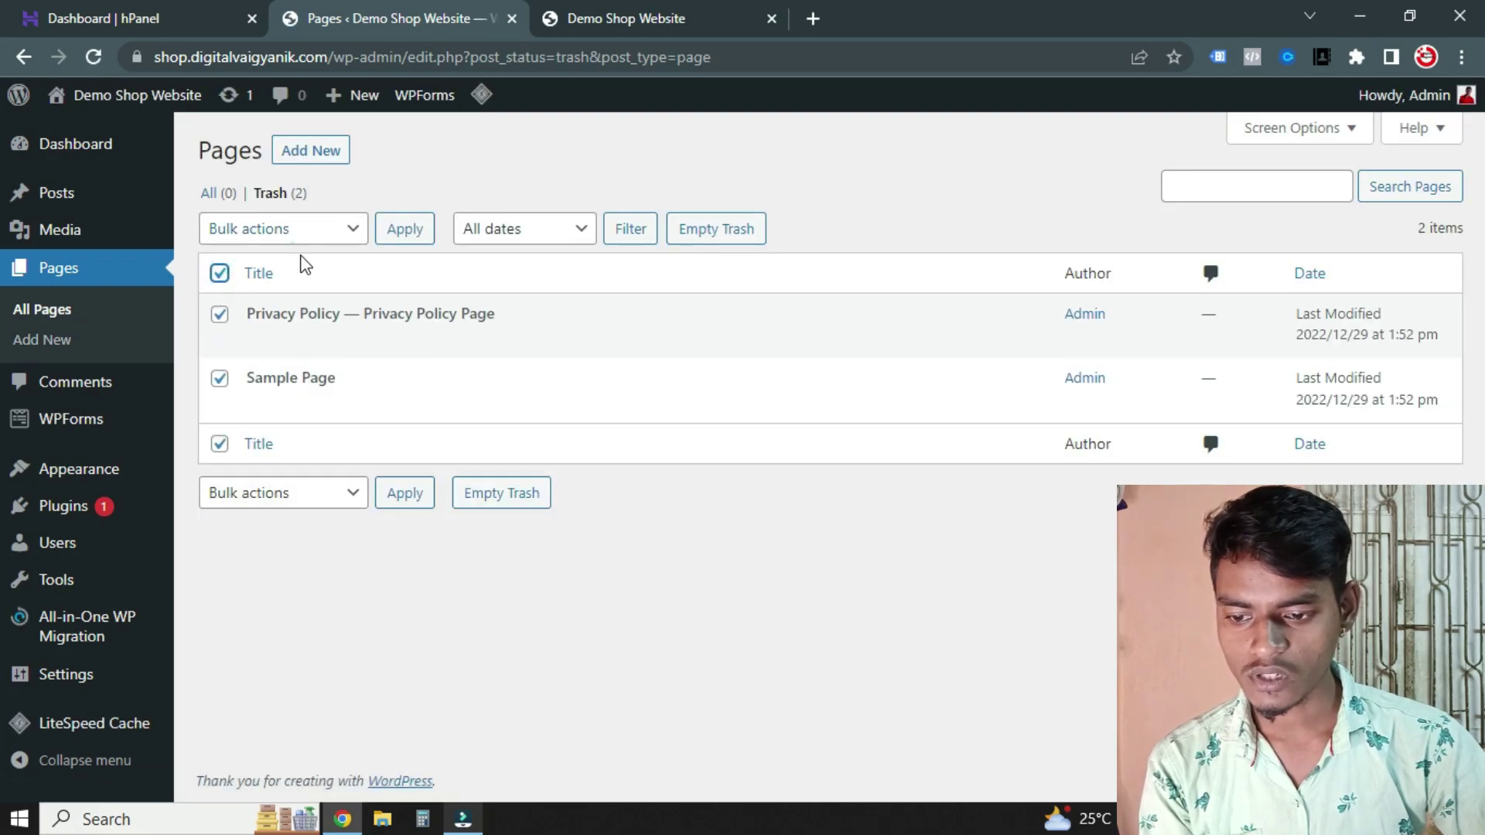
{"action": "left_click", "coordinate": [294, 231]}
{"action": "left_click", "coordinate": [278, 303]}
{"action": "left_click", "coordinate": [394, 246]}
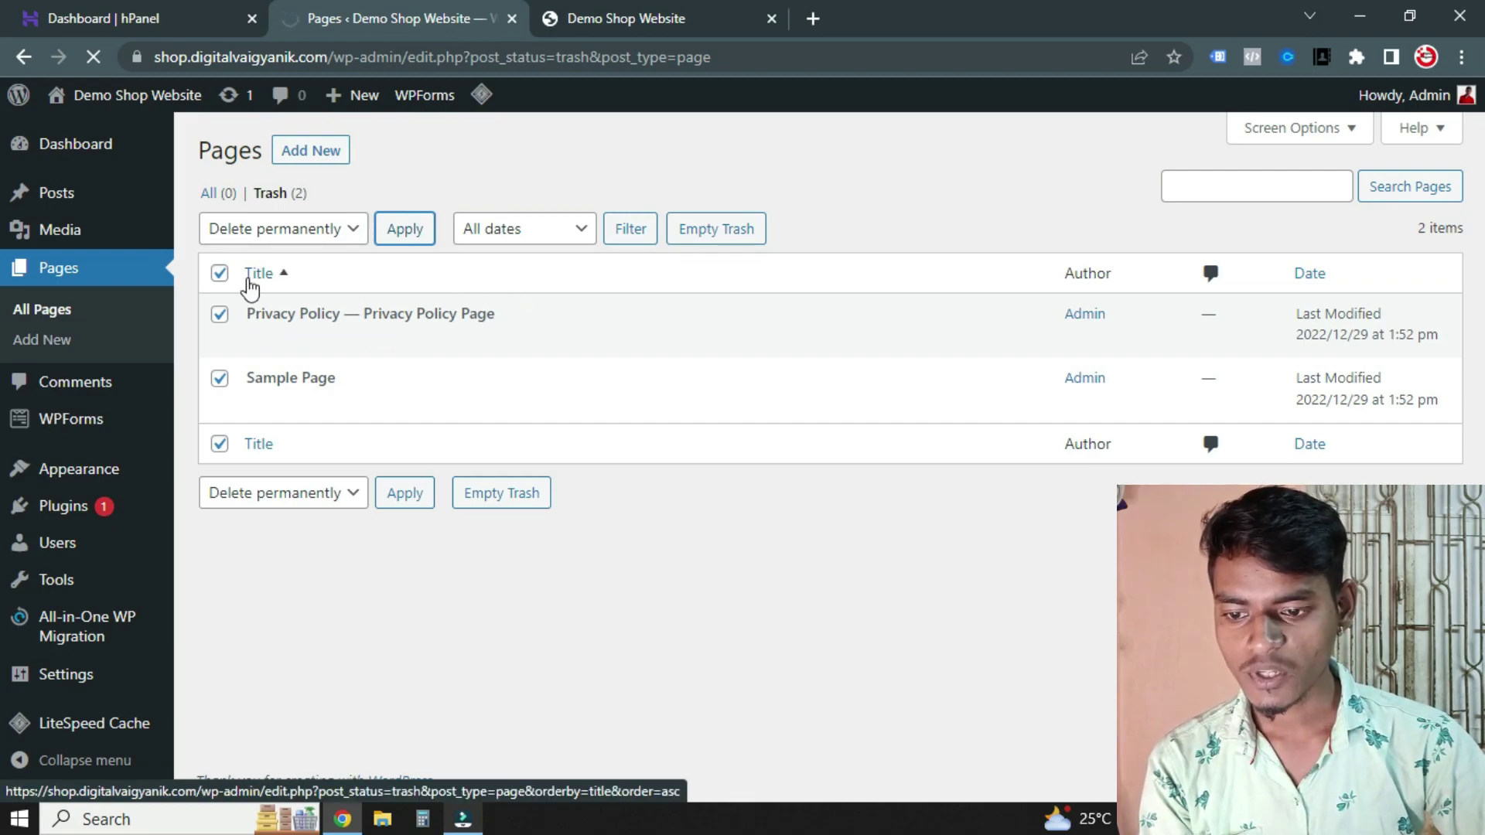
{"action": "left_click", "coordinate": [83, 401]}
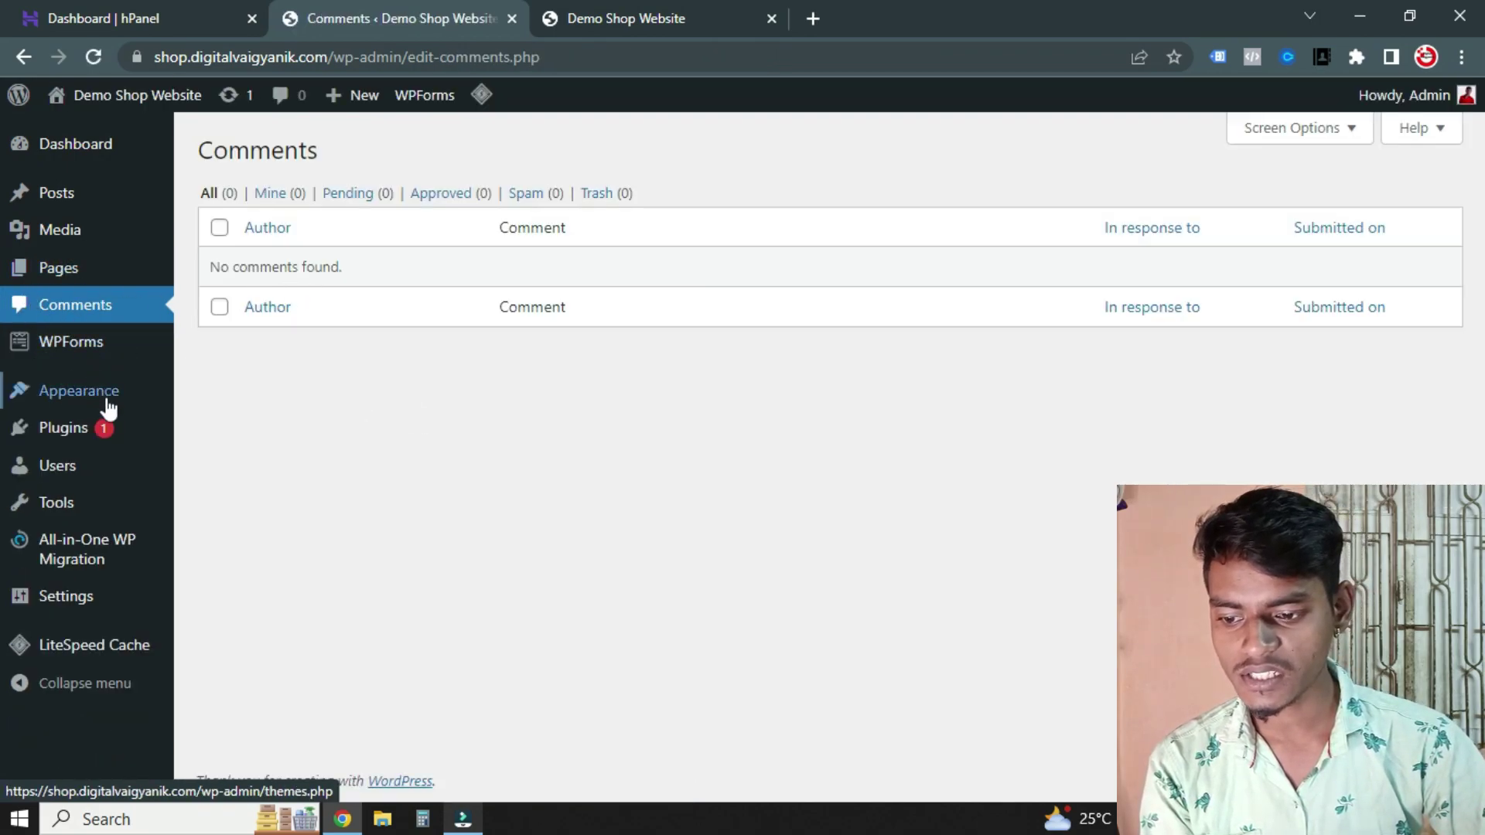
Delete the Twenty Twenty-One and Twenty Twenty-Two themes from Appearance > Themes
{"action": "mouse_move", "coordinate": [89, 403]}
{"action": "left_click", "coordinate": [338, 425]}
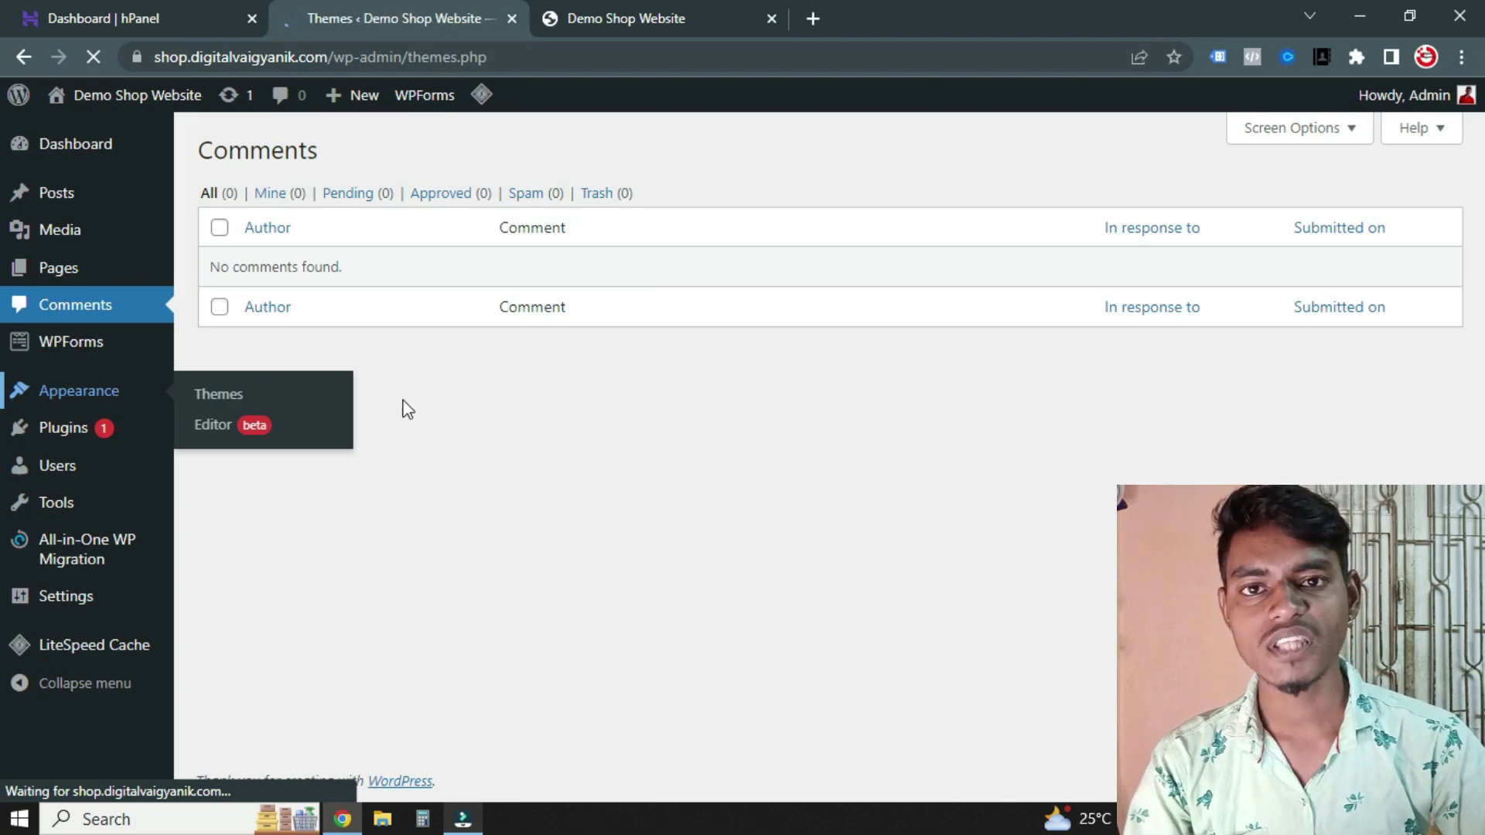
{"action": "left_click", "coordinate": [723, 332]}
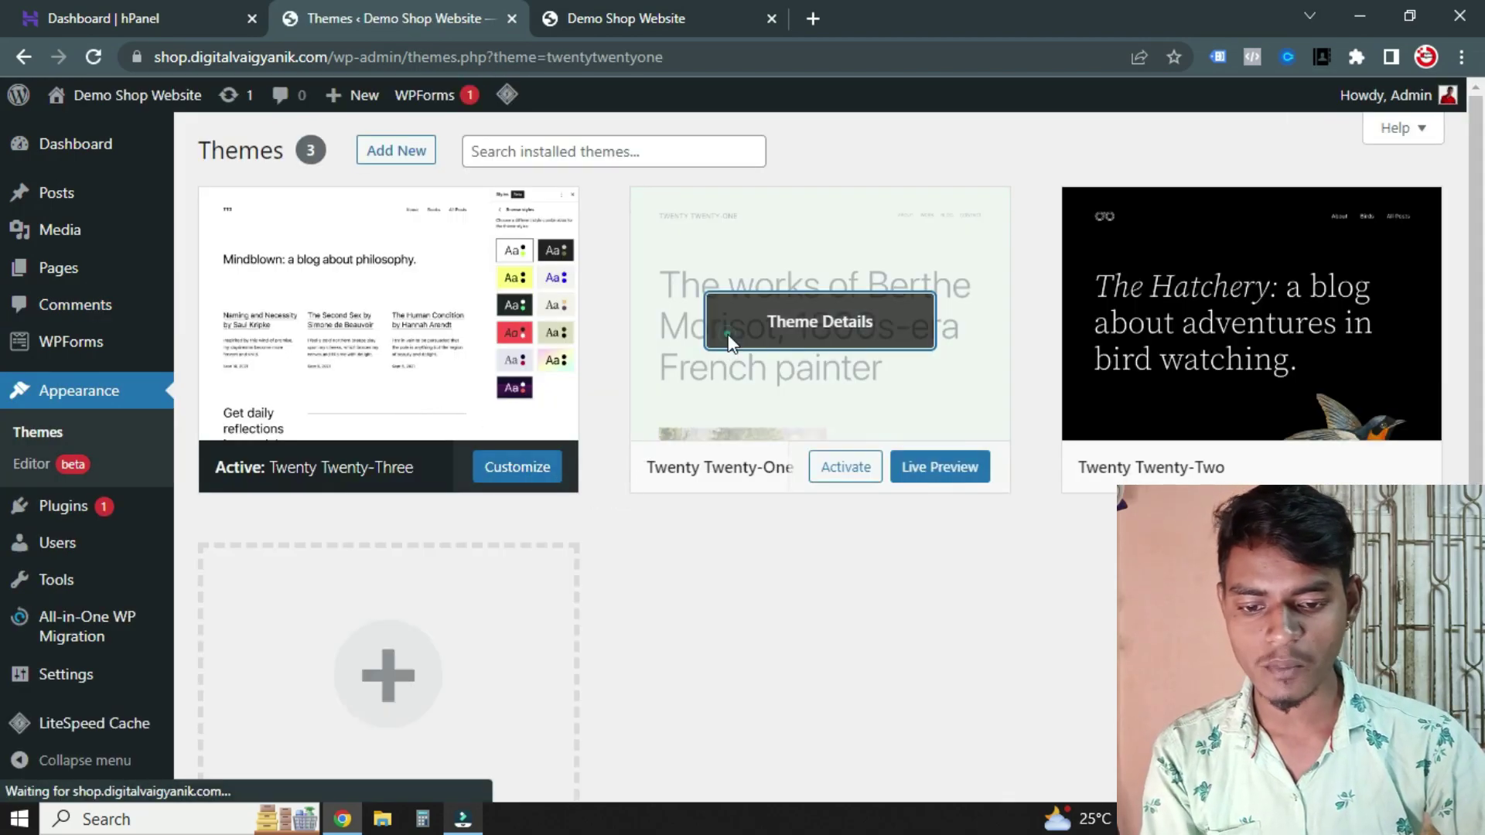
{"action": "left_click", "coordinate": [1408, 754]}
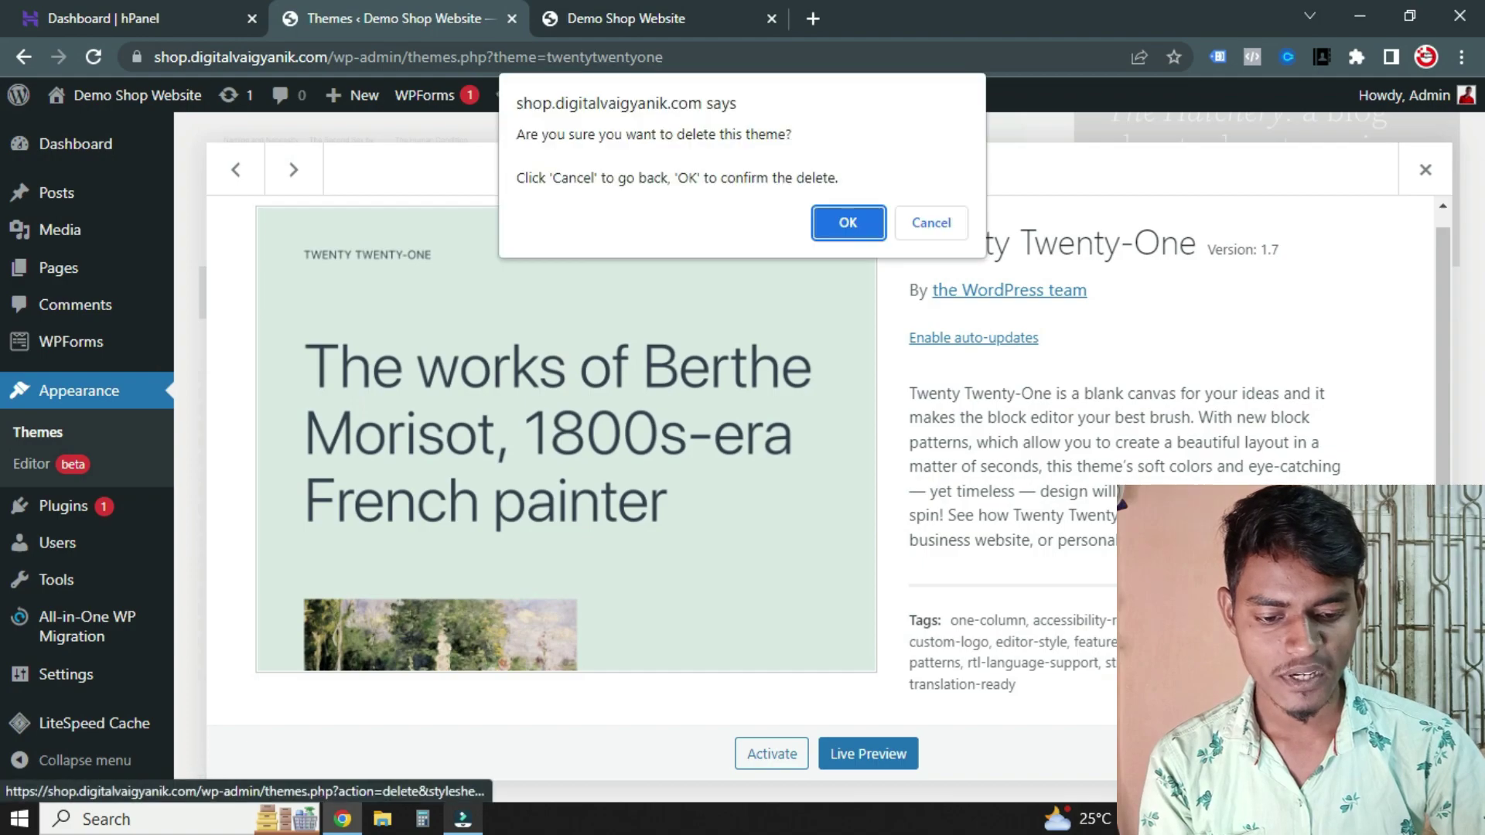
{"action": "left_click", "coordinate": [843, 221]}
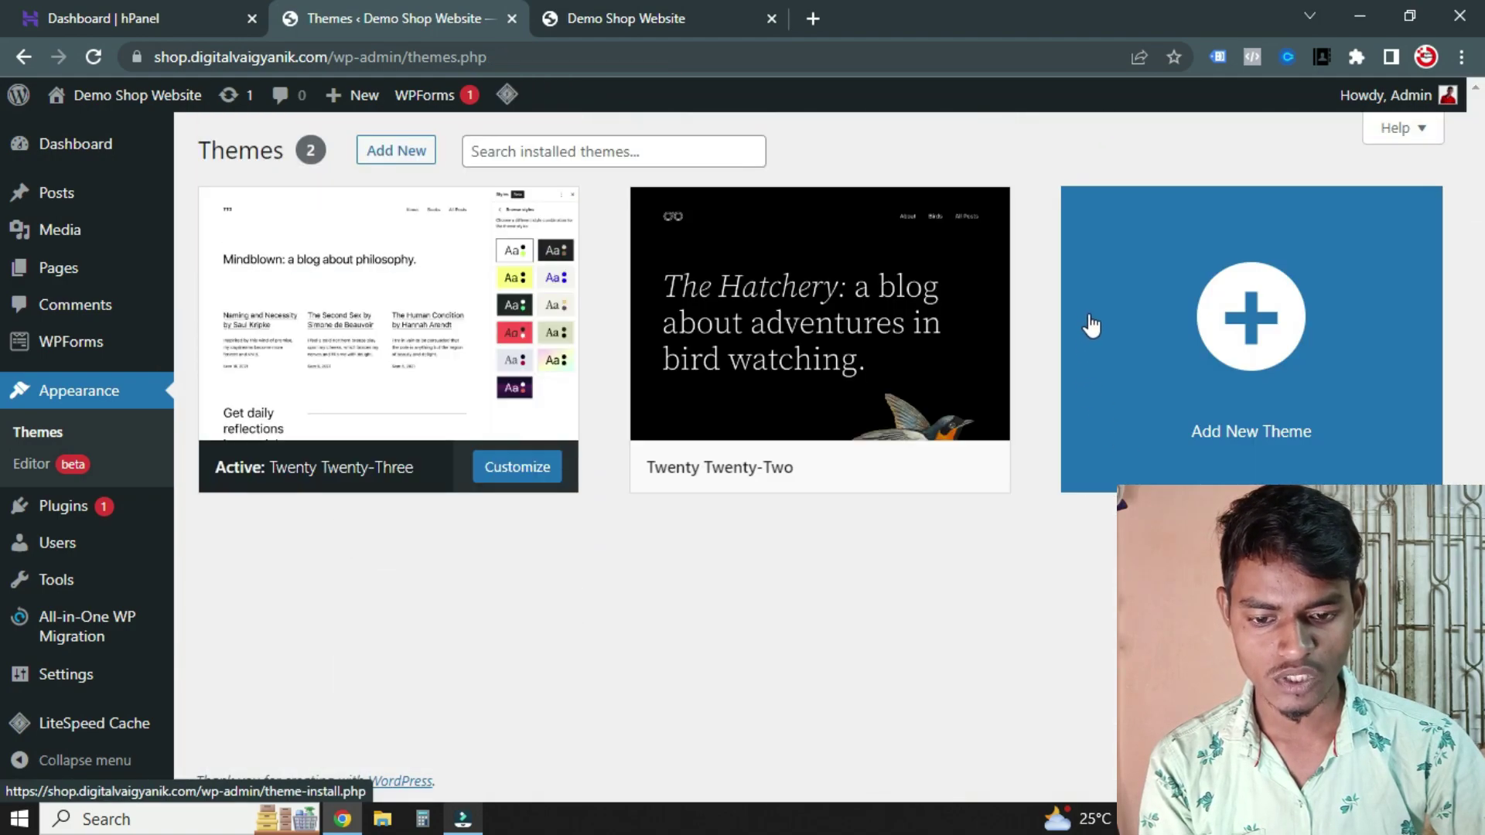
{"action": "left_click", "coordinate": [967, 333]}
{"action": "scroll", "coordinate": [1006, 433], "scroll_direction": "down", "scroll_amount": 3}
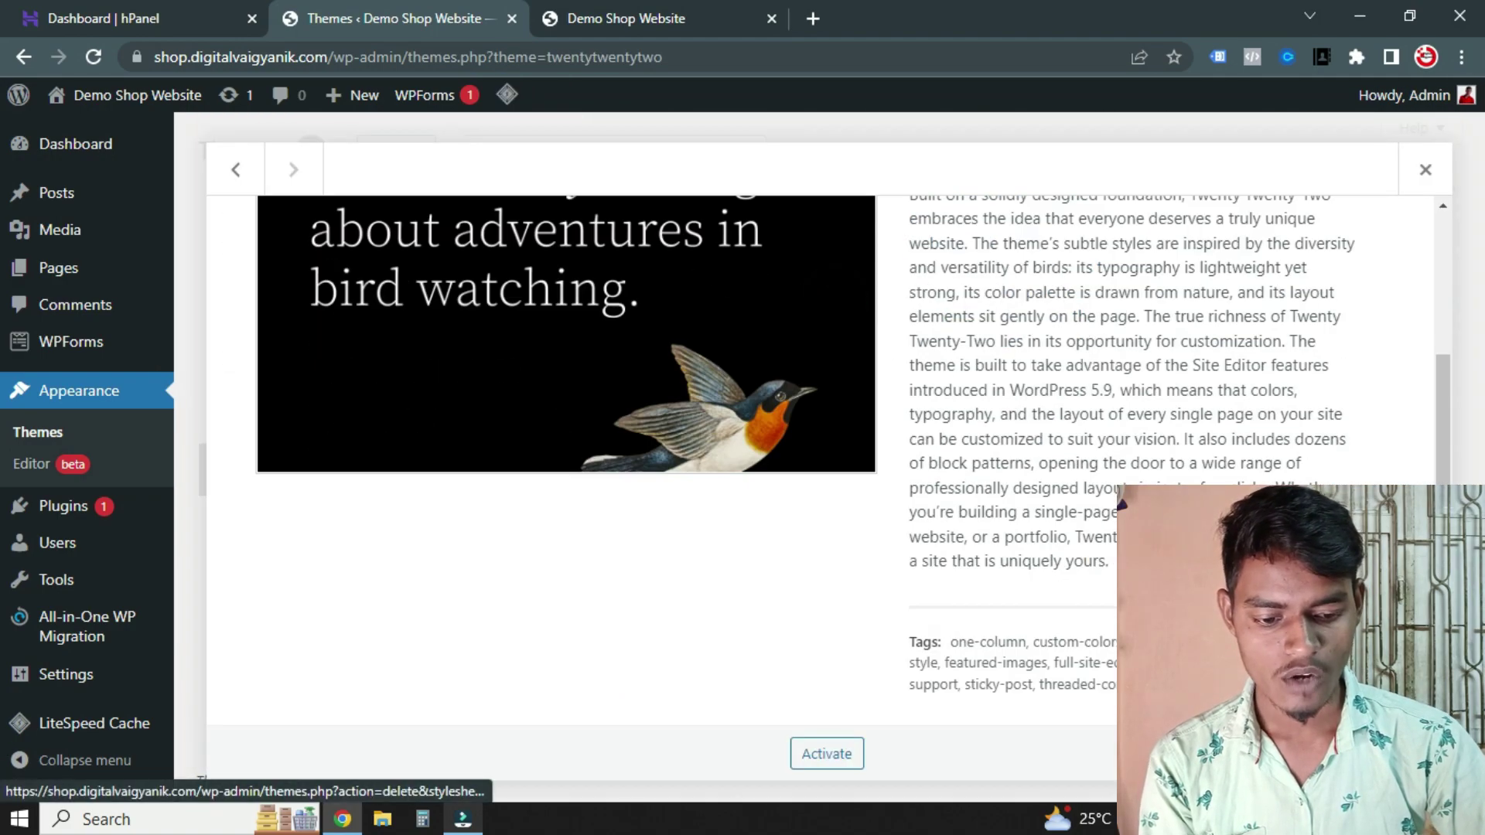
{"action": "left_click", "coordinate": [1408, 754]}
{"action": "left_click", "coordinate": [845, 222]}
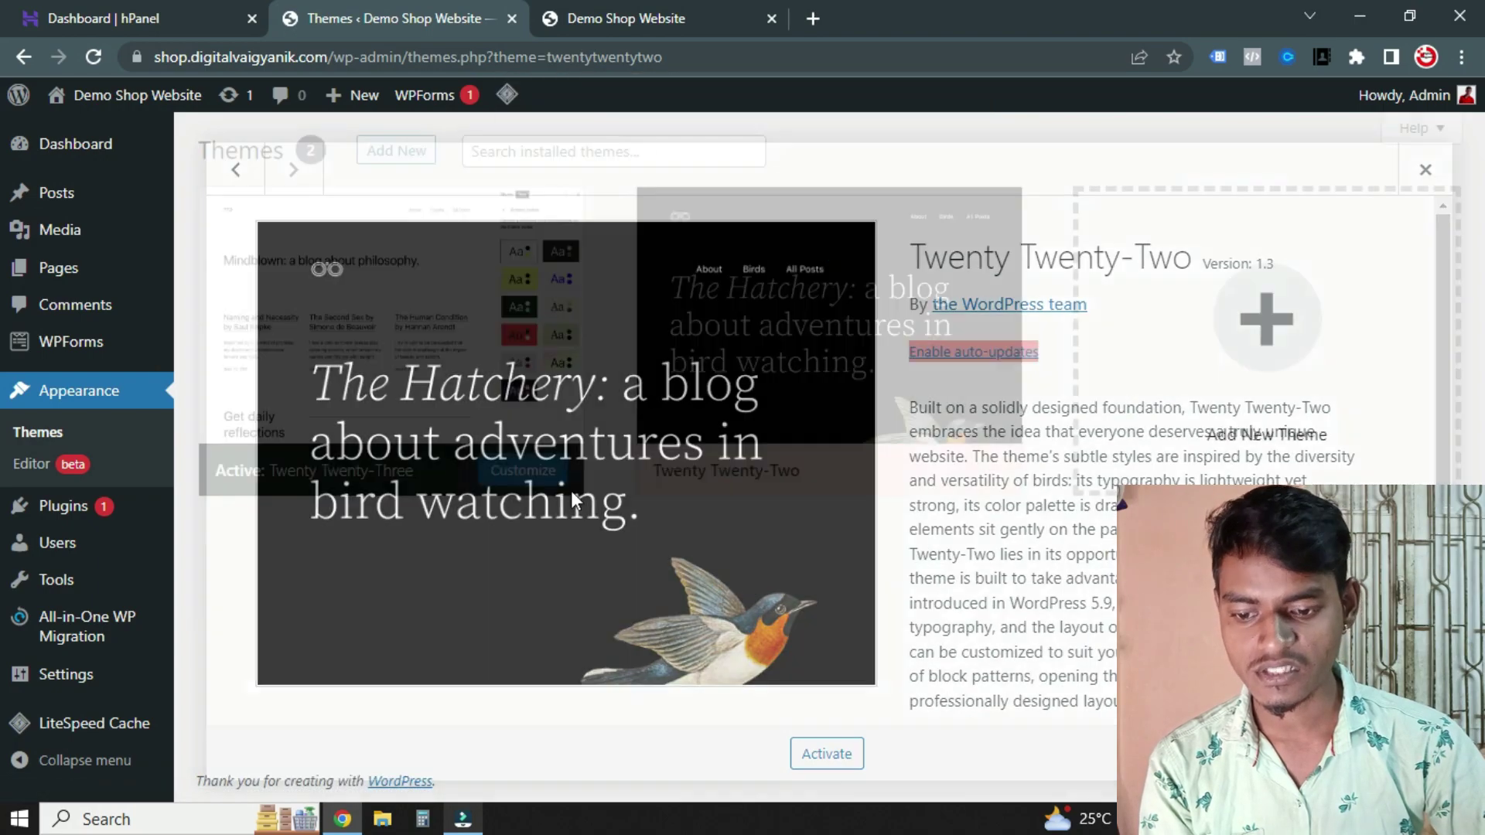
Go to the installed Plugins list
{"action": "scroll", "coordinate": [993, 381], "scroll_direction": "up", "scroll_amount": 1}
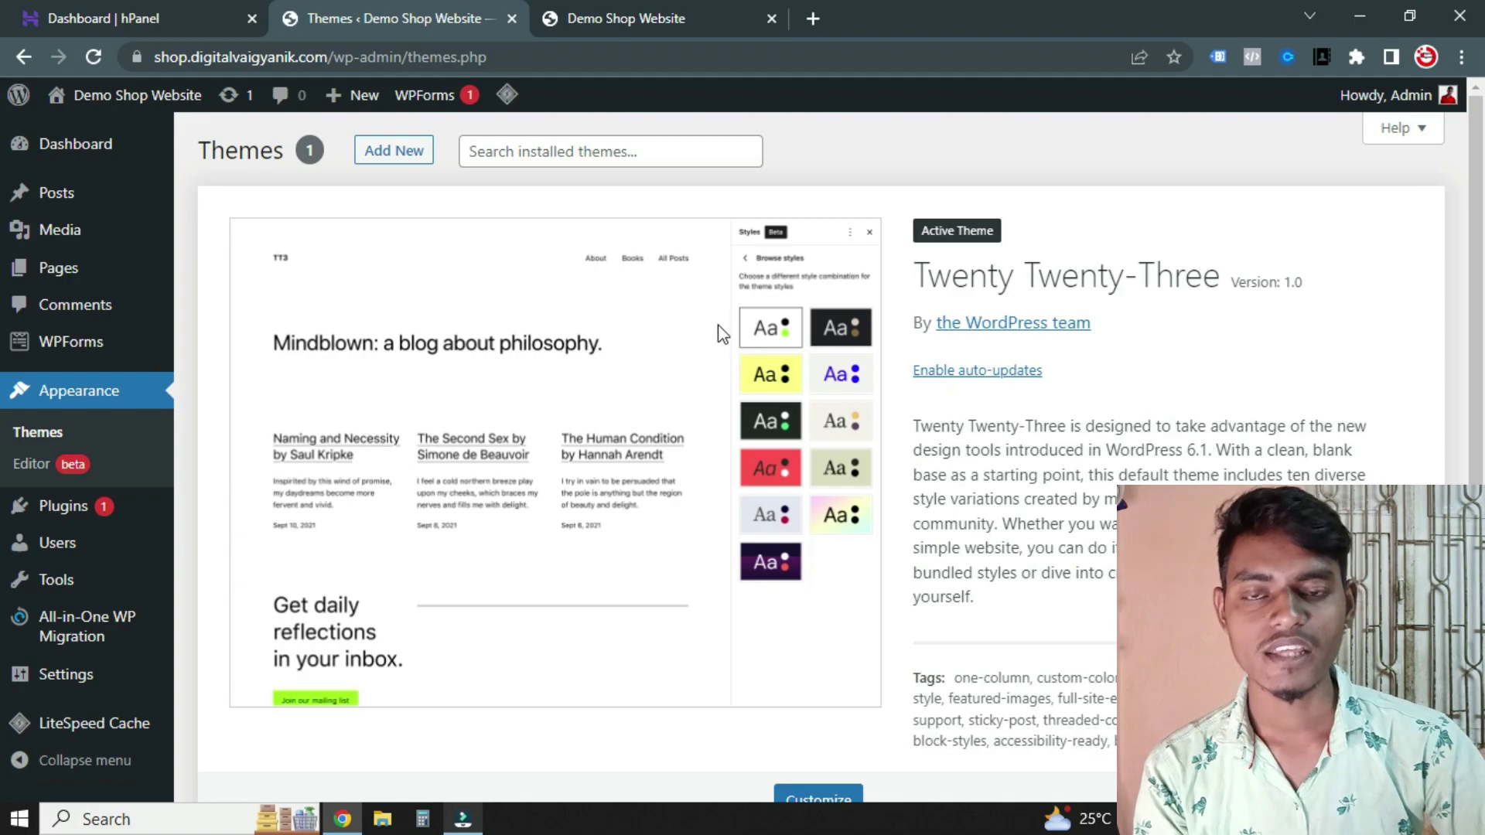
{"action": "scroll", "coordinate": [685, 344], "scroll_direction": "down", "scroll_amount": 1}
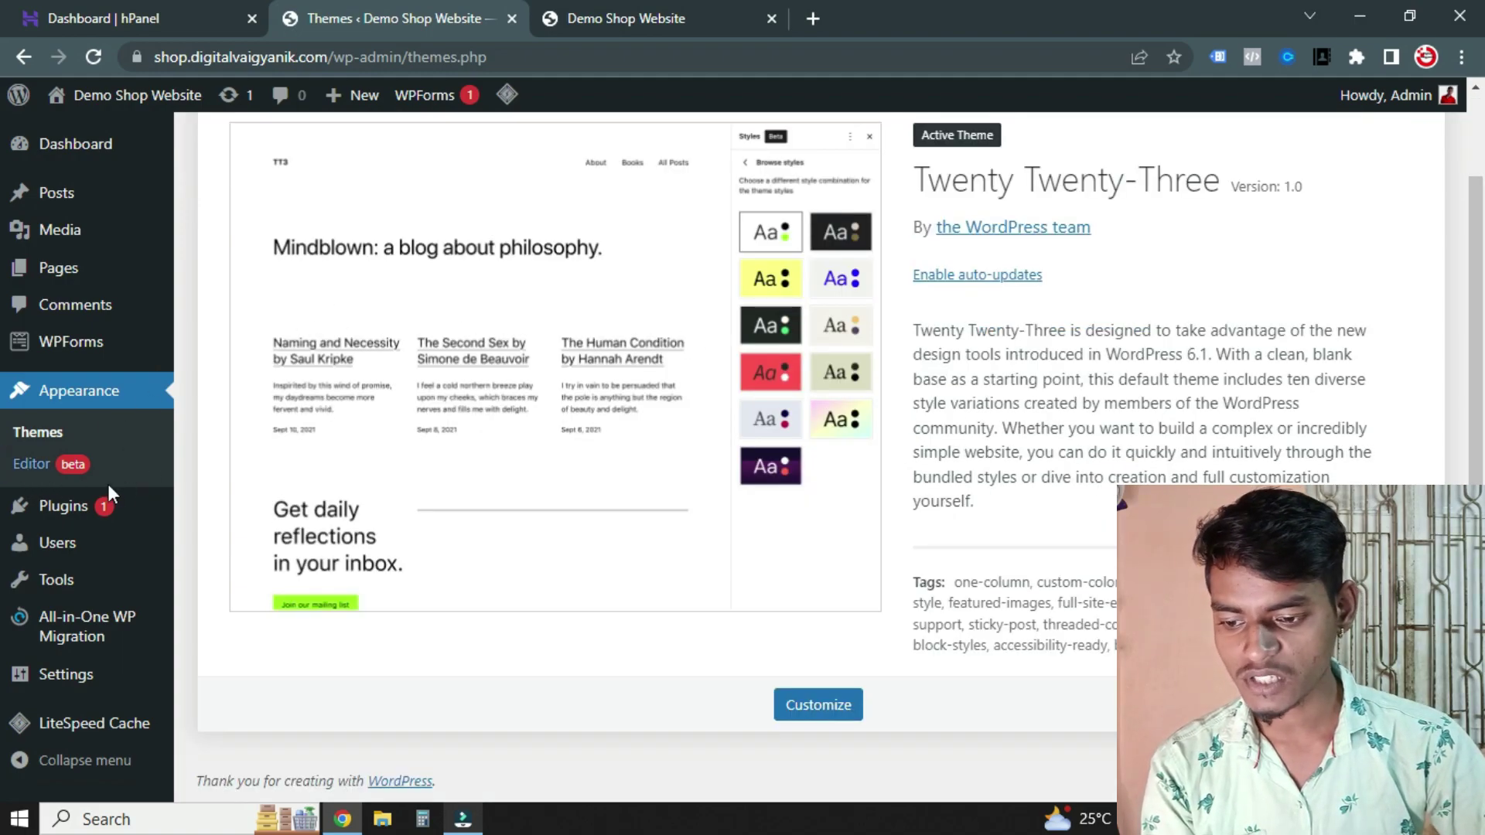
{"action": "left_click", "coordinate": [81, 511]}
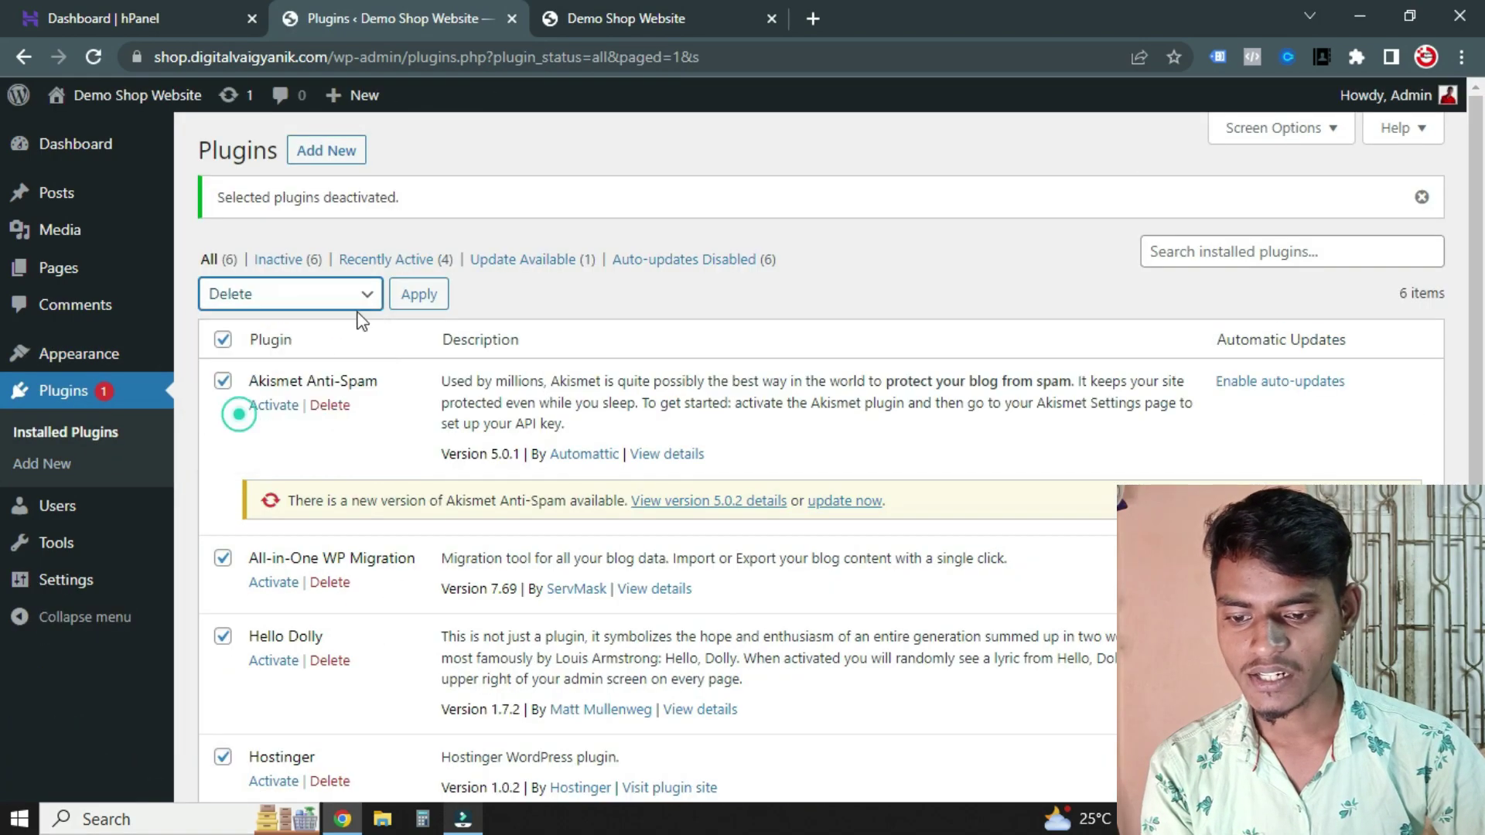
Bulk-delete all six installed plugins, then go to Settings
{"action": "left_click", "coordinate": [419, 294]}
{"action": "left_click", "coordinate": [848, 201]}
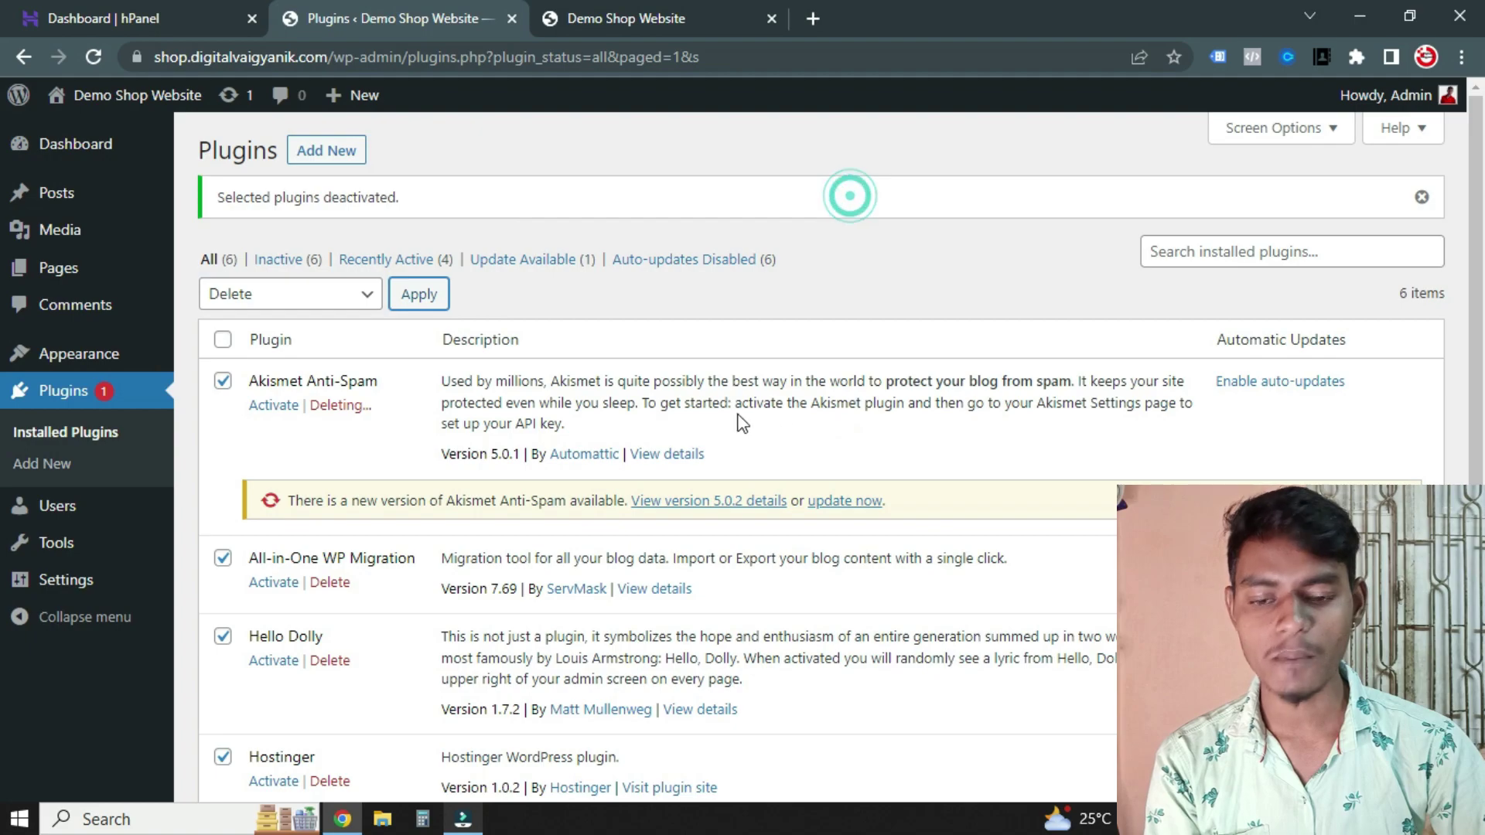
{"action": "scroll", "coordinate": [739, 425], "scroll_direction": "down", "scroll_amount": 3}
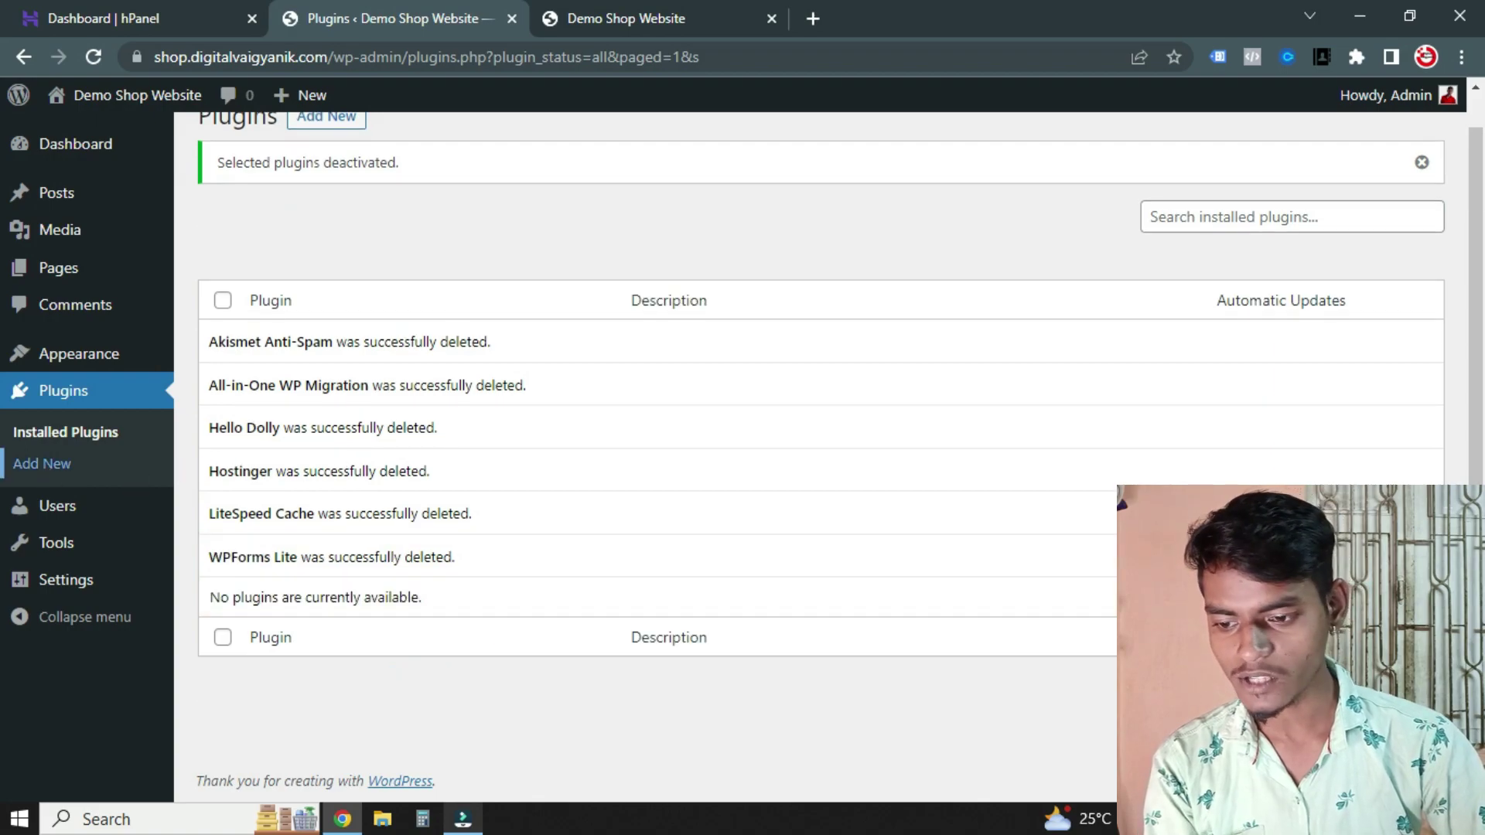
{"action": "left_click", "coordinate": [60, 580]}
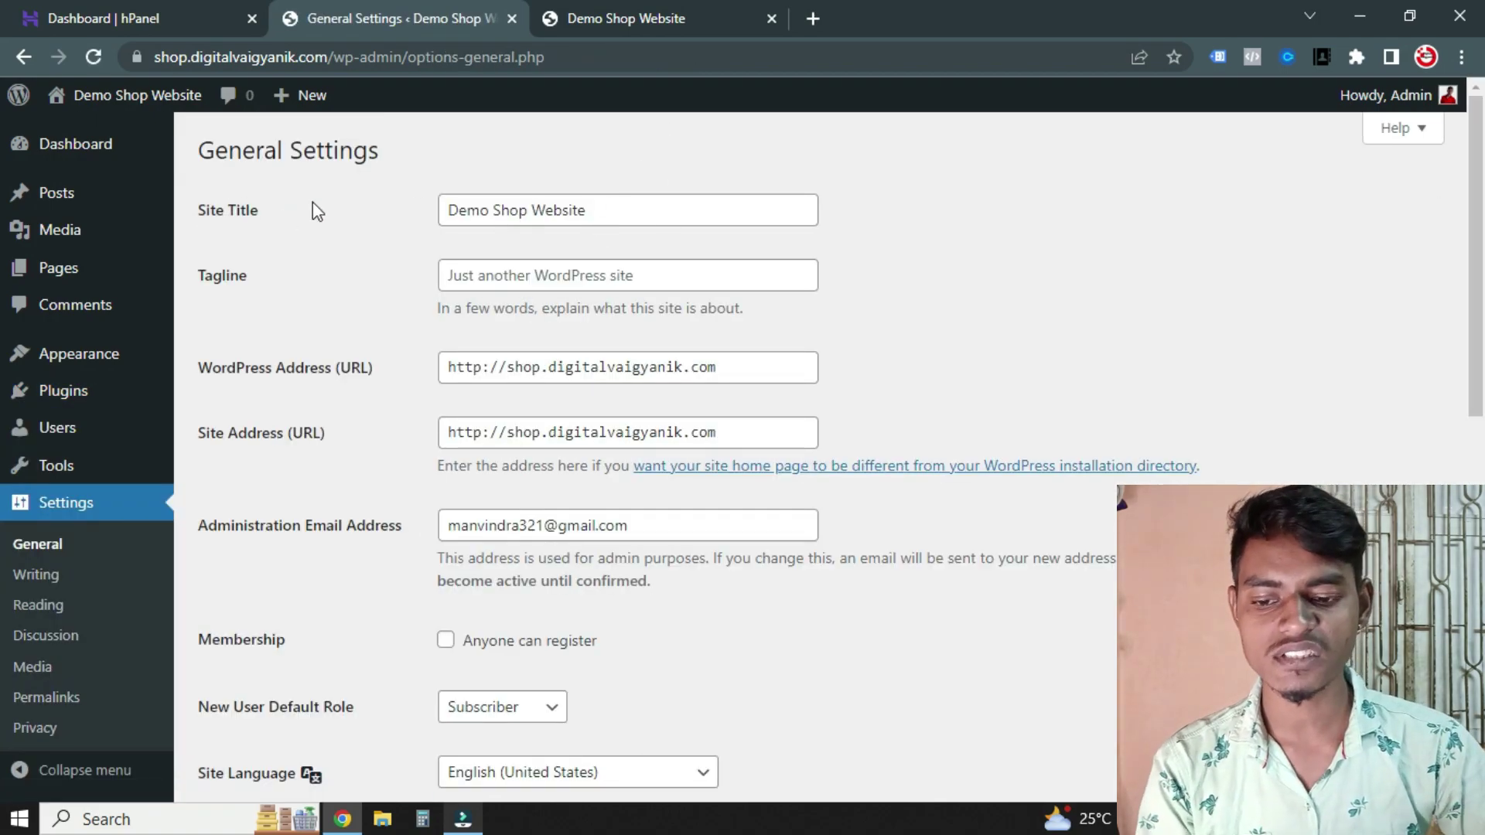
Look over the Site Title and Tagline fields in General Settings
{"action": "left_click", "coordinate": [536, 210]}
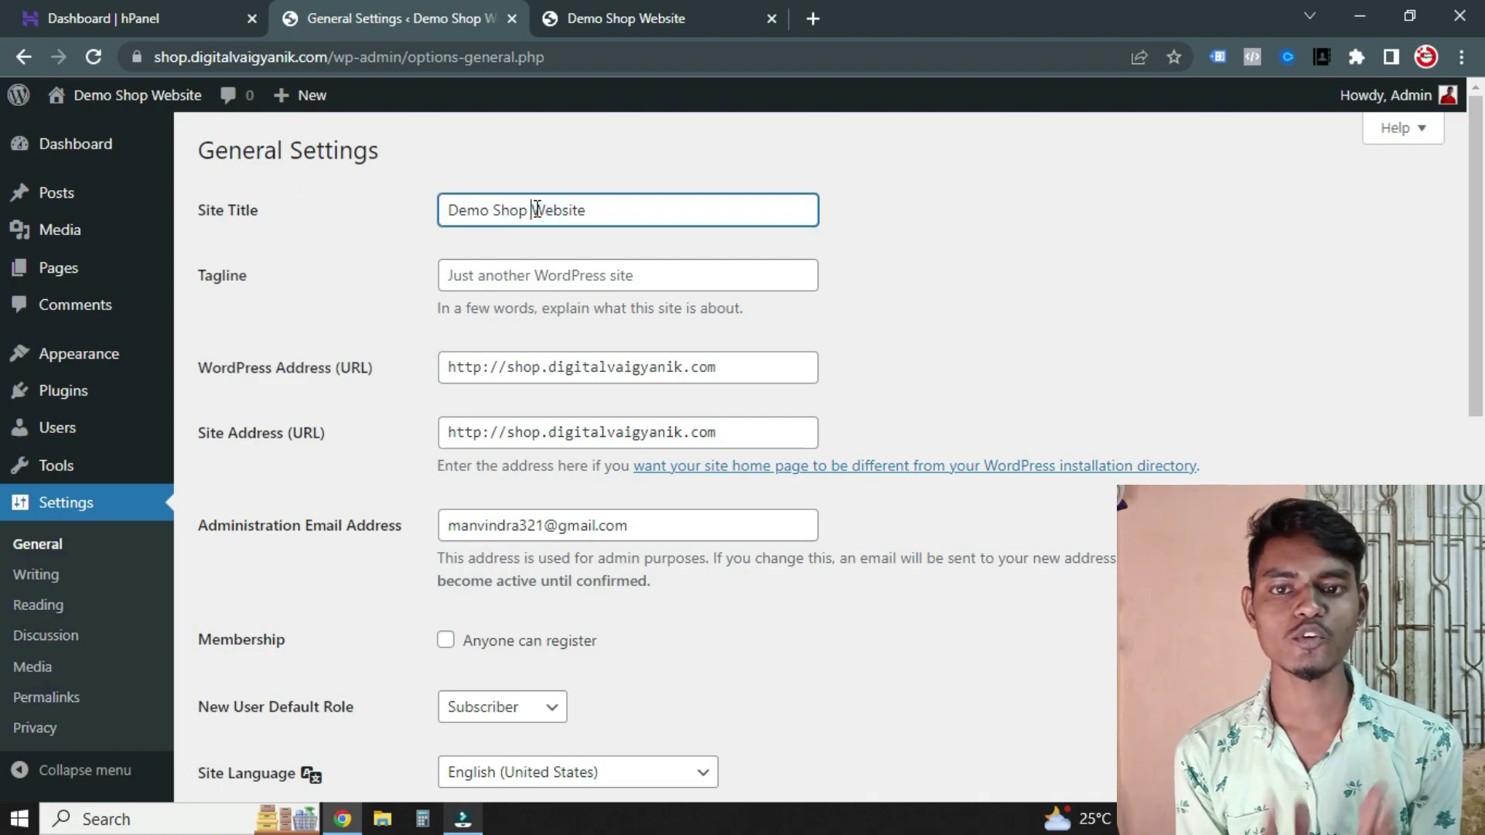
{"action": "left_click", "coordinate": [528, 276]}
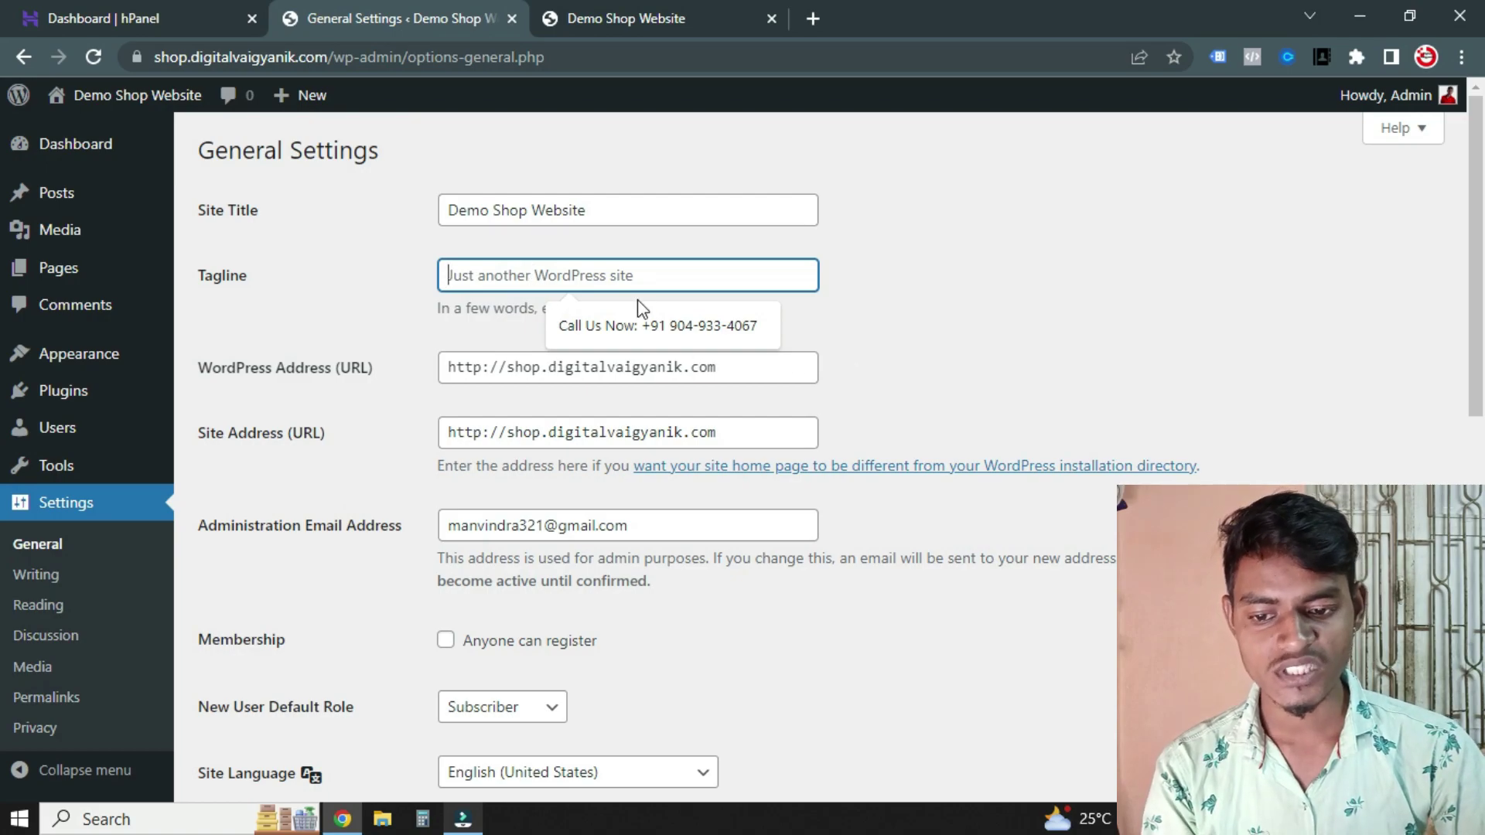
{"action": "scroll", "coordinate": [915, 343], "scroll_direction": "down", "scroll_amount": 2}
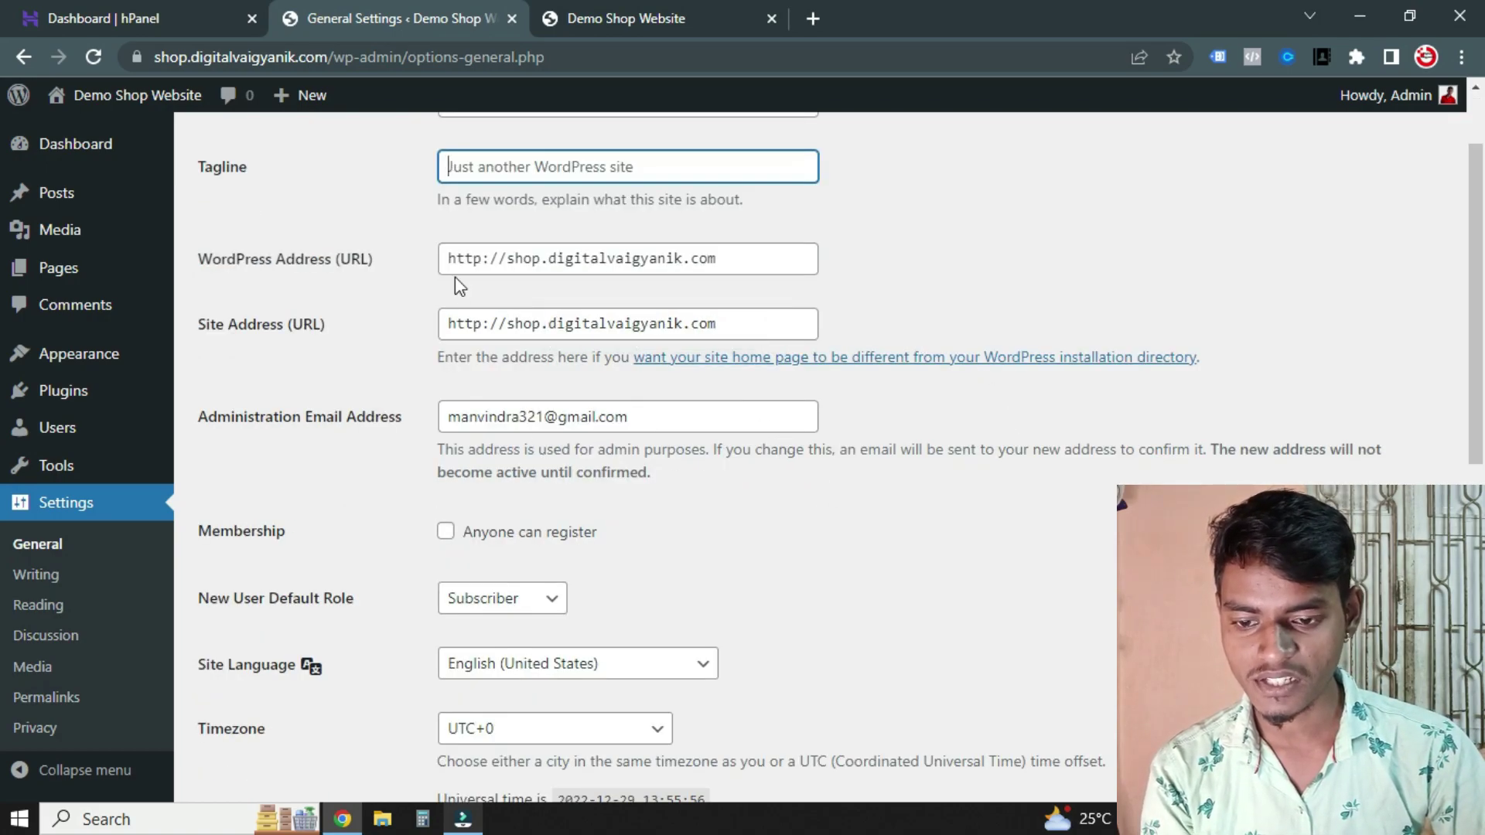
{"action": "scroll", "coordinate": [460, 286], "scroll_direction": "up", "scroll_amount": 2}
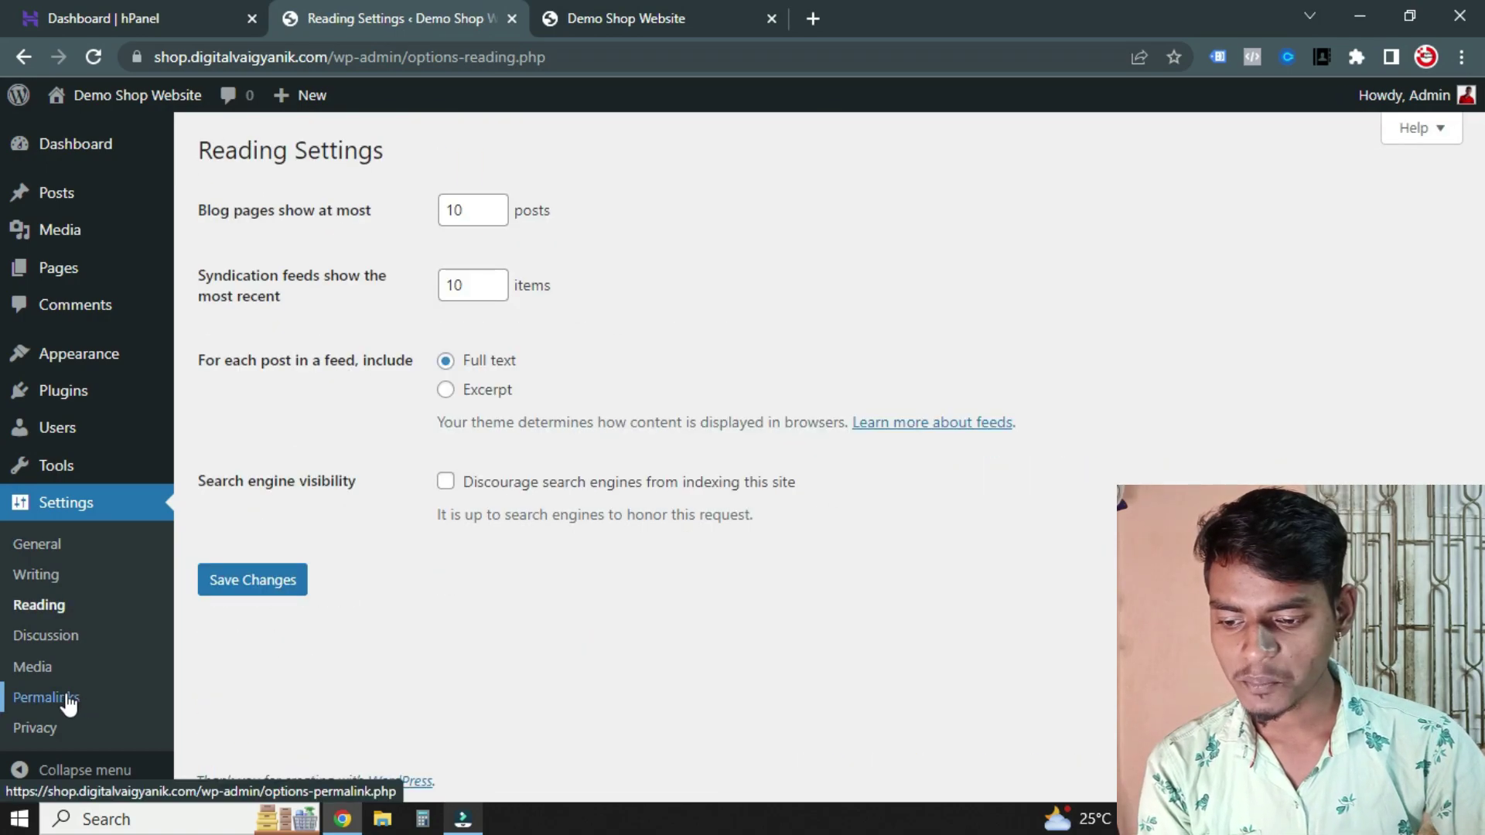
Switch the permalink structure to Post name (/%postname%/) and save the change
{"action": "left_click", "coordinate": [63, 699]}
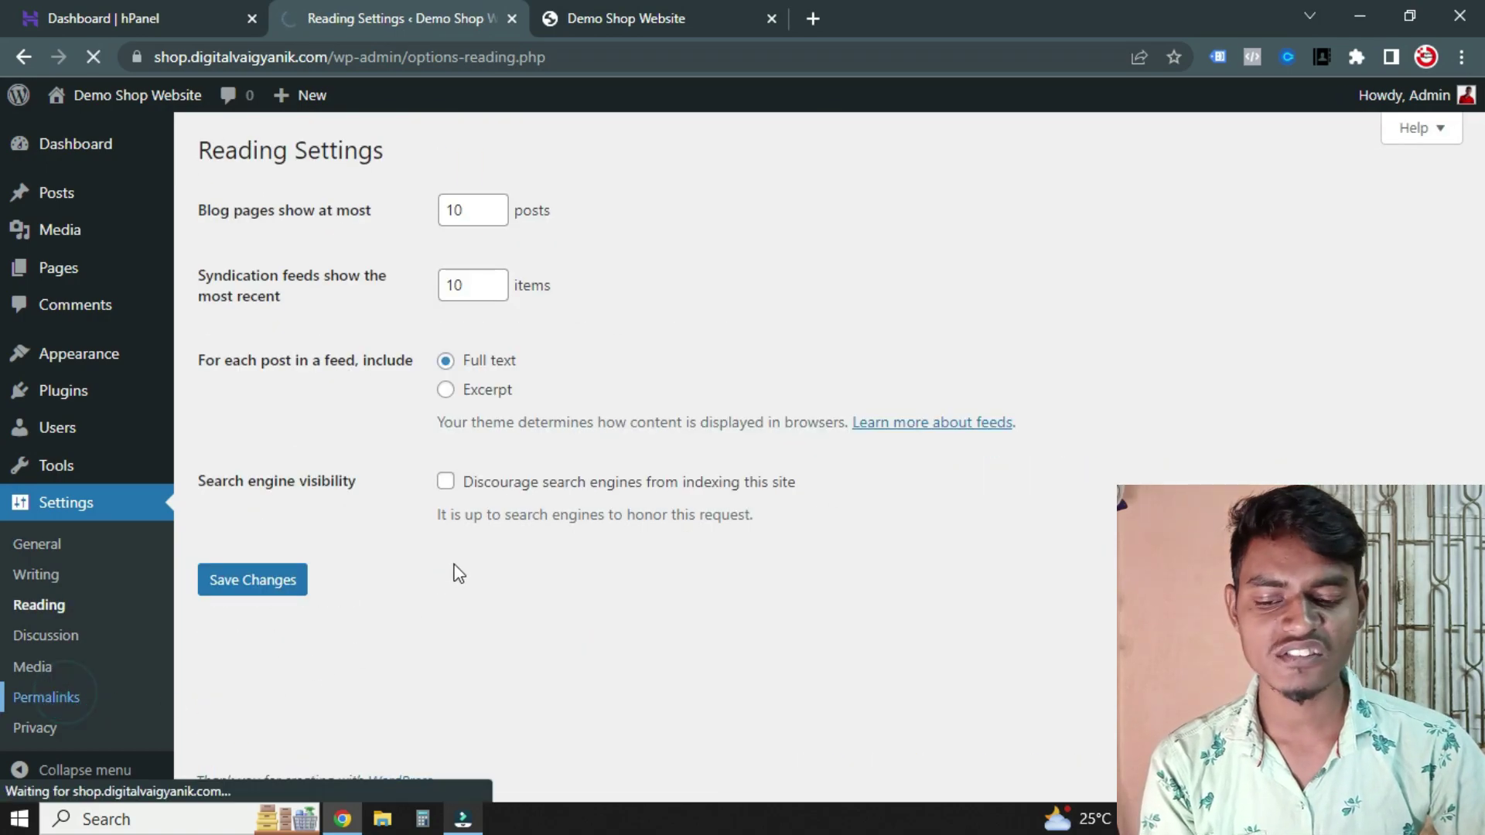
{"action": "scroll", "coordinate": [558, 527], "scroll_direction": "down", "scroll_amount": 3}
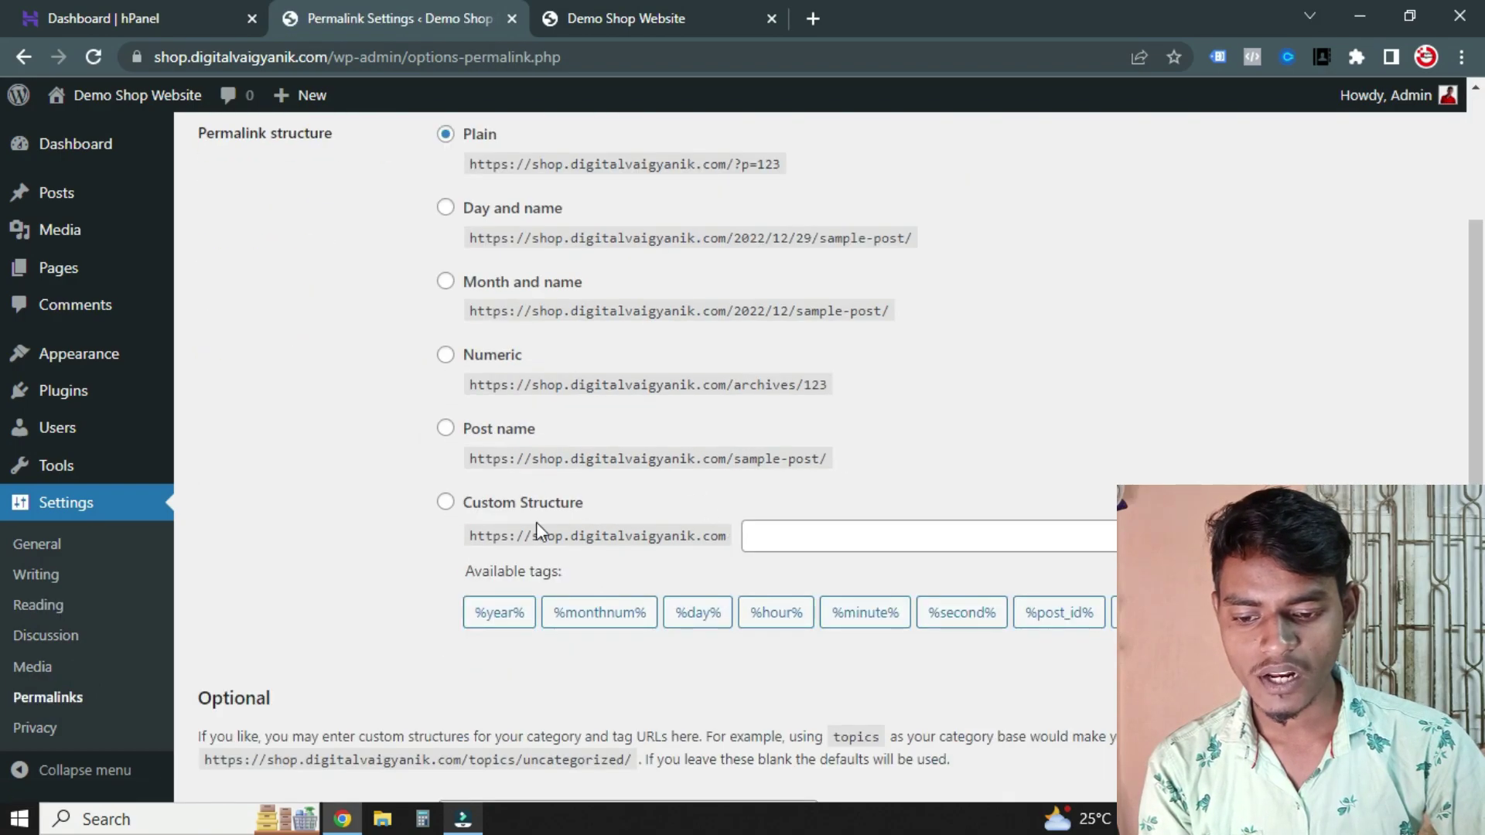
{"action": "left_click", "coordinate": [448, 432]}
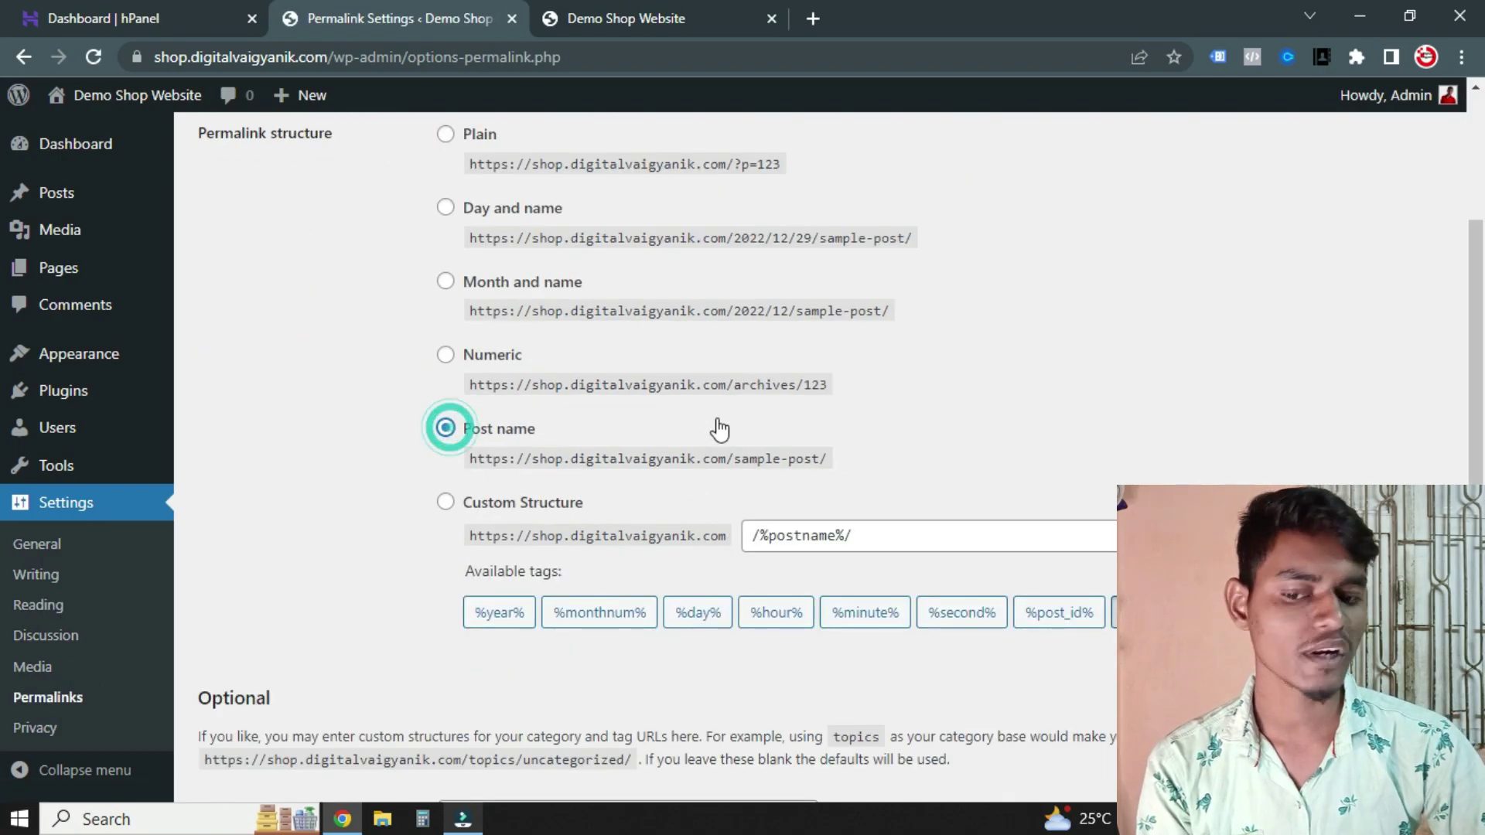
{"action": "scroll", "coordinate": [720, 427], "scroll_direction": "up", "scroll_amount": 1}
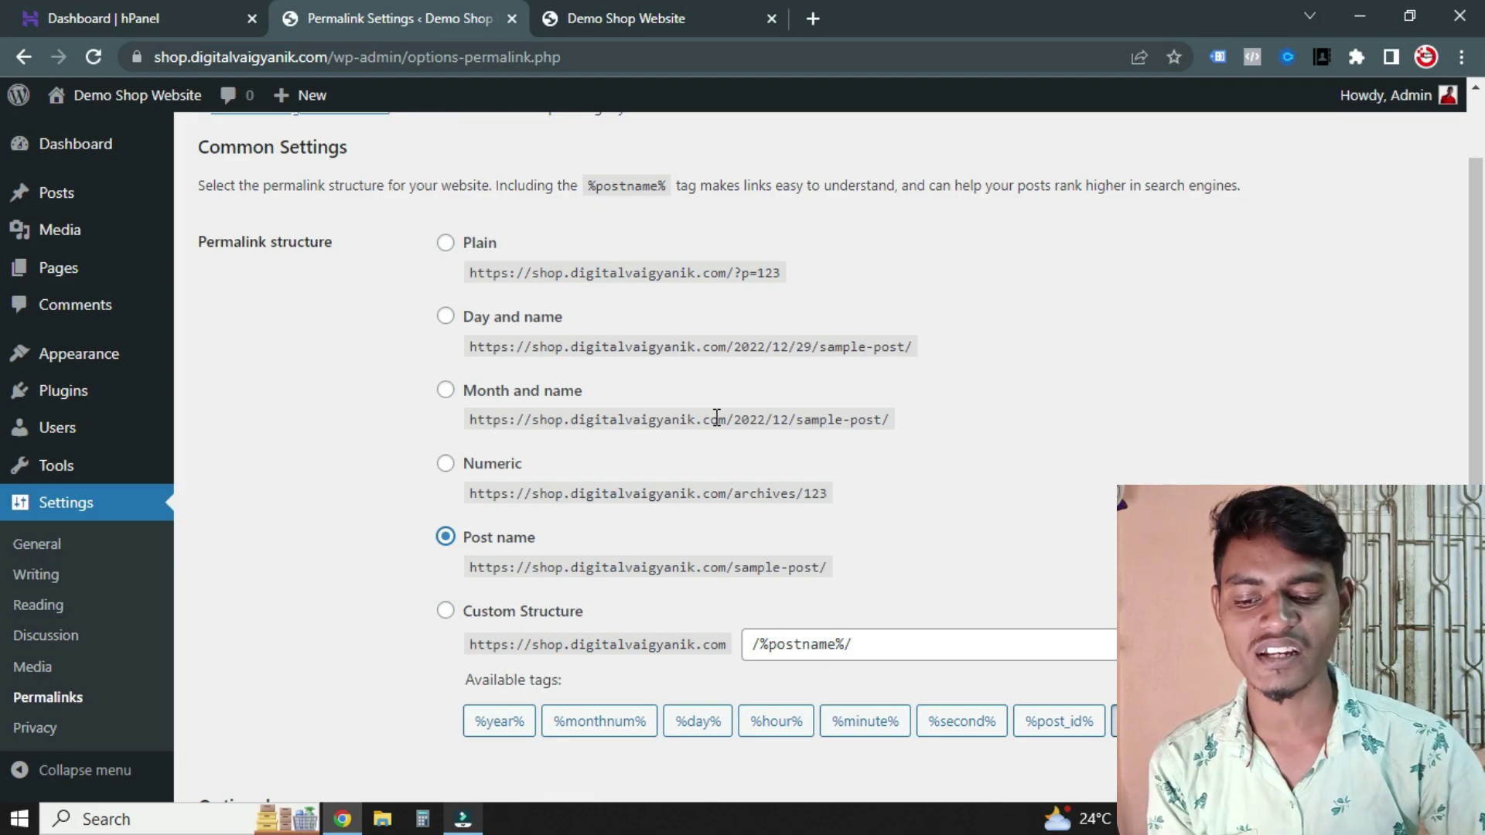
{"action": "scroll", "coordinate": [717, 417], "scroll_direction": "down", "scroll_amount": 1}
{"action": "scroll", "coordinate": [368, 651], "scroll_direction": "down", "scroll_amount": 3}
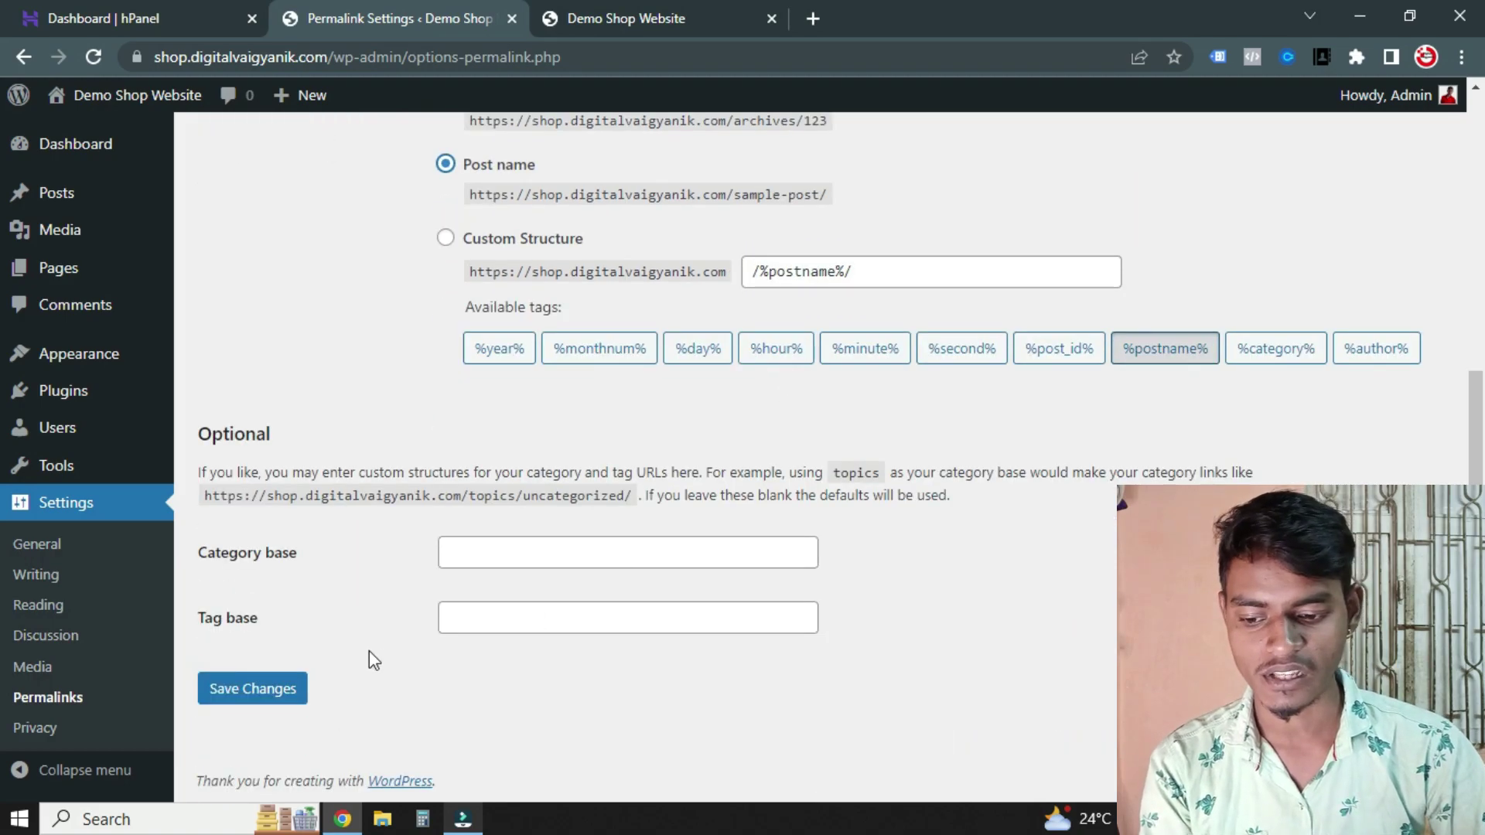
{"action": "left_click", "coordinate": [256, 688]}
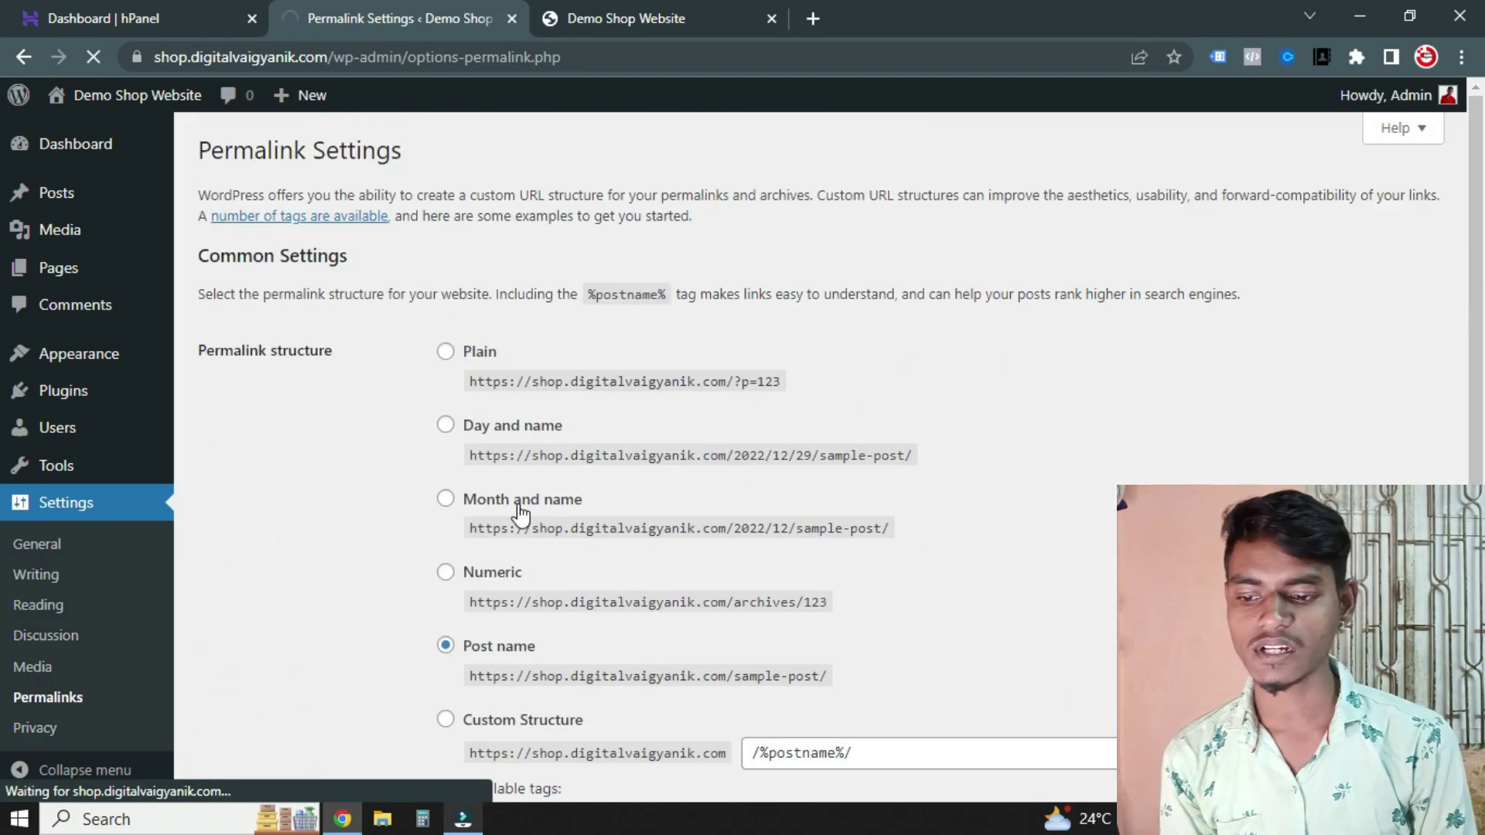
Check the live site in the other tab, then return to the WordPress admin
{"action": "key", "text": "ctrl+Tab"}
{"action": "scroll", "coordinate": [596, 508], "scroll_direction": "up", "scroll_amount": 3}
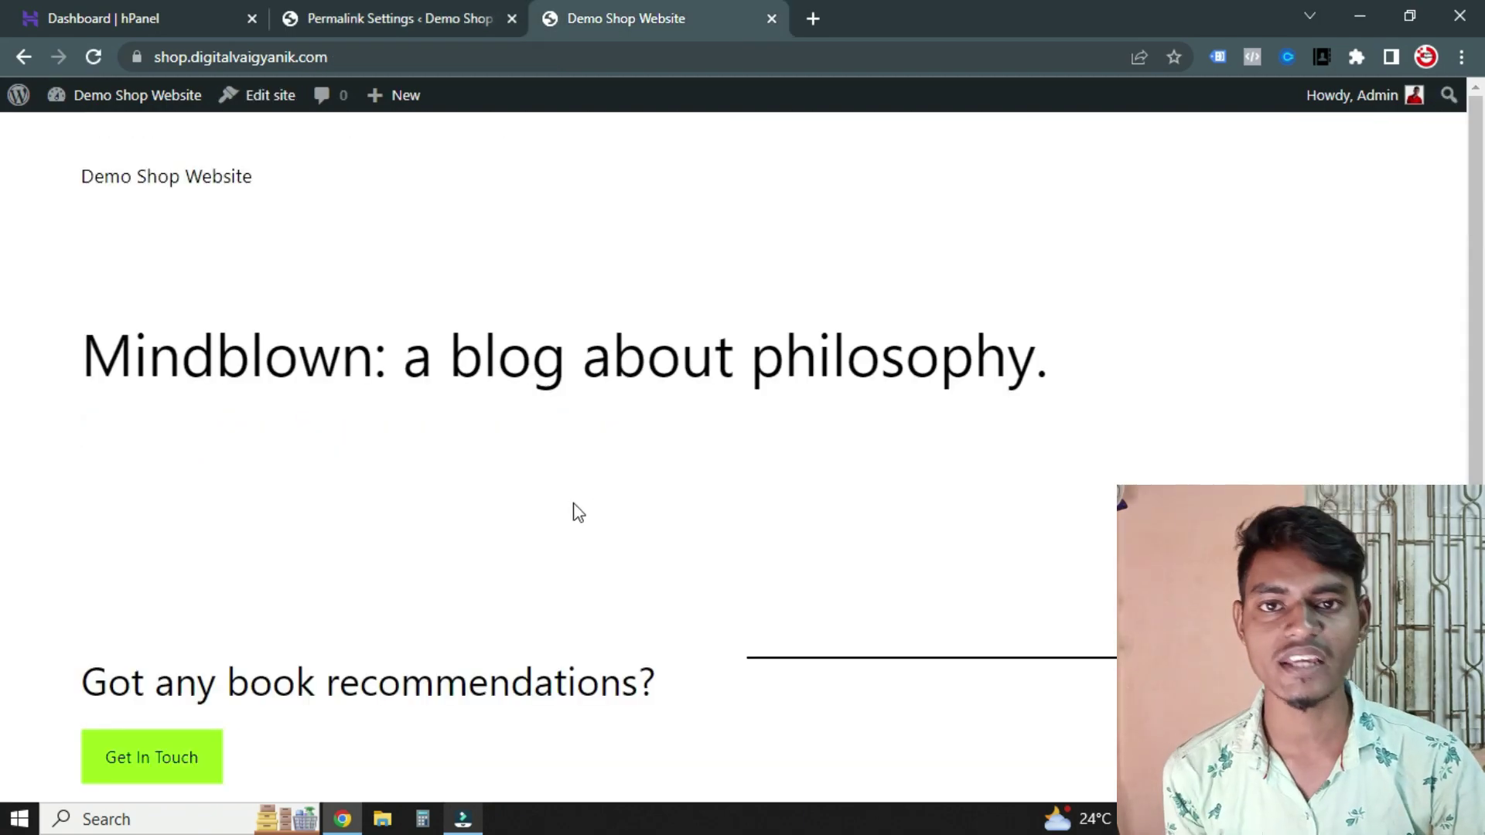
{"action": "scroll", "coordinate": [577, 513], "scroll_direction": "down", "scroll_amount": 3}
{"action": "scroll", "coordinate": [564, 535], "scroll_direction": "up", "scroll_amount": 3}
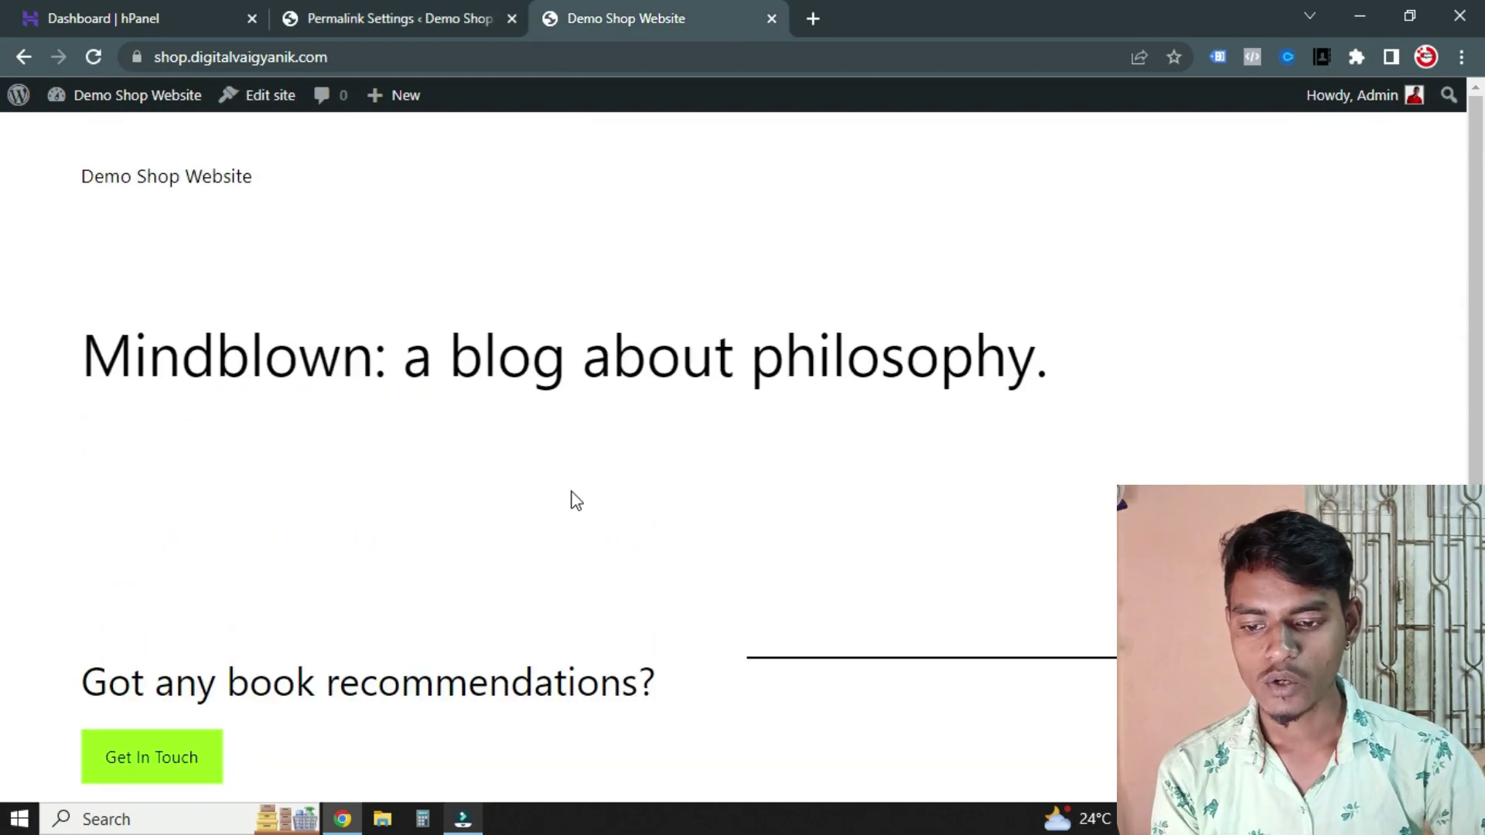
{"action": "scroll", "coordinate": [464, 232], "scroll_direction": "down", "scroll_amount": 3}
{"action": "key", "text": "ctrl+shift+Tab"}
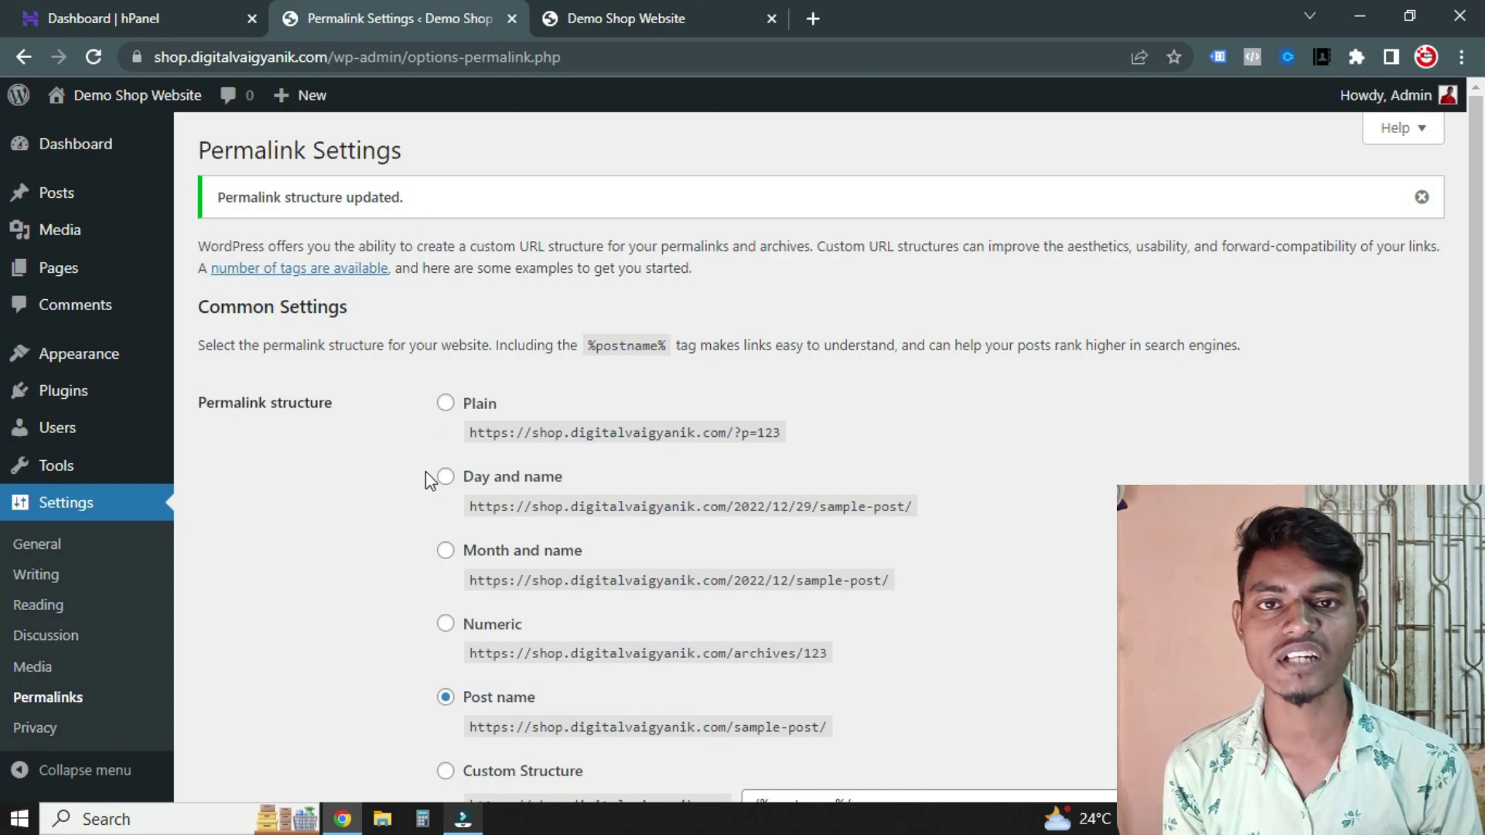
Create a new page titled 'Home' and publish it
{"action": "mouse_move", "coordinate": [44, 276]}
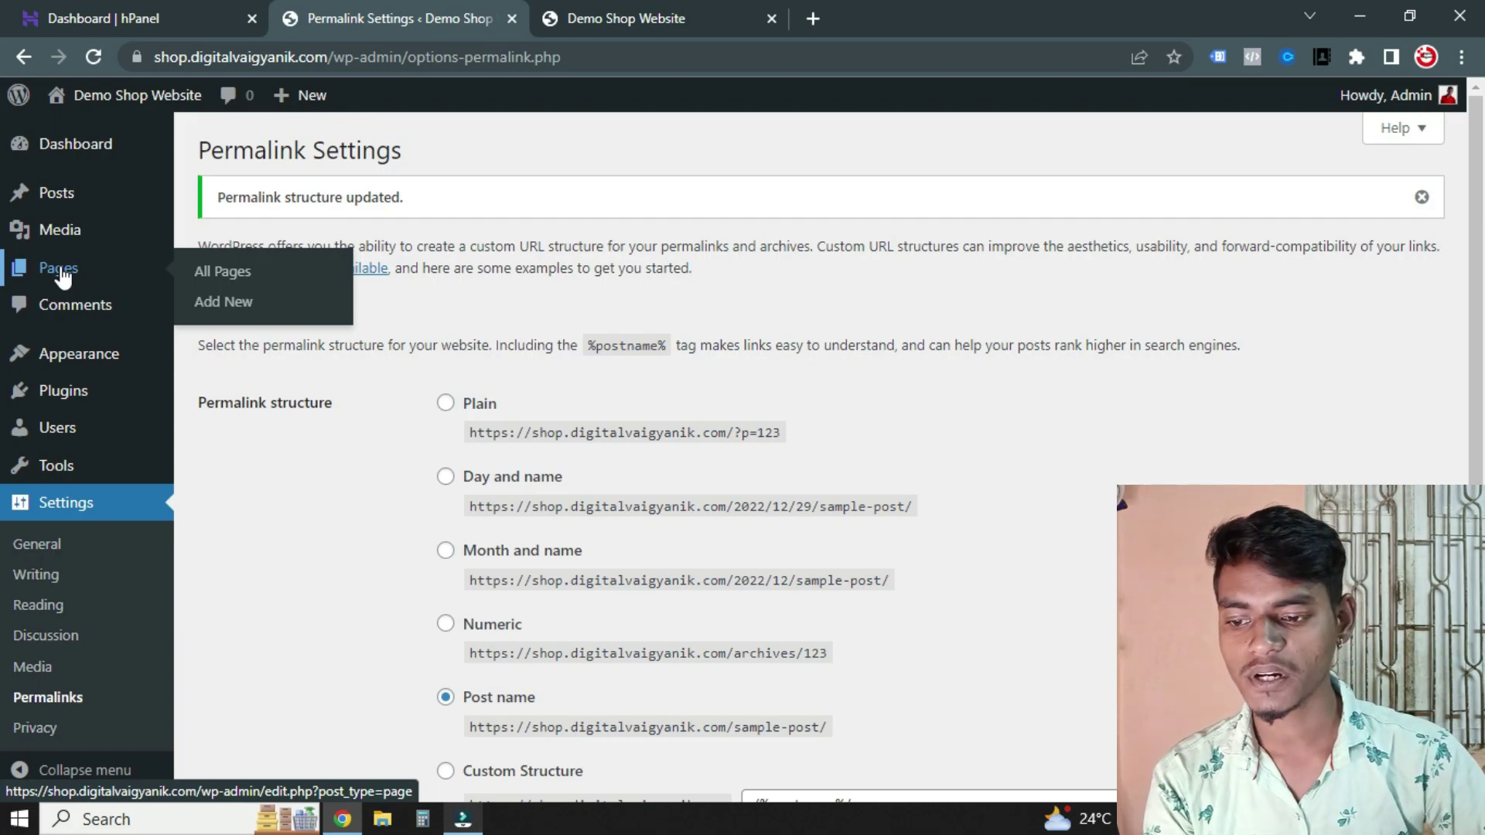
{"action": "left_click", "coordinate": [62, 276]}
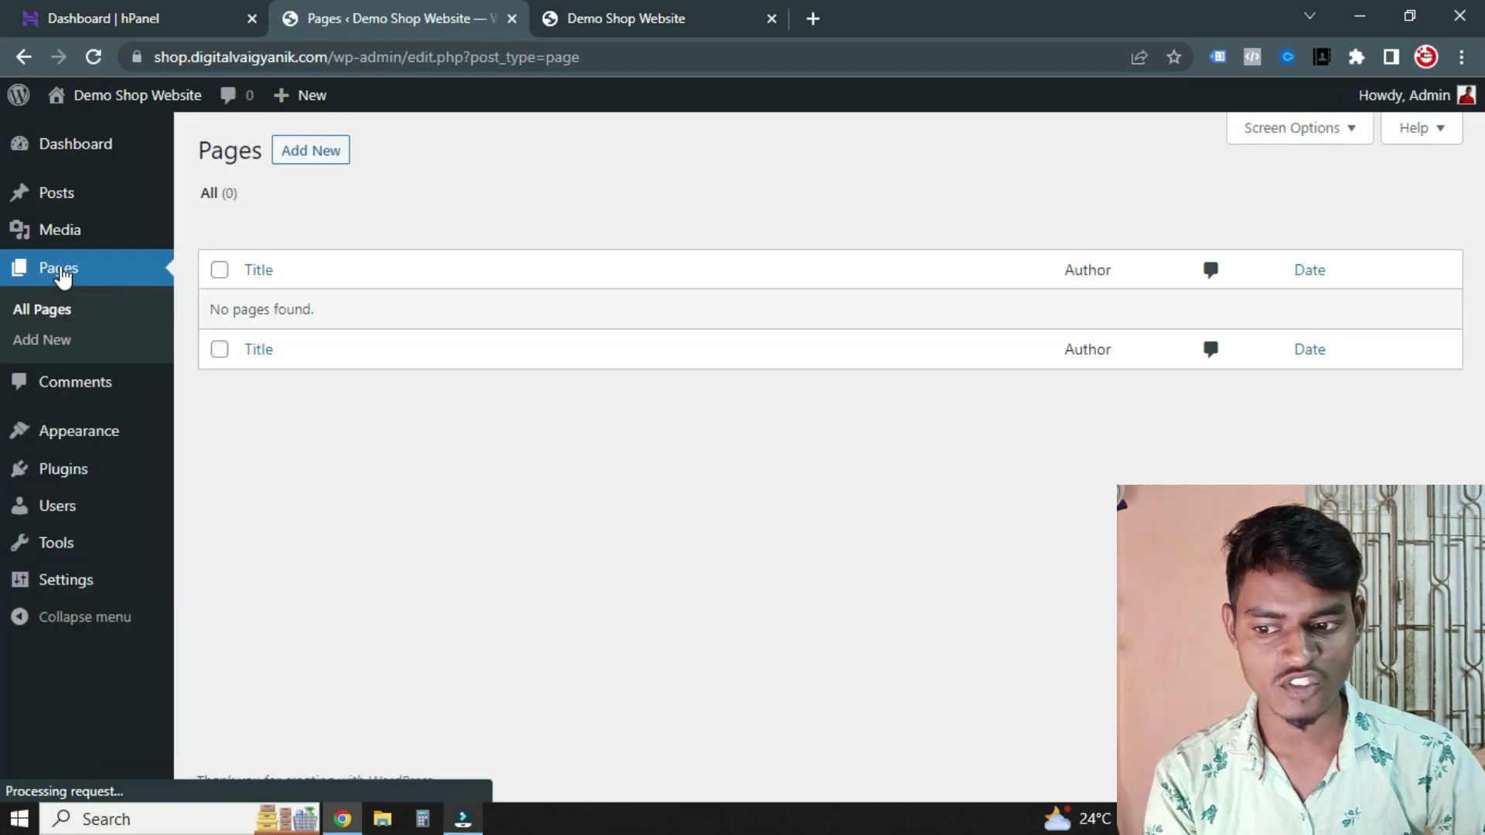
{"action": "left_click", "coordinate": [318, 166]}
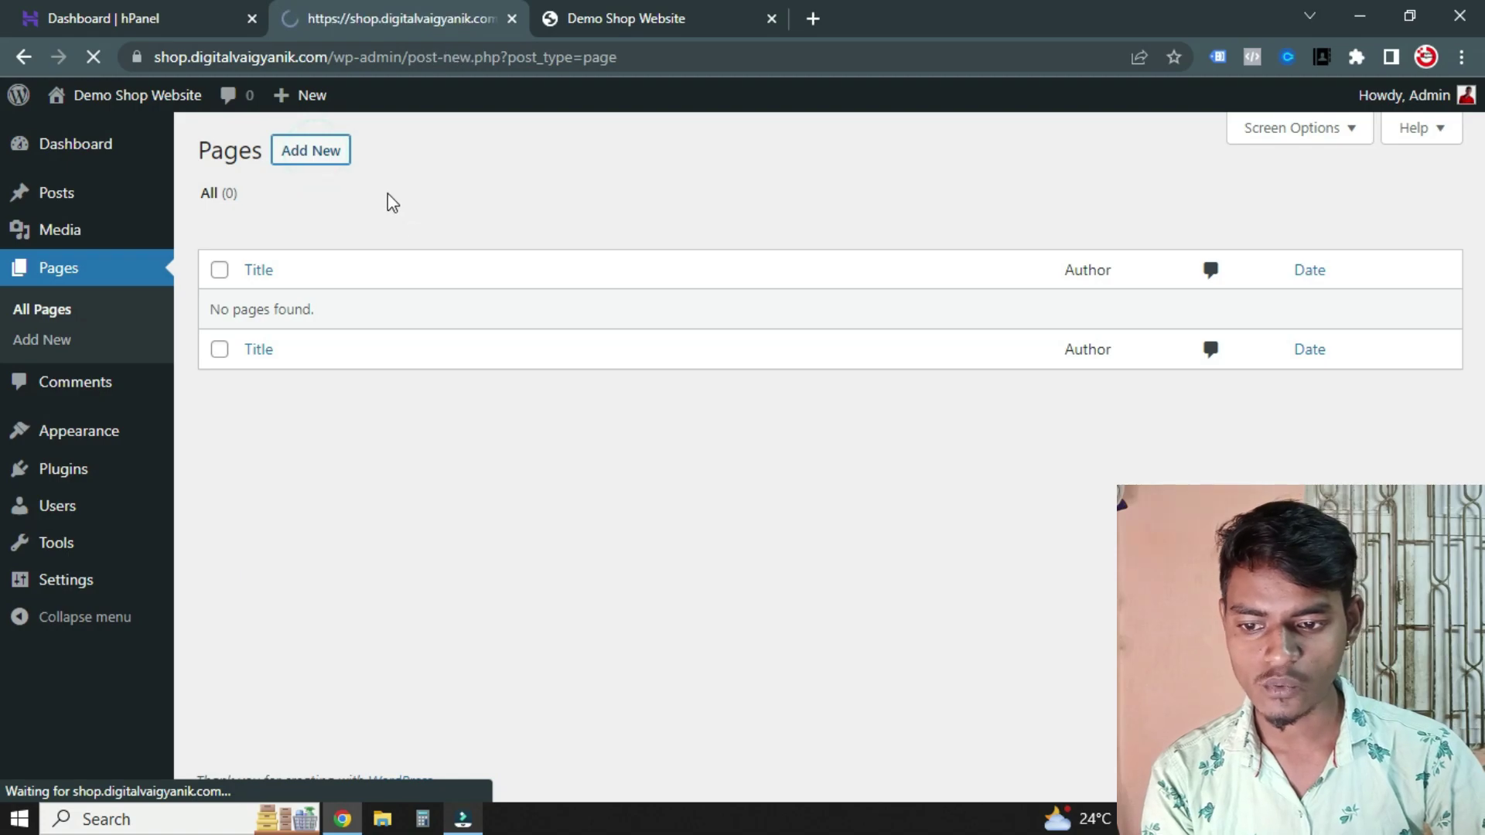
{"action": "type", "text": "Home"}
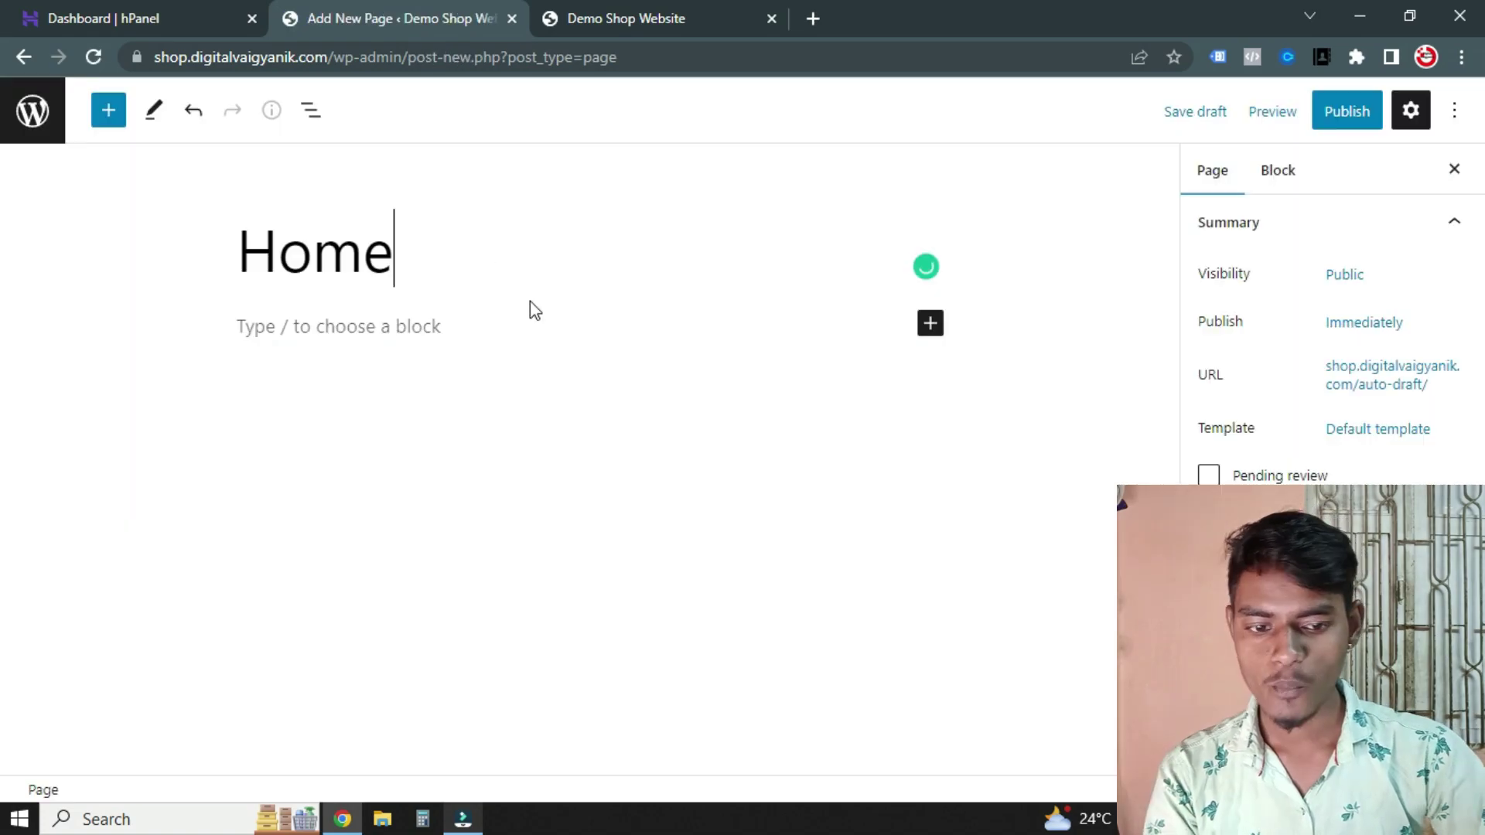
{"action": "left_click", "coordinate": [1368, 112]}
{"action": "left_click", "coordinate": [1268, 111]}
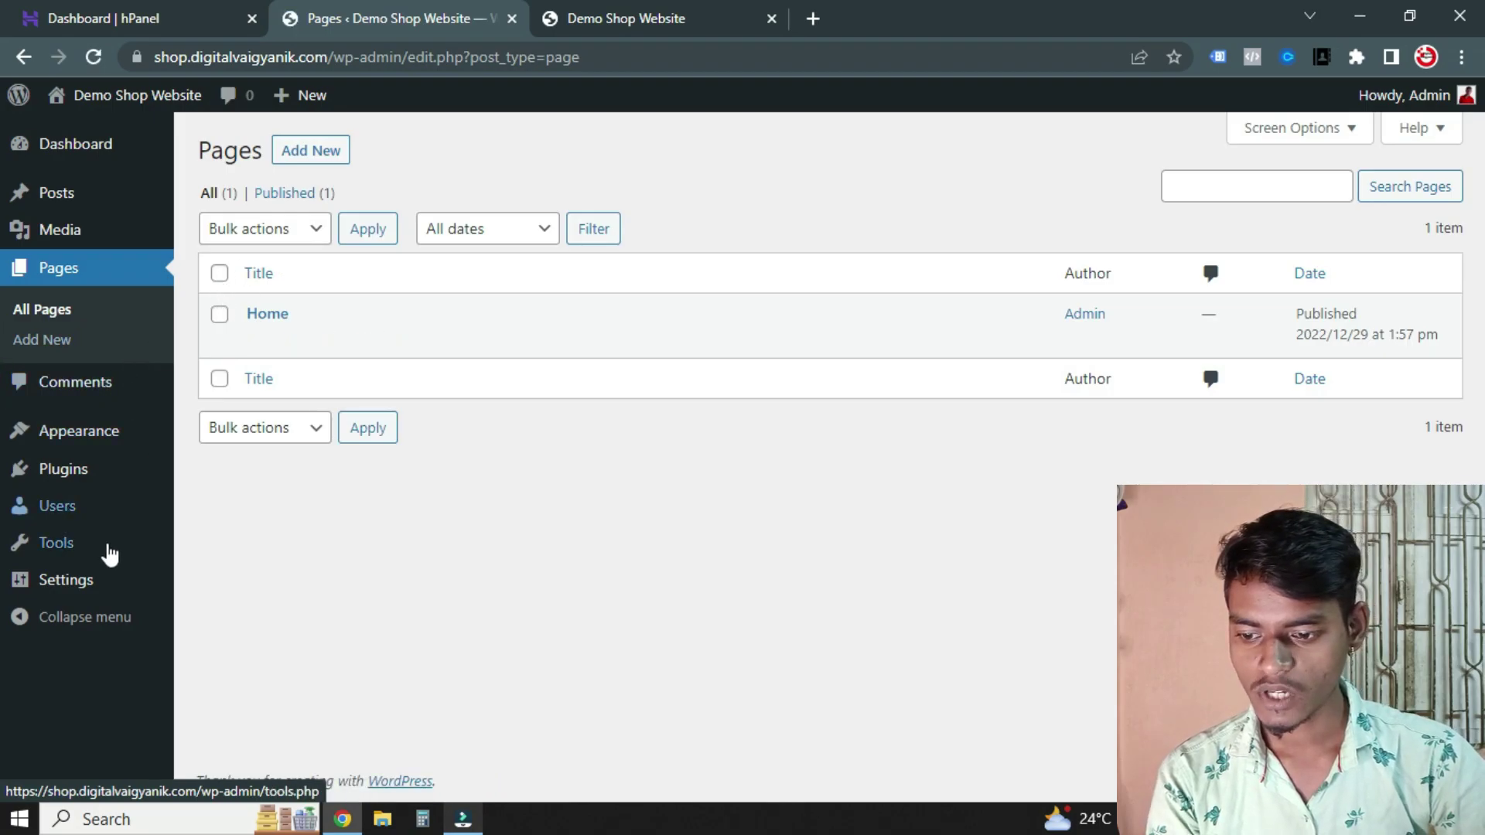
In Reading settings, set the homepage to a static page with Home selected
{"action": "mouse_move", "coordinate": [80, 582]}
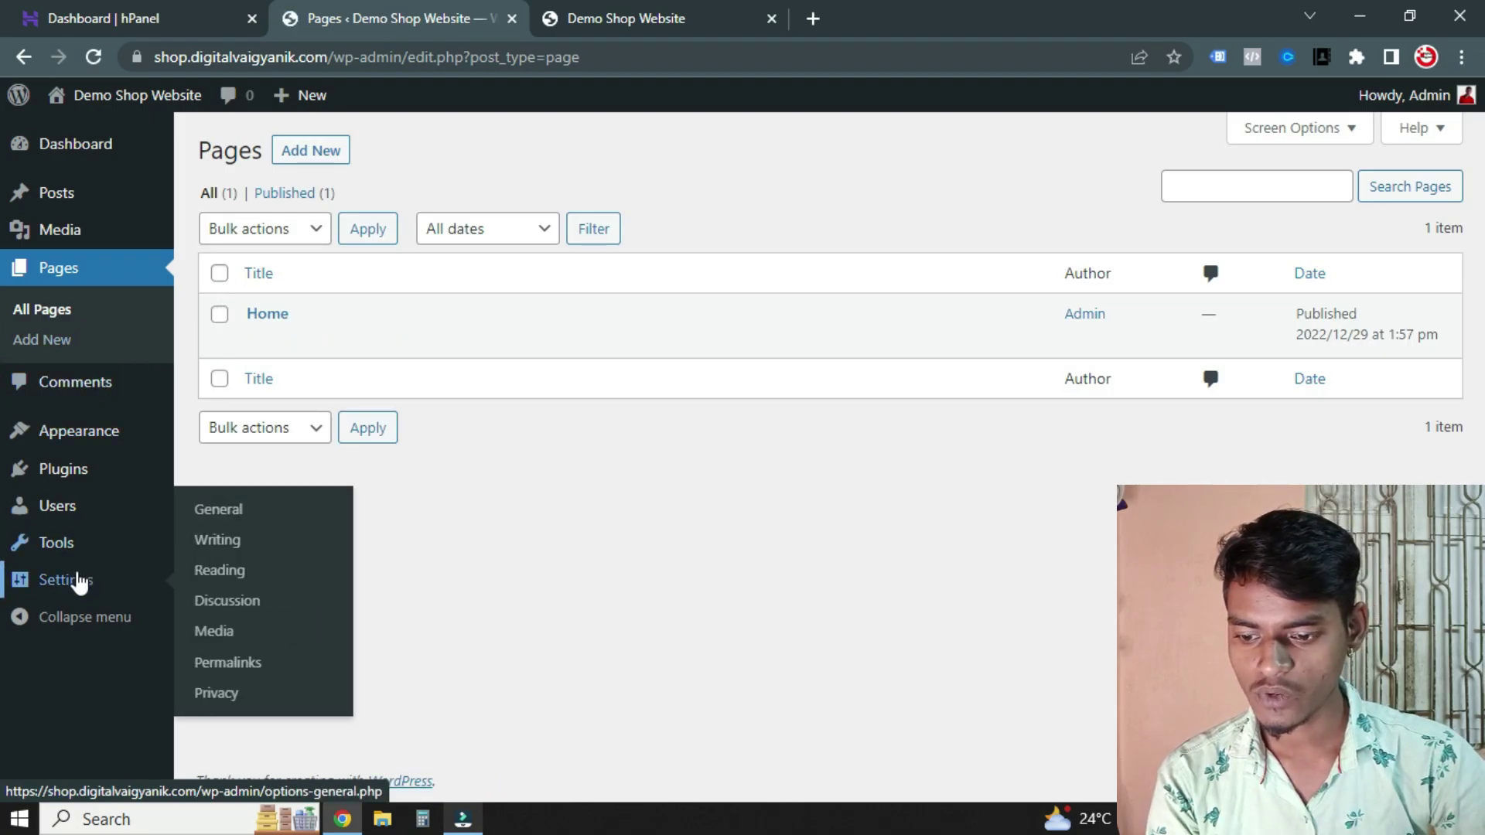
{"action": "left_click", "coordinate": [292, 570]}
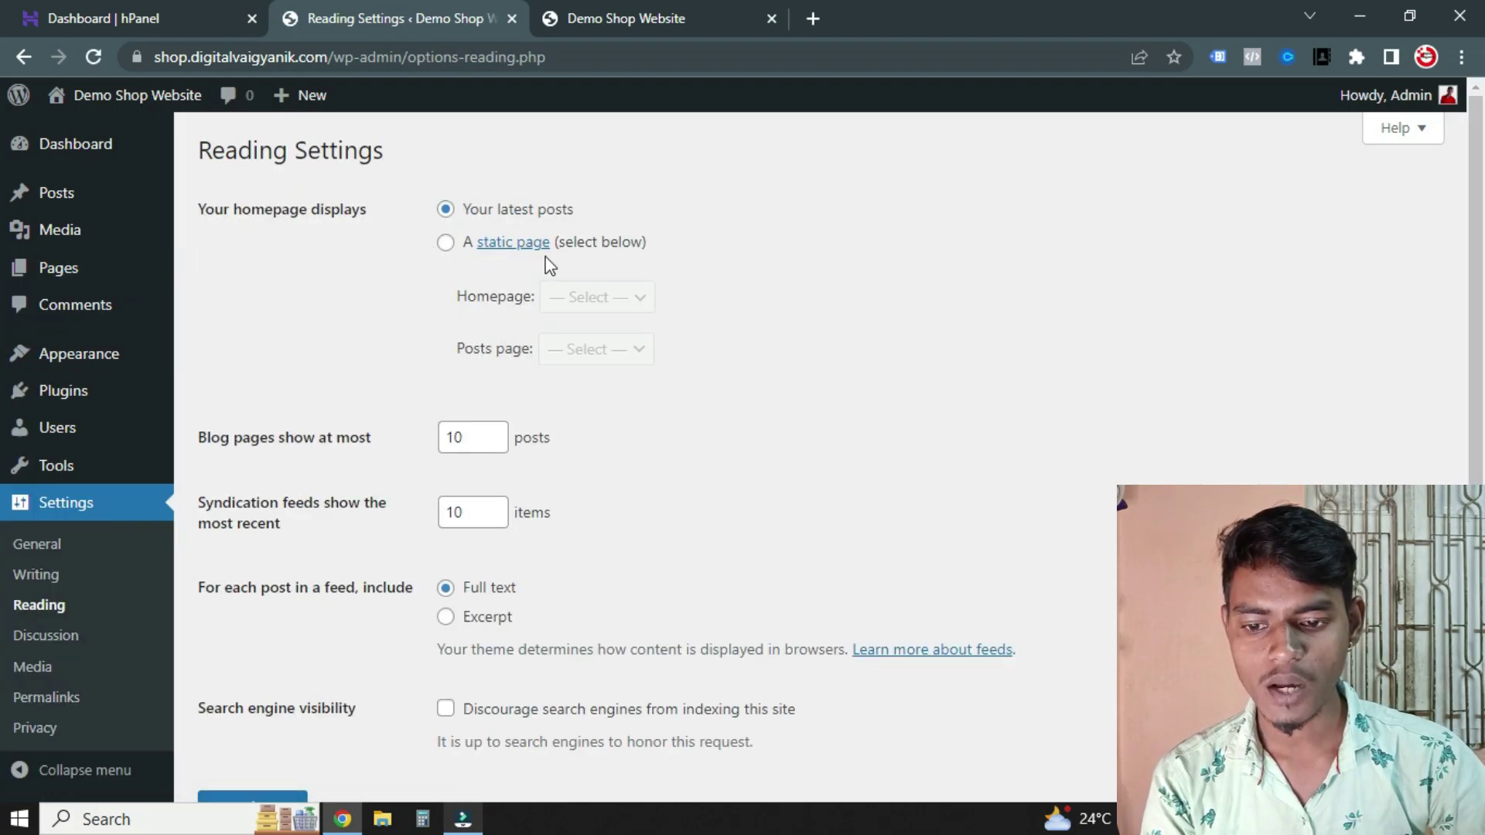
{"action": "left_click", "coordinate": [447, 244]}
{"action": "left_click", "coordinate": [610, 300]}
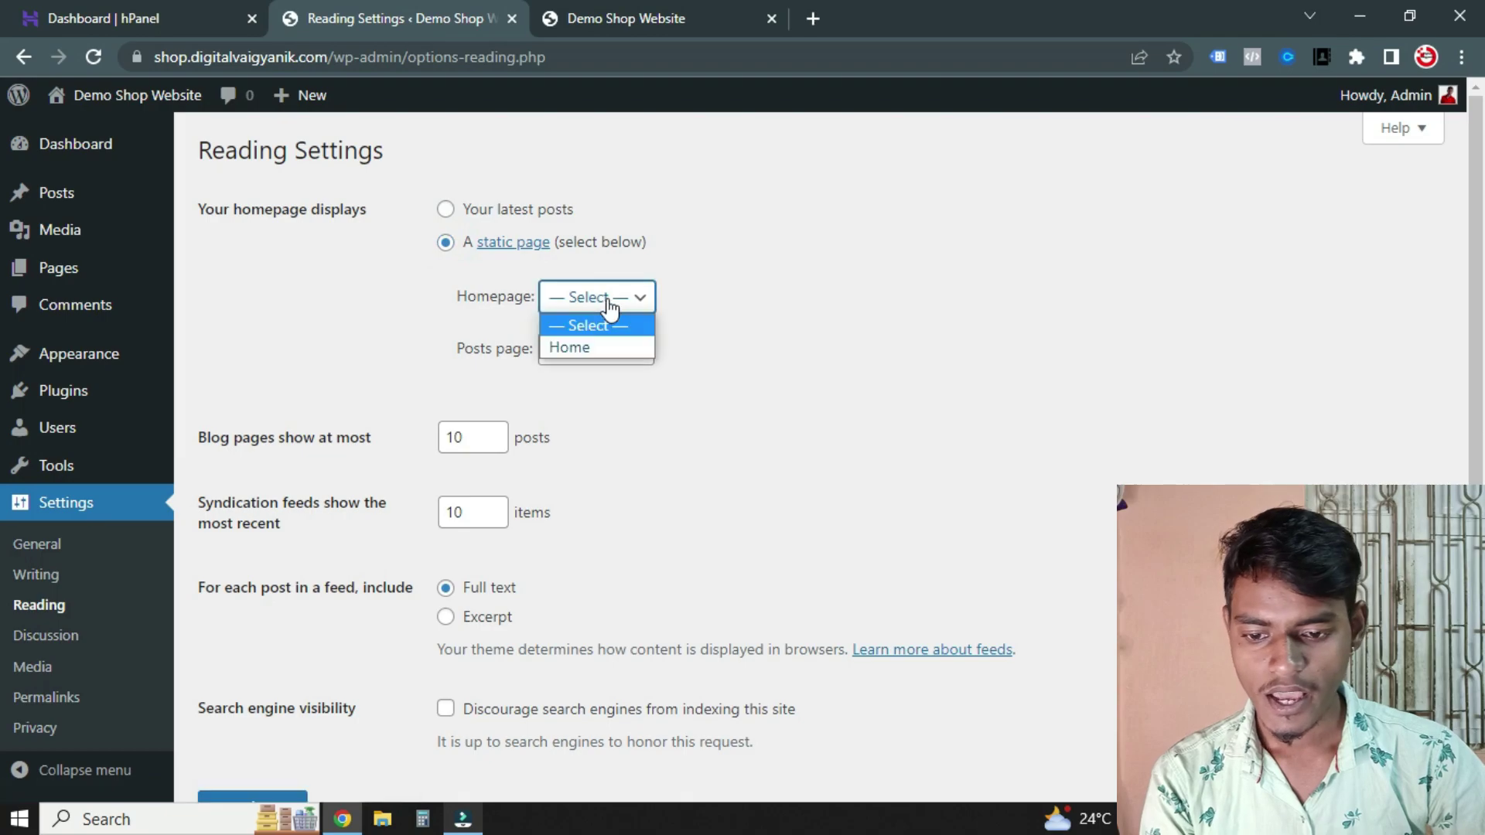
{"action": "left_click", "coordinate": [583, 348]}
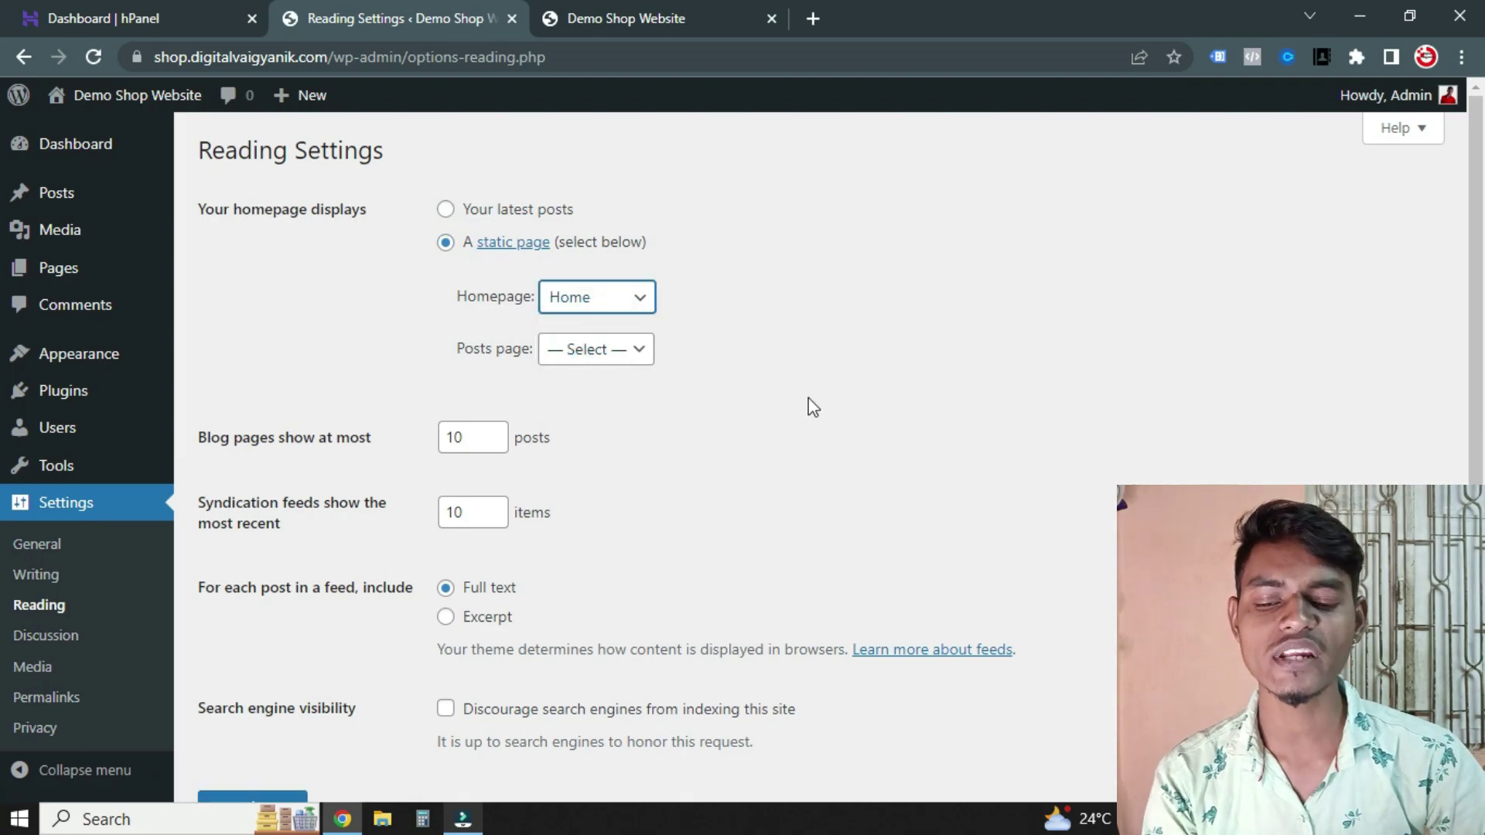
{"action": "left_click", "coordinate": [601, 299]}
{"action": "left_click", "coordinate": [615, 344]}
Save the reading settings and reload the live site to show the Home front page
{"action": "scroll", "coordinate": [630, 375], "scroll_direction": "down", "scroll_amount": 2}
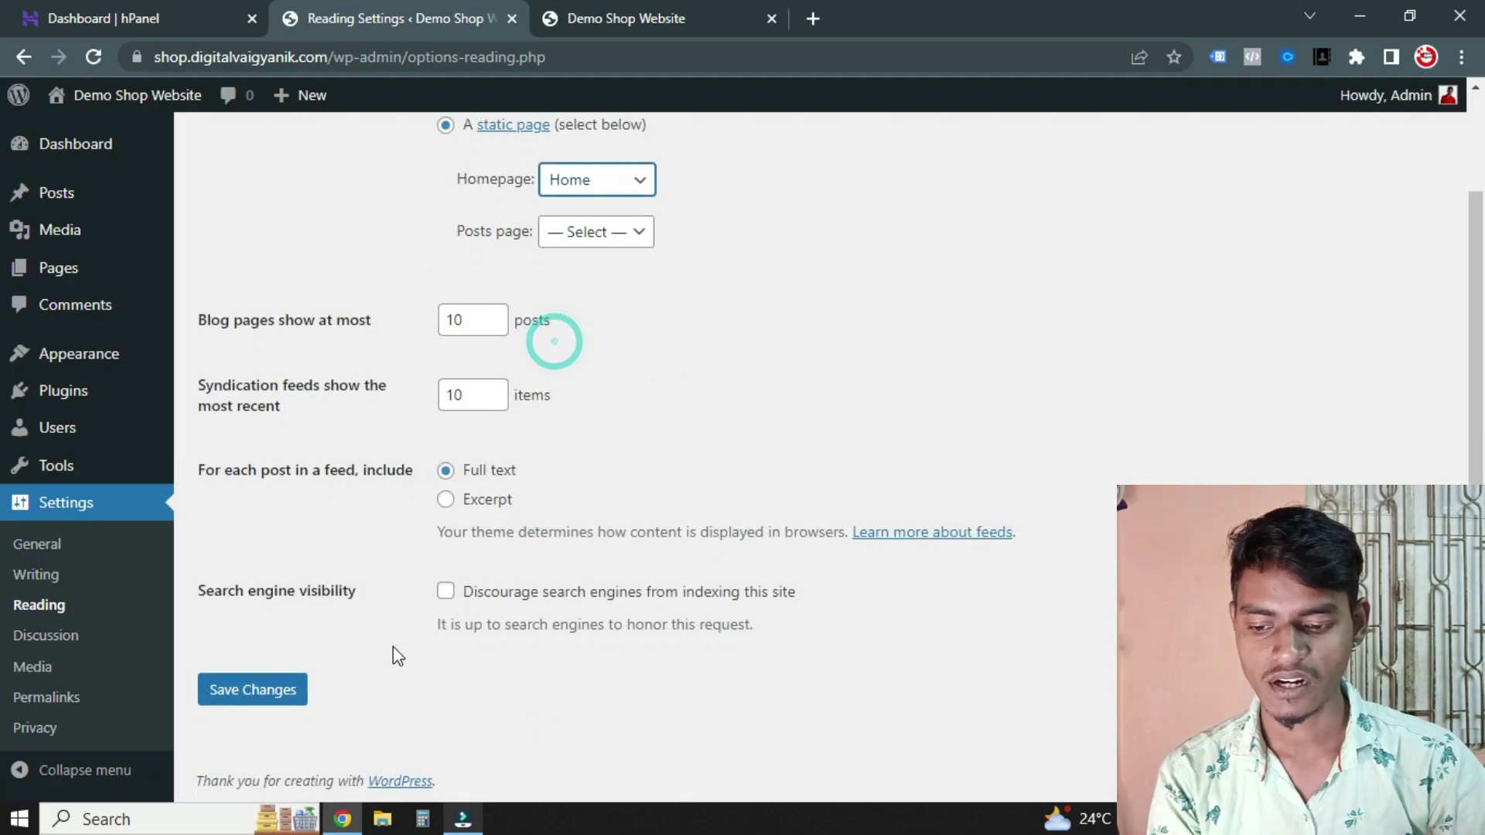
{"action": "left_click", "coordinate": [273, 684]}
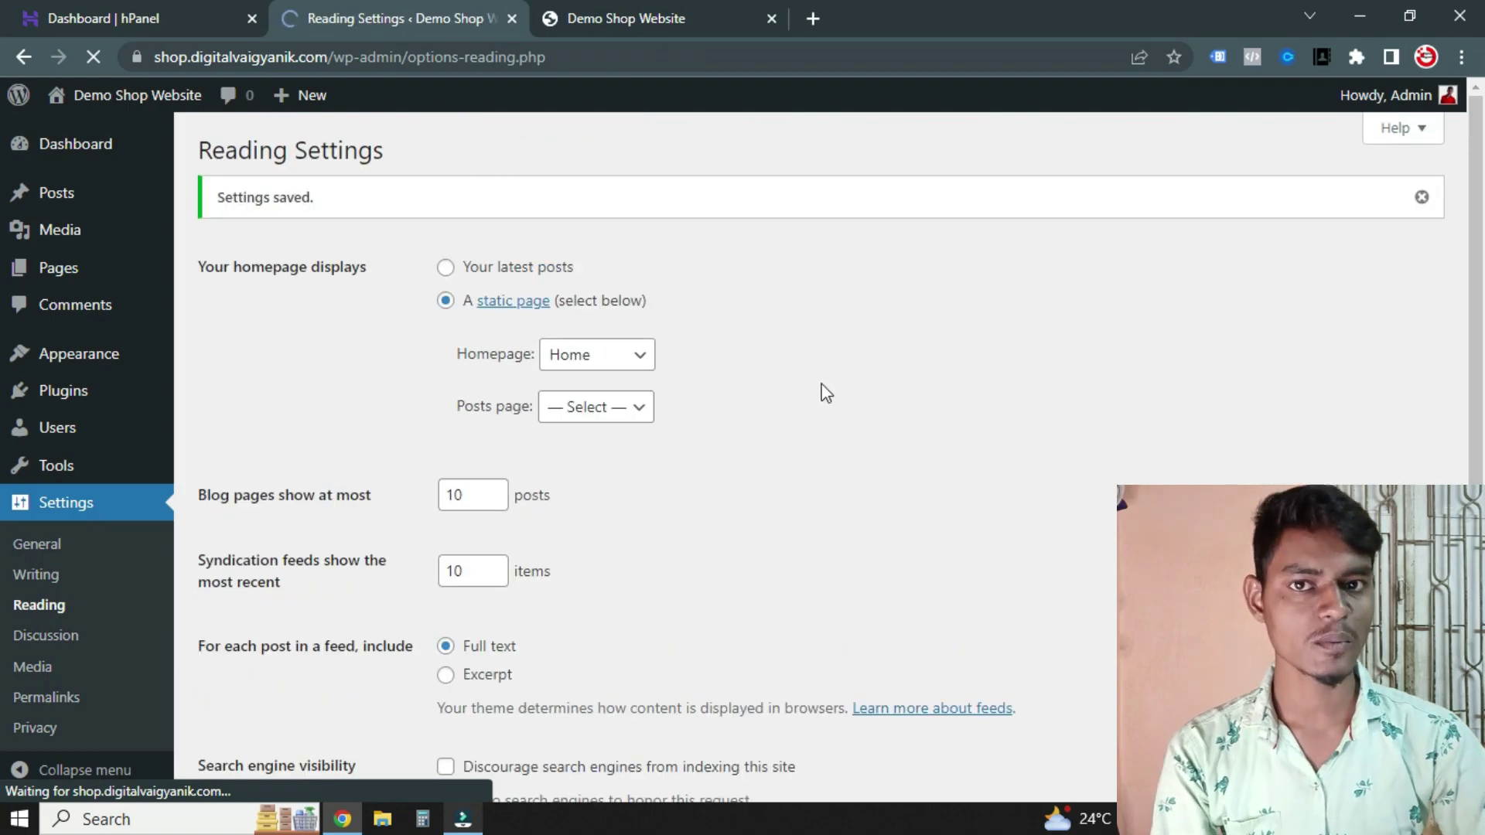
{"action": "key", "text": "ctrl+Tab"}
{"action": "key", "text": "F5"}
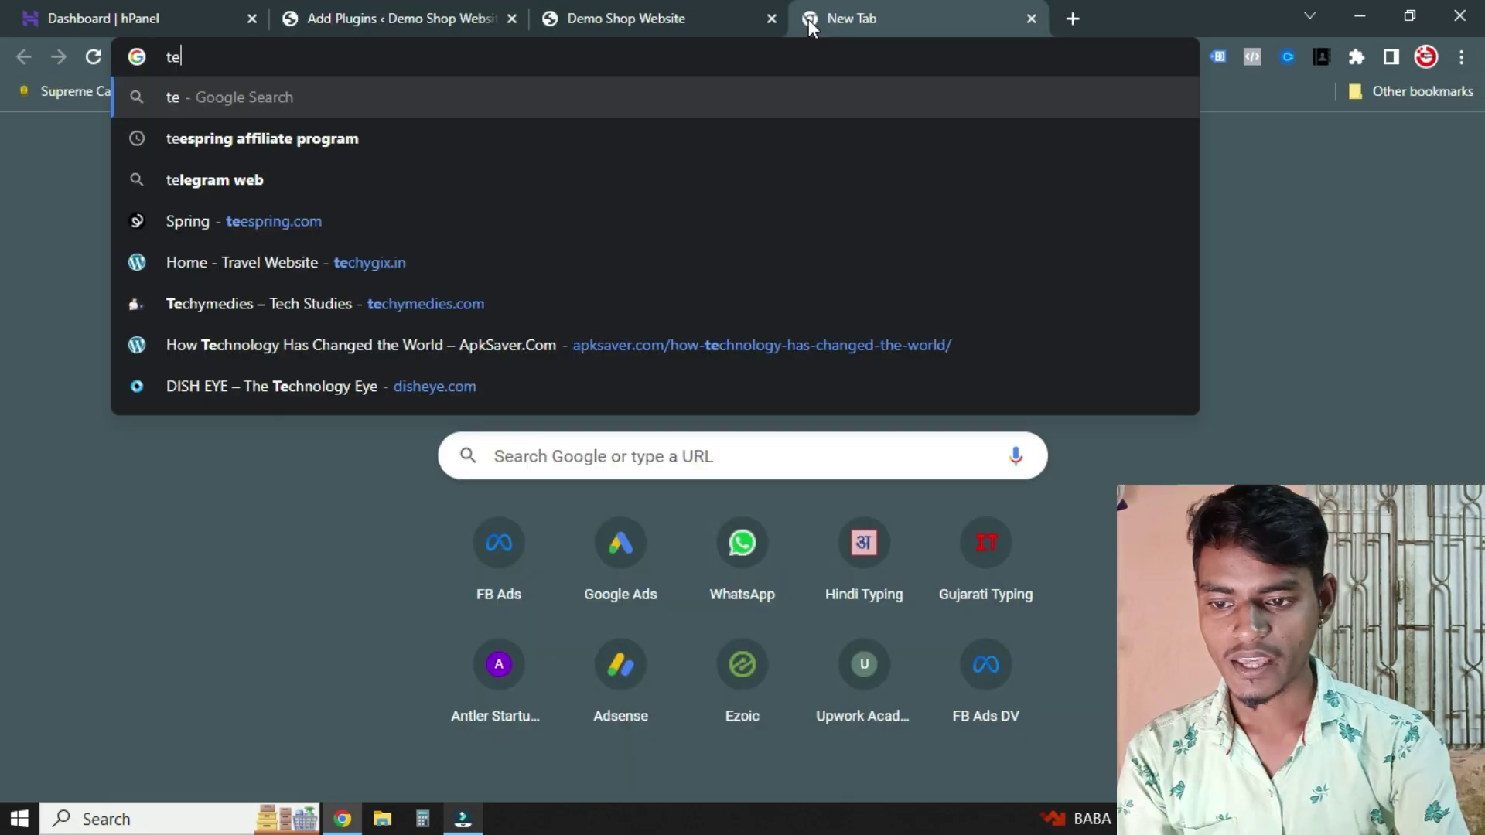
Search Google for 'theme hunk' and open the ThemeHunk home page result
{"action": "key", "text": "BackSpace"}
{"action": "key", "text": "BackSpace"}
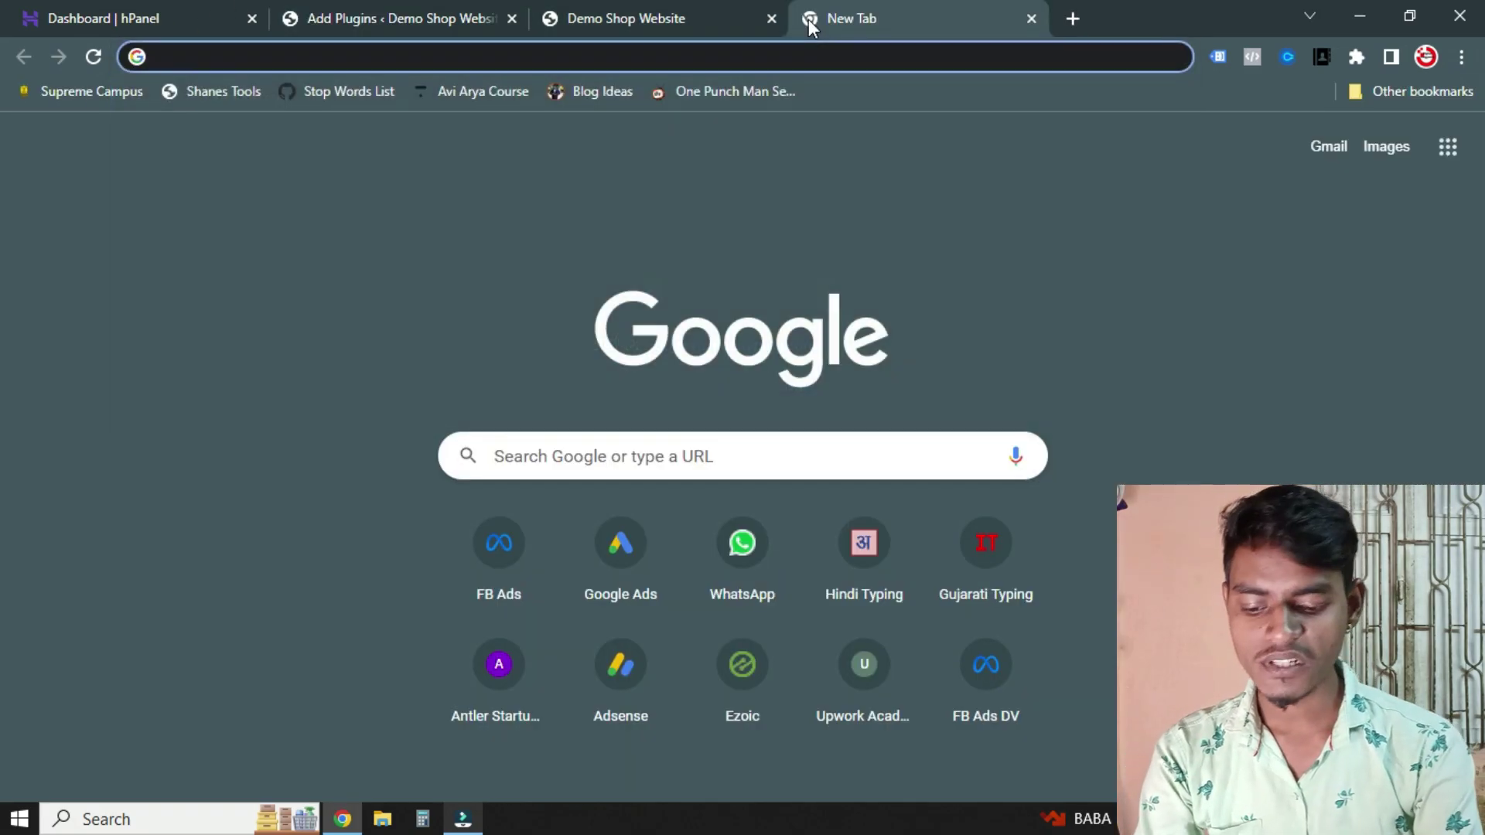
{"action": "type", "text": "theme hunk"}
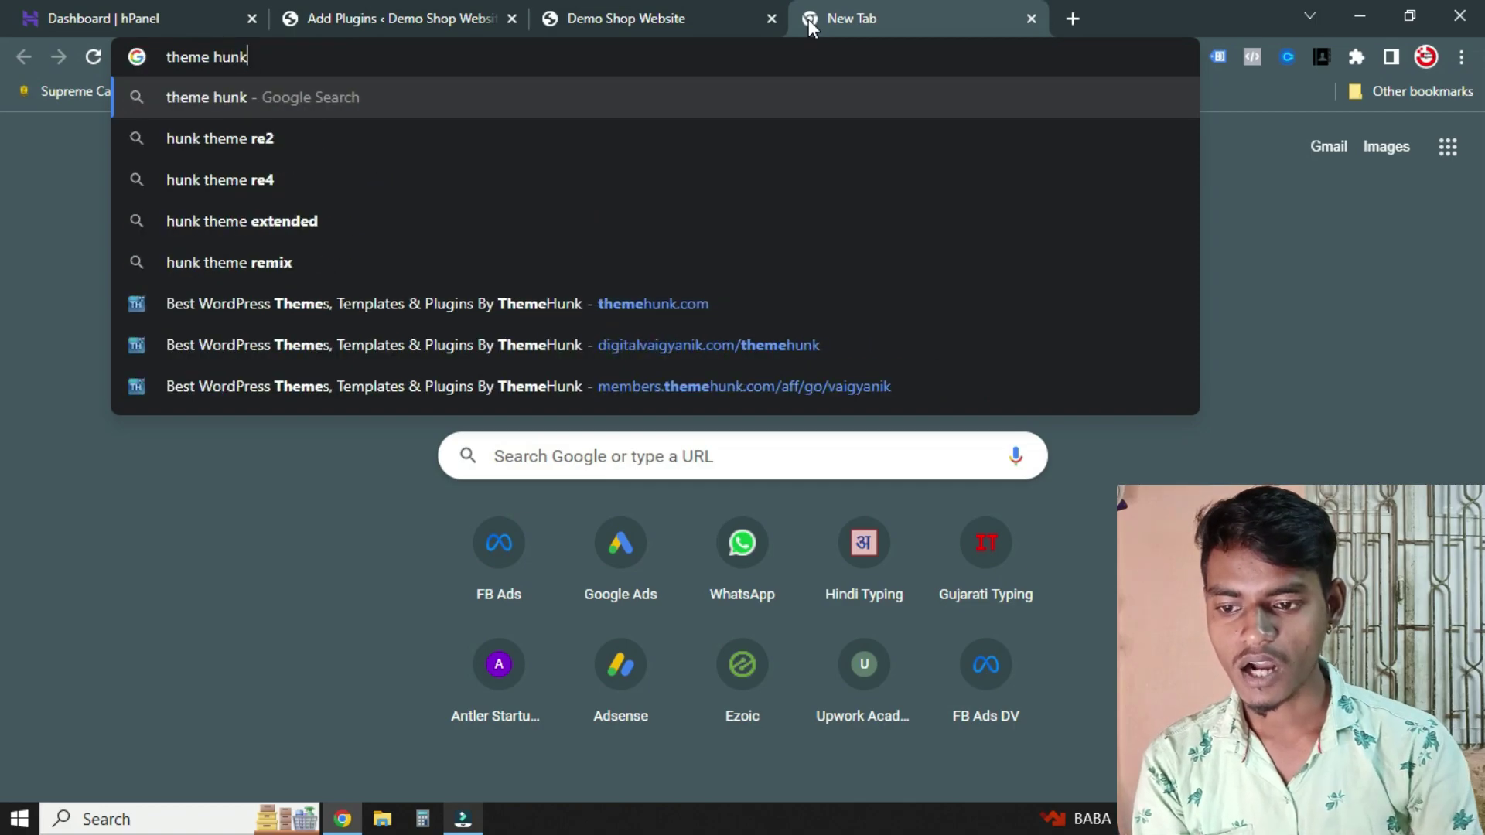
{"action": "key", "text": "Return"}
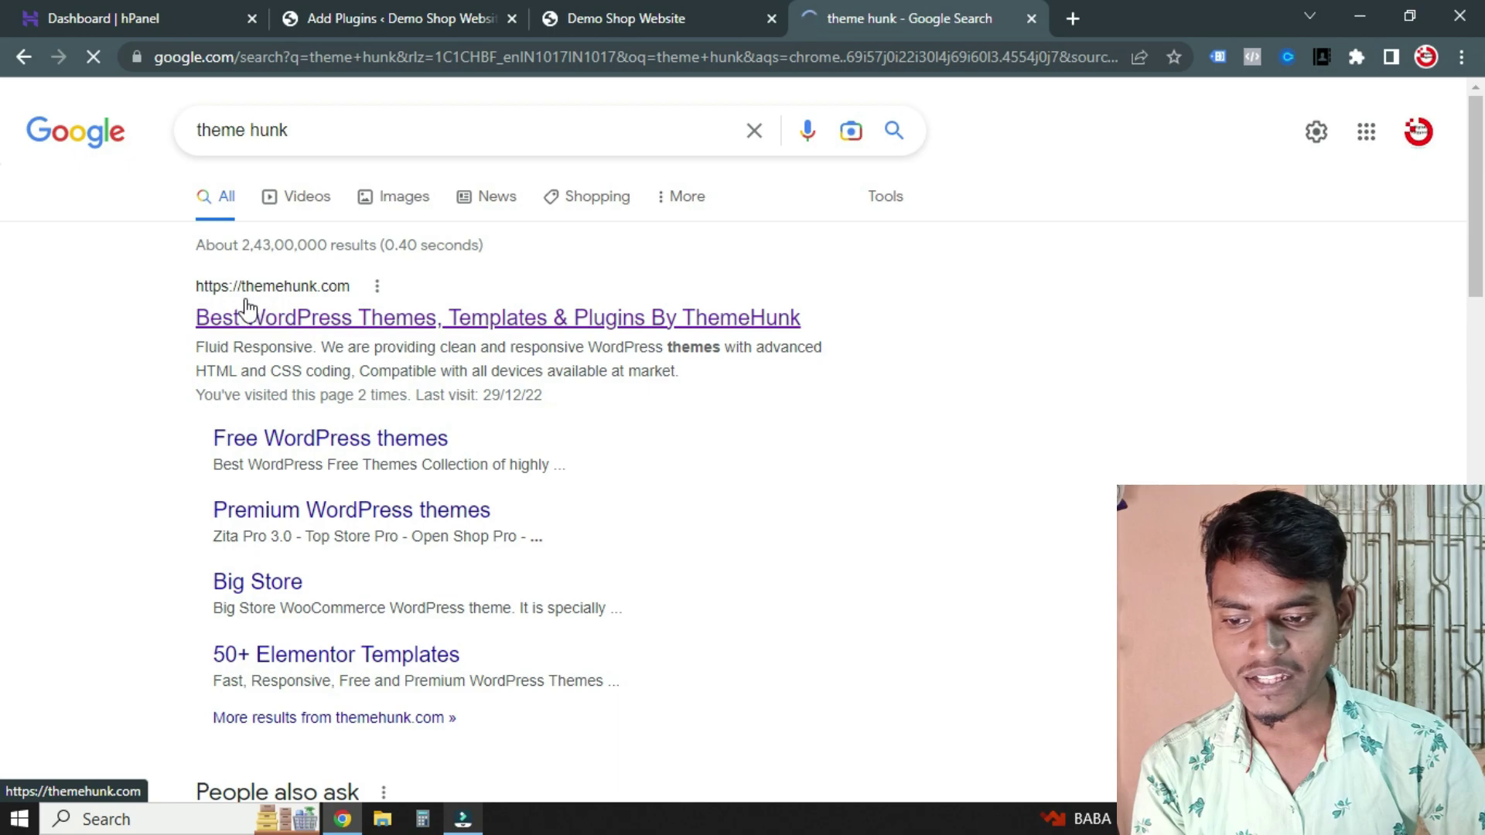
{"action": "left_click", "coordinate": [368, 320]}
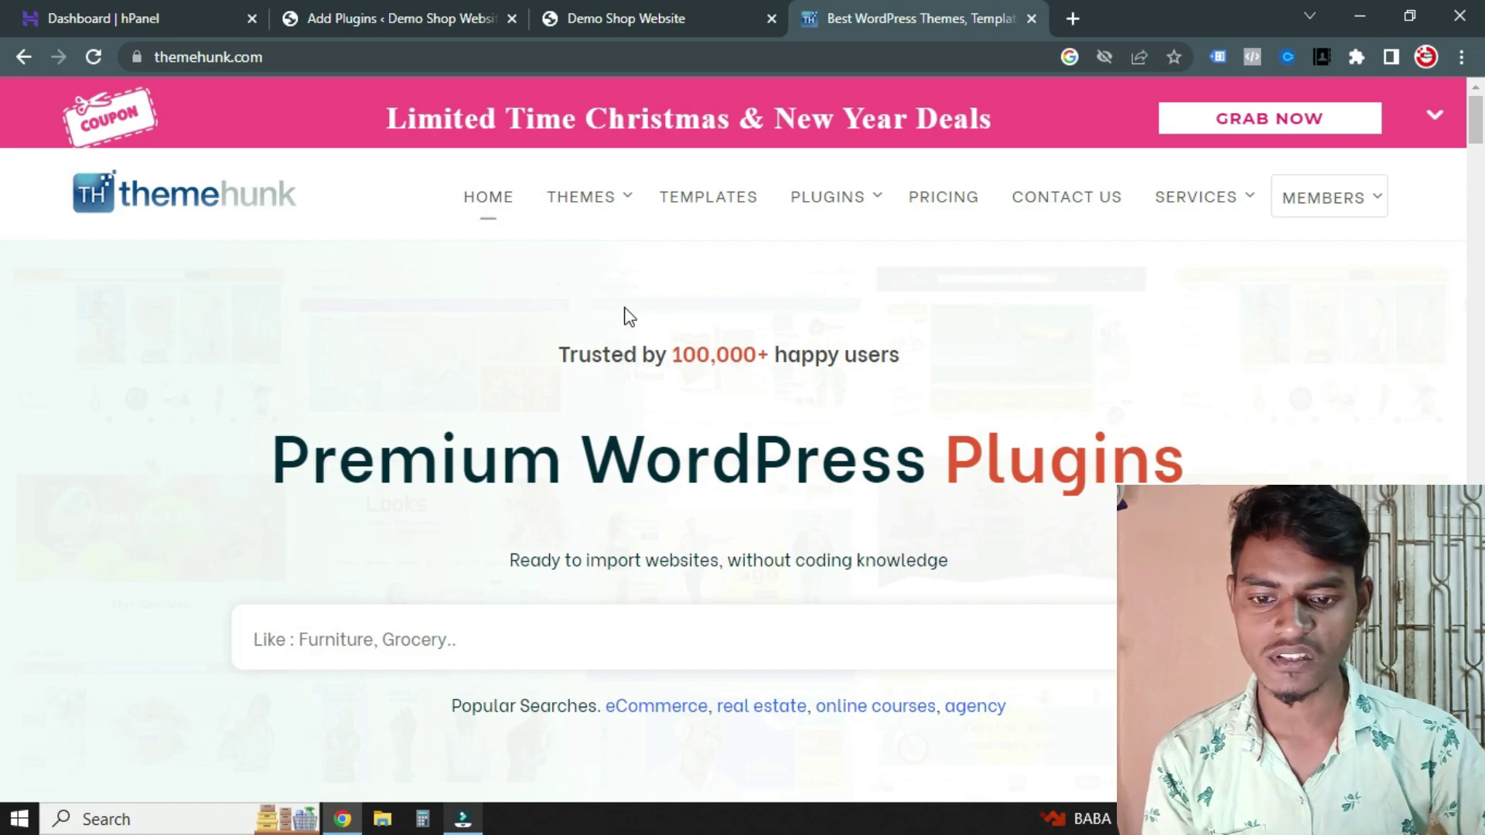
Filter the ready-to-import templates by Elementor, then Multivendor, then eCommerce
{"action": "scroll", "coordinate": [628, 318], "scroll_direction": "down", "scroll_amount": 2}
{"action": "scroll", "coordinate": [611, 255], "scroll_direction": "up", "scroll_amount": 2}
{"action": "mouse_move", "coordinate": [616, 202]}
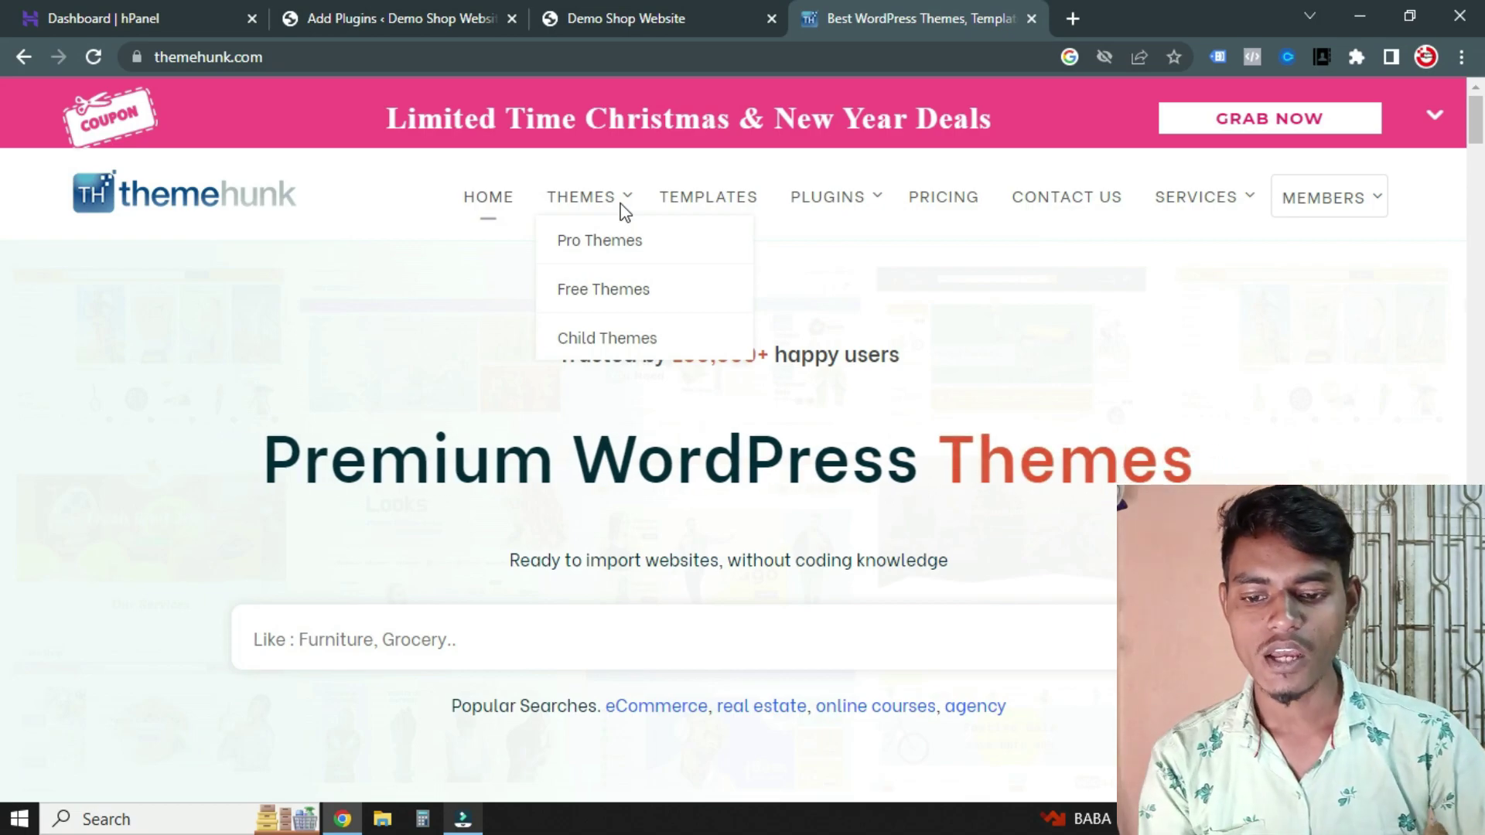
{"action": "scroll", "coordinate": [640, 271], "scroll_direction": "down", "scroll_amount": 8}
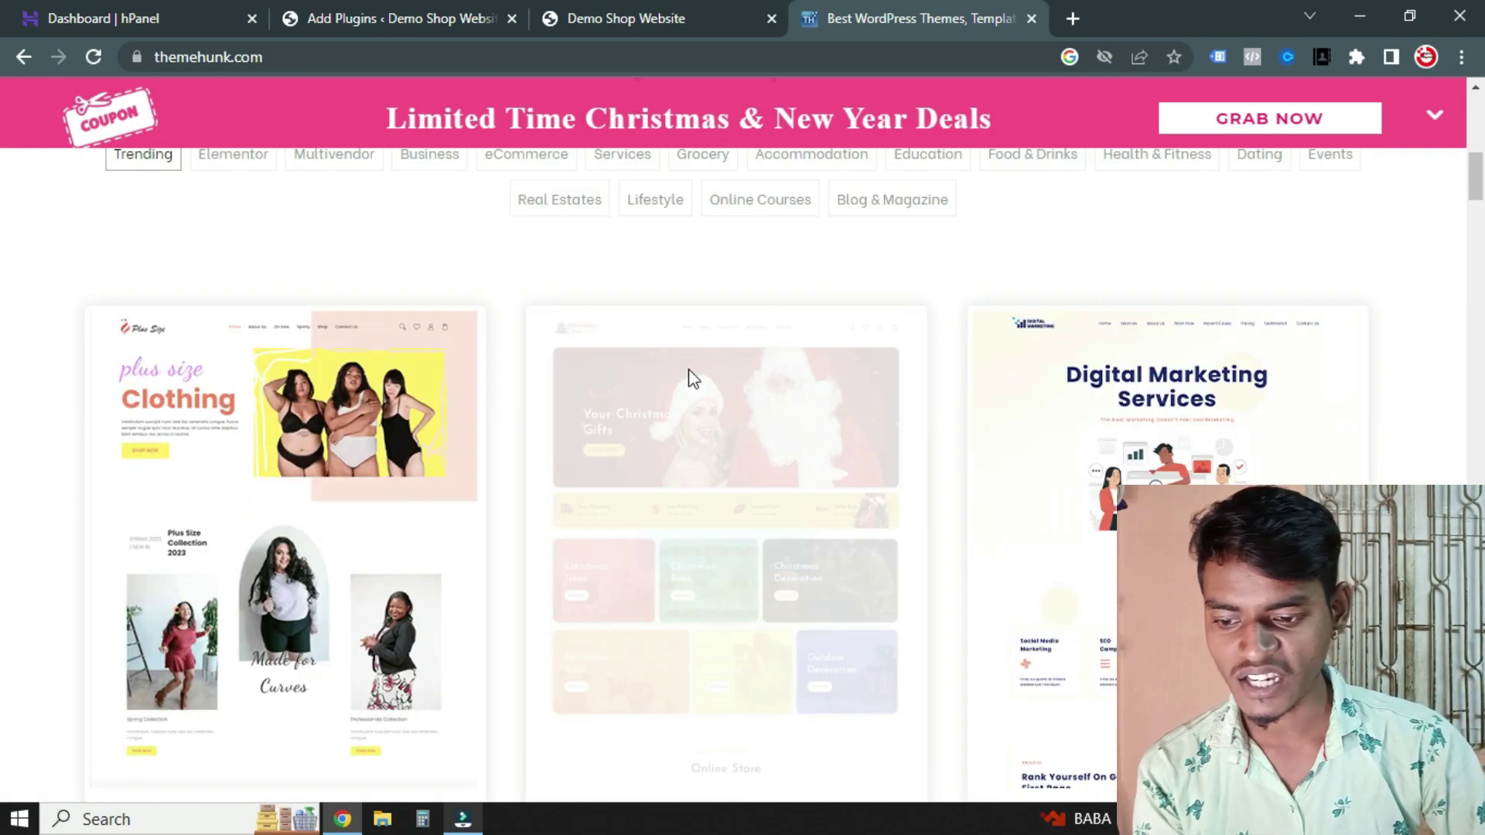
{"action": "scroll", "coordinate": [693, 378], "scroll_direction": "up", "scroll_amount": 3}
{"action": "left_click", "coordinate": [243, 378]}
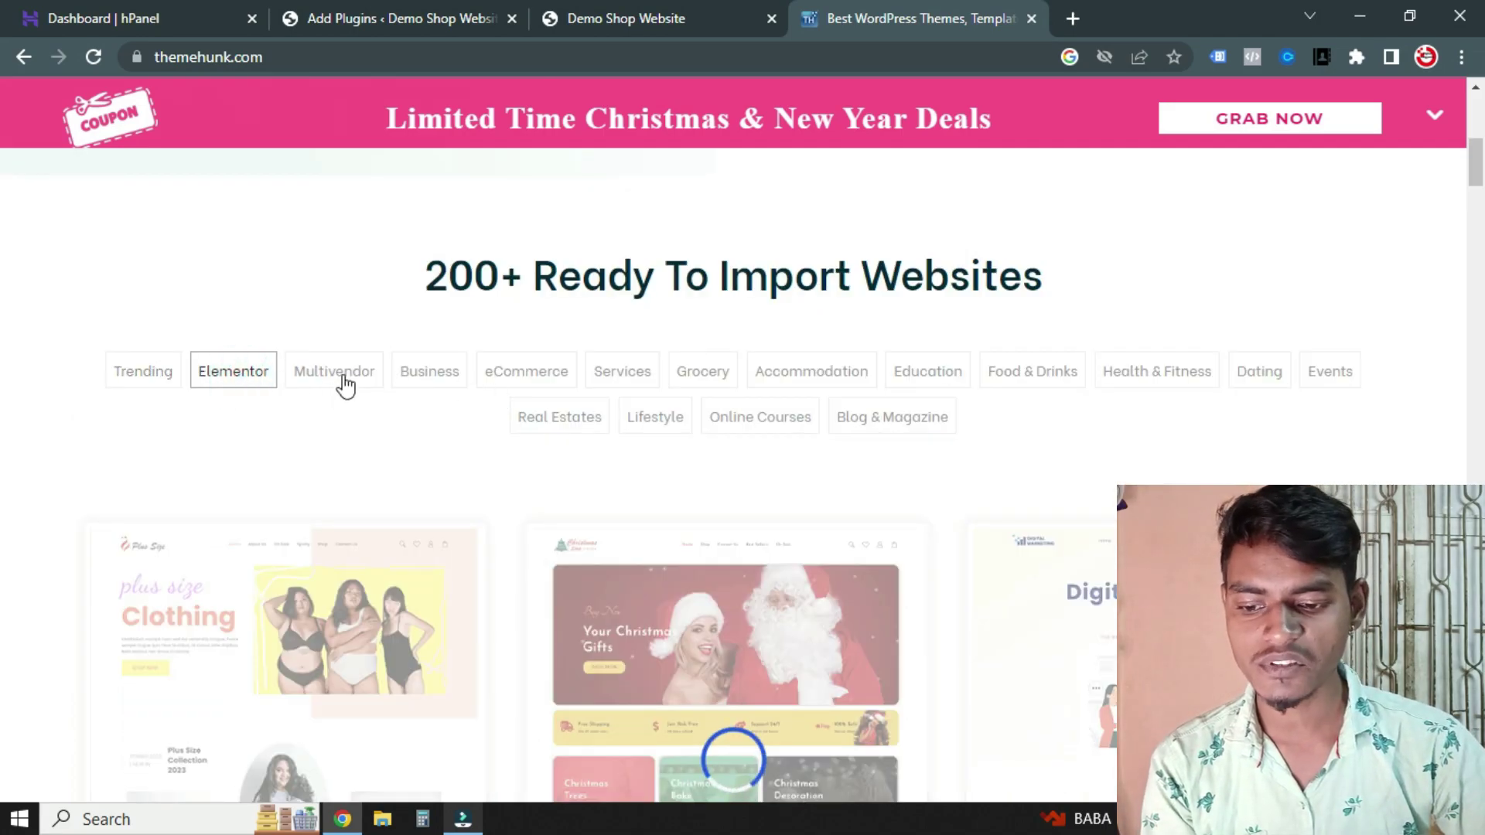
{"action": "scroll", "coordinate": [346, 384], "scroll_direction": "down", "scroll_amount": 1}
{"action": "left_click", "coordinate": [321, 260]}
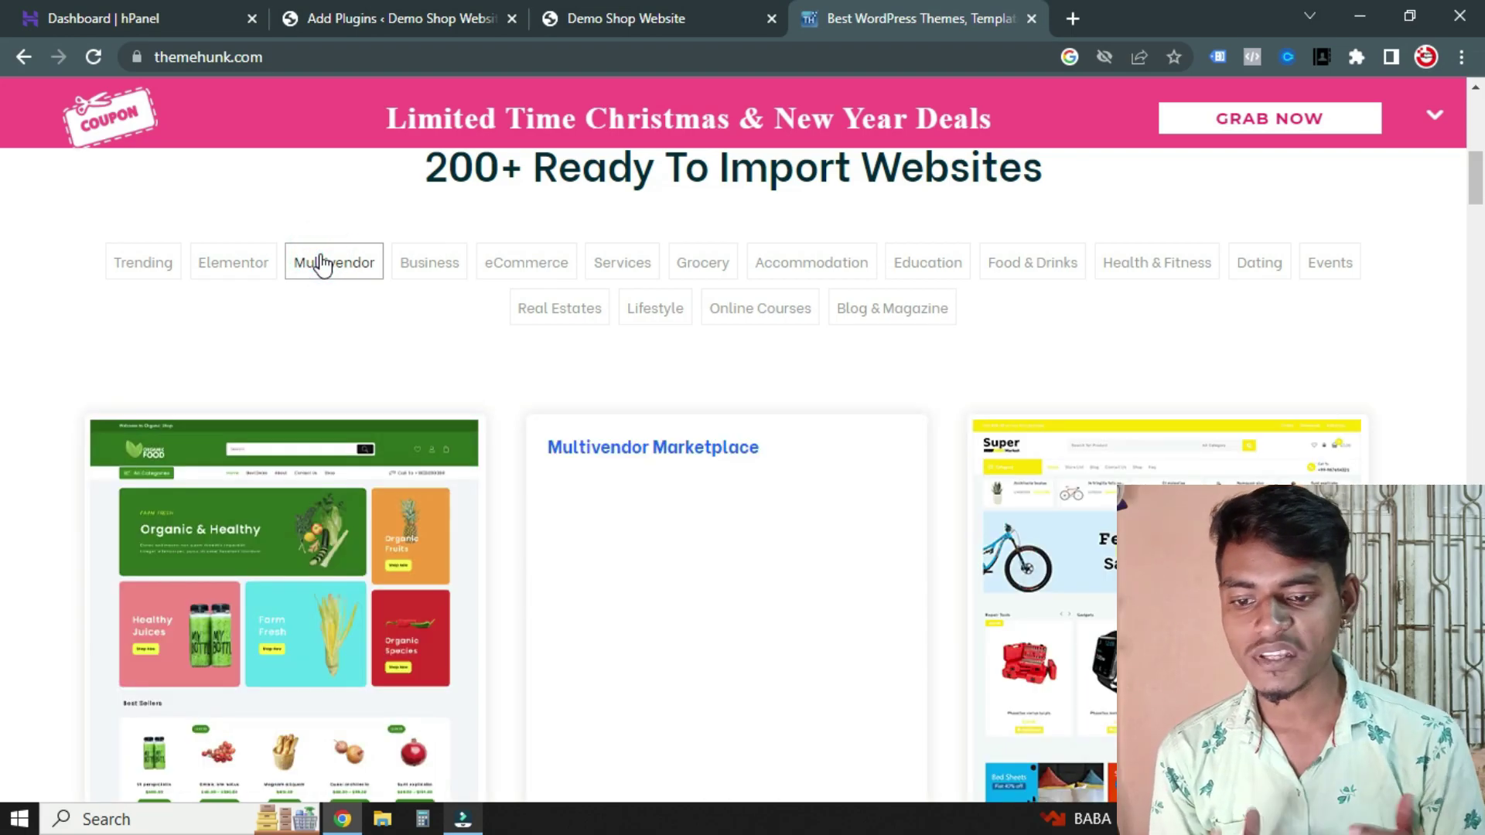
{"action": "left_click", "coordinate": [521, 271]}
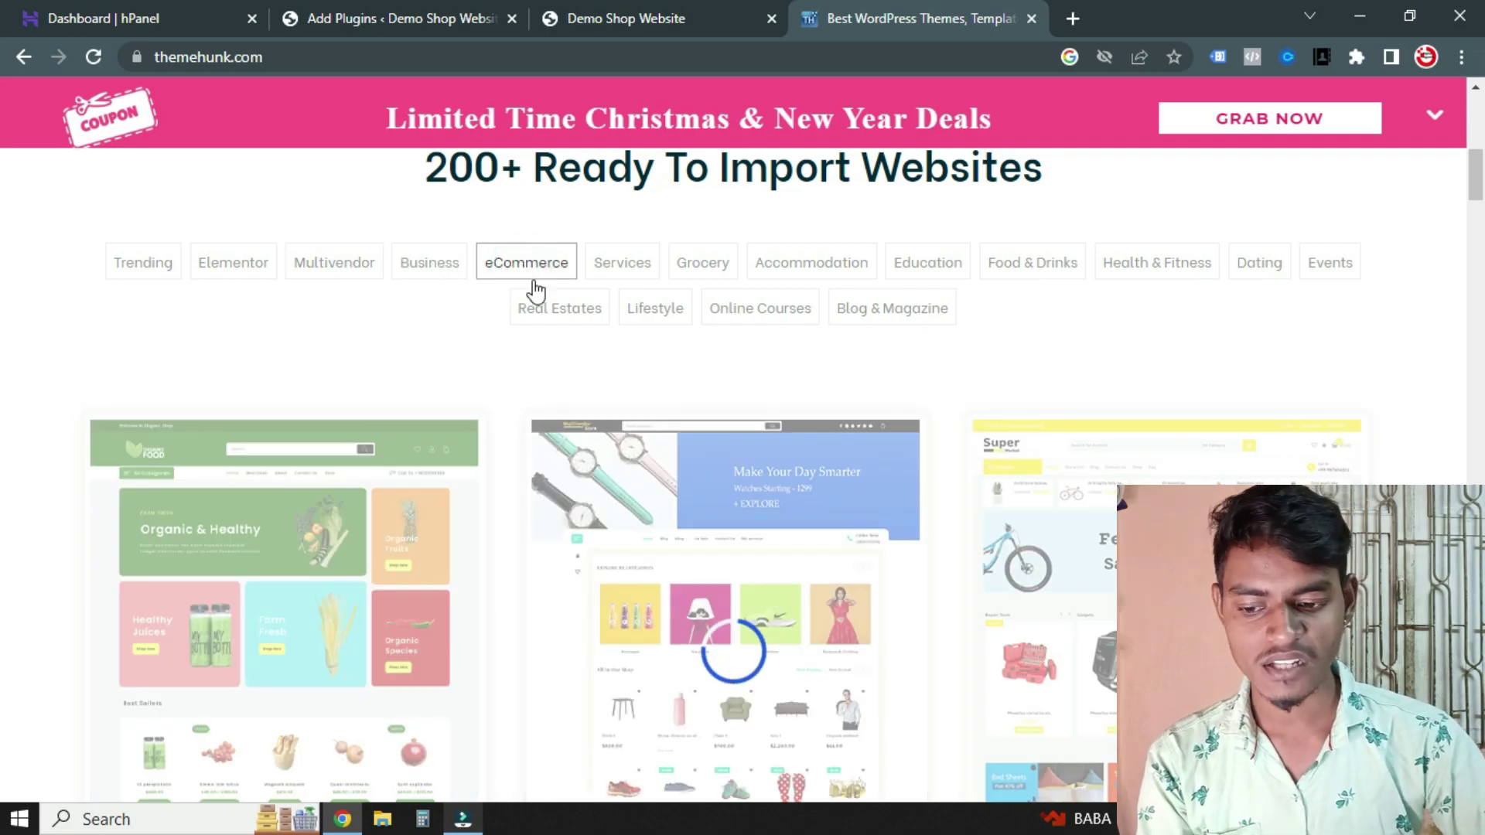
Scroll through the eCommerce shop designs down to the footer's product links
{"action": "scroll", "coordinate": [533, 290], "scroll_direction": "down", "scroll_amount": 2}
{"action": "scroll", "coordinate": [701, 355], "scroll_direction": "up", "scroll_amount": 4}
{"action": "scroll", "coordinate": [701, 355], "scroll_direction": "up", "scroll_amount": 3}
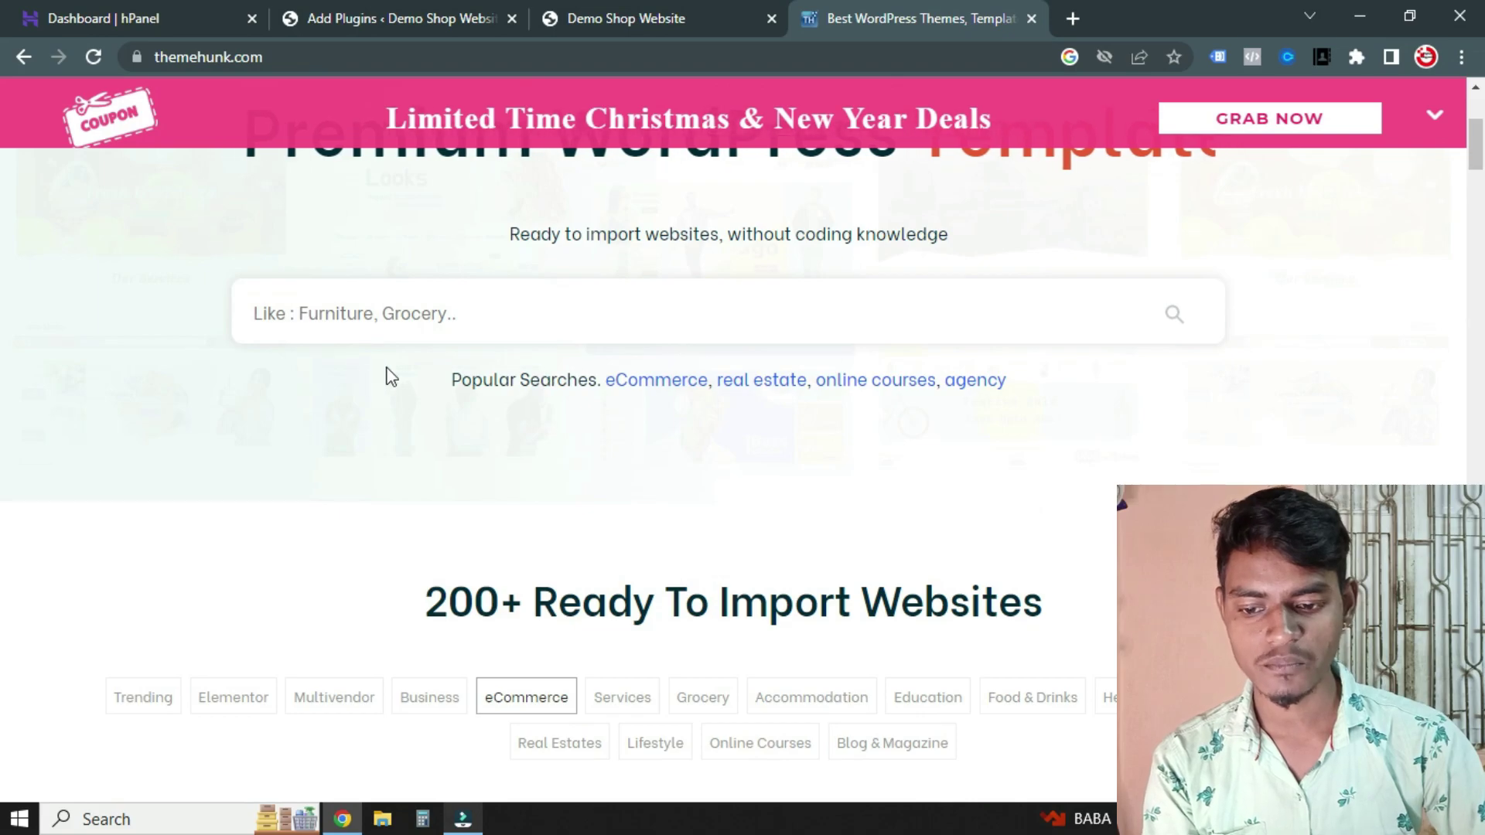
{"action": "scroll", "coordinate": [696, 358], "scroll_direction": "down", "scroll_amount": 4}
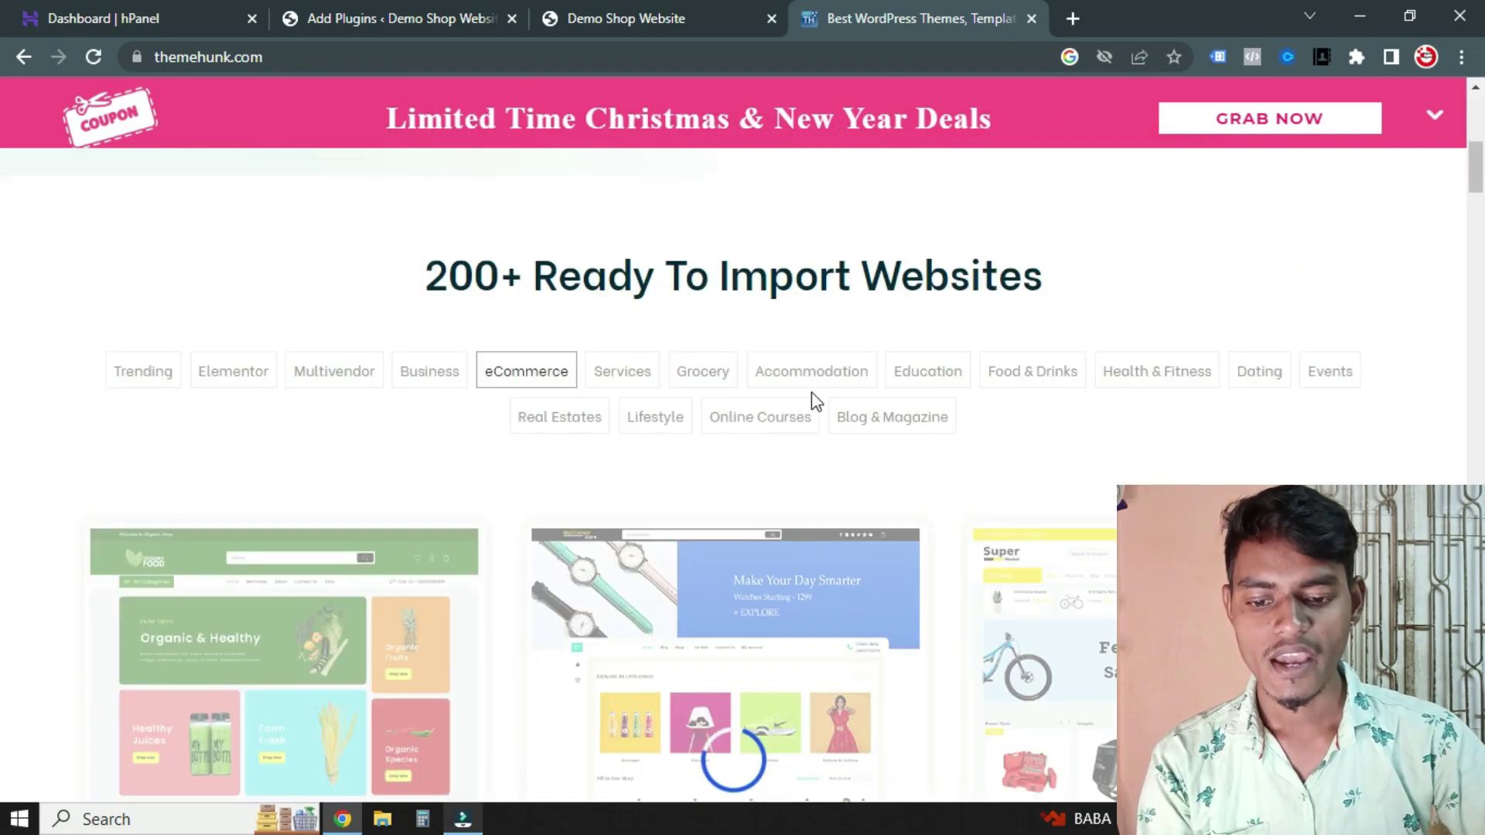
{"action": "scroll", "coordinate": [914, 304], "scroll_direction": "down", "scroll_amount": 1}
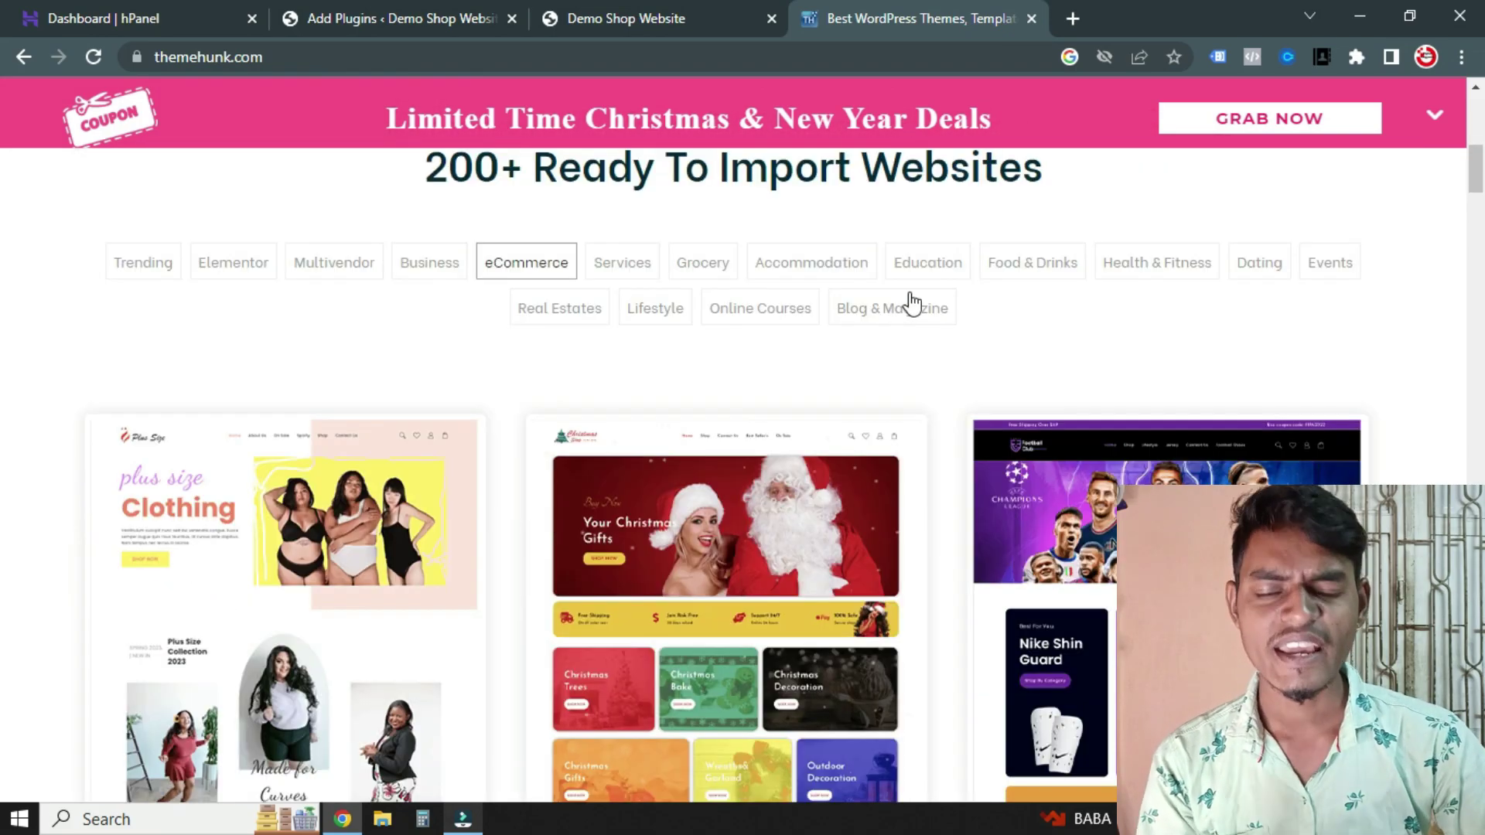
{"action": "scroll", "coordinate": [920, 298], "scroll_direction": "down", "scroll_amount": 2}
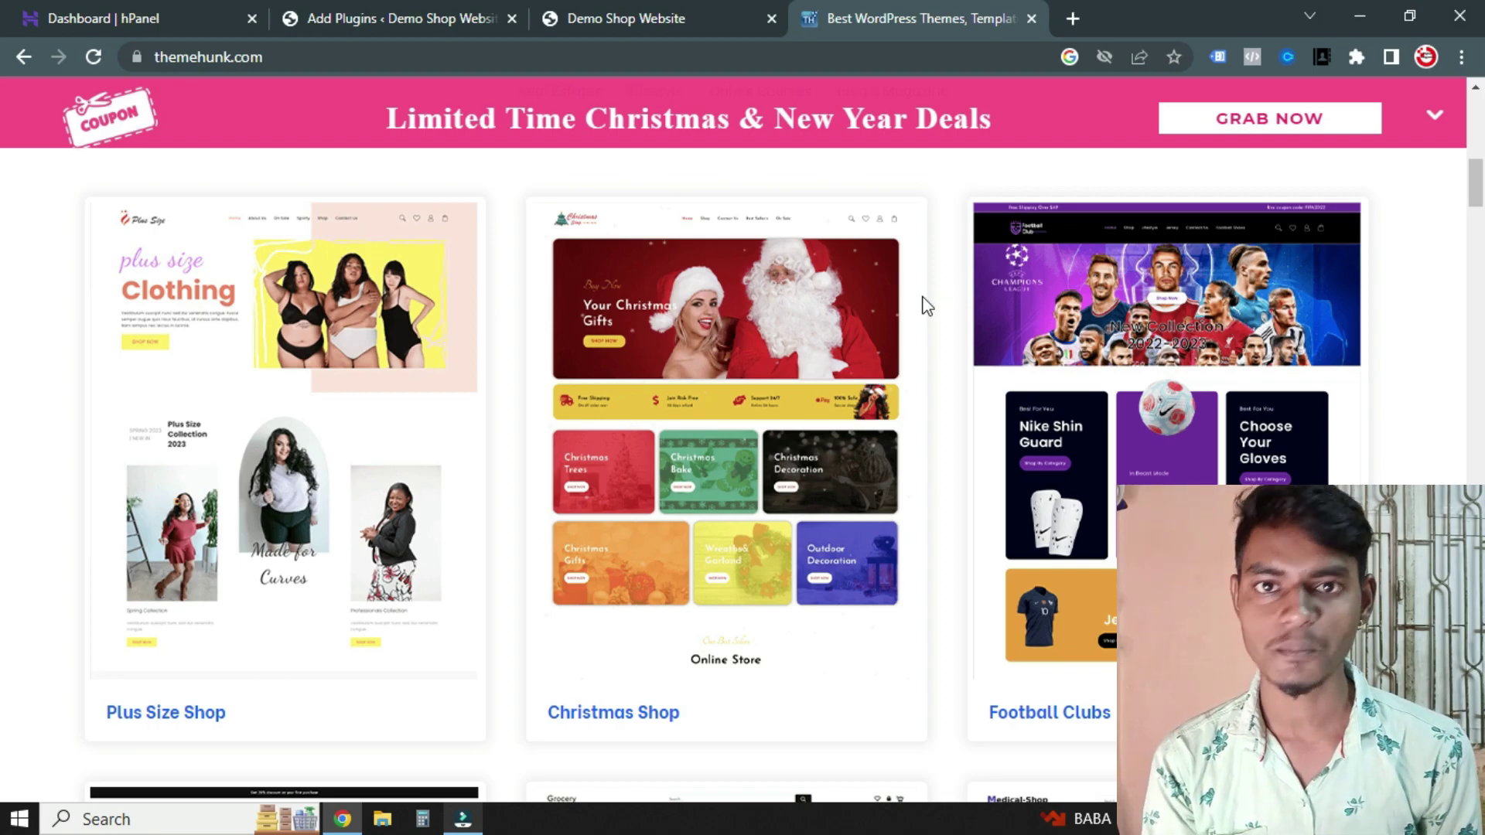
{"action": "scroll", "coordinate": [928, 307], "scroll_direction": "down", "scroll_amount": 1}
{"action": "mouse_move", "coordinate": [879, 310]}
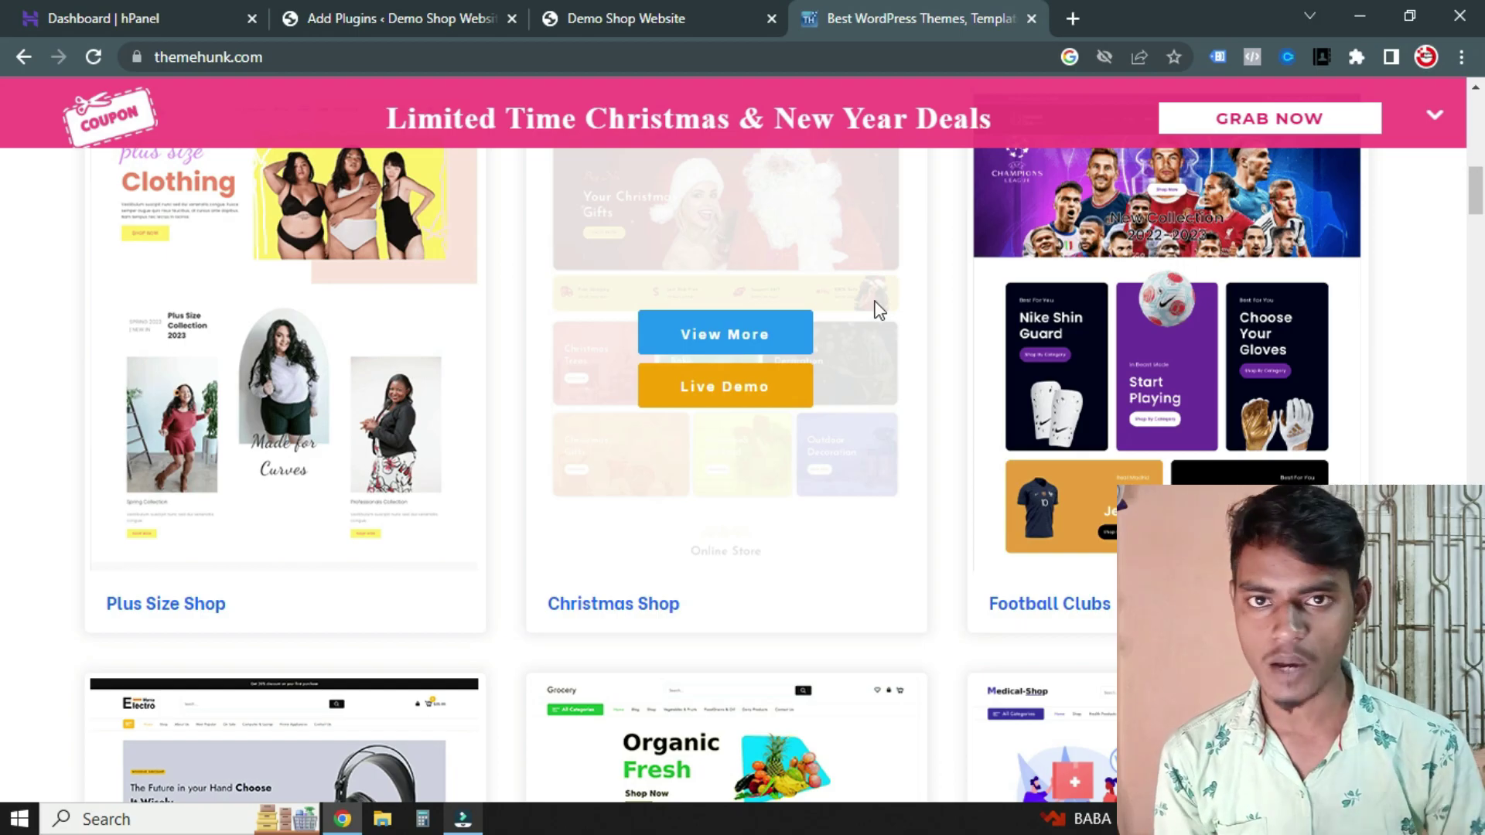
{"action": "scroll", "coordinate": [513, 325], "scroll_direction": "down", "scroll_amount": 15}
{"action": "scroll", "coordinate": [591, 411], "scroll_direction": "up", "scroll_amount": 14}
{"action": "scroll", "coordinate": [640, 369], "scroll_direction": "up", "scroll_amount": 10}
{"action": "scroll", "coordinate": [531, 421], "scroll_direction": "down", "scroll_amount": 8}
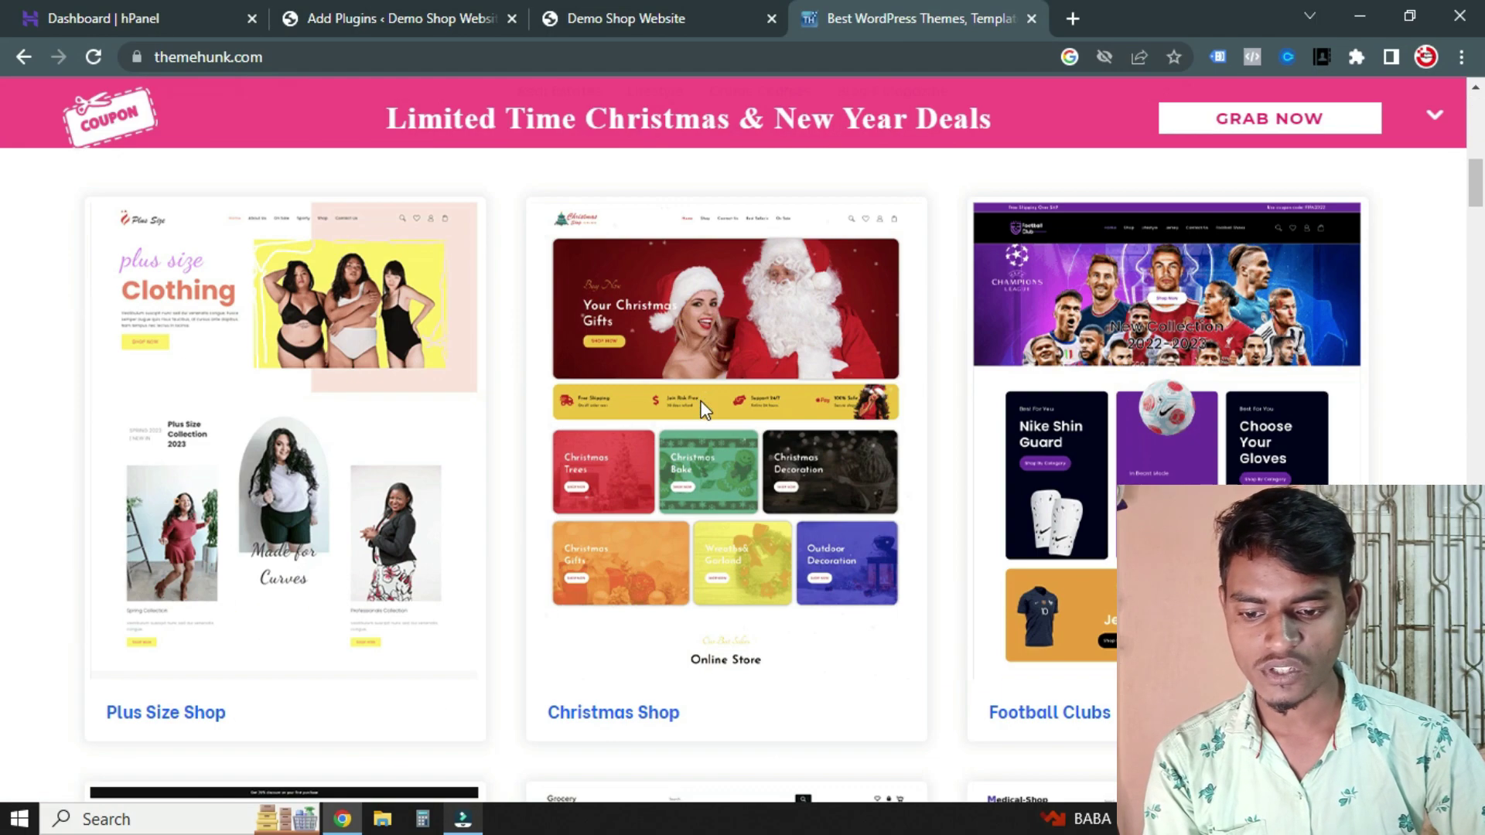
{"action": "scroll", "coordinate": [433, 449], "scroll_direction": "up", "scroll_amount": 10}
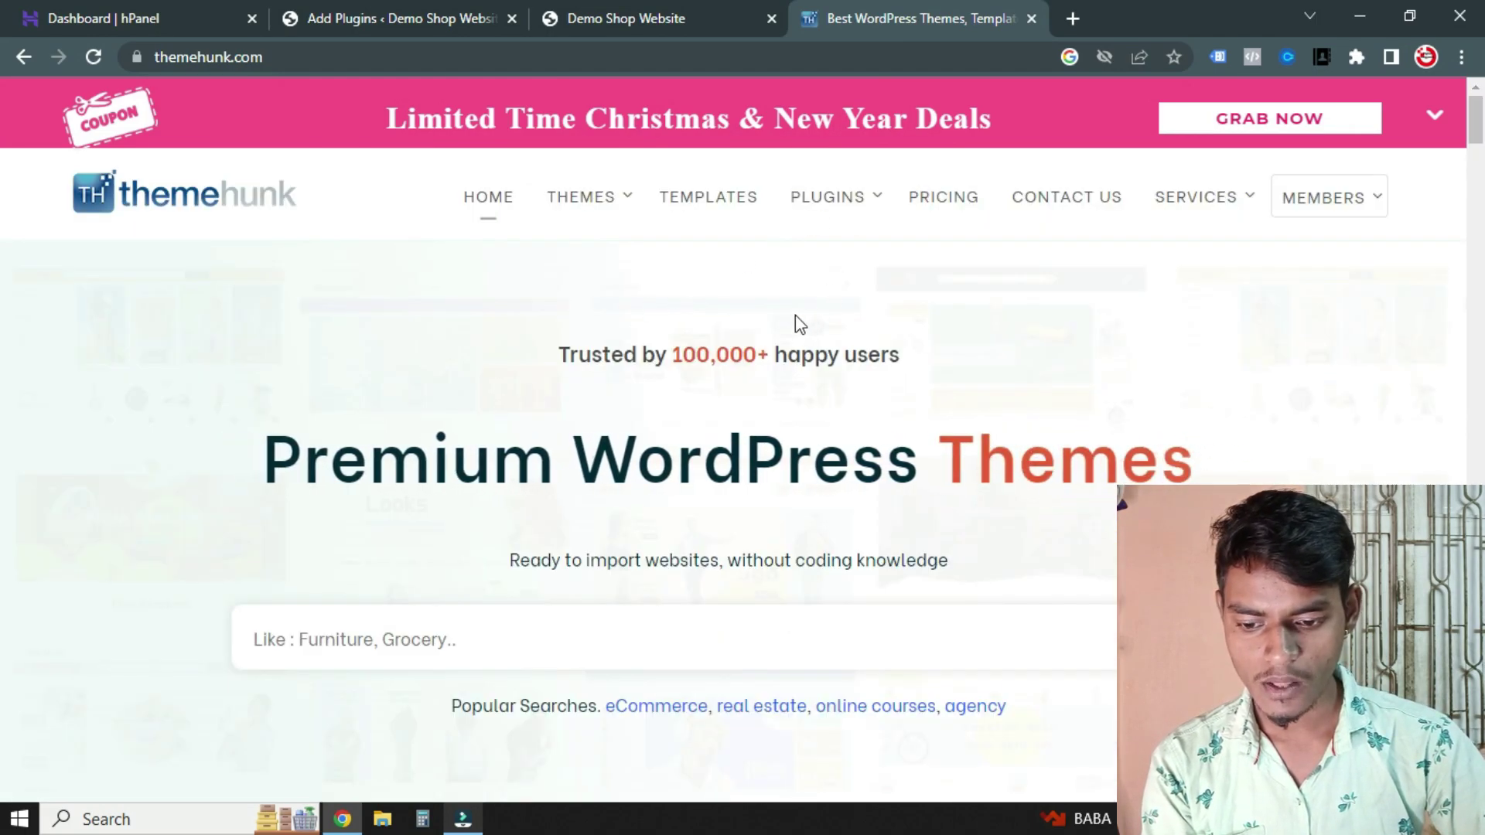
{"action": "scroll", "coordinate": [802, 322], "scroll_direction": "down", "scroll_amount": 4}
{"action": "scroll", "coordinate": [511, 517], "scroll_direction": "down", "scroll_amount": 20}
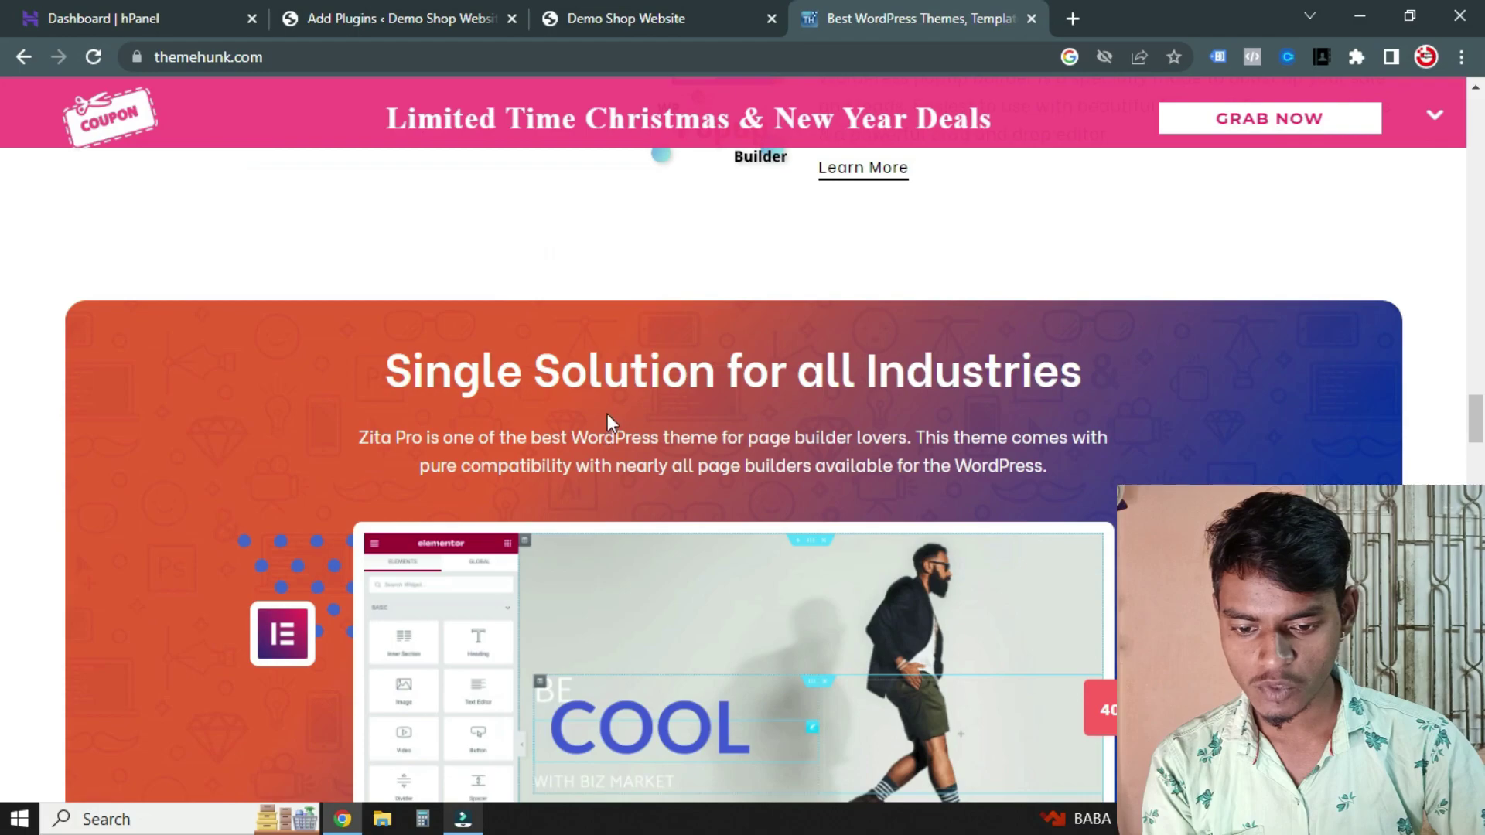
{"action": "scroll", "coordinate": [565, 464], "scroll_direction": "down", "scroll_amount": 15}
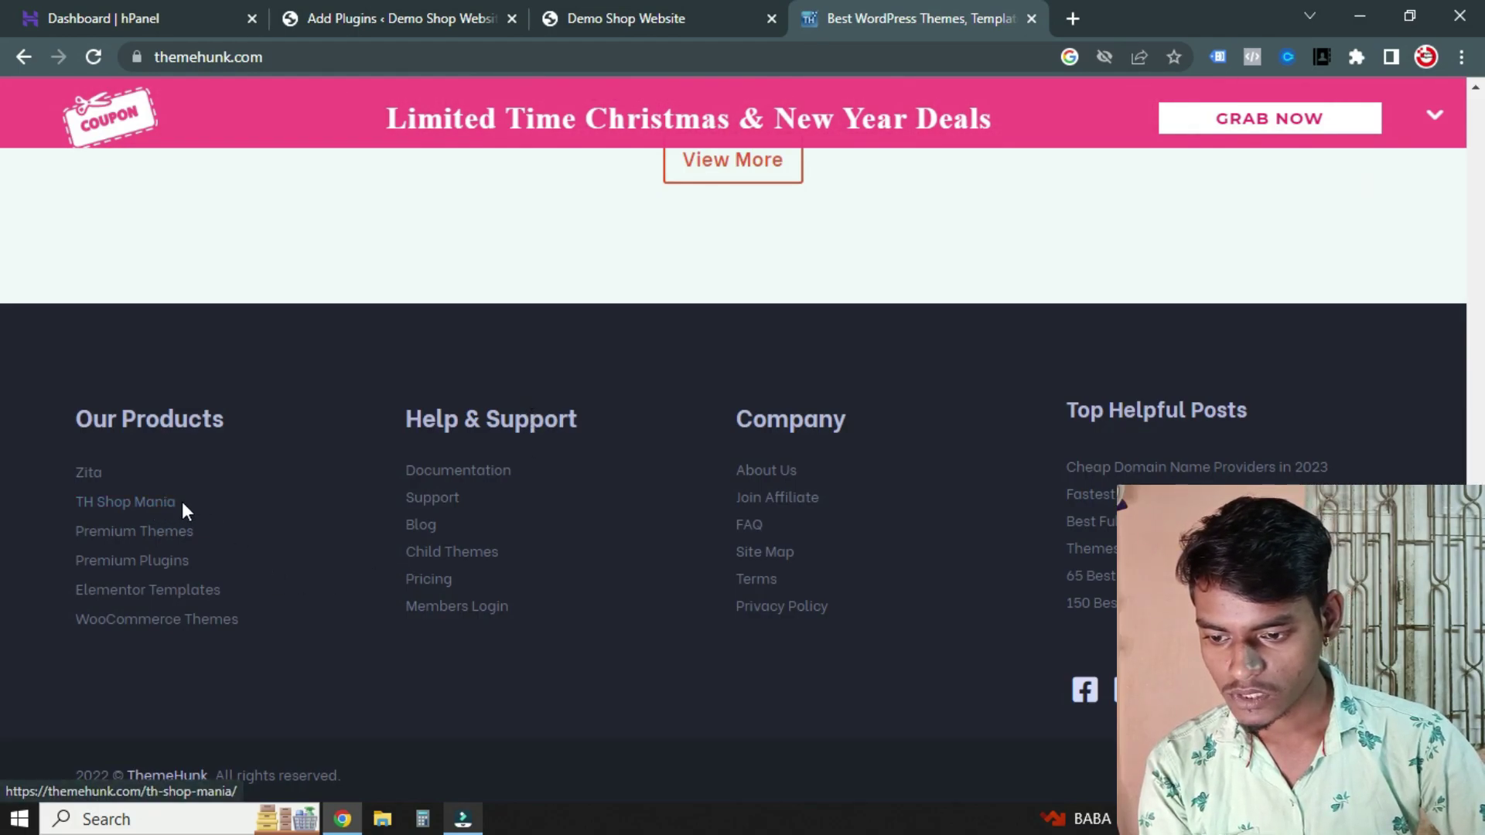
Download th-shop-mania.1.2.3.zip from the TH Shop Mania page and confirm it in Chrome's Downloads
{"action": "left_click", "coordinate": [158, 502]}
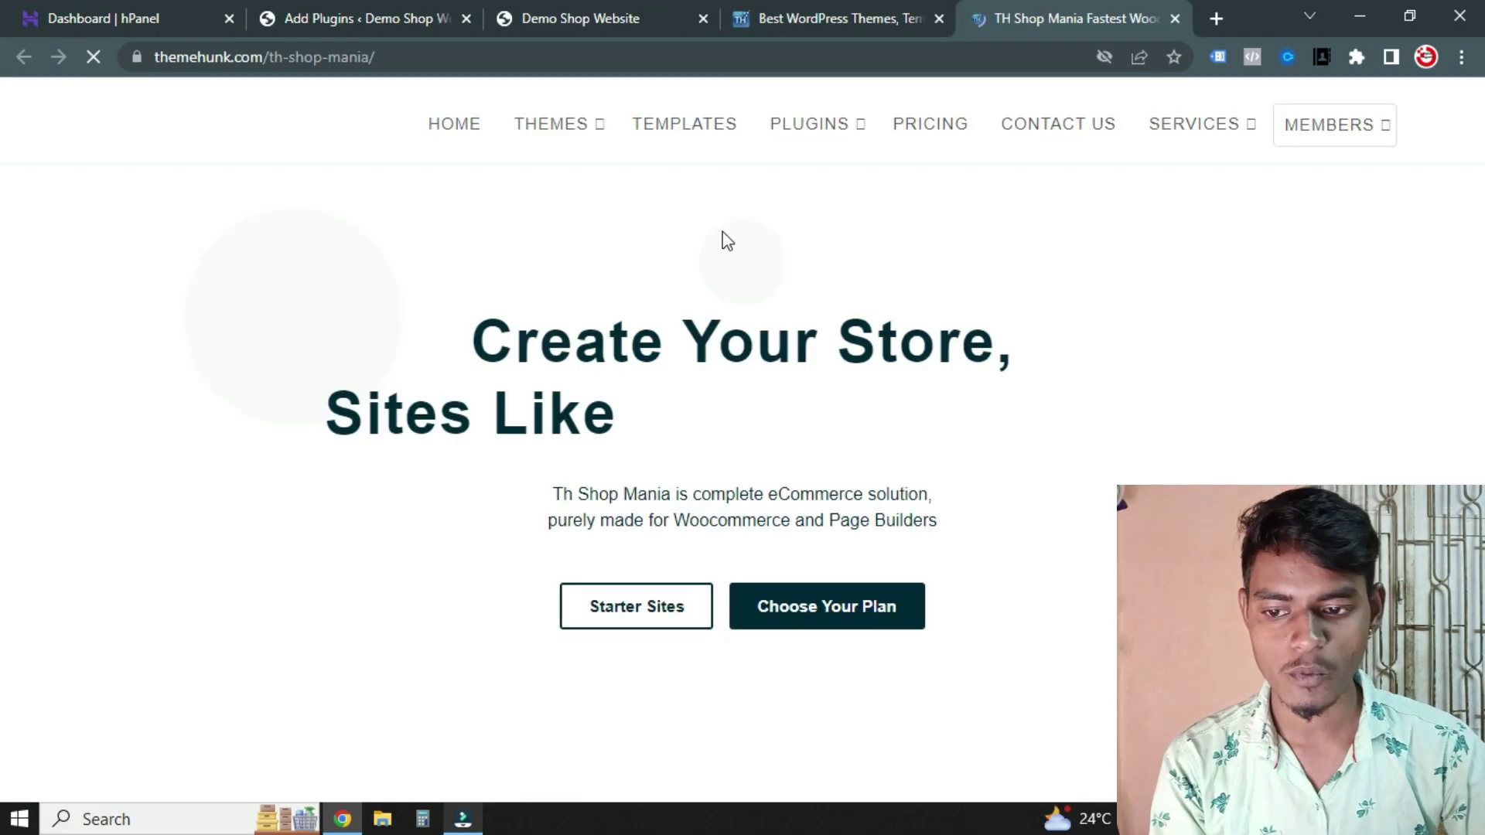
{"action": "scroll", "coordinate": [933, 425], "scroll_direction": "down", "scroll_amount": 3}
{"action": "scroll", "coordinate": [970, 431], "scroll_direction": "down", "scroll_amount": 2}
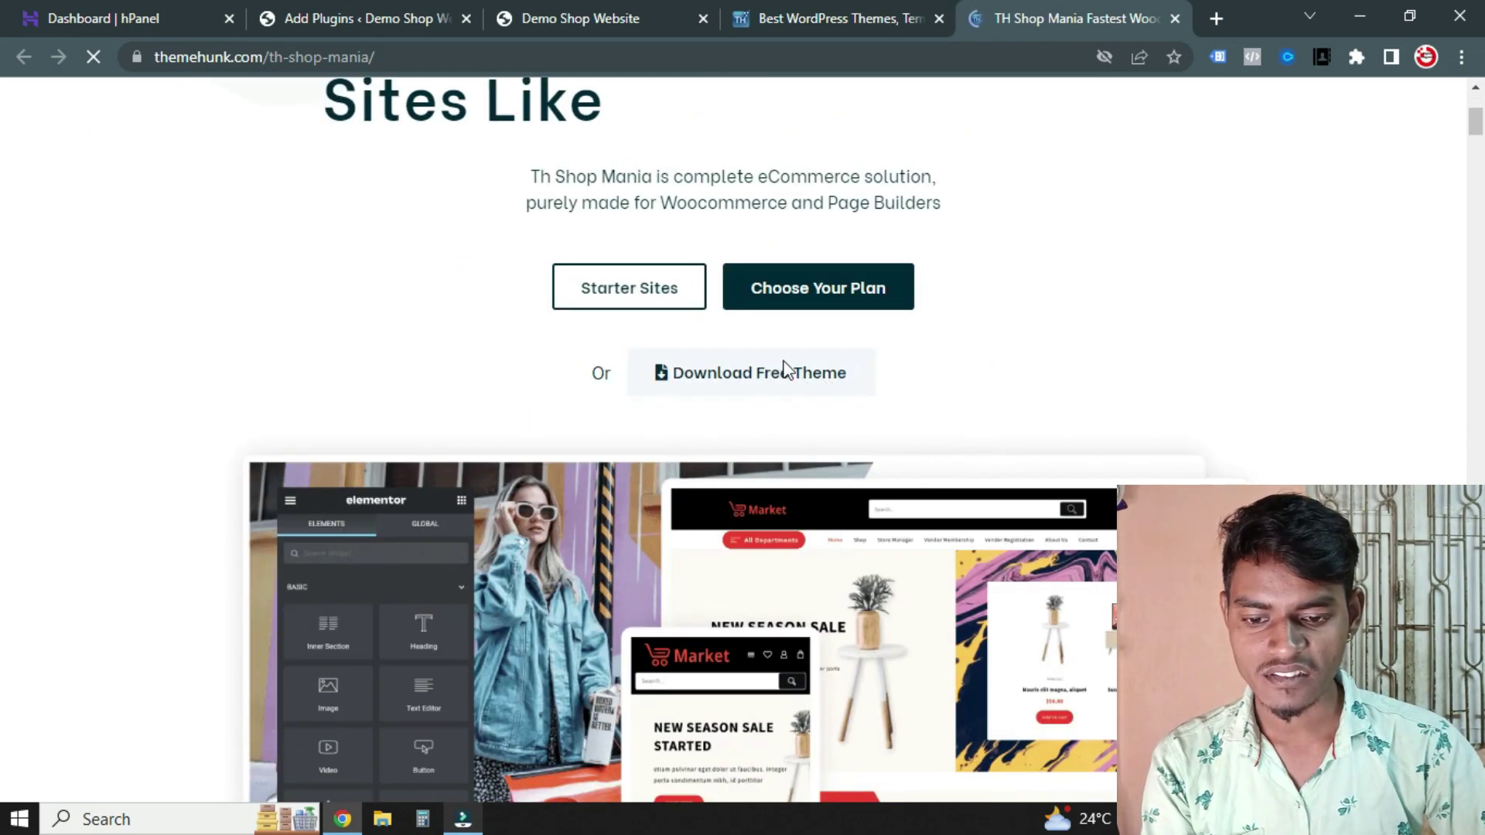
{"action": "scroll", "coordinate": [959, 356], "scroll_direction": "down", "scroll_amount": 3}
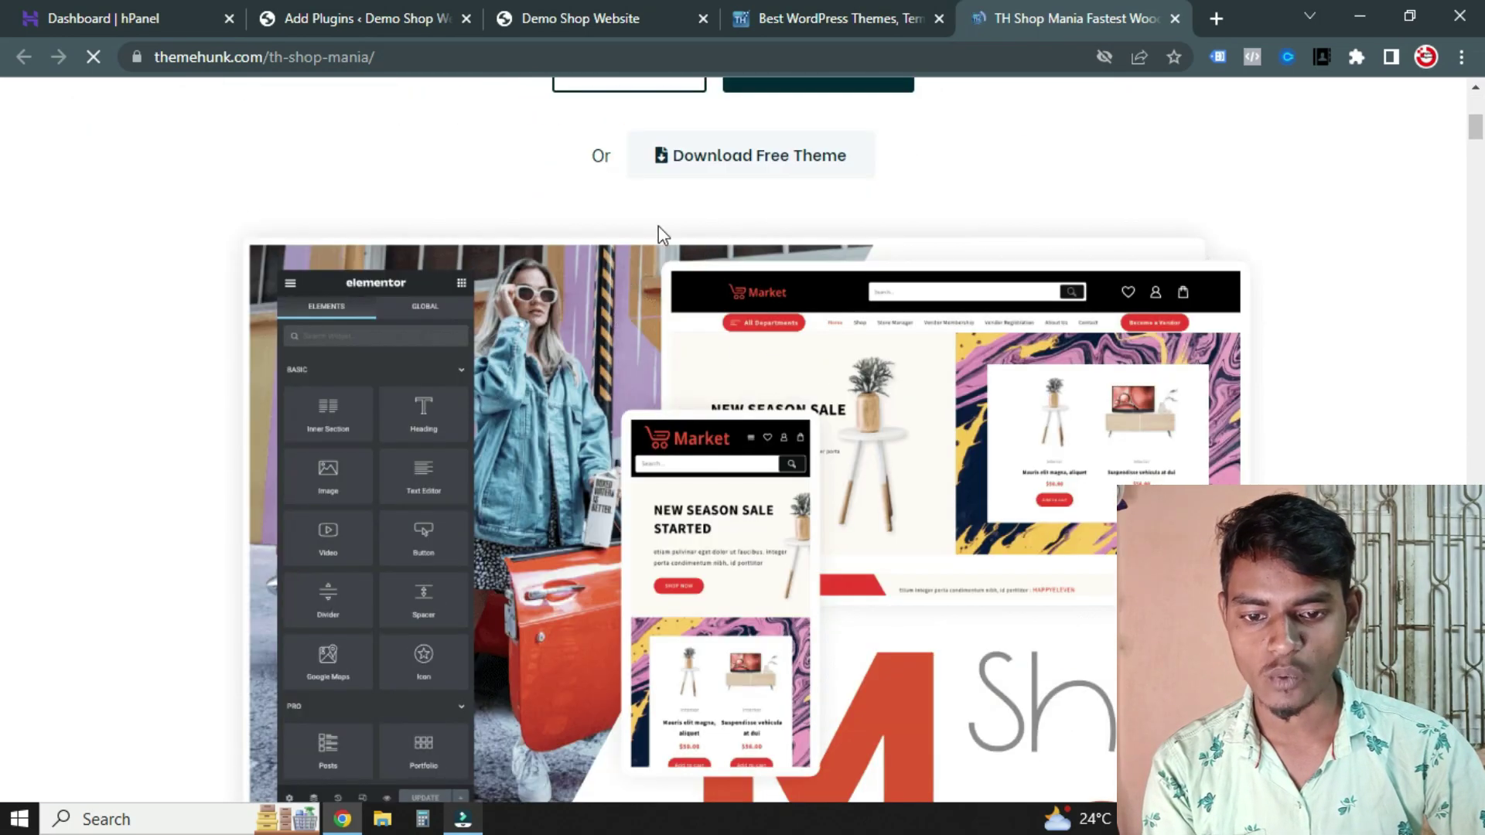
{"action": "left_click", "coordinate": [716, 162]}
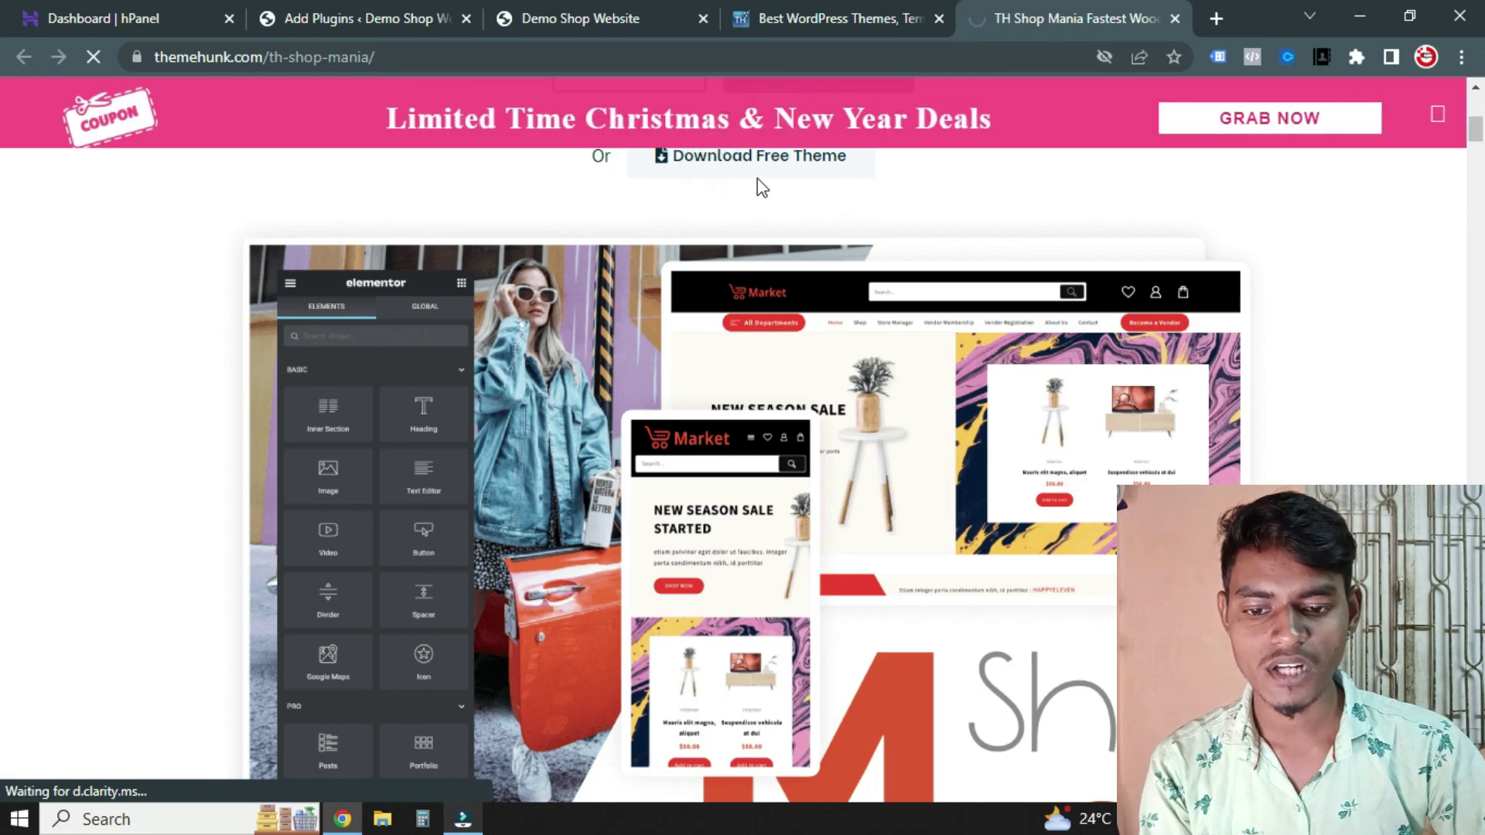
{"action": "scroll", "coordinate": [763, 179], "scroll_direction": "up", "scroll_amount": 2}
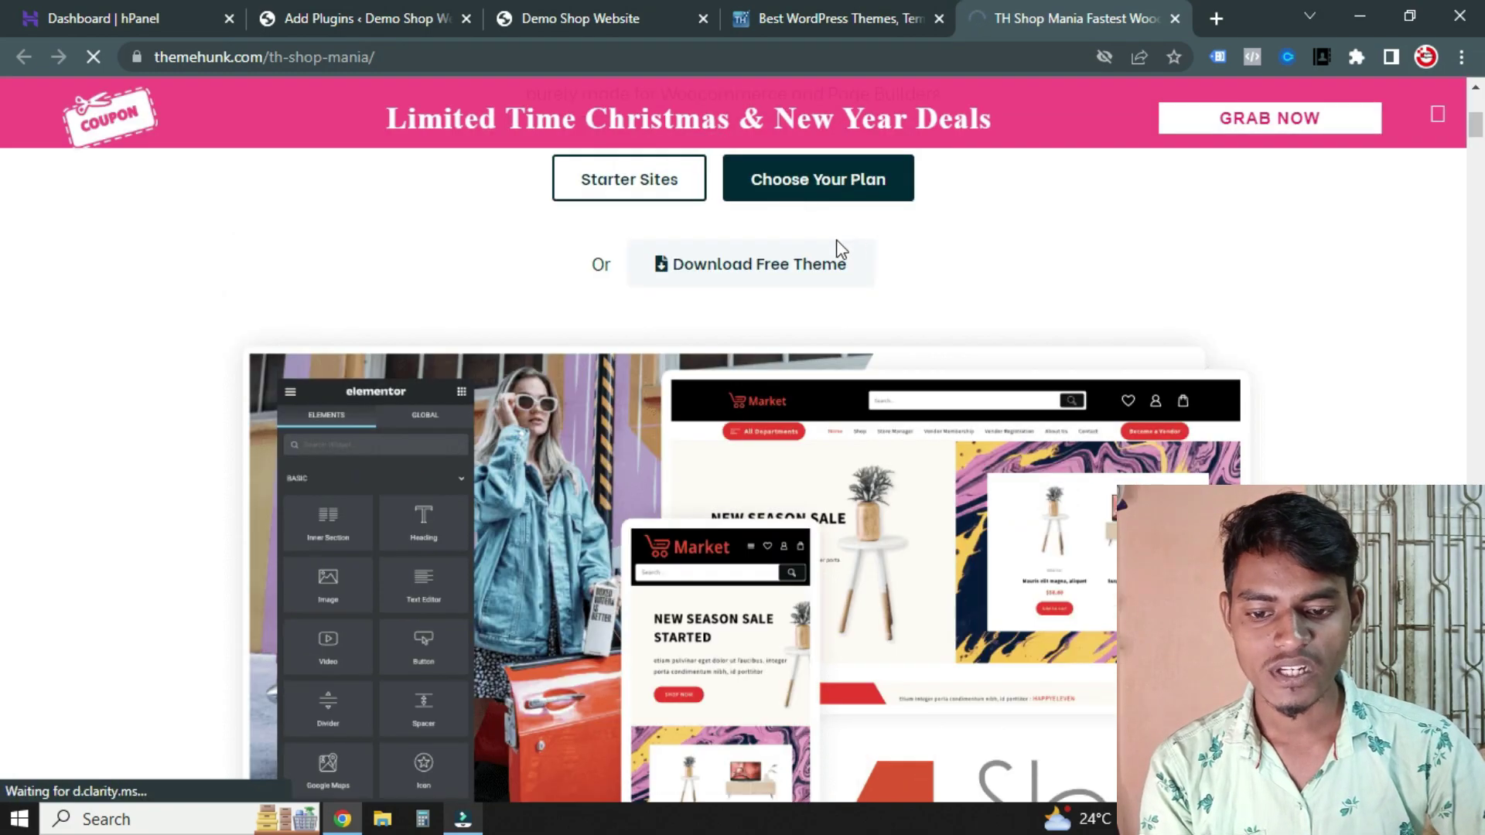
{"action": "left_click", "coordinate": [715, 273]}
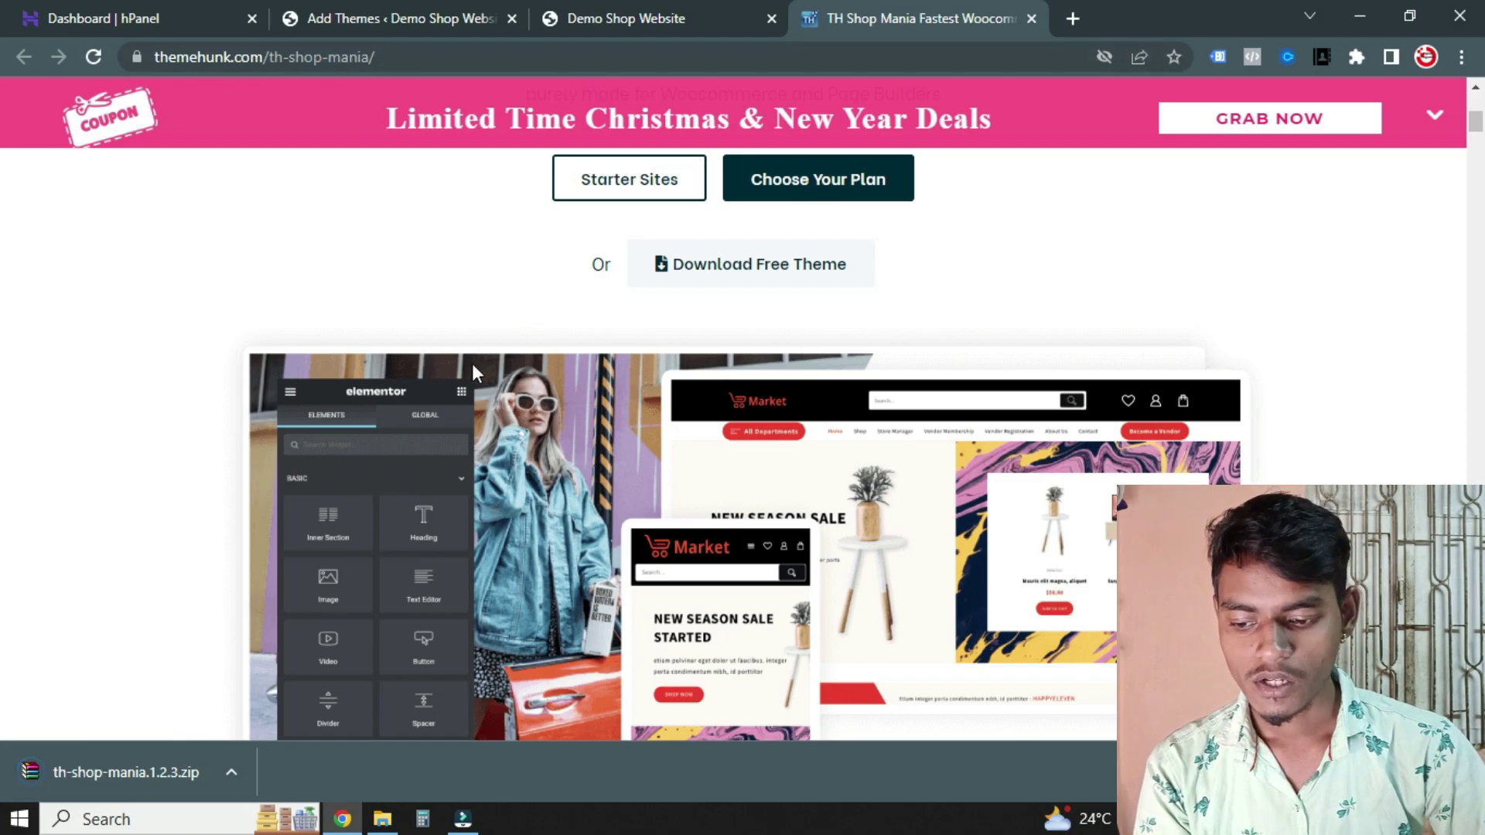
{"action": "key", "text": "ctrl+j"}
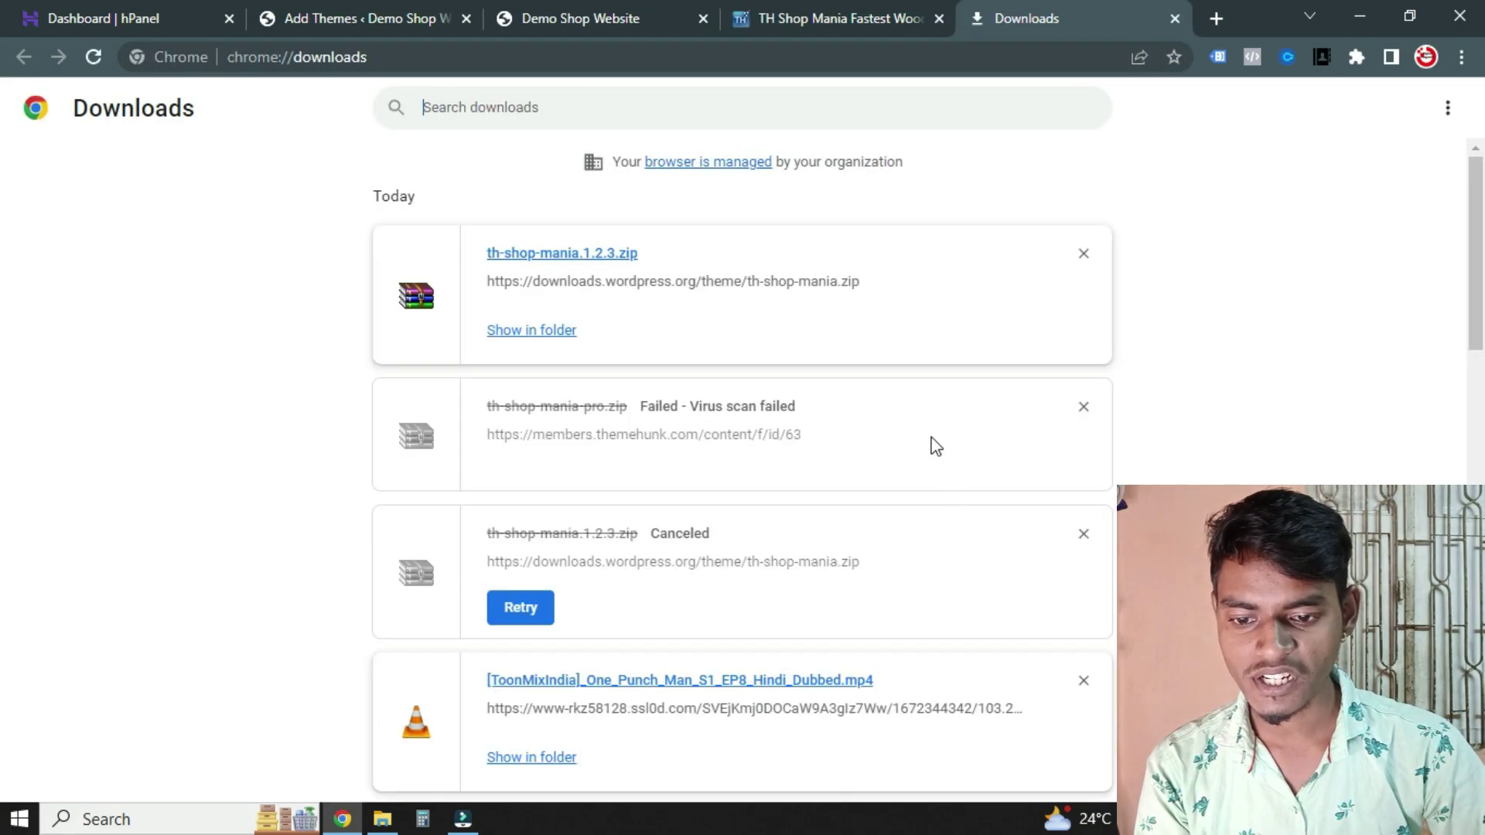
{"action": "left_click", "coordinate": [1174, 18]}
Go to Appearance > Themes in the WordPress admin and start adding a new theme
{"action": "left_click", "coordinate": [417, 15]}
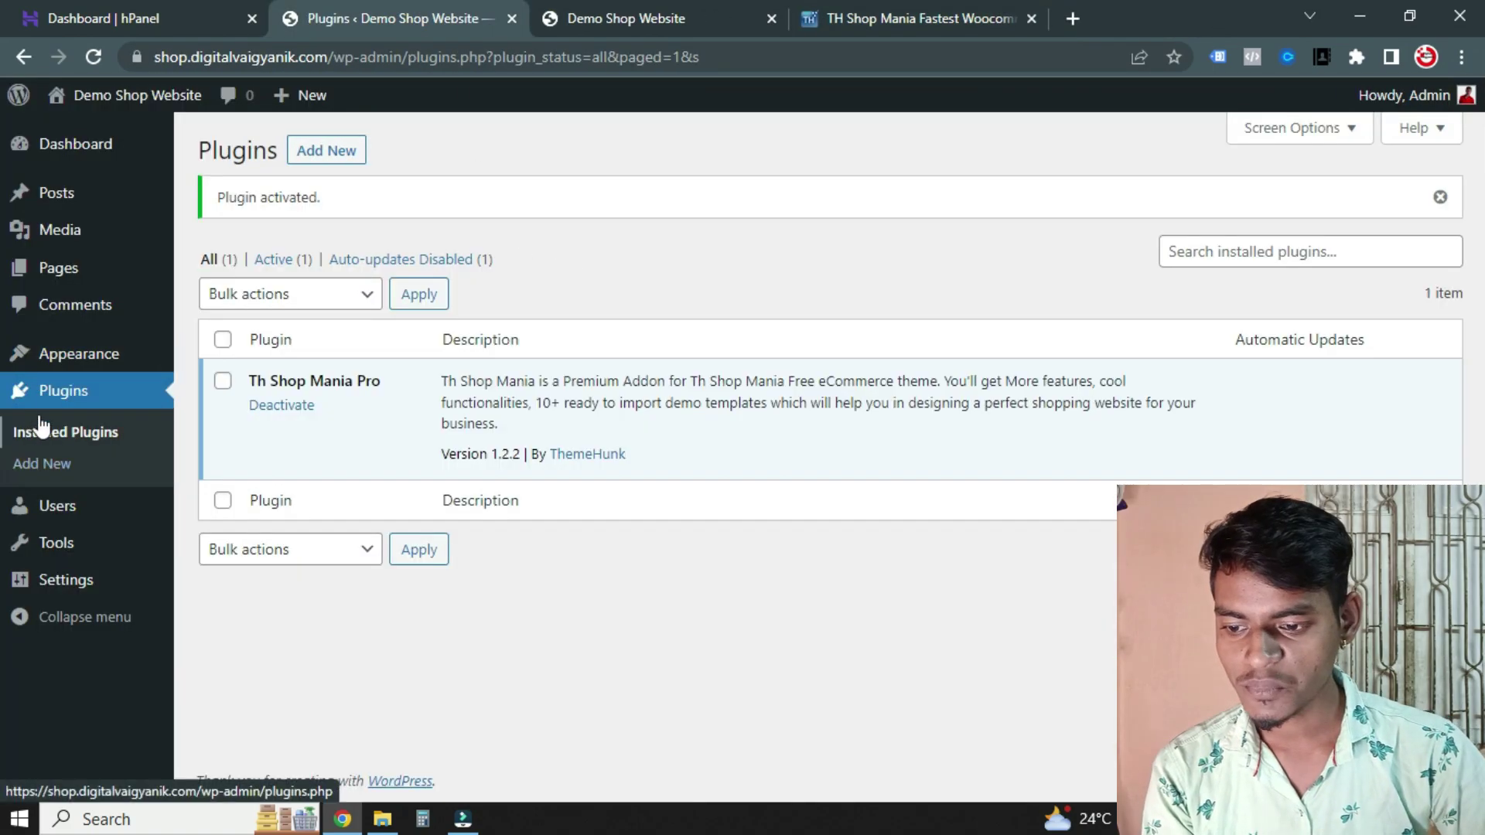
{"action": "mouse_move", "coordinate": [93, 371]}
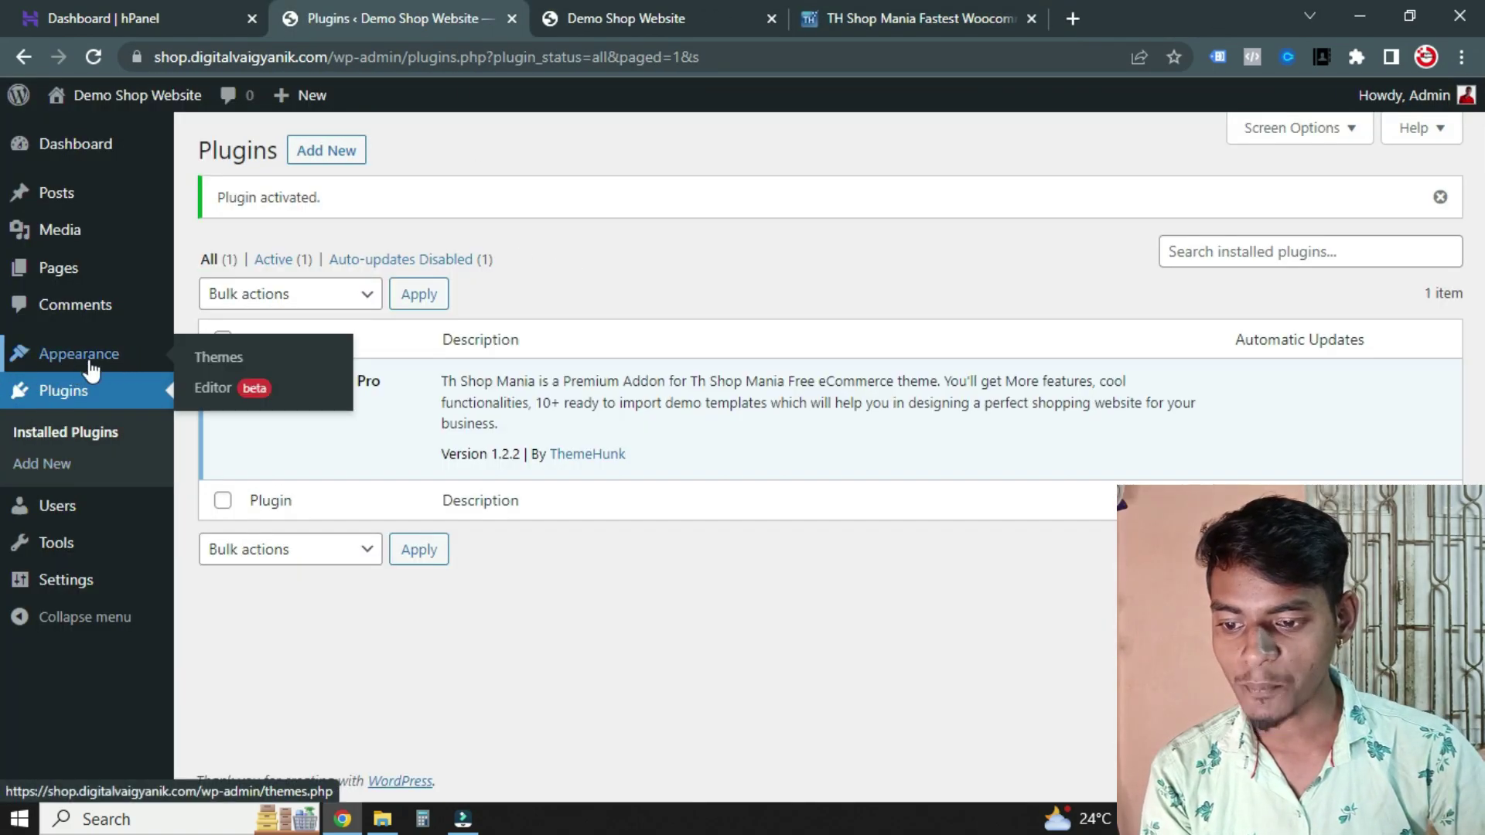
{"action": "left_click", "coordinate": [220, 362]}
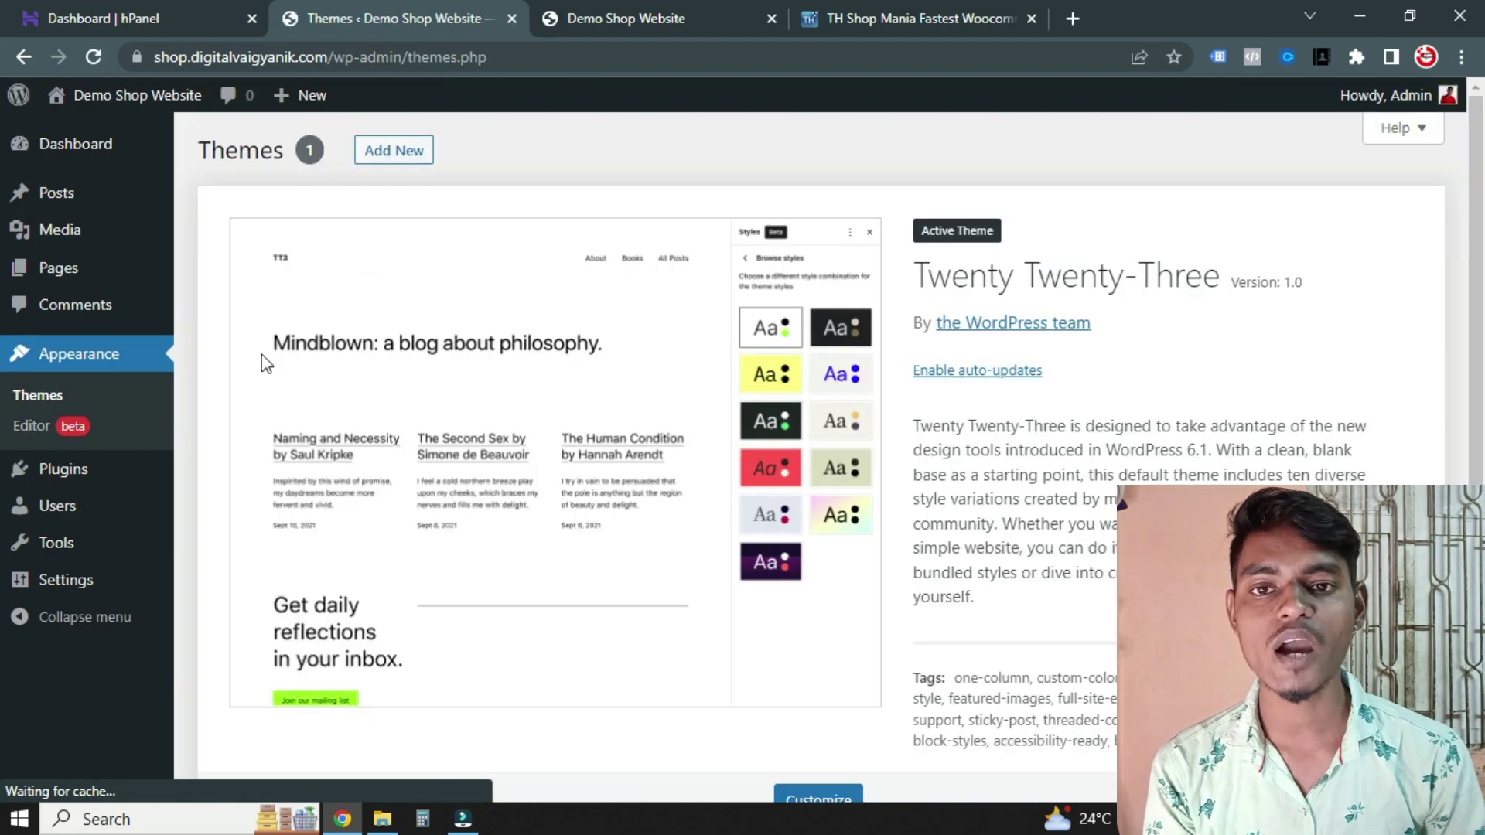
{"action": "scroll", "coordinate": [262, 354], "scroll_direction": "down", "scroll_amount": 1}
{"action": "scroll", "coordinate": [396, 453], "scroll_direction": "up", "scroll_amount": 1}
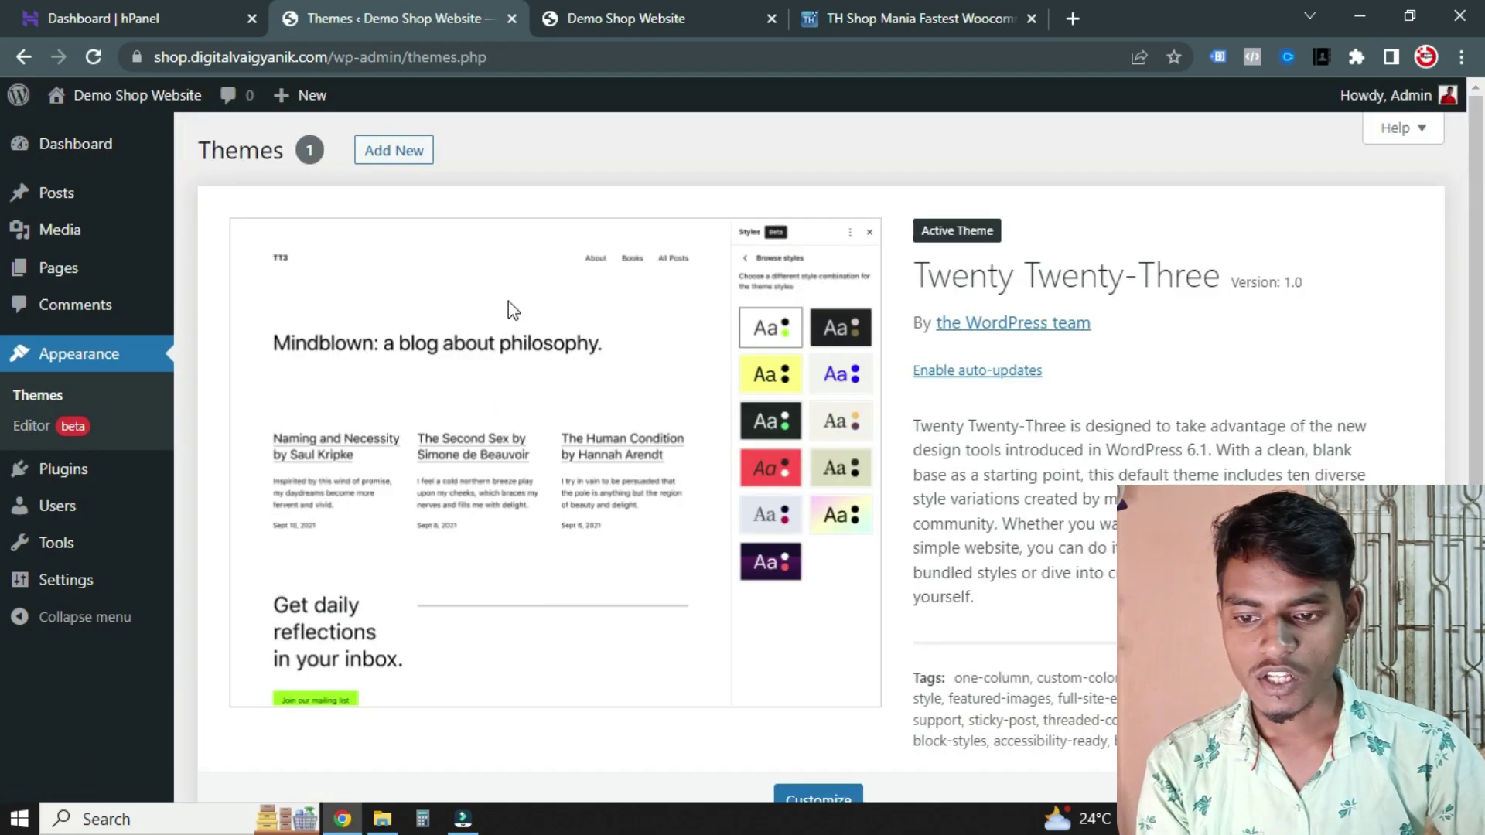
{"action": "left_click", "coordinate": [389, 152]}
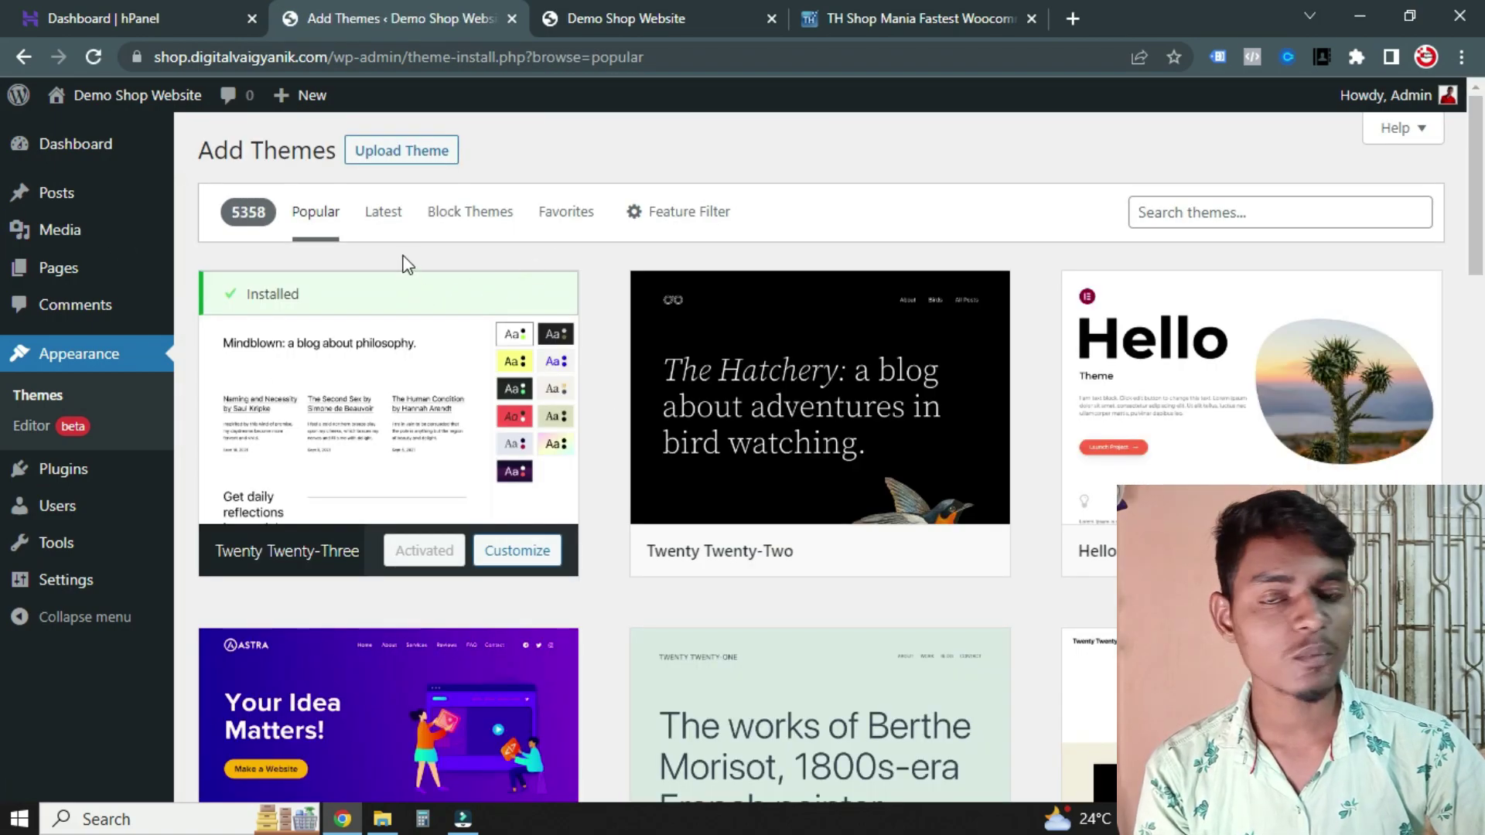
Upload th-shop-mania.1.2.3.zip from the Downloads folder and install it
{"action": "left_click", "coordinate": [371, 154]}
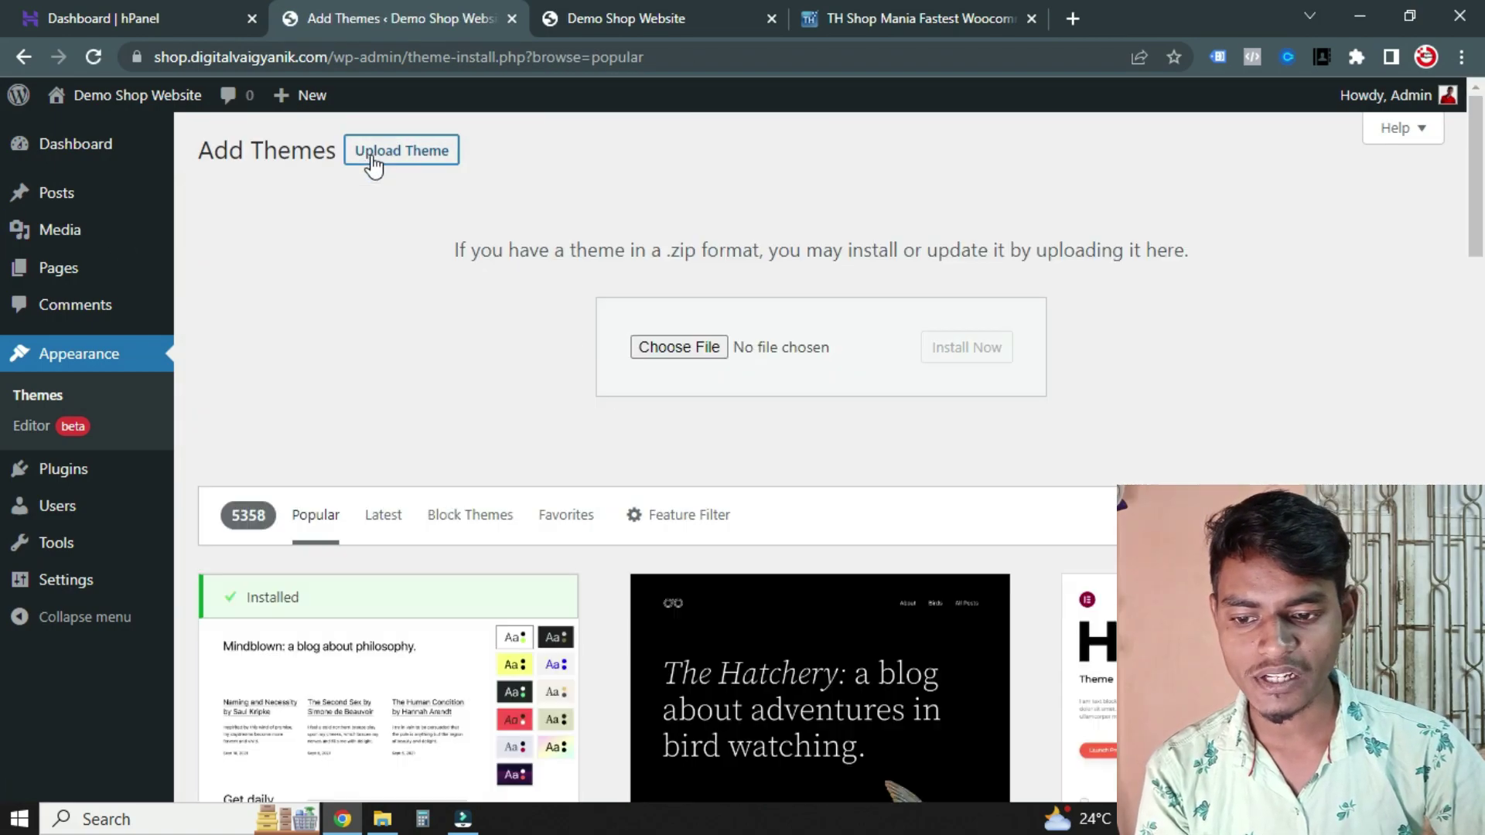
{"action": "left_click", "coordinate": [681, 347]}
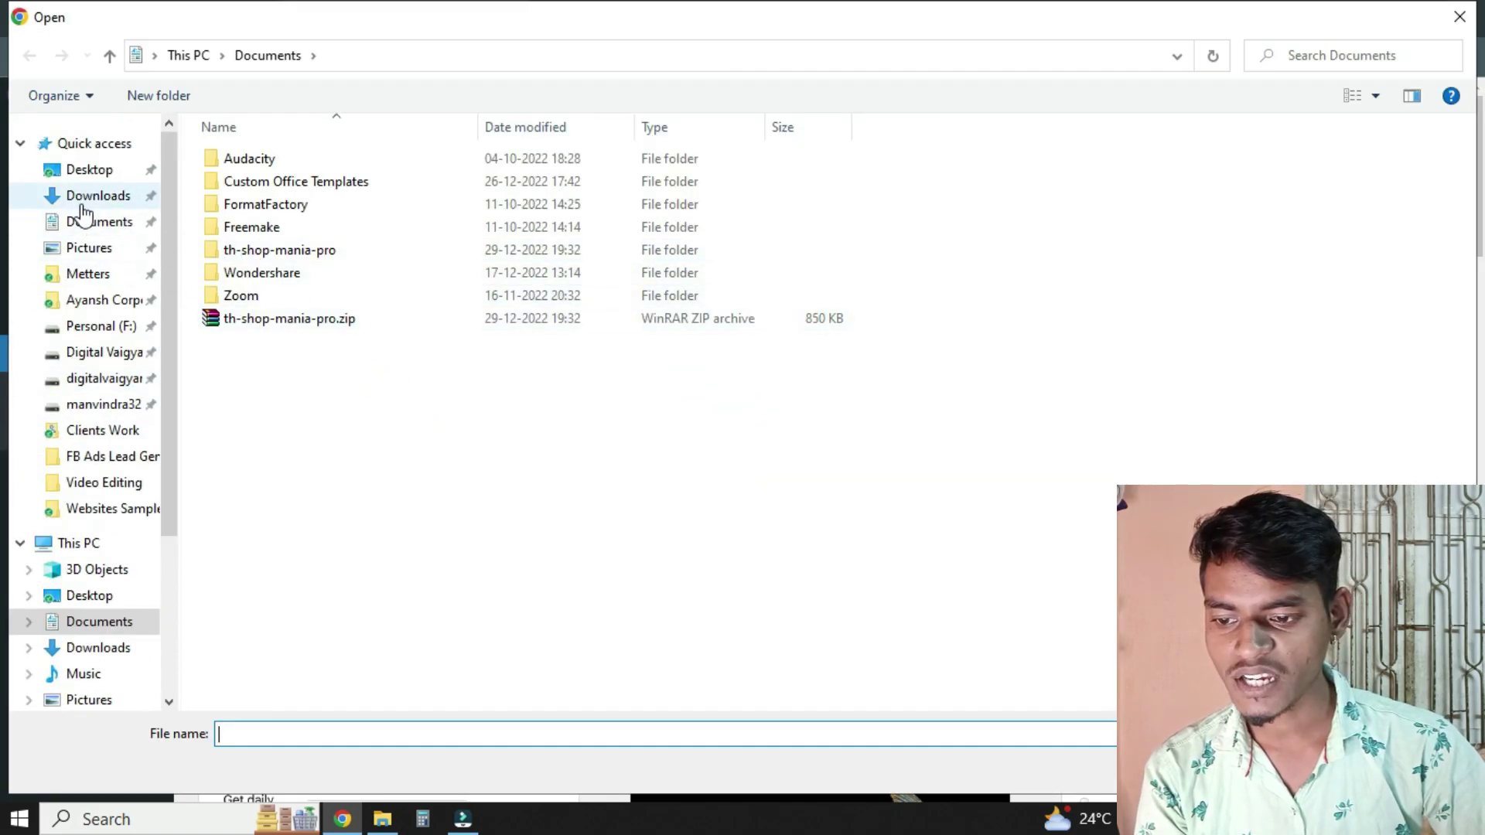
{"action": "left_click", "coordinate": [80, 198]}
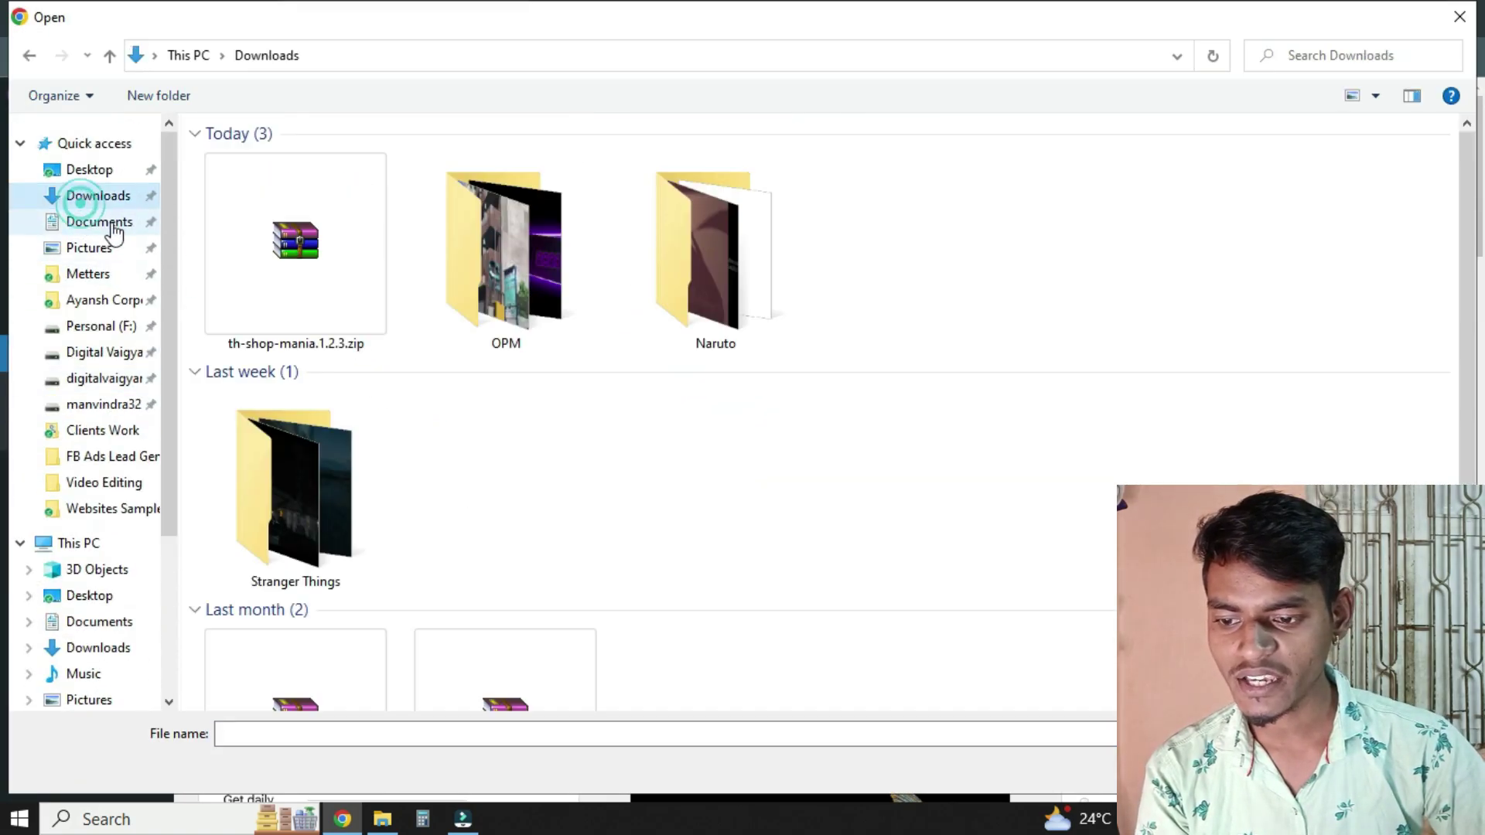
{"action": "double_click", "coordinate": [276, 262]}
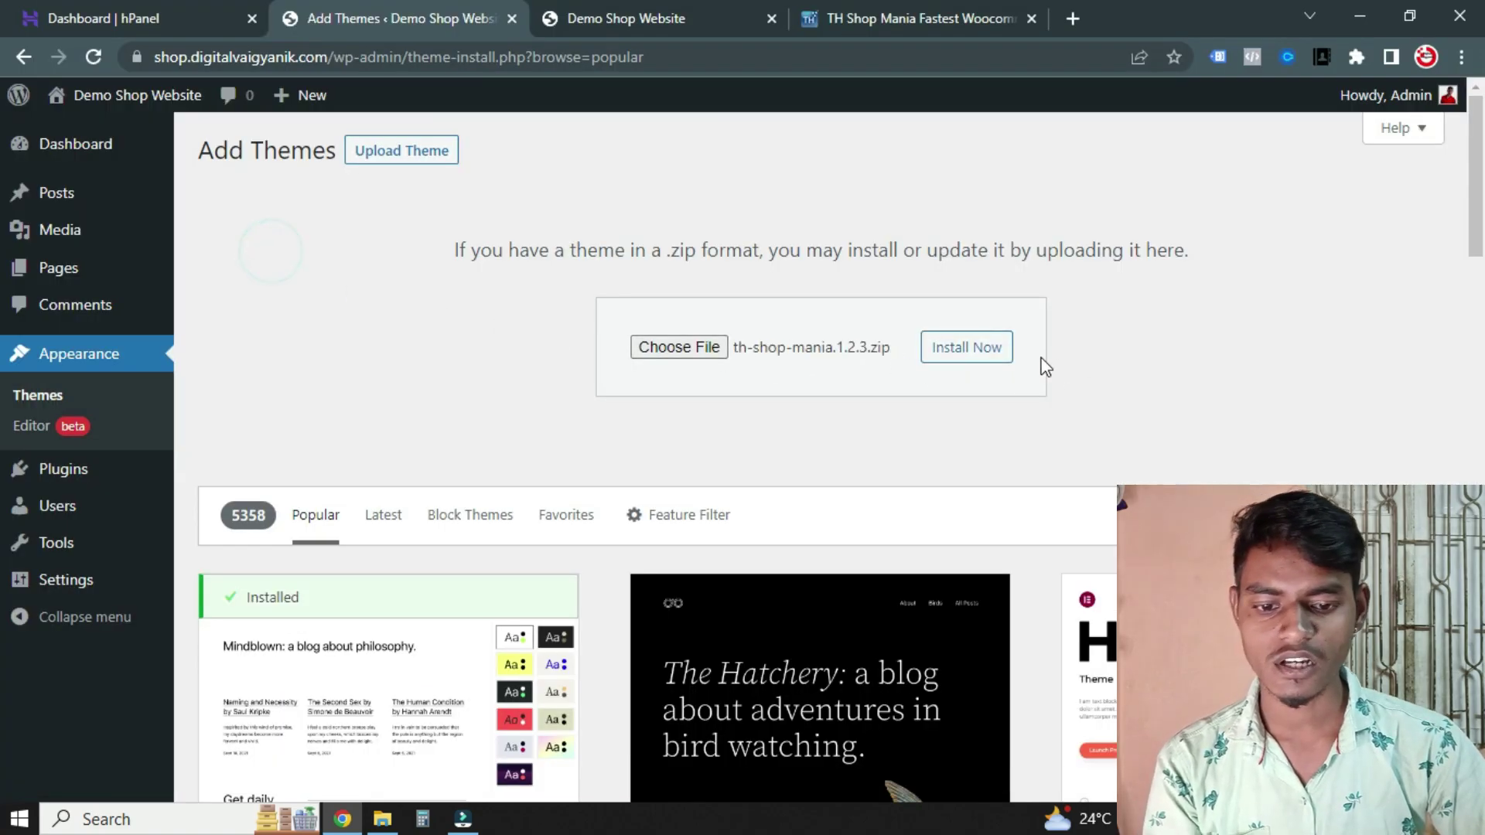
{"action": "left_click", "coordinate": [965, 360]}
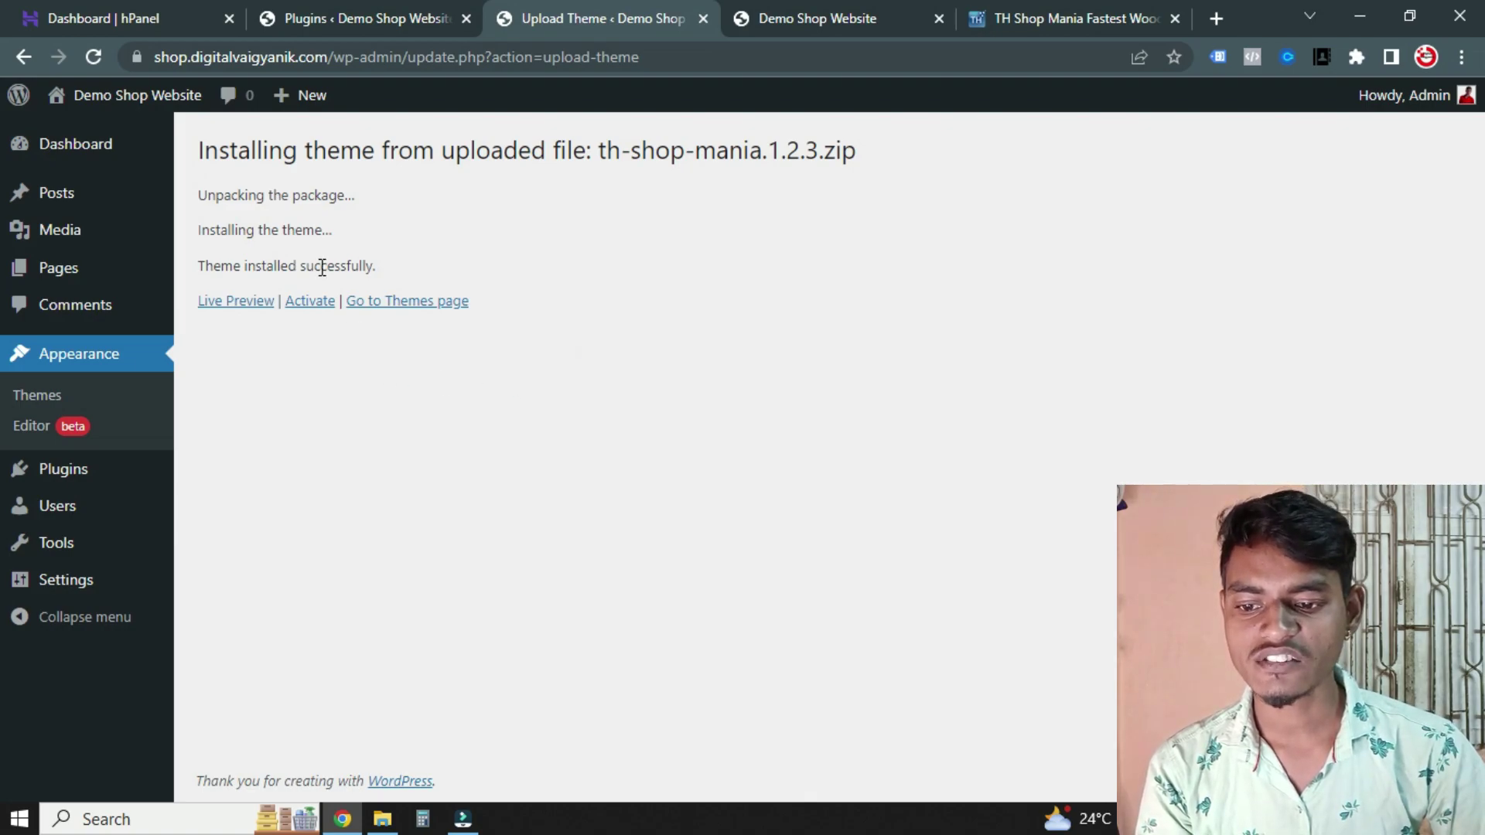
{"action": "left_click_drag", "start_coordinate": [243, 164], "coordinate": [653, 275]}
{"action": "left_click", "coordinate": [653, 275]}
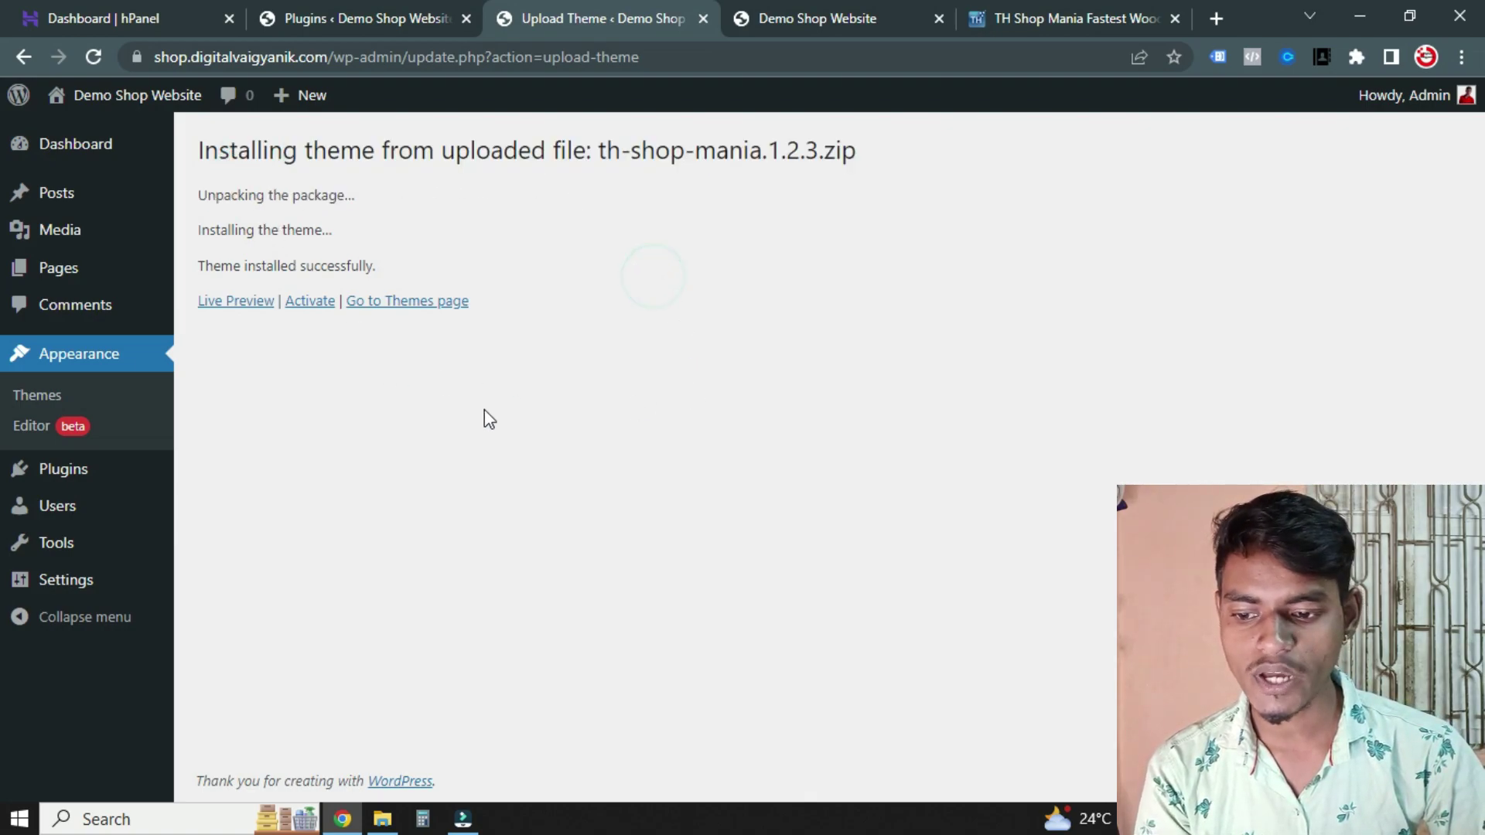
Activate the newly installed TH Shop Mania theme
{"action": "left_click", "coordinate": [316, 308]}
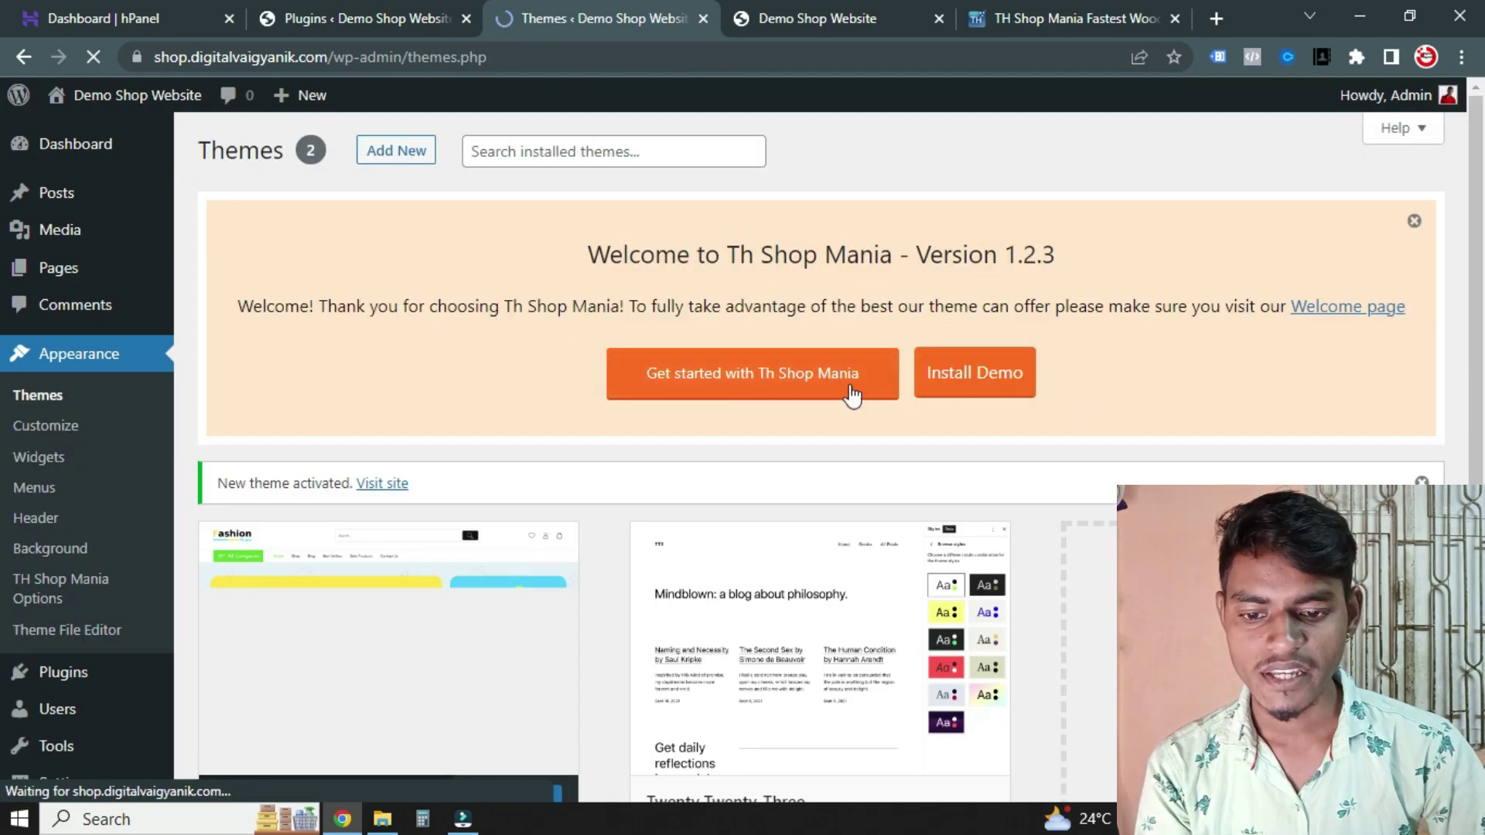
{"action": "scroll", "coordinate": [905, 366], "scroll_direction": "down", "scroll_amount": 2}
{"action": "scroll", "coordinate": [590, 564], "scroll_direction": "up", "scroll_amount": 2}
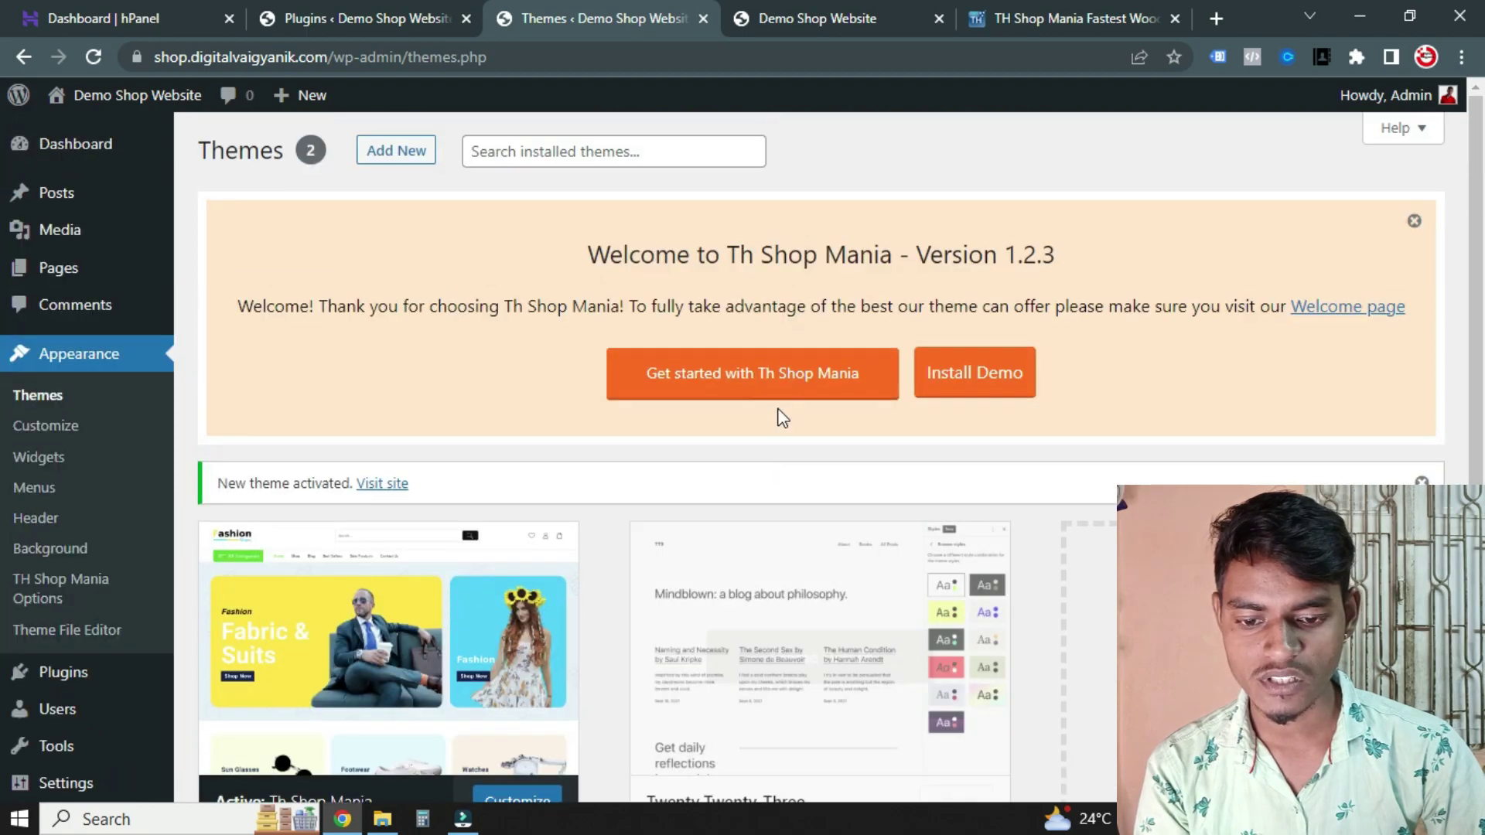
{"action": "scroll", "coordinate": [457, 524], "scroll_direction": "down", "scroll_amount": 1}
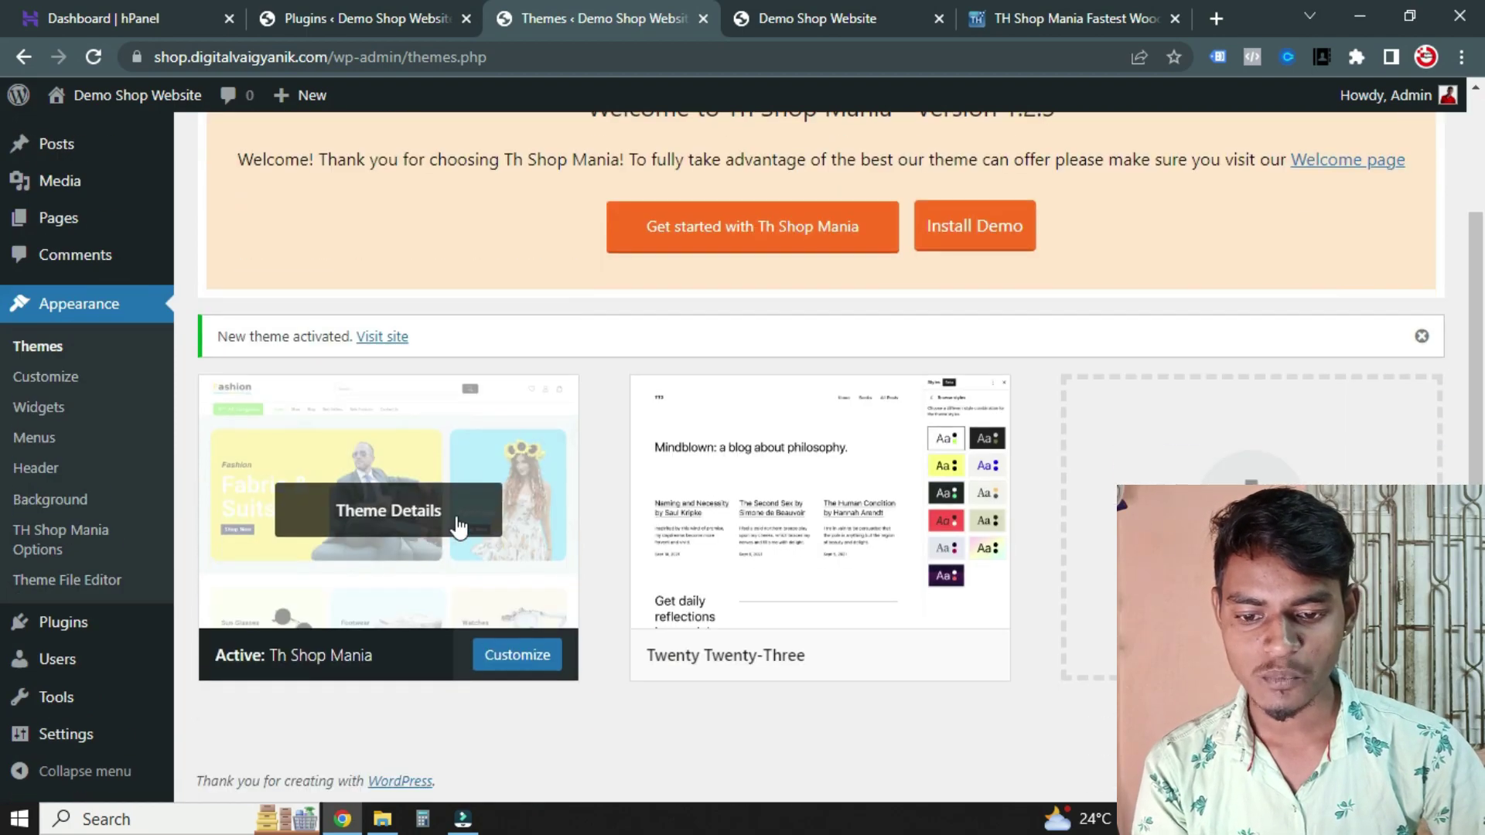
{"action": "scroll", "coordinate": [1327, 369], "scroll_direction": "up", "scroll_amount": 1}
{"action": "scroll", "coordinate": [1170, 385], "scroll_direction": "down", "scroll_amount": 2}
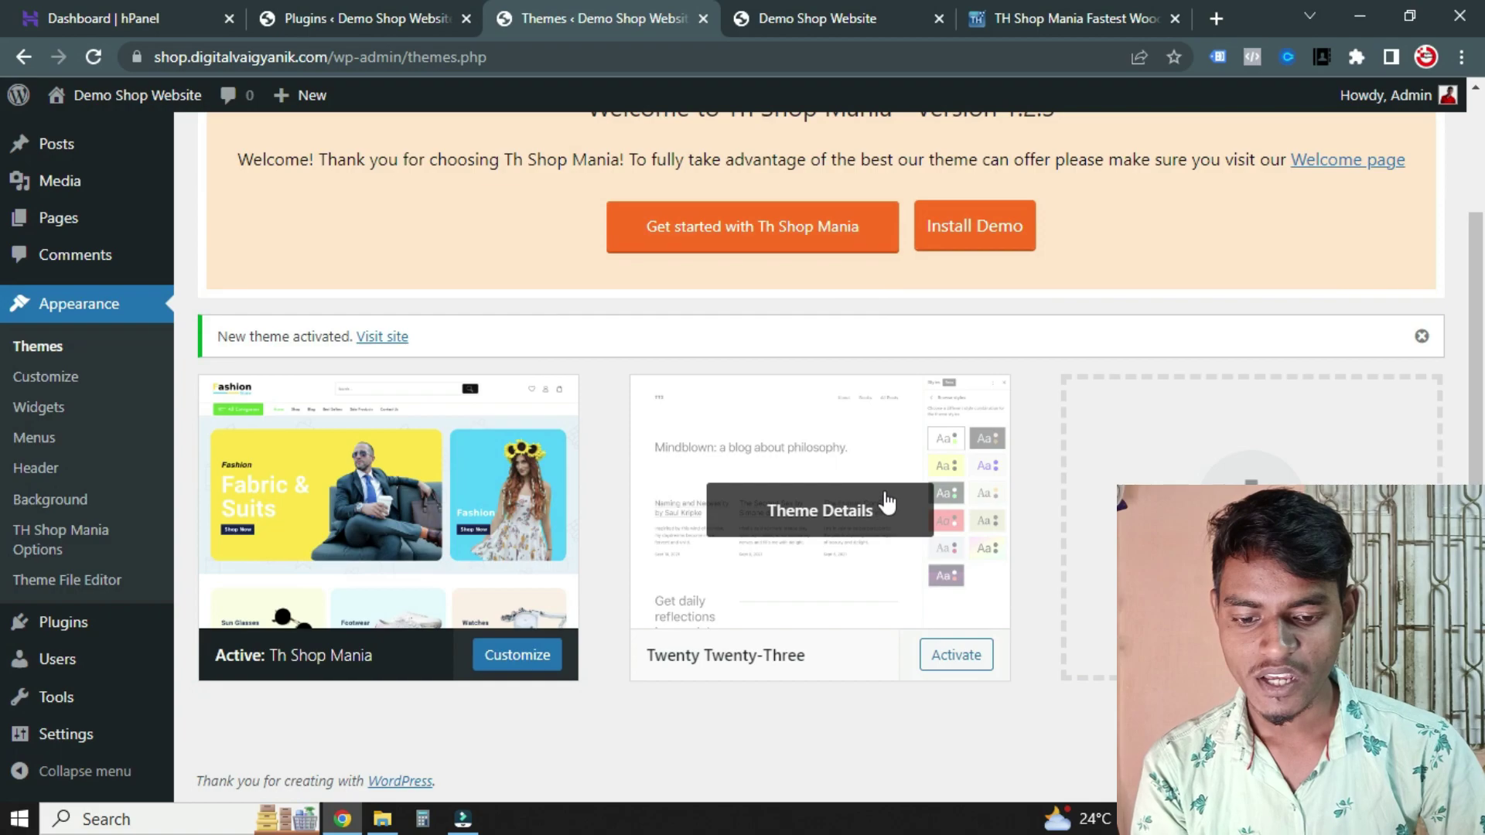
Delete the Twenty Twenty-Three theme from its Theme Details and confirm
{"action": "left_click", "coordinate": [834, 526]}
{"action": "scroll", "coordinate": [777, 479], "scroll_direction": "down", "scroll_amount": 1}
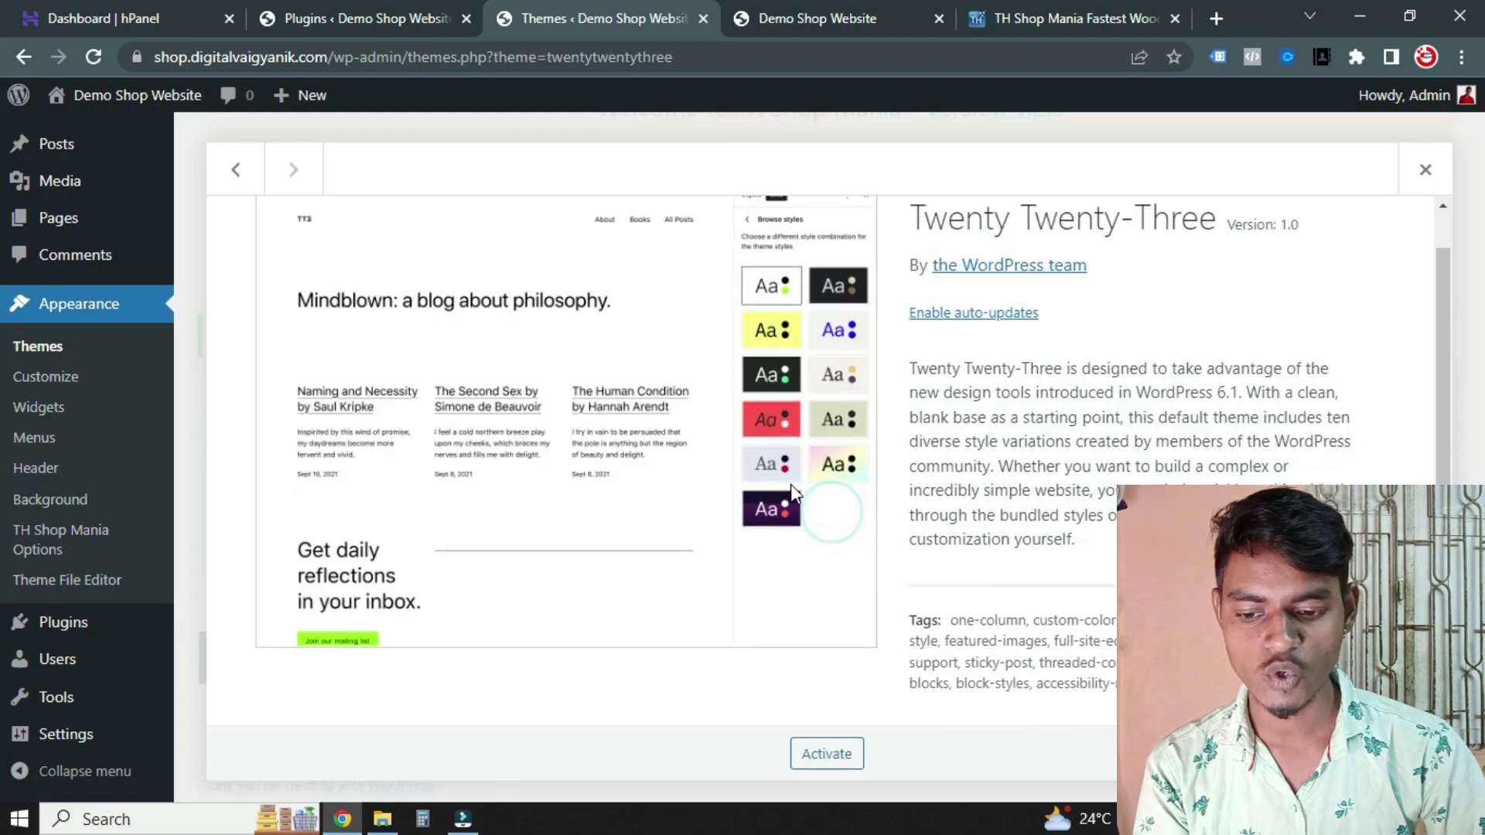
{"action": "left_click", "coordinate": [1408, 754]}
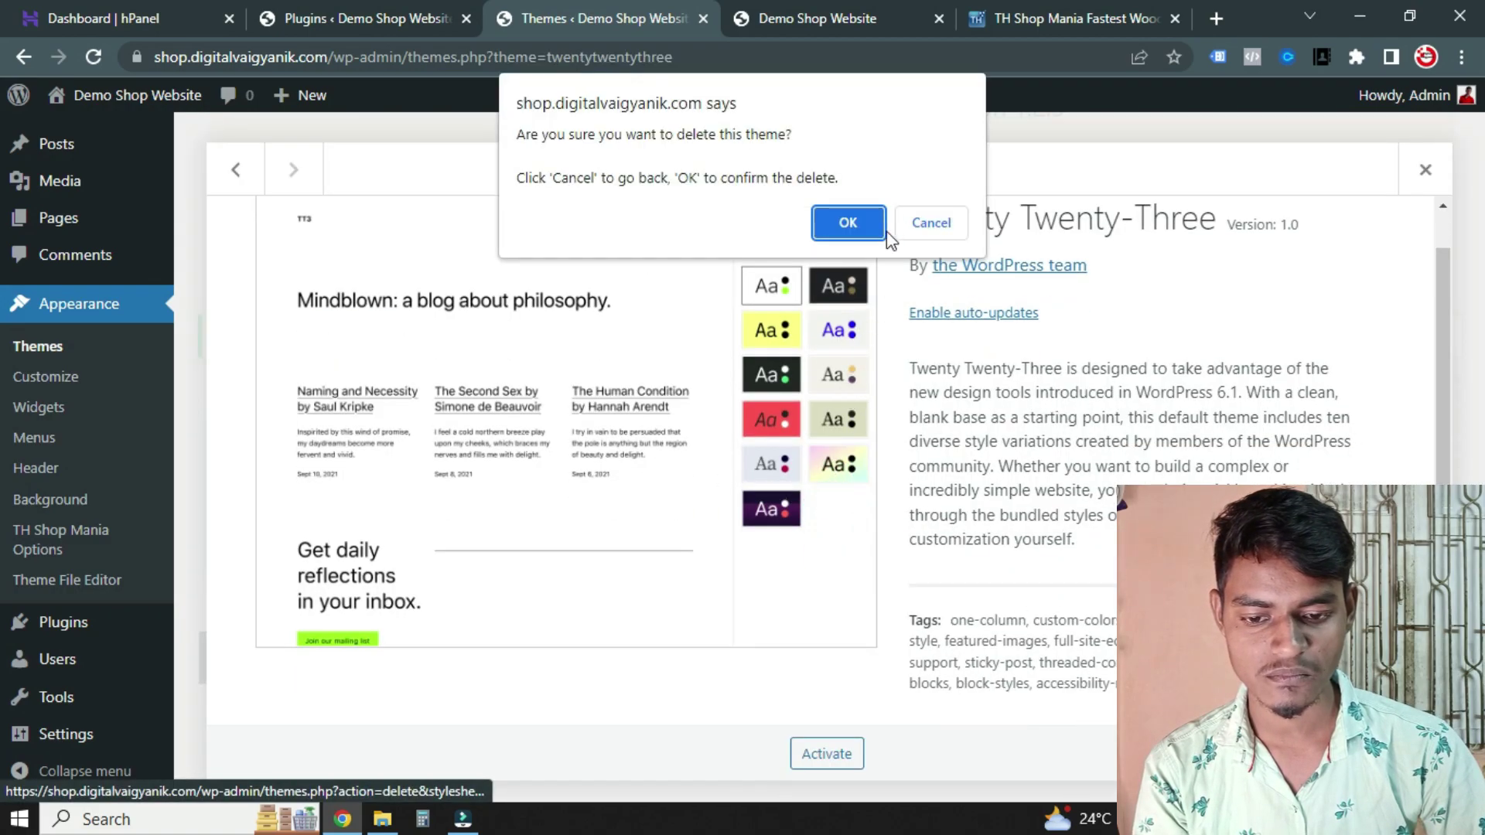
{"action": "left_click", "coordinate": [845, 223]}
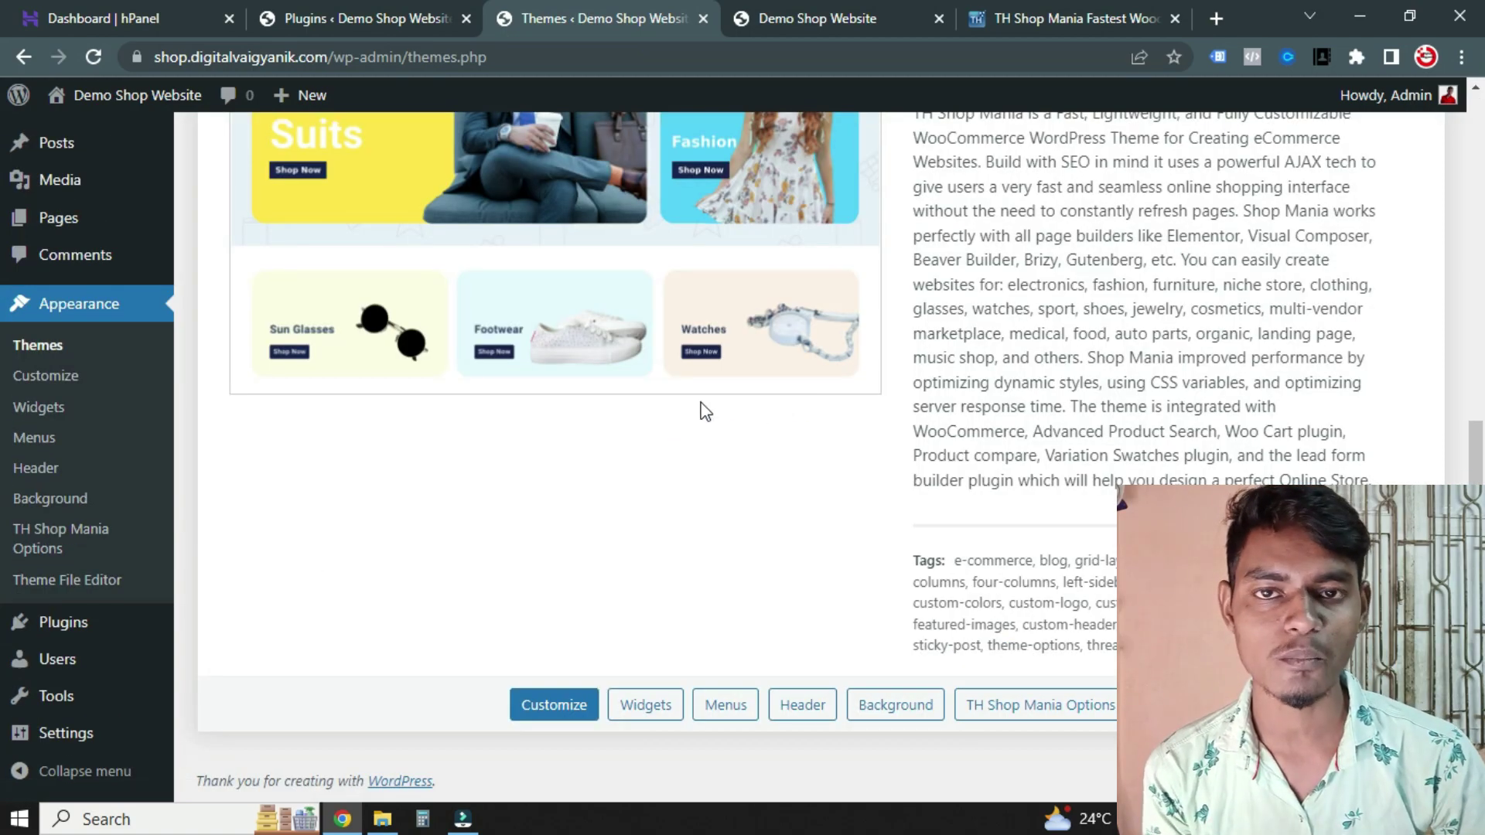
{"action": "scroll", "coordinate": [700, 410], "scroll_direction": "up", "scroll_amount": 8}
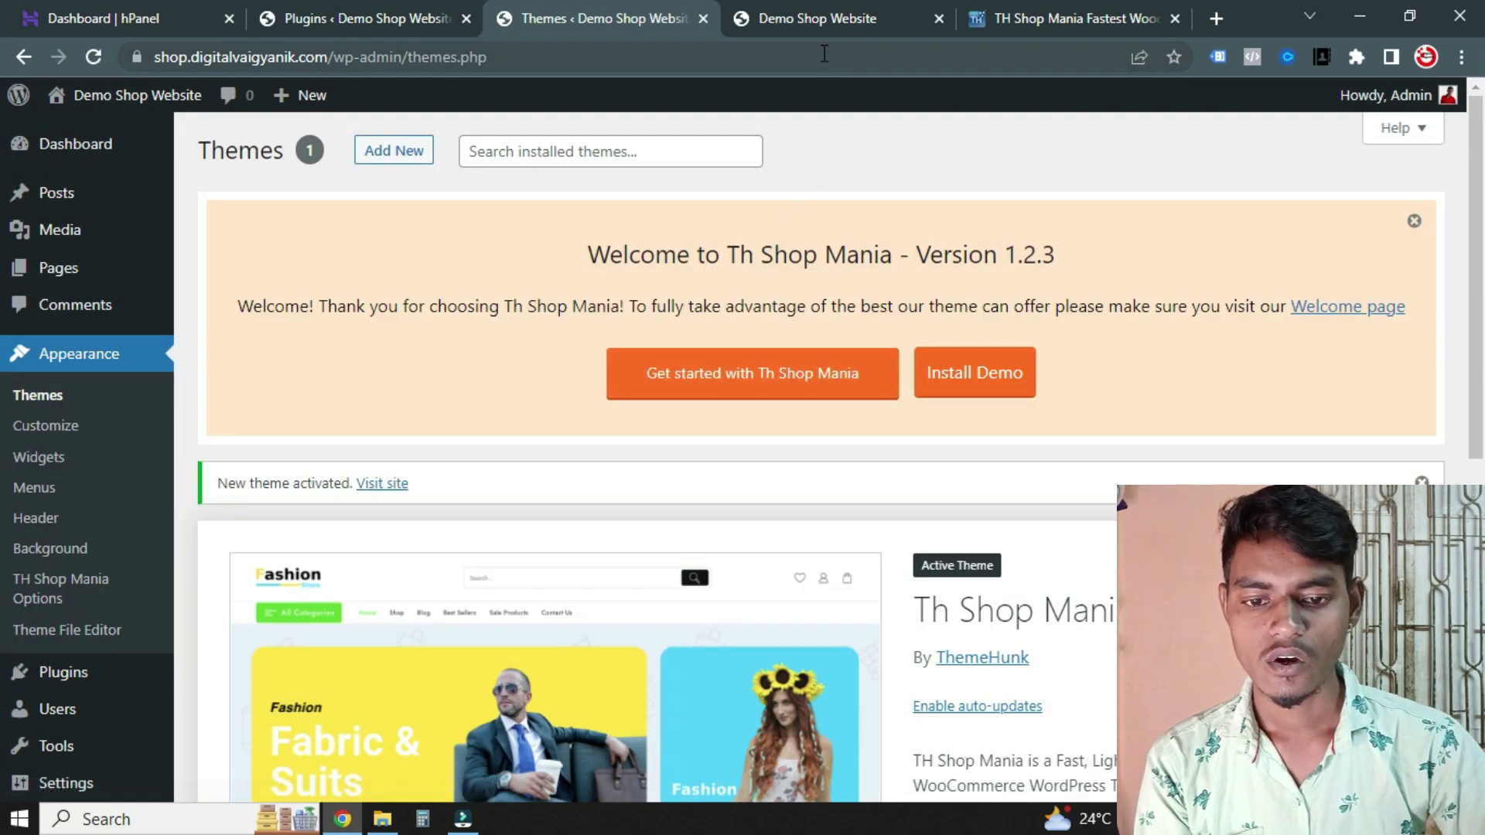
Reload the Demo Shop Website tab and scroll its Home page in the TH Shop Mania layout
{"action": "left_click", "coordinate": [816, 19]}
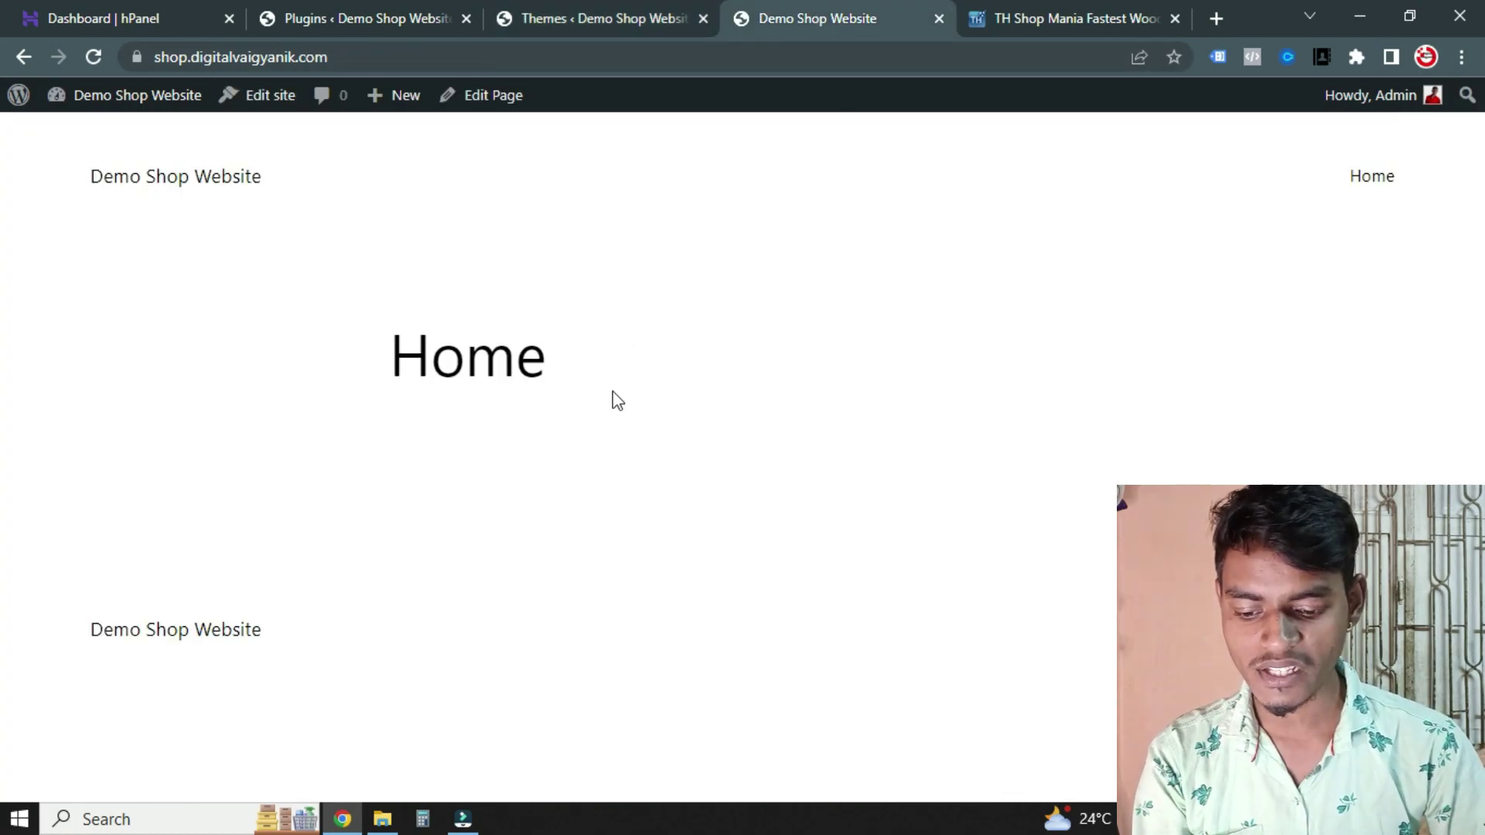
{"action": "key", "text": "F5"}
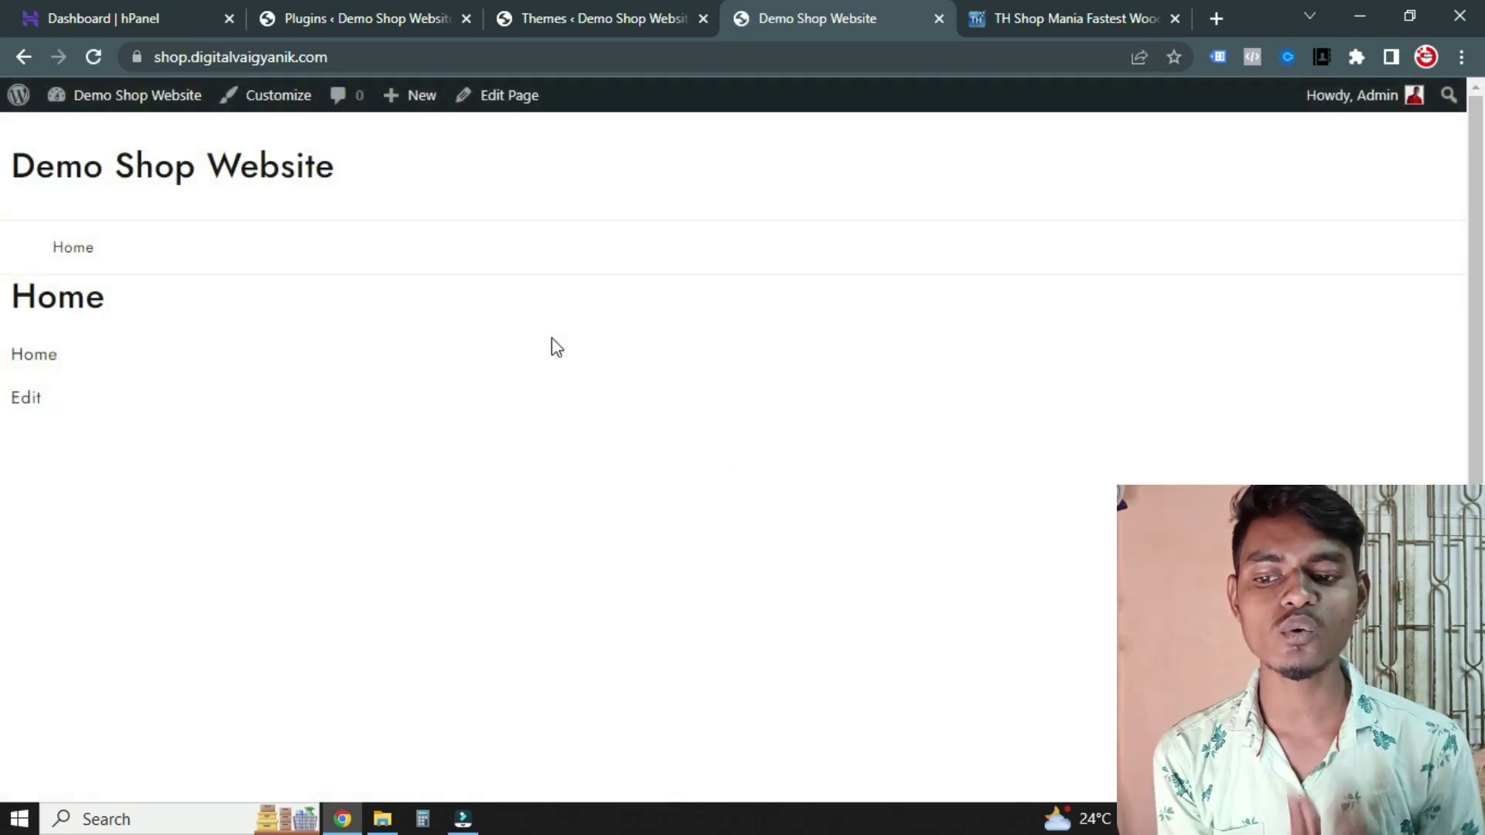
{"action": "scroll", "coordinate": [116, 425], "scroll_direction": "down", "scroll_amount": 2}
{"action": "scroll", "coordinate": [196, 437], "scroll_direction": "up", "scroll_amount": 2}
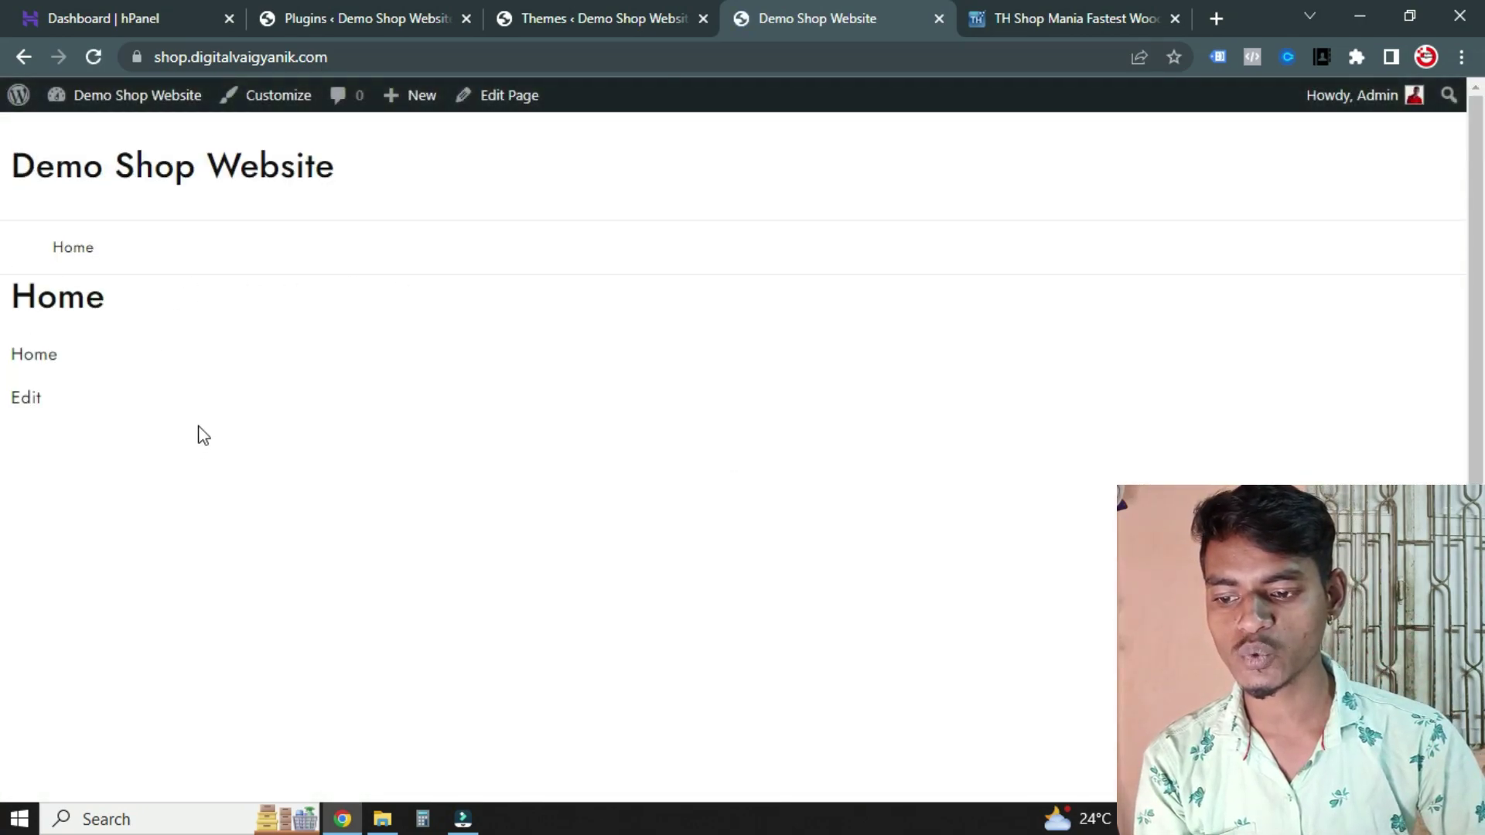
{"action": "scroll", "coordinate": [425, 341], "scroll_direction": "down", "scroll_amount": 2}
{"action": "scroll", "coordinate": [424, 342], "scroll_direction": "up", "scroll_amount": 2}
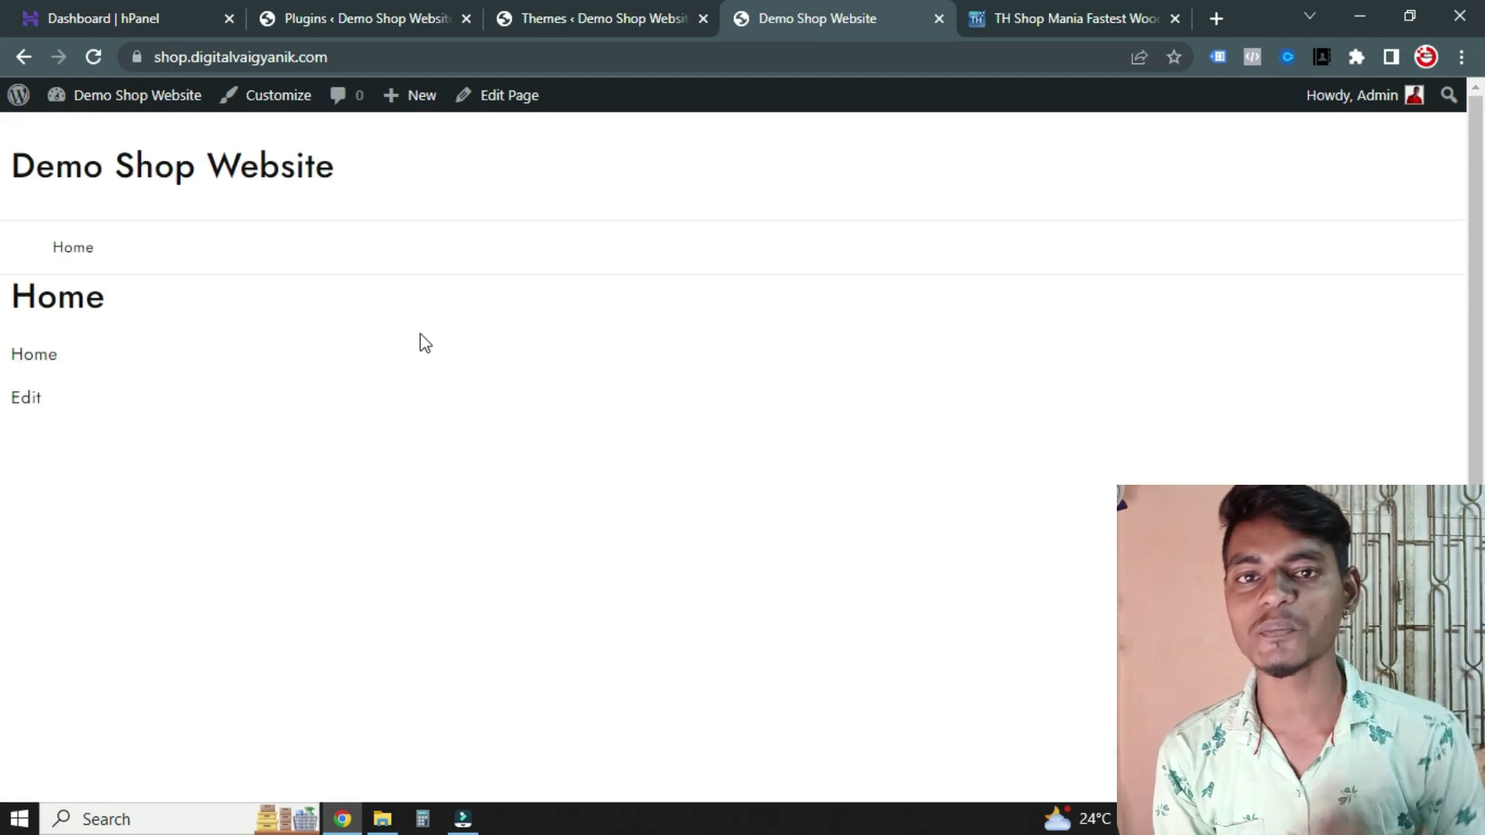
Open Plugins > Add New, then cancel the duplicate theme zip download on the ThemeHunk tab
{"action": "left_click", "coordinate": [596, 20]}
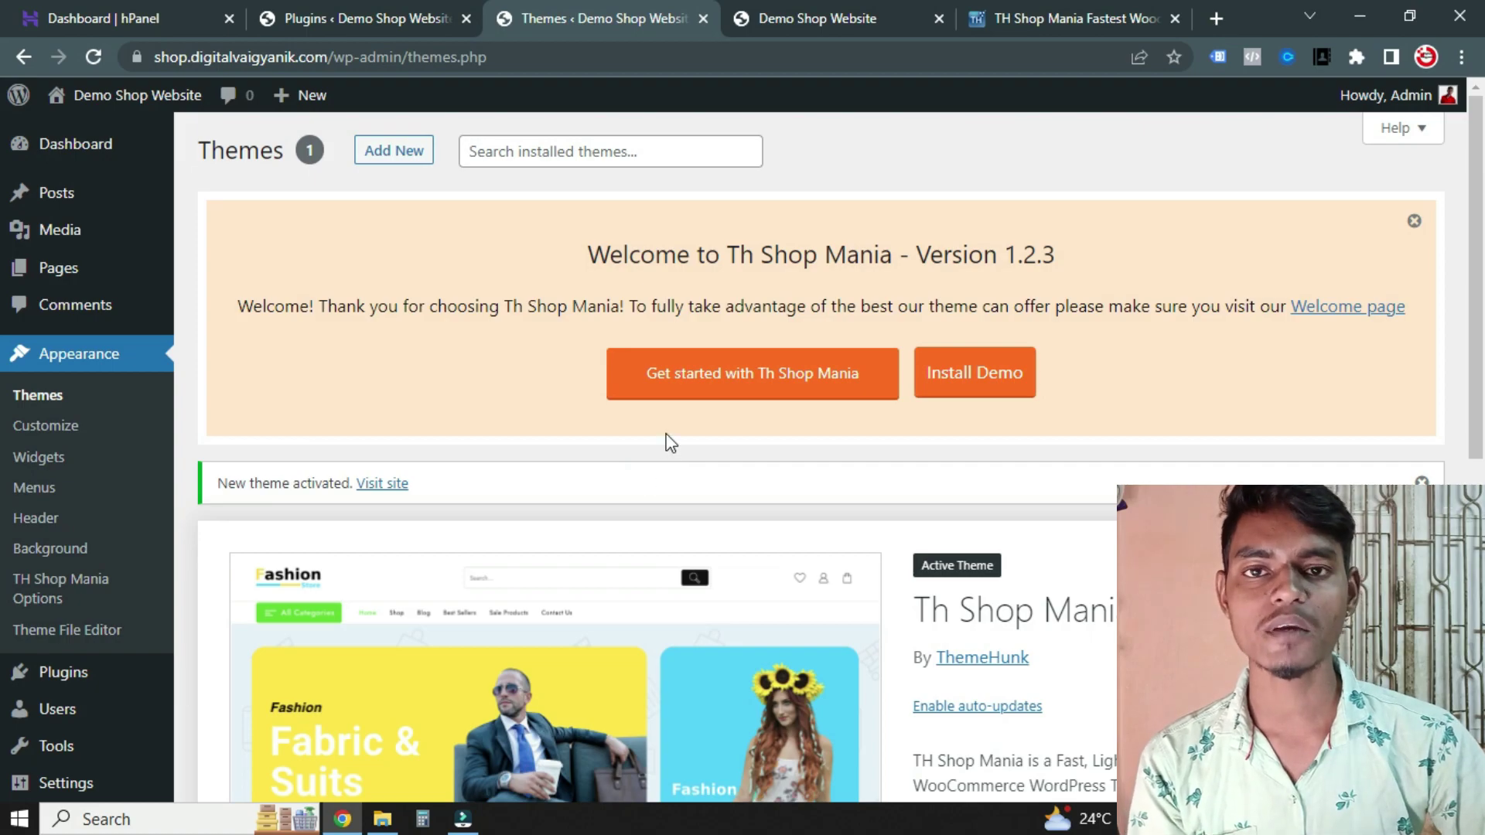
{"action": "left_click", "coordinate": [259, 435]}
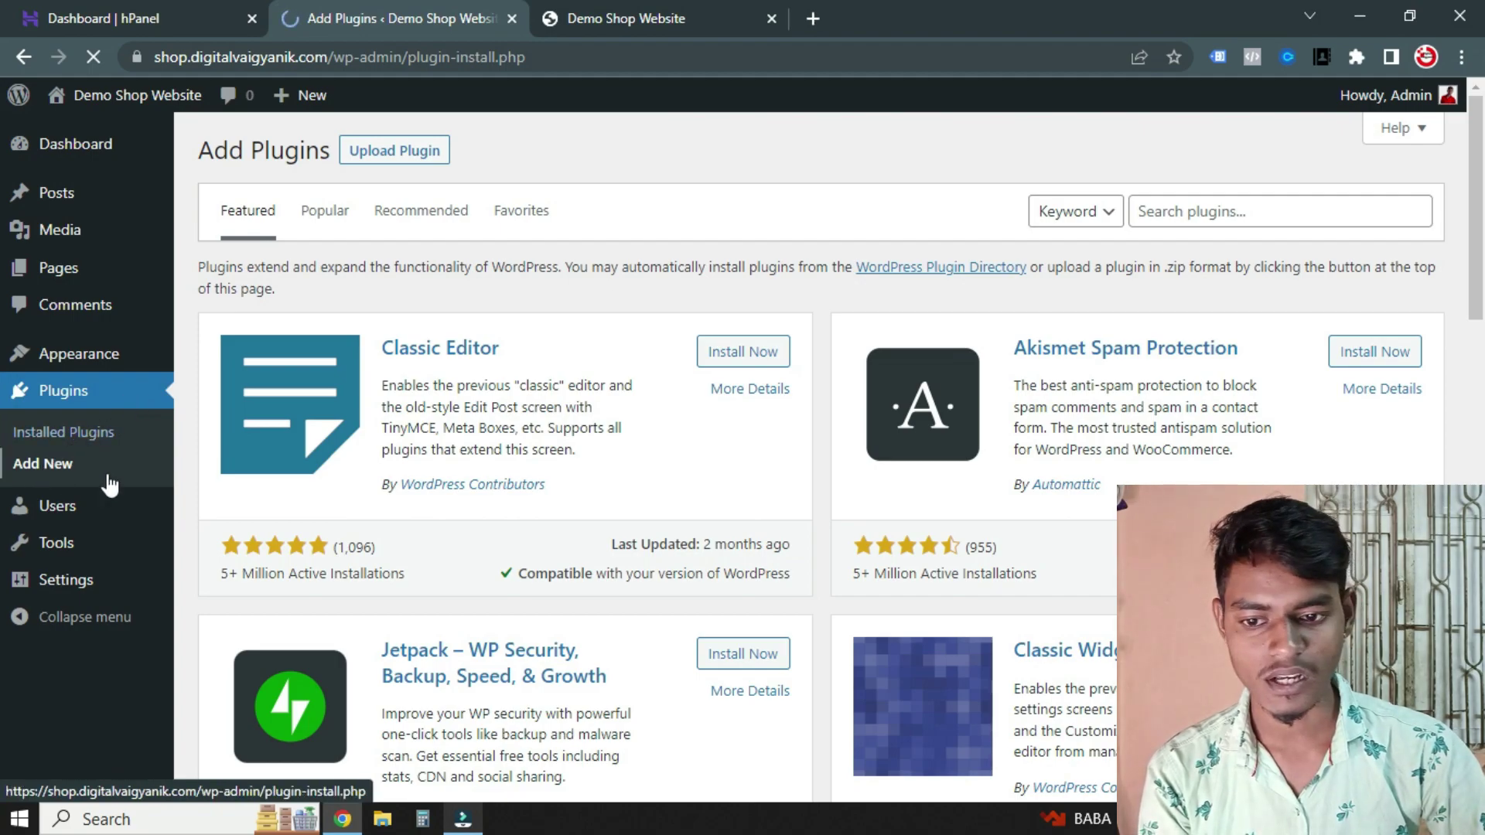
{"action": "left_click", "coordinate": [722, 6]}
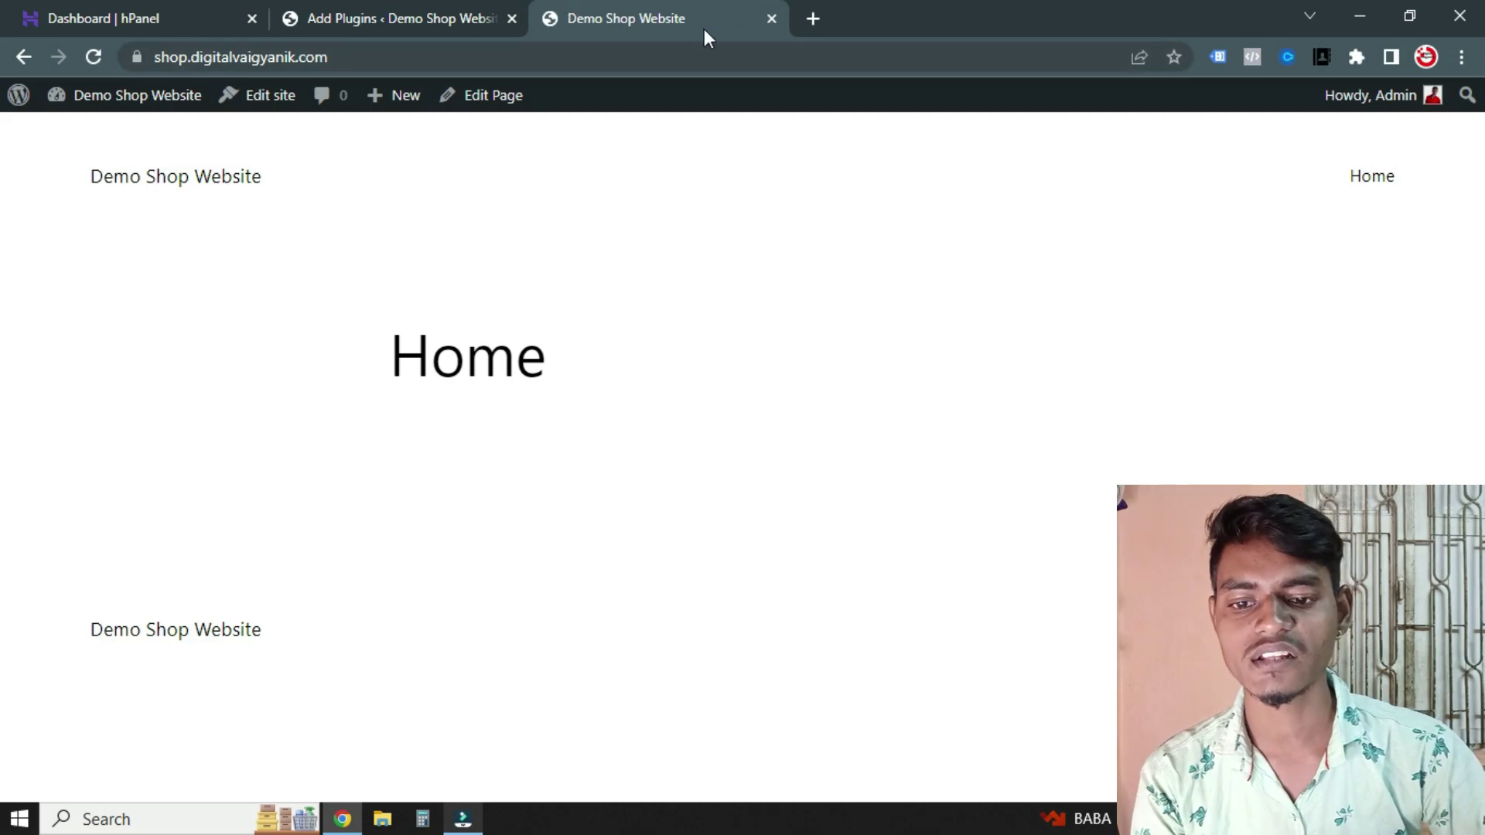
{"action": "left_click", "coordinate": [809, 20]}
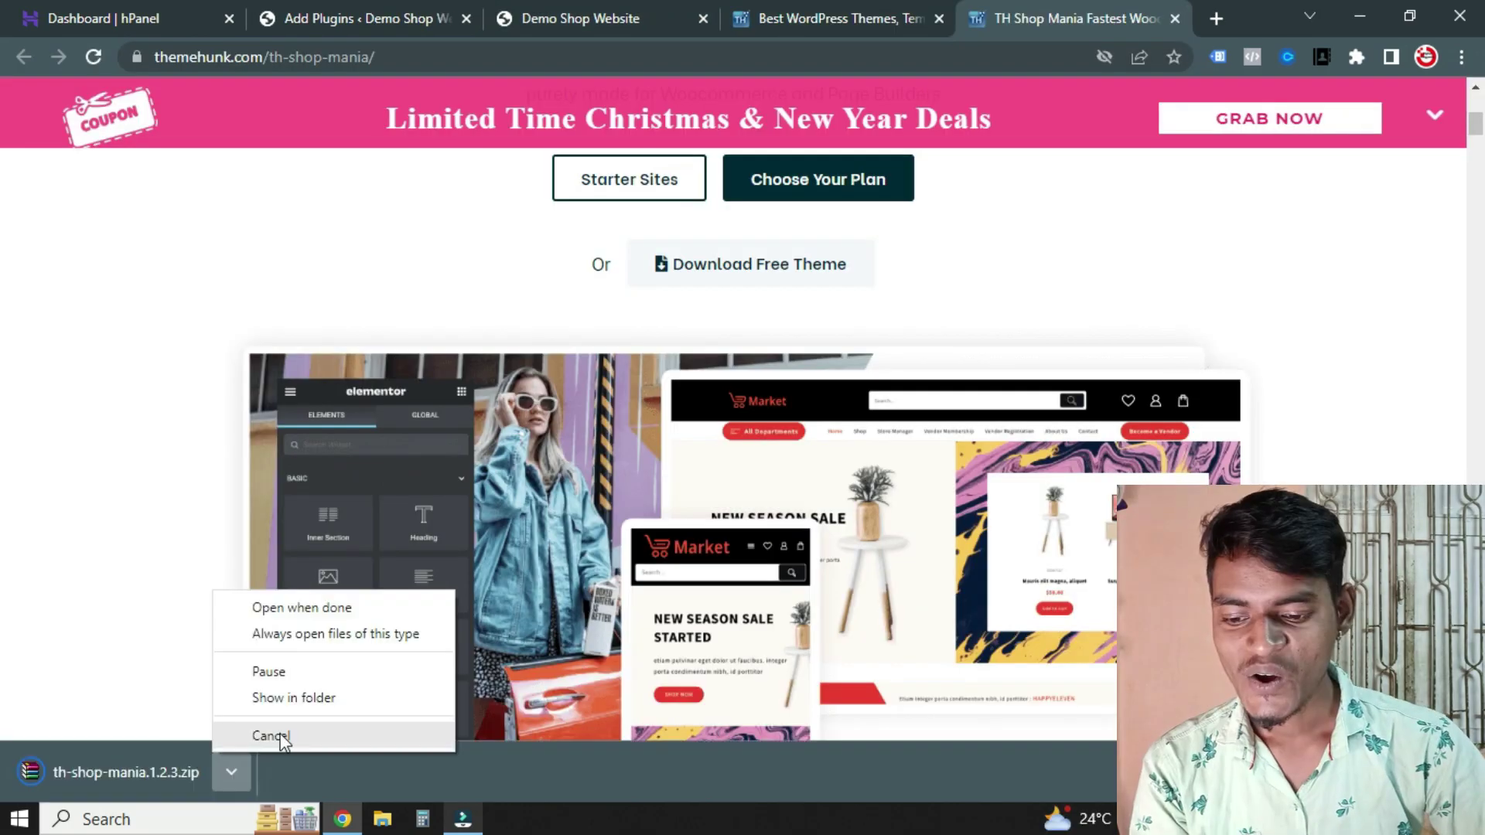
{"action": "left_click", "coordinate": [280, 735]}
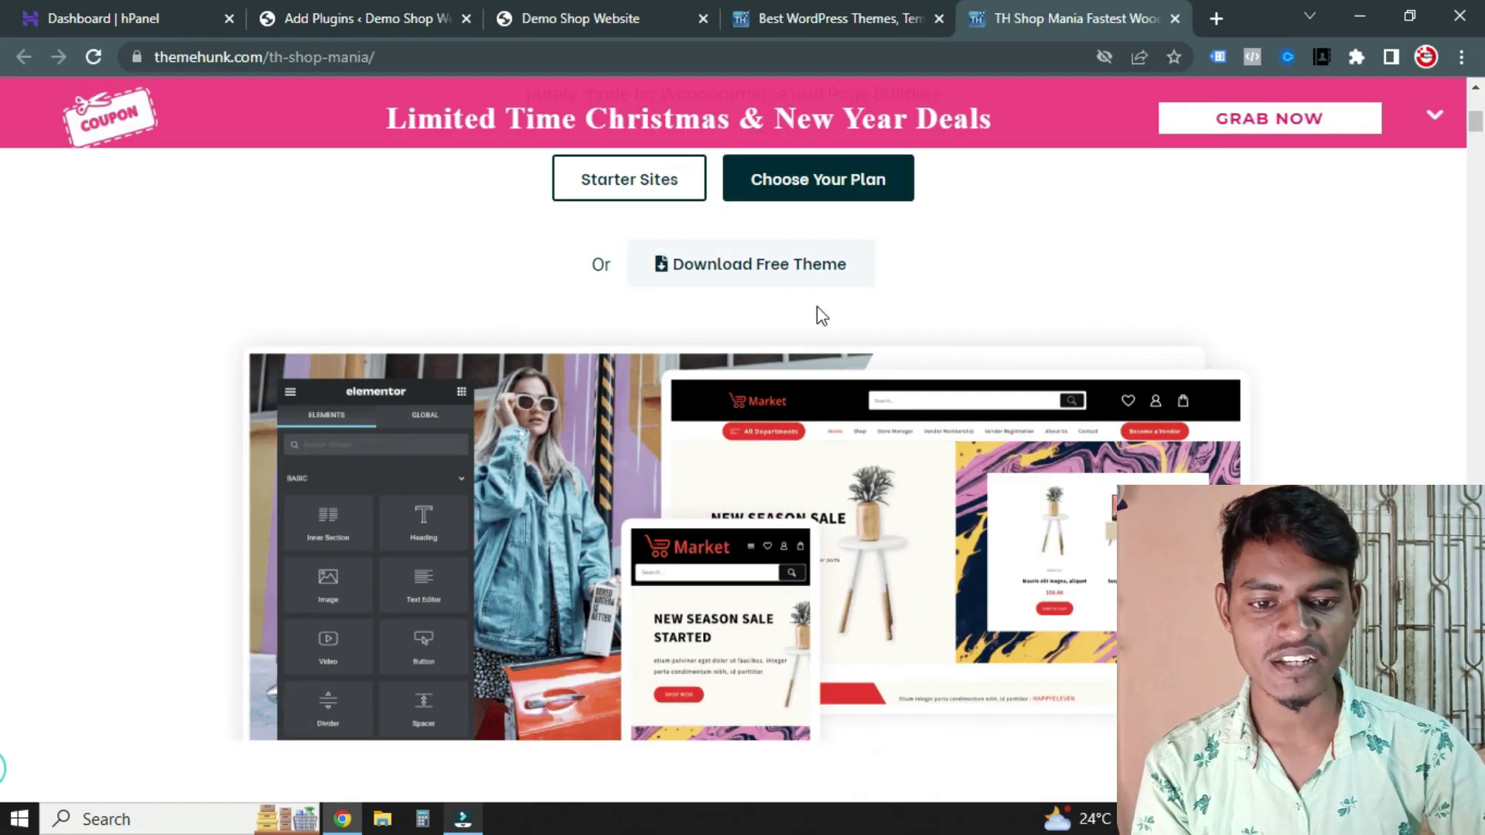
On the ThemeHunk home page, dismiss the Christmas deals banner and open the members login
{"action": "scroll", "coordinate": [817, 306], "scroll_direction": "up", "scroll_amount": 6}
{"action": "left_click", "coordinate": [843, 6]}
{"action": "scroll", "coordinate": [1238, 232], "scroll_direction": "up", "scroll_amount": 15}
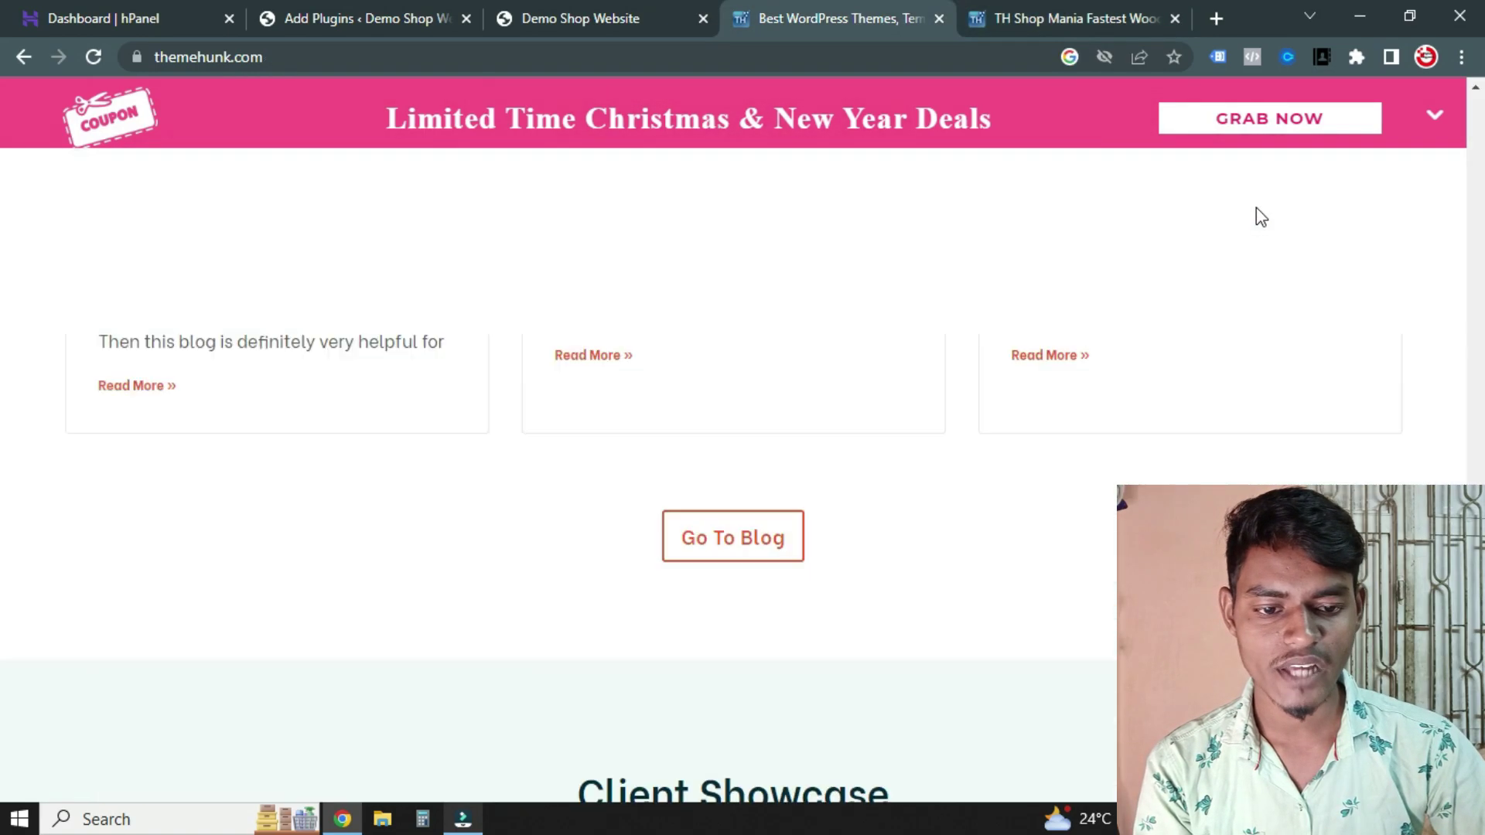
{"action": "scroll", "coordinate": [1218, 268], "scroll_direction": "up", "scroll_amount": 20}
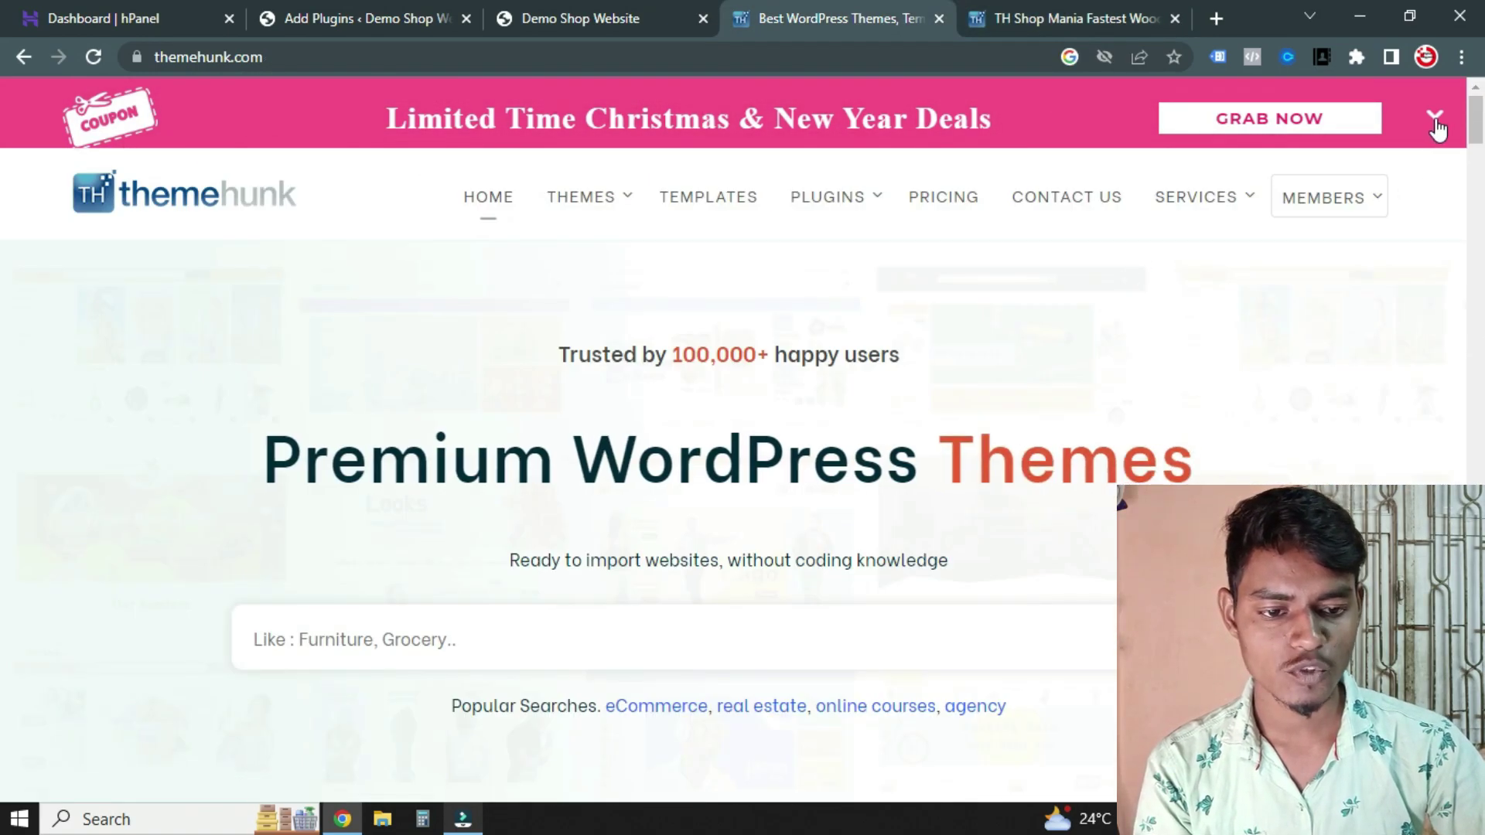
{"action": "left_click", "coordinate": [1435, 119]}
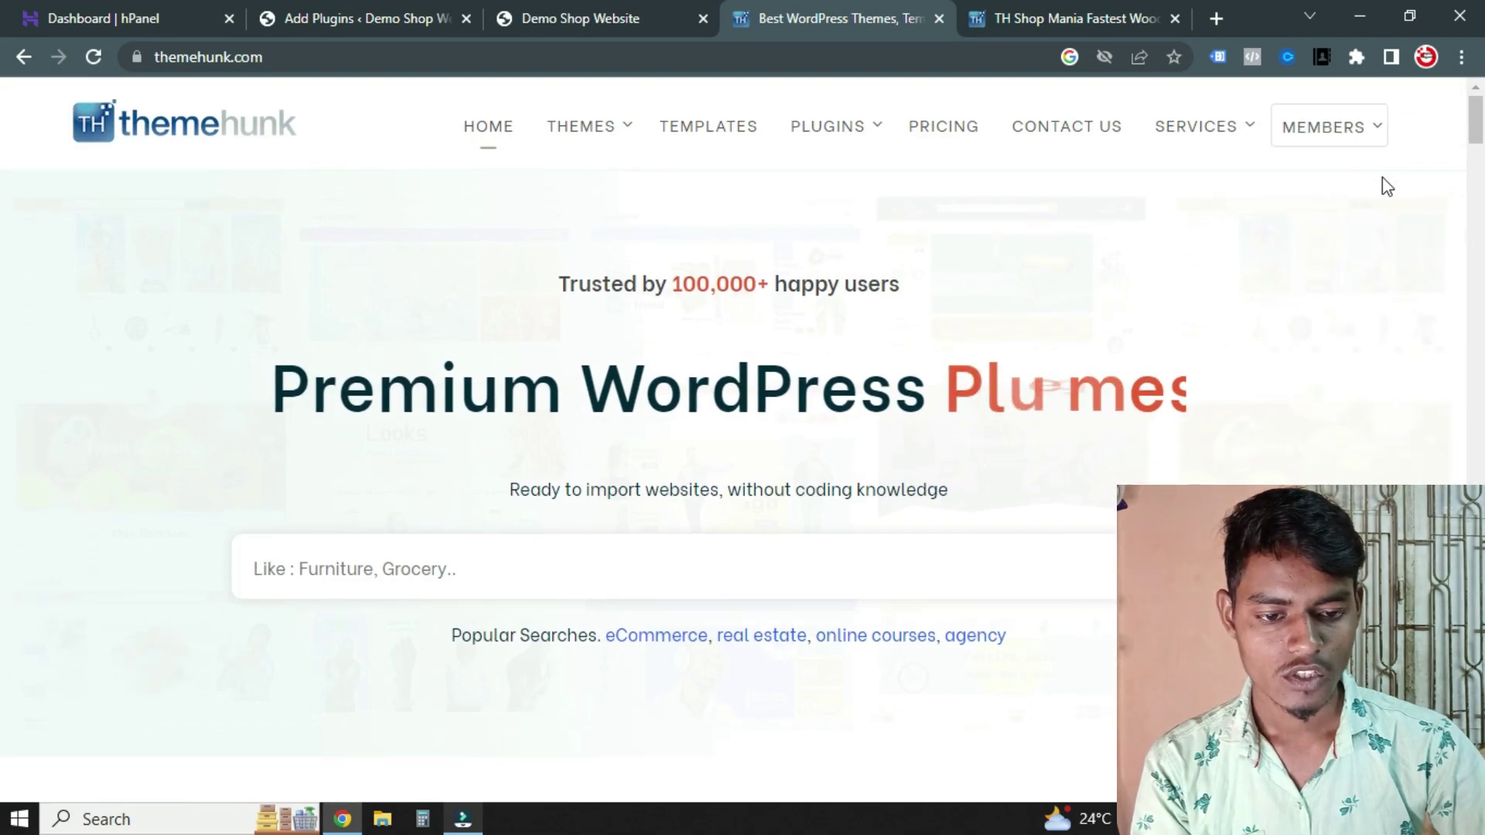
{"action": "mouse_move", "coordinate": [1383, 138]}
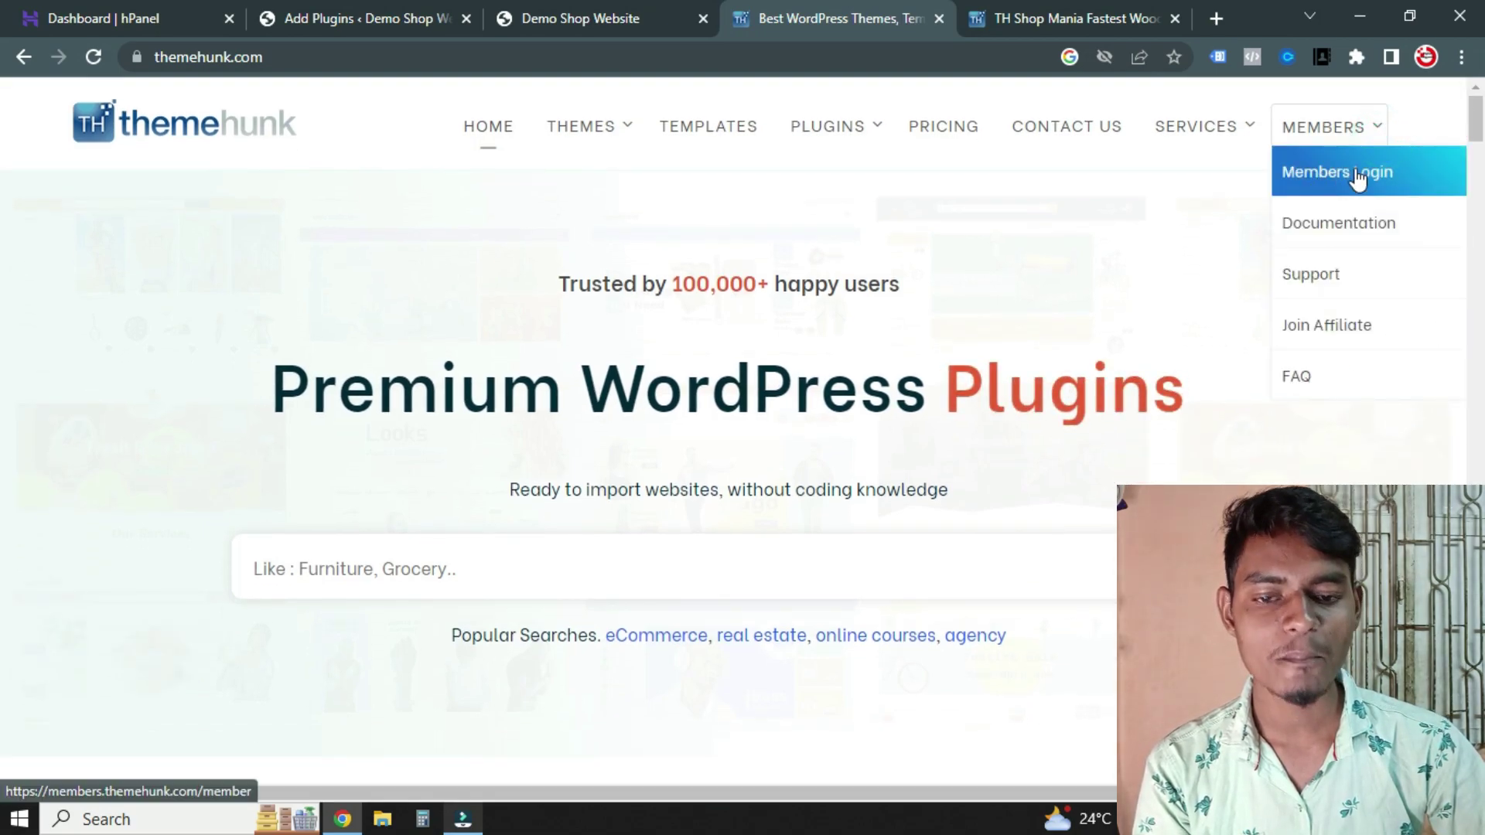
{"action": "left_click", "coordinate": [1350, 185]}
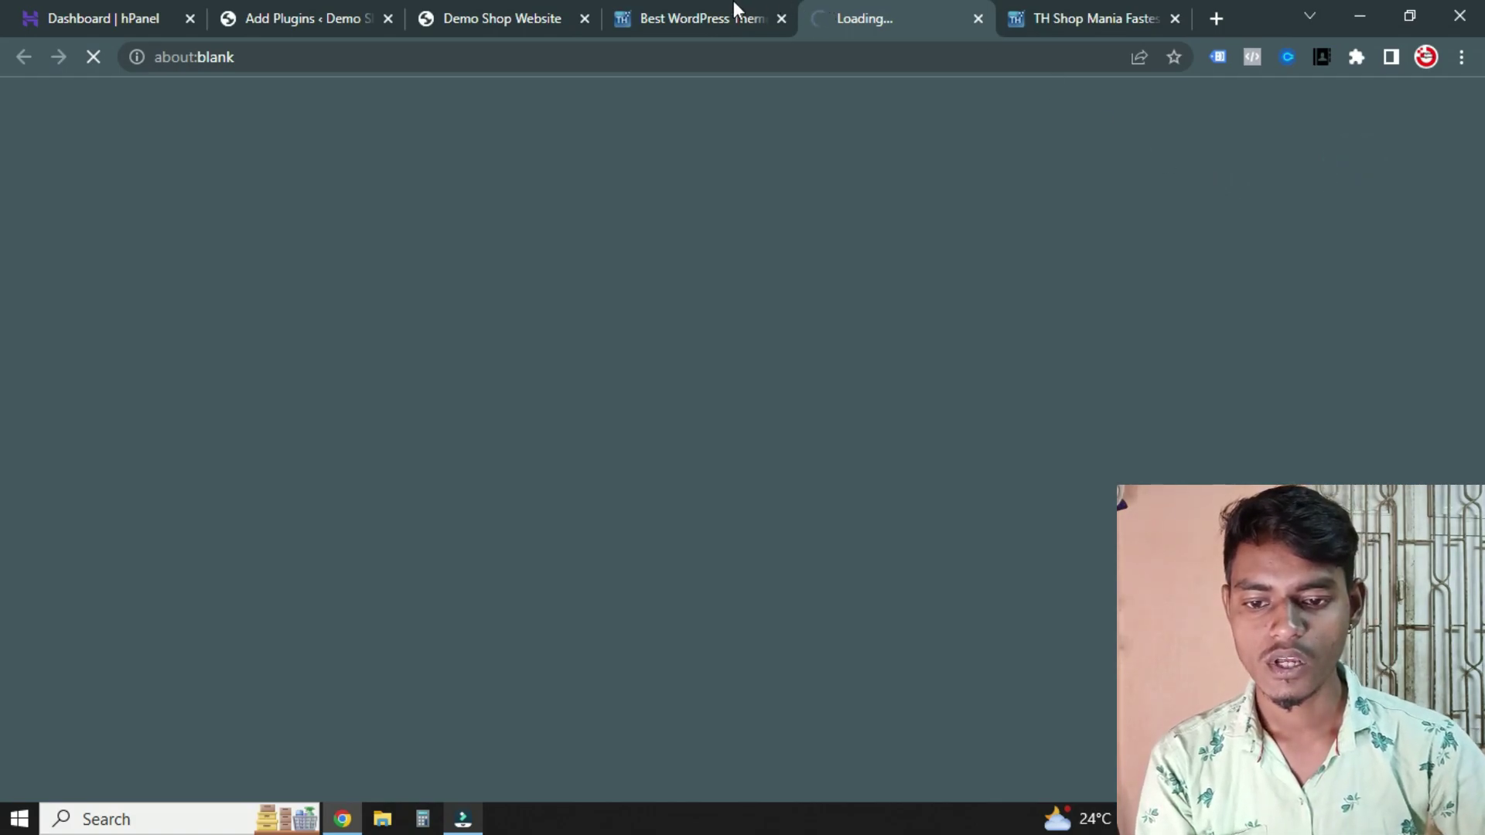
Go back to the TH Shop Mania page and open its Free Vs Pro comparison article
{"action": "left_click", "coordinate": [739, 11]}
{"action": "left_click", "coordinate": [780, 18]}
{"action": "left_click", "coordinate": [1079, 19]}
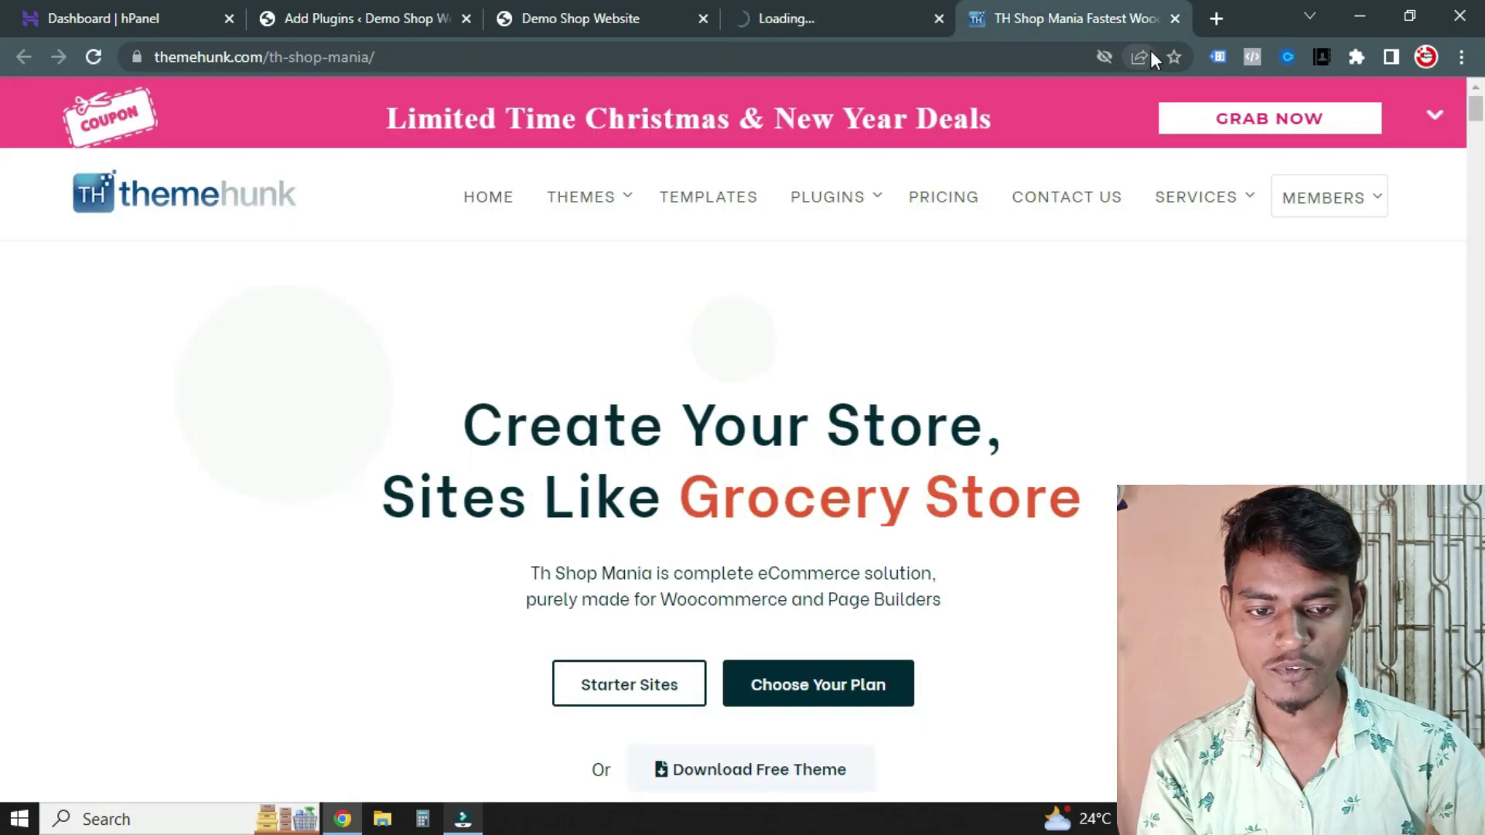
{"action": "left_click", "coordinate": [1175, 19]}
{"action": "left_click", "coordinate": [690, 31]}
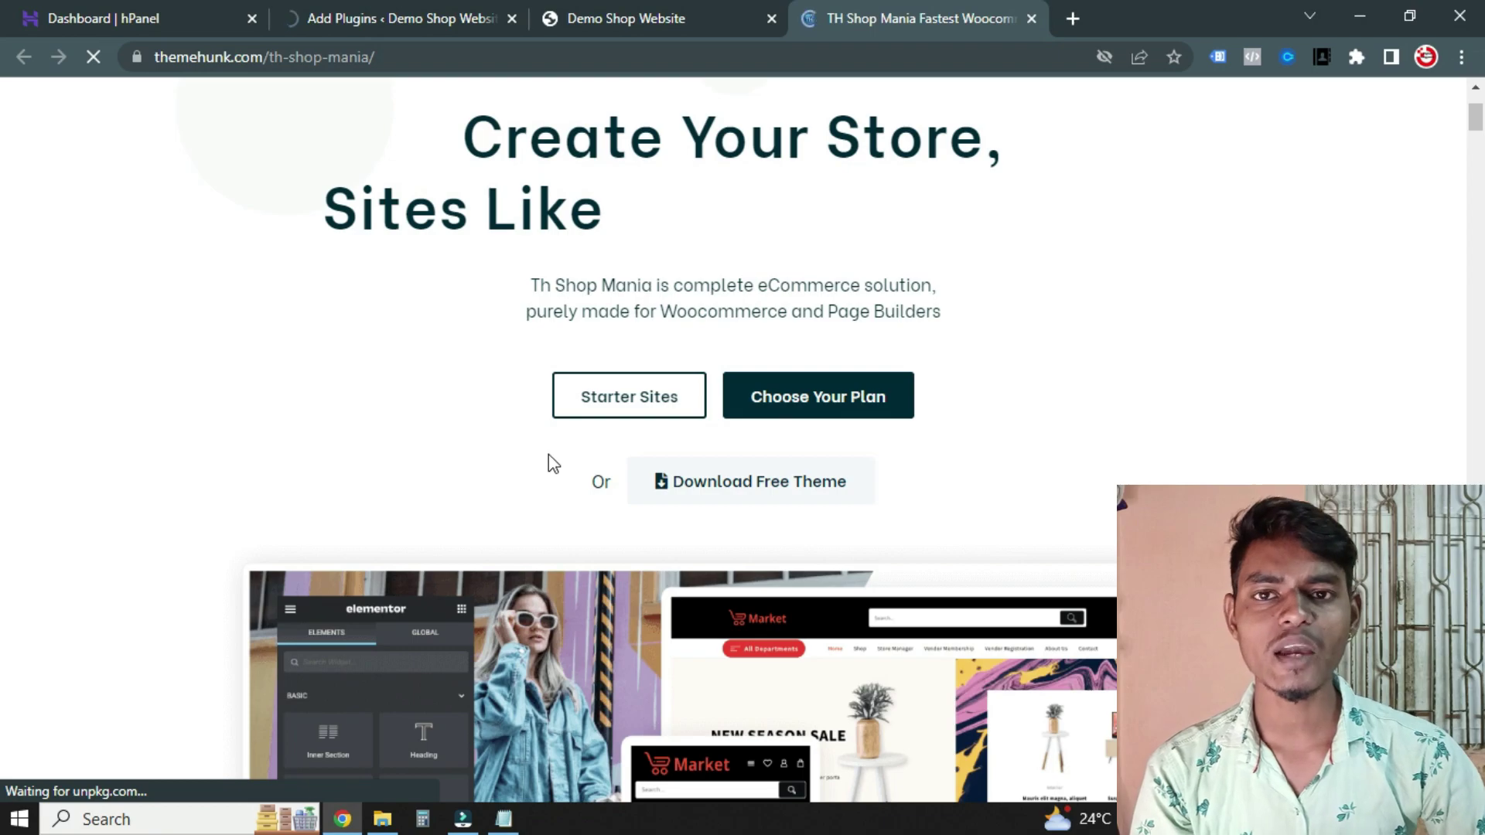
{"action": "scroll", "coordinate": [549, 462], "scroll_direction": "down", "scroll_amount": 12}
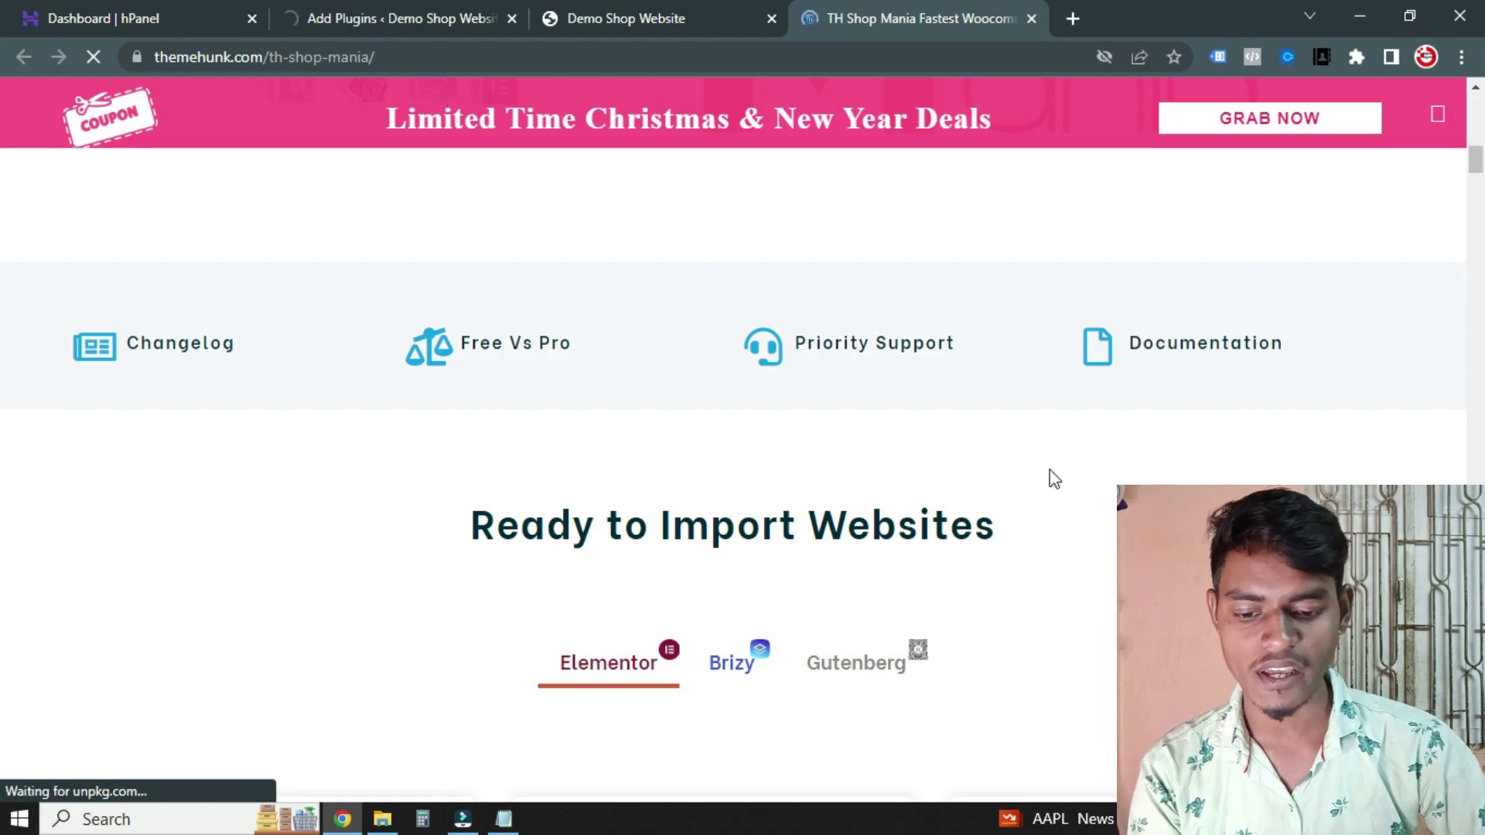
{"action": "scroll", "coordinate": [931, 531], "scroll_direction": "down", "scroll_amount": 4}
{"action": "scroll", "coordinate": [537, 454], "scroll_direction": "down", "scroll_amount": 1}
{"action": "scroll", "coordinate": [663, 341], "scroll_direction": "up", "scroll_amount": 1}
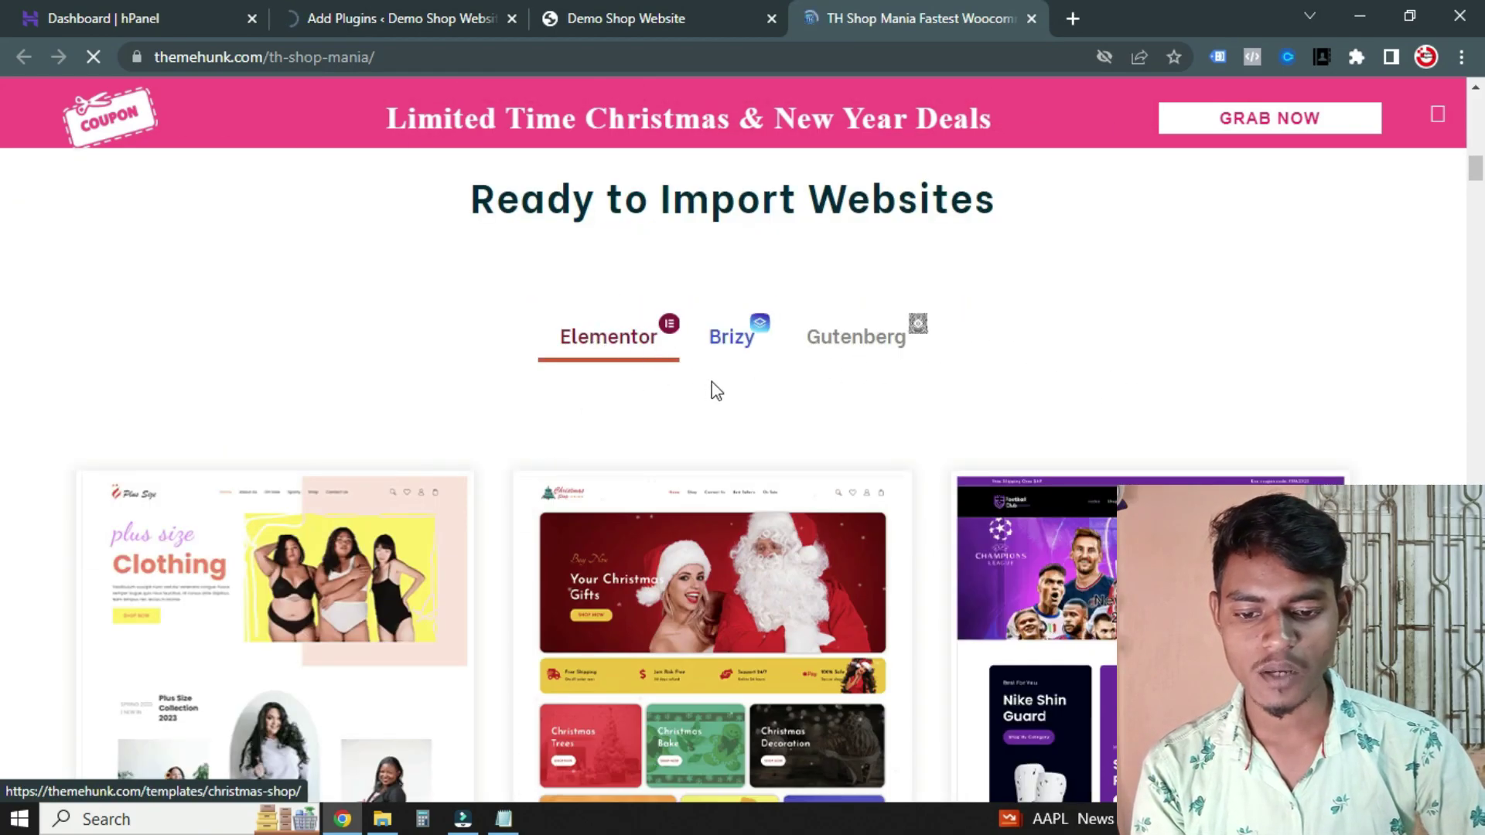
{"action": "scroll", "coordinate": [719, 428], "scroll_direction": "down", "scroll_amount": 12}
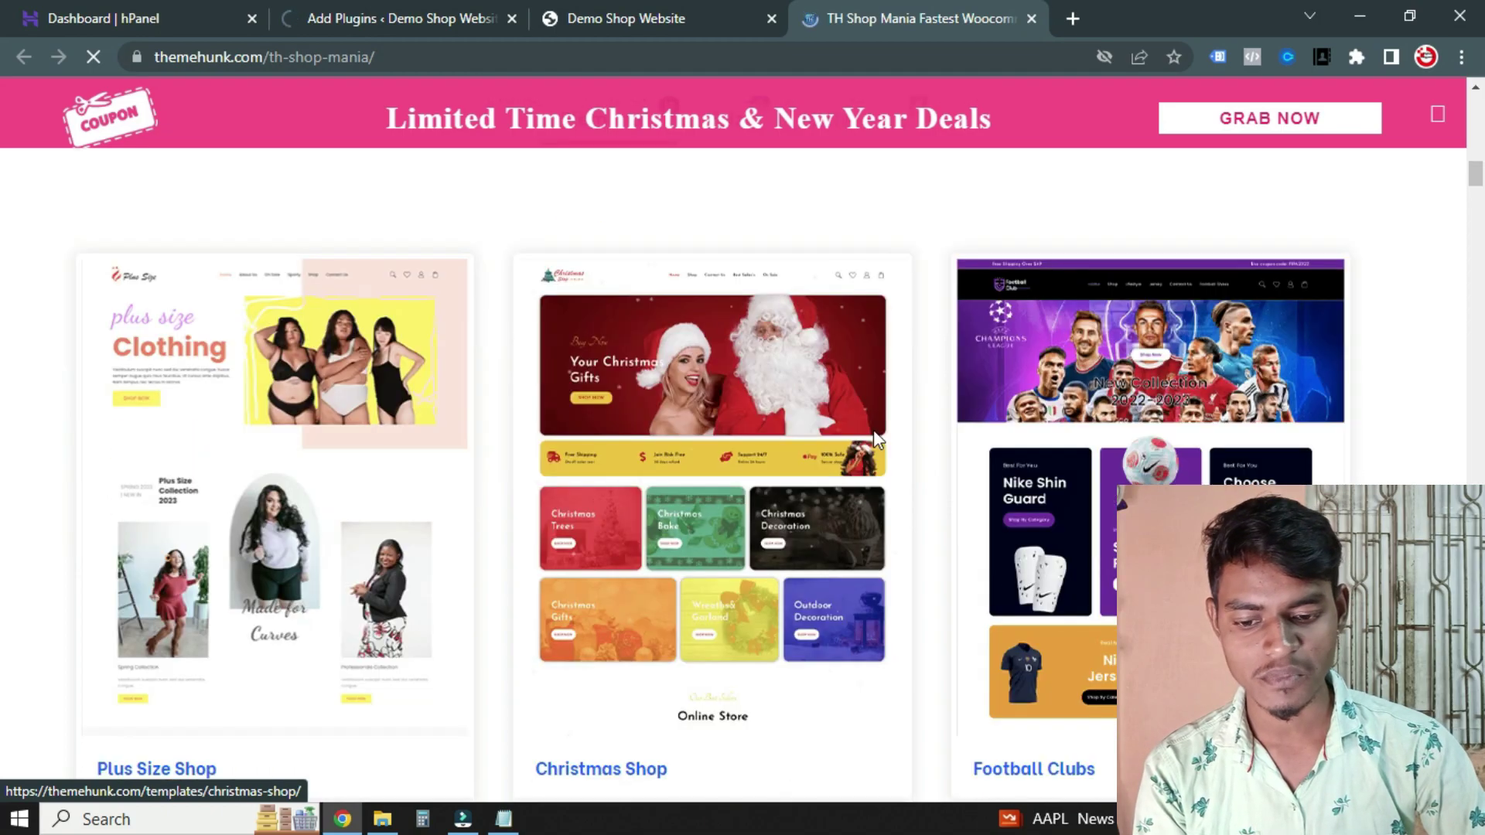
{"action": "scroll", "coordinate": [487, 553], "scroll_direction": "up", "scroll_amount": 17}
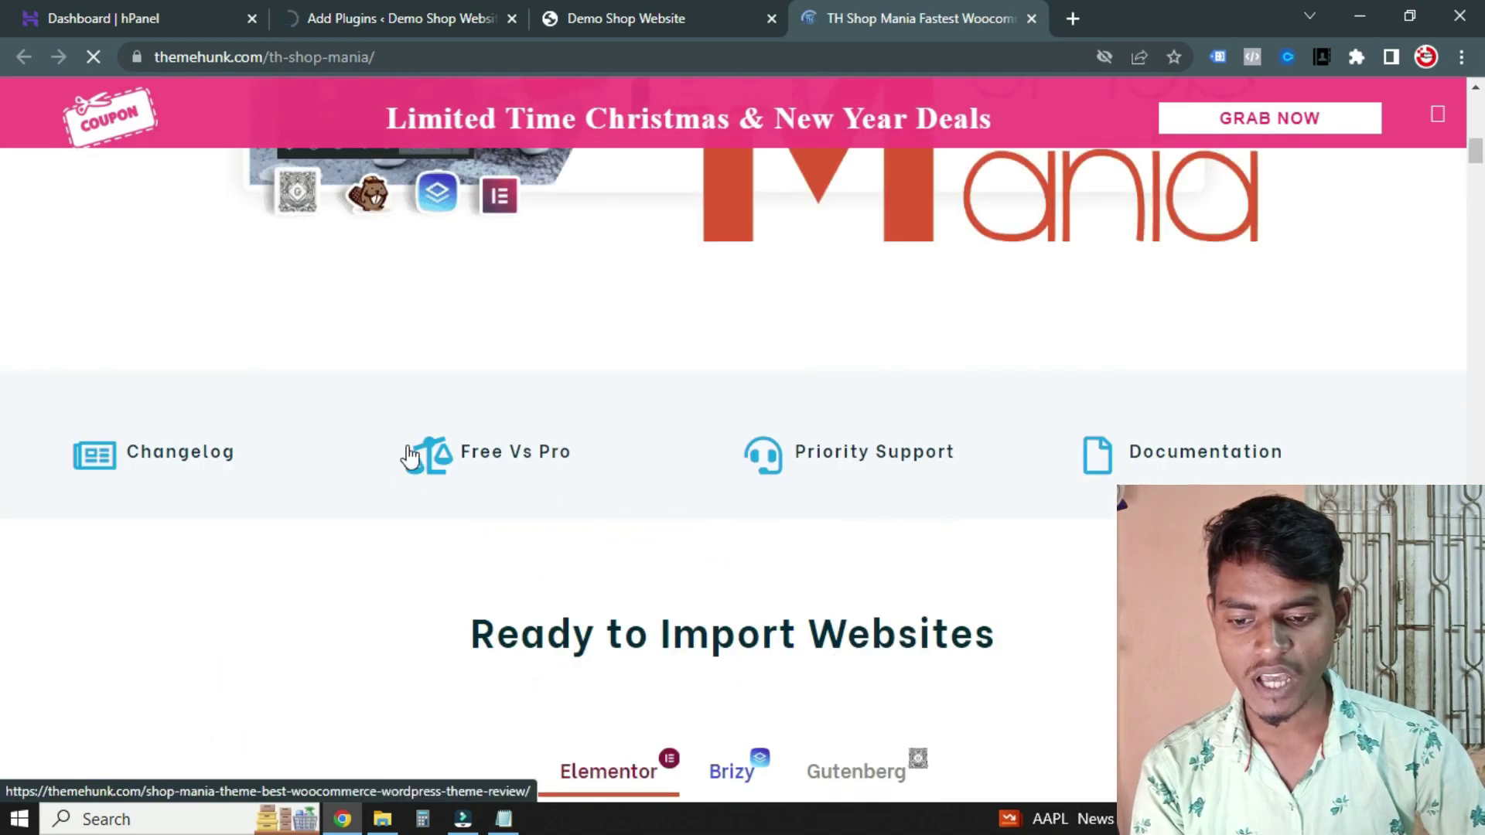
{"action": "left_click", "coordinate": [514, 456]}
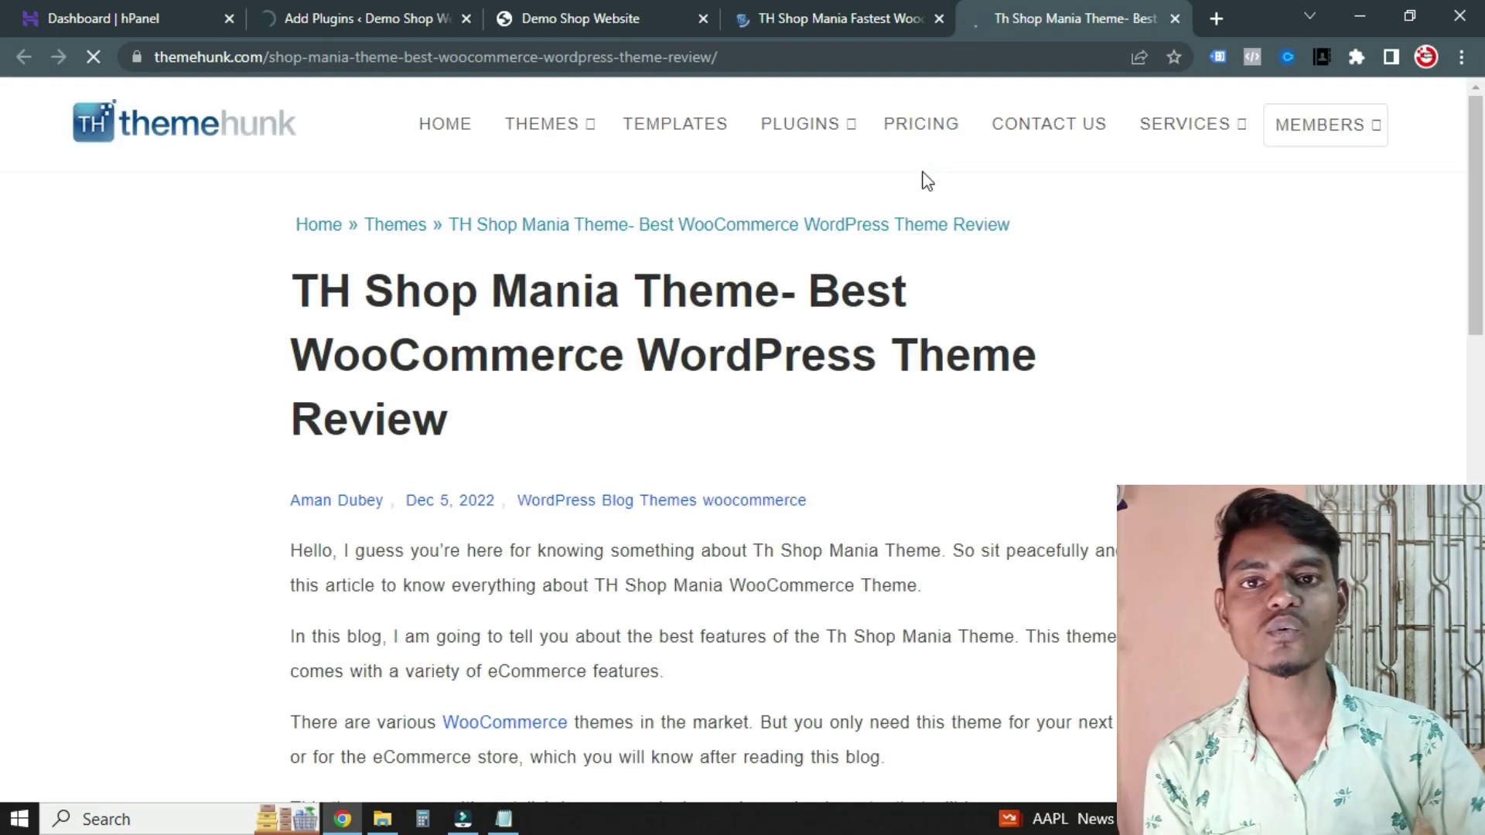
Scroll down to the Free vs Pro Features table and highlight the Pre-made Websites row
{"action": "scroll", "coordinate": [785, 474], "scroll_direction": "down", "scroll_amount": 12}
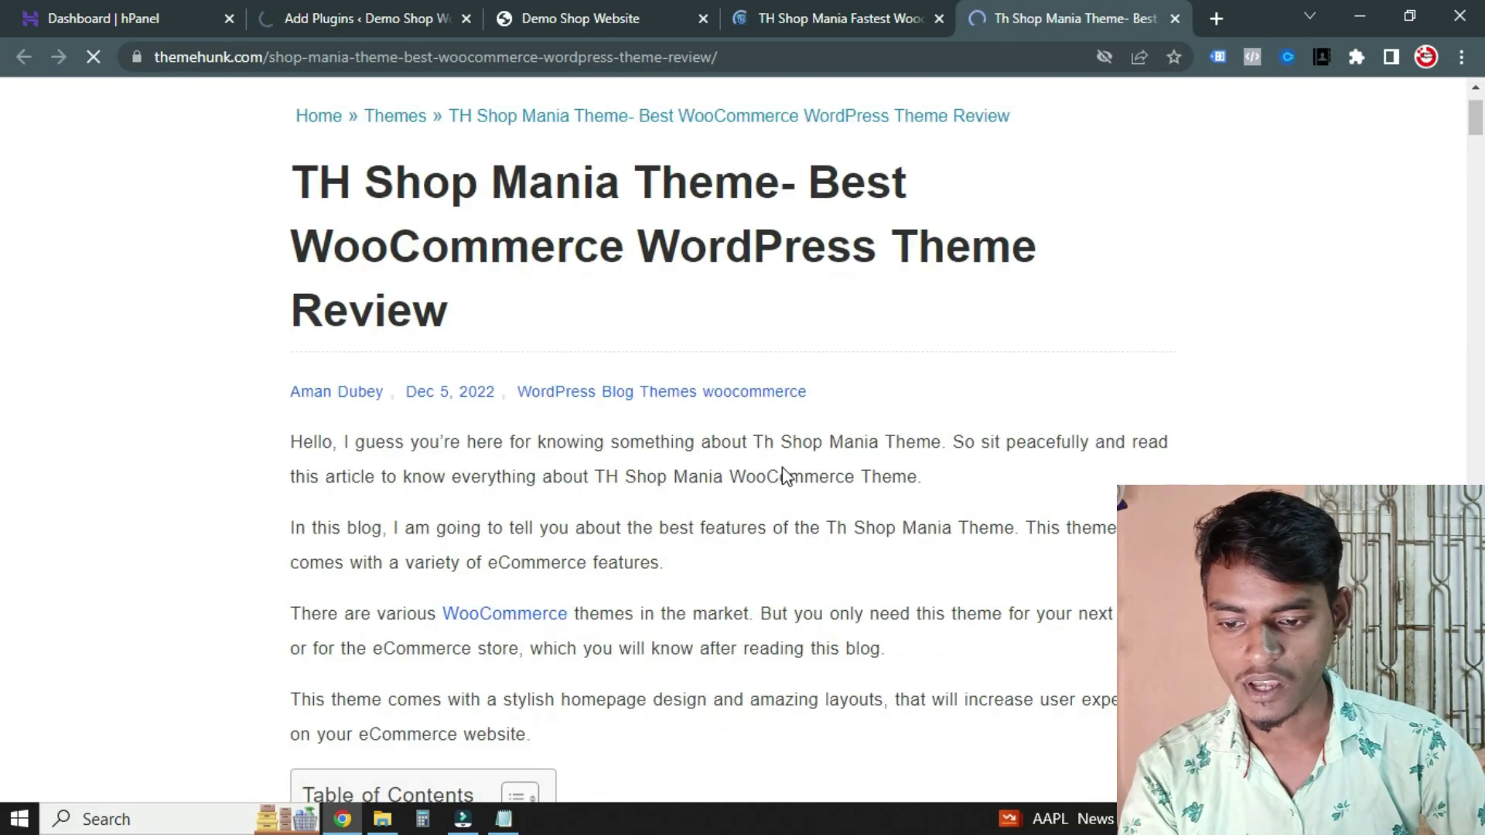
{"action": "scroll", "coordinate": [585, 385], "scroll_direction": "down", "scroll_amount": 10}
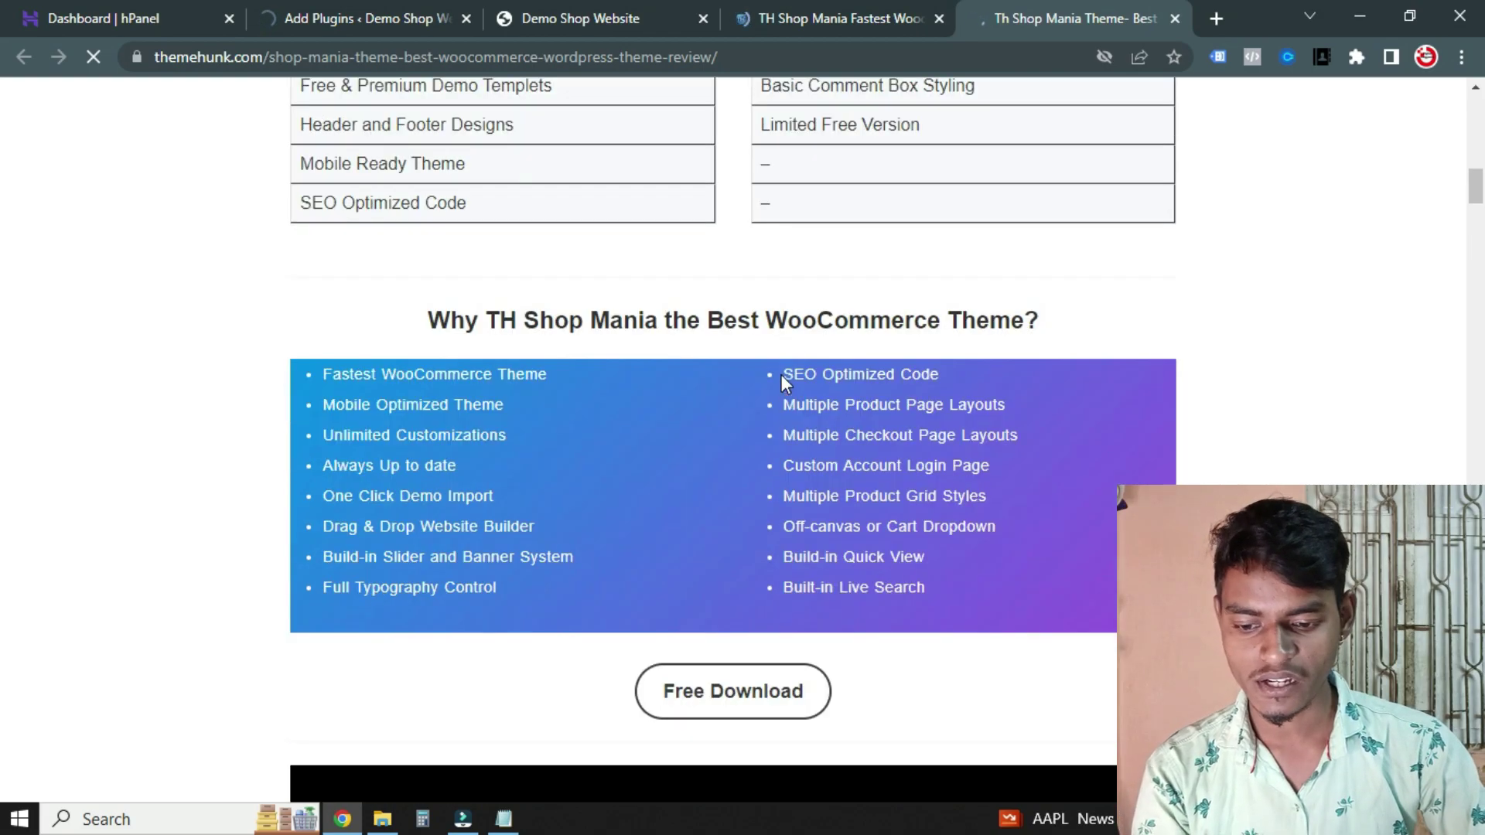
{"action": "scroll", "coordinate": [518, 420], "scroll_direction": "down", "scroll_amount": 2}
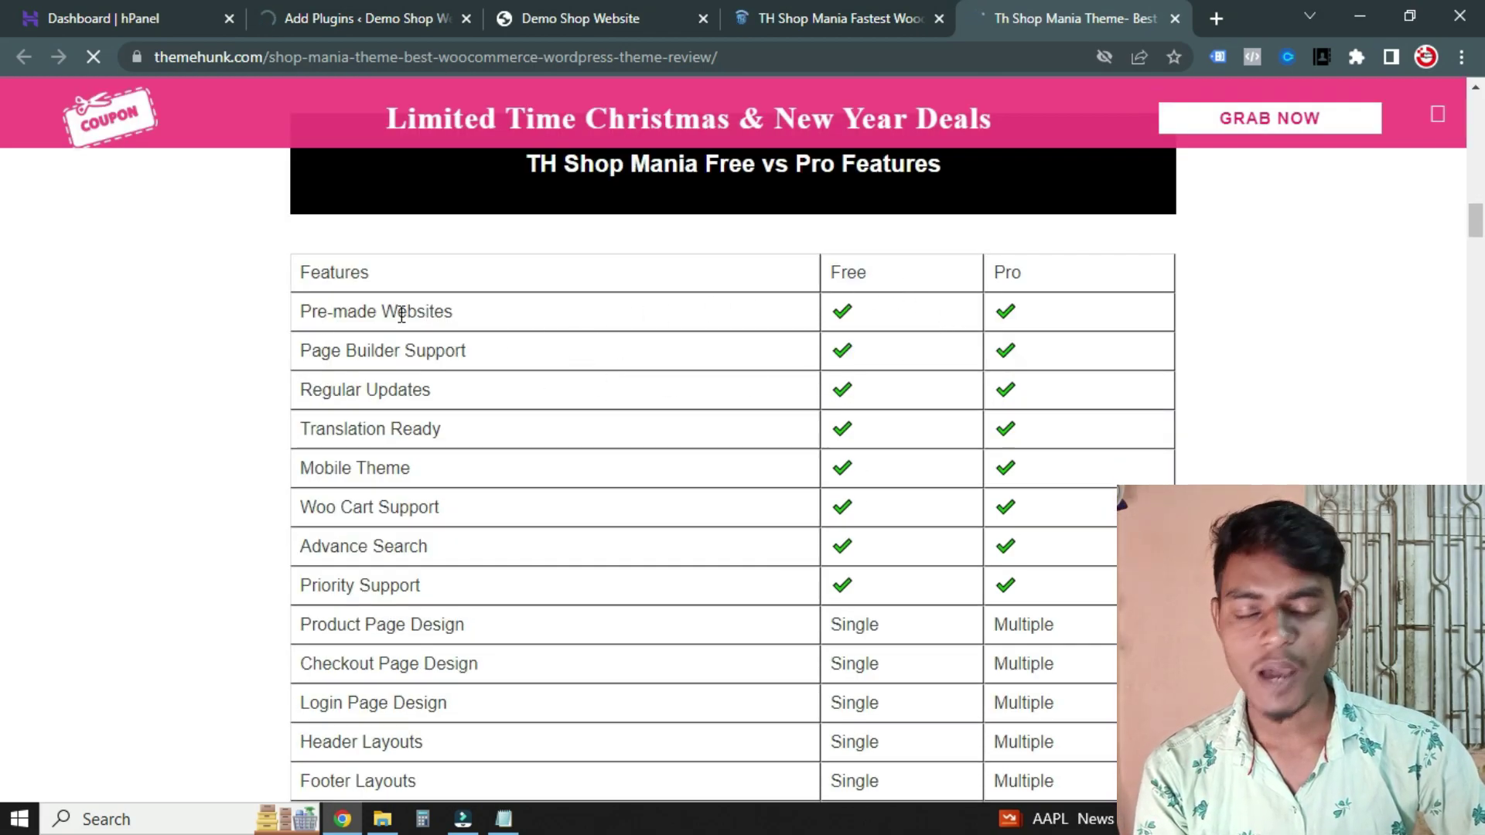
{"action": "left_click_drag", "start_coordinate": [436, 310], "coordinate": [373, 307]}
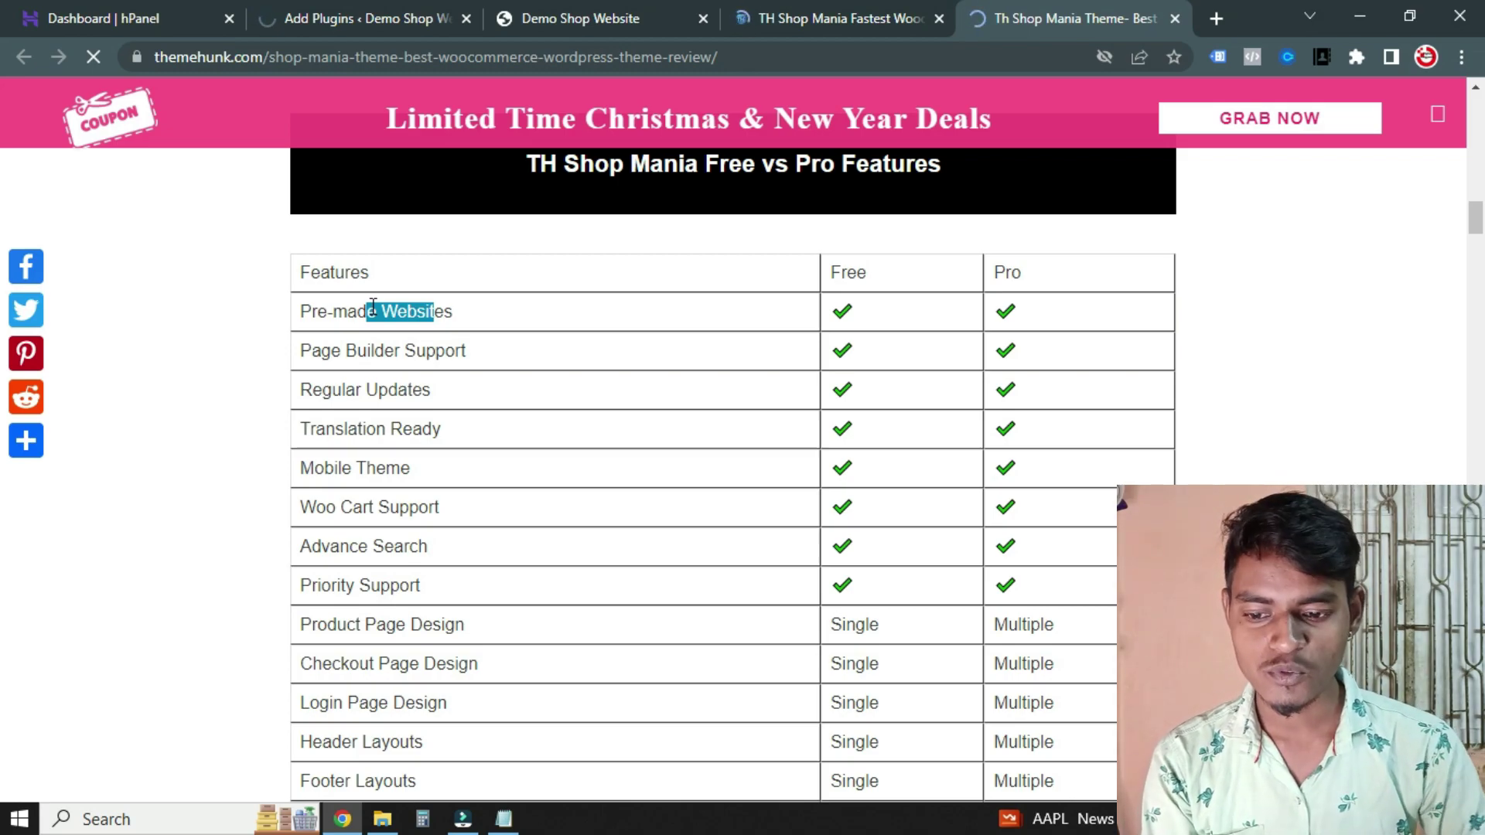
{"action": "left_click", "coordinate": [466, 309]}
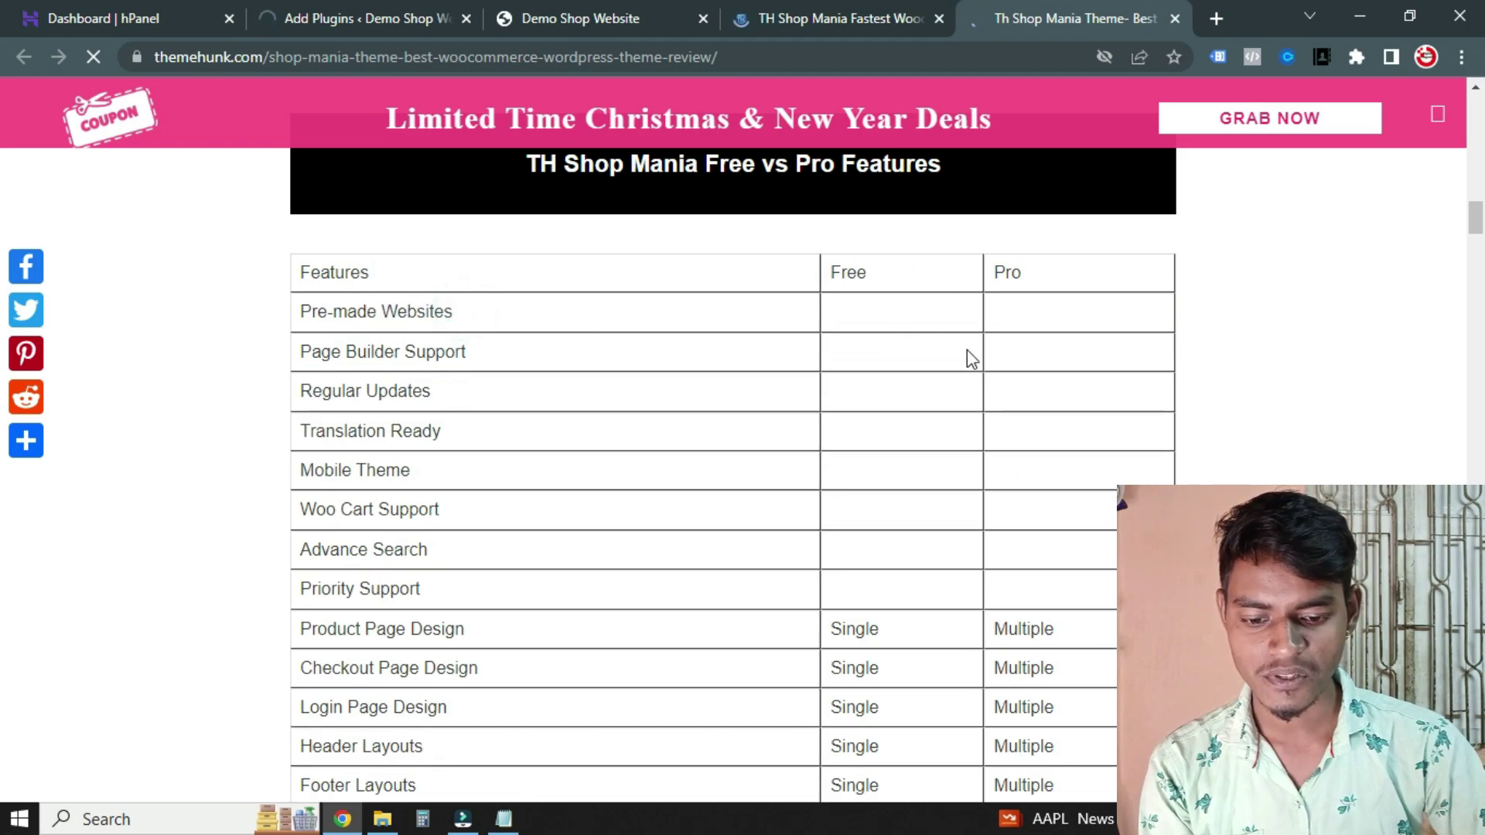
Highlight the Page Builder Support, Regular Updates, Translation Ready and Mobile Theme features
{"action": "scroll", "coordinate": [817, 209], "scroll_direction": "down", "scroll_amount": 1}
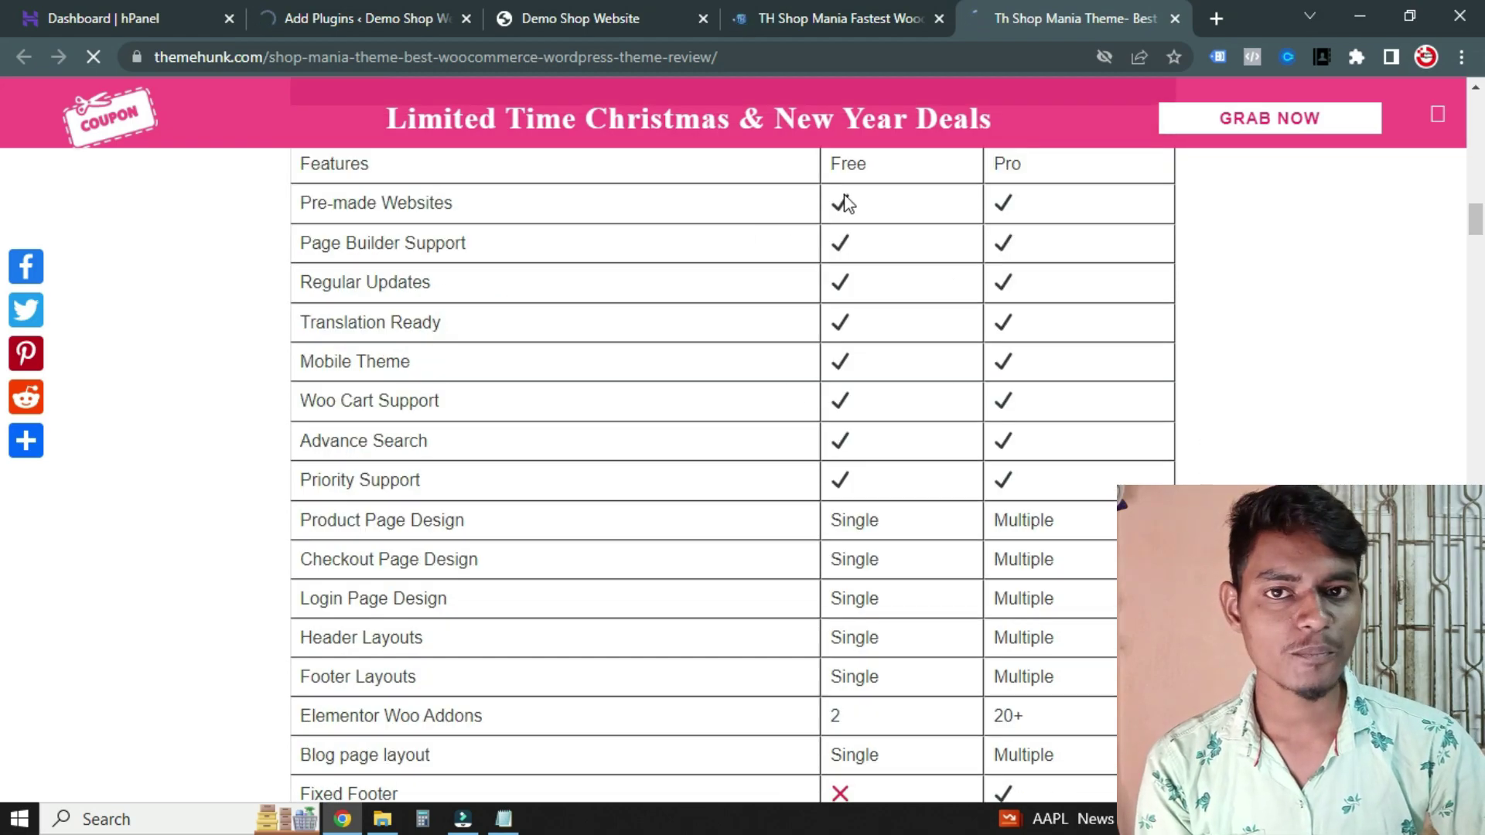
{"action": "left_click_drag", "start_coordinate": [322, 243], "coordinate": [426, 246]}
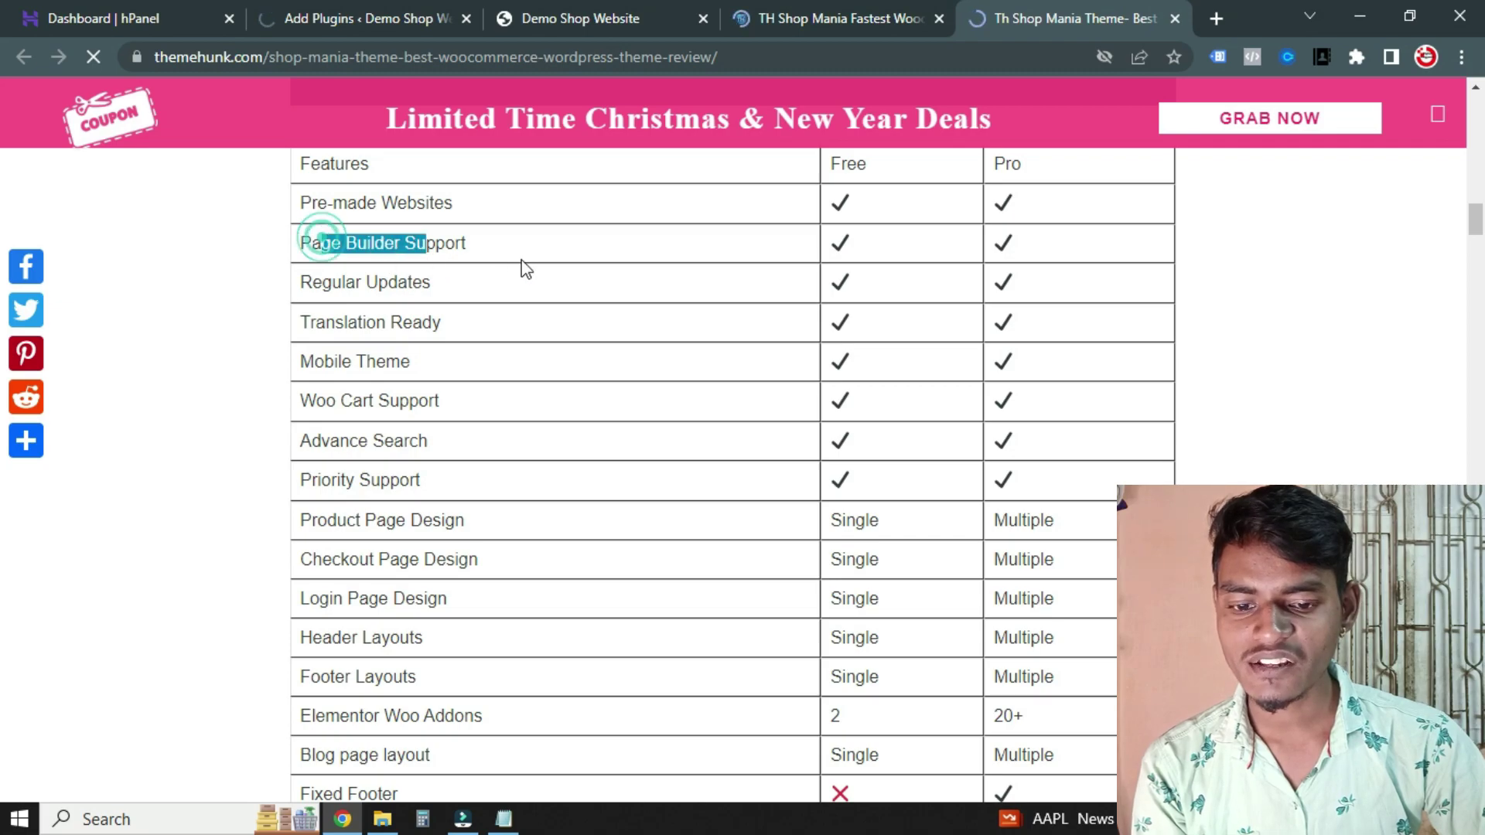
{"action": "left_click_drag", "start_coordinate": [795, 263], "coordinate": [803, 248]}
{"action": "left_click_drag", "start_coordinate": [343, 281], "coordinate": [422, 283]}
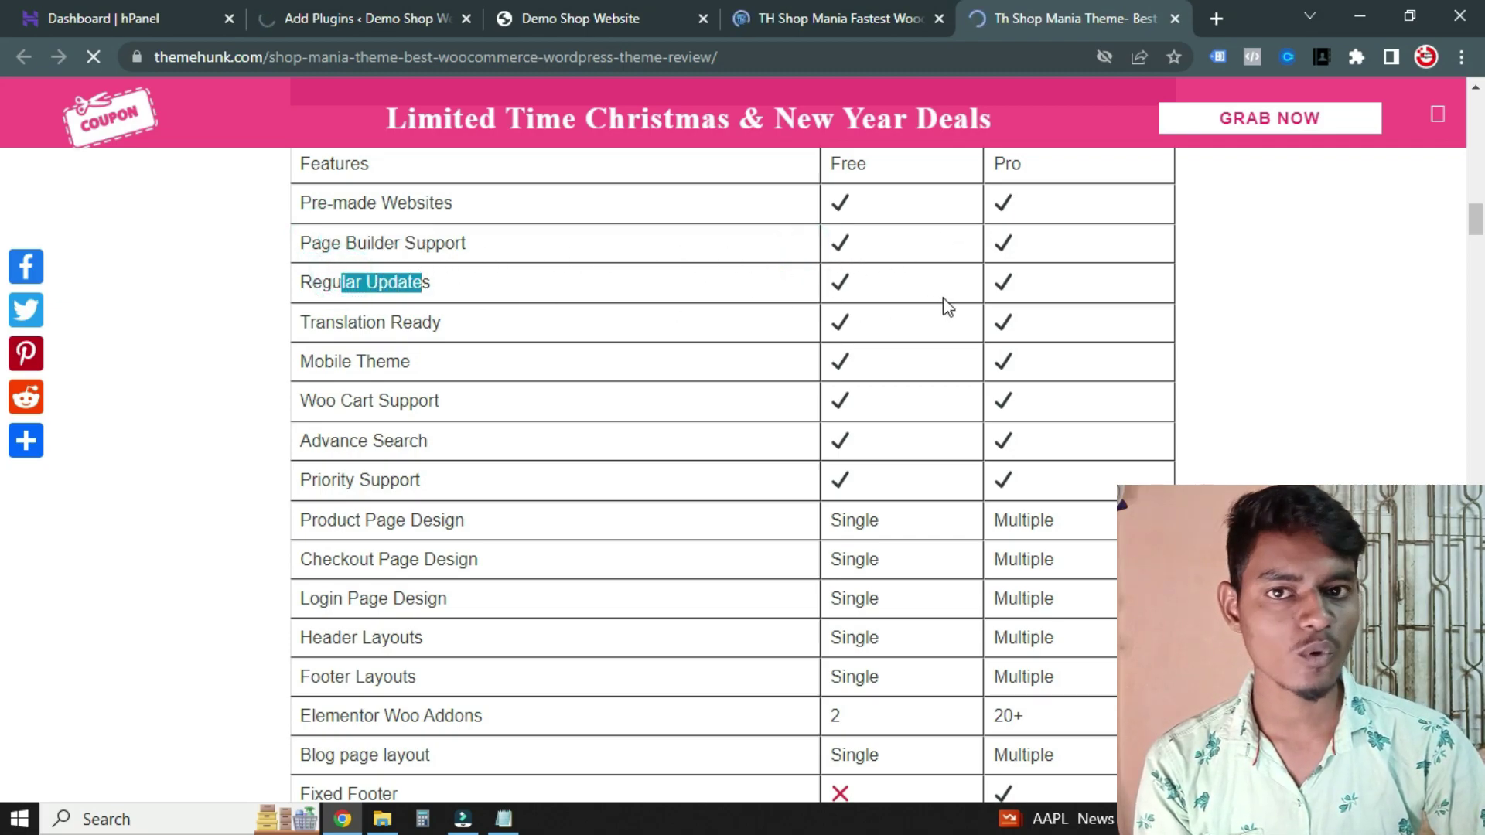
{"action": "left_click", "coordinate": [329, 320]}
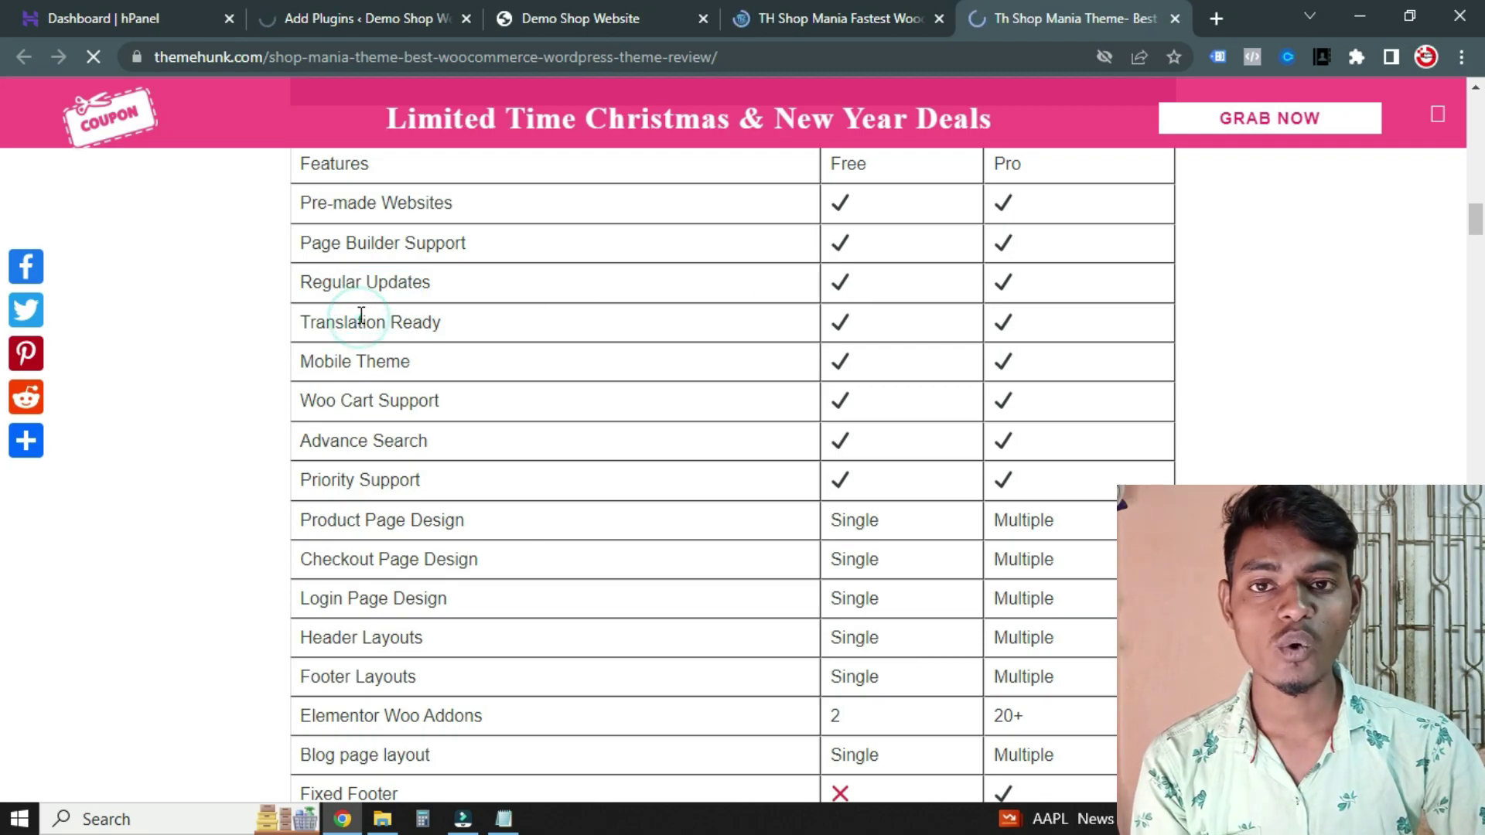
{"action": "left_click_drag", "start_coordinate": [335, 322], "coordinate": [362, 322]}
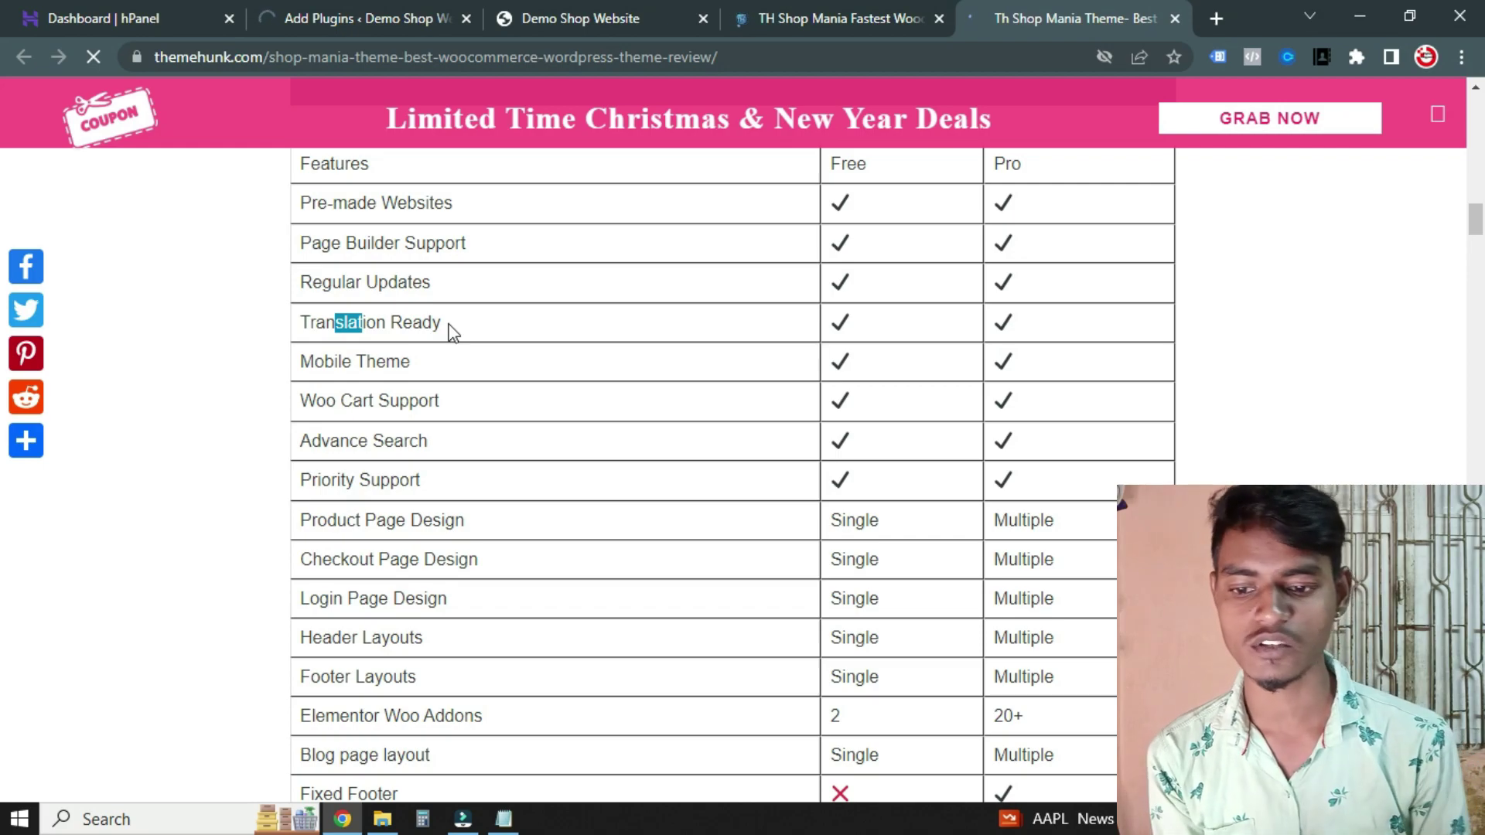
{"action": "left_click_drag", "start_coordinate": [430, 360], "coordinate": [410, 441]}
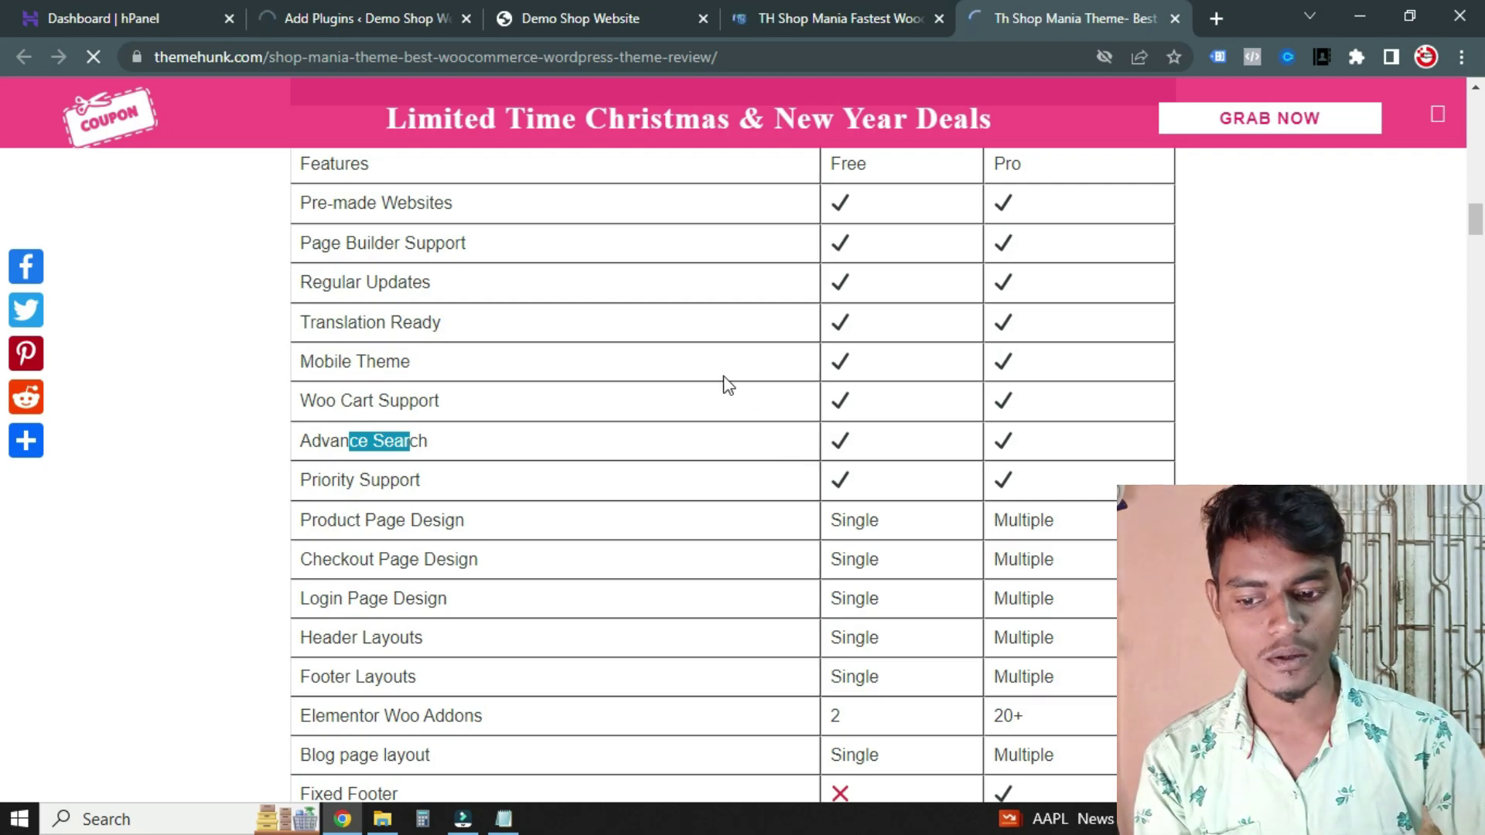
Highlight the Priority Support and Product Page Design features in the table
{"action": "scroll", "coordinate": [711, 378], "scroll_direction": "down", "scroll_amount": 2}
{"action": "left_click_drag", "start_coordinate": [341, 372], "coordinate": [464, 372]}
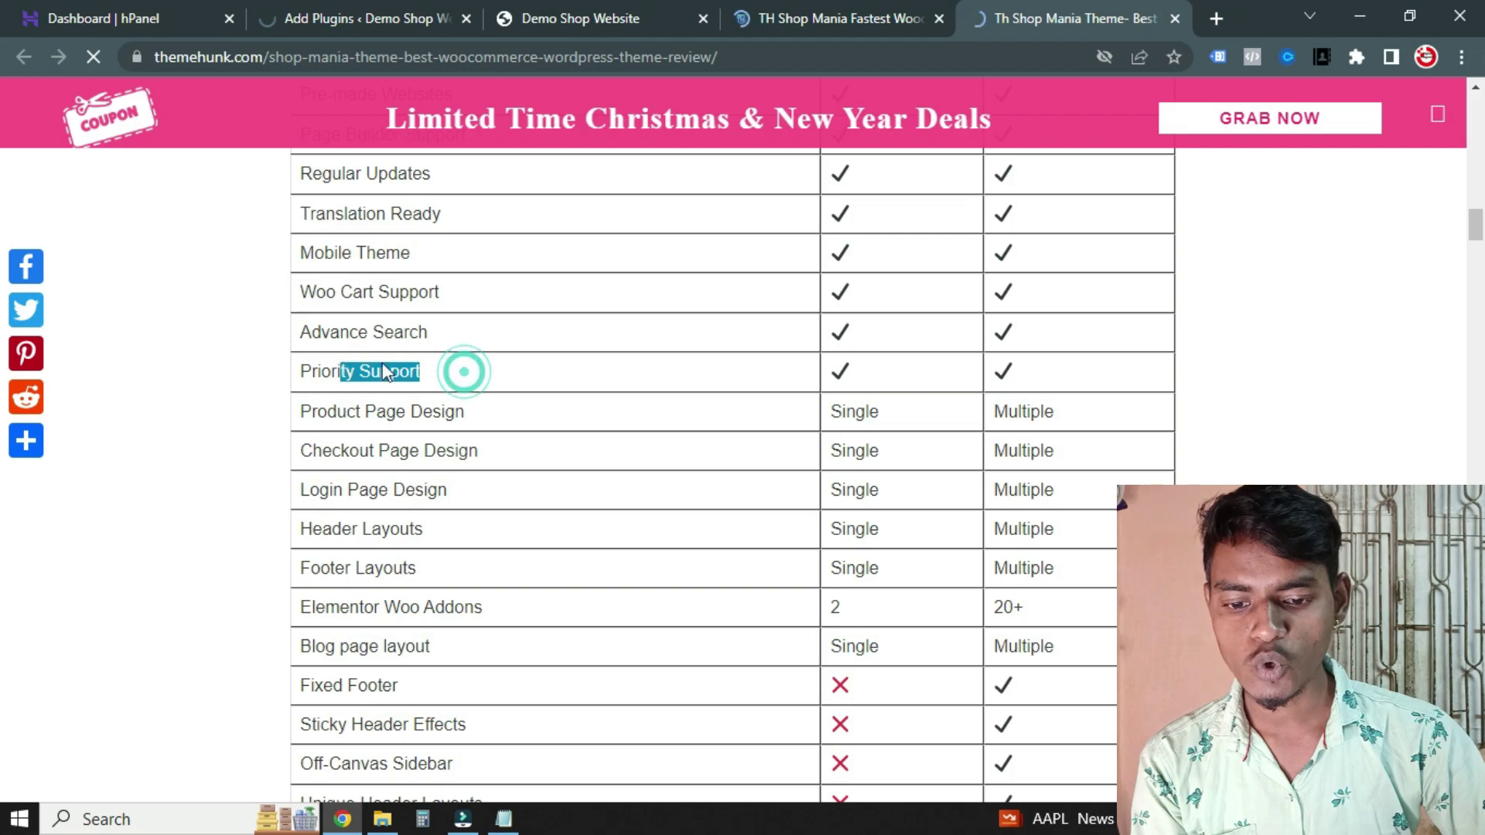
{"action": "left_click_drag", "start_coordinate": [370, 410], "coordinate": [898, 408]}
{"action": "left_click", "coordinate": [860, 417]}
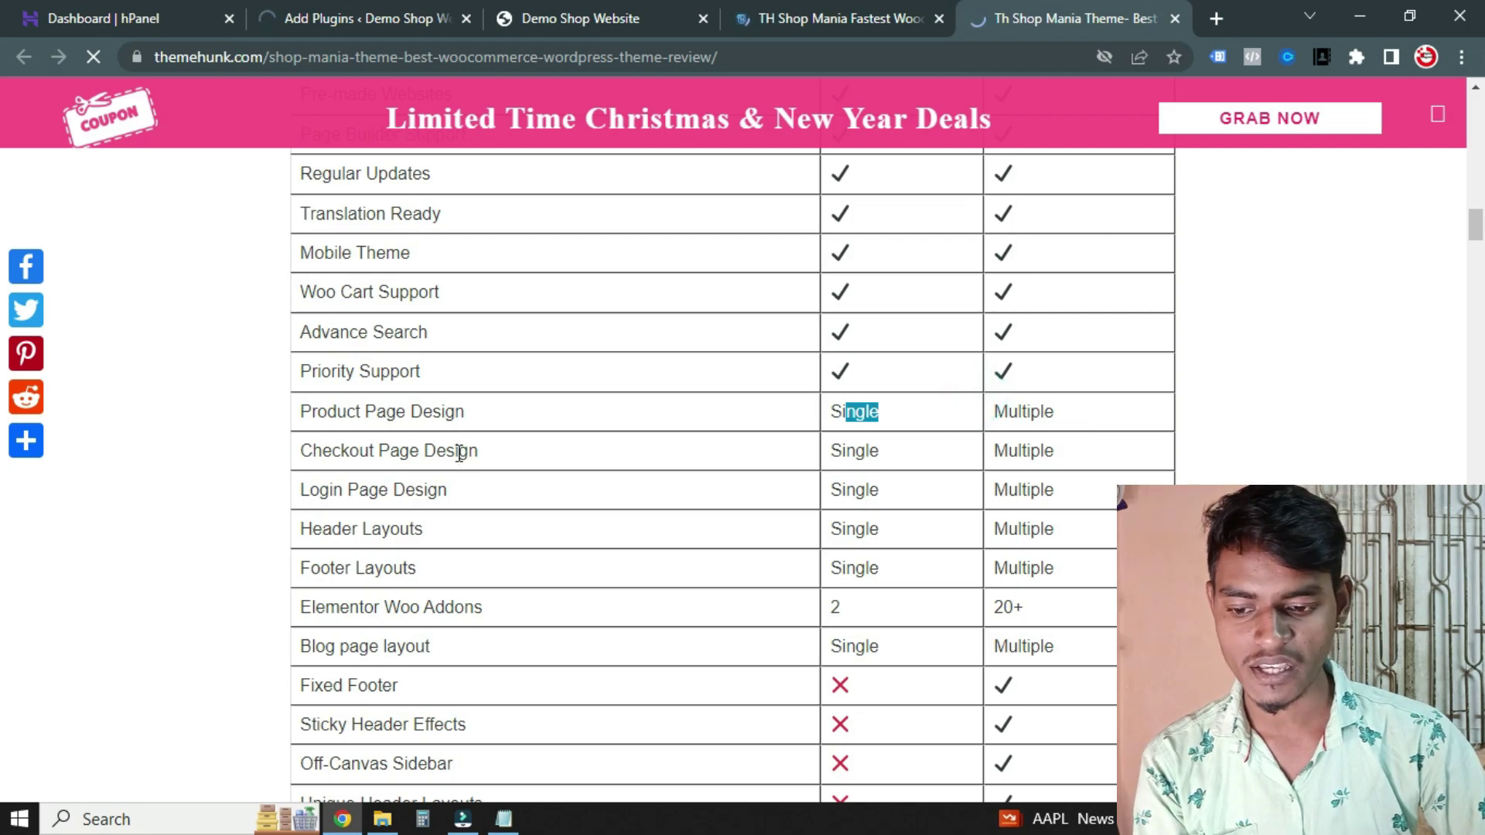
{"action": "scroll", "coordinate": [464, 448], "scroll_direction": "down", "scroll_amount": 1}
Highlight Checkout Page Design's free and pro values, then Login Page Design and Header Layouts
{"action": "left_click_drag", "start_coordinate": [494, 353], "coordinate": [359, 343]}
{"action": "left_click_drag", "start_coordinate": [893, 343], "coordinate": [829, 345]}
{"action": "left_click_drag", "start_coordinate": [1044, 345], "coordinate": [1009, 349]}
{"action": "left_click_drag", "start_coordinate": [449, 383], "coordinate": [368, 382]}
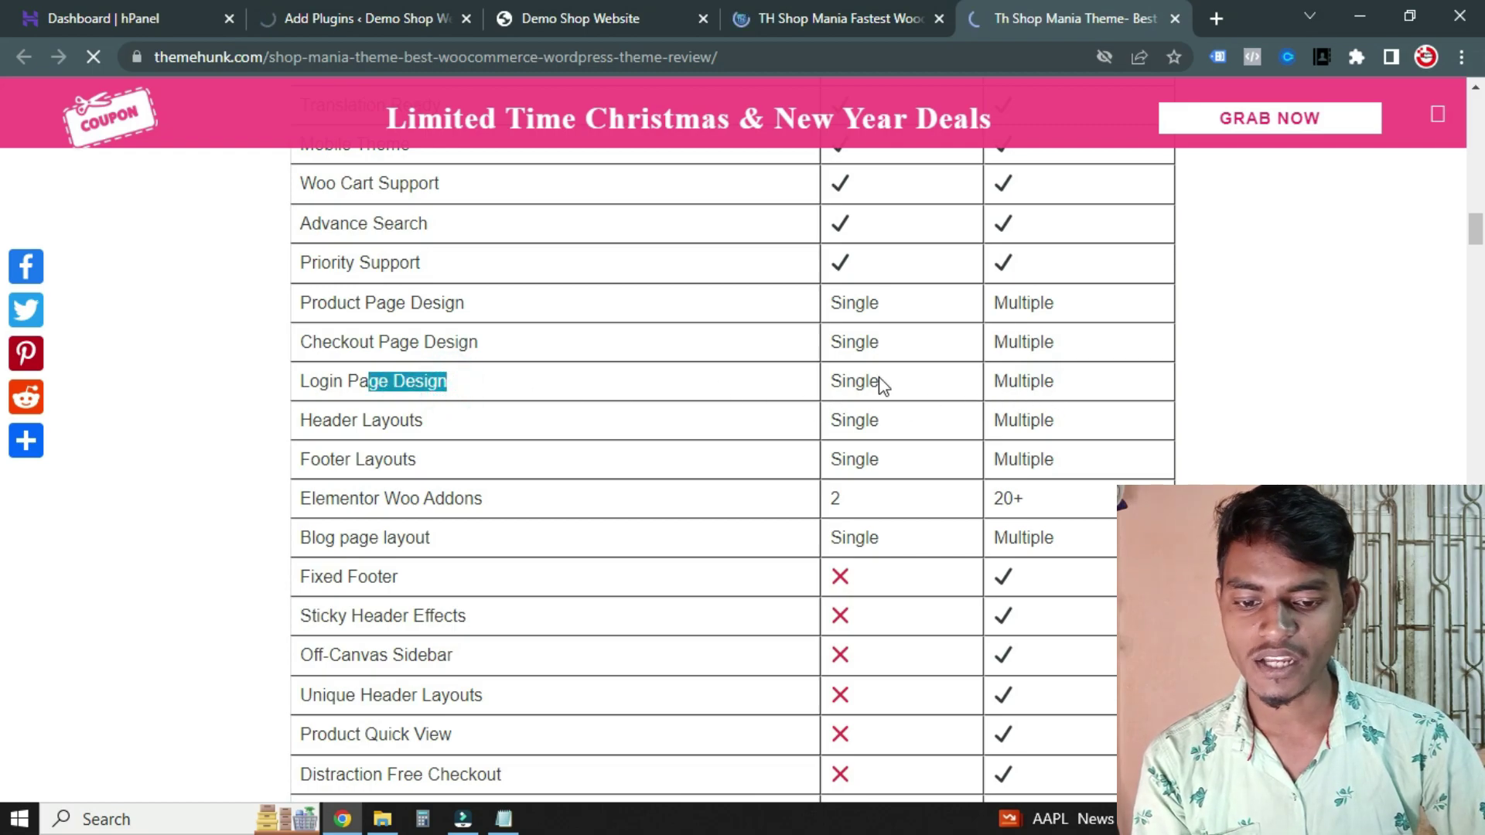
{"action": "left_click_drag", "start_coordinate": [485, 424], "coordinate": [372, 422]}
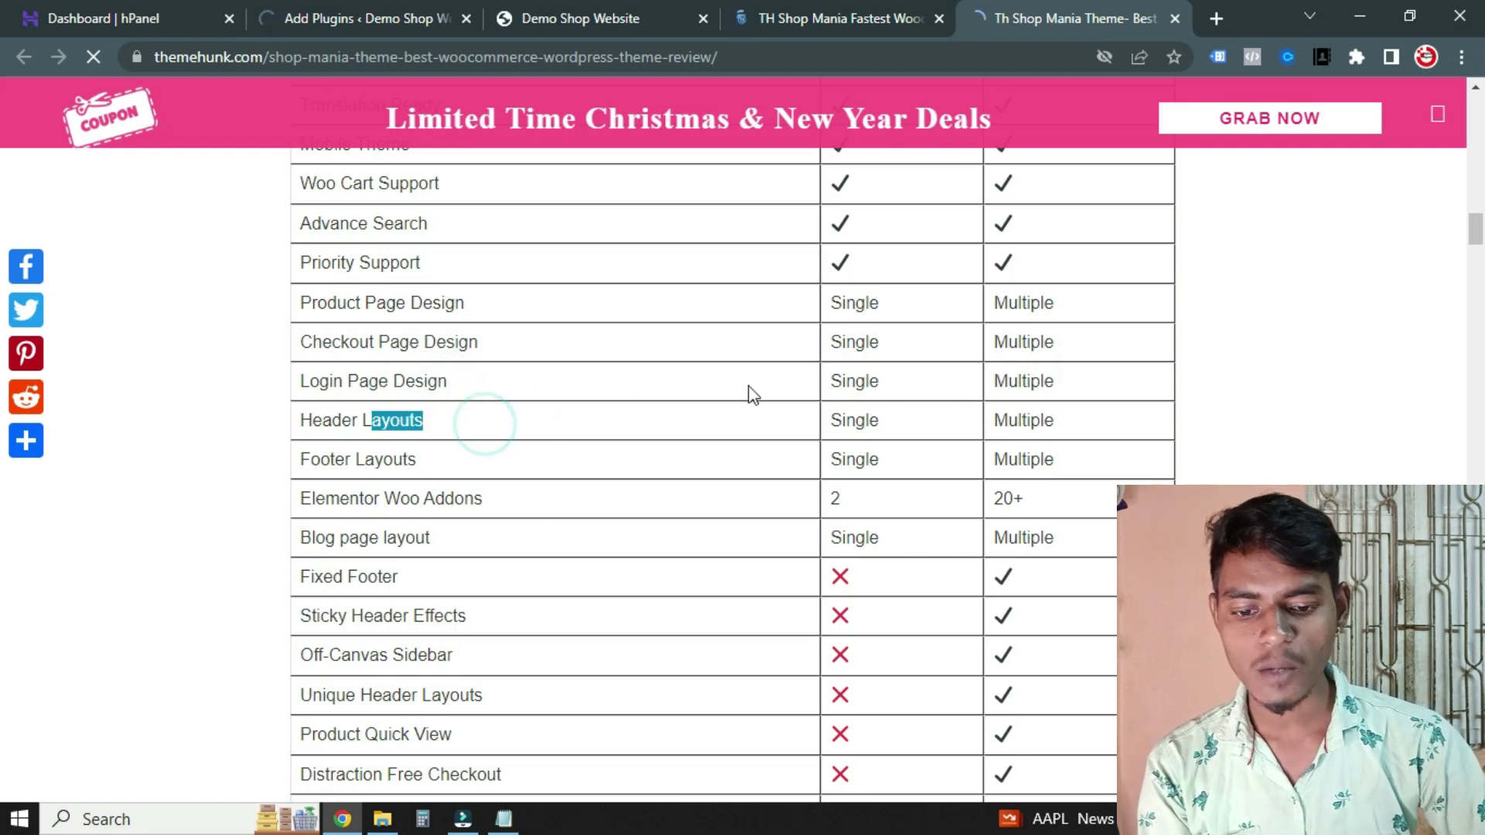
Highlight Footer Layouts with its free value and the pro value Multiple
{"action": "scroll", "coordinate": [765, 387], "scroll_direction": "down", "scroll_amount": 2}
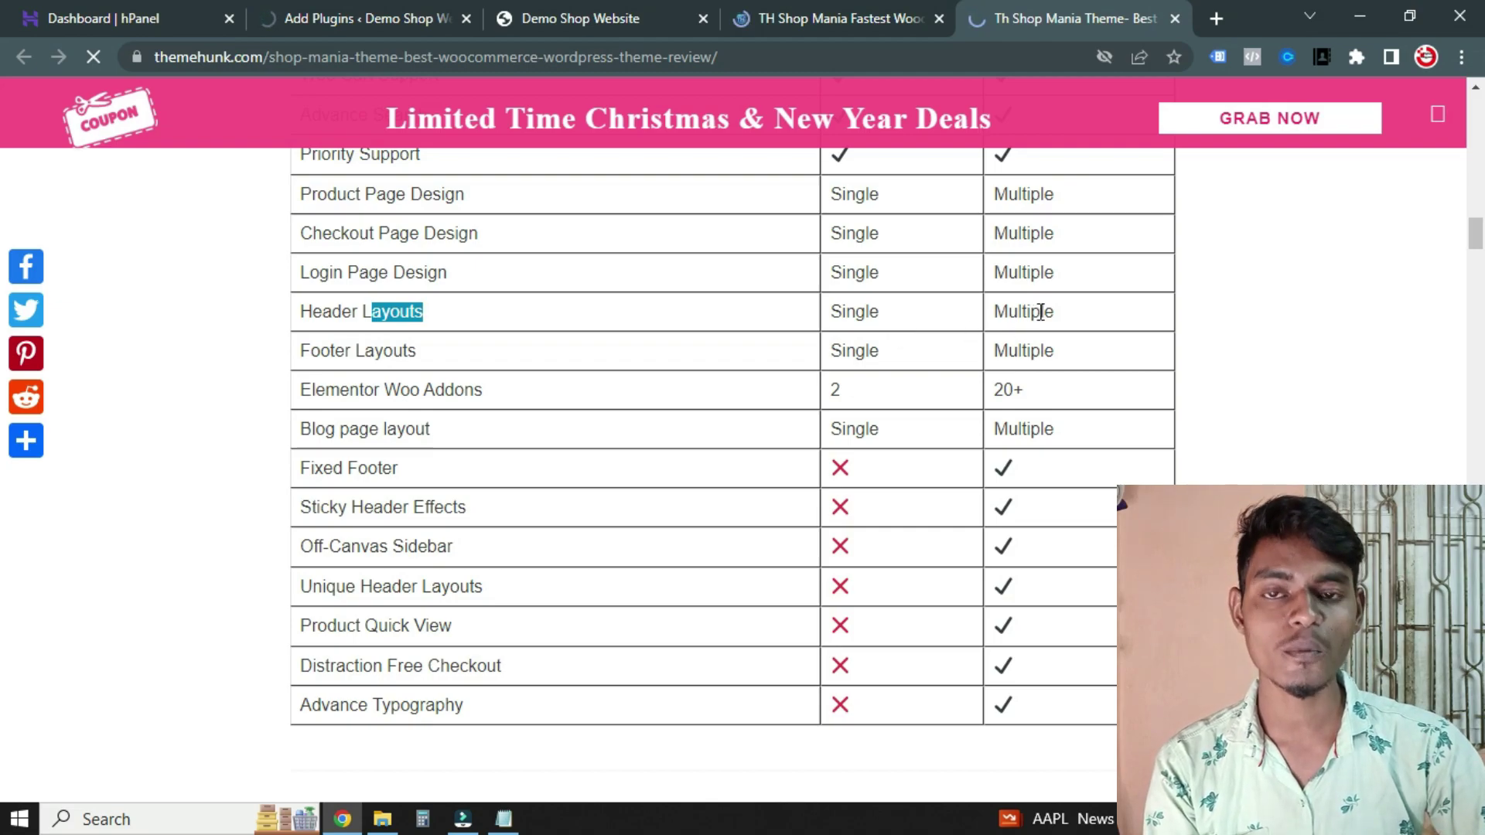
{"action": "left_click_drag", "start_coordinate": [418, 349], "coordinate": [320, 352]}
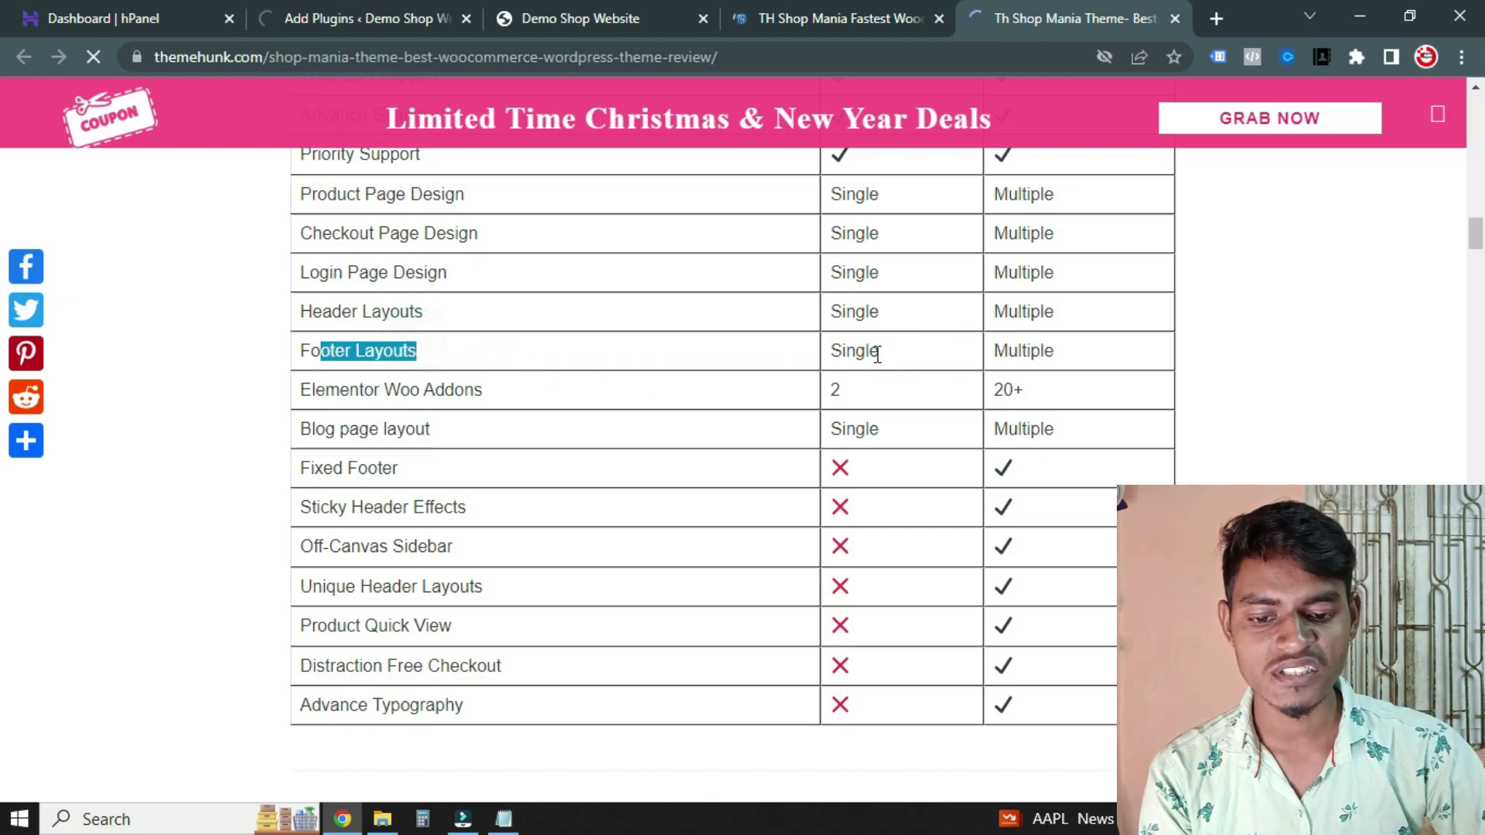
{"action": "left_click_drag", "start_coordinate": [875, 352], "coordinate": [840, 355]}
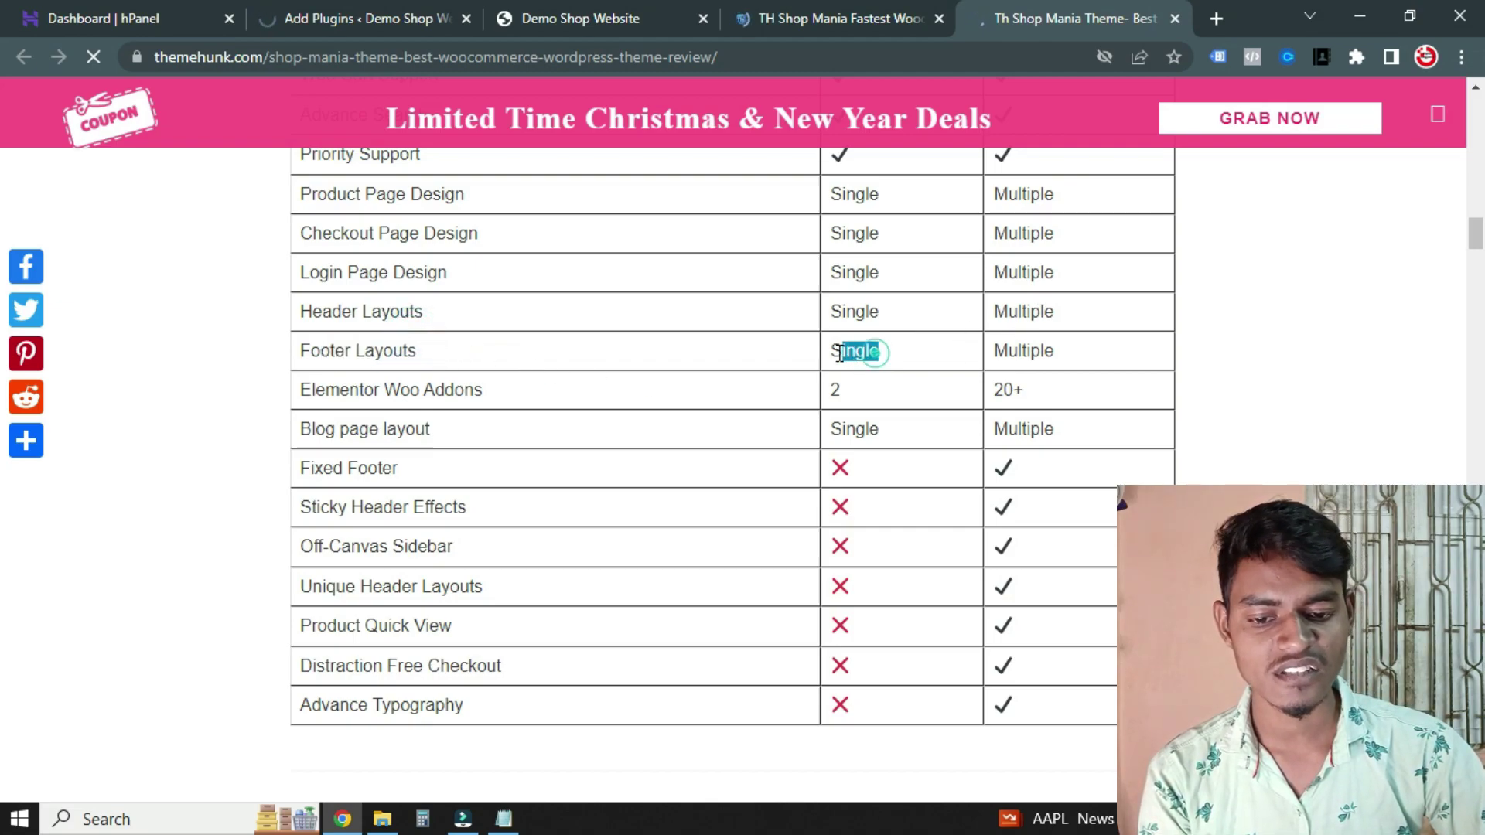
{"action": "double_click", "coordinate": [1050, 348]}
{"action": "left_click_drag", "start_coordinate": [537, 387], "coordinate": [338, 390]}
{"action": "left_click", "coordinate": [379, 386]}
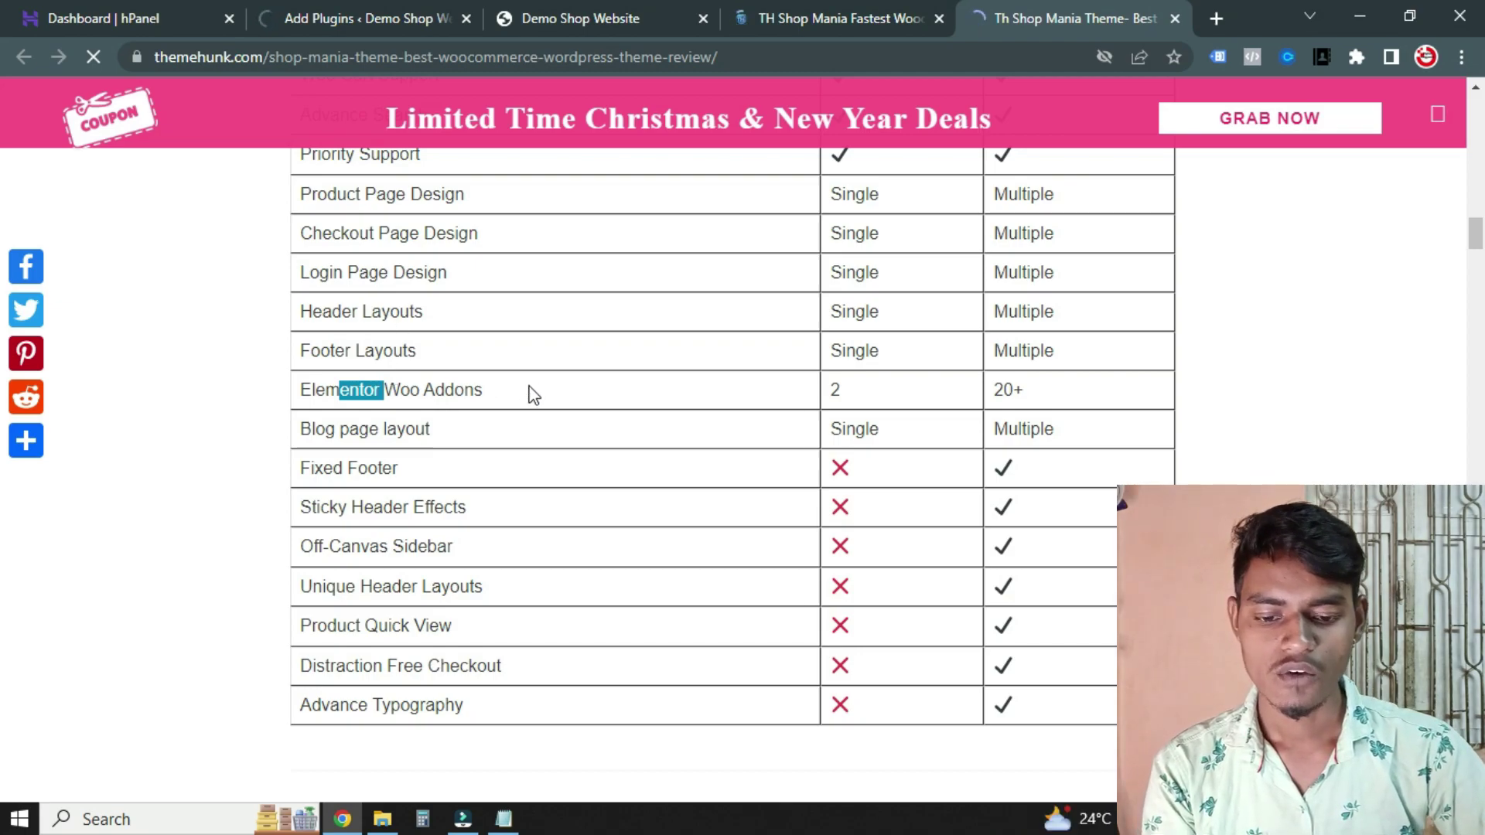
Point out Elementor Woo Addons' pro value 20+ and Blog page layout's pro value Multiple
{"action": "left_click_drag", "start_coordinate": [854, 368], "coordinate": [840, 397]}
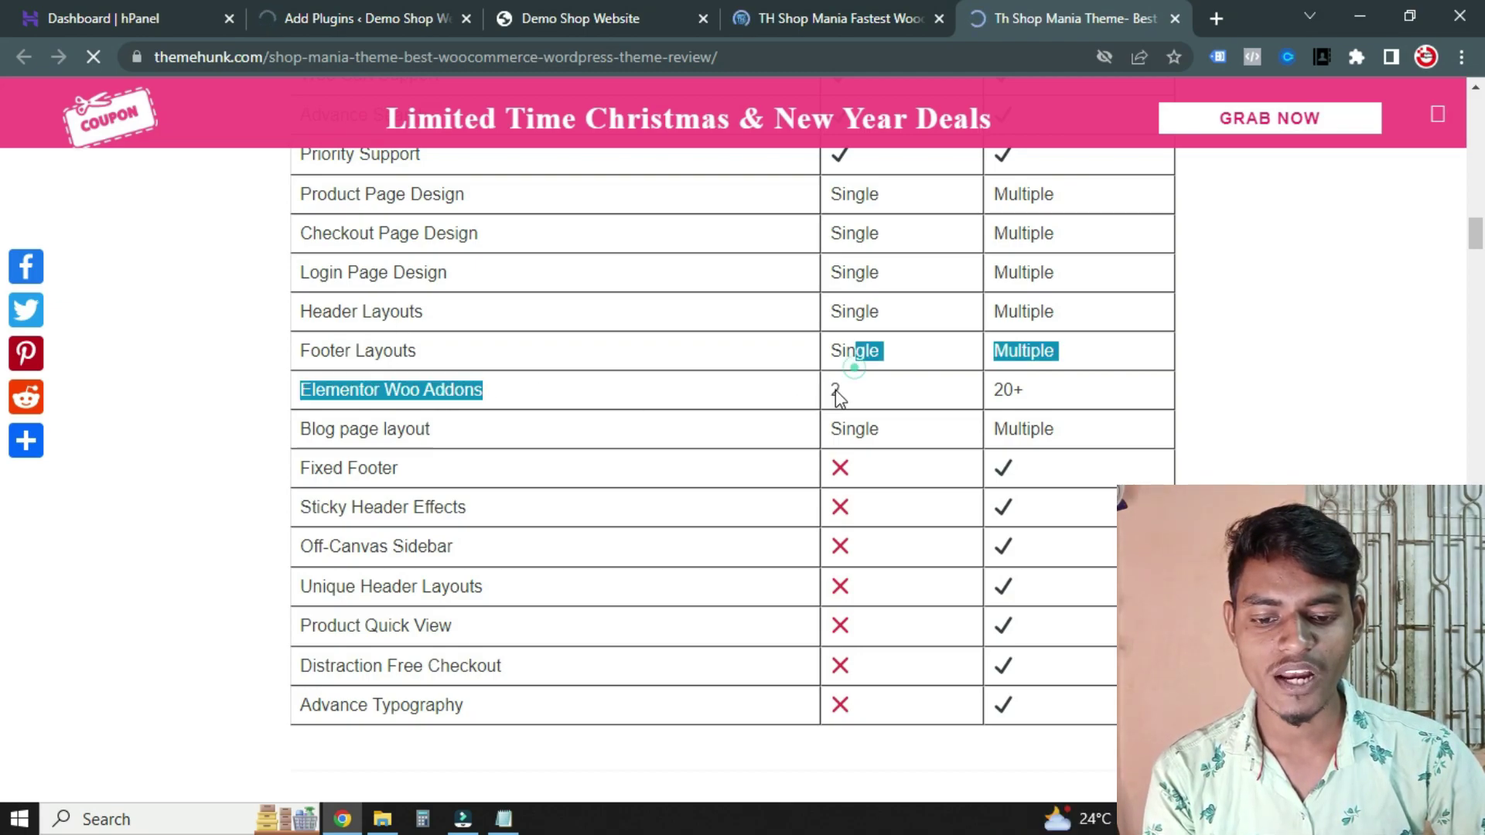
{"action": "double_click", "coordinate": [1063, 396]}
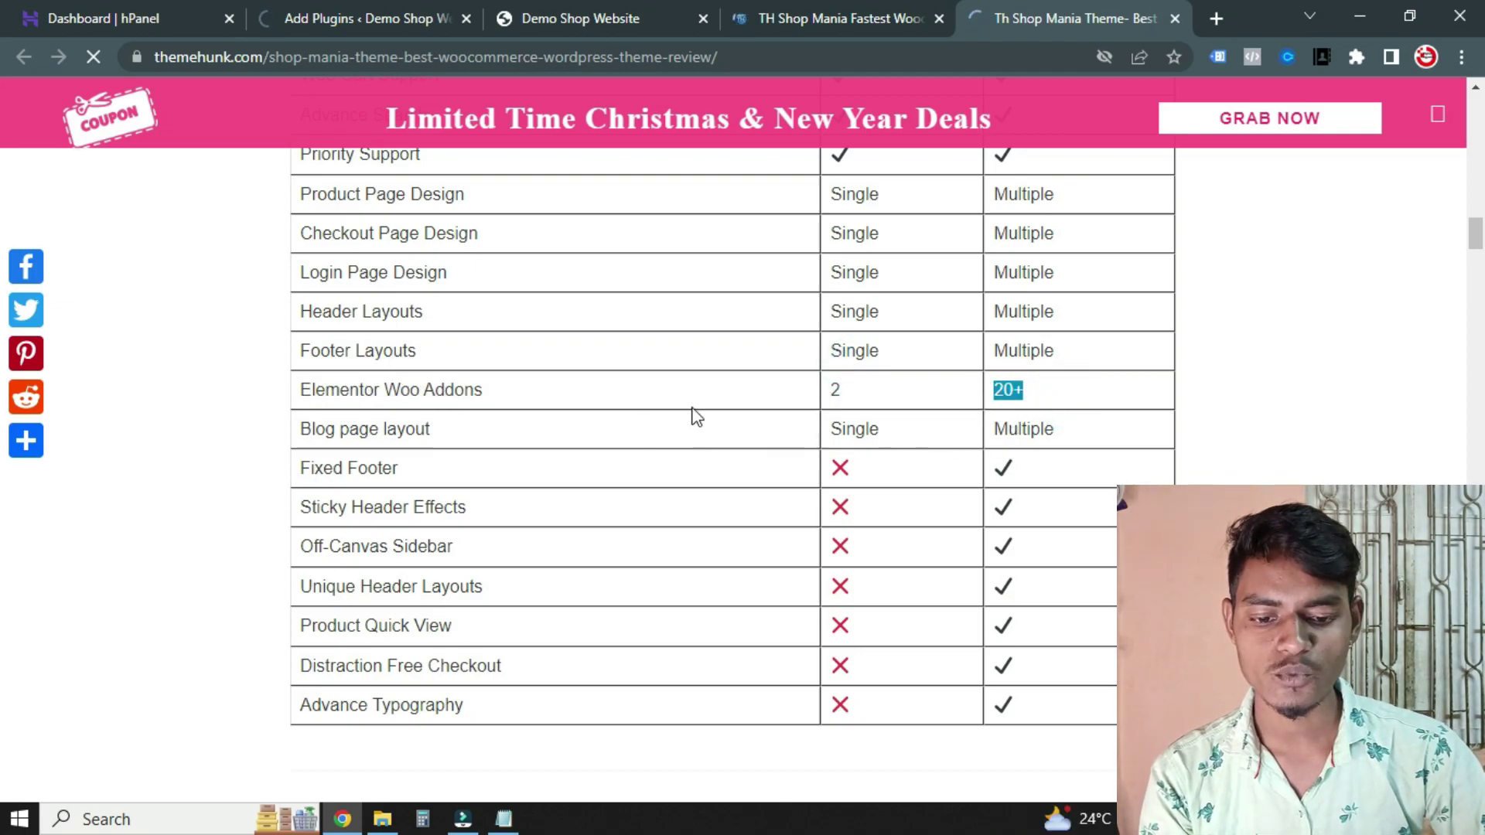
{"action": "left_click", "coordinate": [479, 435]}
{"action": "double_click", "coordinate": [505, 426]}
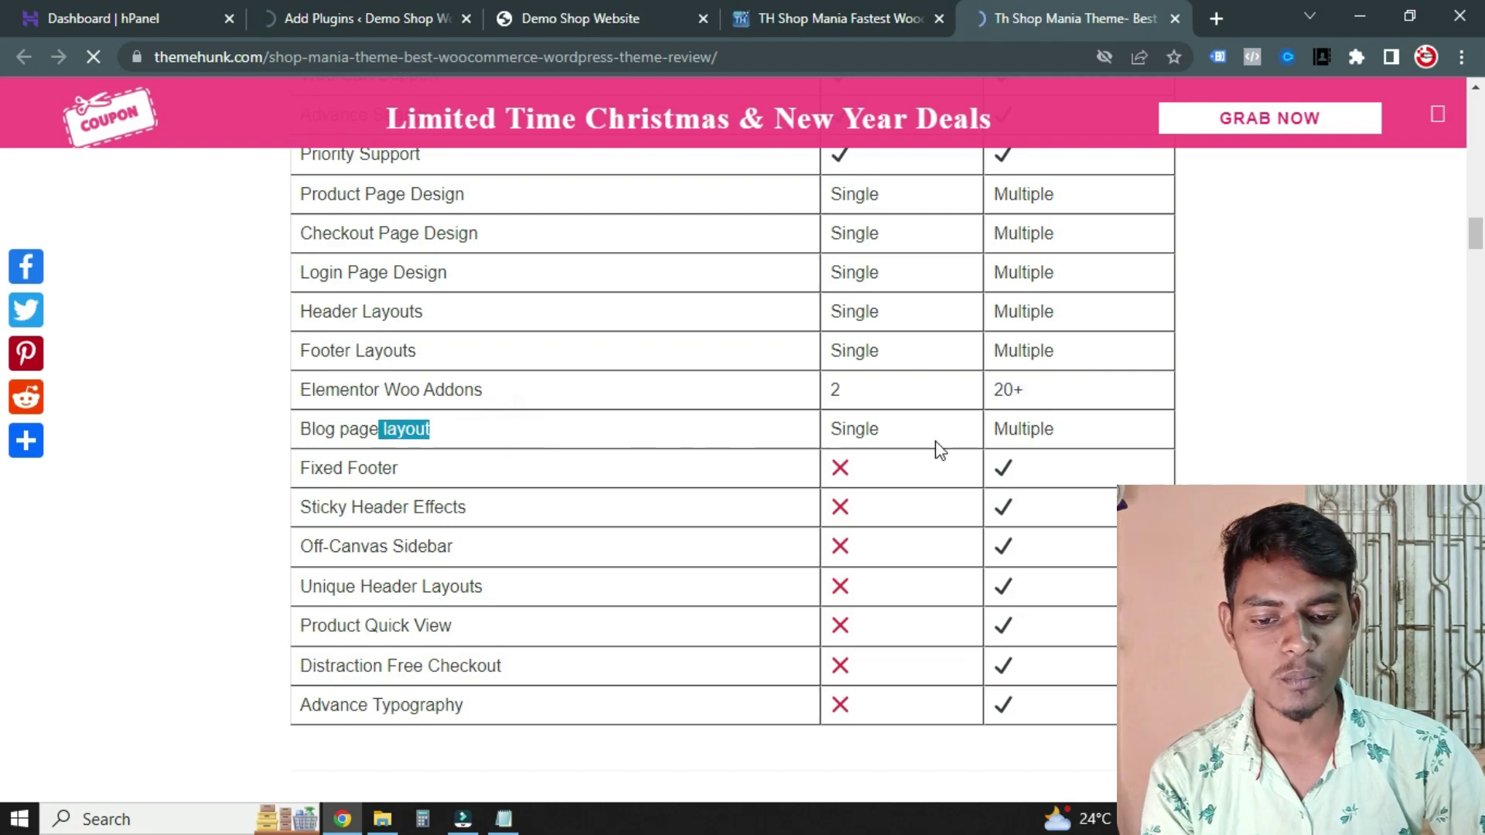
{"action": "left_click", "coordinate": [865, 426]}
{"action": "double_click", "coordinate": [1075, 425]}
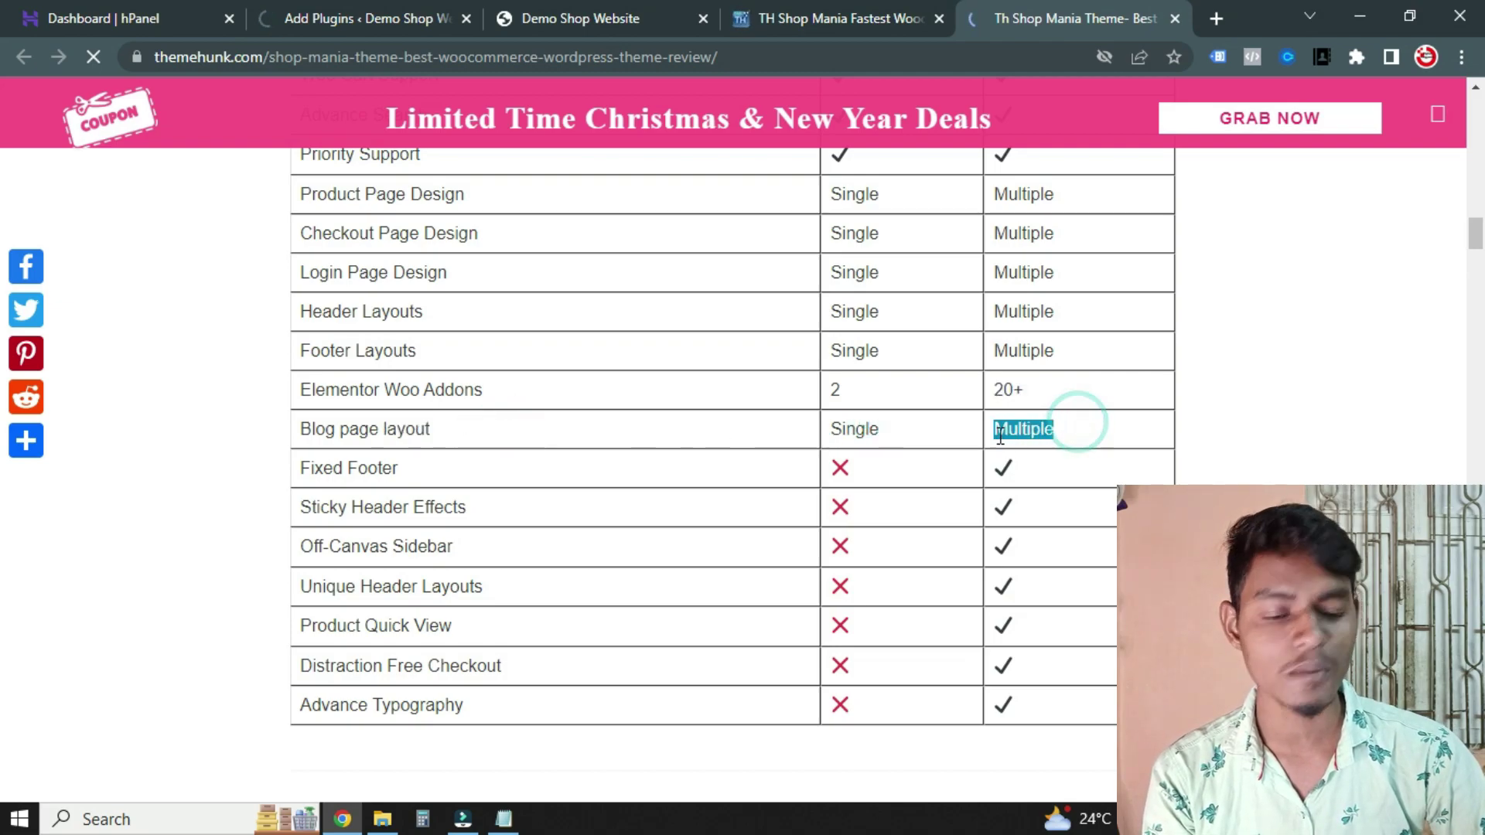
Scroll back up to point out Product Page Design again
{"action": "scroll", "coordinate": [752, 344], "scroll_direction": "down", "scroll_amount": 1}
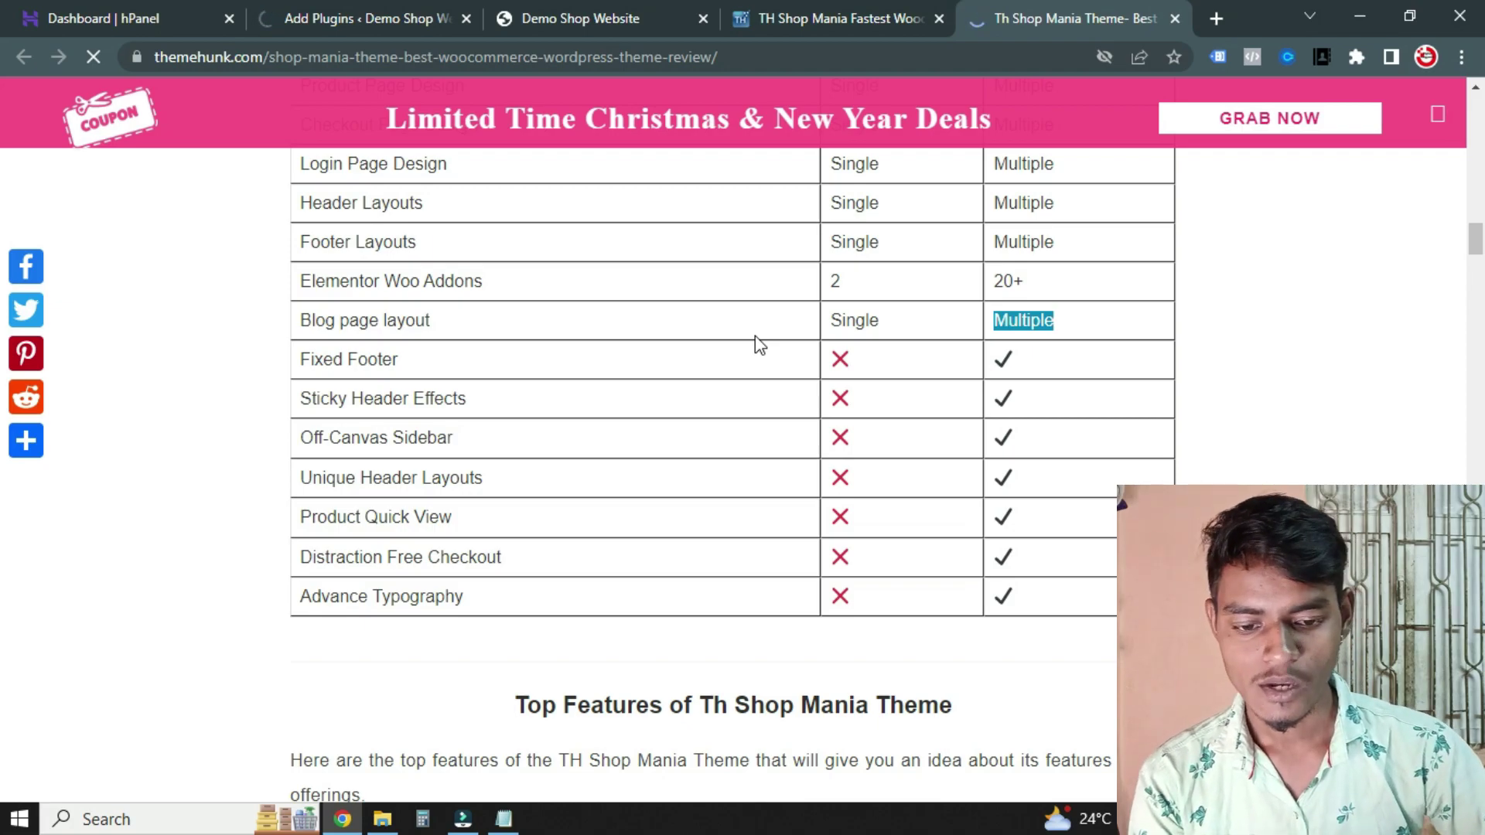
{"action": "scroll", "coordinate": [915, 358], "scroll_direction": "up", "scroll_amount": 1}
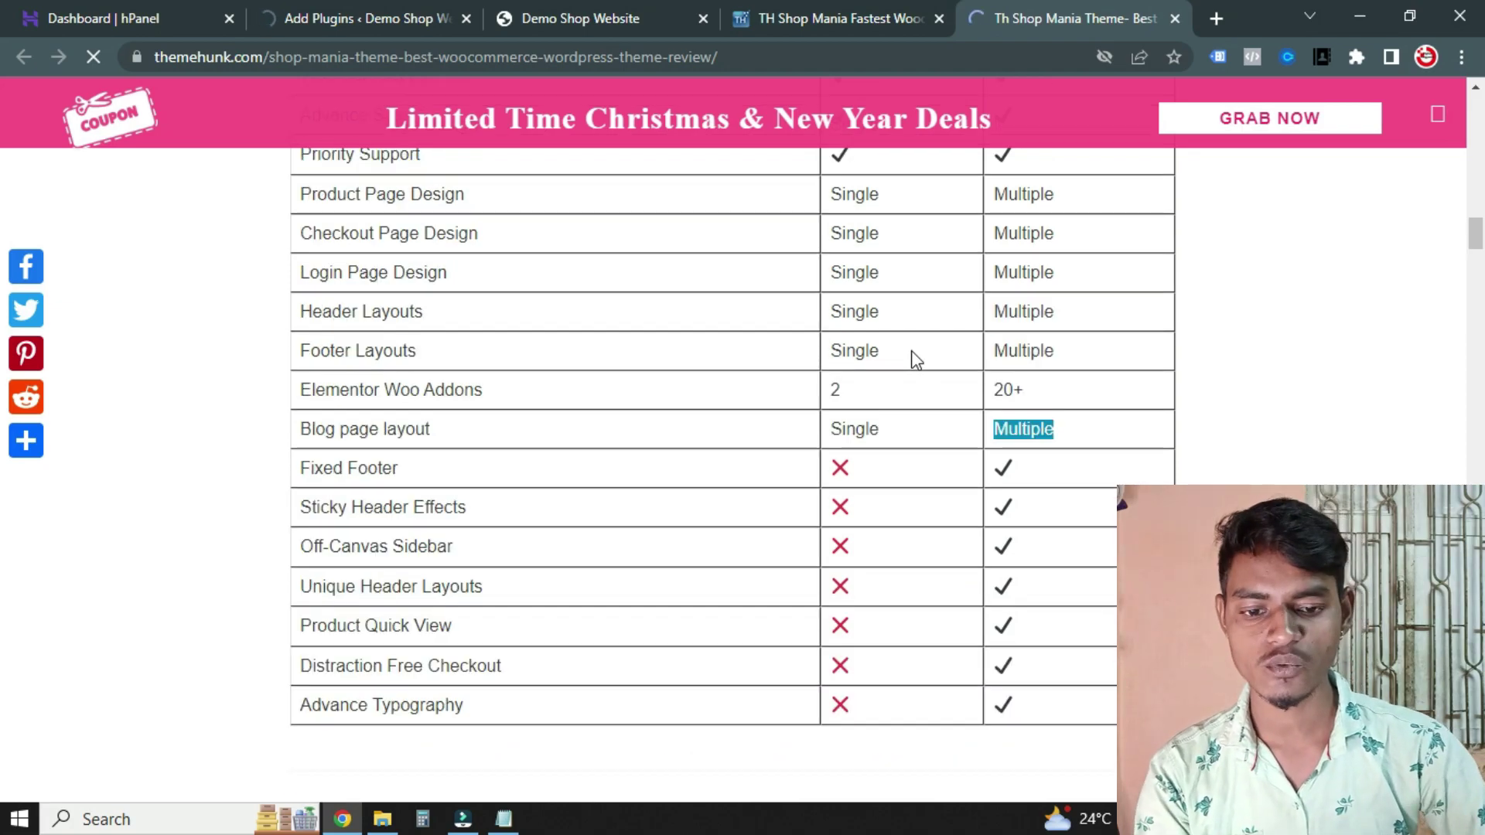
{"action": "scroll", "coordinate": [915, 359], "scroll_direction": "up", "scroll_amount": 1}
{"action": "double_click", "coordinate": [467, 303]}
{"action": "scroll", "coordinate": [619, 344], "scroll_direction": "up", "scroll_amount": 1}
{"action": "scroll", "coordinate": [664, 357], "scroll_direction": "down", "scroll_amount": 2}
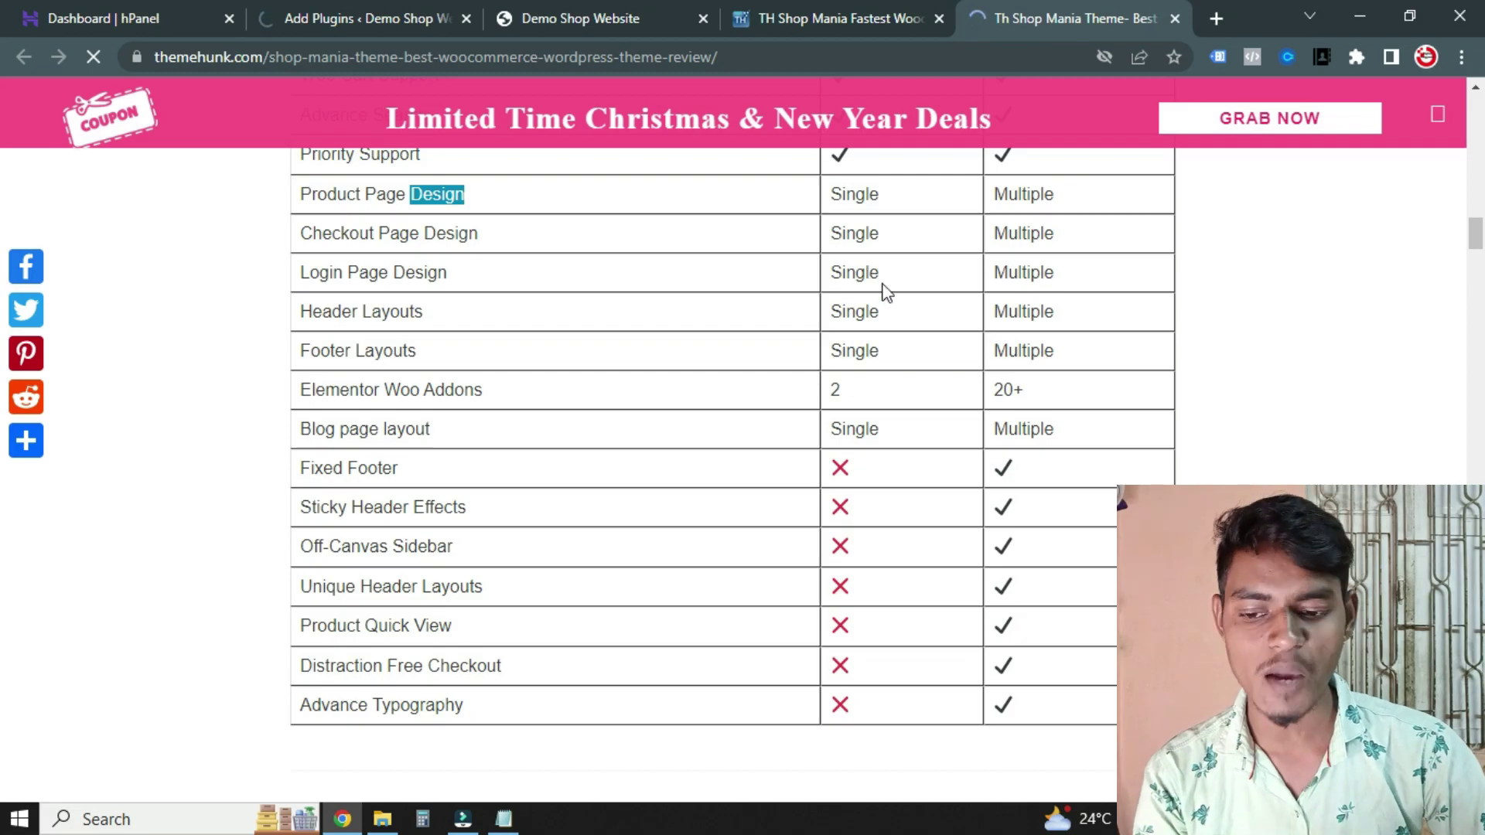
{"action": "scroll", "coordinate": [938, 294], "scroll_direction": "down", "scroll_amount": 1}
Highlight the Pro-only rows: Fixed Footer, Sticky Header Effects, Off-Canvas Sidebar, Unique Header Layouts, Product Quick View, Advance Typography
{"action": "left_click_drag", "start_coordinate": [487, 278], "coordinate": [352, 322]}
{"action": "left_click_drag", "start_coordinate": [442, 355], "coordinate": [331, 370]}
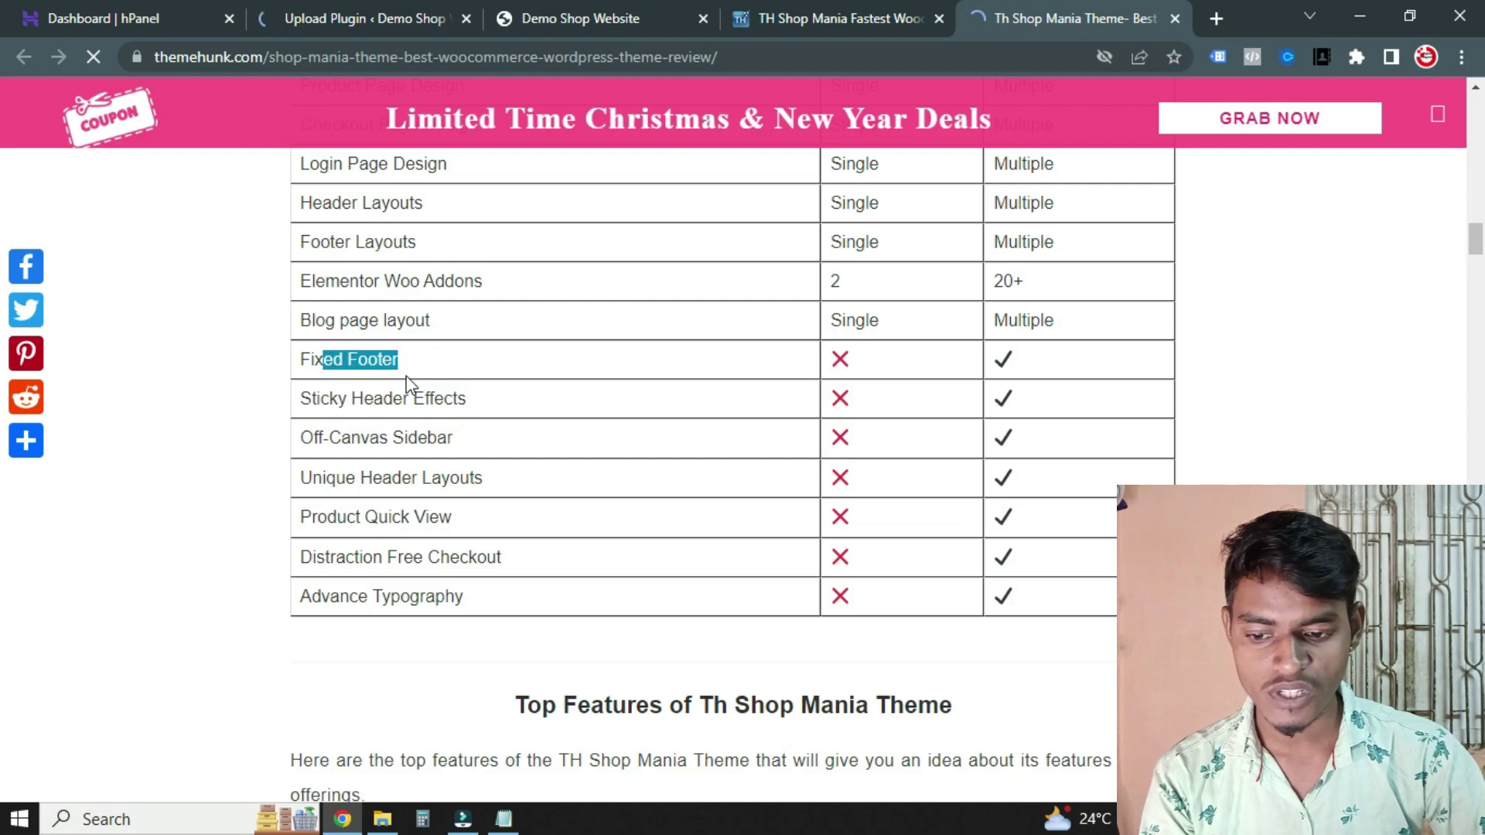
{"action": "left_click_drag", "start_coordinate": [478, 400], "coordinate": [383, 398]}
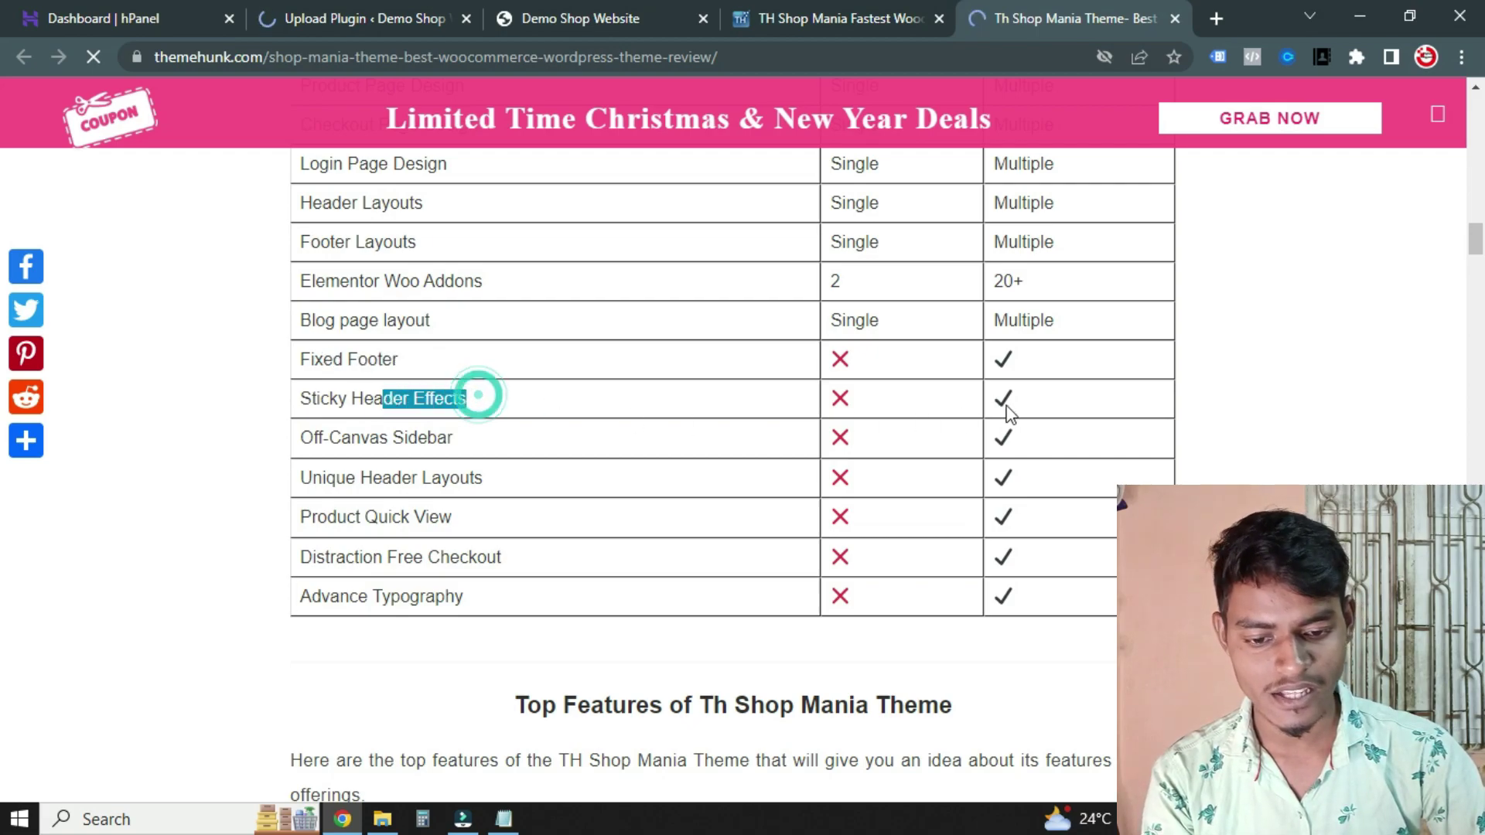
{"action": "left_click", "coordinate": [511, 424]}
{"action": "left_click_drag", "start_coordinate": [505, 429], "coordinate": [387, 438]}
{"action": "left_click", "coordinate": [520, 485]}
{"action": "left_click_drag", "start_coordinate": [520, 486], "coordinate": [346, 478]}
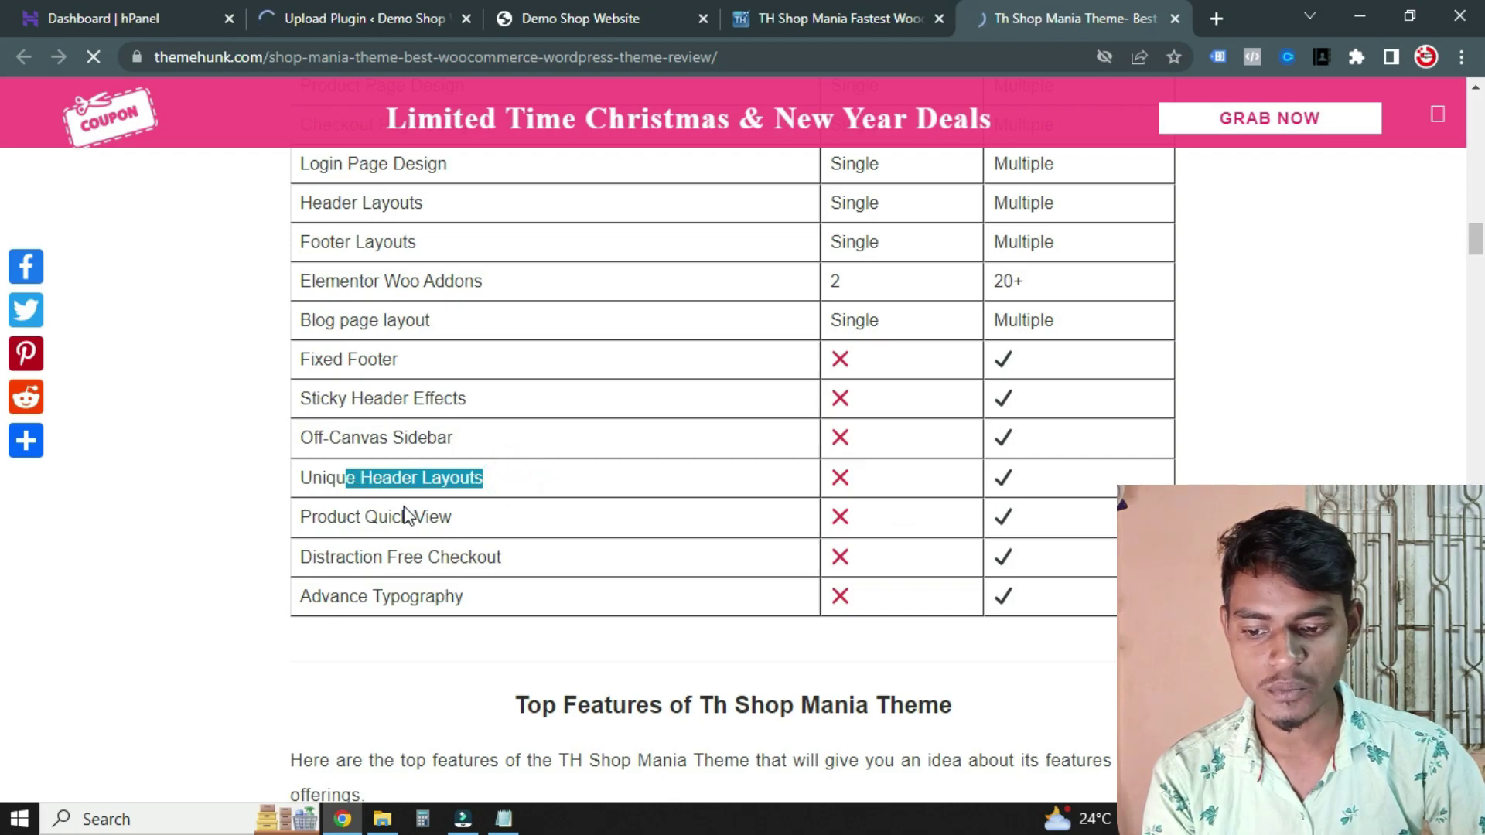
{"action": "left_click_drag", "start_coordinate": [474, 520], "coordinate": [361, 517]}
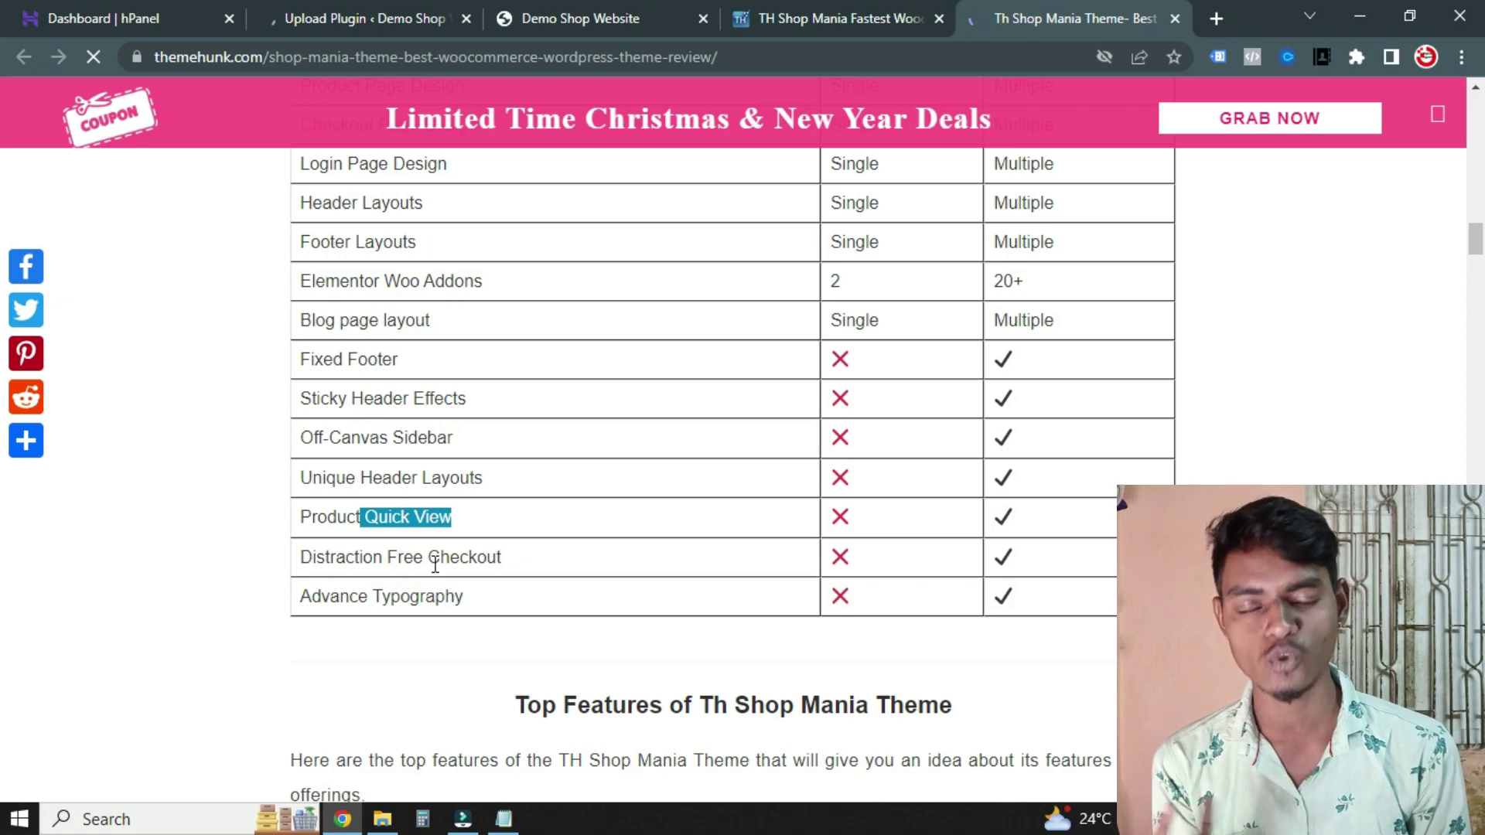
{"action": "left_click_drag", "start_coordinate": [474, 601], "coordinate": [342, 580]}
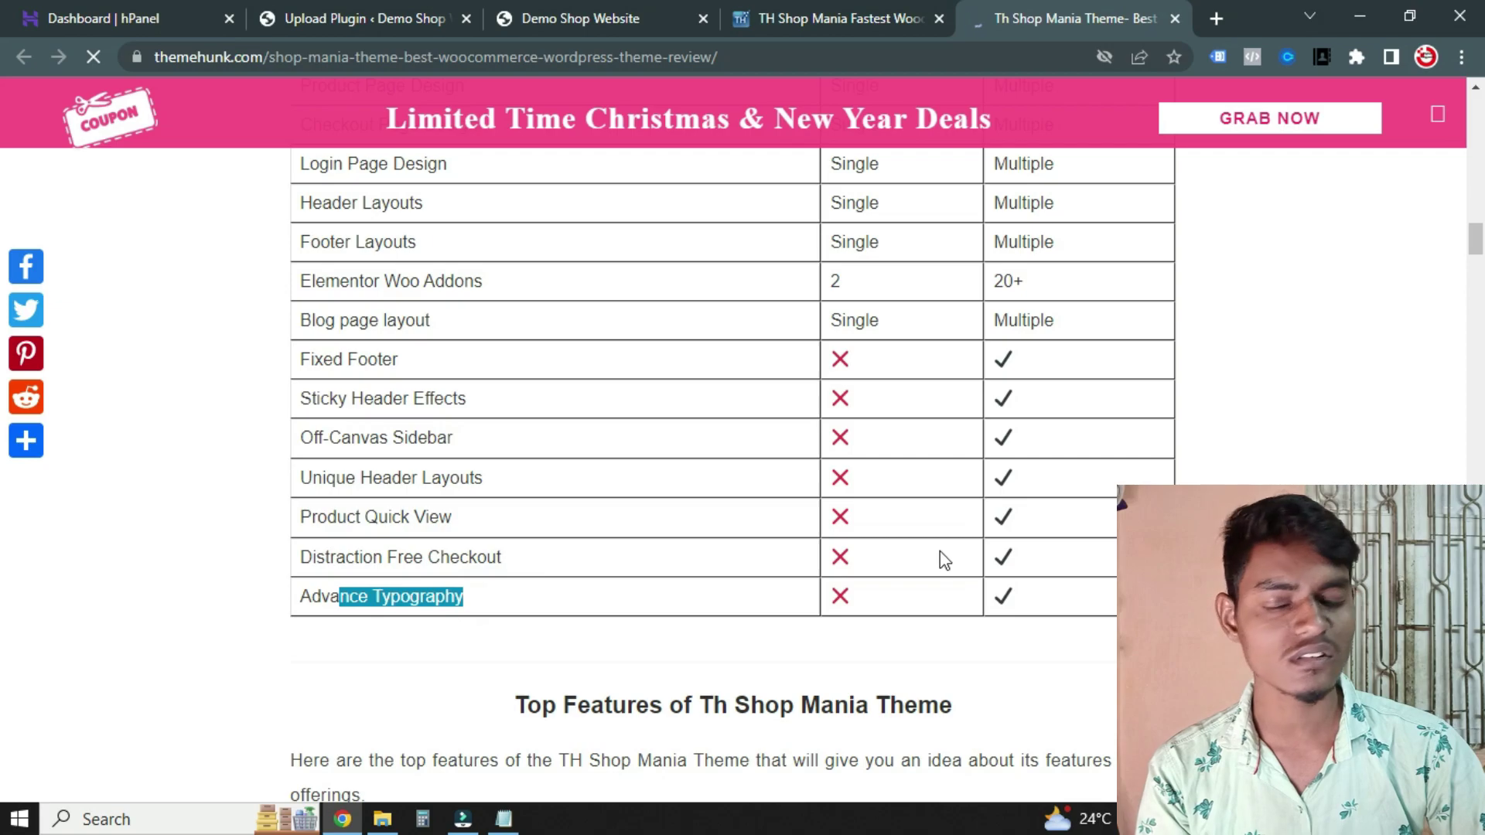
{"action": "scroll", "coordinate": [917, 537], "scroll_direction": "up", "scroll_amount": 20}
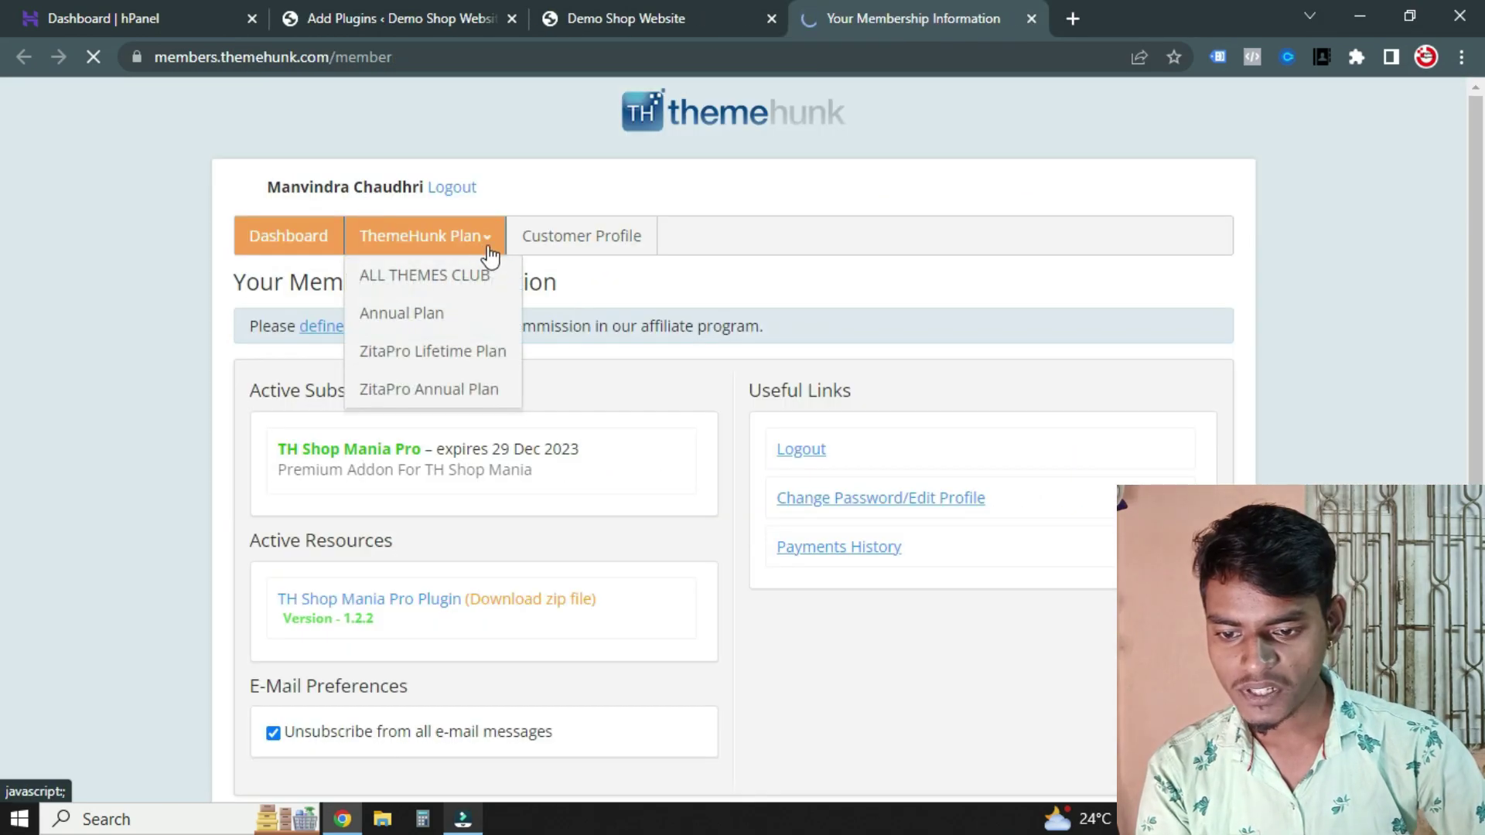
Download the TH Shop Mania Pro Plugin zip from the ThemeHunk members area
{"action": "scroll", "coordinate": [245, 384], "scroll_direction": "down", "scroll_amount": 2}
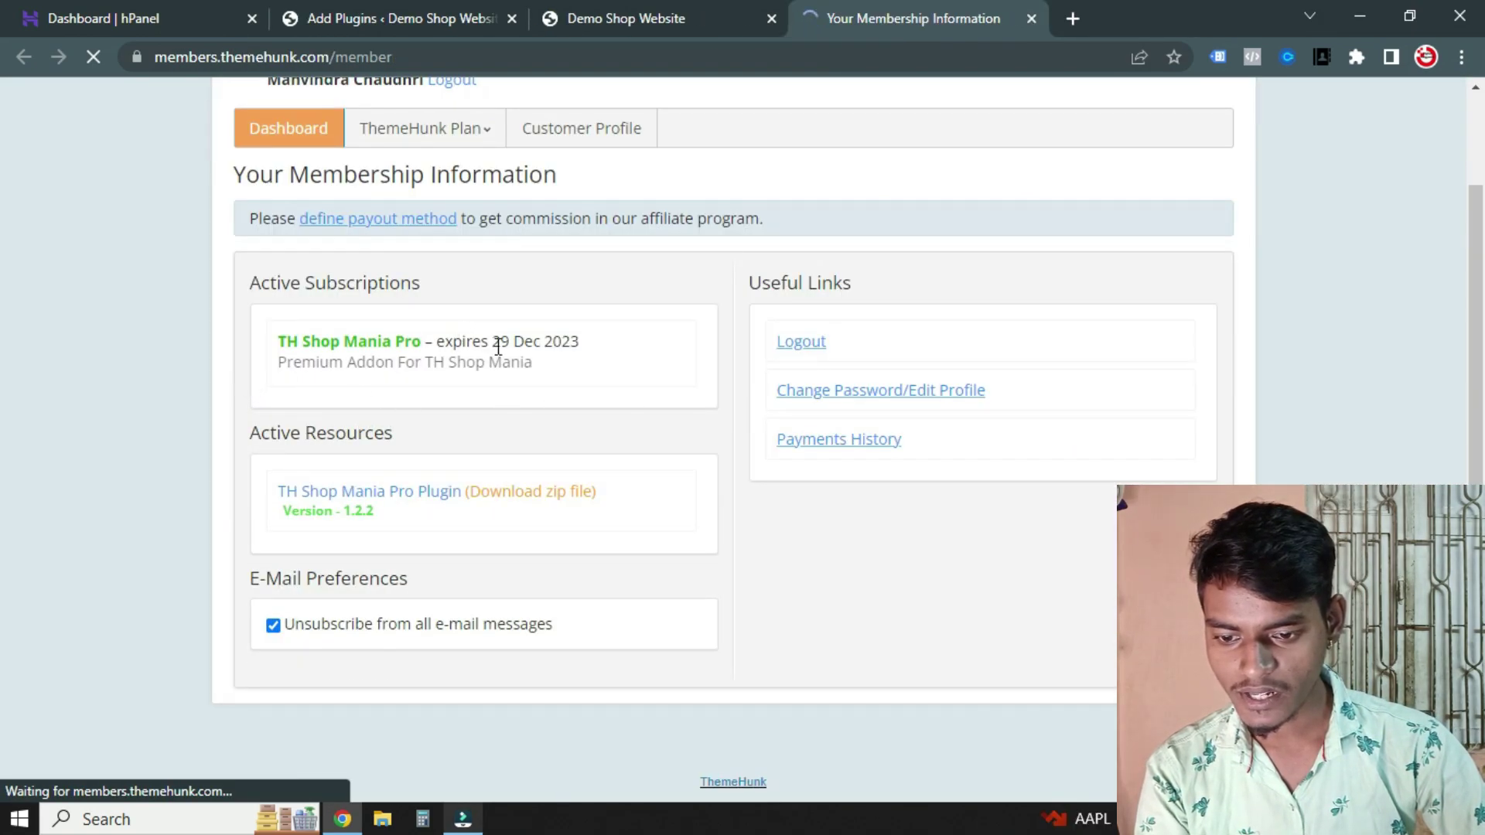
{"action": "scroll", "coordinate": [573, 474], "scroll_direction": "up", "scroll_amount": 2}
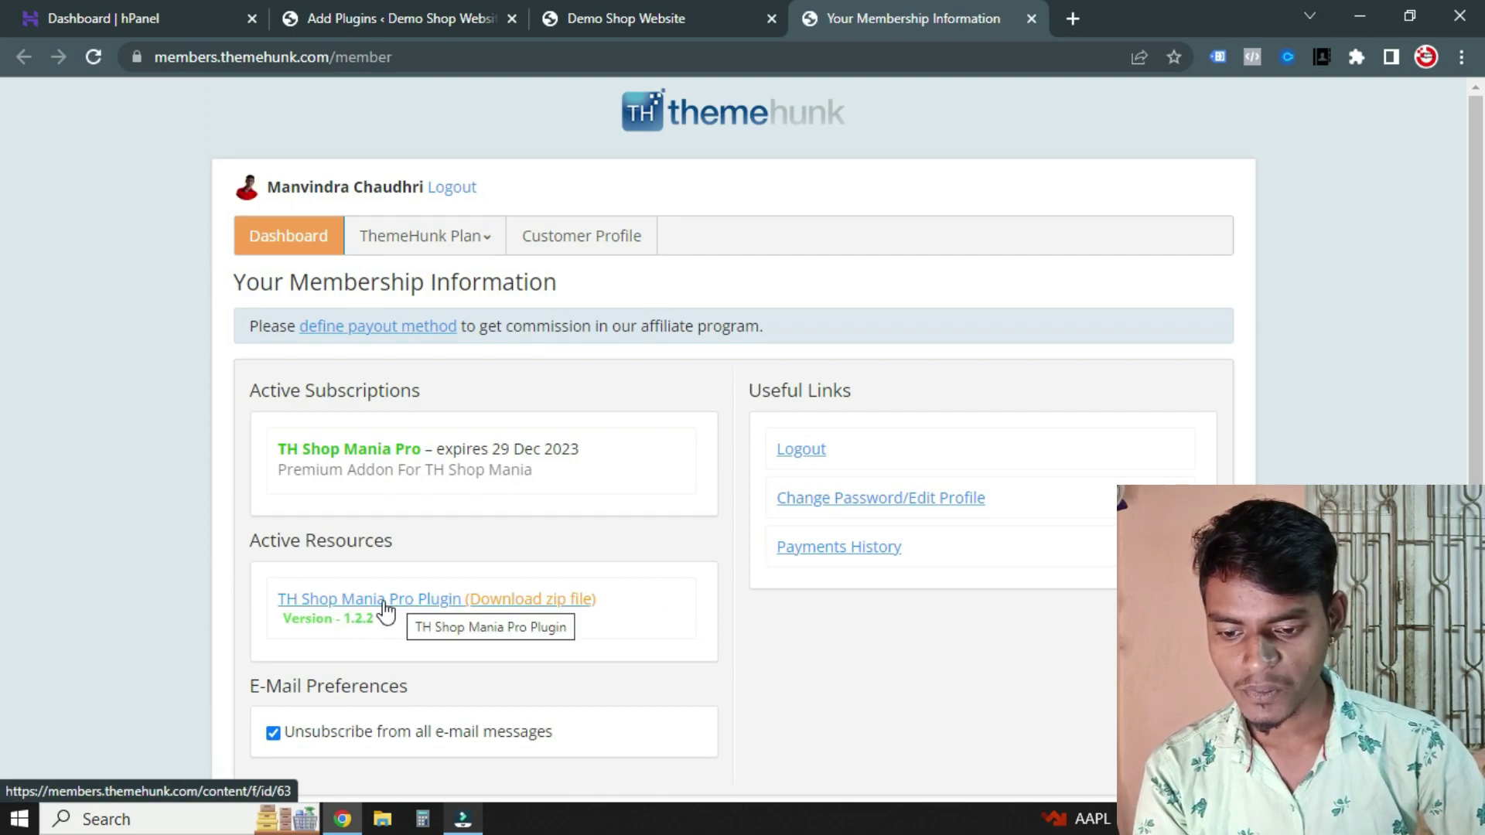
{"action": "left_click", "coordinate": [490, 601]}
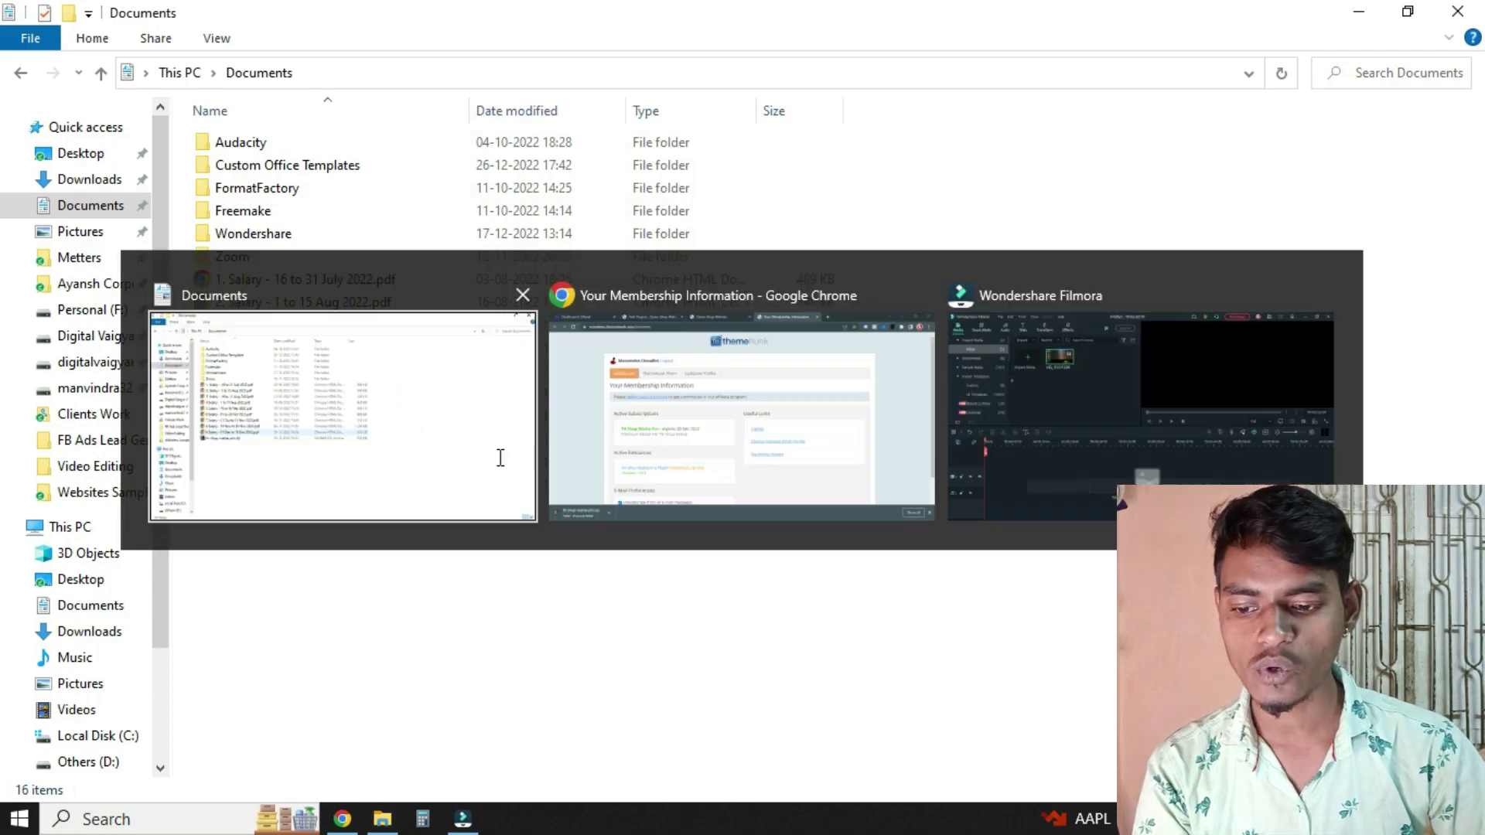
Return to the browser's WordPress Add Plugins tab
{"action": "key", "text": "alt+Tab"}
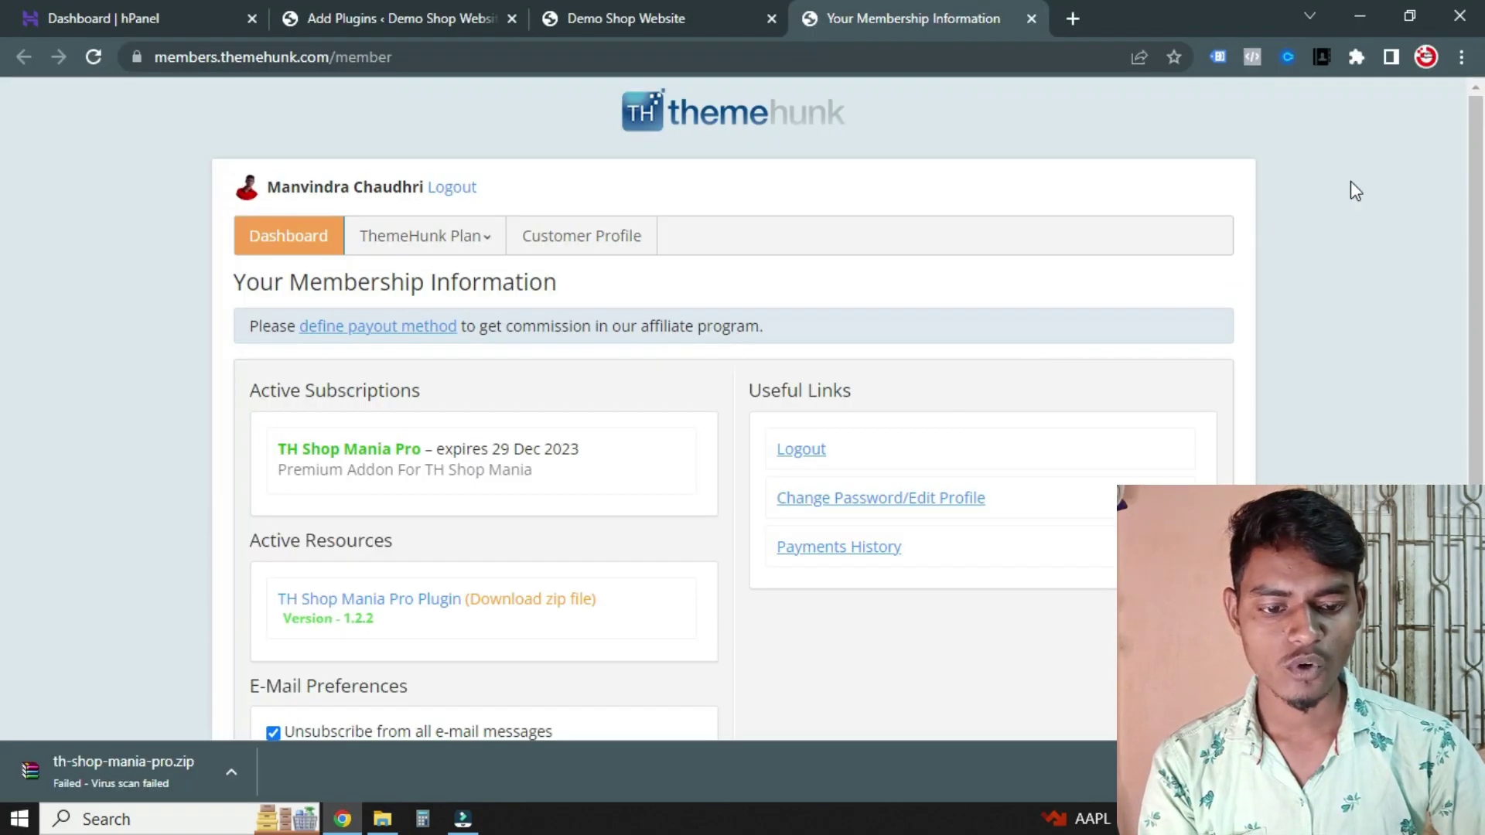
{"action": "left_click", "coordinate": [136, 11]}
{"action": "left_click", "coordinate": [493, 10]}
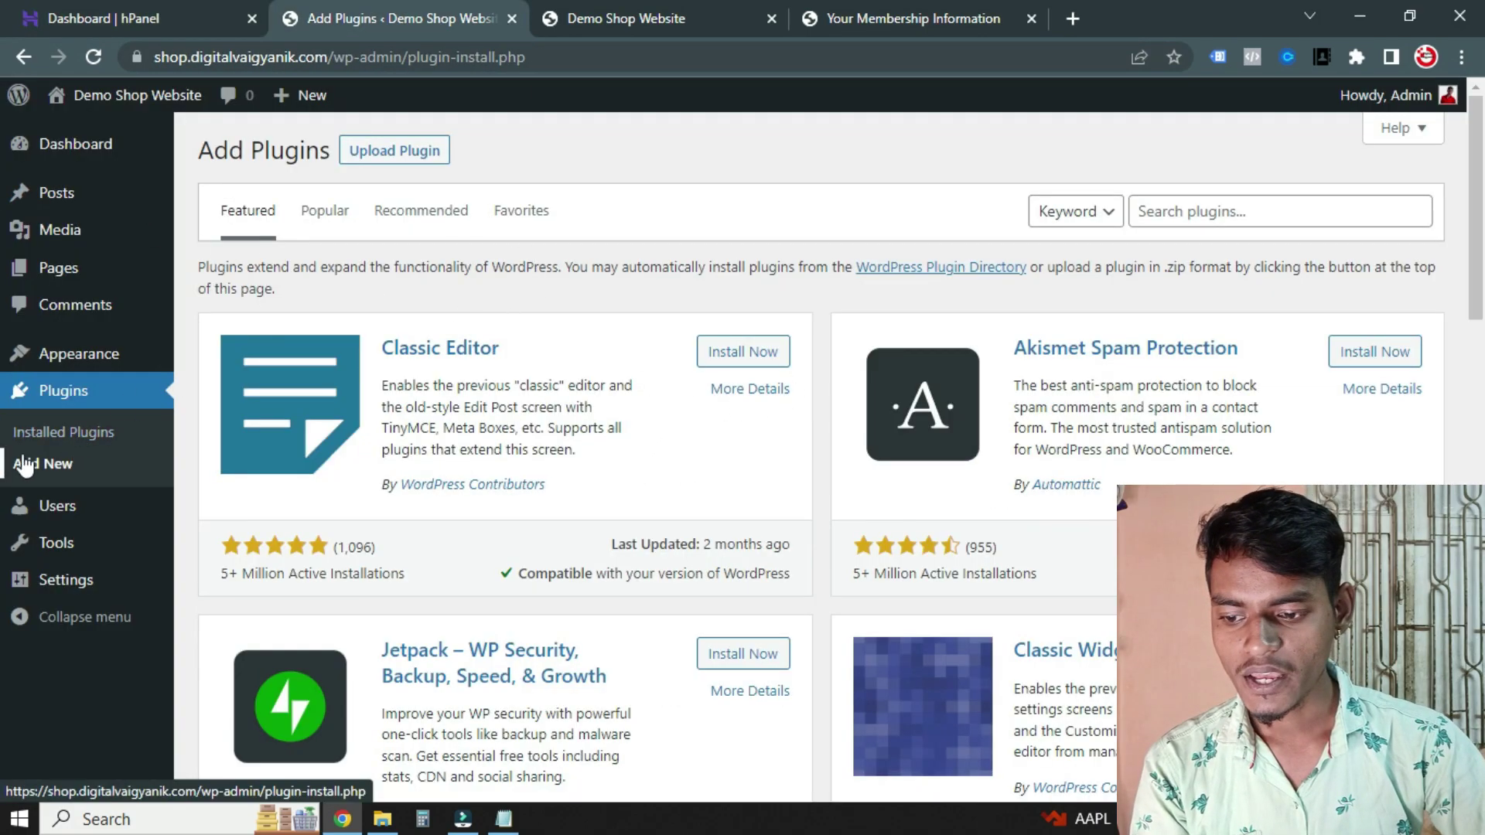
Upload th-shop-mania-pro.zip from Documents as a new plugin and install it
{"action": "scroll", "coordinate": [769, 547], "scroll_direction": "down", "scroll_amount": 3}
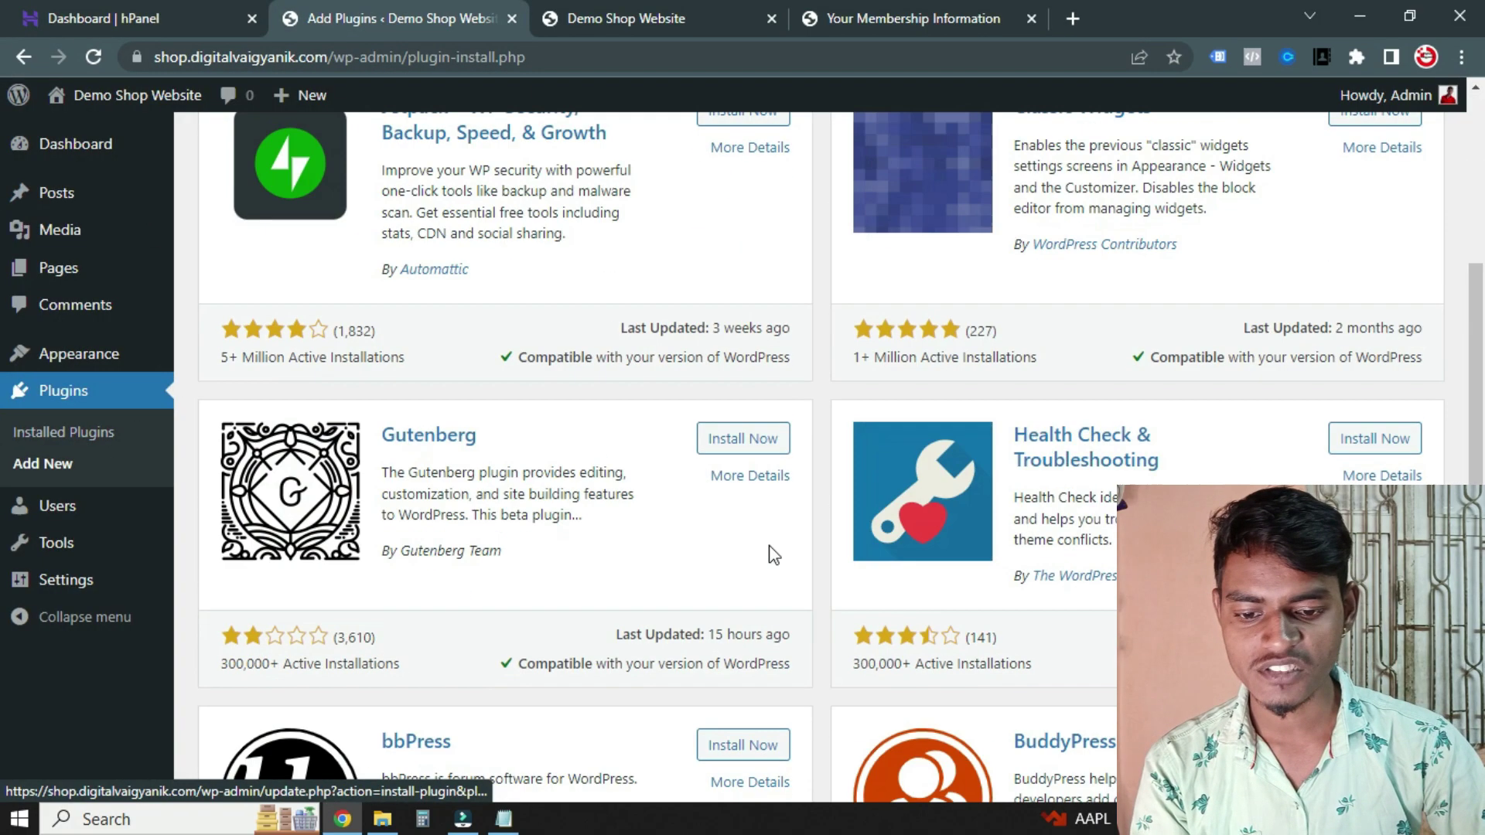
{"action": "scroll", "coordinate": [758, 501], "scroll_direction": "up", "scroll_amount": 3}
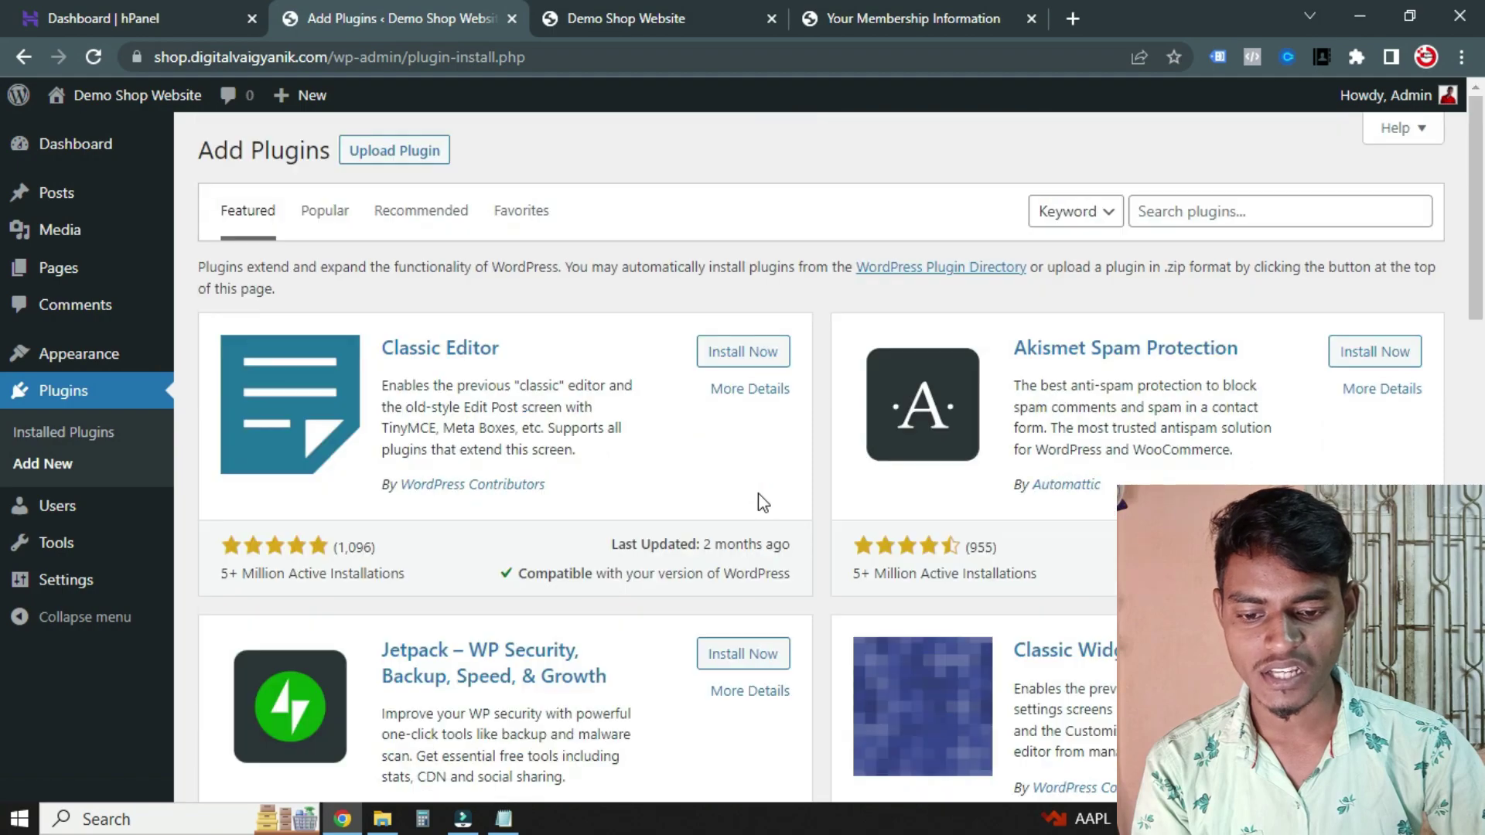
{"action": "left_click", "coordinate": [389, 151]}
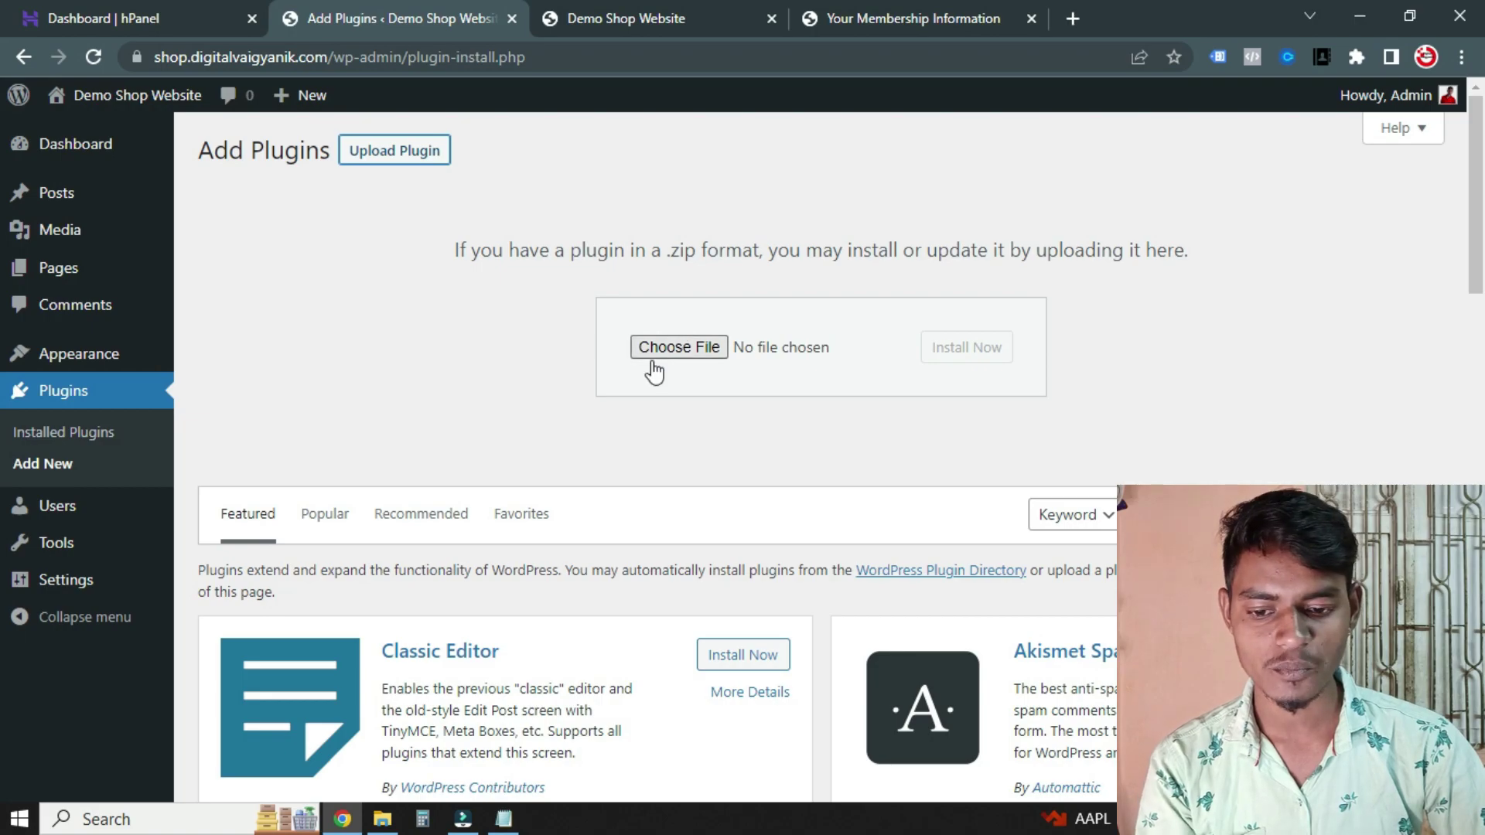
{"action": "left_click", "coordinate": [669, 350]}
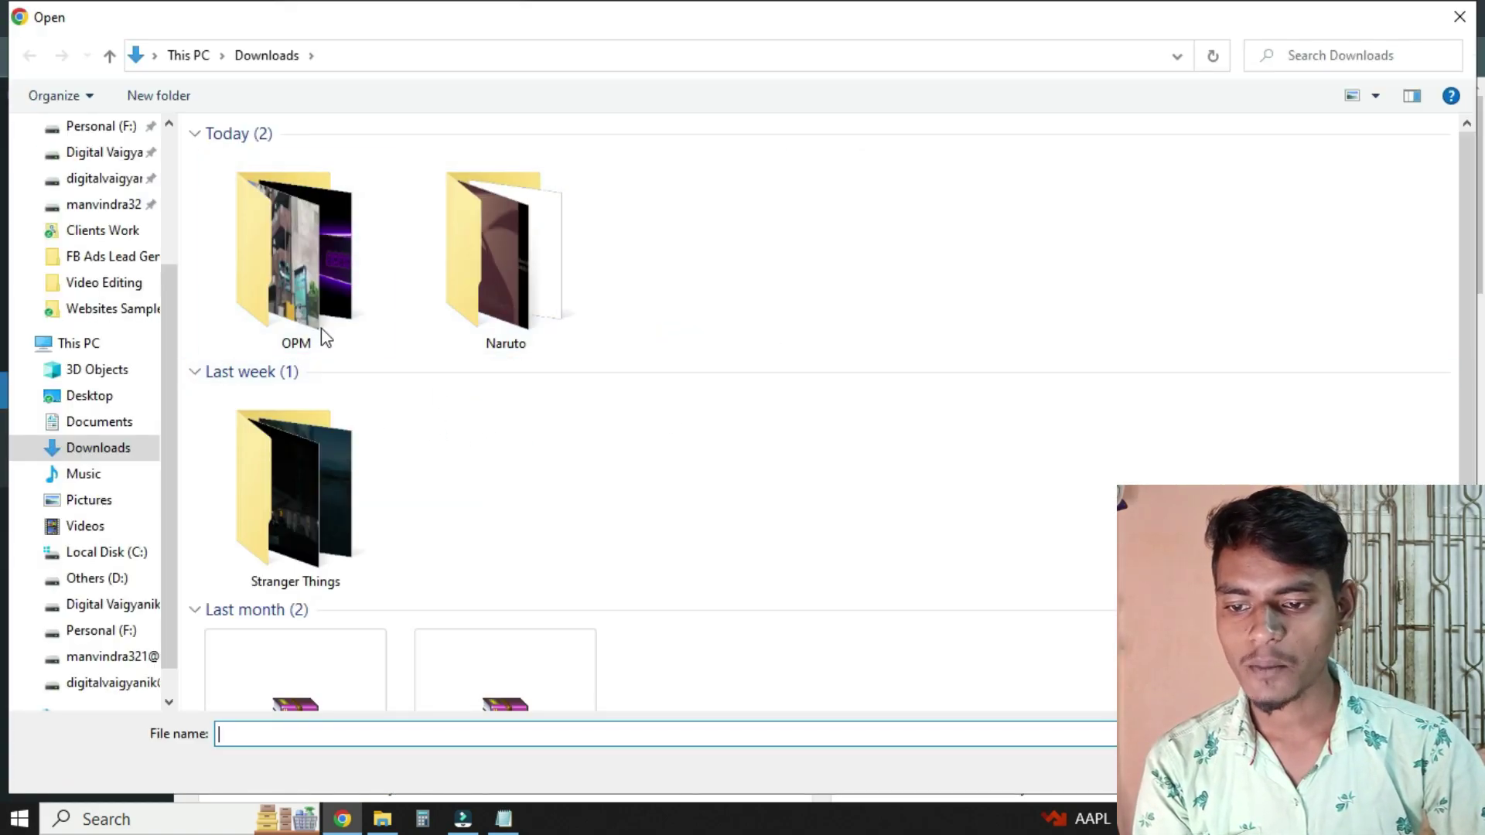
{"action": "scroll", "coordinate": [116, 255], "scroll_direction": "up", "scroll_amount": 3}
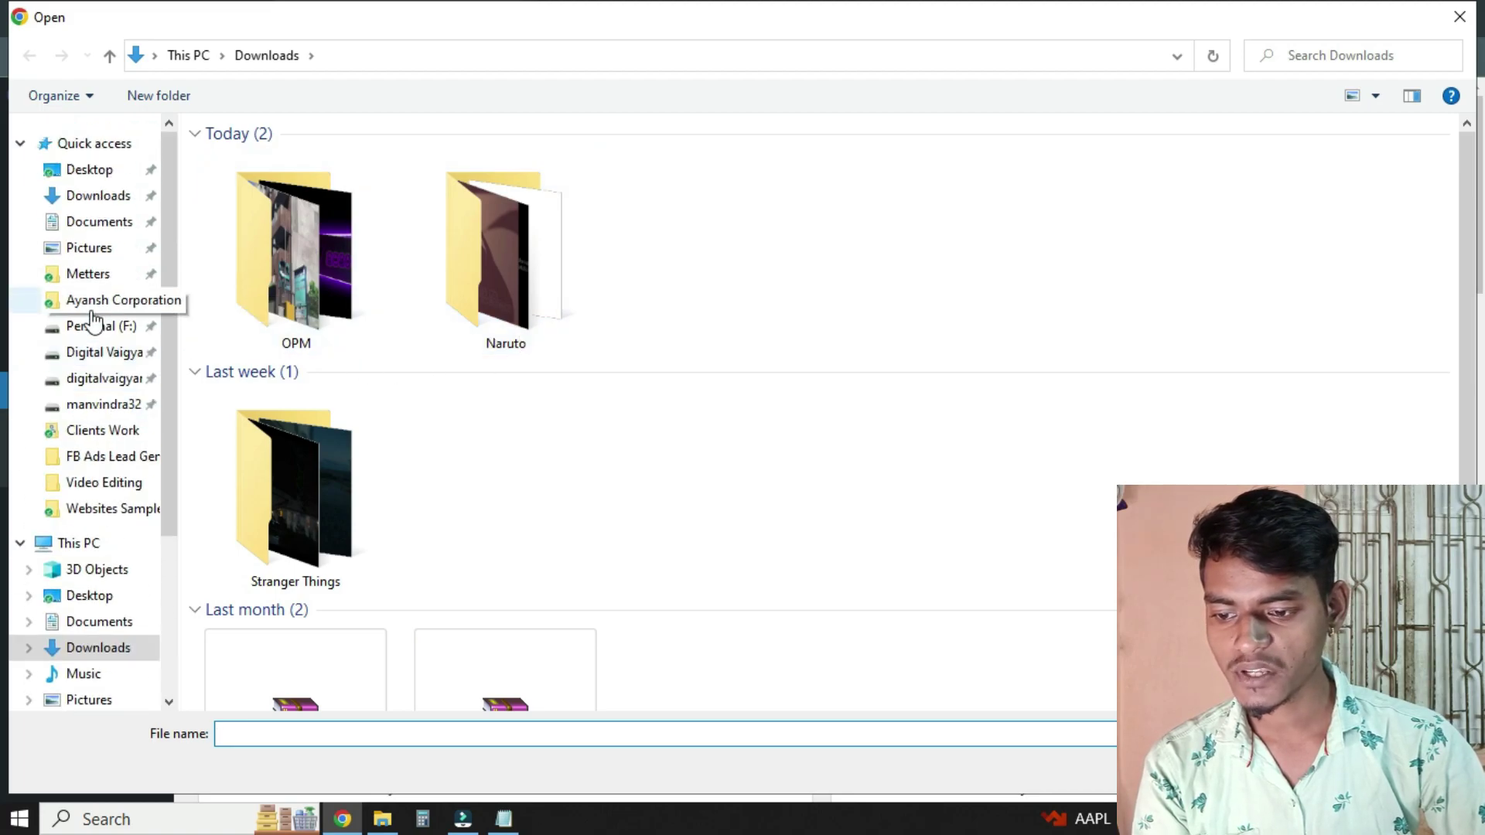
{"action": "left_click", "coordinate": [91, 225]}
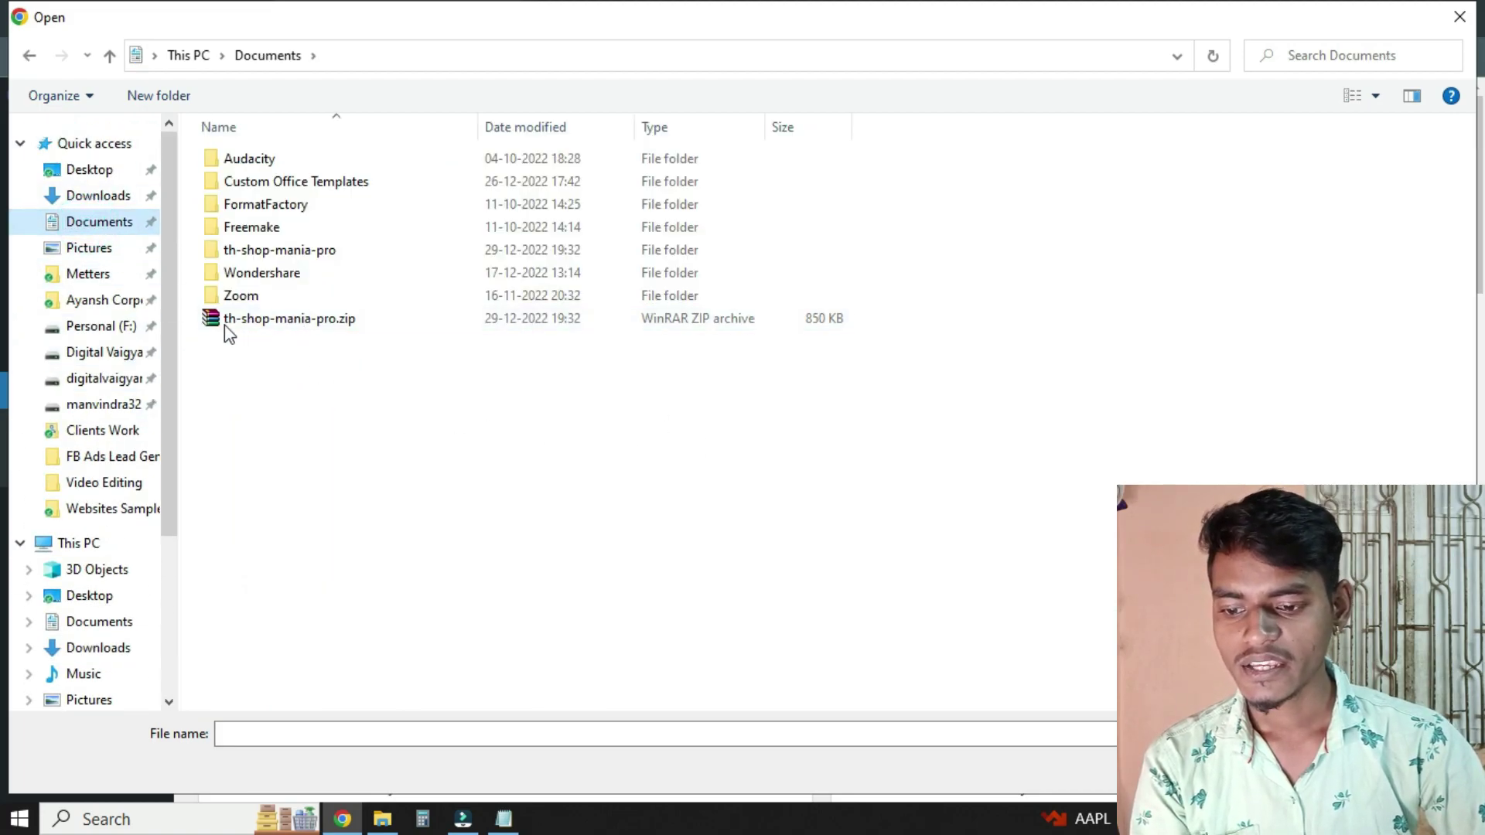
{"action": "left_click", "coordinate": [263, 323]}
{"action": "double_click", "coordinate": [263, 323]}
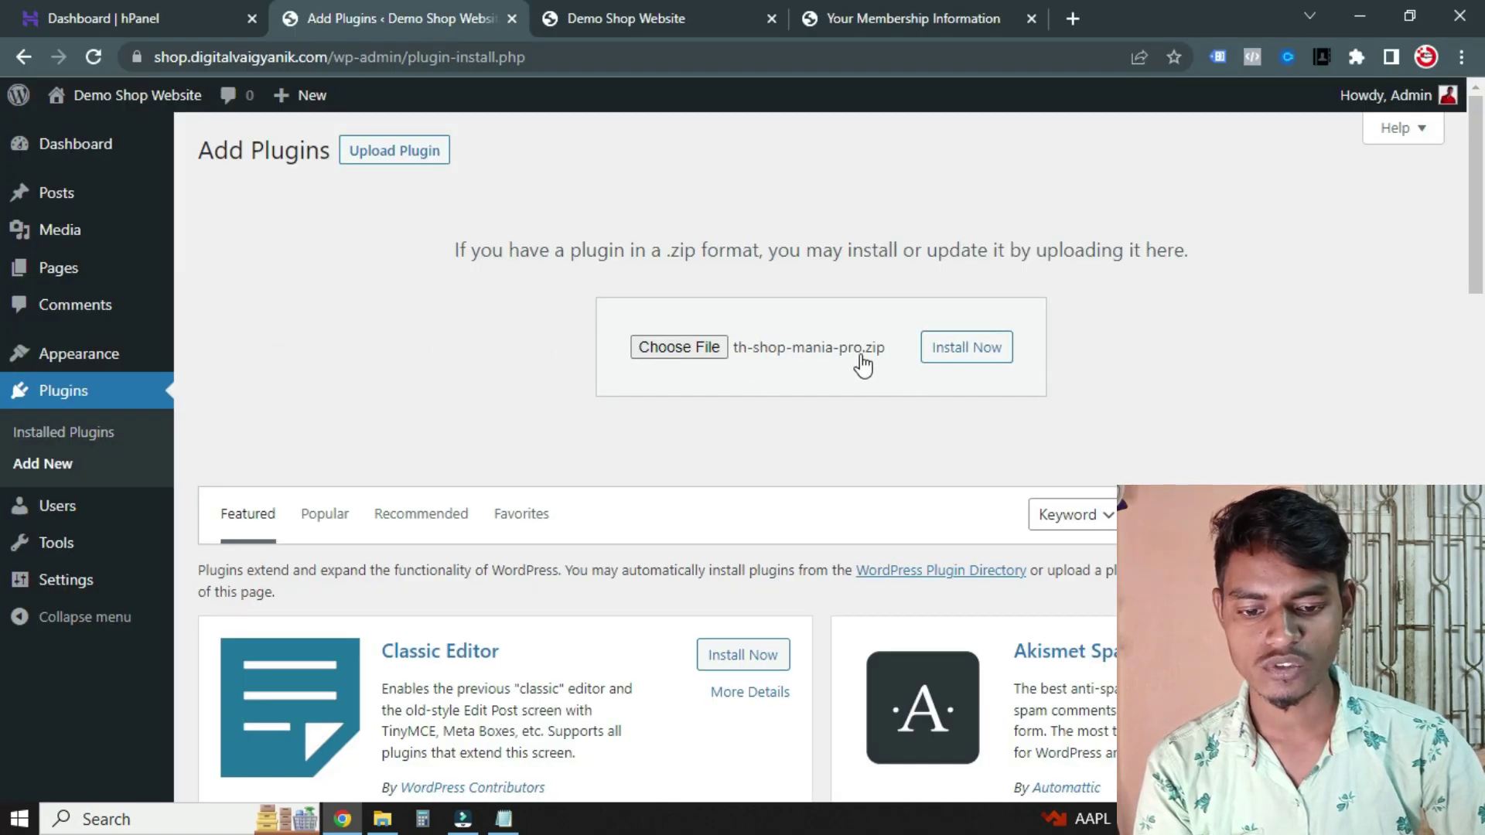
{"action": "left_click", "coordinate": [966, 356]}
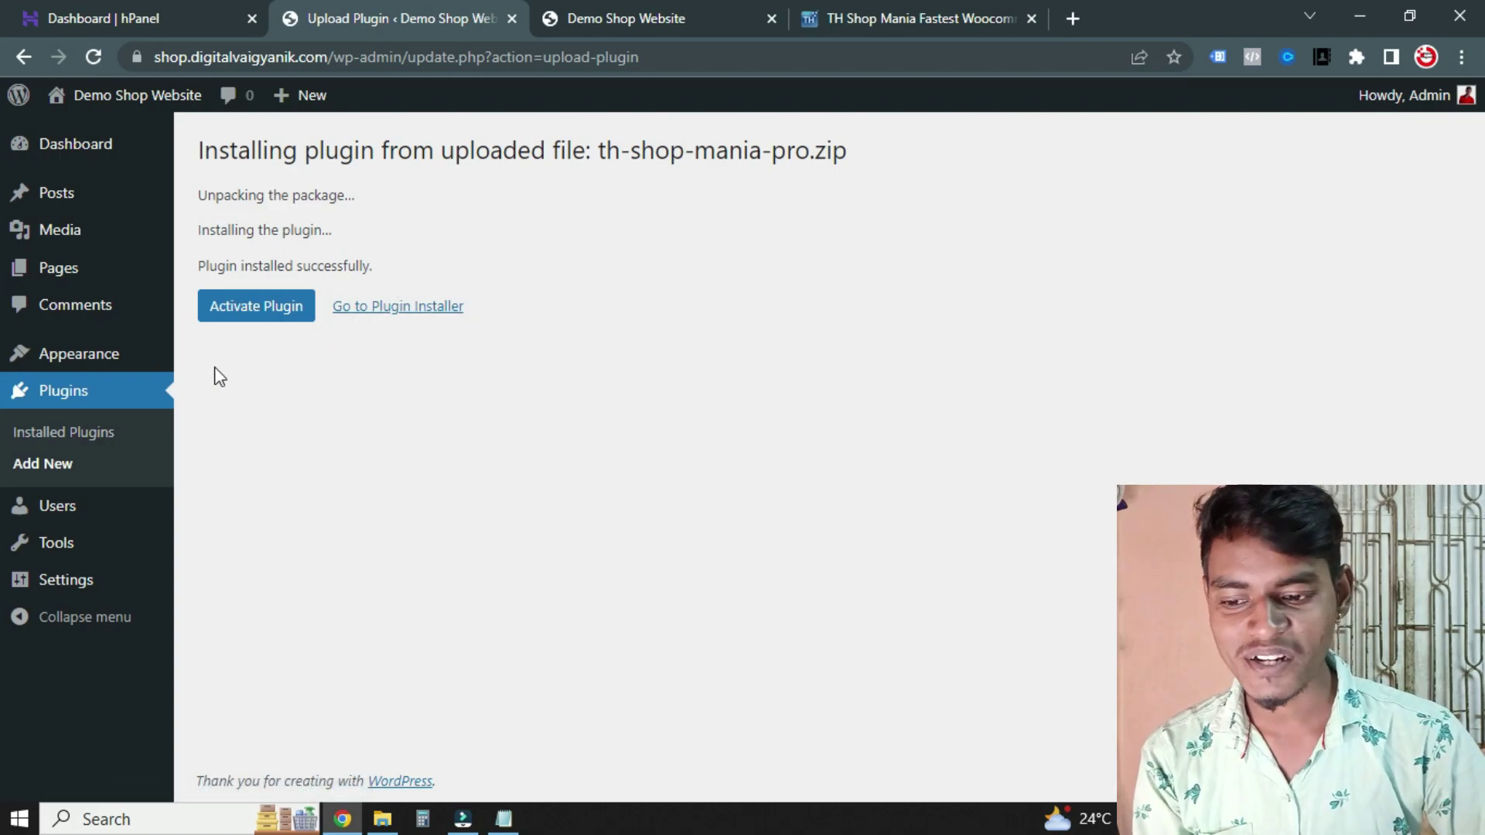
Activate the newly installed TH Shop Mania Pro 1.2.2 plugin
{"action": "left_click", "coordinate": [236, 309]}
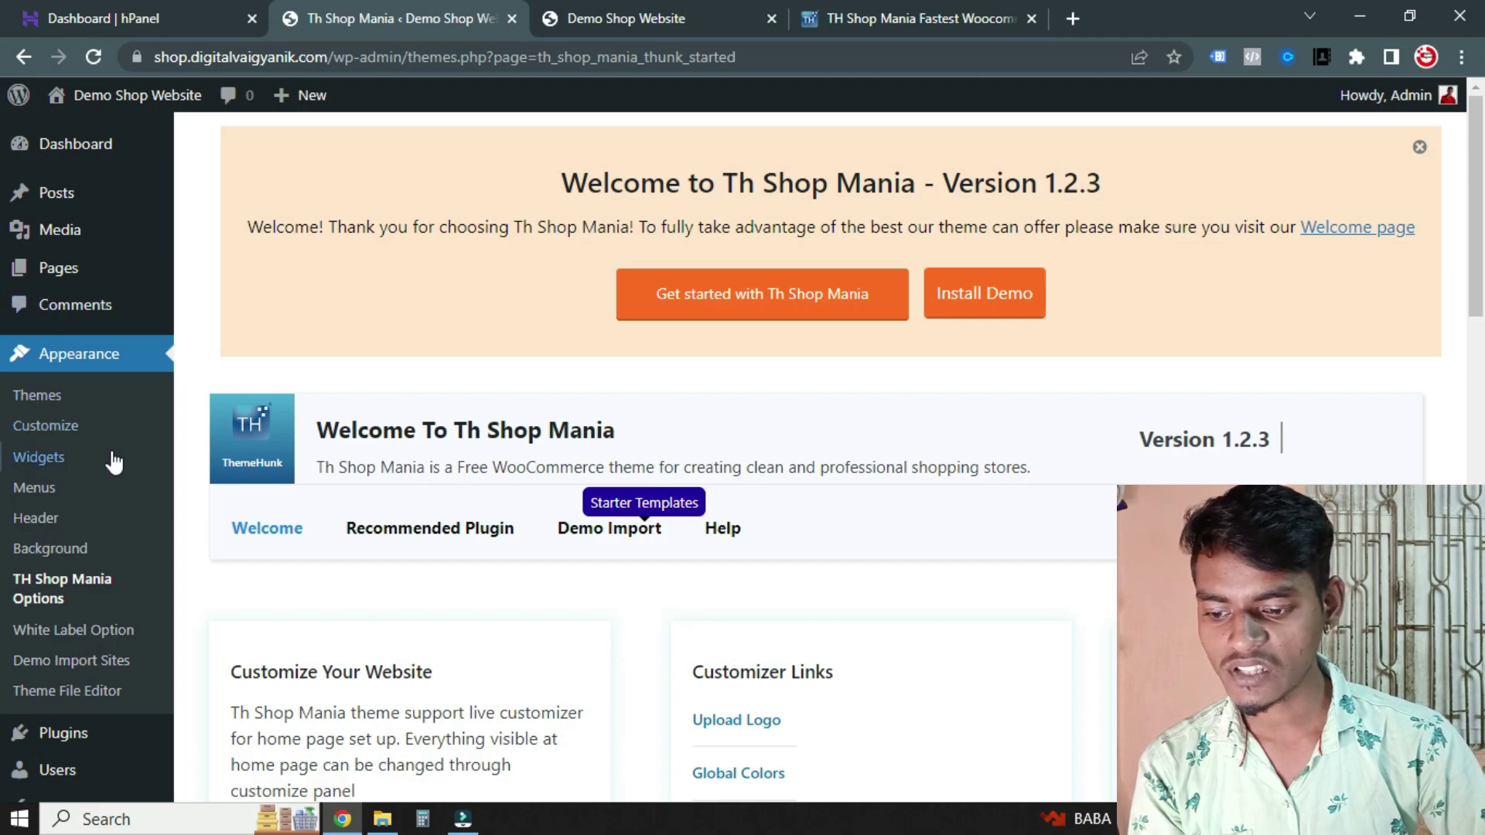
{"action": "scroll", "coordinate": [120, 541], "scroll_direction": "down", "scroll_amount": 2}
Open Plugins > Add New in a new tab and search the directory for 'woocommerce'
{"action": "mouse_move", "coordinate": [99, 630]}
{"action": "middle_click", "coordinate": [209, 658]}
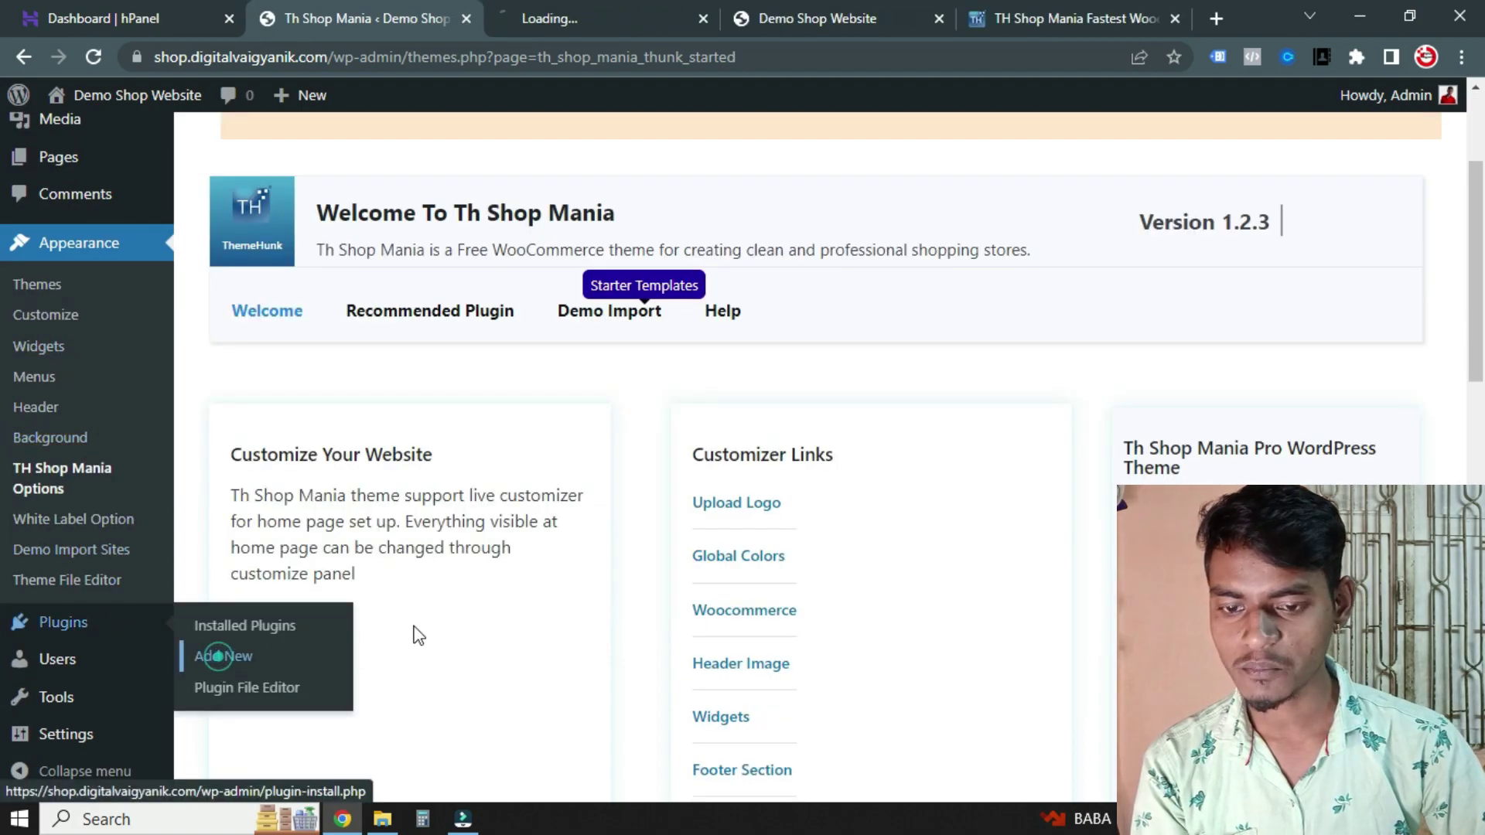
{"action": "left_click", "coordinate": [586, 6]}
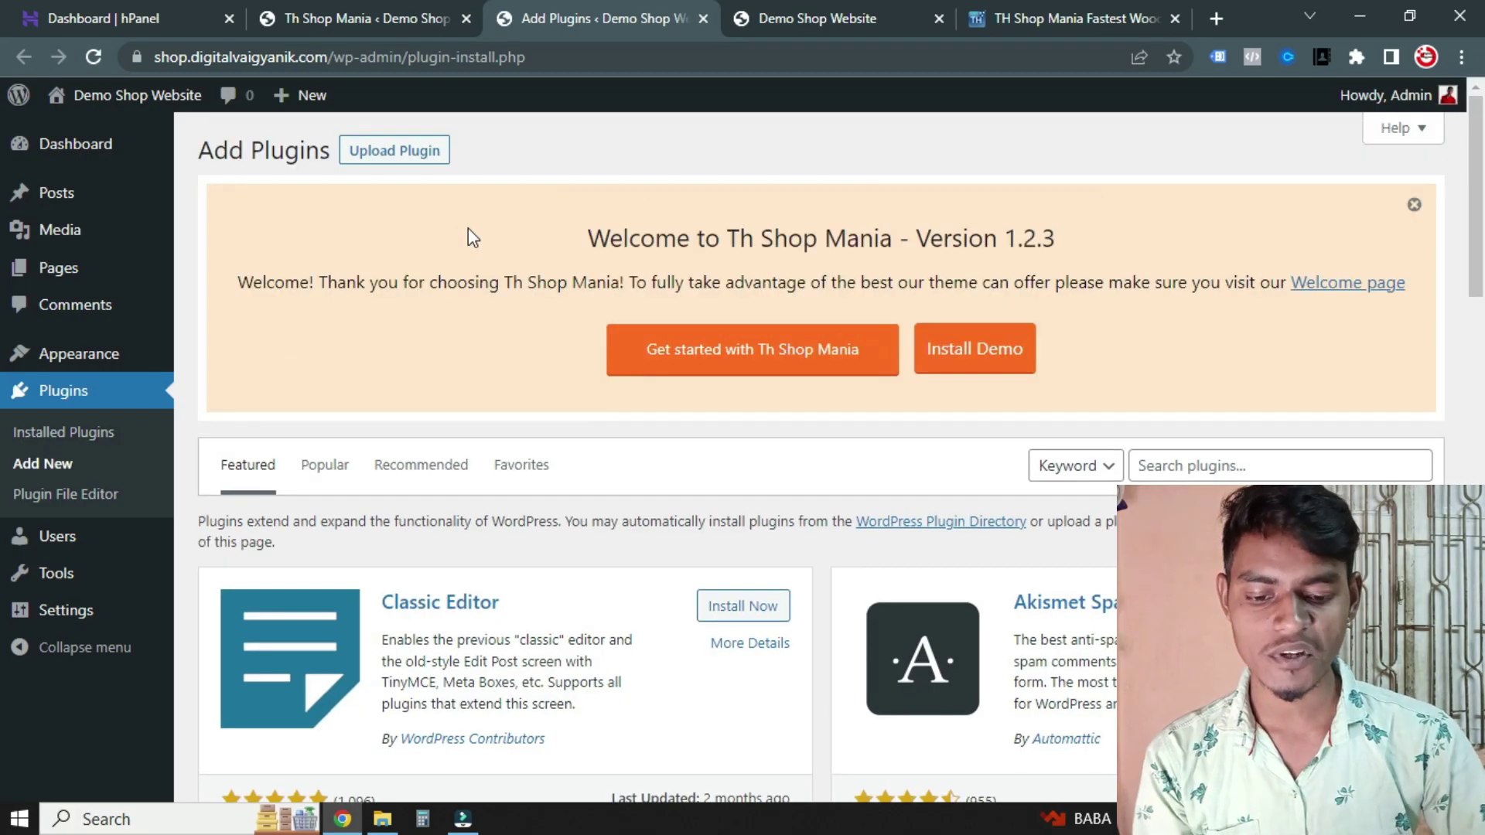
{"action": "scroll", "coordinate": [680, 294], "scroll_direction": "down", "scroll_amount": 10}
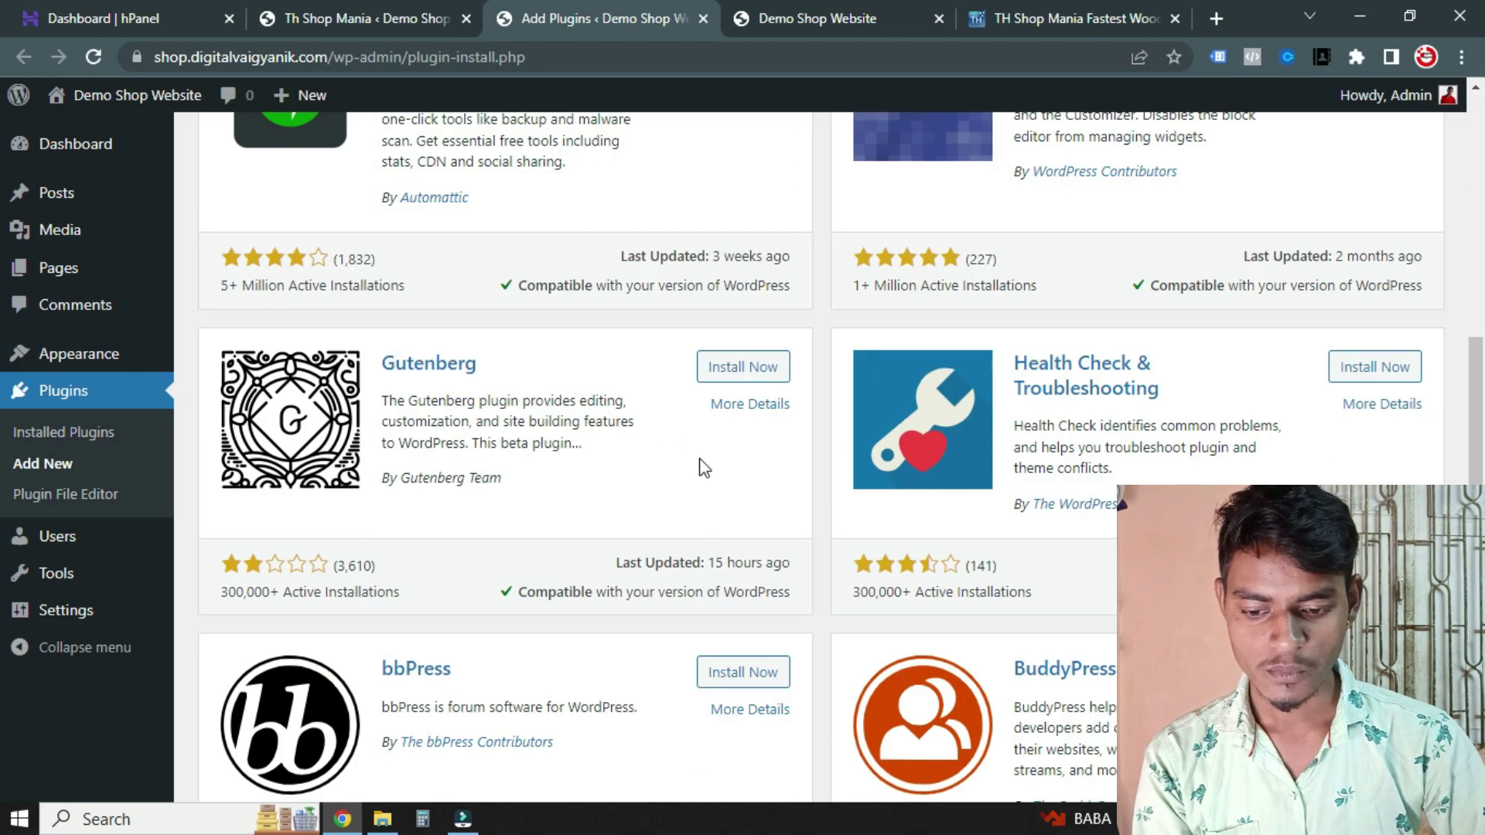
{"action": "scroll", "coordinate": [704, 462], "scroll_direction": "down", "scroll_amount": 5}
{"action": "scroll", "coordinate": [699, 497], "scroll_direction": "up", "scroll_amount": 15}
{"action": "left_click", "coordinate": [1180, 465]}
{"action": "type", "text": "woocommerce"}
{"action": "scroll", "coordinate": [688, 522], "scroll_direction": "down", "scroll_amount": 1}
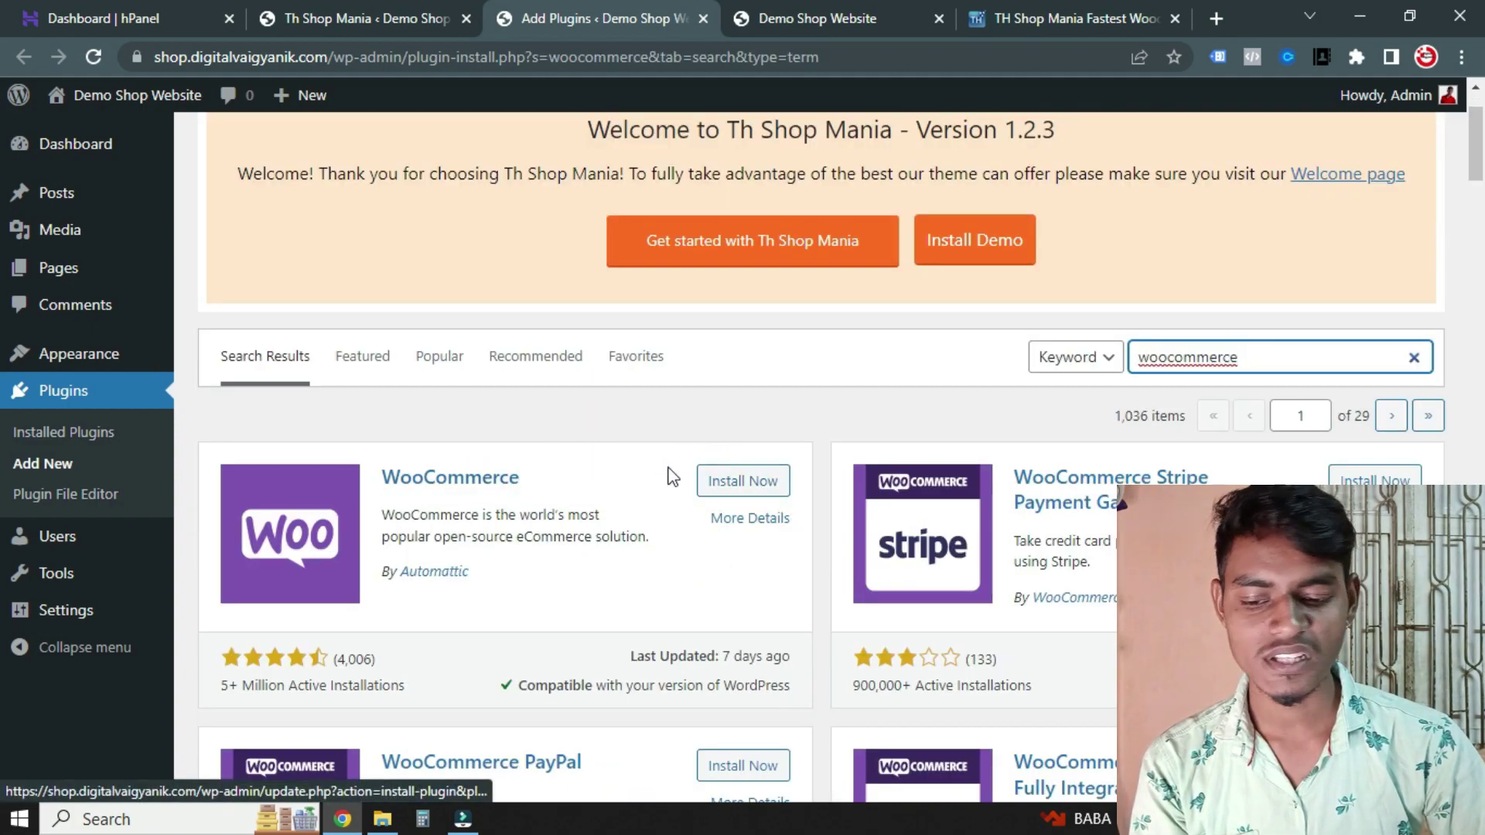
Install and activate the WooCommerce plugin
{"action": "left_click", "coordinate": [739, 480]}
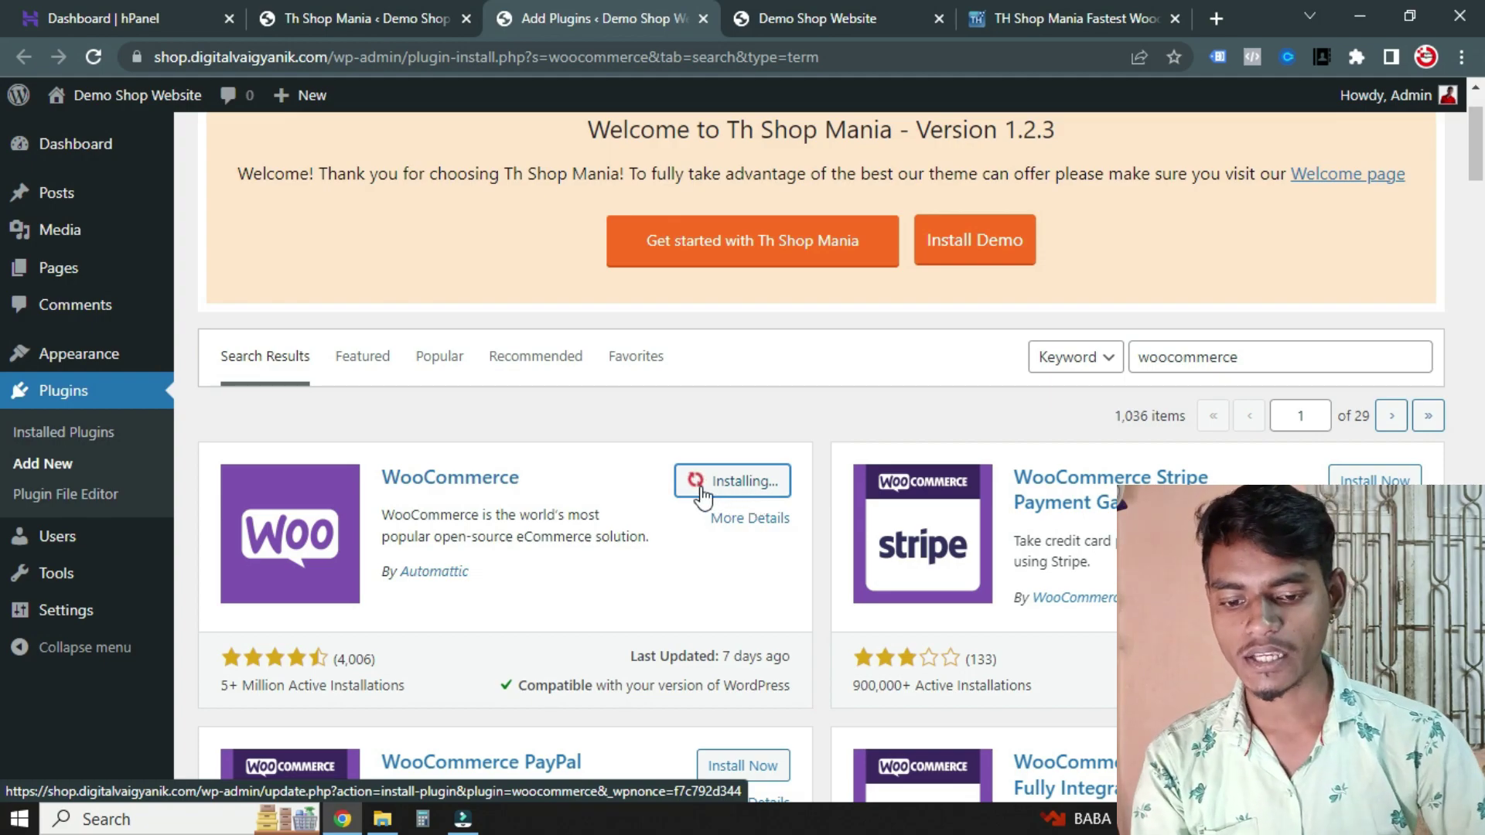
{"action": "scroll", "coordinate": [534, 408], "scroll_direction": "up", "scroll_amount": 1}
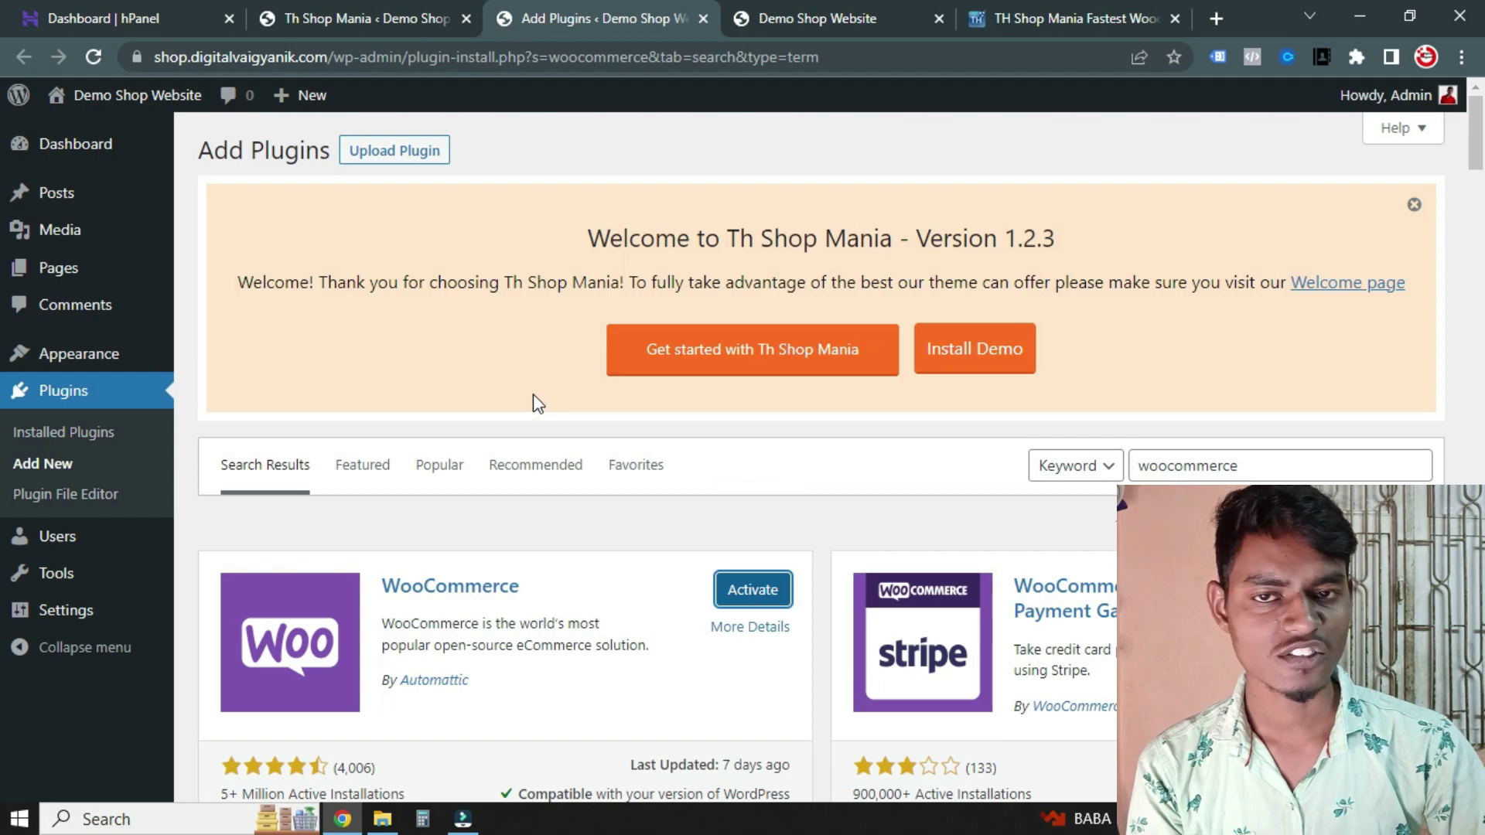
{"action": "scroll", "coordinate": [457, 361], "scroll_direction": "down", "scroll_amount": 1}
{"action": "left_click", "coordinate": [781, 488]}
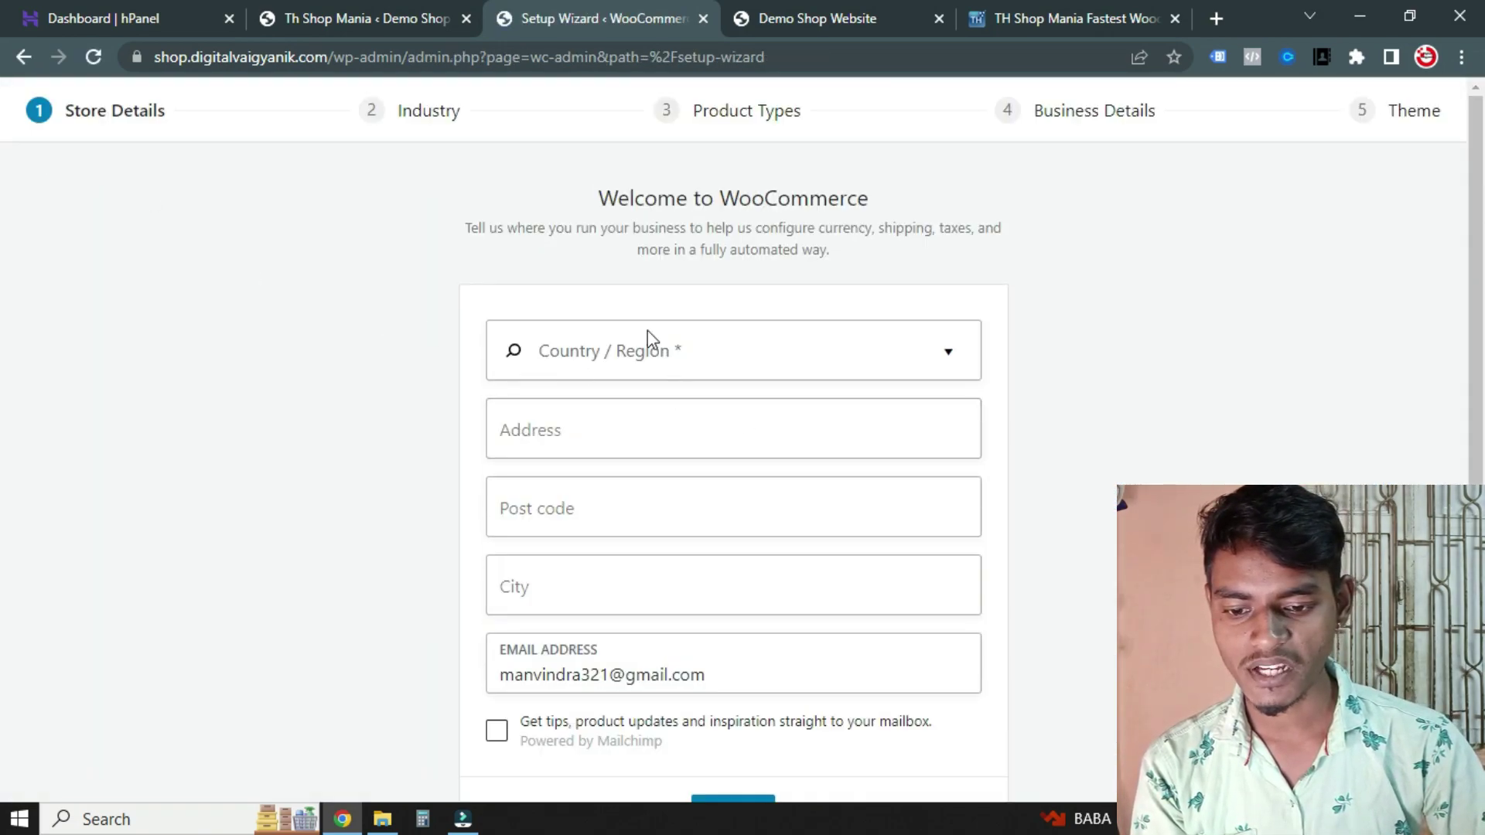
Set the store location to India — Gujarat, autofill the address, continue, and decline usage tracking
{"action": "left_click", "coordinate": [660, 348]}
{"action": "type", "text": "guja"}
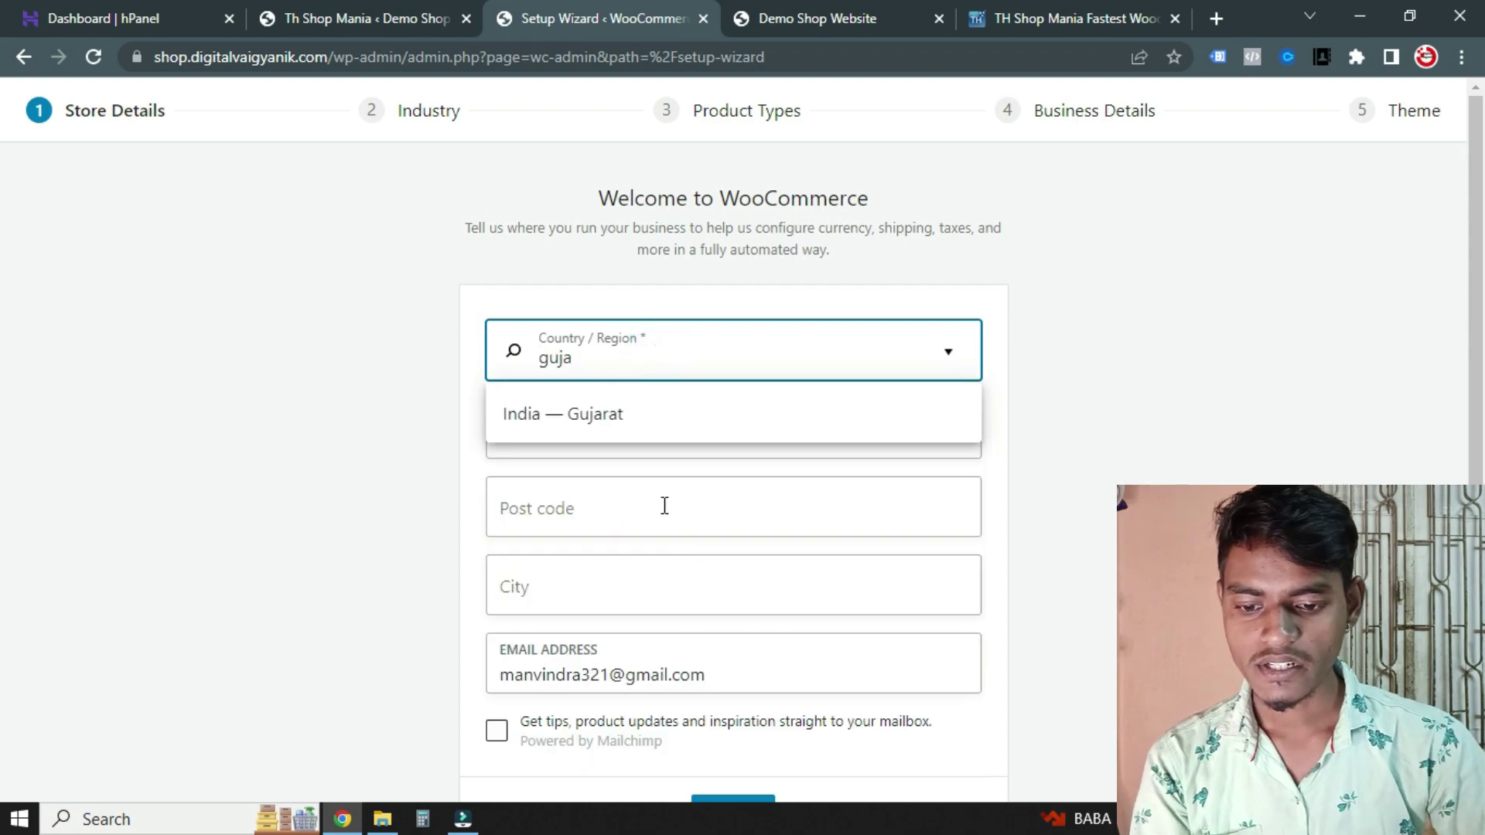
{"action": "left_click", "coordinate": [632, 422]}
{"action": "left_click", "coordinate": [577, 430]}
{"action": "left_click", "coordinate": [650, 472]}
{"action": "scroll", "coordinate": [369, 467], "scroll_direction": "down", "scroll_amount": 2}
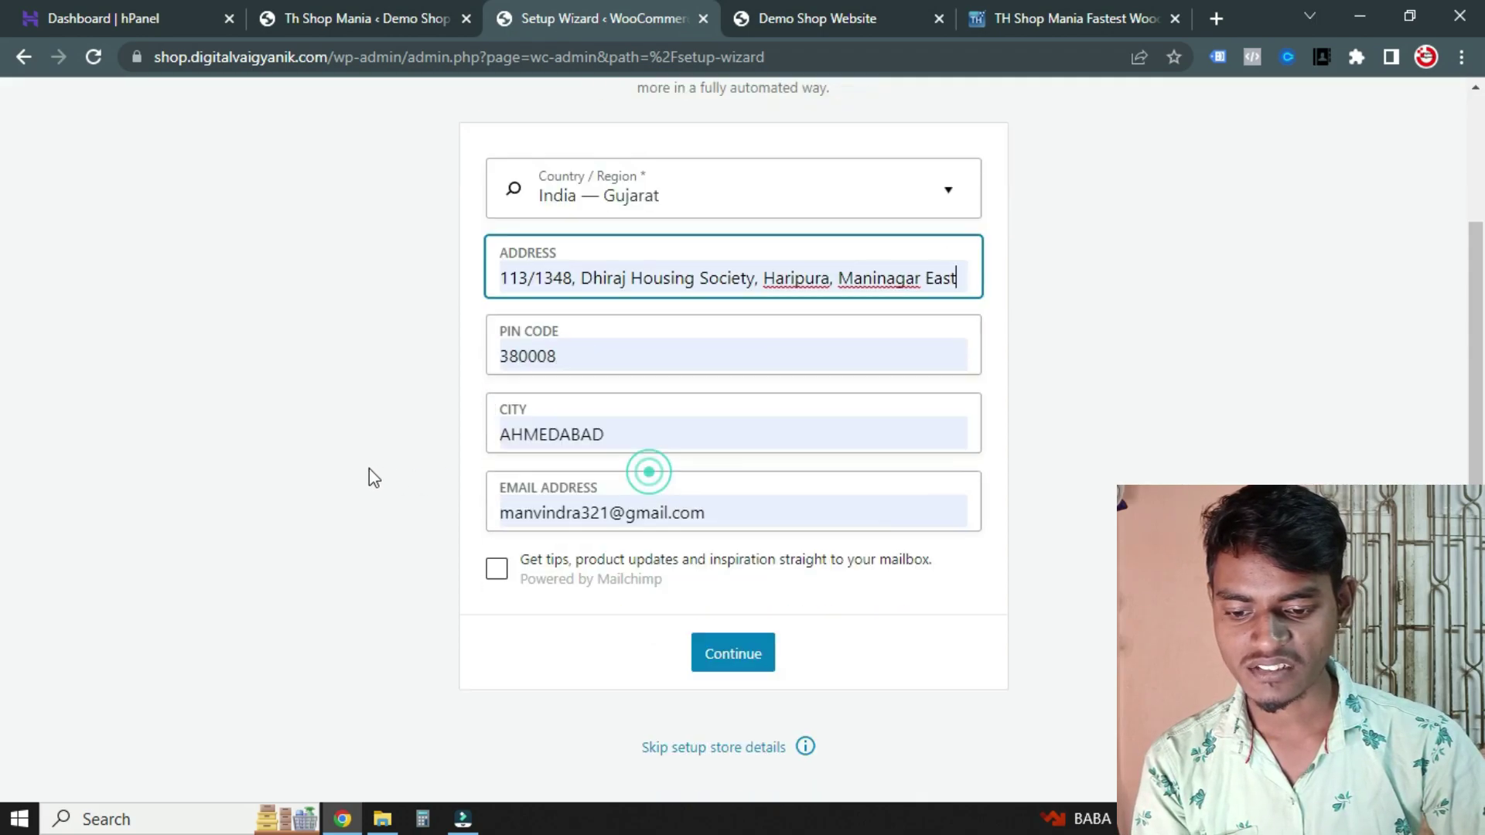
{"action": "left_click", "coordinate": [723, 652]}
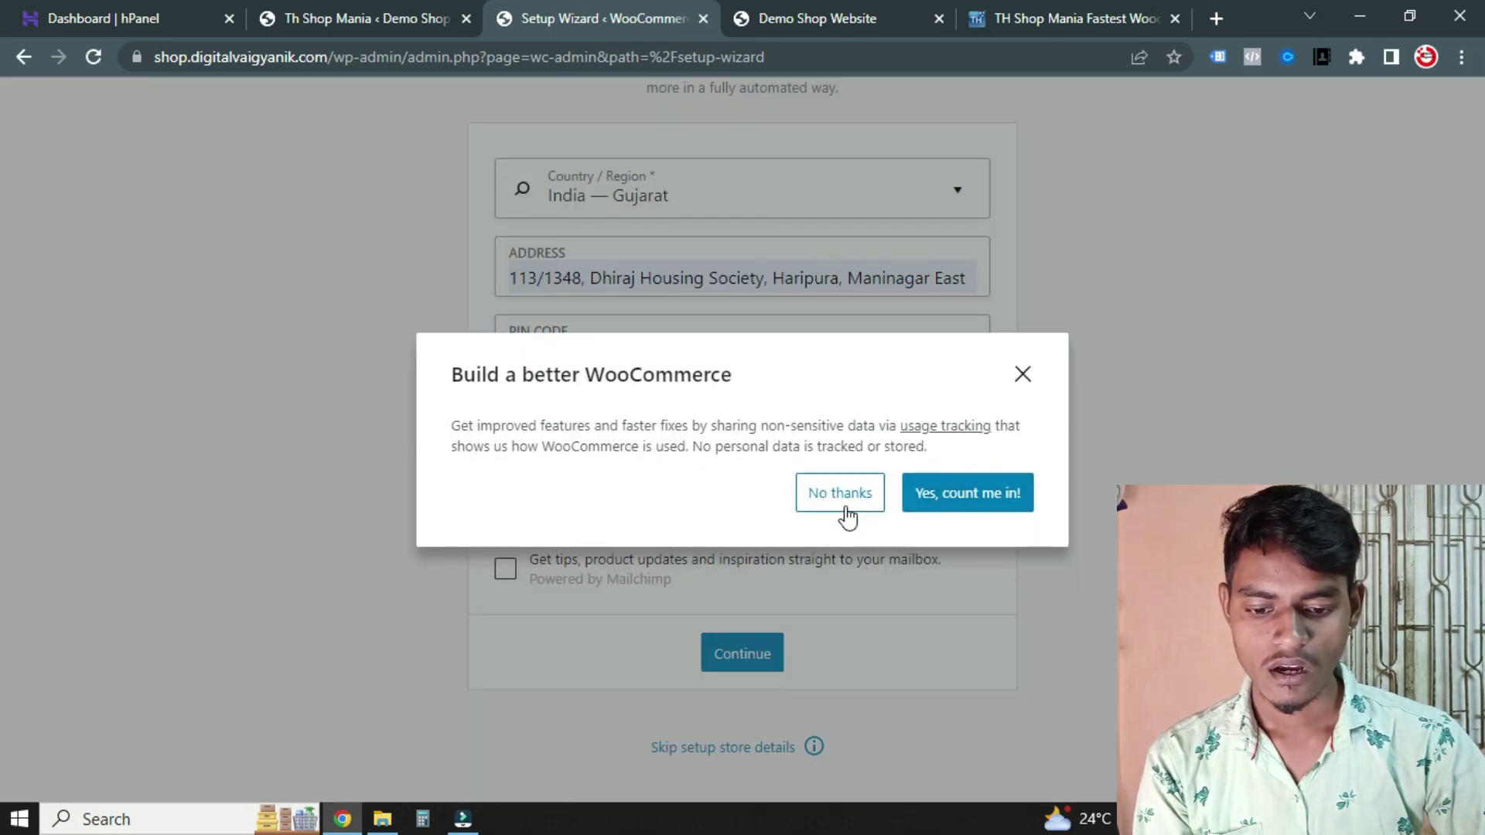
{"action": "left_click", "coordinate": [849, 503]}
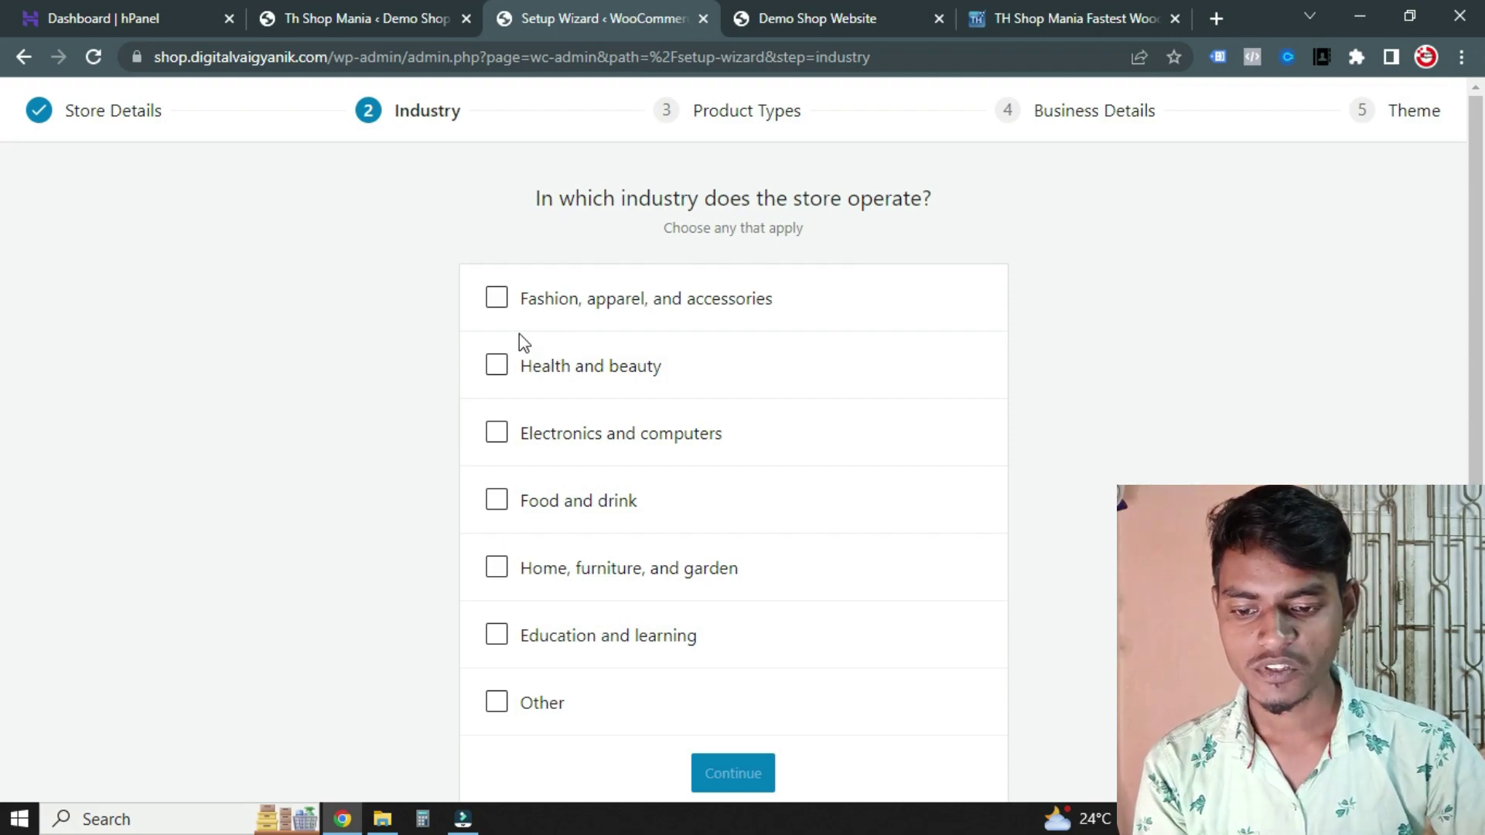
Choose Fashion, apparel, and accessories as the industry and Physical products as the product type
{"action": "left_click", "coordinate": [496, 298]}
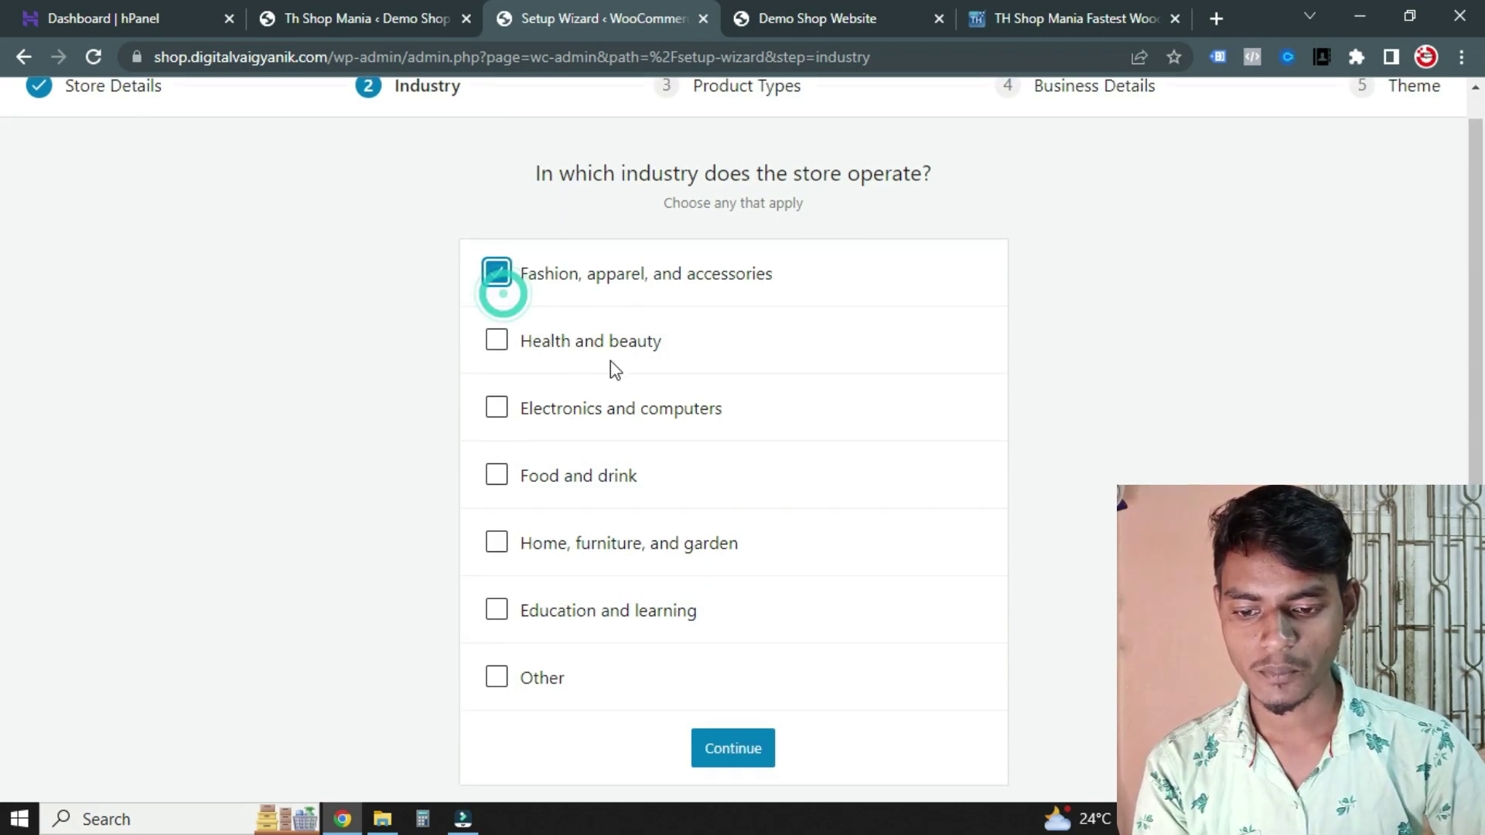
{"action": "left_click", "coordinate": [727, 758]}
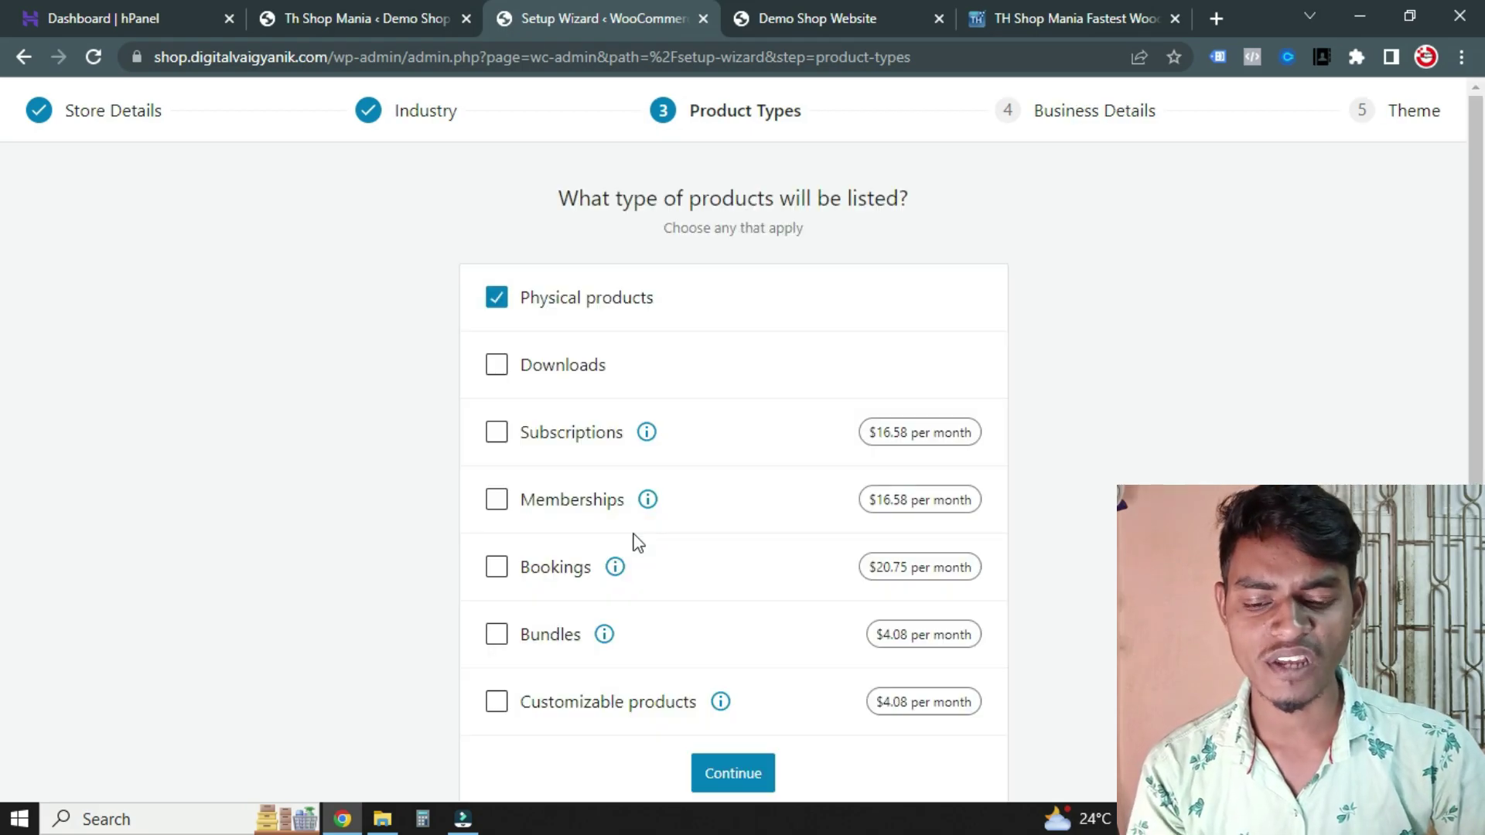
{"action": "left_click", "coordinate": [497, 298]}
{"action": "left_click", "coordinate": [496, 299]}
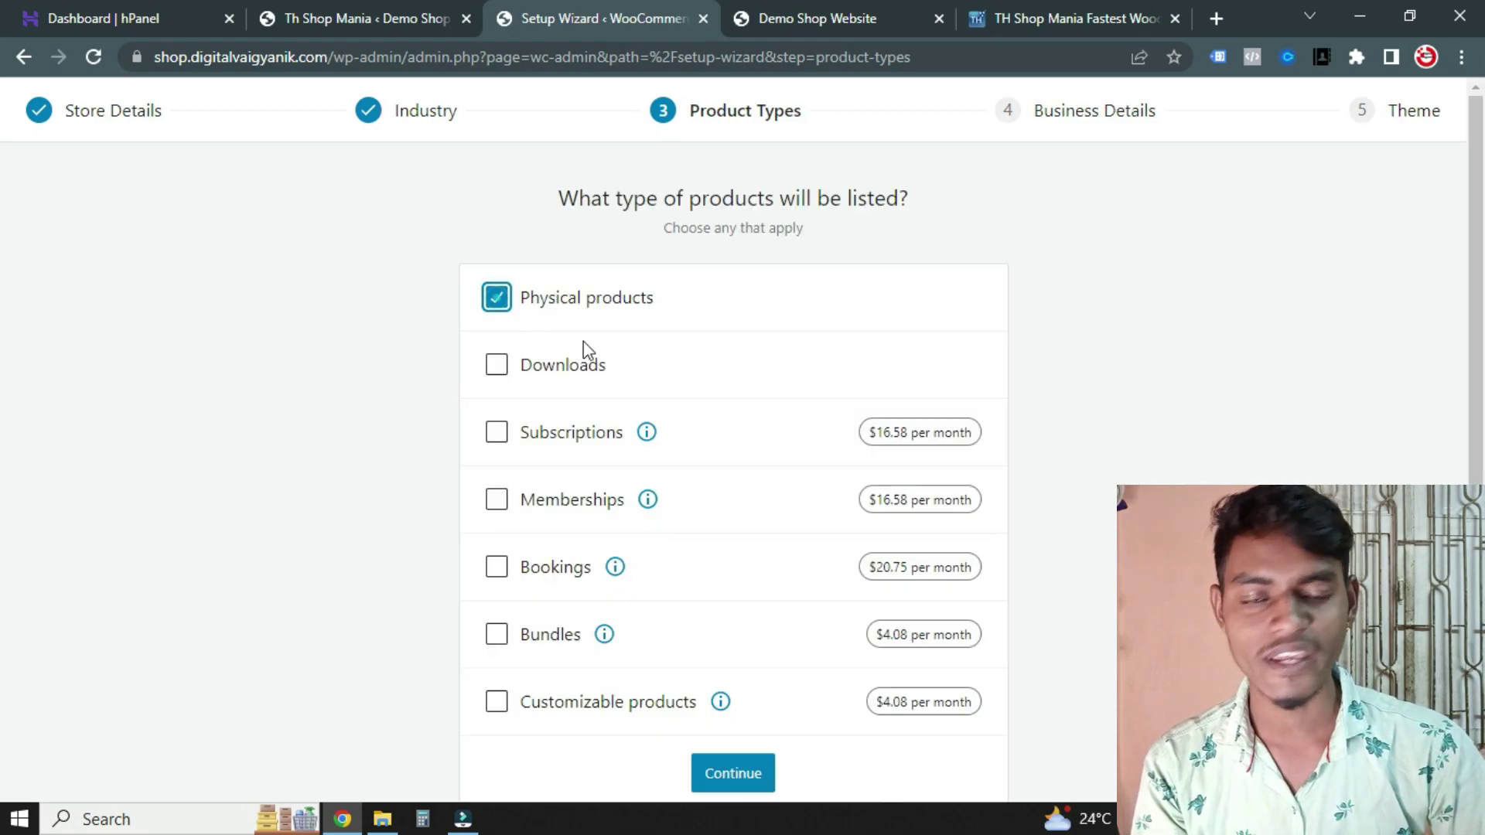
{"action": "scroll", "coordinate": [650, 533], "scroll_direction": "down", "scroll_amount": 2}
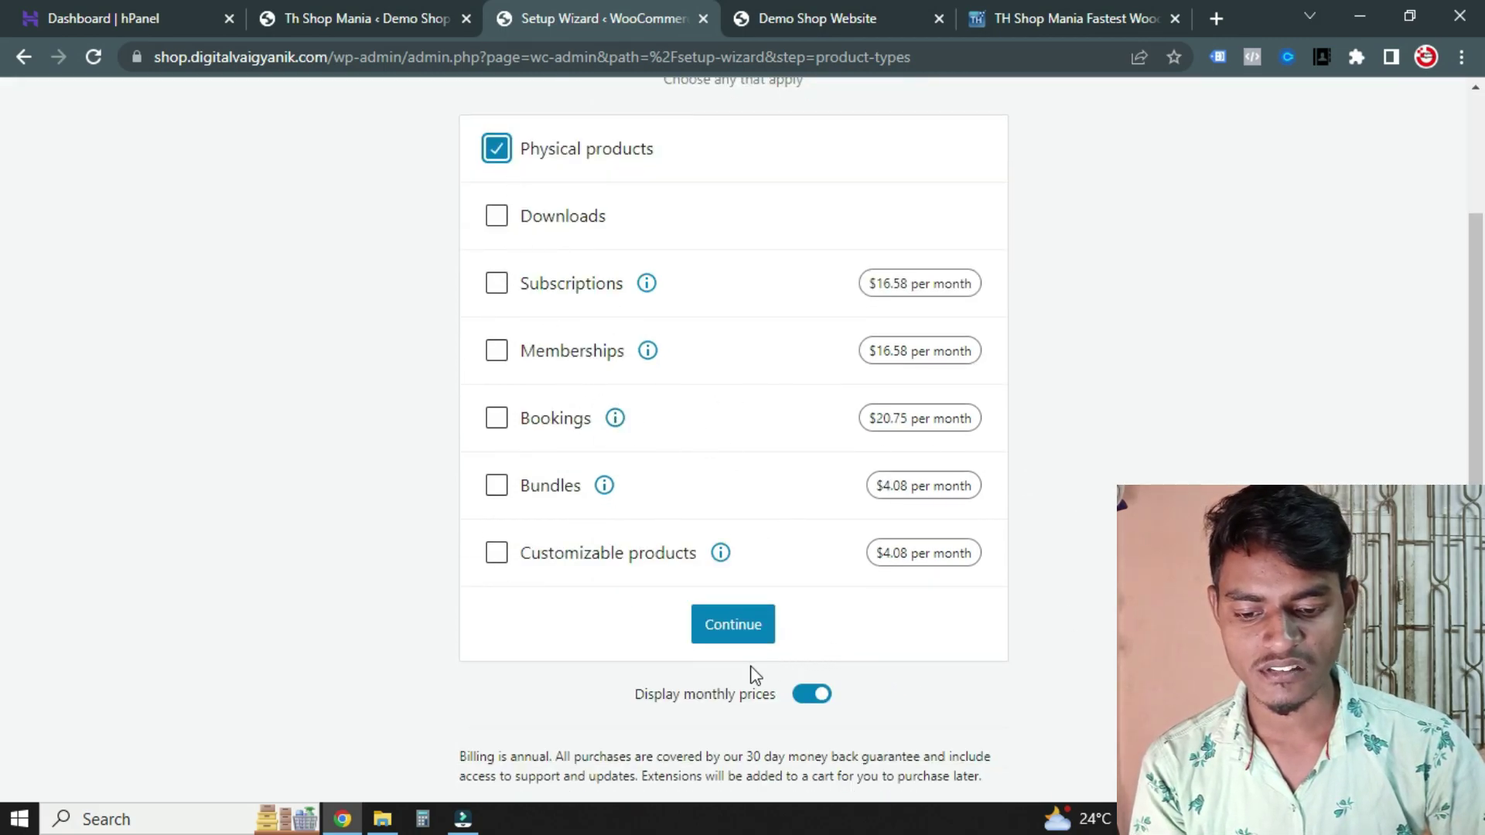
{"action": "left_click", "coordinate": [741, 628]}
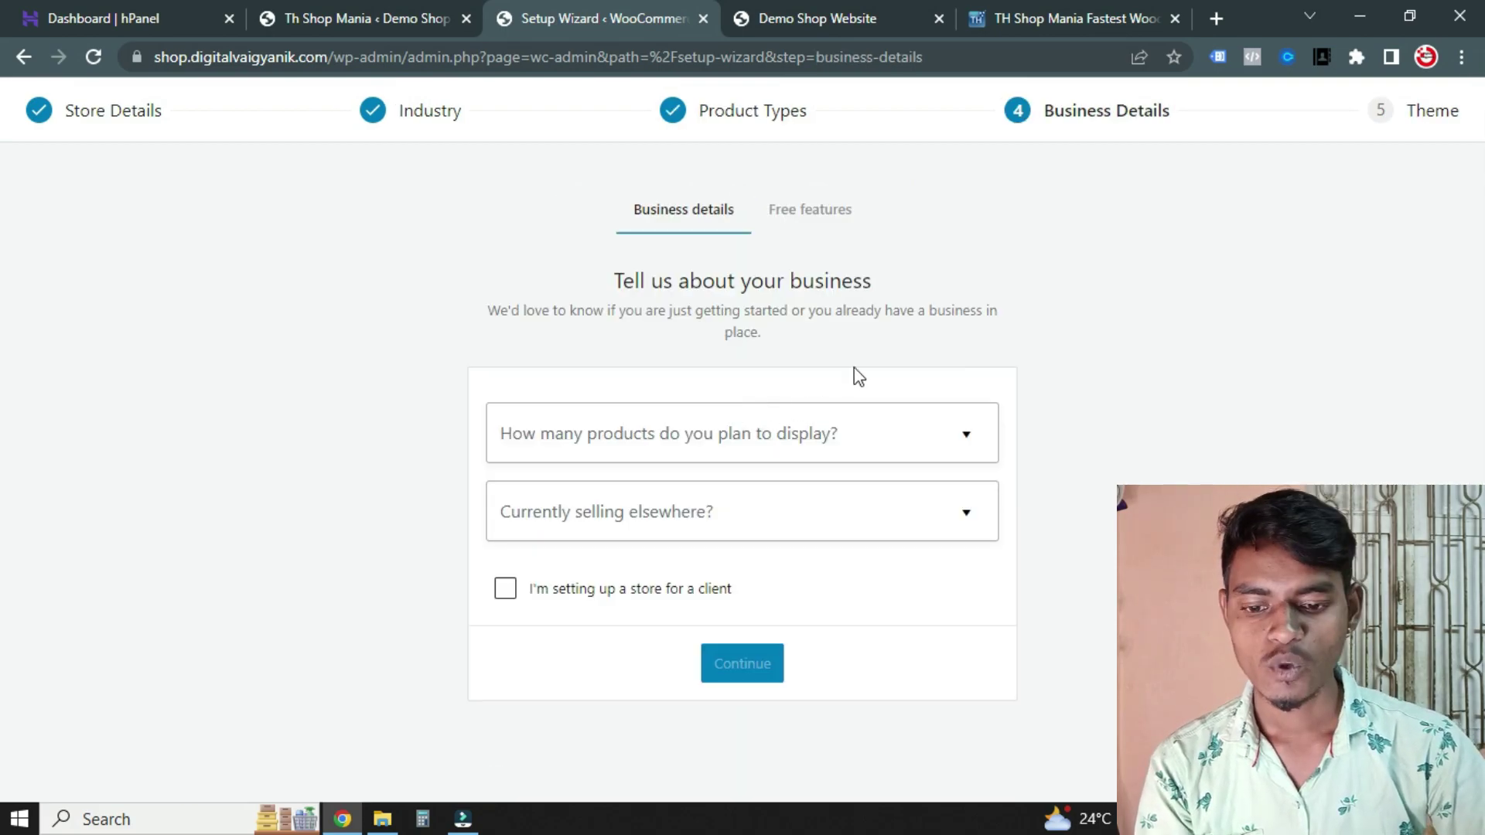
Answer the store details with 11 - 100 planned products and No to selling elsewhere
{"action": "left_click", "coordinate": [736, 440]}
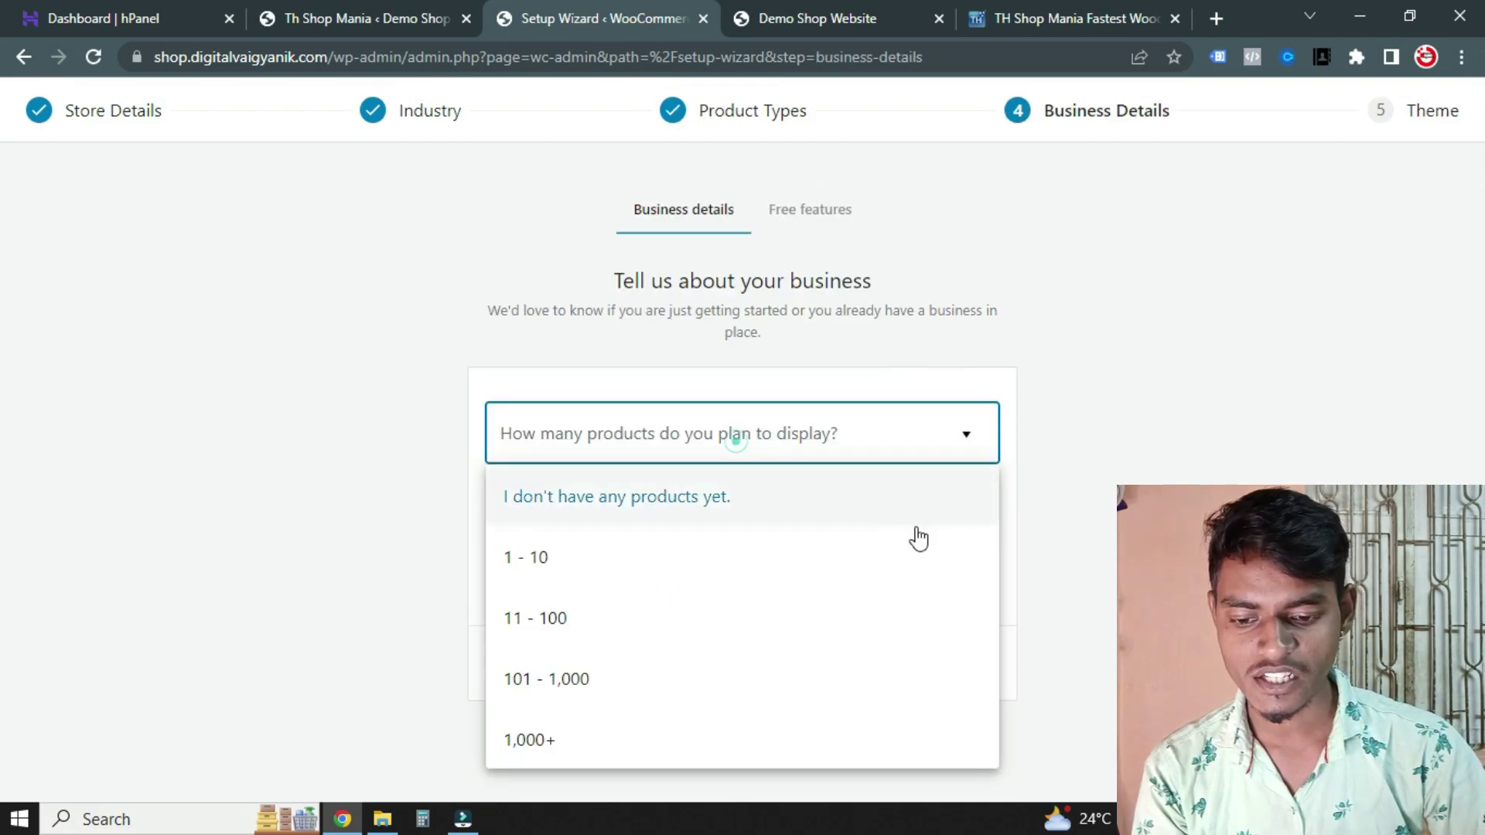
{"action": "left_click", "coordinate": [534, 557]}
{"action": "left_click", "coordinate": [689, 460]}
{"action": "left_click", "coordinate": [558, 611]}
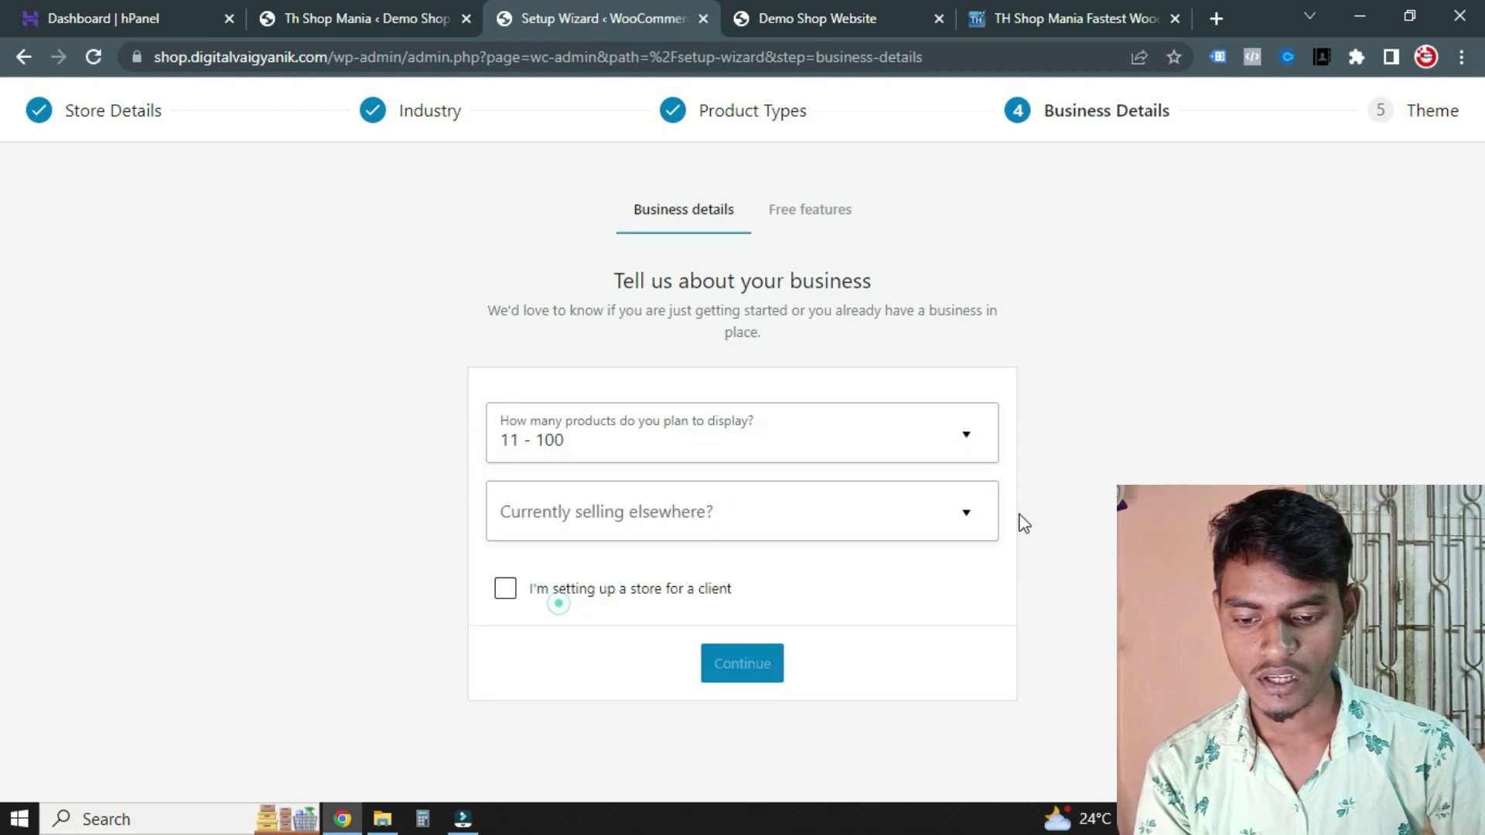
{"action": "left_click", "coordinate": [635, 520]}
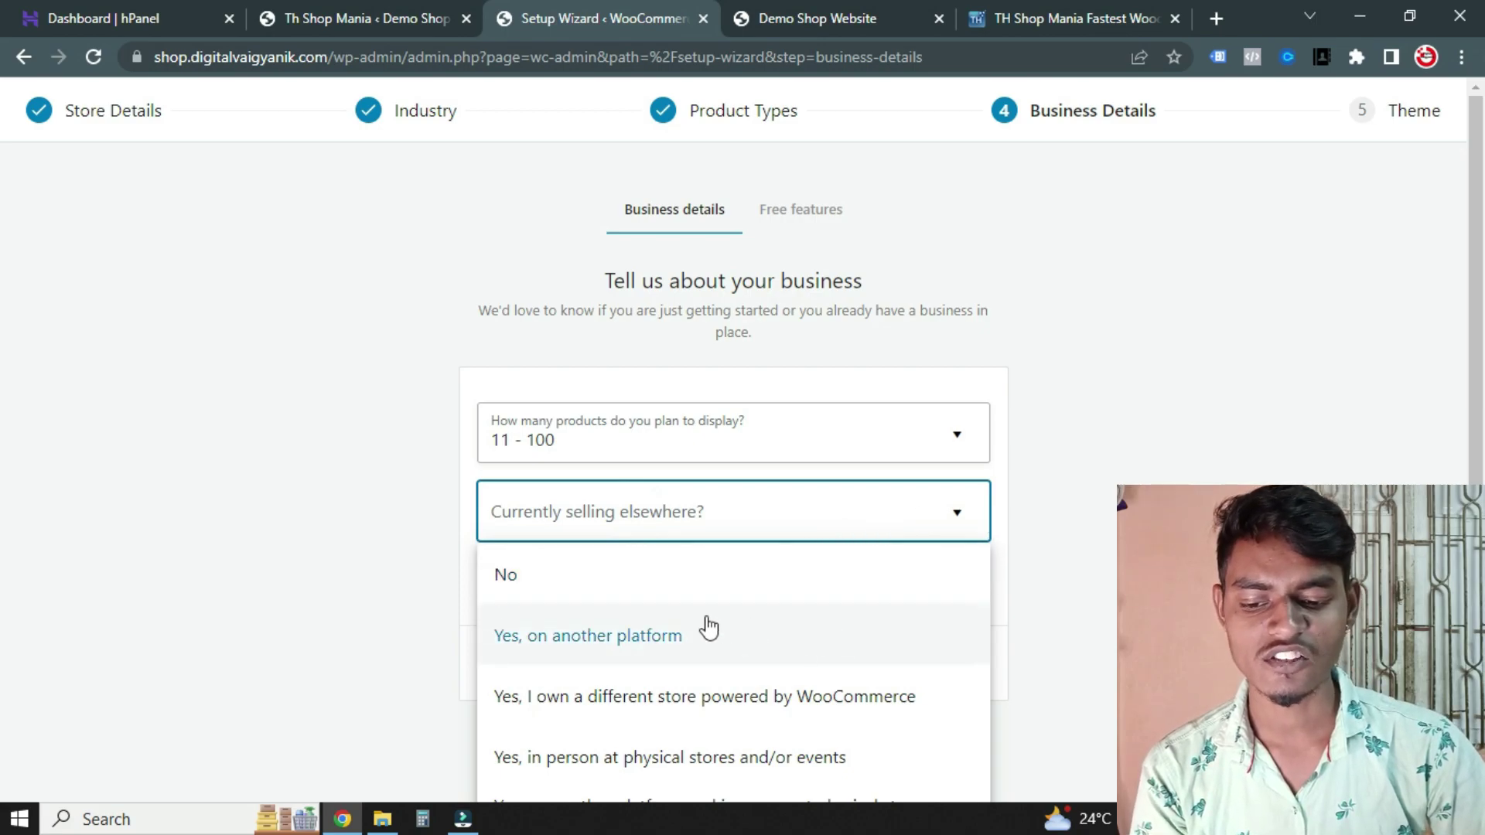
{"action": "left_click", "coordinate": [563, 575]}
{"action": "left_click", "coordinate": [550, 605]}
{"action": "left_click", "coordinate": [549, 605]}
{"action": "left_click", "coordinate": [739, 663]}
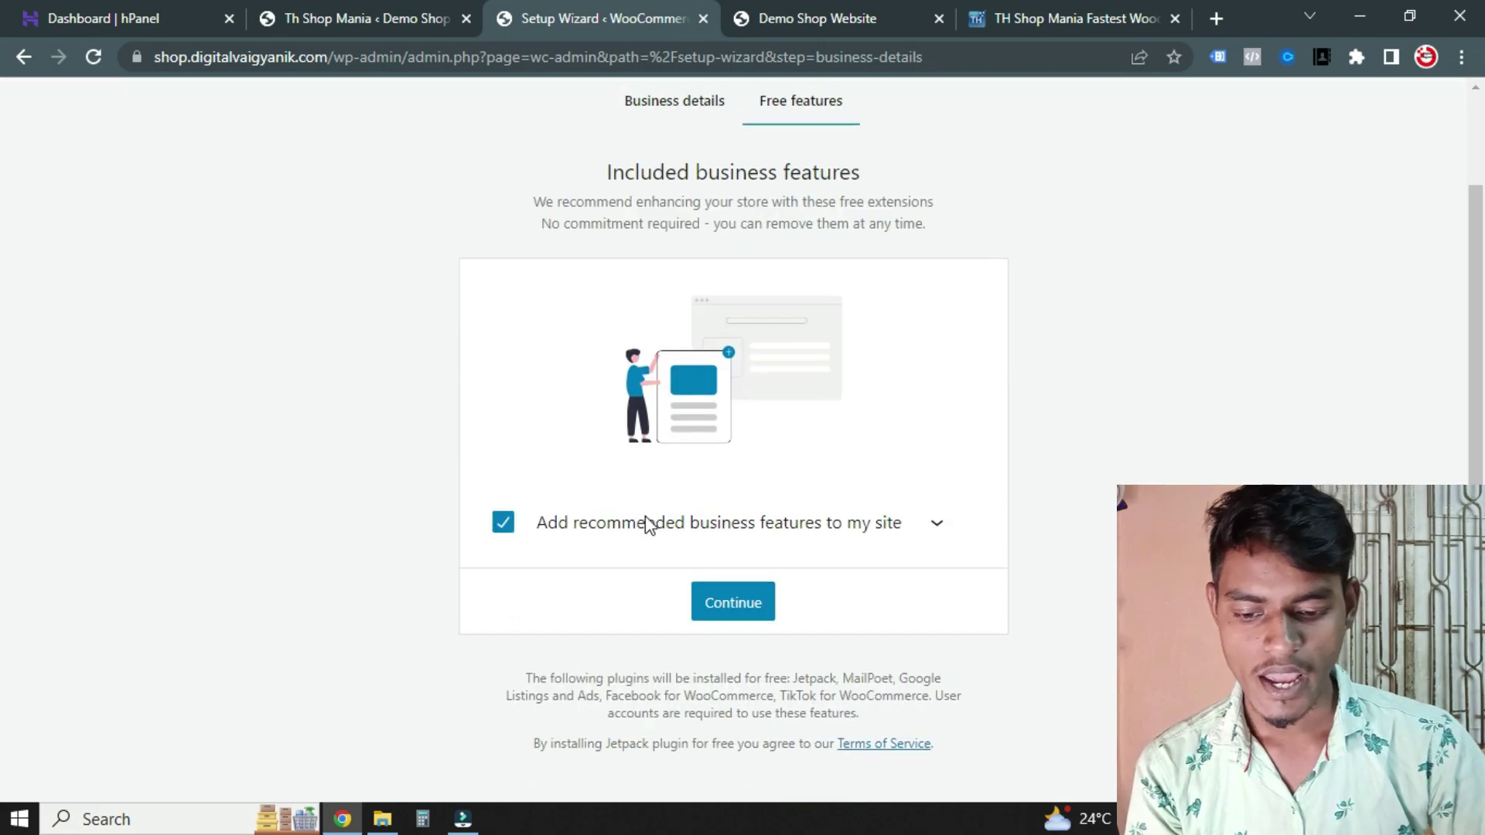
Decline the recommended business features and finish setup keeping the Th Shop Mania theme
{"action": "left_click", "coordinate": [504, 517]}
{"action": "left_click", "coordinate": [750, 709]}
{"action": "scroll", "coordinate": [539, 514], "scroll_direction": "down", "scroll_amount": 4}
{"action": "scroll", "coordinate": [650, 557], "scroll_direction": "up", "scroll_amount": 4}
{"action": "scroll", "coordinate": [564, 487], "scroll_direction": "down", "scroll_amount": 2}
{"action": "scroll", "coordinate": [752, 523], "scroll_direction": "up", "scroll_amount": 2}
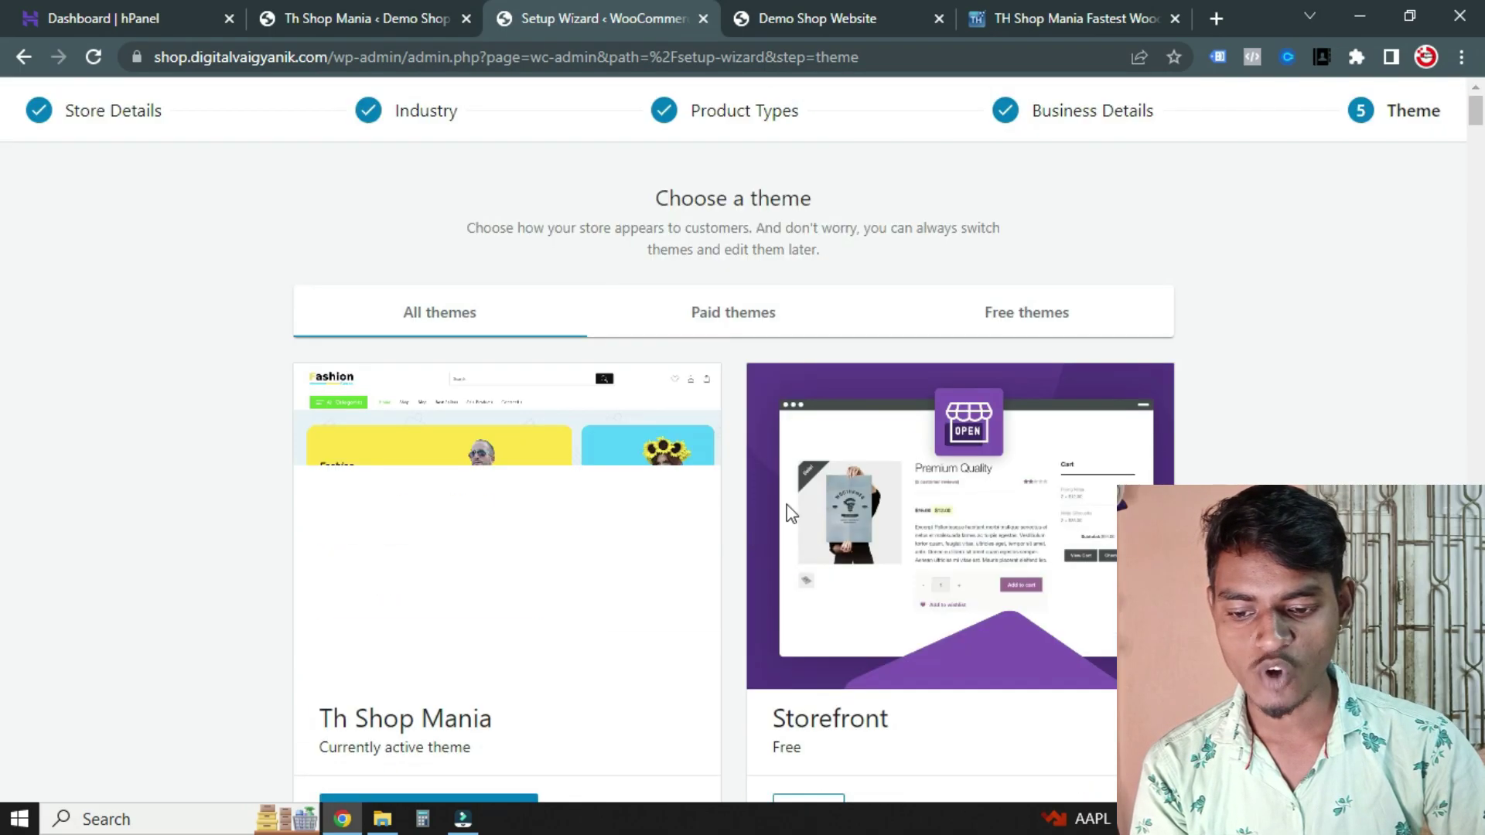
{"action": "scroll", "coordinate": [905, 584], "scroll_direction": "down", "scroll_amount": 1}
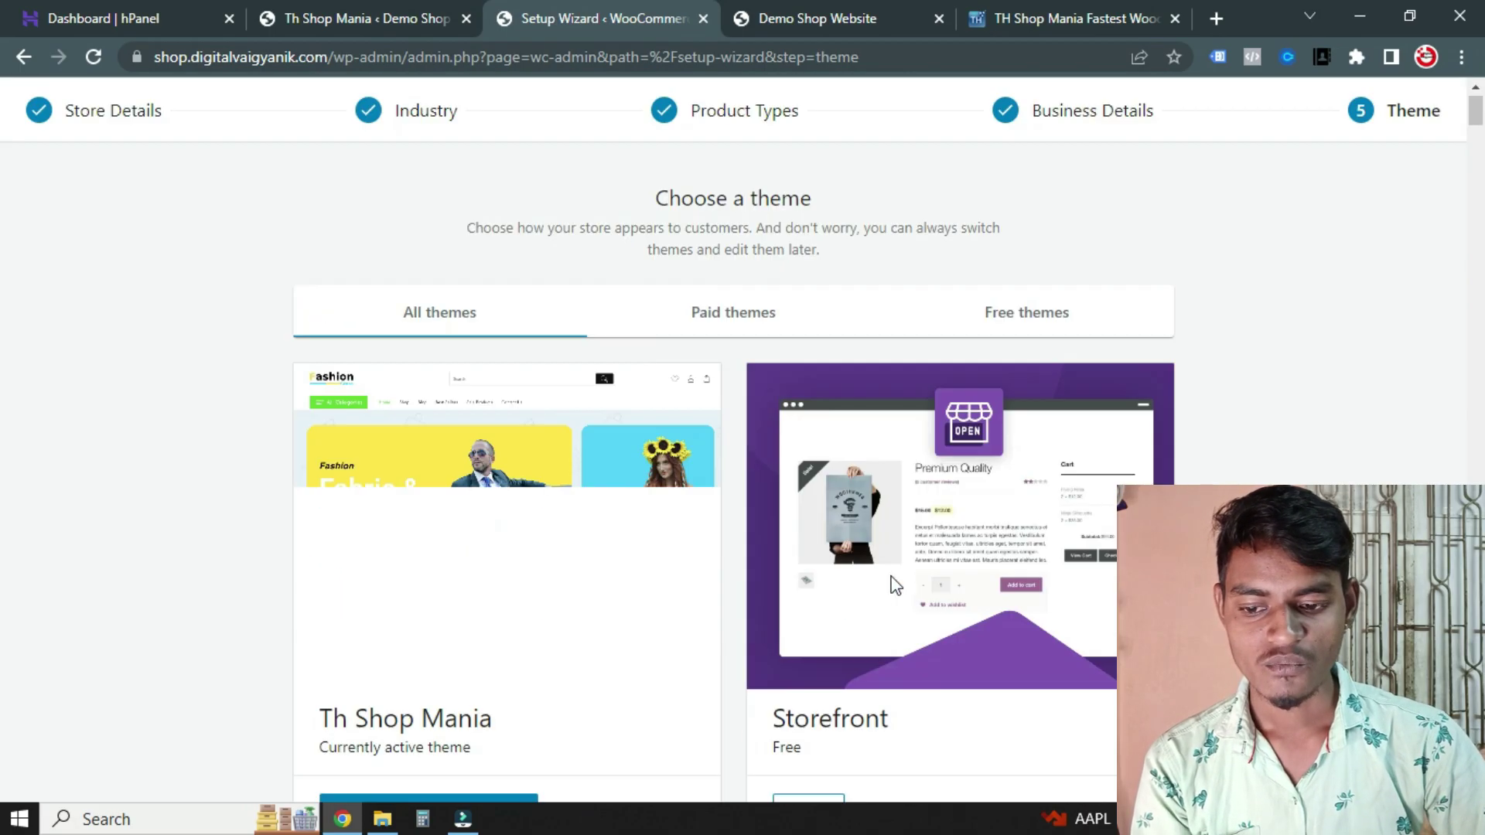
{"action": "scroll", "coordinate": [397, 521], "scroll_direction": "down", "scroll_amount": 1}
{"action": "scroll", "coordinate": [415, 437], "scroll_direction": "up", "scroll_amount": 2}
{"action": "scroll", "coordinate": [686, 448], "scroll_direction": "down", "scroll_amount": 8}
{"action": "scroll", "coordinate": [444, 381], "scroll_direction": "up", "scroll_amount": 9}
{"action": "scroll", "coordinate": [576, 471], "scroll_direction": "down", "scroll_amount": 6}
{"action": "scroll", "coordinate": [654, 418], "scroll_direction": "down", "scroll_amount": 8}
{"action": "scroll", "coordinate": [510, 421], "scroll_direction": "up", "scroll_amount": 11}
{"action": "left_click", "coordinate": [445, 410]}
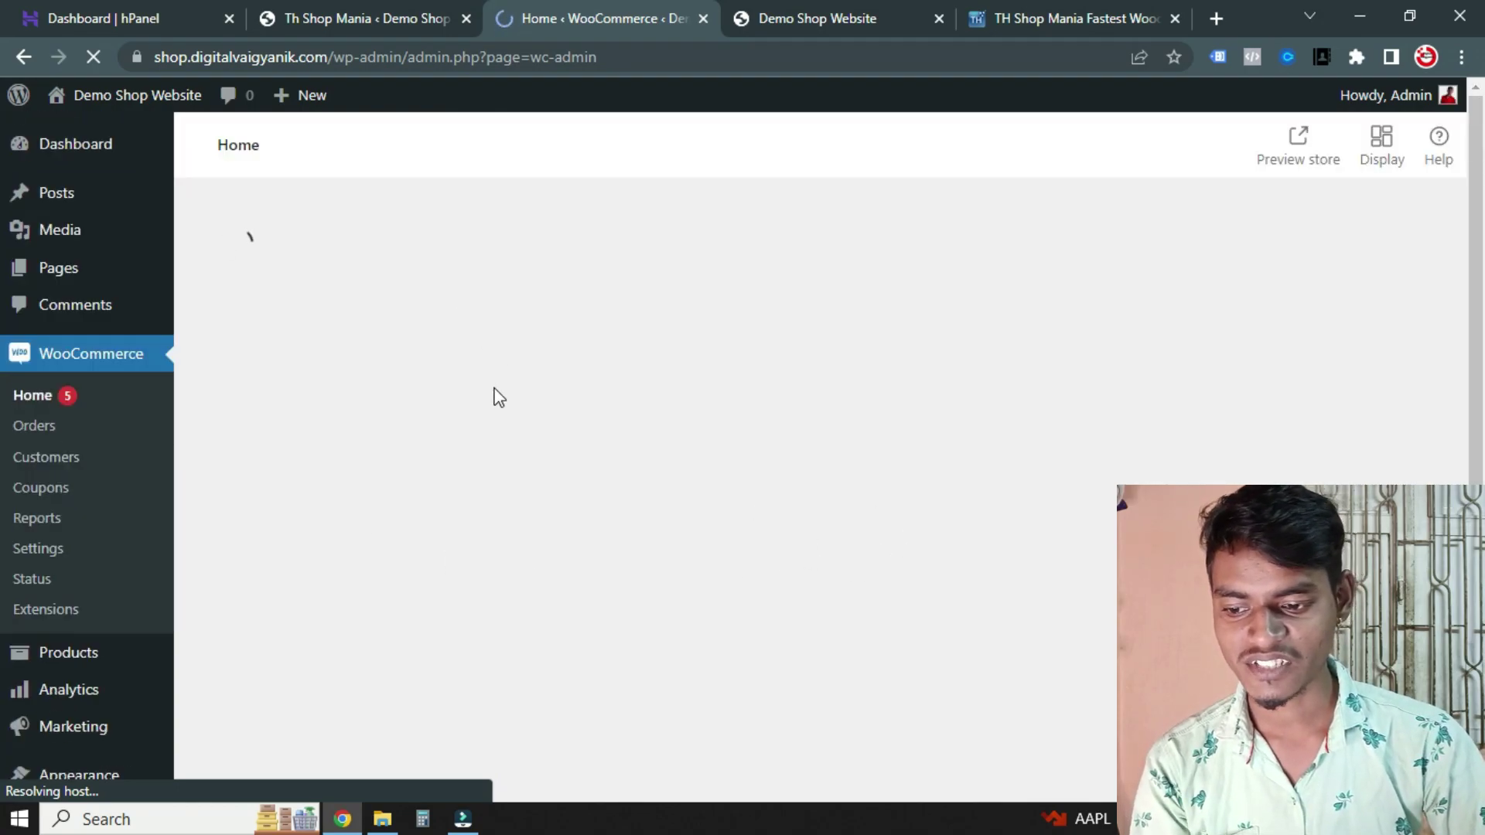
{"action": "scroll", "coordinate": [785, 467], "scroll_direction": "down", "scroll_amount": 8}
{"action": "scroll", "coordinate": [740, 461], "scroll_direction": "up", "scroll_amount": 8}
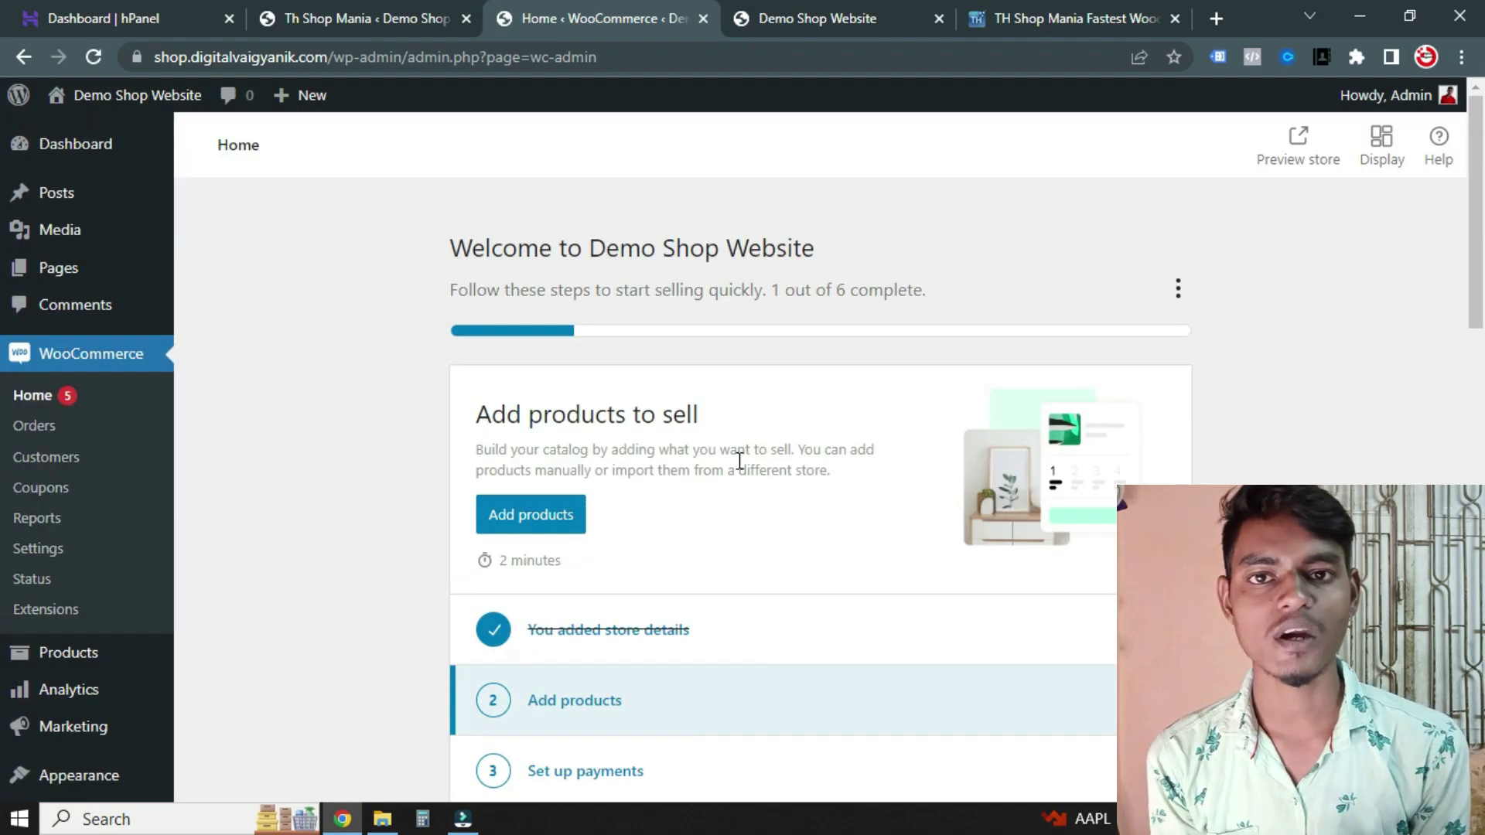
{"action": "scroll", "coordinate": [70, 457], "scroll_direction": "down", "scroll_amount": 1}
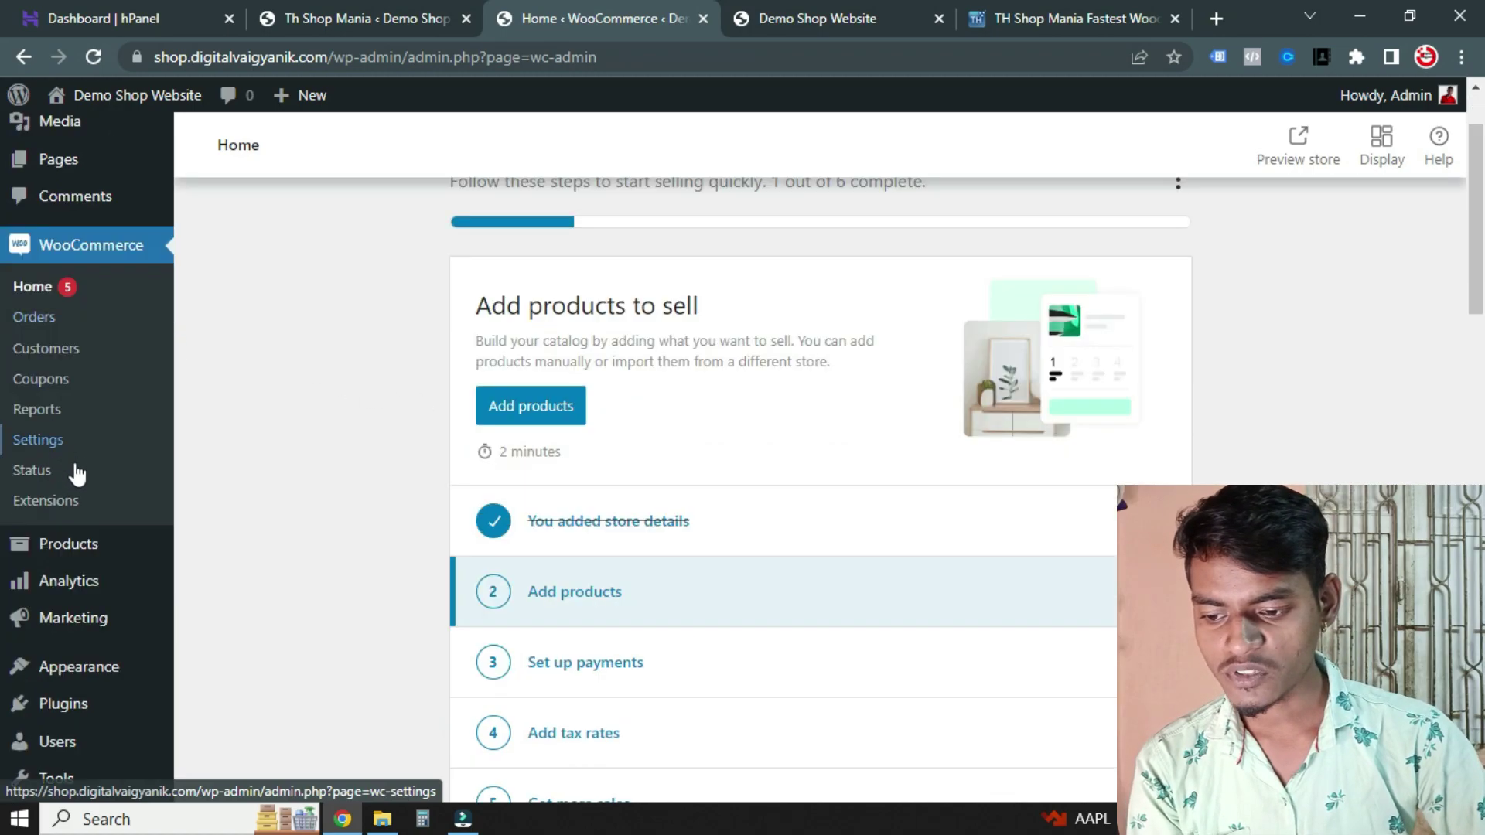
Turn on Cash on delivery in WooCommerce Settings > Payments and save the changes
{"action": "left_click", "coordinate": [50, 443]}
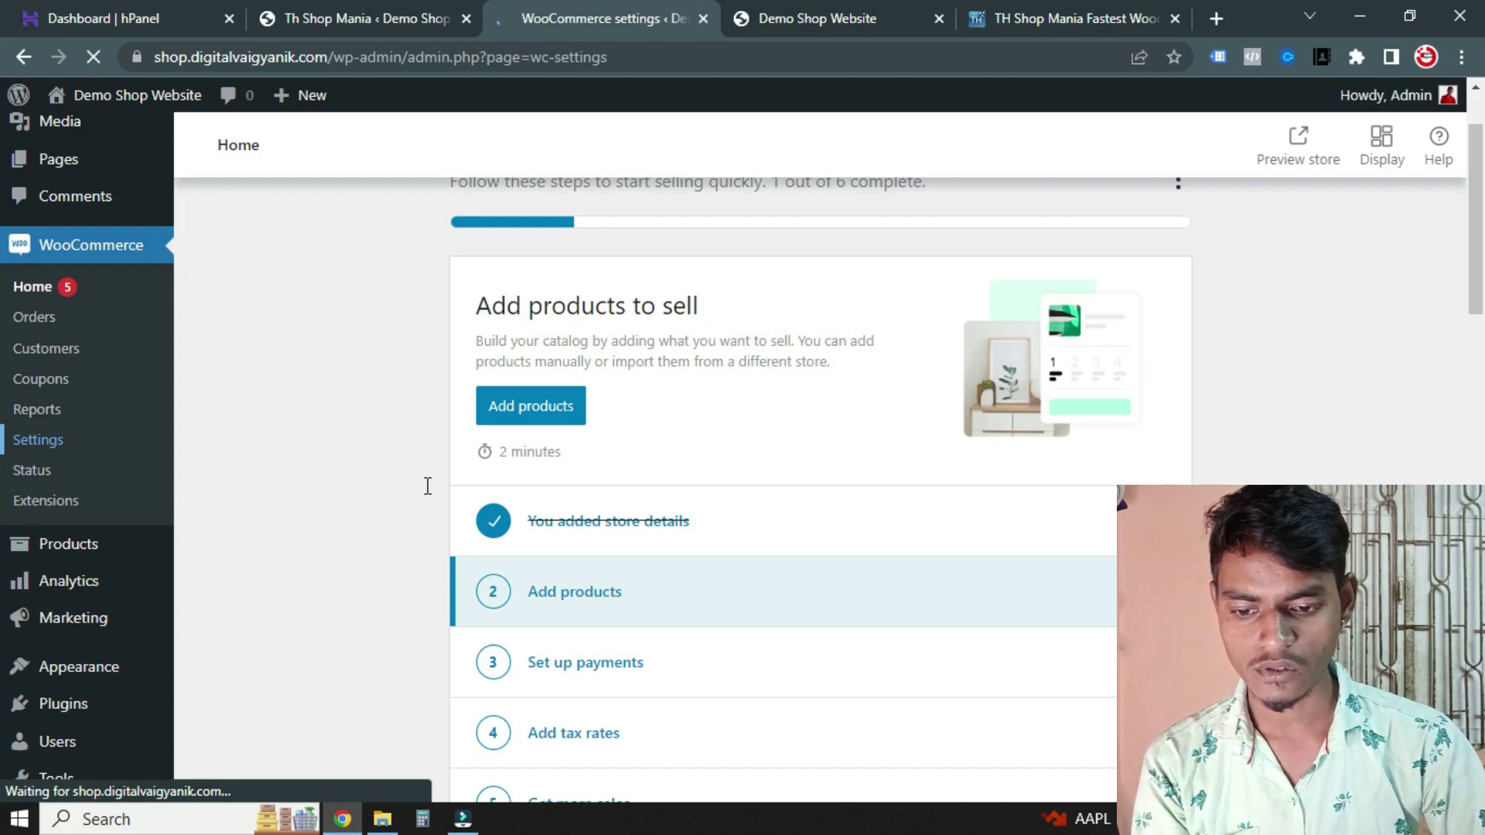
{"action": "scroll", "coordinate": [375, 464], "scroll_direction": "down", "scroll_amount": 15}
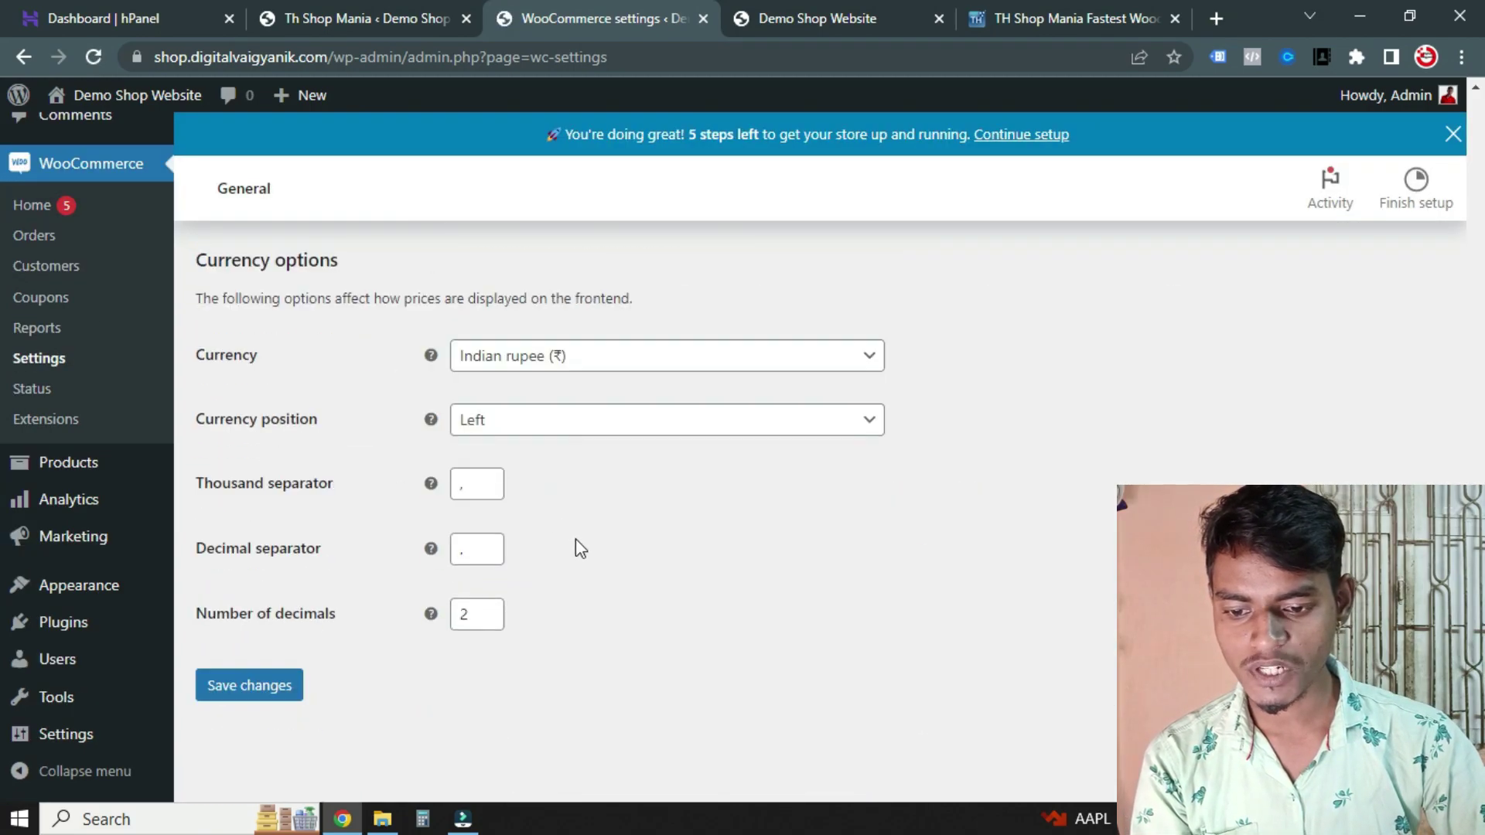
{"action": "scroll", "coordinate": [557, 503], "scroll_direction": "up", "scroll_amount": 15}
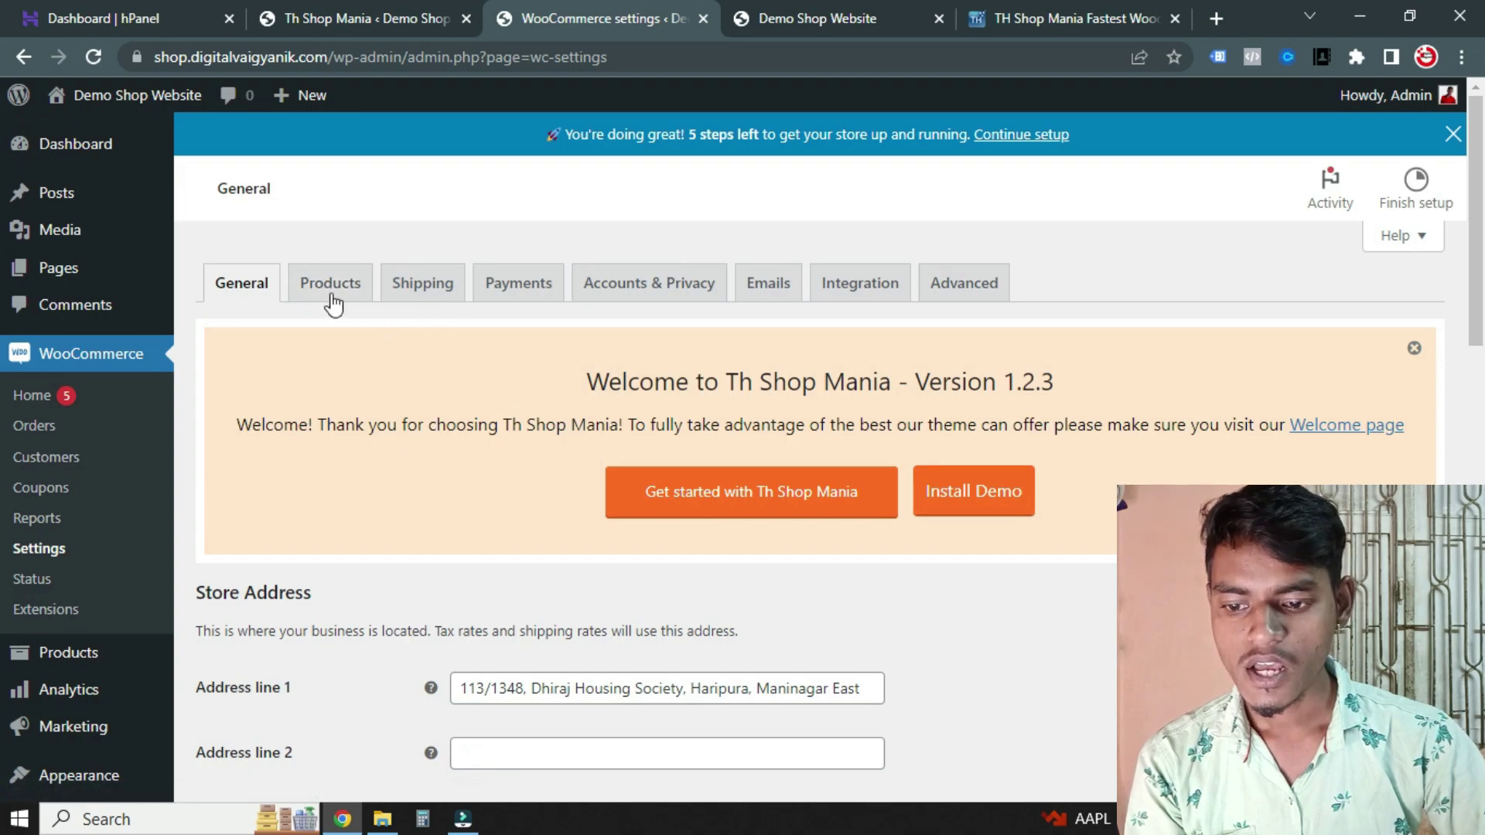
{"action": "left_click", "coordinate": [519, 283]}
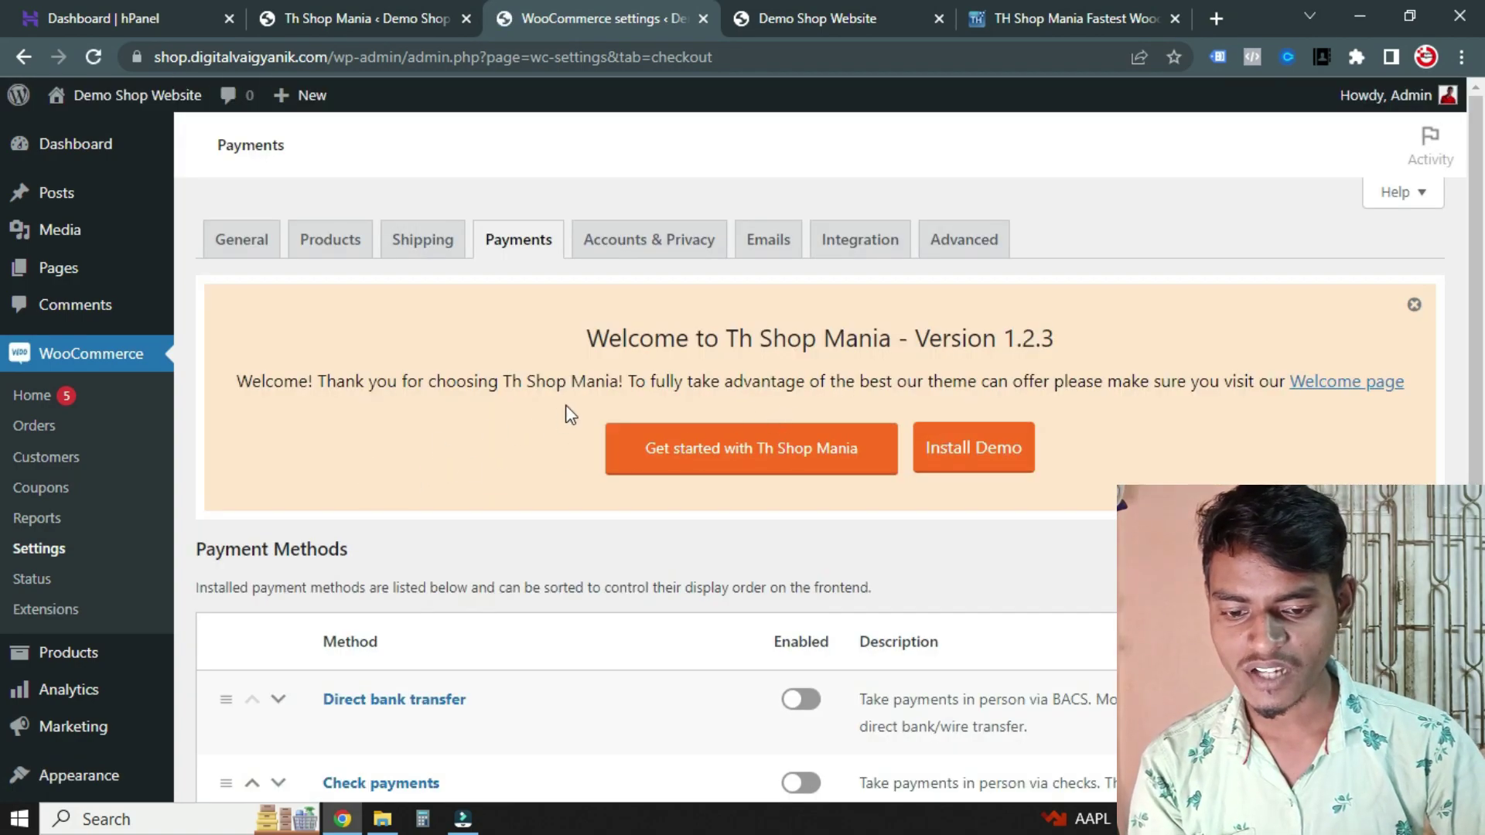
{"action": "scroll", "coordinate": [570, 416], "scroll_direction": "down", "scroll_amount": 3}
{"action": "left_click", "coordinate": [801, 580]}
{"action": "left_click", "coordinate": [800, 616]}
{"action": "scroll", "coordinate": [892, 449], "scroll_direction": "down", "scroll_amount": 5}
{"action": "scroll", "coordinate": [918, 560], "scroll_direction": "down", "scroll_amount": 1}
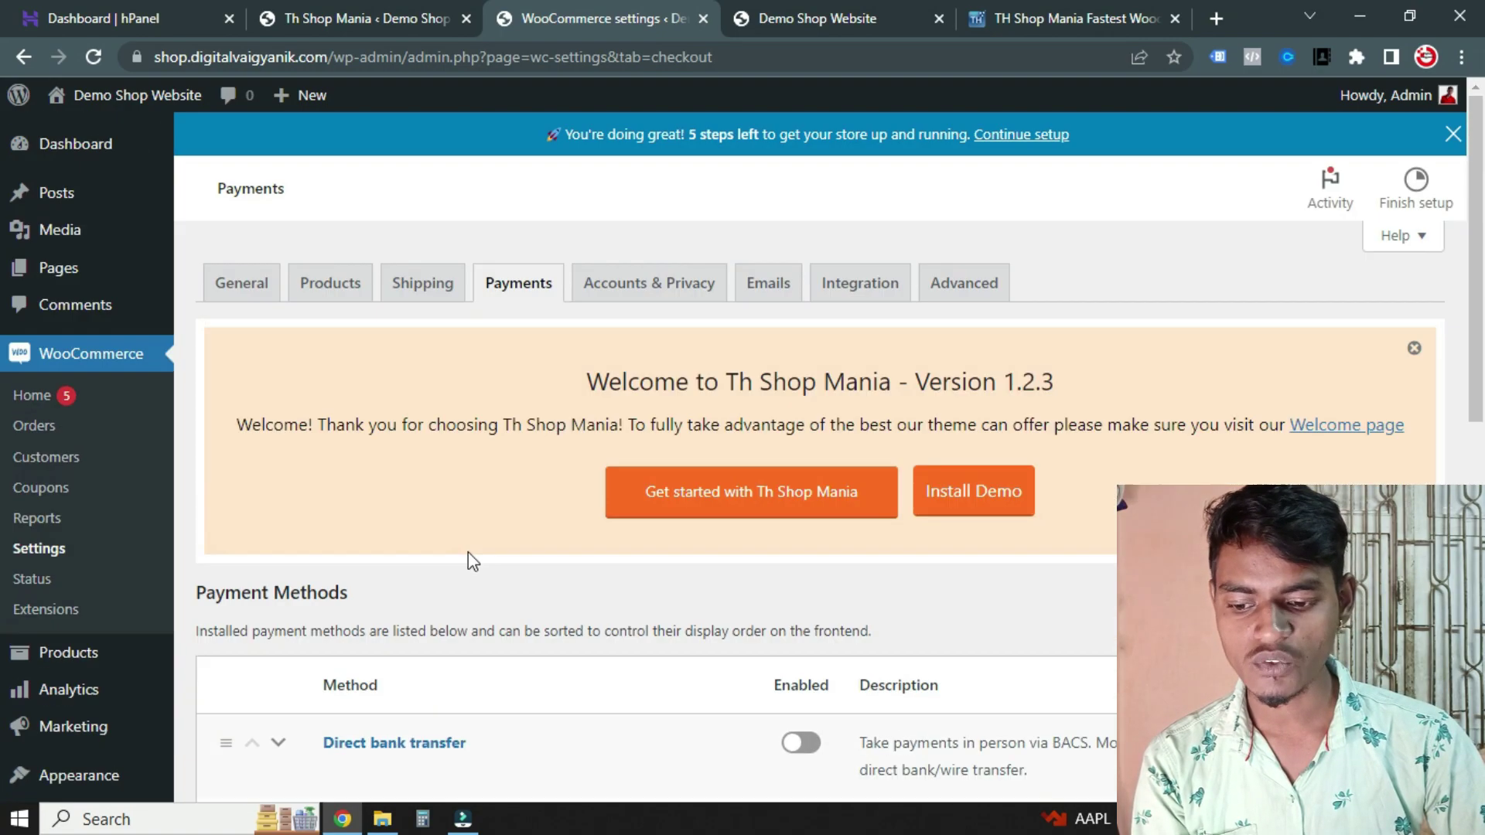
{"action": "scroll", "coordinate": [467, 550], "scroll_direction": "down", "scroll_amount": 8}
{"action": "left_click", "coordinate": [267, 373]}
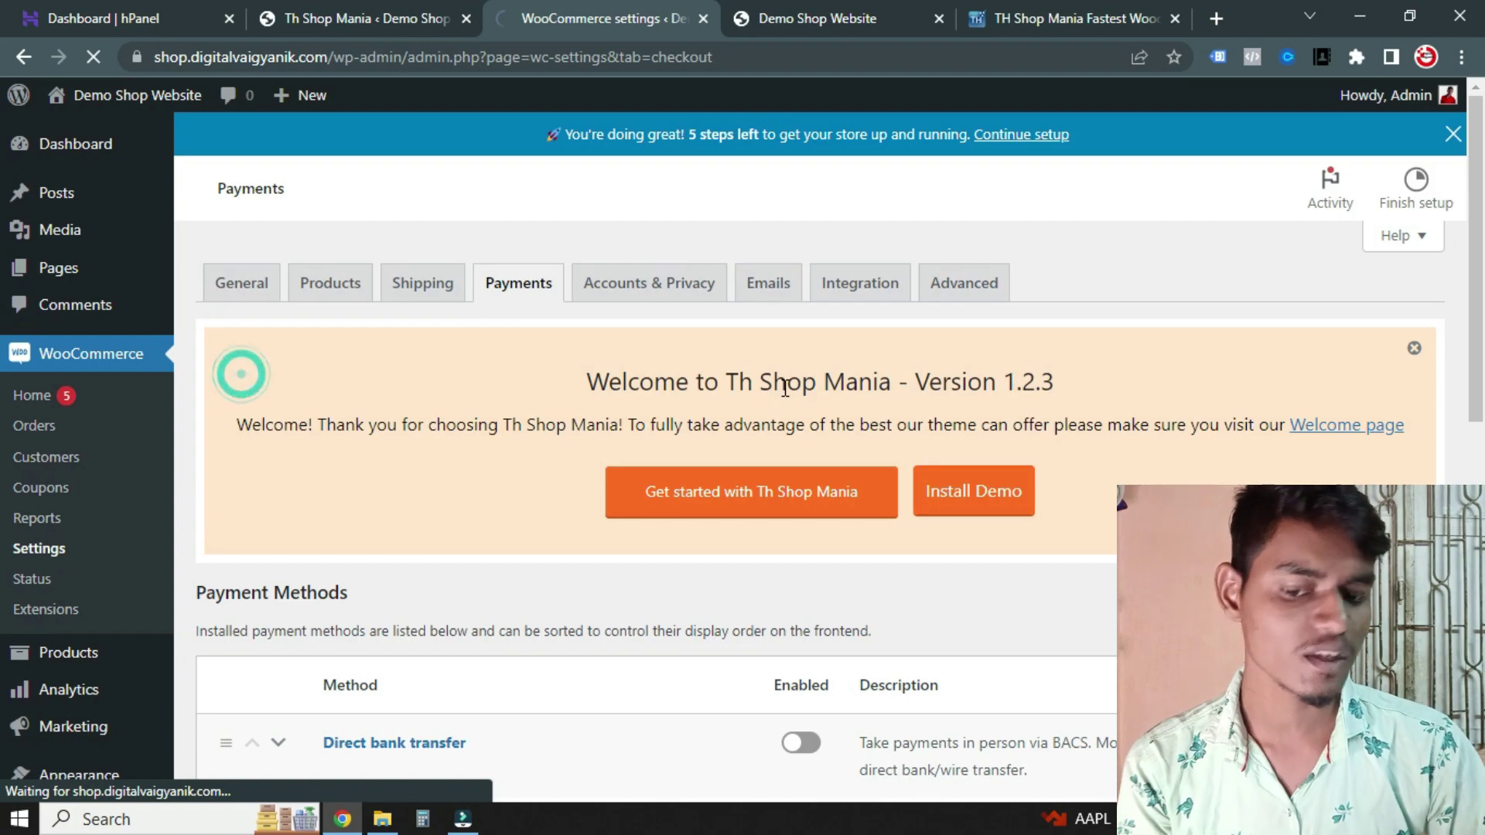
{"action": "scroll", "coordinate": [787, 402], "scroll_direction": "down", "scroll_amount": 2}
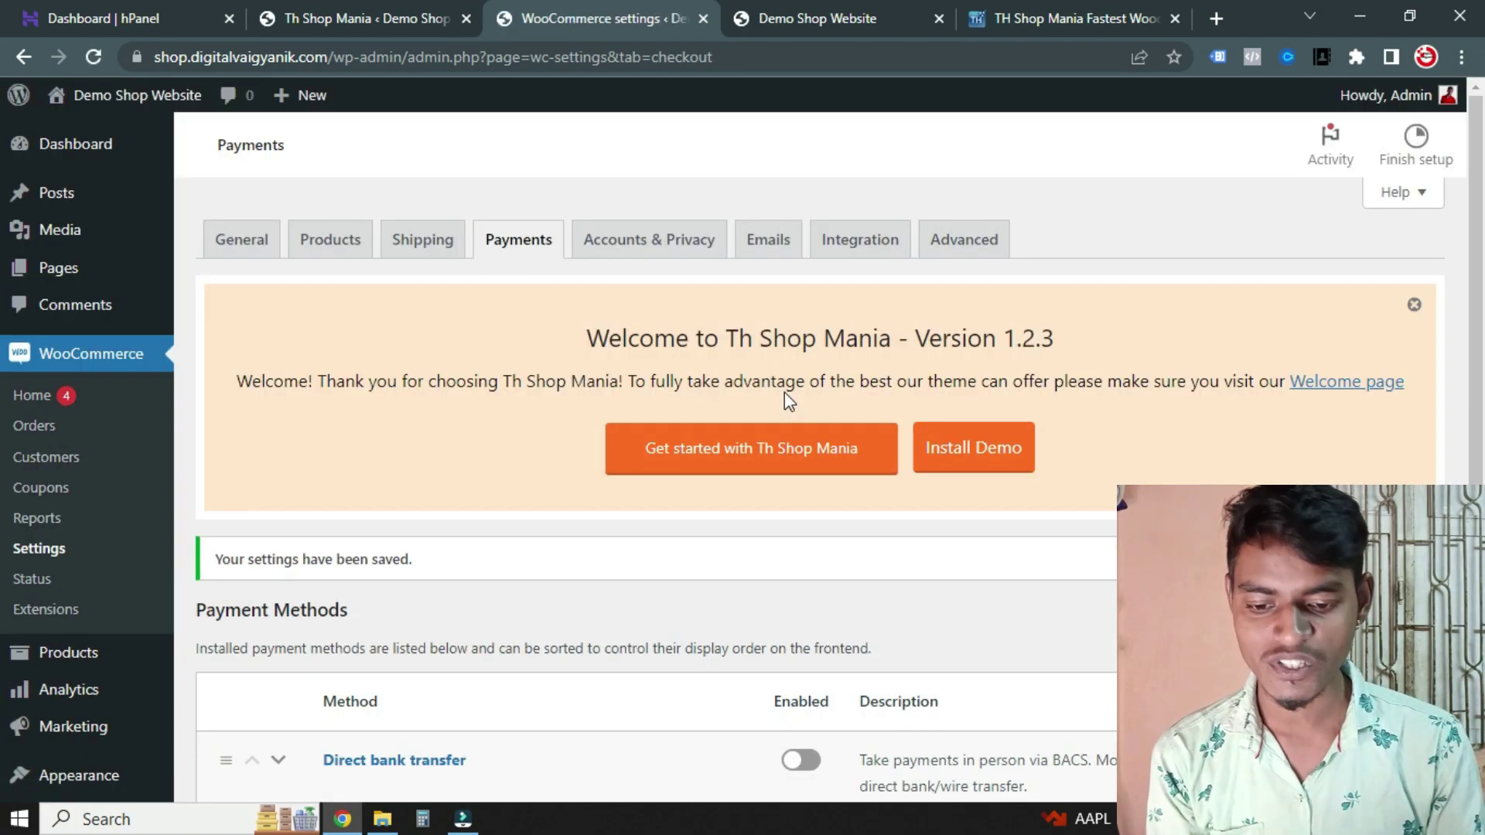
{"action": "scroll", "coordinate": [756, 405], "scroll_direction": "down", "scroll_amount": 8}
{"action": "scroll", "coordinate": [718, 409], "scroll_direction": "up", "scroll_amount": 8}
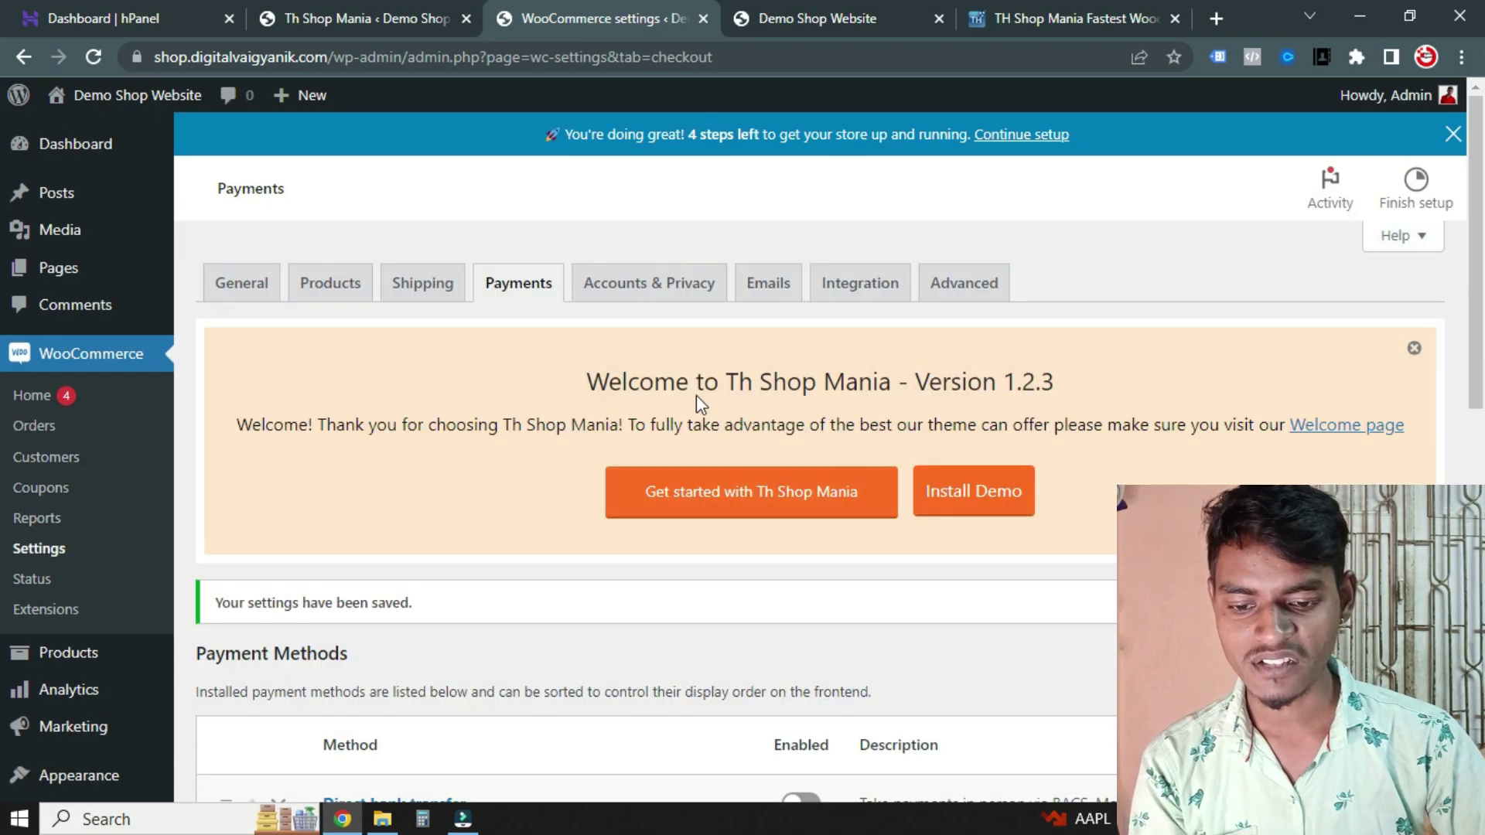
Close the WooCommerce settings tab and launch Start Customize from the Th Shop Mania welcome page
{"action": "left_click", "coordinate": [704, 20]}
{"action": "scroll", "coordinate": [763, 431], "scroll_direction": "down", "scroll_amount": 7}
{"action": "scroll", "coordinate": [541, 332], "scroll_direction": "up", "scroll_amount": 10}
{"action": "scroll", "coordinate": [711, 467], "scroll_direction": "down", "scroll_amount": 7}
{"action": "scroll", "coordinate": [712, 466], "scroll_direction": "up", "scroll_amount": 4}
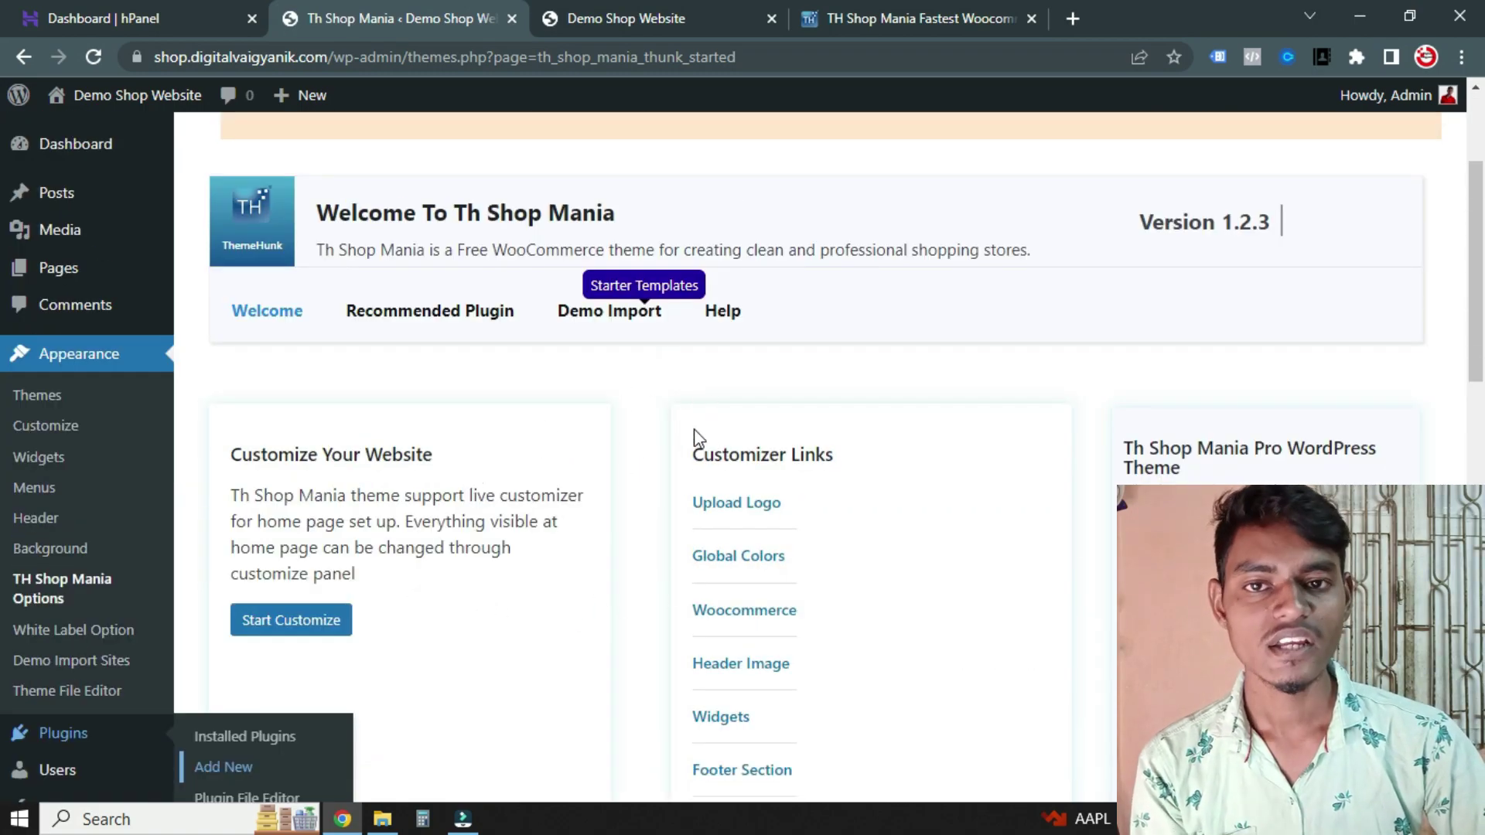
{"action": "scroll", "coordinate": [663, 487], "scroll_direction": "down", "scroll_amount": 4}
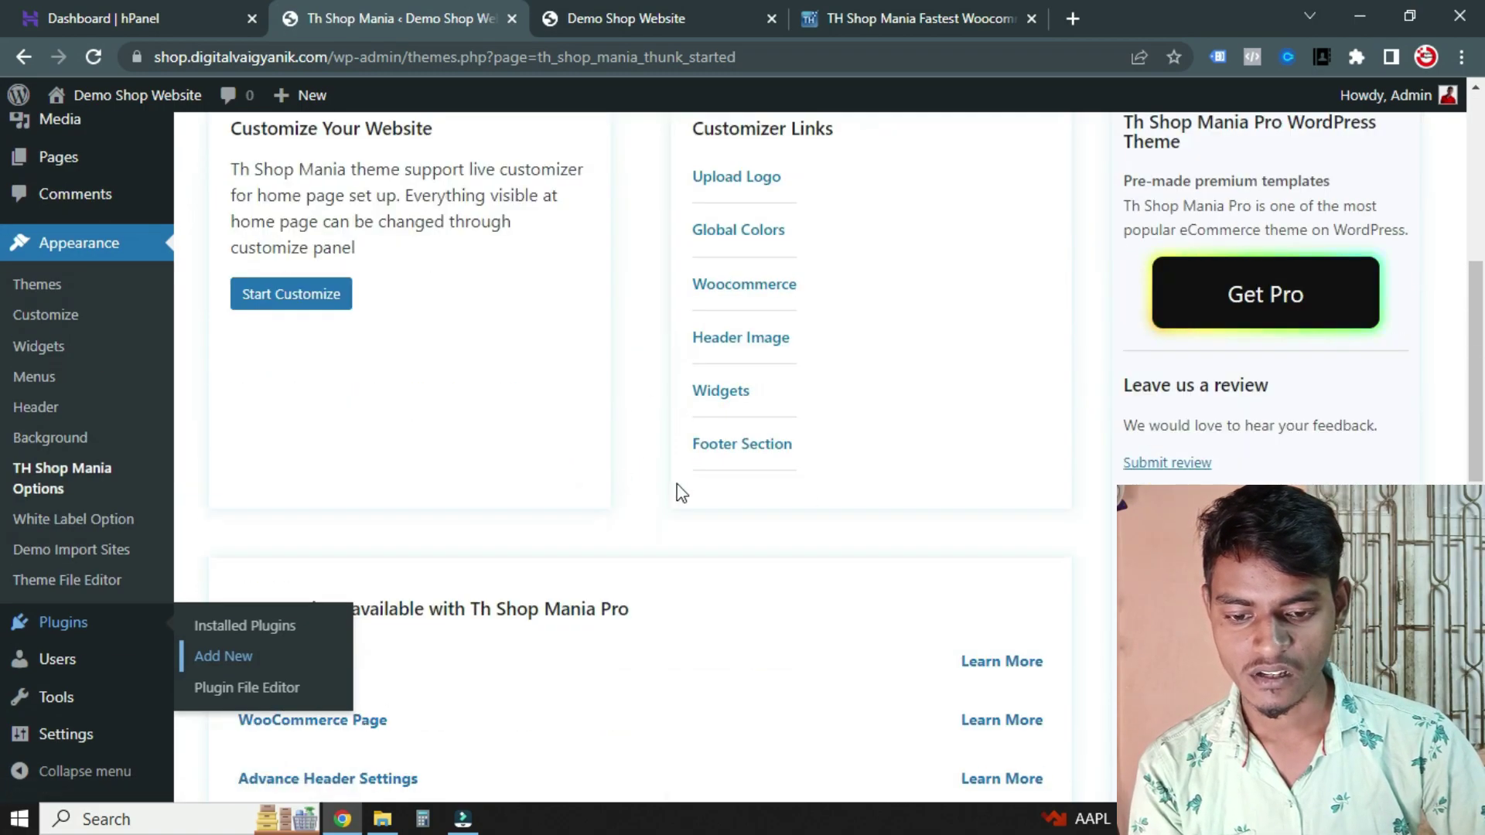
{"action": "scroll", "coordinate": [607, 441], "scroll_direction": "up", "scroll_amount": 3}
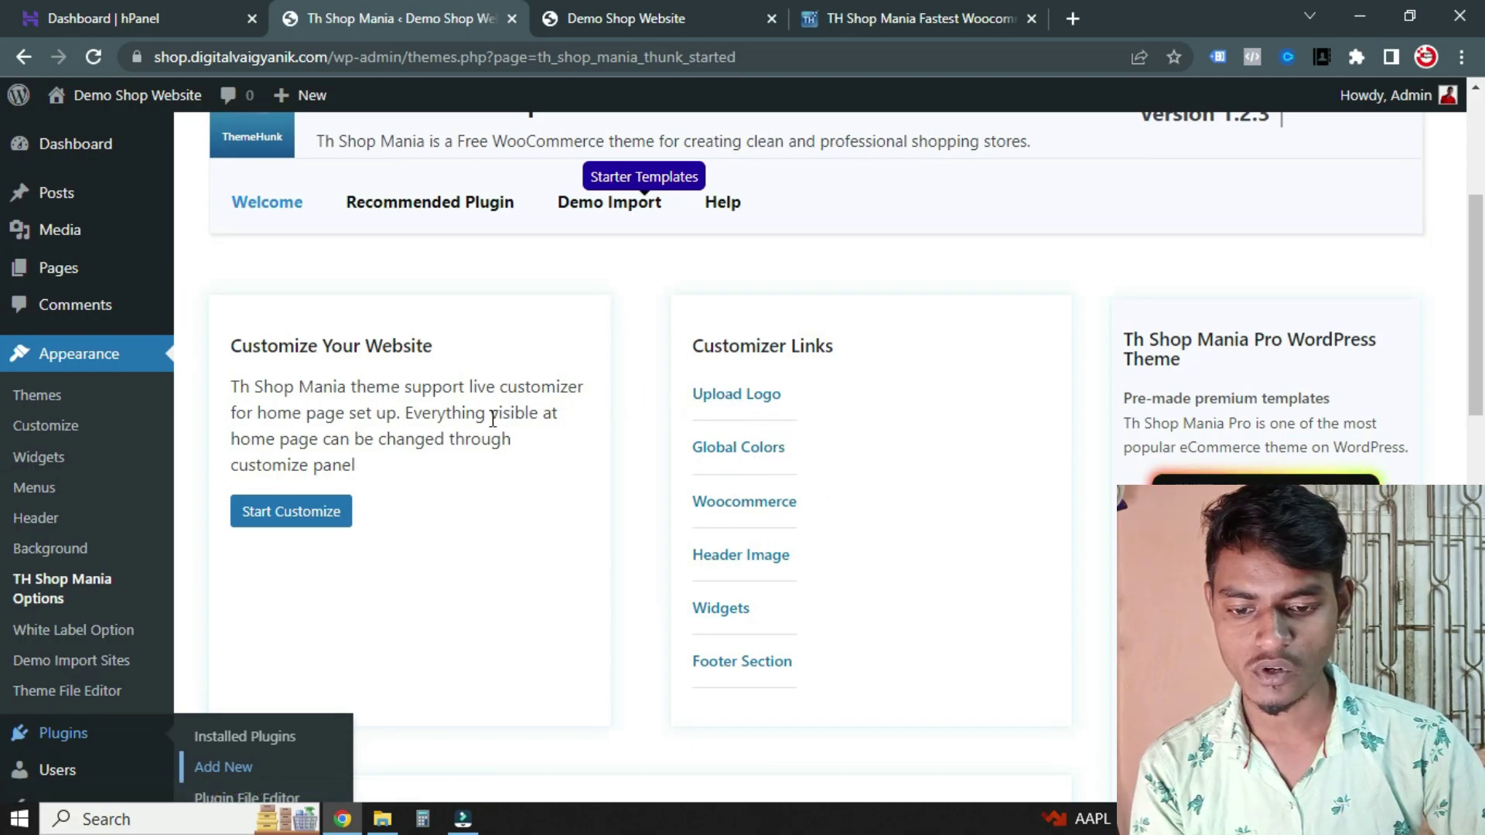
{"action": "left_click", "coordinate": [290, 514]}
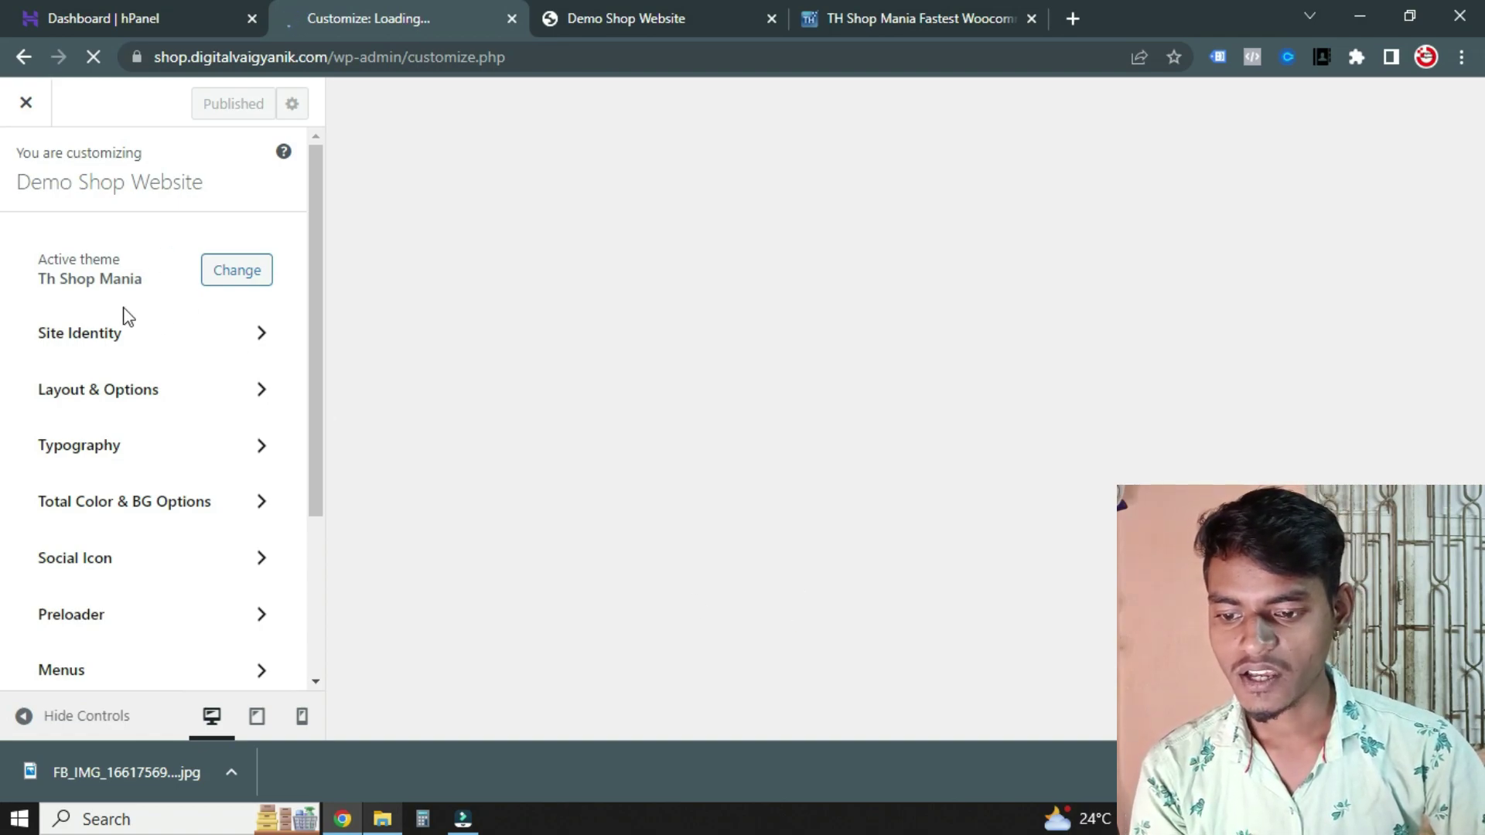
Upload the Digital Vaigyanik image in Site Identity and crop it as the site logo
{"action": "left_click", "coordinate": [263, 337]}
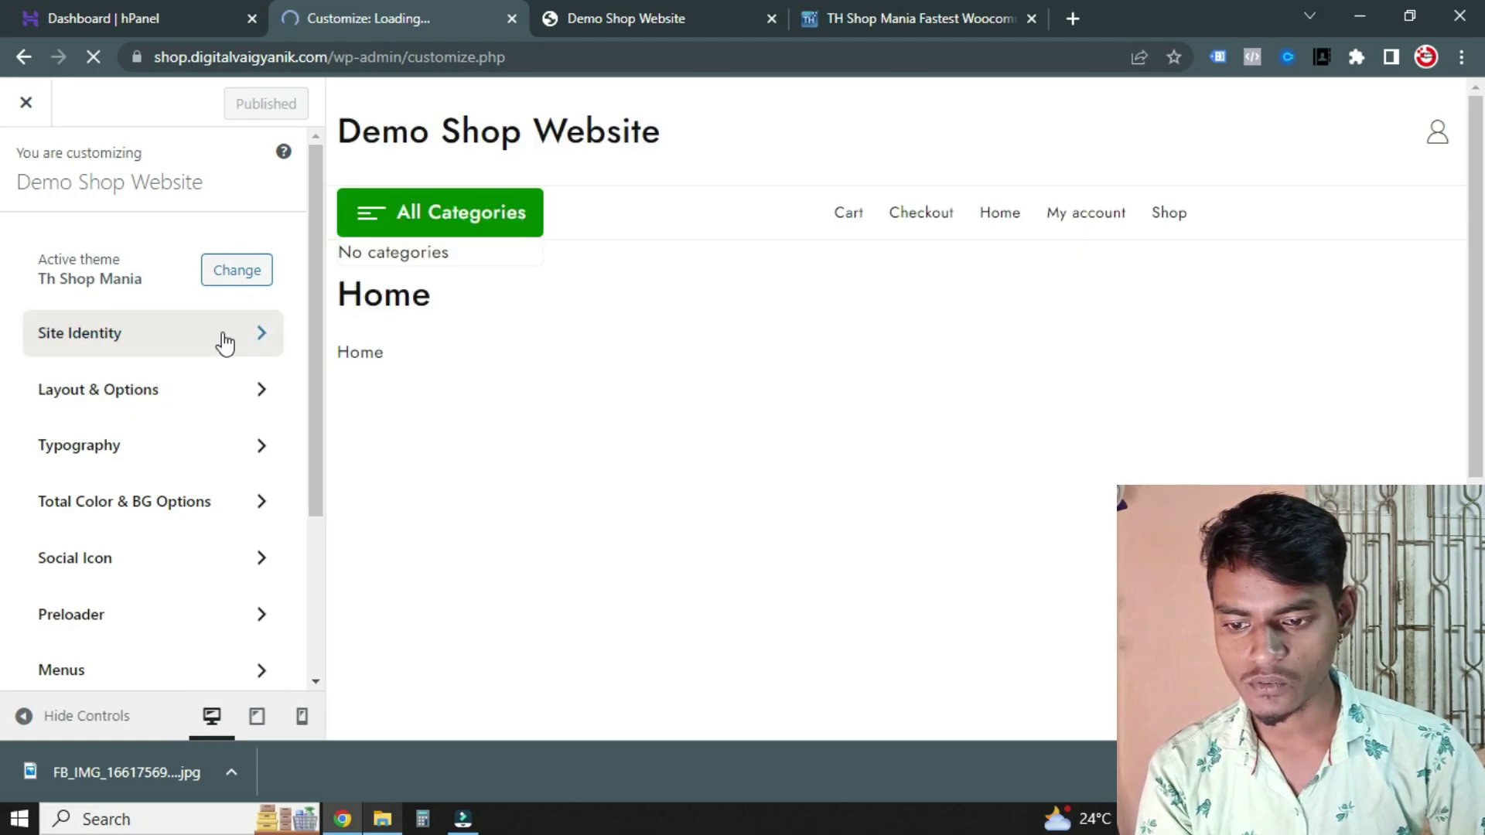
{"action": "left_click", "coordinate": [222, 338]}
{"action": "left_click", "coordinate": [166, 291]}
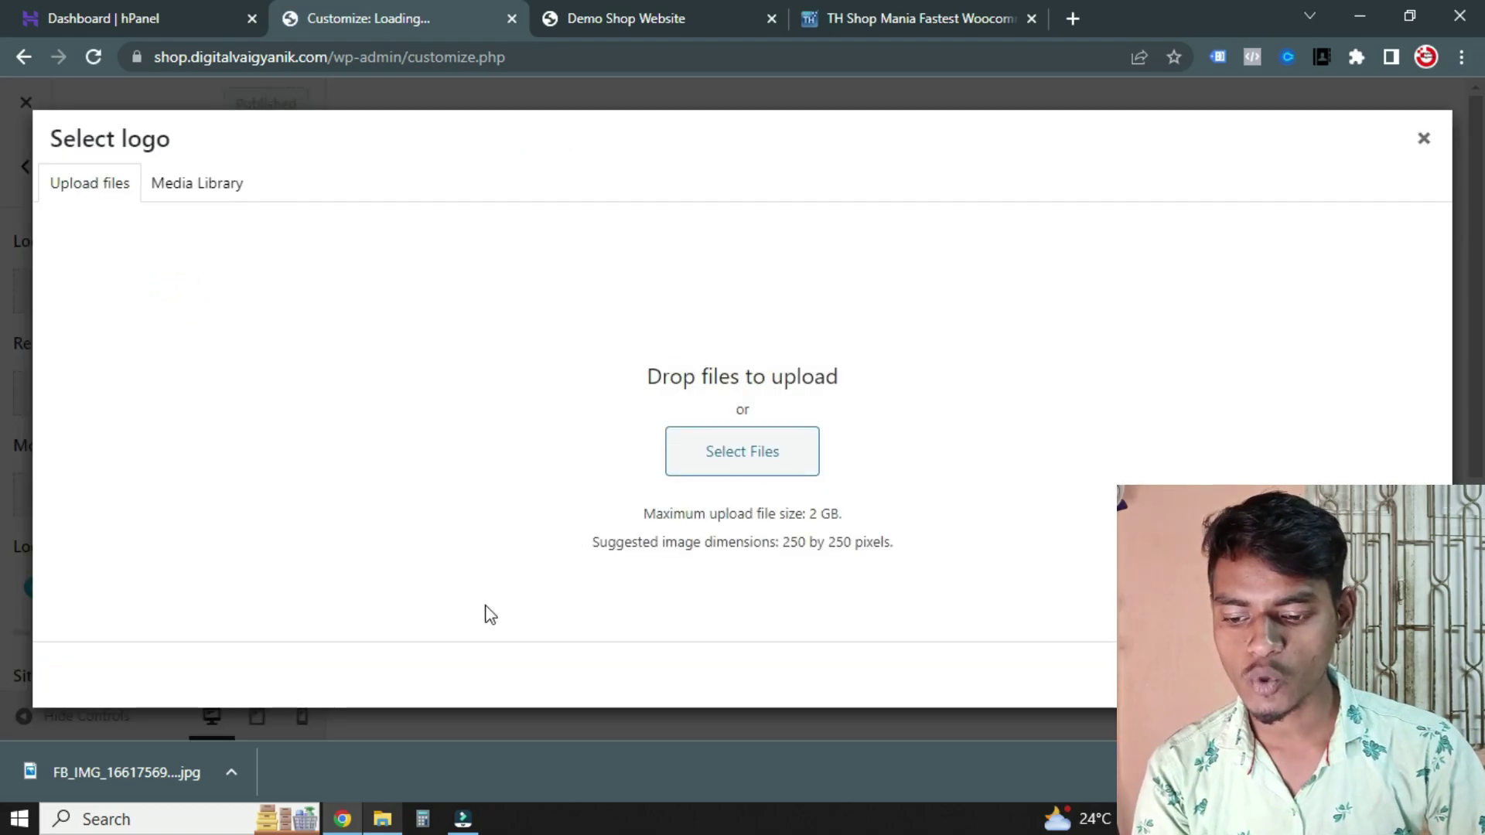
{"action": "left_click_drag", "start_coordinate": [155, 770], "coordinate": [761, 451]}
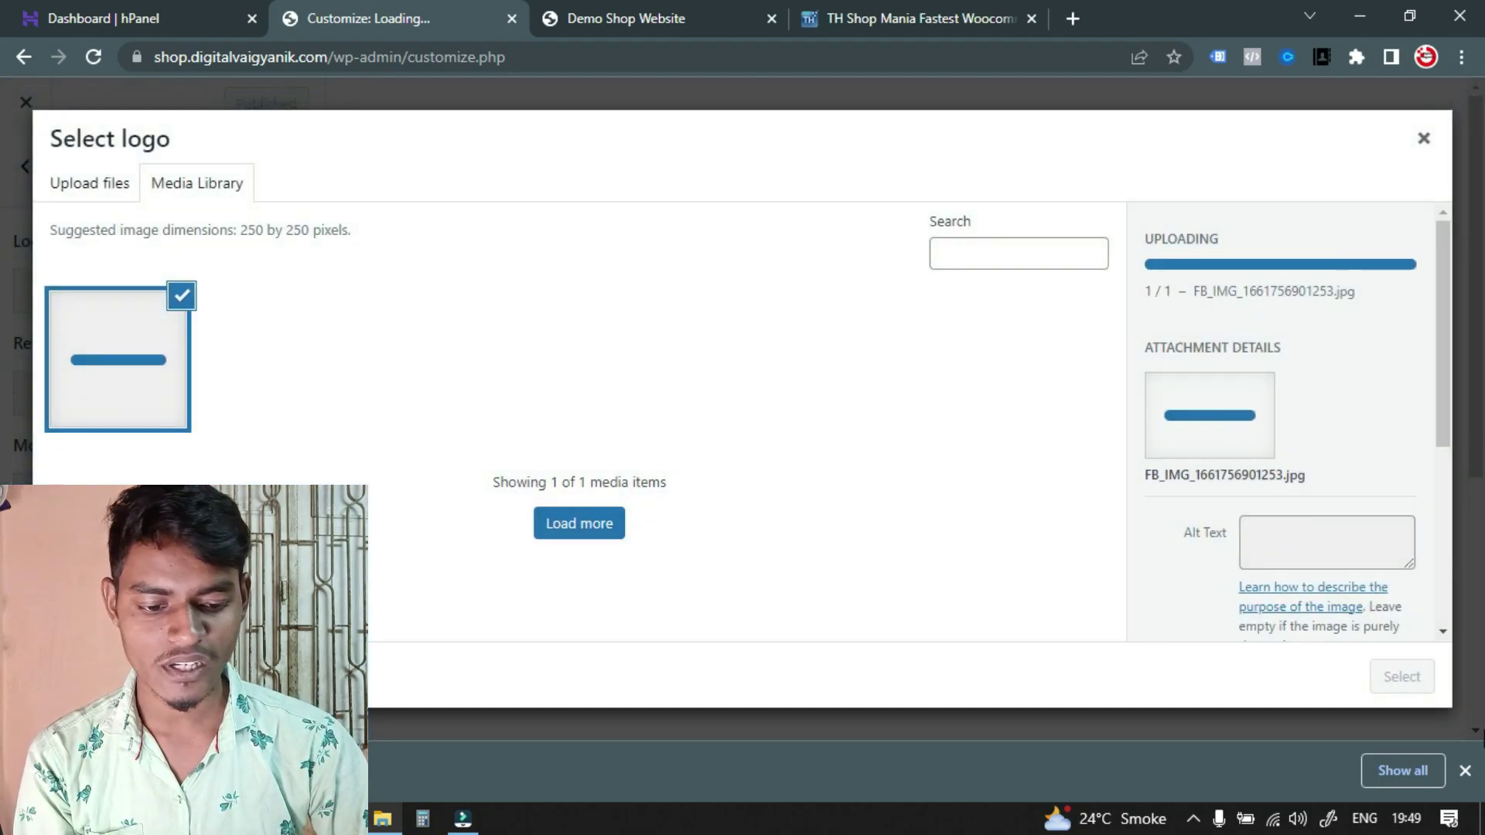
{"action": "left_click", "coordinate": [1464, 770]}
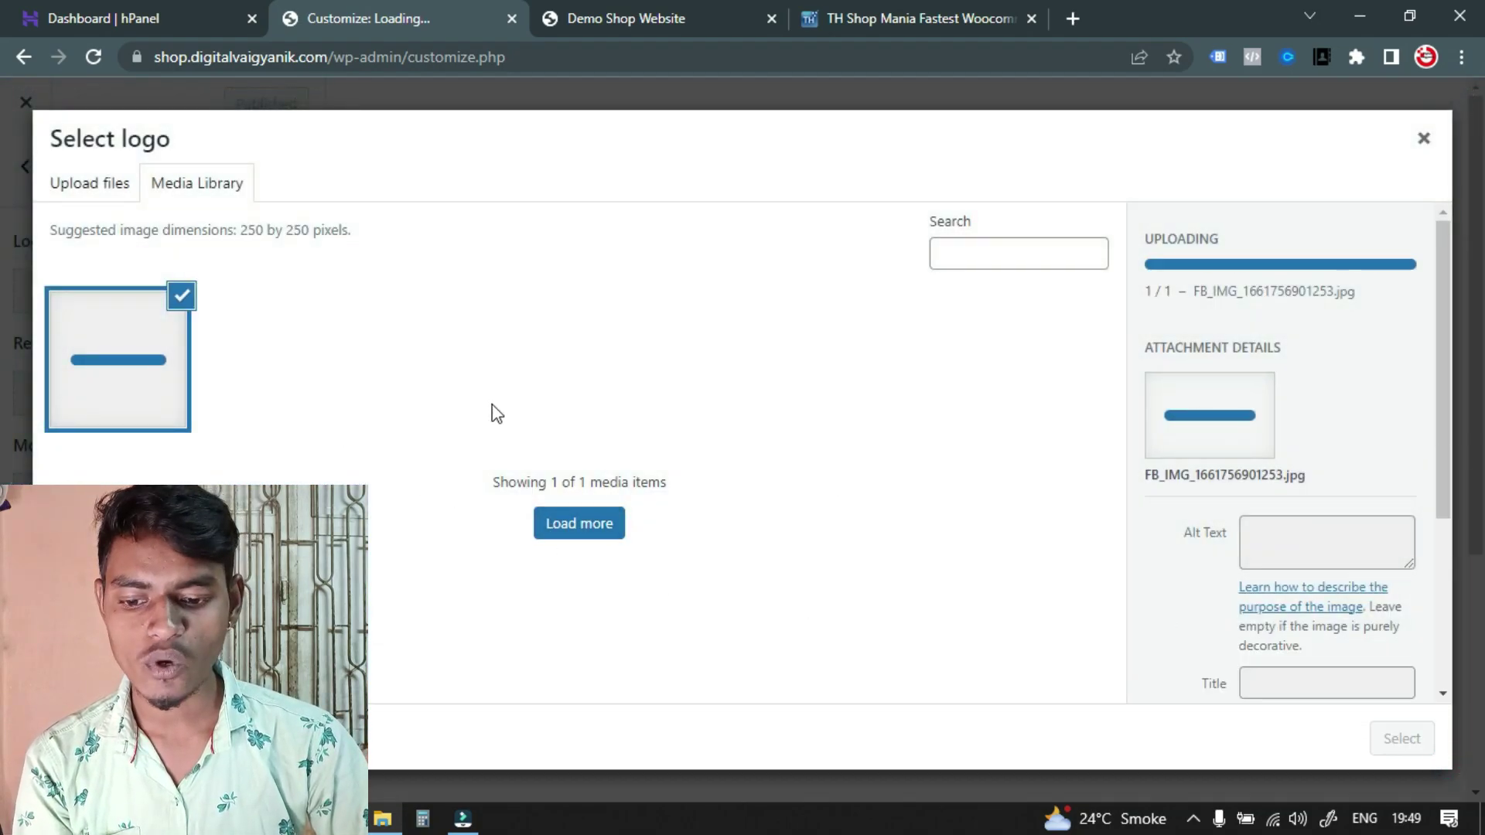
{"action": "scroll", "coordinate": [1242, 605], "scroll_direction": "down", "scroll_amount": 3}
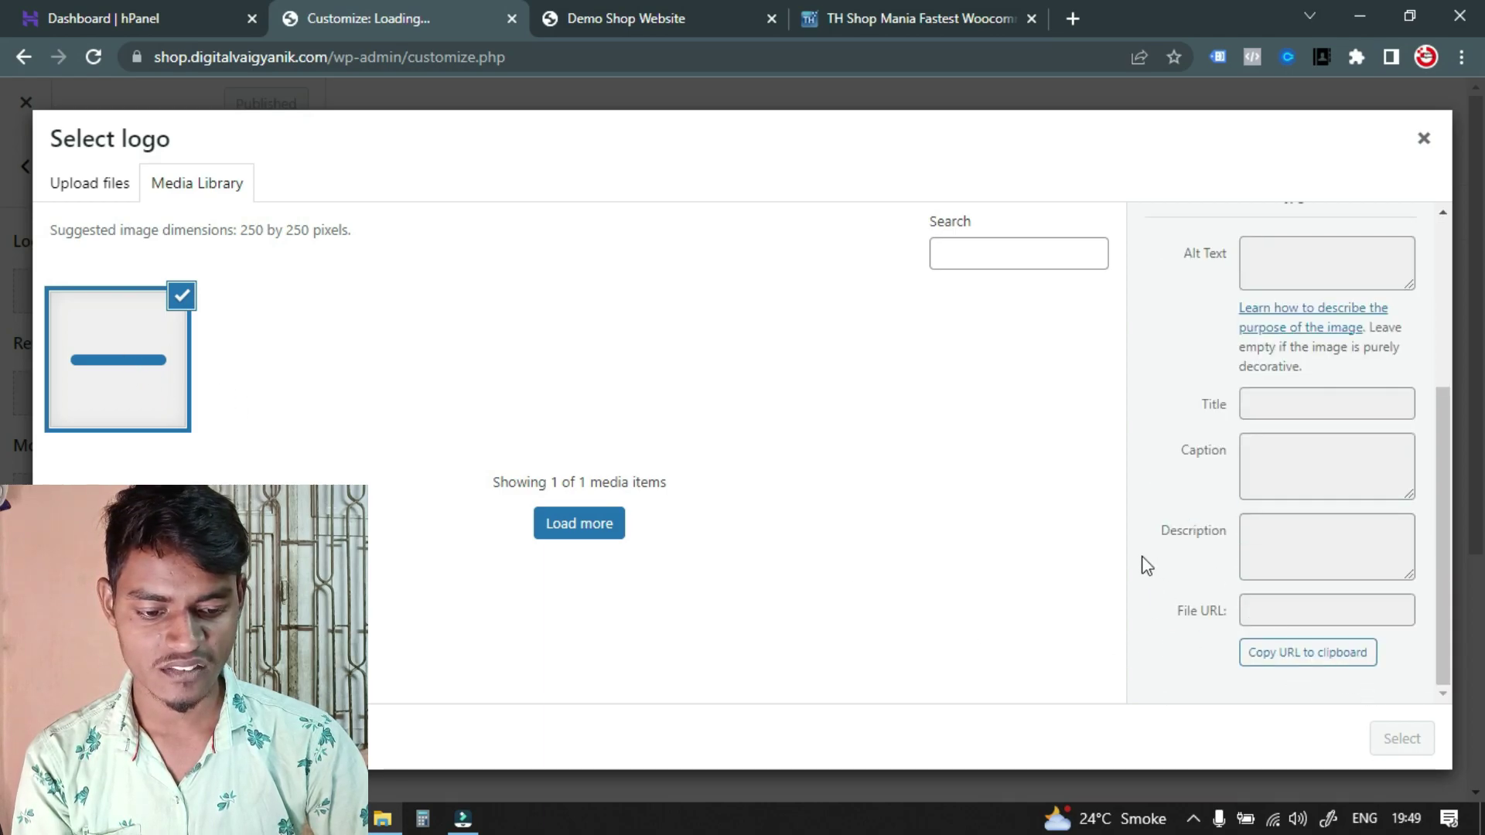
{"action": "scroll", "coordinate": [1155, 510], "scroll_direction": "up", "scroll_amount": 2}
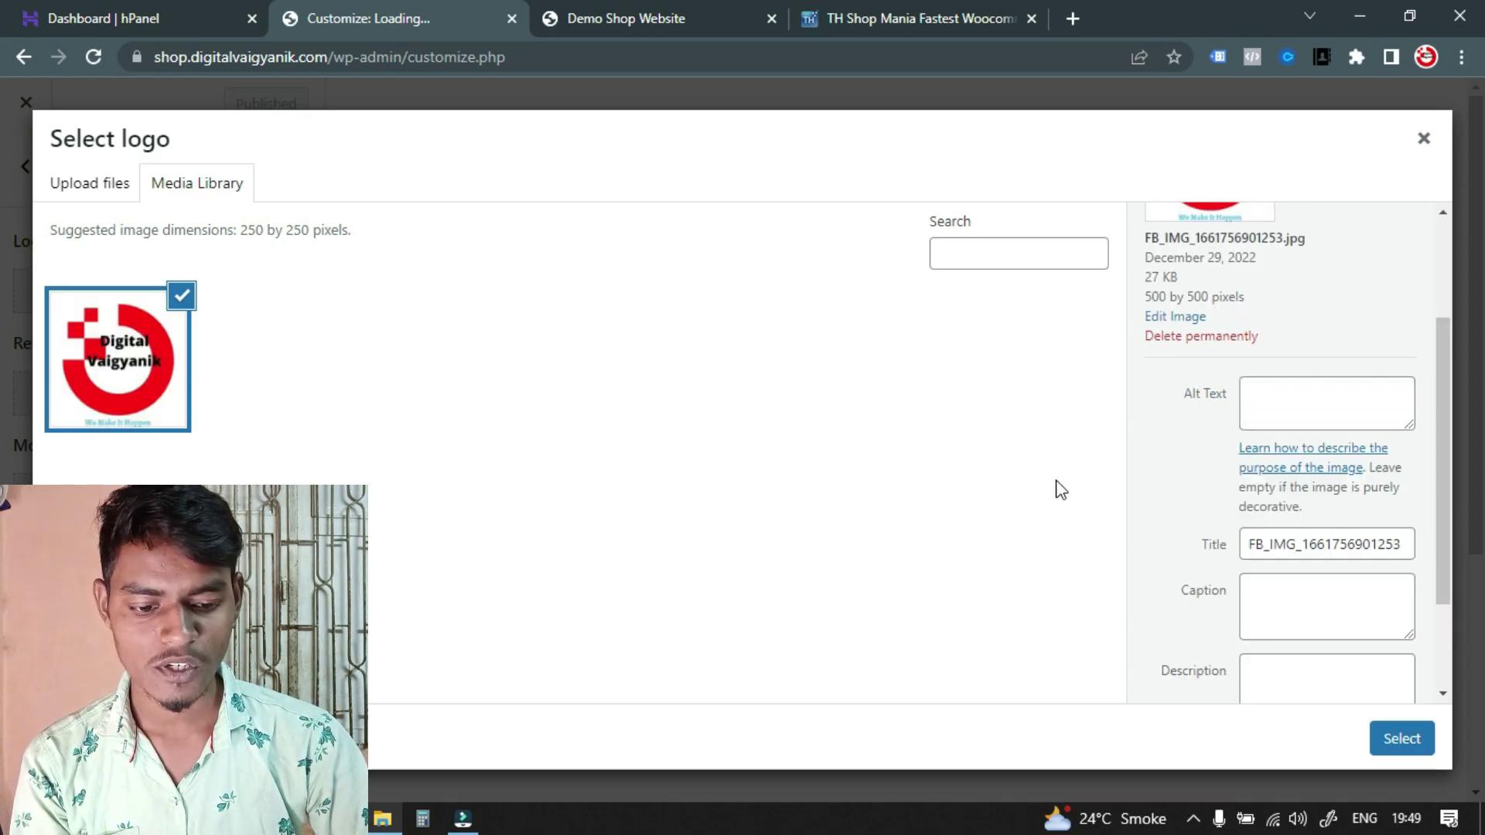
{"action": "left_click", "coordinate": [1403, 738]}
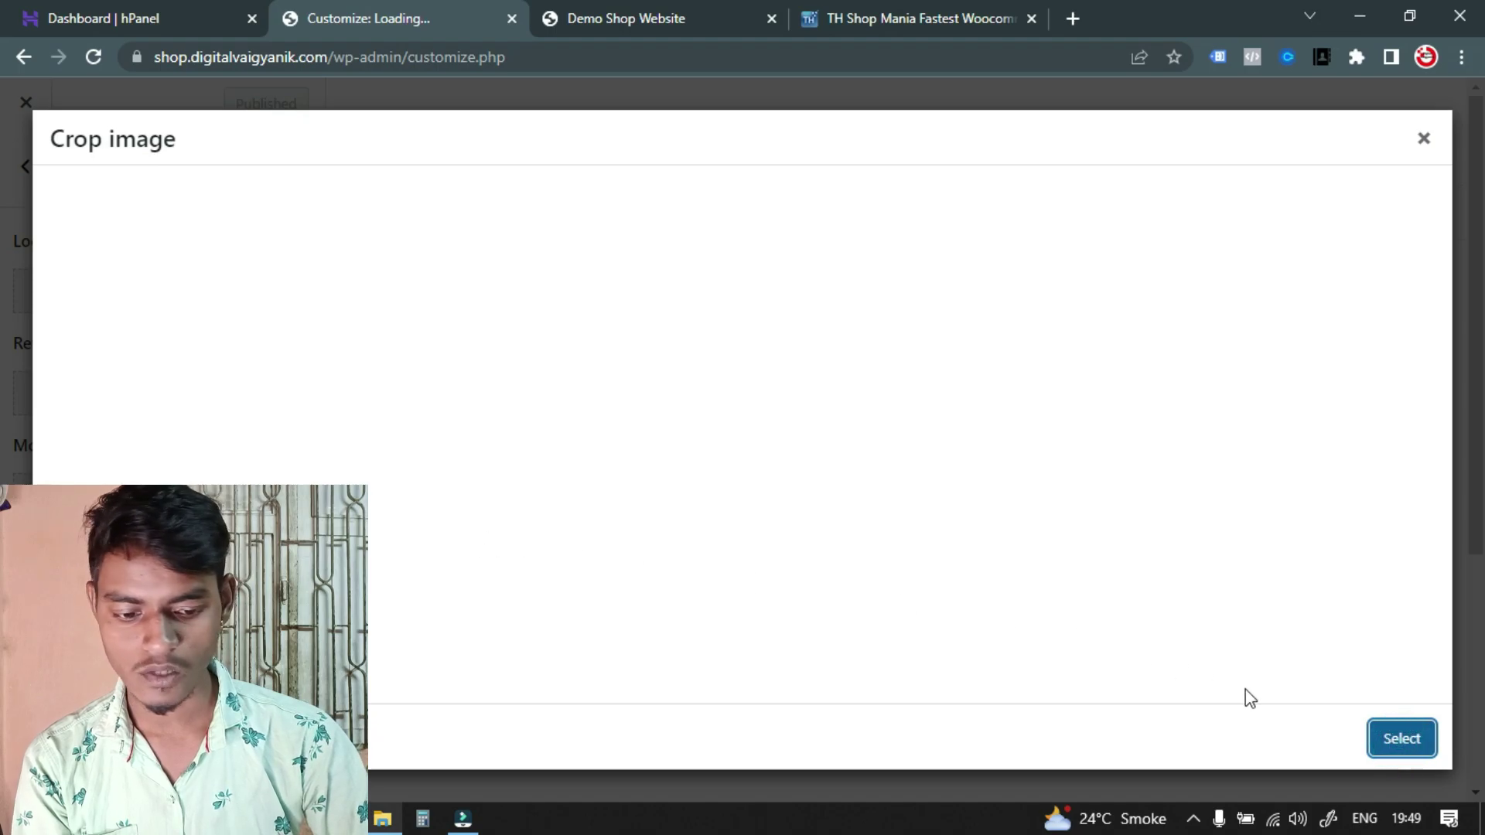
{"action": "left_click", "coordinate": [1401, 739]}
Set the Digital Vaigyanik image as the mobile logo
{"action": "scroll", "coordinate": [154, 433], "scroll_direction": "down", "scroll_amount": 2}
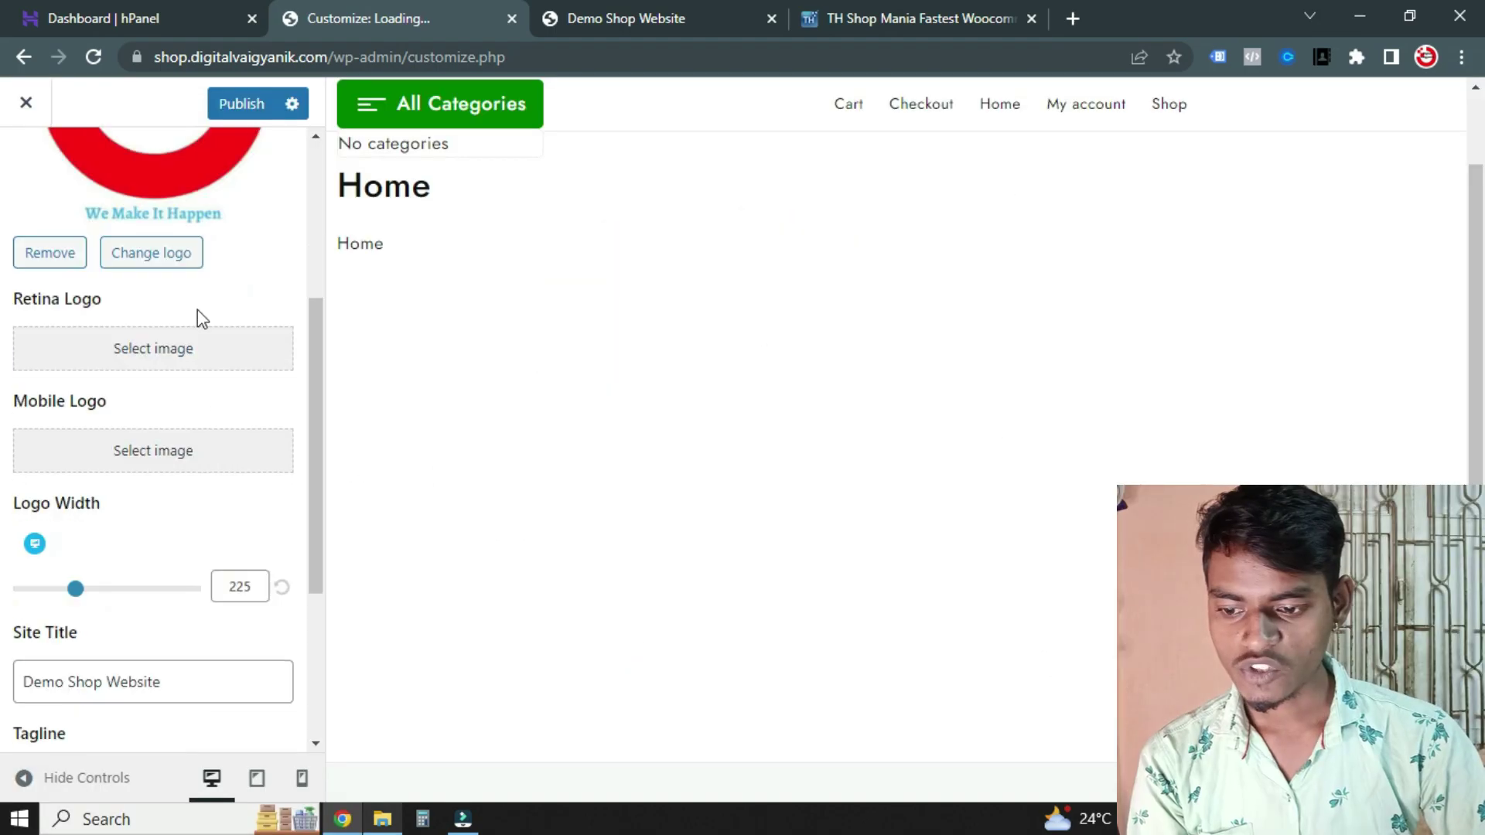
{"action": "left_click", "coordinate": [144, 452]}
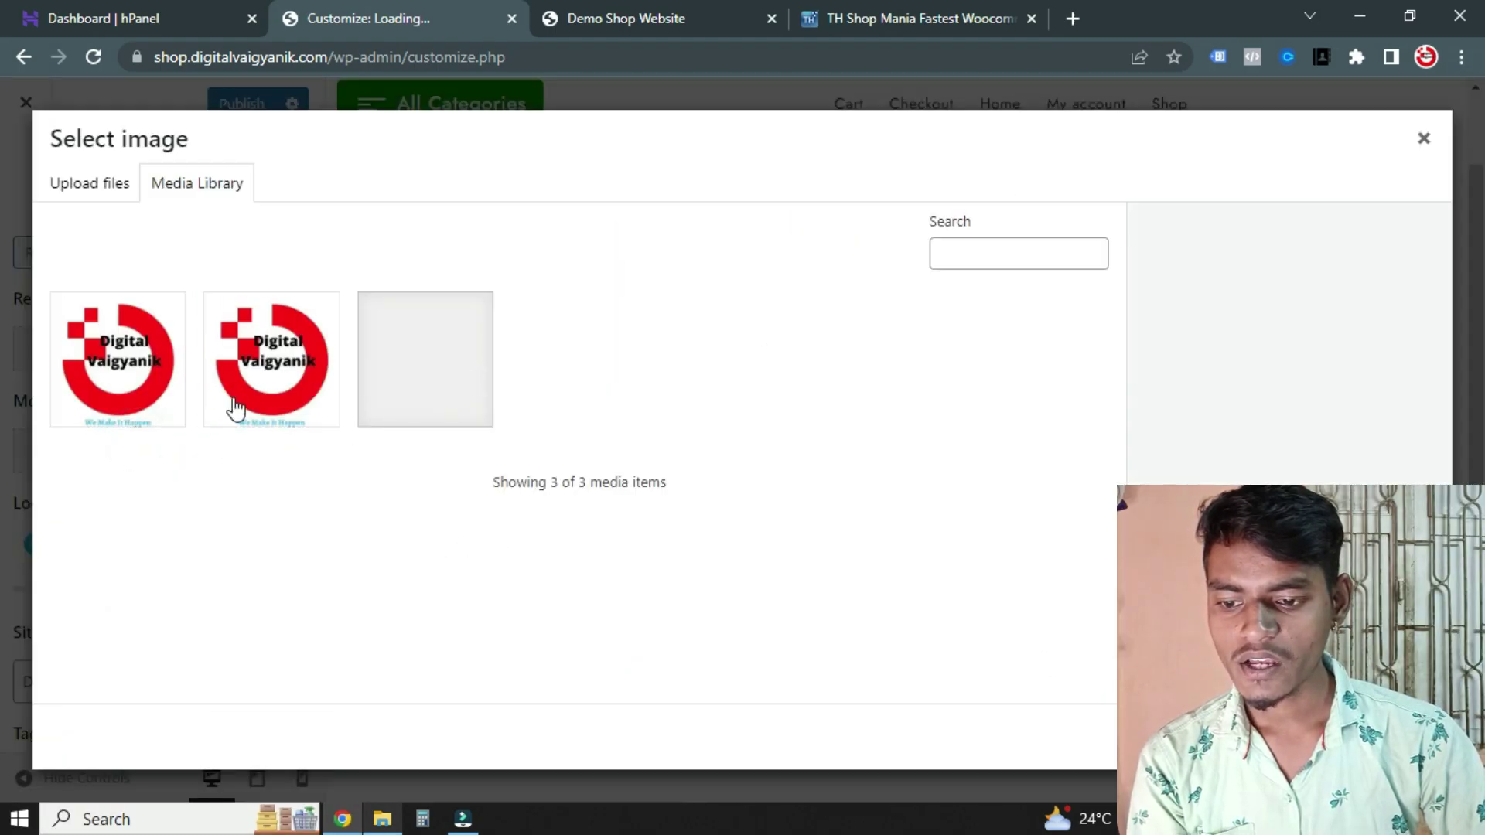
{"action": "left_click", "coordinate": [274, 370]}
{"action": "left_click", "coordinate": [1402, 739]}
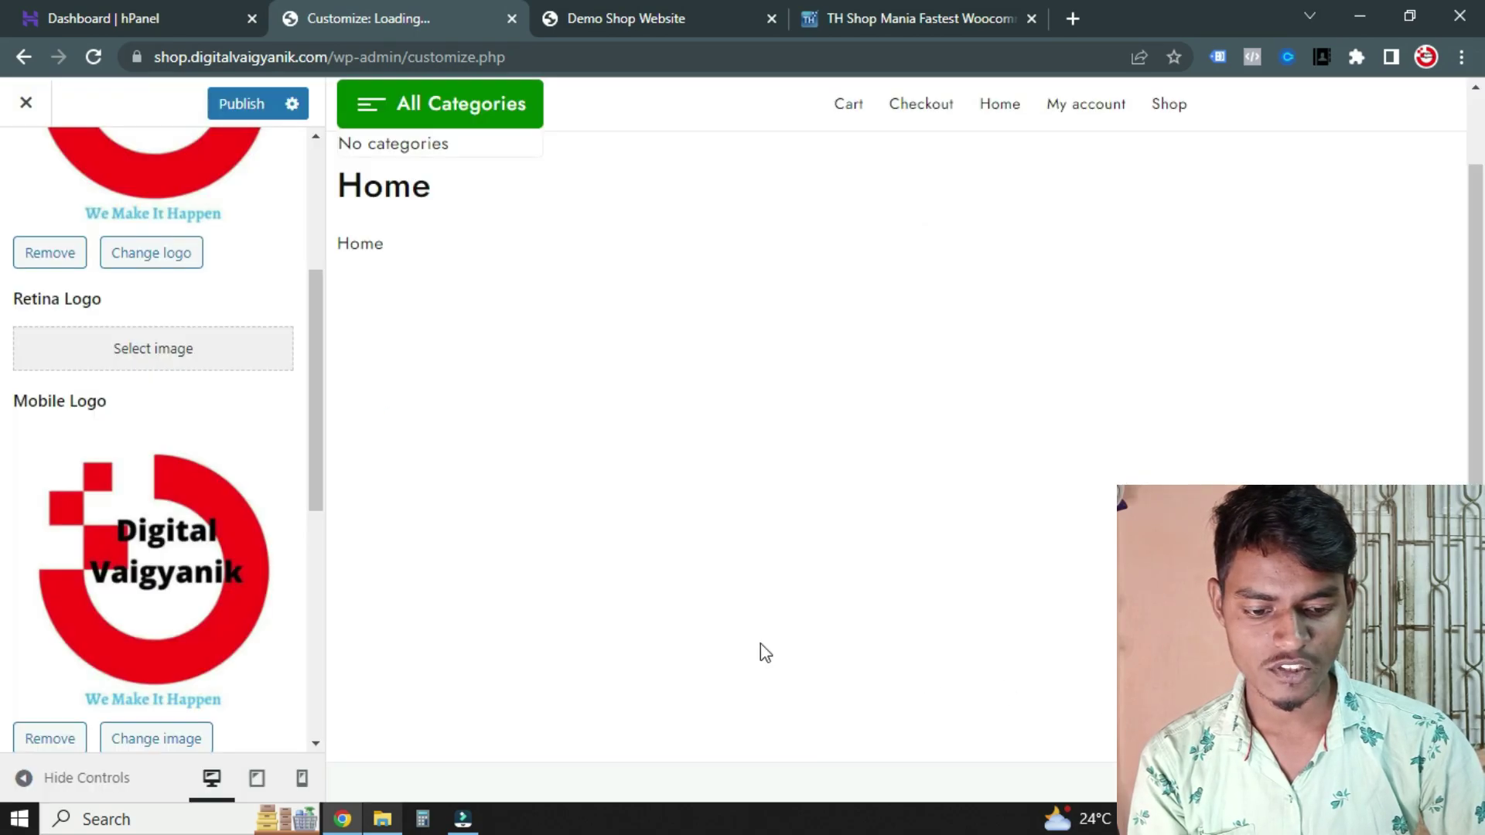
Set the Digital Vaigyanik image as the retina logo
{"action": "scroll", "coordinate": [122, 404], "scroll_direction": "down", "scroll_amount": 6}
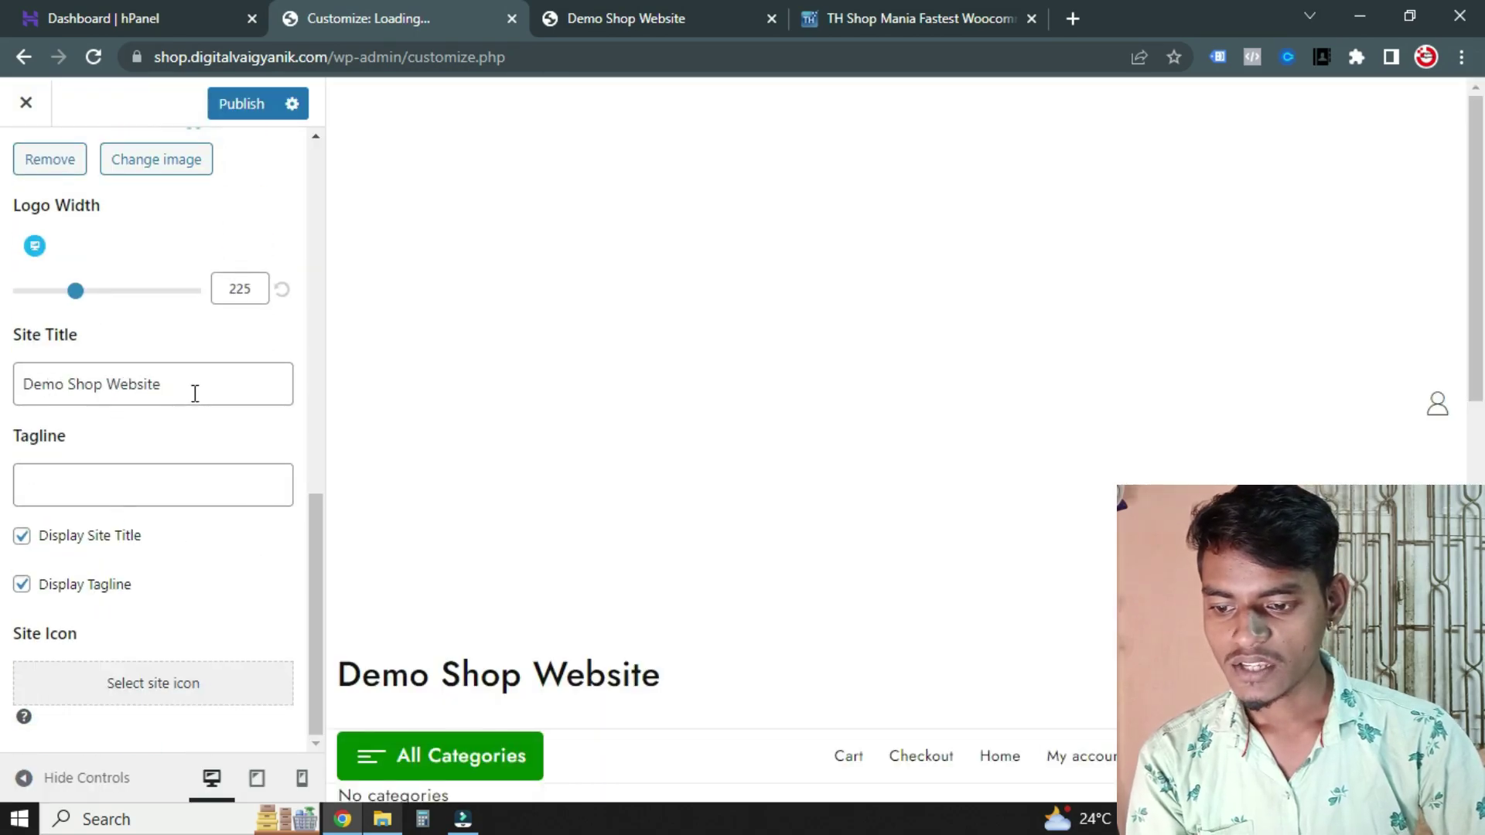
{"action": "left_click", "coordinate": [212, 376]}
{"action": "scroll", "coordinate": [690, 386], "scroll_direction": "down", "scroll_amount": 10}
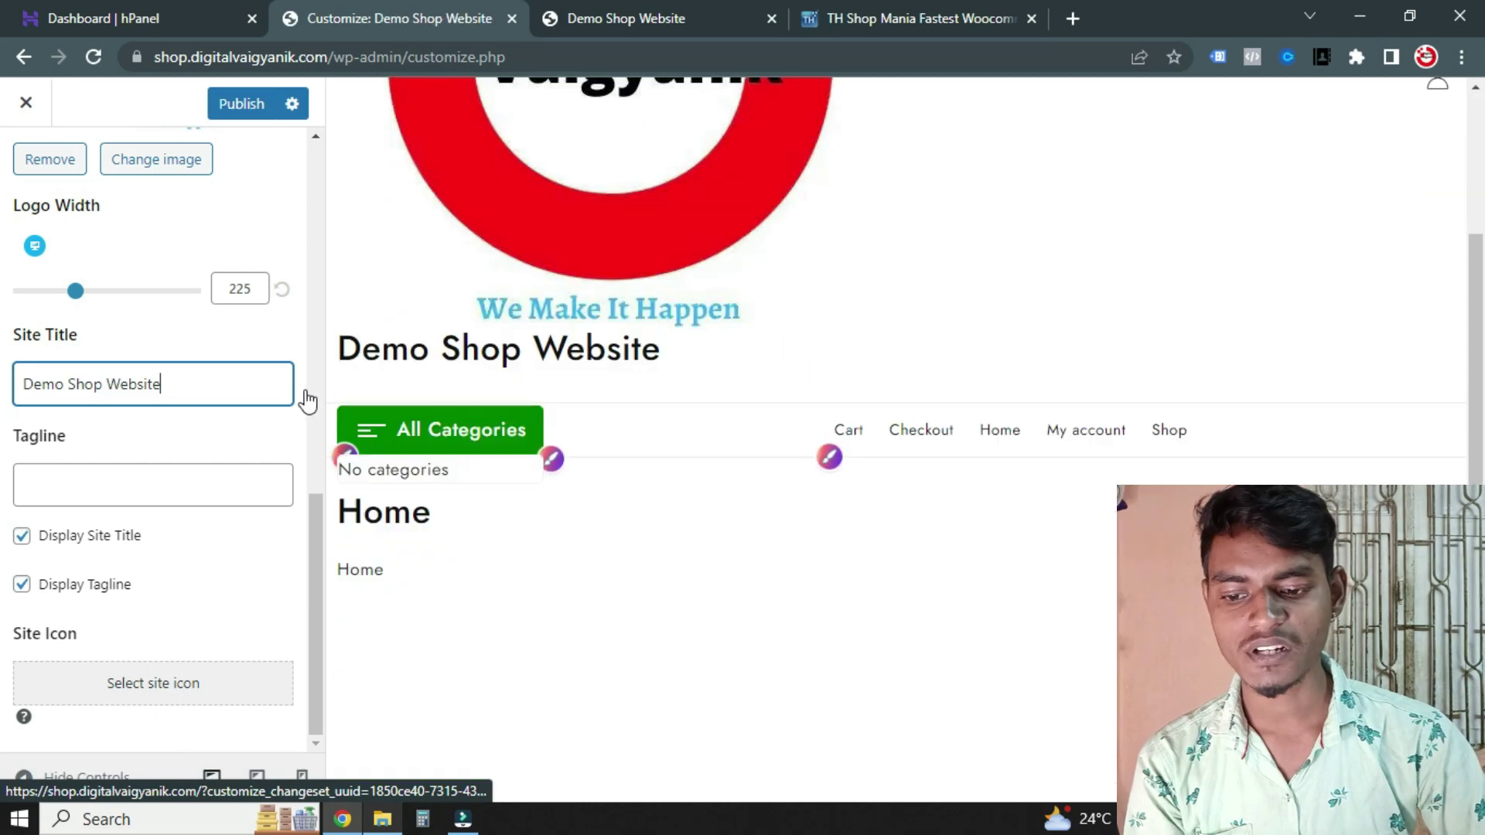
{"action": "scroll", "coordinate": [156, 391], "scroll_direction": "up", "scroll_amount": 7}
{"action": "scroll", "coordinate": [123, 386], "scroll_direction": "up", "scroll_amount": 5}
{"action": "scroll", "coordinate": [165, 414], "scroll_direction": "down", "scroll_amount": 3}
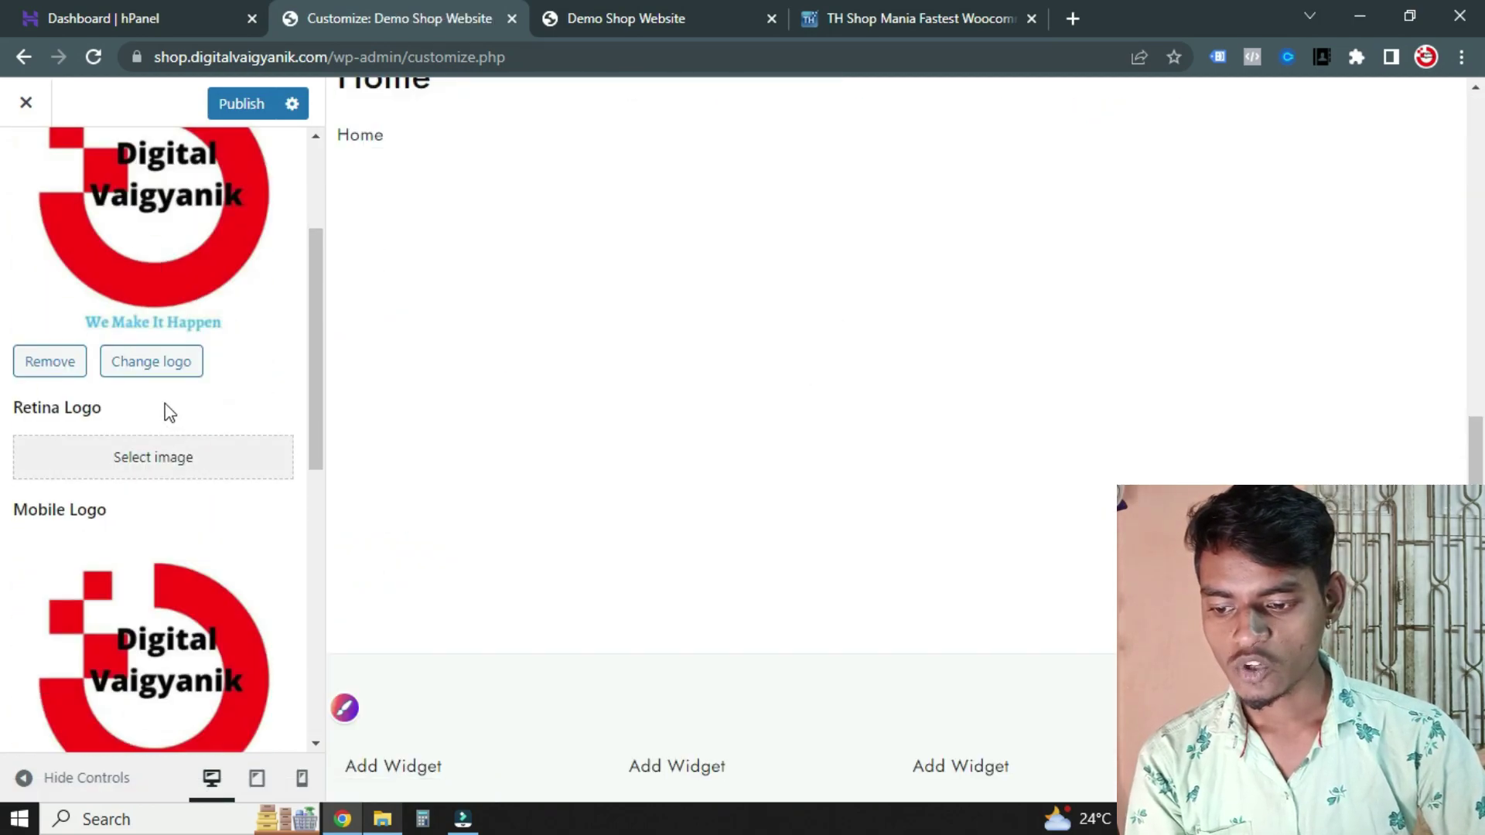
{"action": "scroll", "coordinate": [116, 402], "scroll_direction": "down", "scroll_amount": 1}
{"action": "left_click", "coordinate": [178, 369]}
{"action": "left_click", "coordinate": [218, 352]}
{"action": "left_click", "coordinate": [219, 352]}
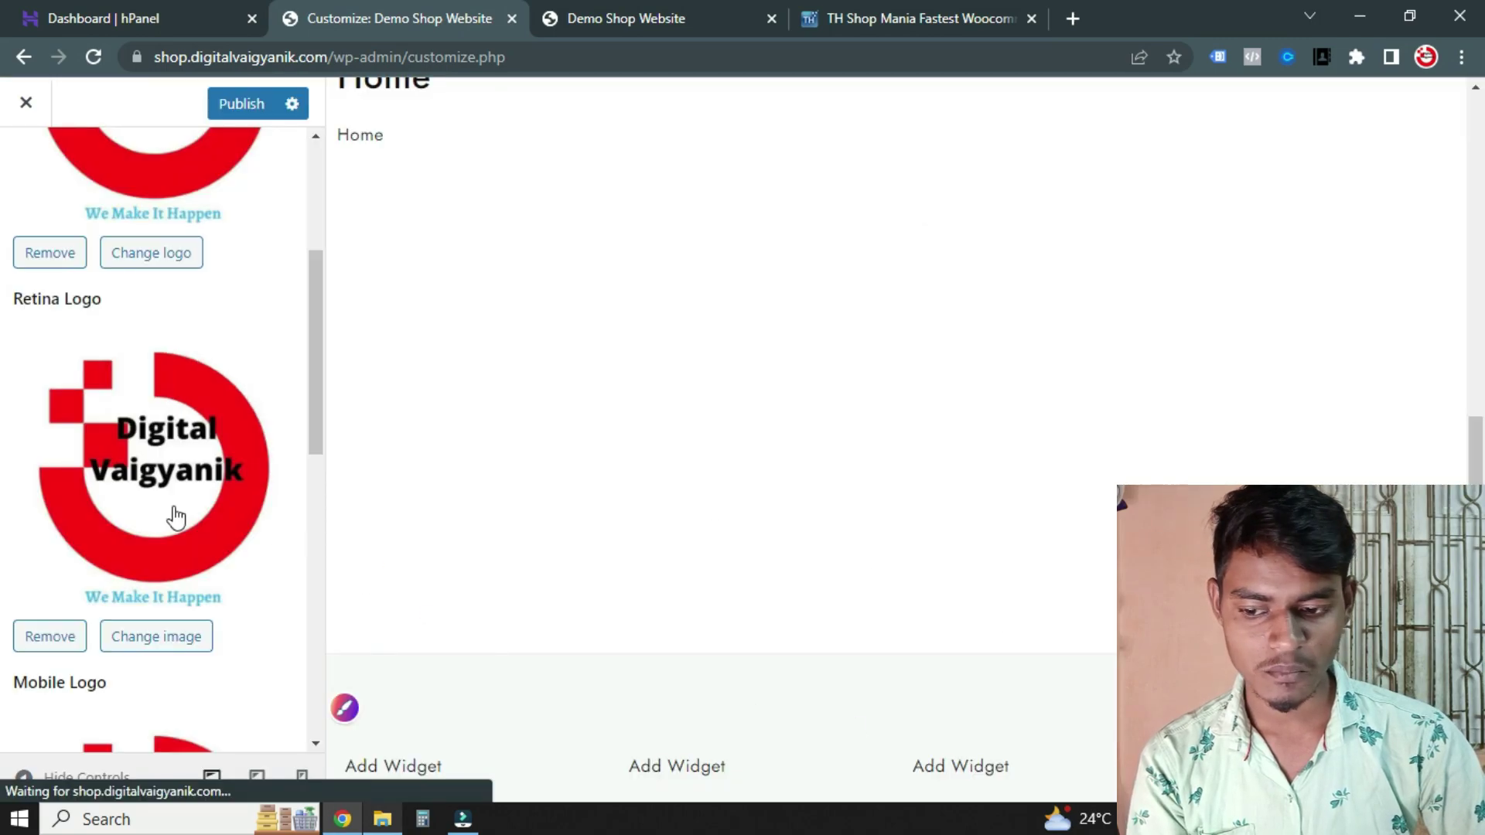
{"action": "scroll", "coordinate": [27, 407], "scroll_direction": "down", "scroll_amount": 8}
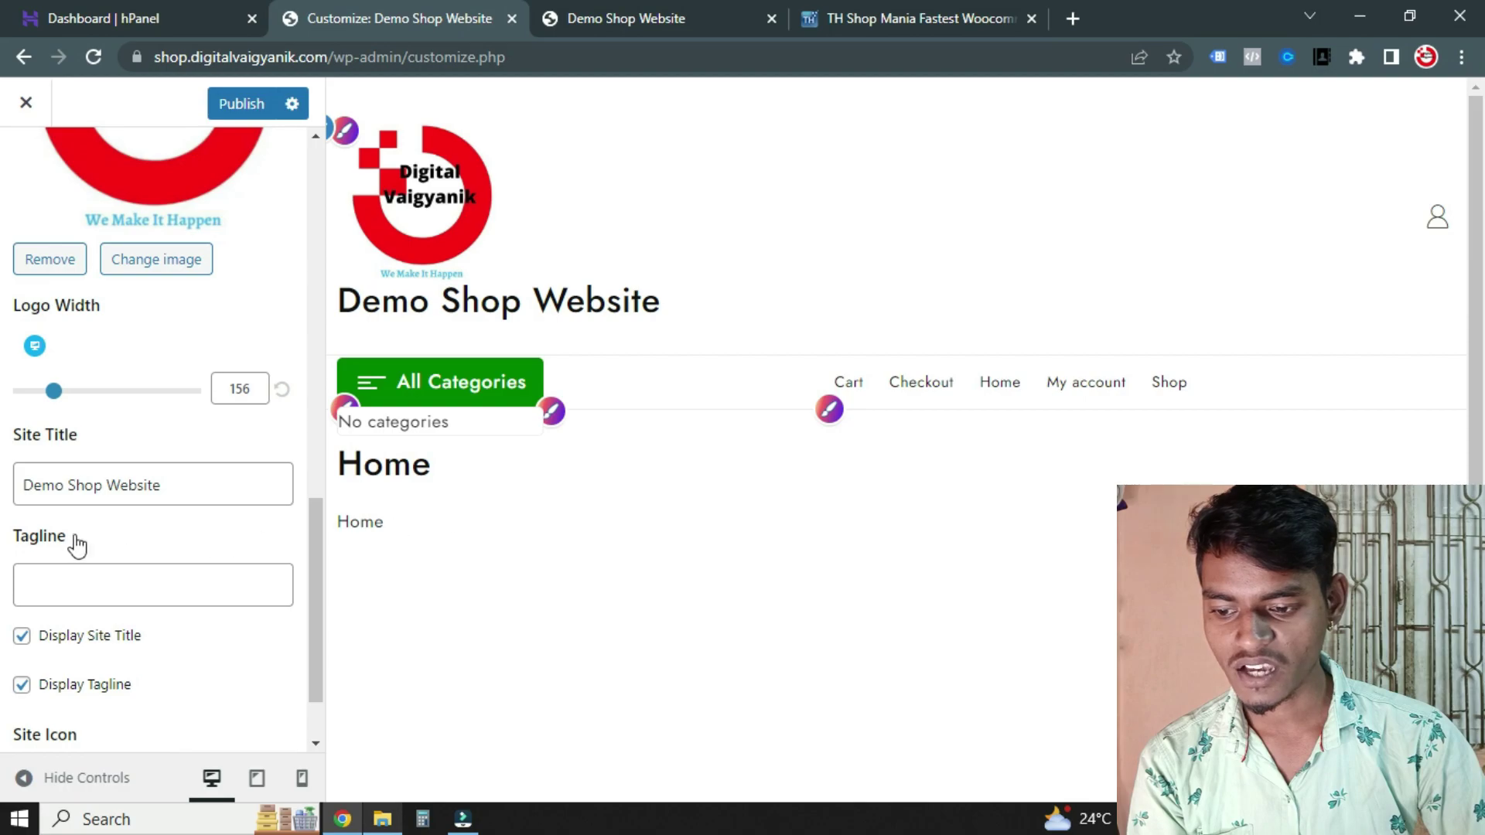
Adjust the Logo Width slider to 80 and hide the site title and tagline
{"action": "left_click_drag", "start_coordinate": [53, 399], "coordinate": [19, 402]}
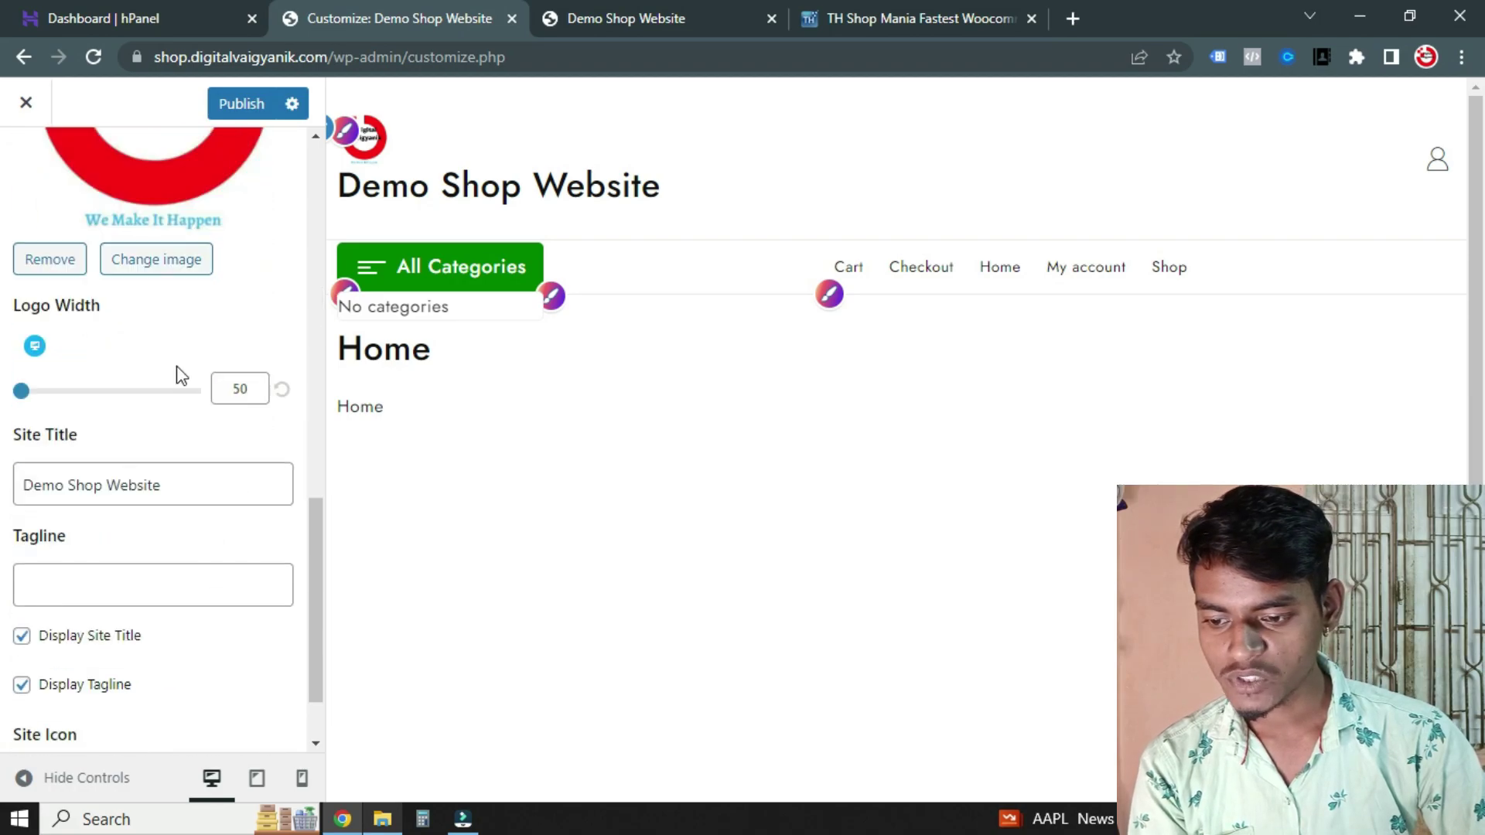
{"action": "scroll", "coordinate": [143, 554], "scroll_direction": "down", "scroll_amount": 2}
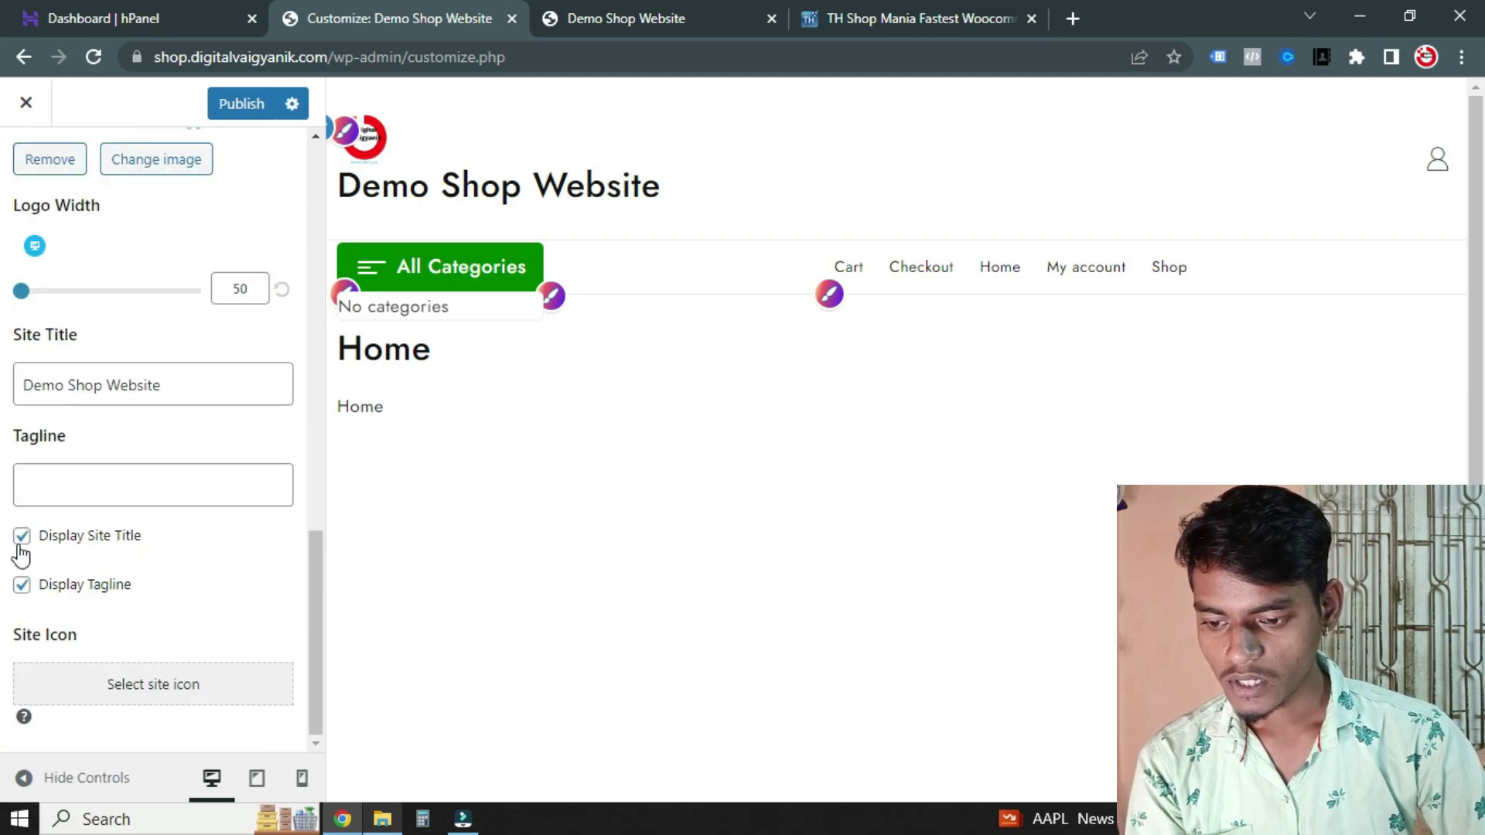
{"action": "left_click", "coordinate": [23, 587]}
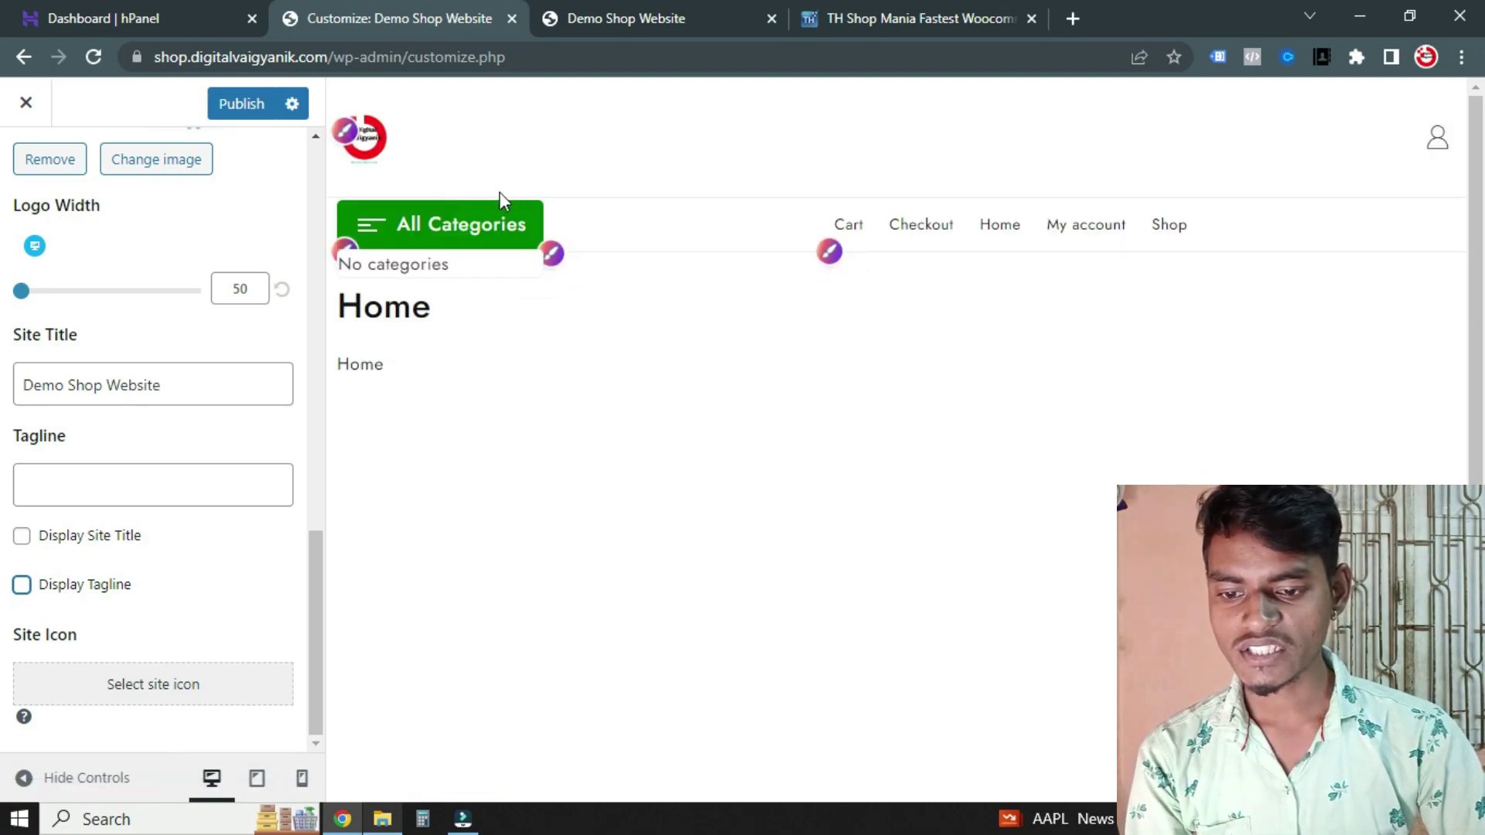
{"action": "left_click_drag", "start_coordinate": [23, 295], "coordinate": [32, 297]}
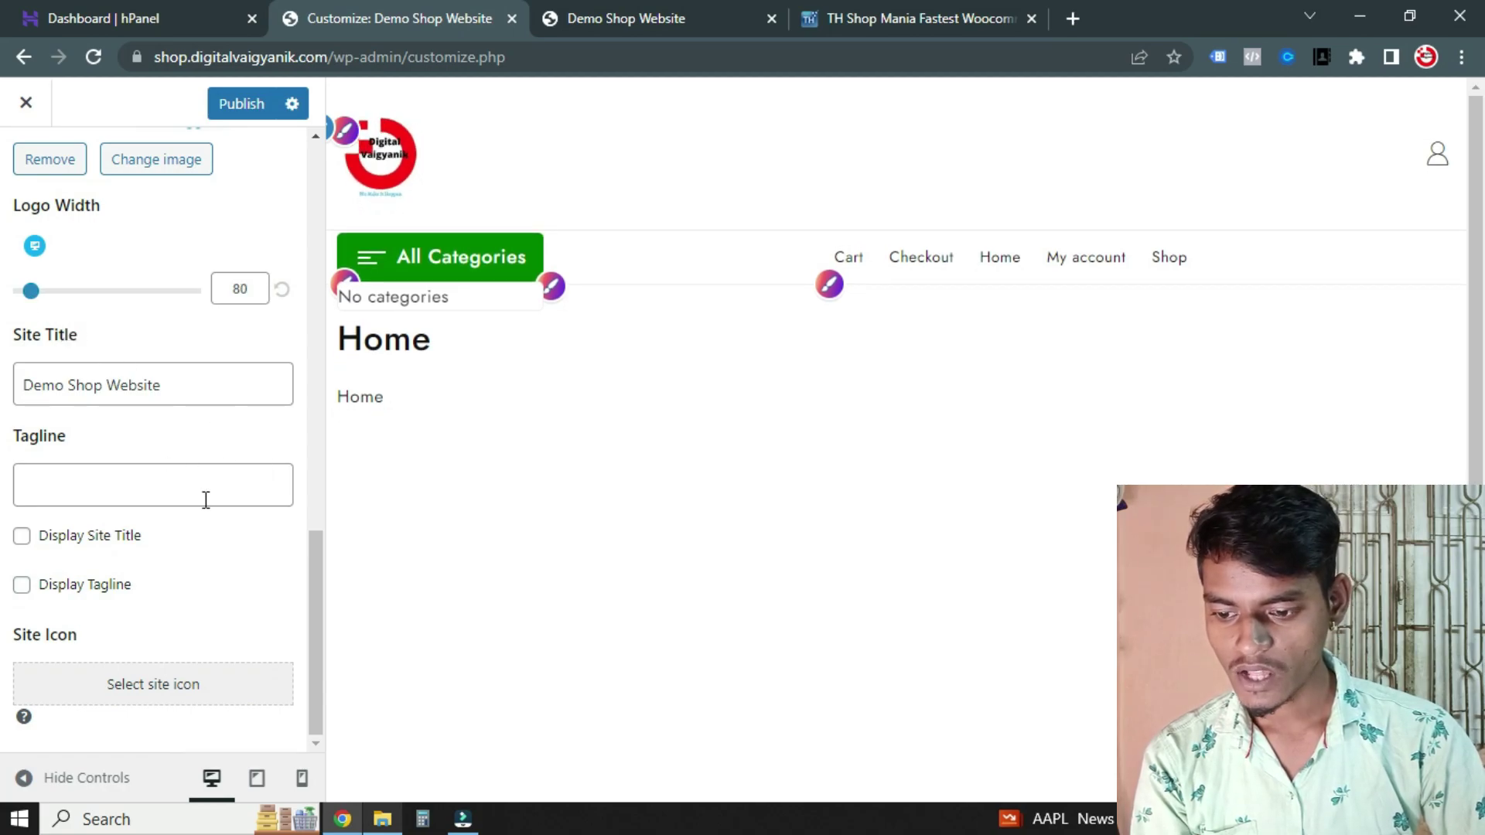
{"action": "scroll", "coordinate": [203, 490], "scroll_direction": "up", "scroll_amount": 10}
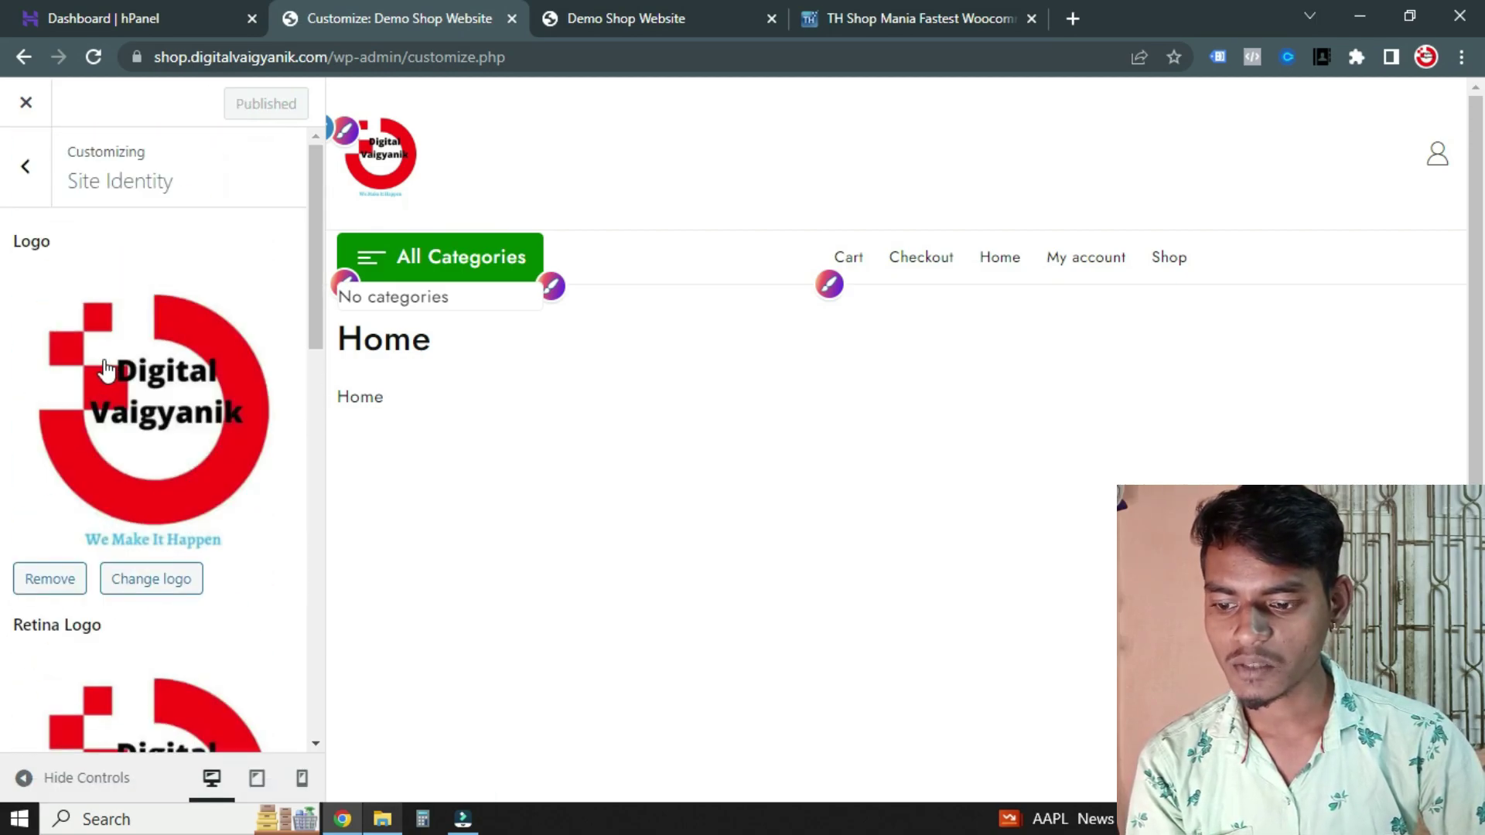
{"action": "scroll", "coordinate": [124, 365], "scroll_direction": "down", "scroll_amount": 15}
{"action": "scroll", "coordinate": [92, 345], "scroll_direction": "up", "scroll_amount": 10}
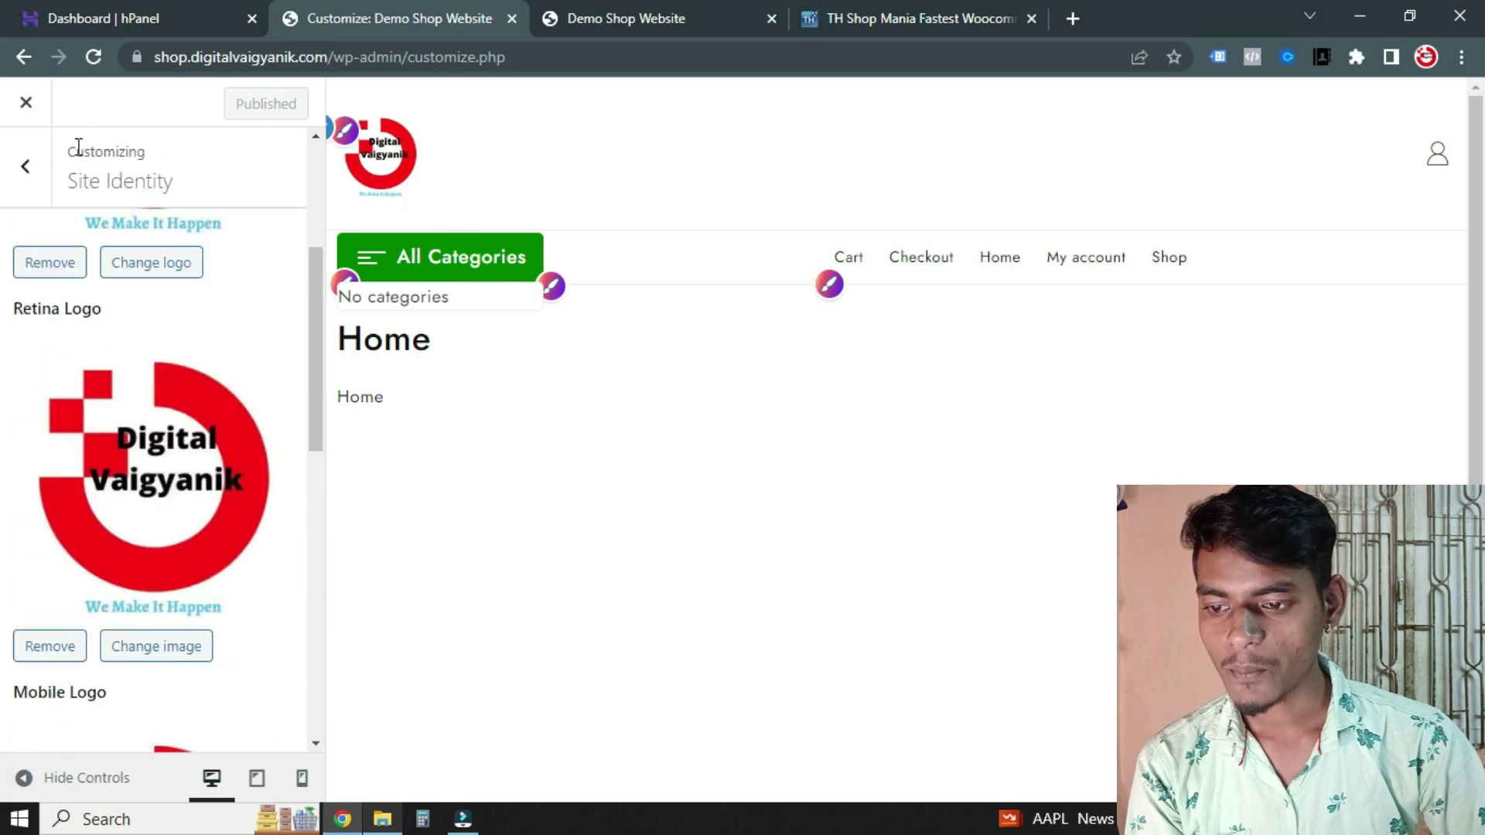
Review the Layout & Options Header settings, then exit the Customizer to Appearance > Themes
{"action": "left_click", "coordinate": [27, 171]}
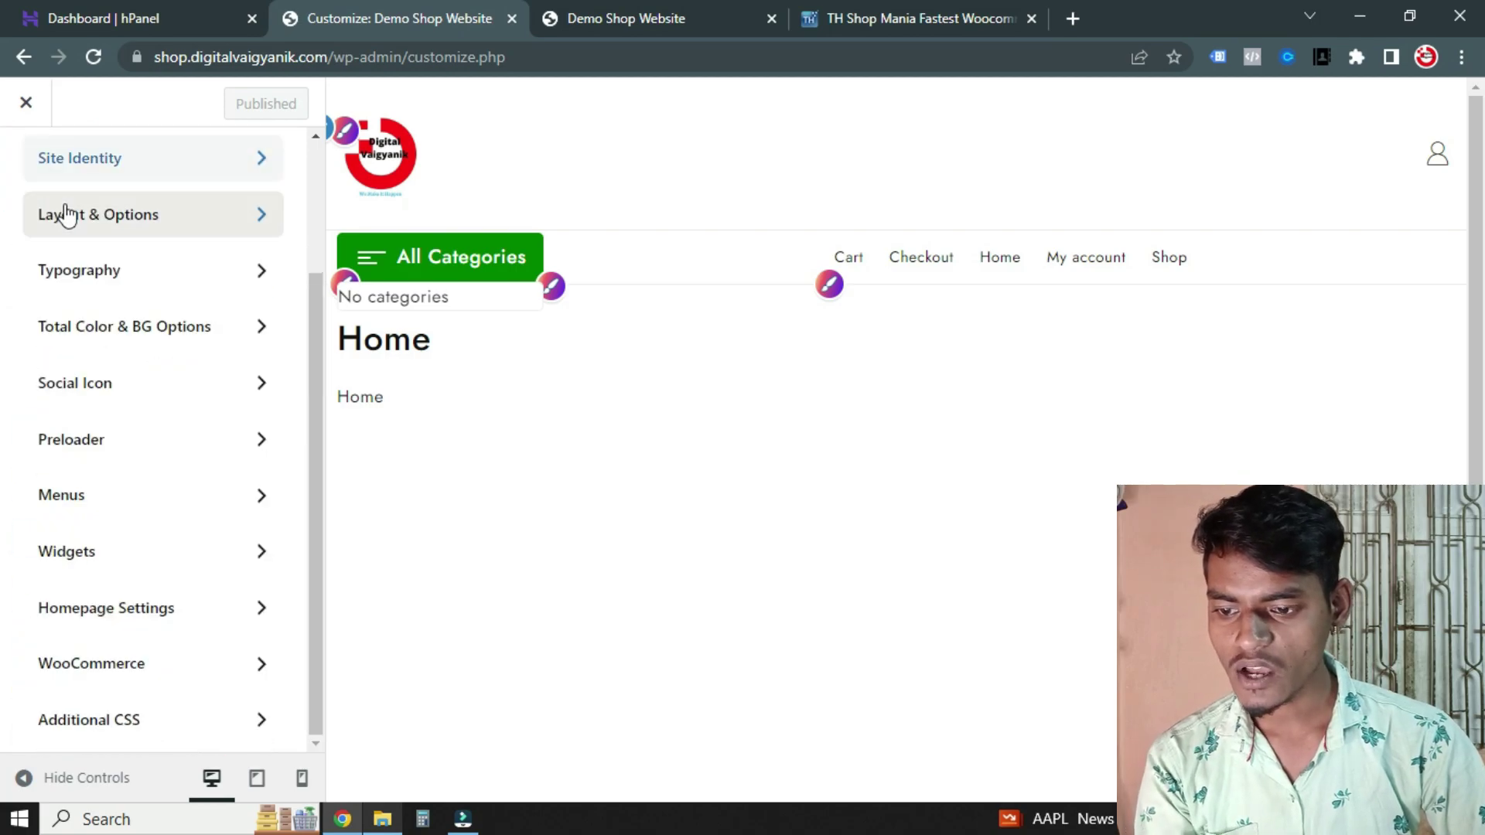
{"action": "left_click", "coordinate": [263, 220]}
{"action": "left_click", "coordinate": [278, 246]}
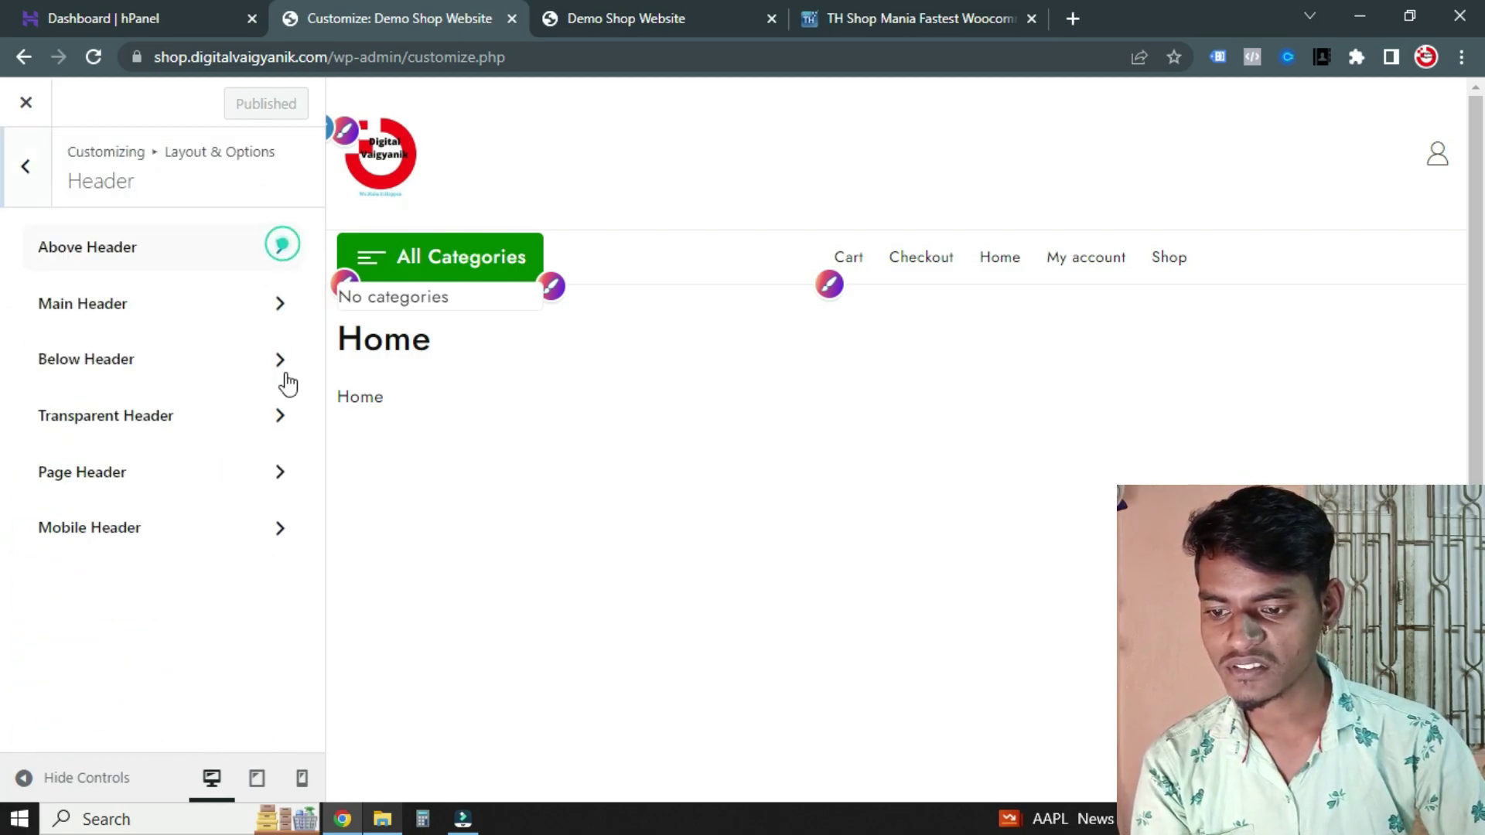
{"action": "left_click", "coordinate": [27, 167]}
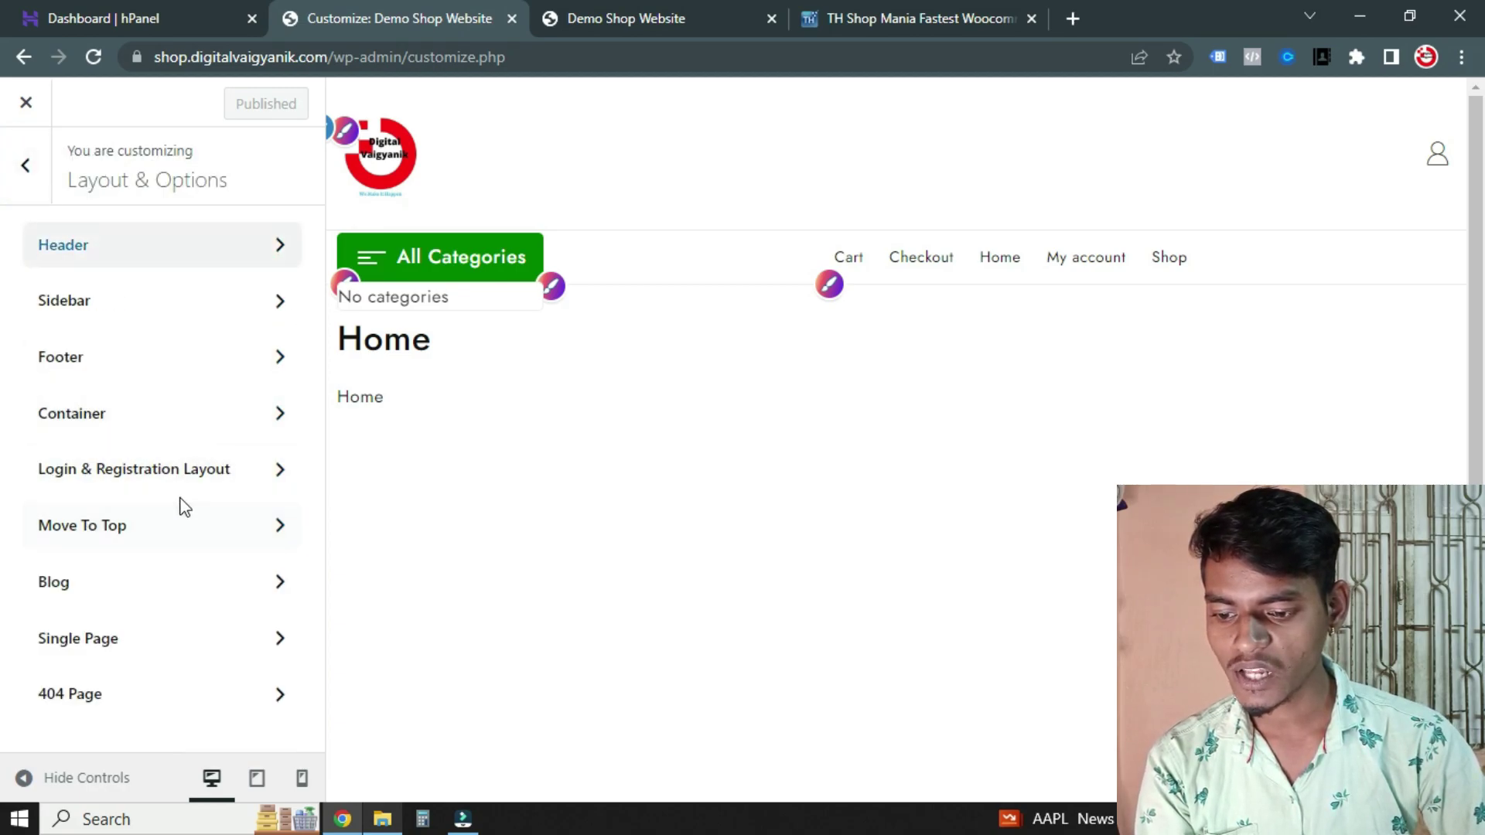
{"action": "left_click", "coordinate": [31, 185]}
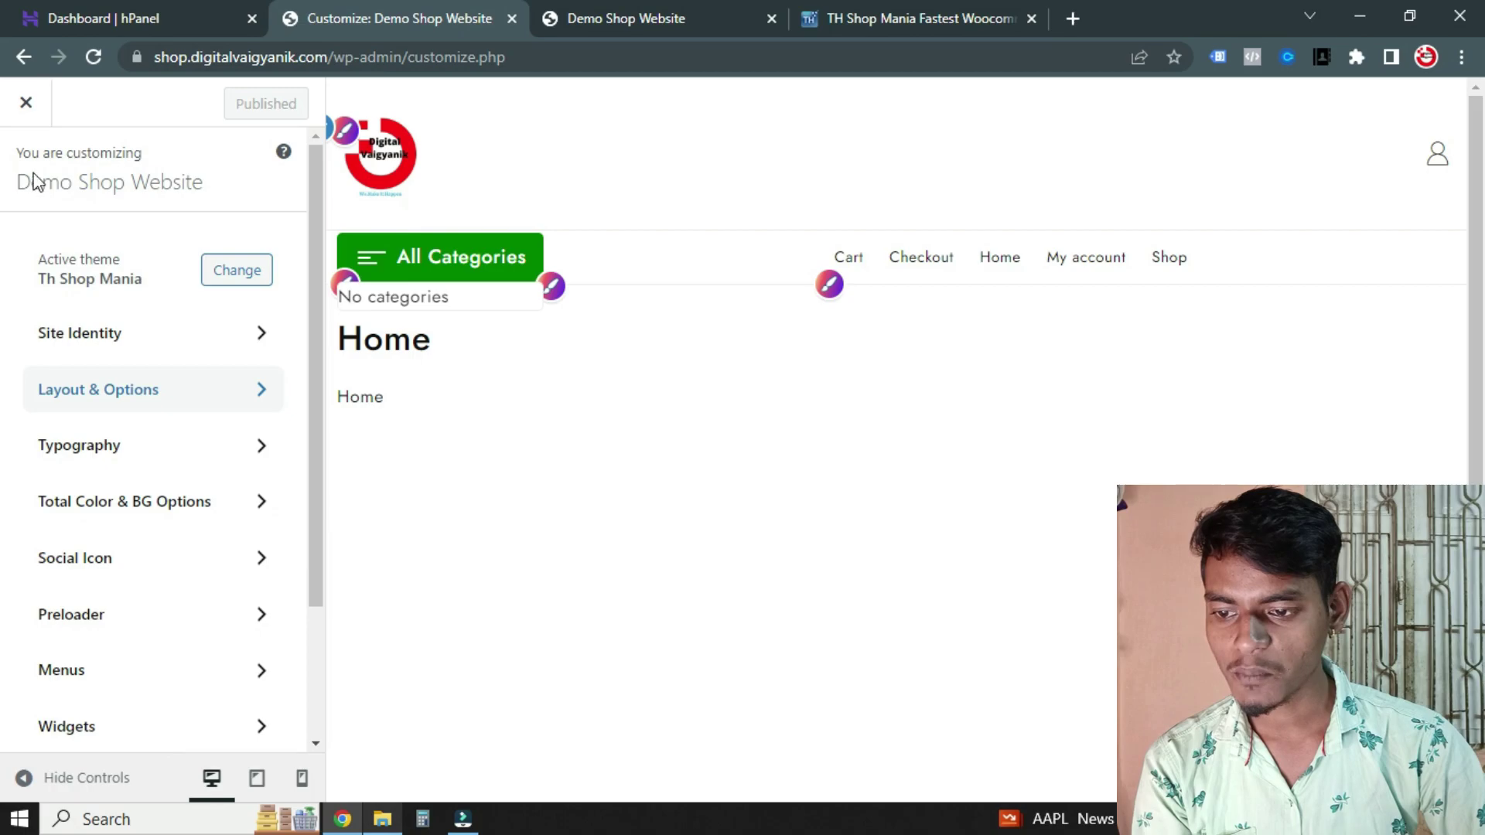
{"action": "left_click", "coordinate": [28, 102]}
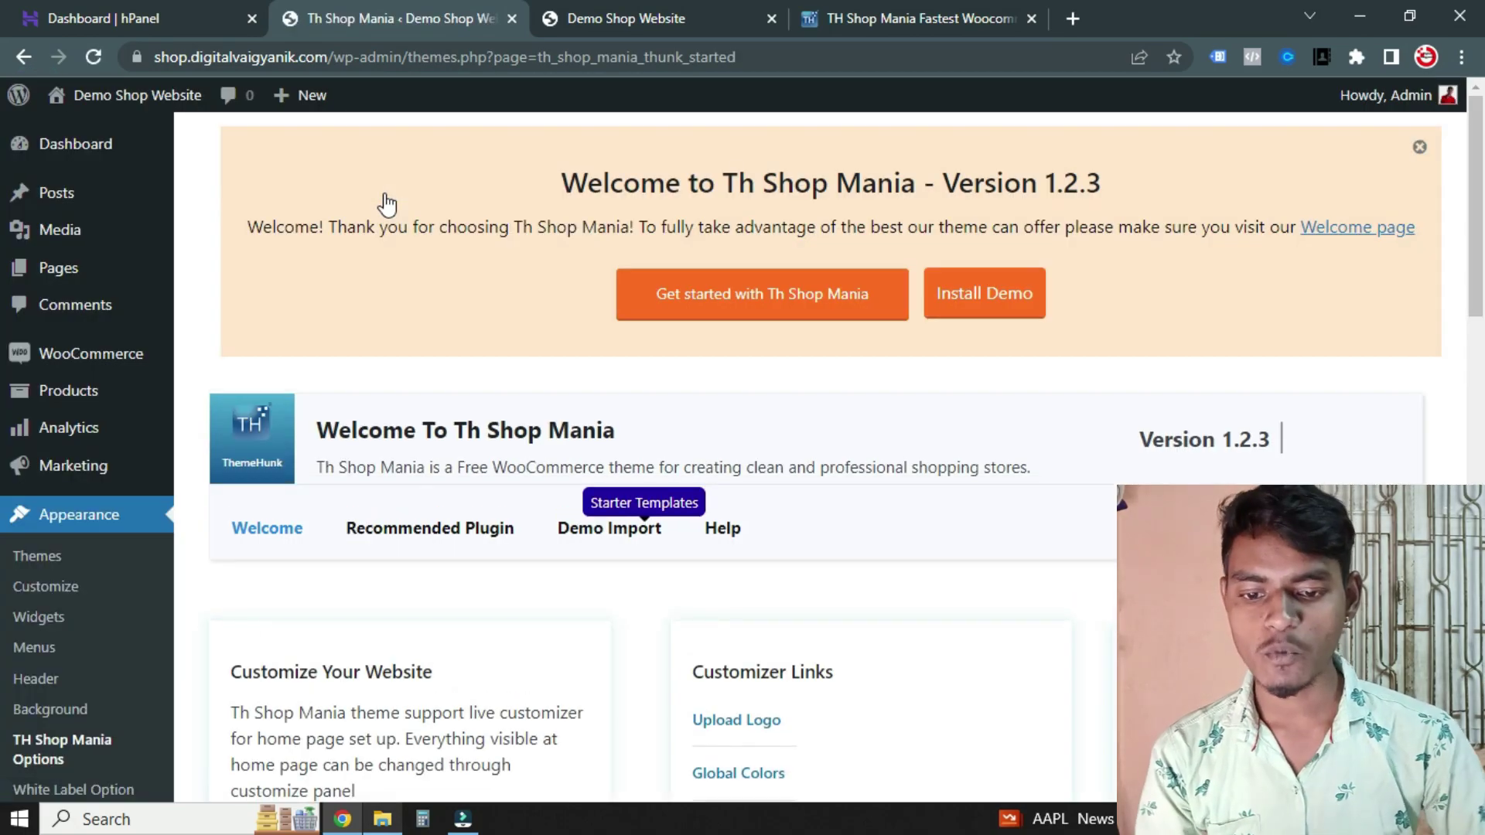
{"action": "scroll", "coordinate": [774, 518], "scroll_direction": "down", "scroll_amount": 10}
{"action": "scroll", "coordinate": [747, 486], "scroll_direction": "up", "scroll_amount": 10}
{"action": "scroll", "coordinate": [601, 471], "scroll_direction": "down", "scroll_amount": 8}
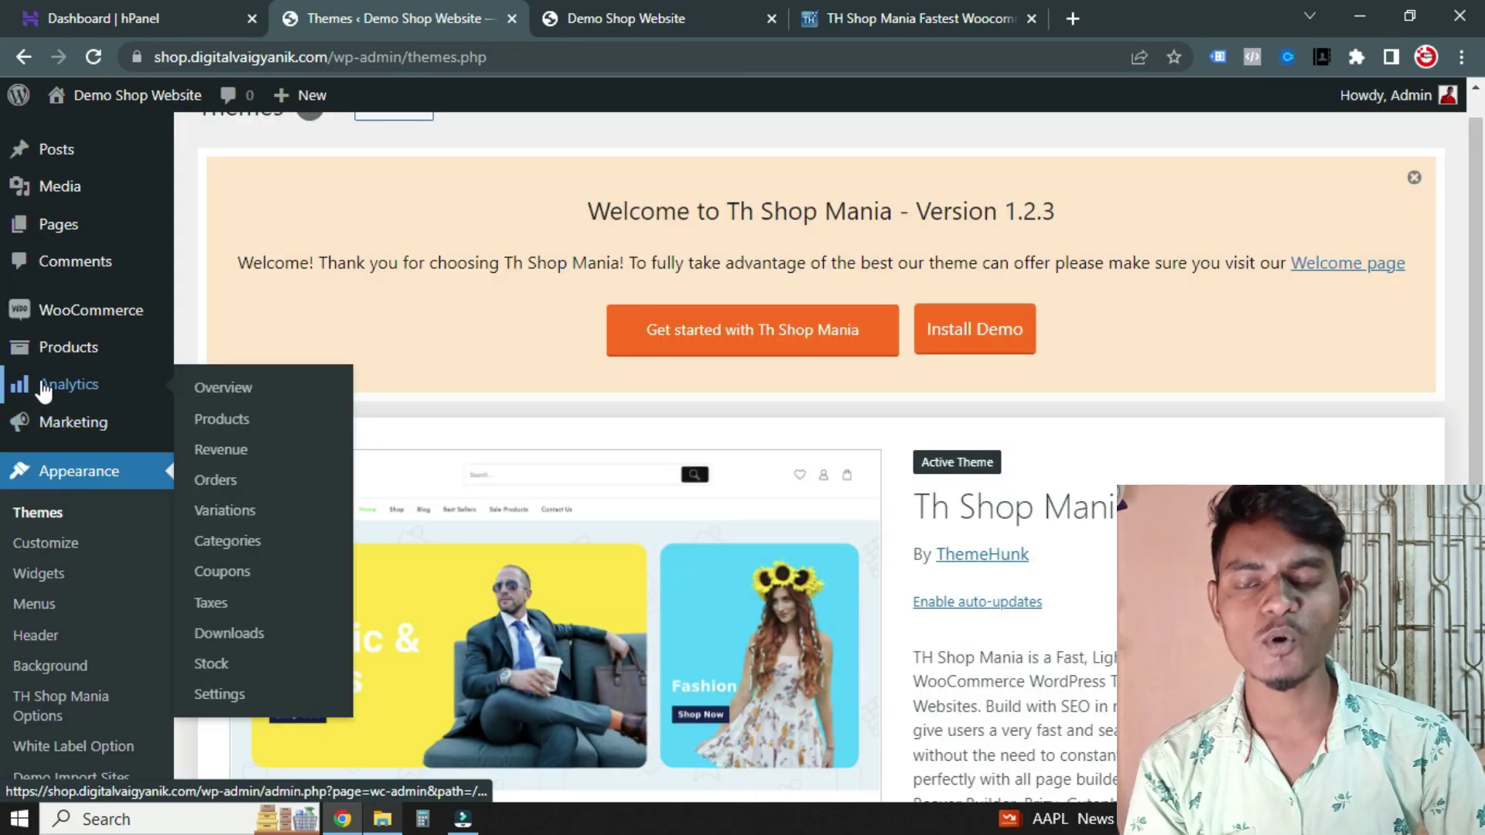
{"action": "scroll", "coordinate": [44, 390], "scroll_direction": "down", "scroll_amount": 4}
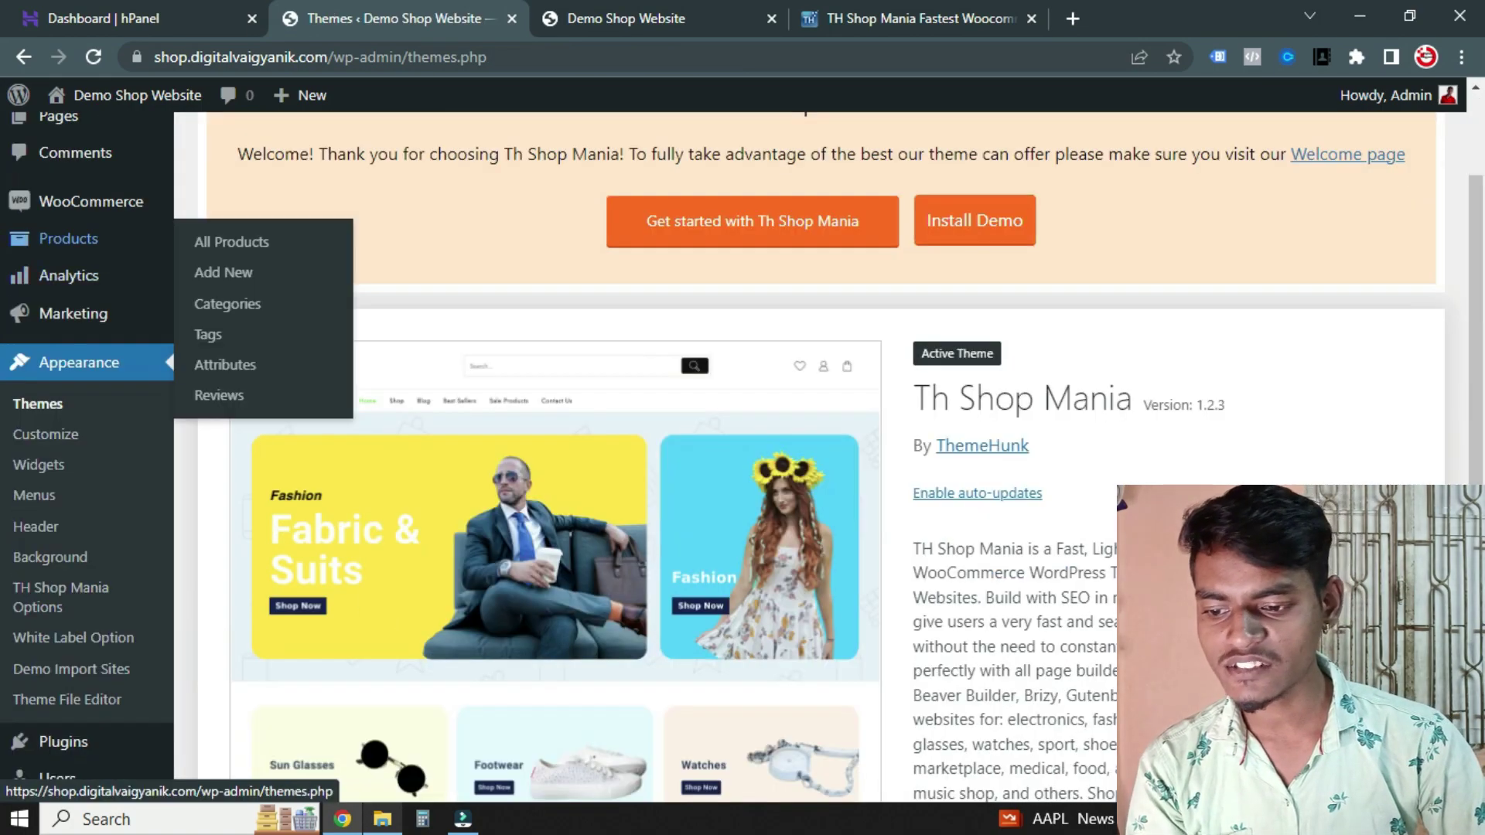
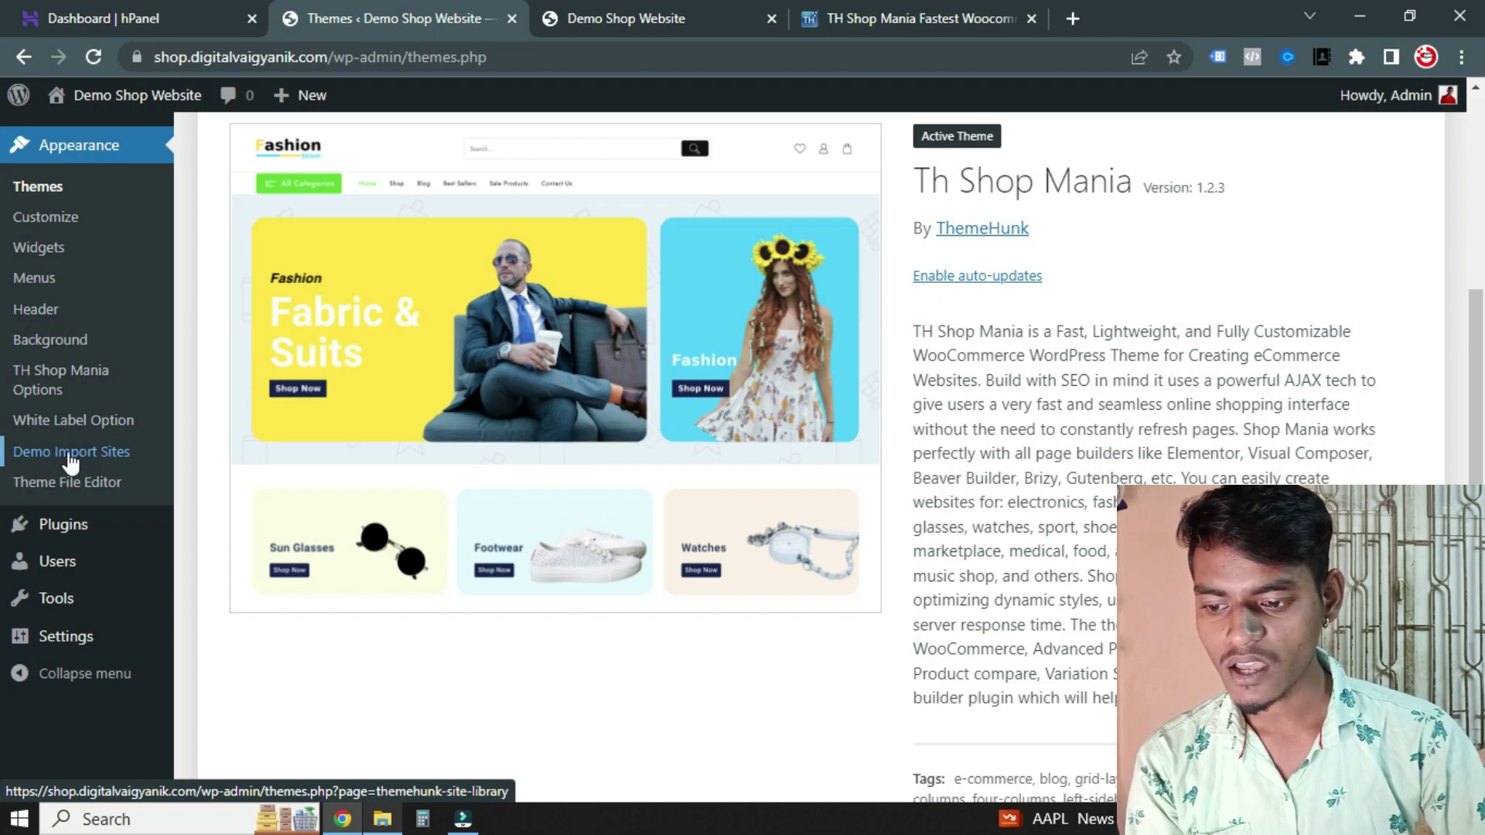
Open the theme's Demo Import Sites library, dismissing the welcome notice along the way
{"action": "left_click", "coordinate": [38, 453]}
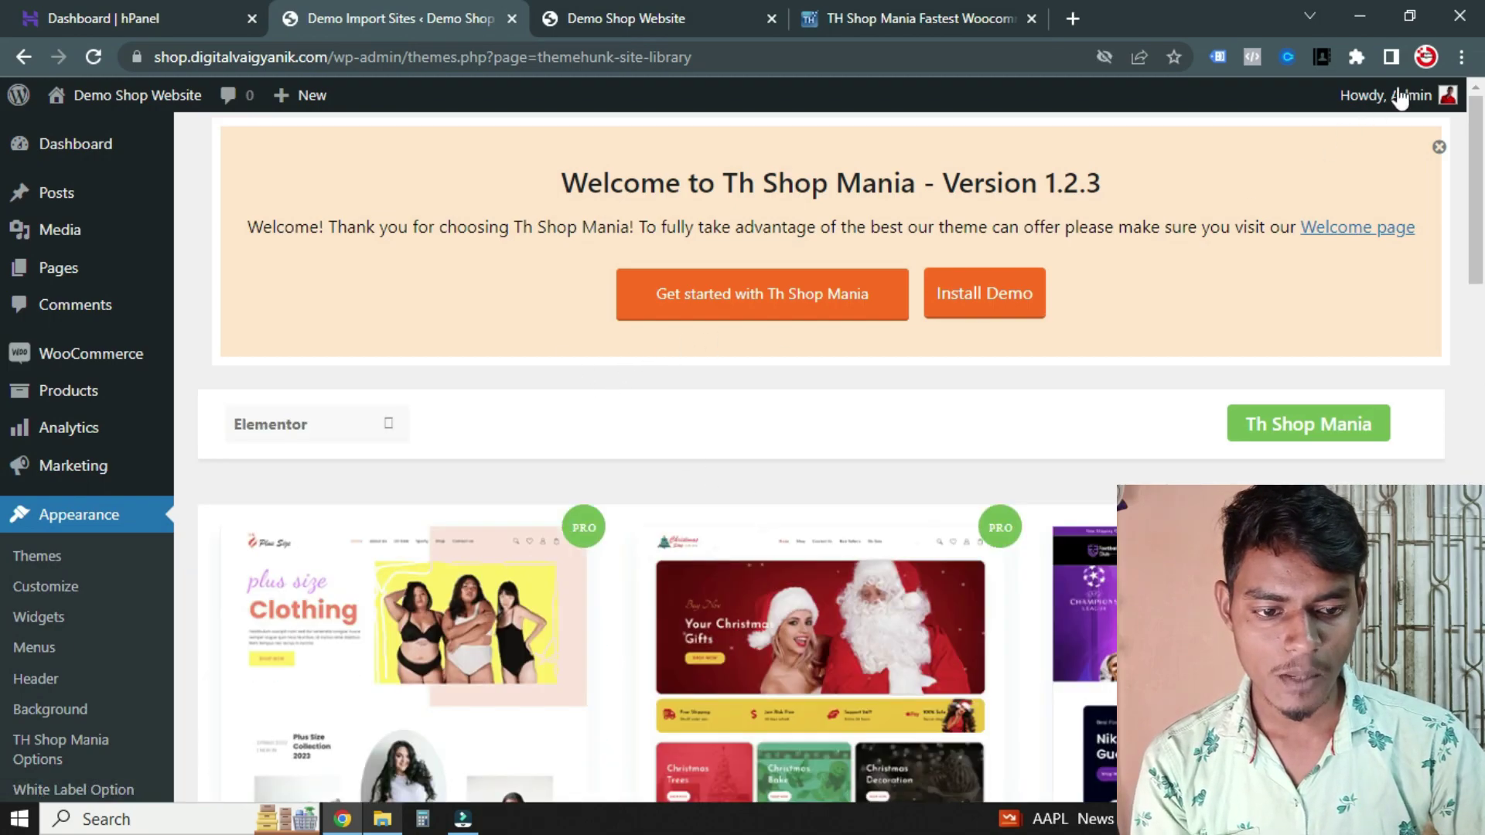
{"action": "left_click", "coordinate": [1438, 149]}
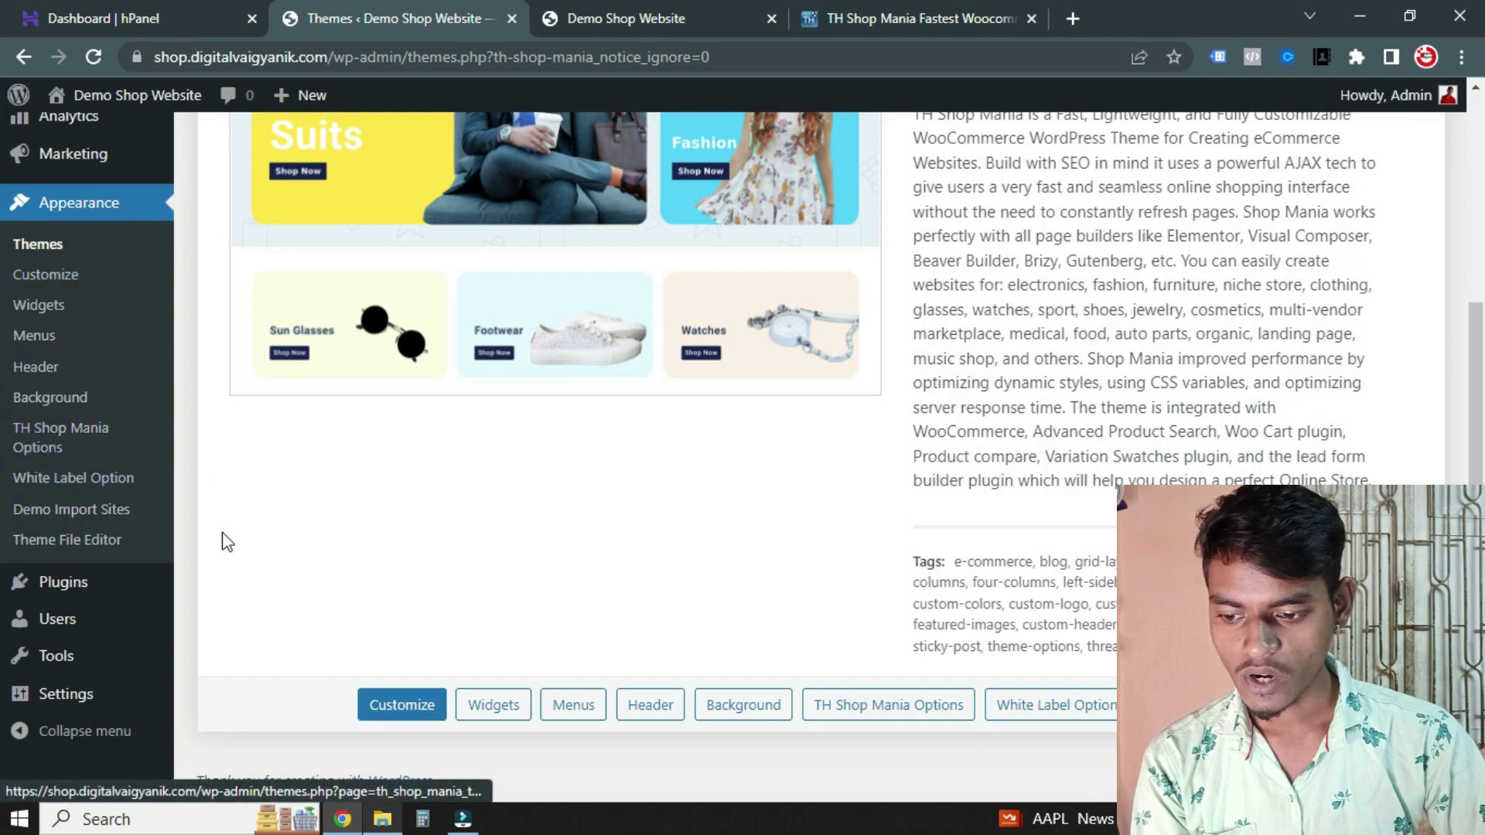
{"action": "left_click", "coordinate": [61, 512]}
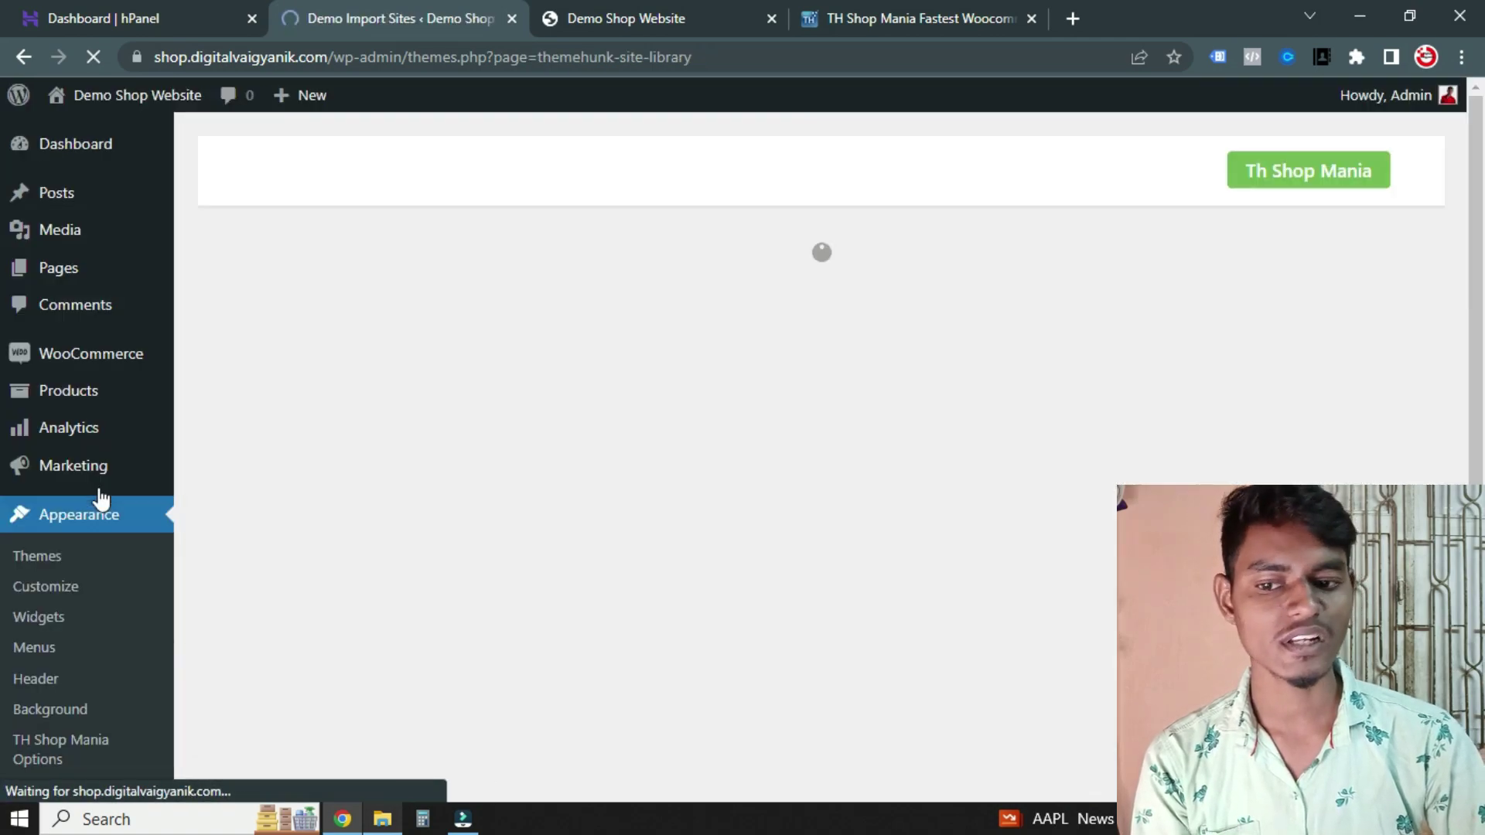
Browse the free and PRO starter site templates to locate the Fashion Store card
{"action": "scroll", "coordinate": [588, 406], "scroll_direction": "down", "scroll_amount": 6}
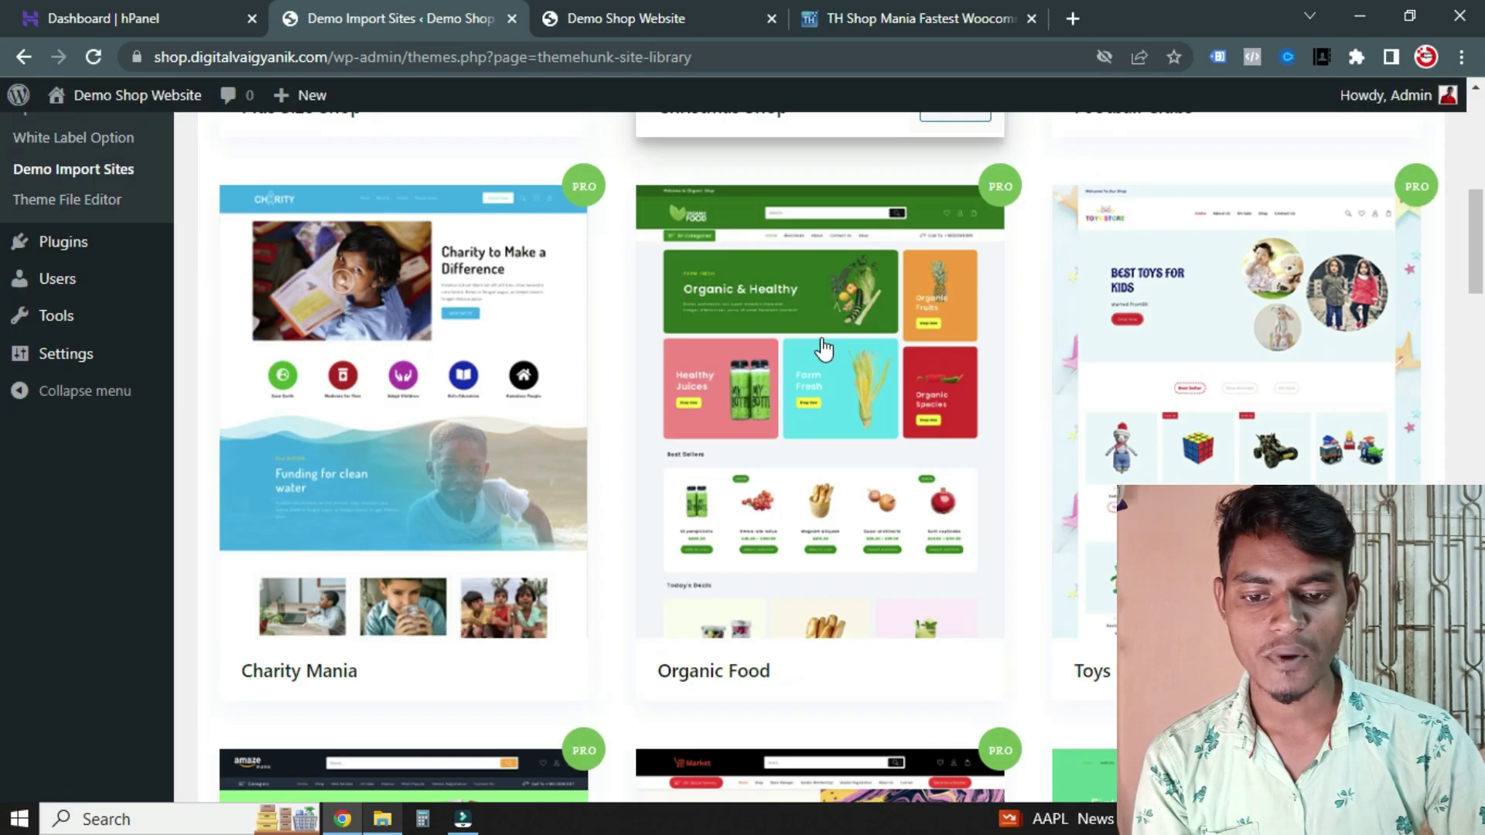
{"action": "scroll", "coordinate": [1027, 366], "scroll_direction": "down", "scroll_amount": 6}
{"action": "scroll", "coordinate": [1026, 367], "scroll_direction": "down", "scroll_amount": 20}
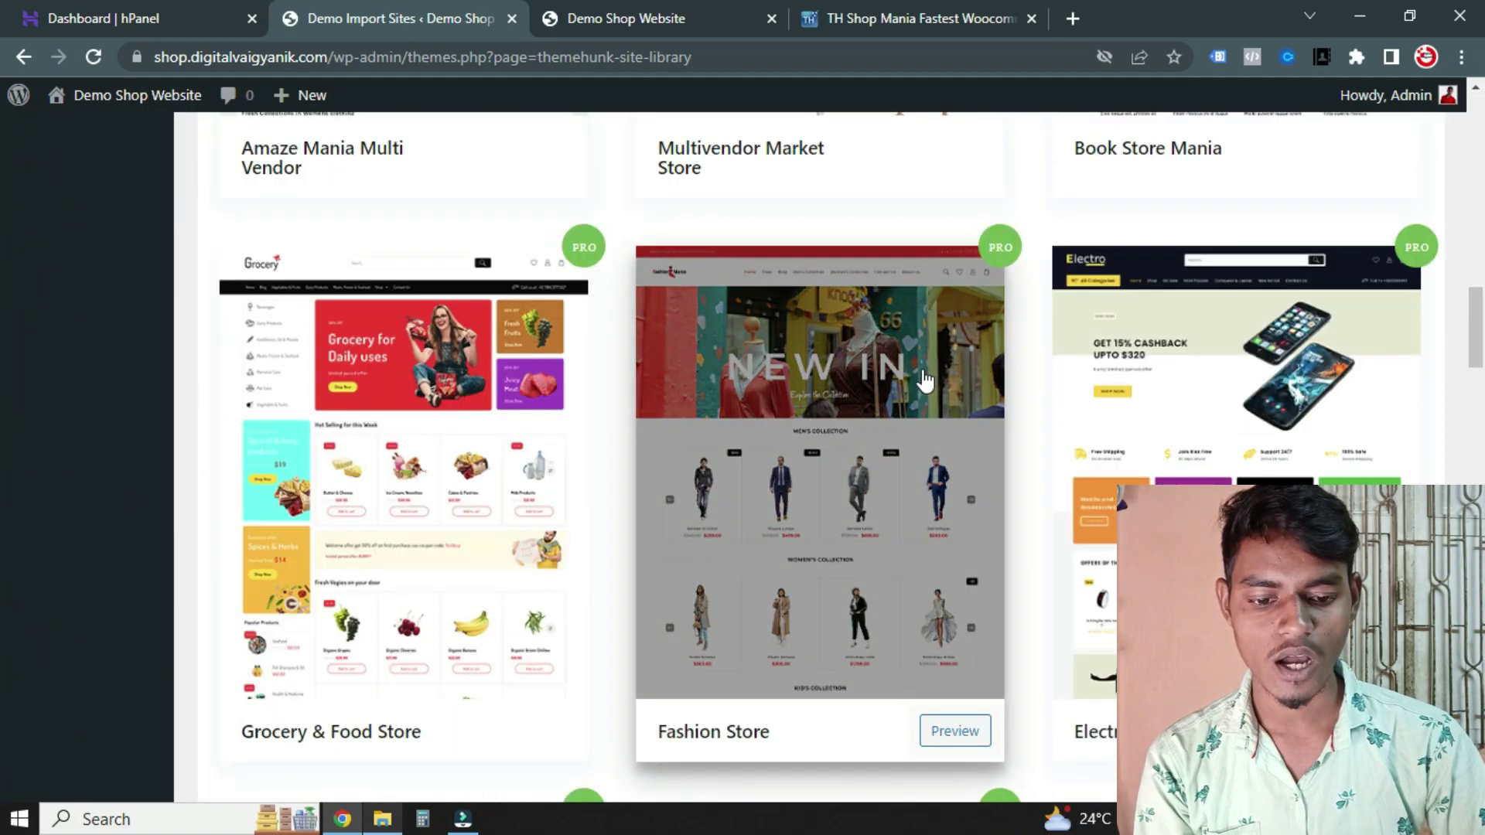
{"action": "scroll", "coordinate": [783, 422], "scroll_direction": "down", "scroll_amount": 5}
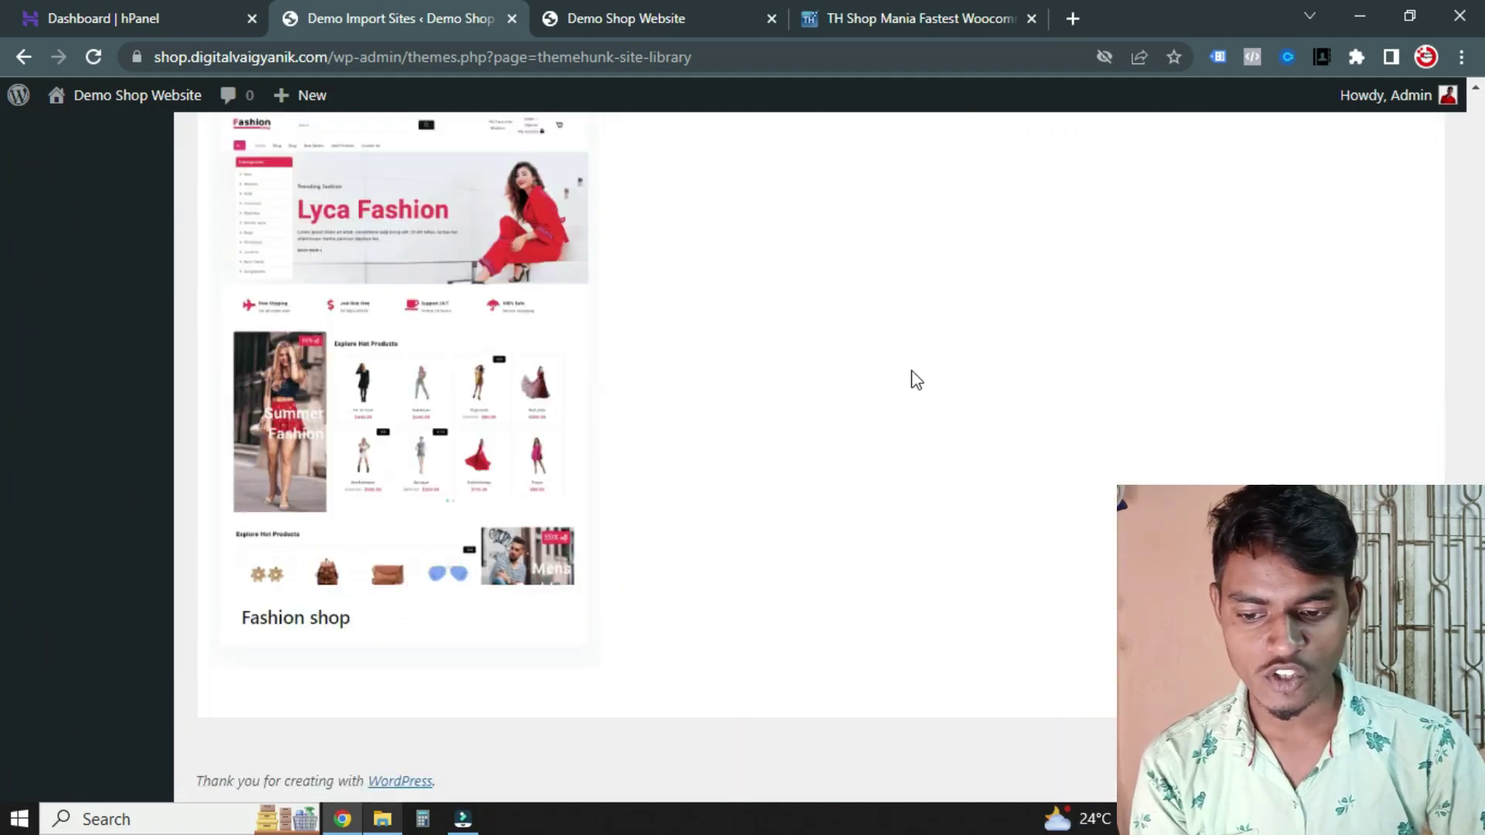
{"action": "scroll", "coordinate": [912, 374], "scroll_direction": "up", "scroll_amount": 15}
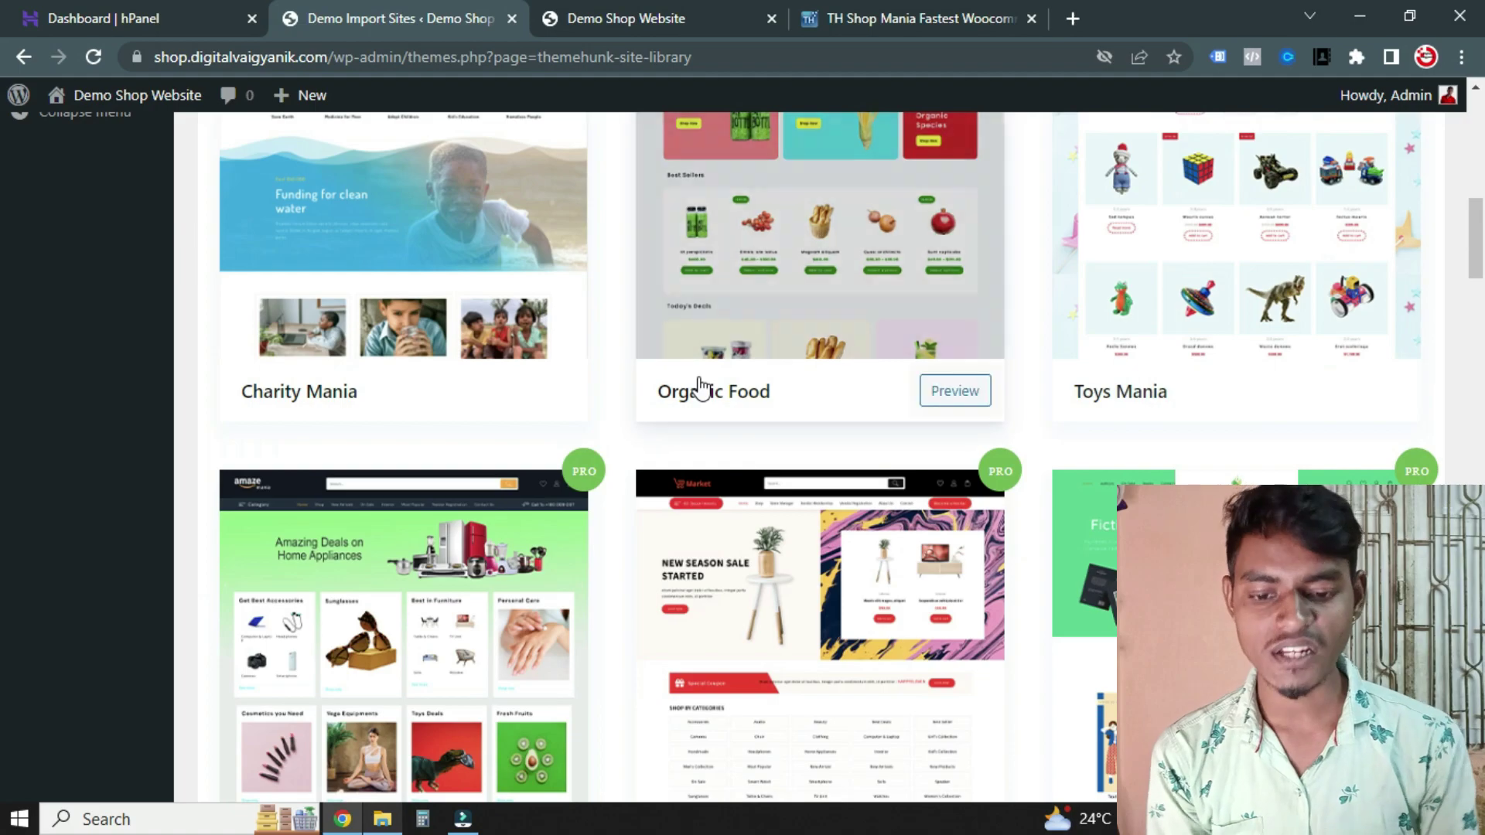
{"action": "scroll", "coordinate": [756, 434], "scroll_direction": "up", "scroll_amount": 10}
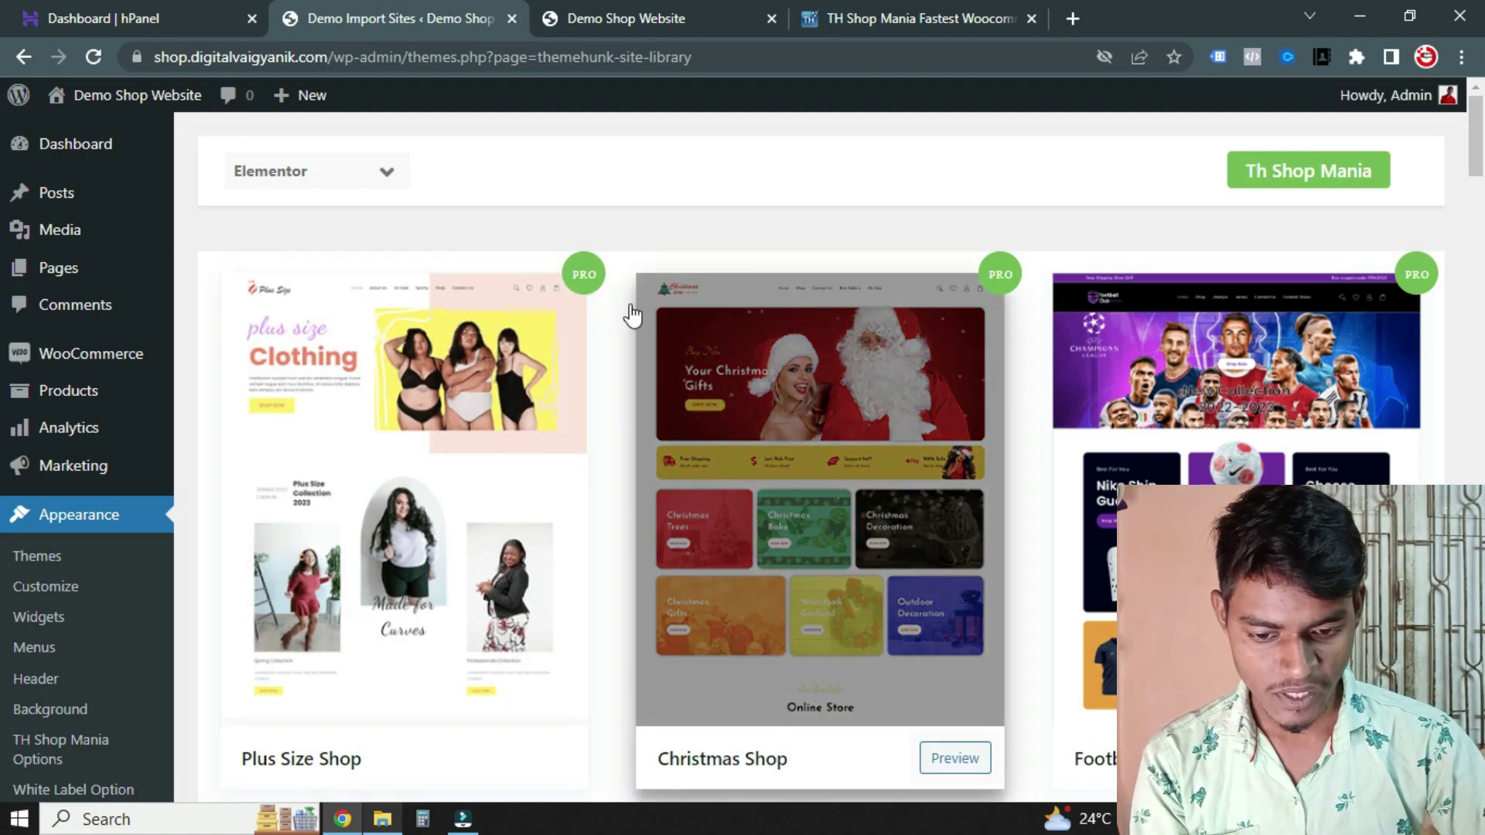
{"action": "scroll", "coordinate": [619, 315], "scroll_direction": "down", "scroll_amount": 1}
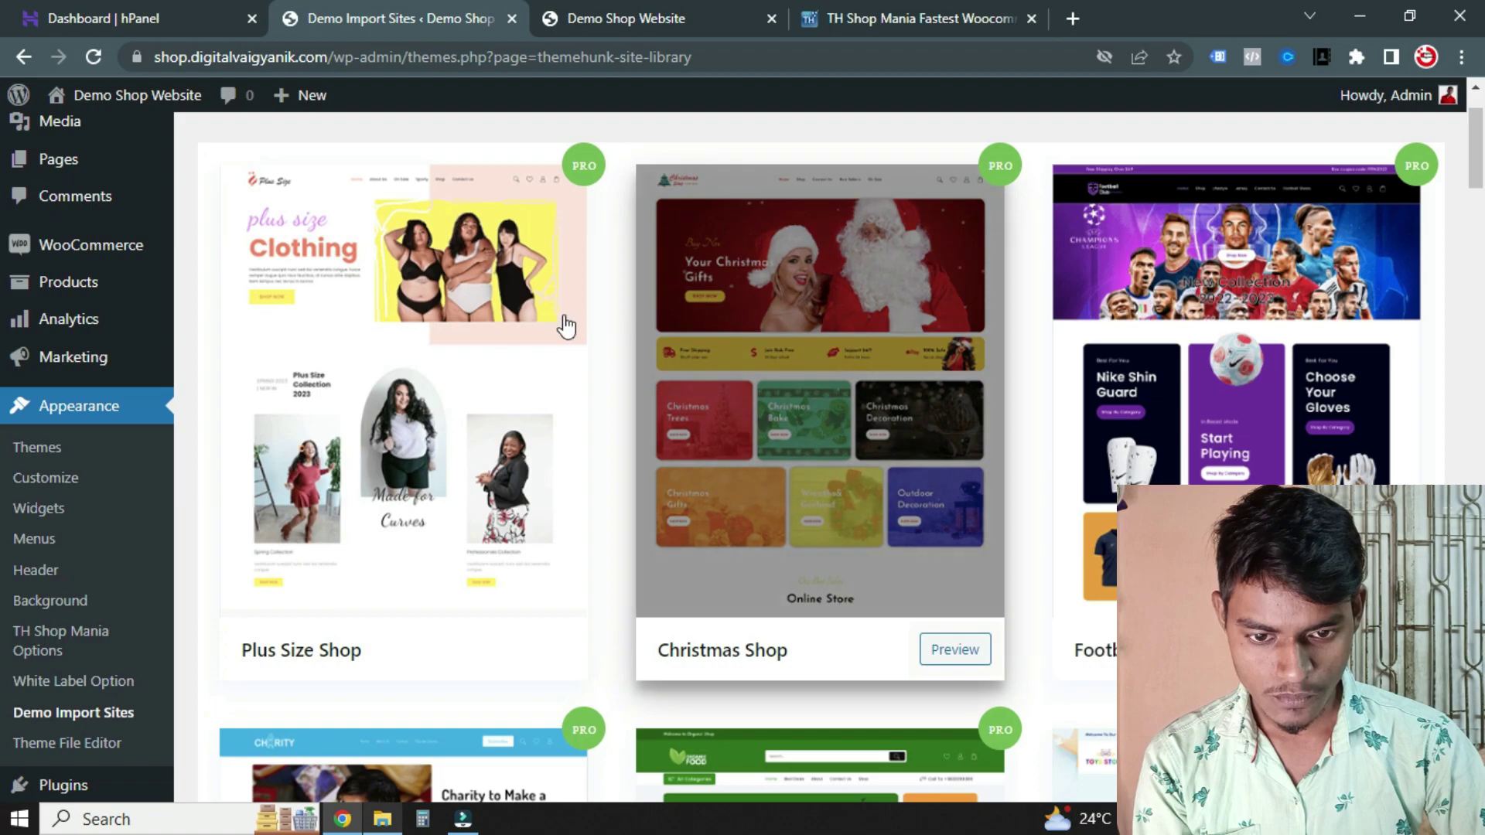
{"action": "scroll", "coordinate": [513, 351], "scroll_direction": "down", "scroll_amount": 5}
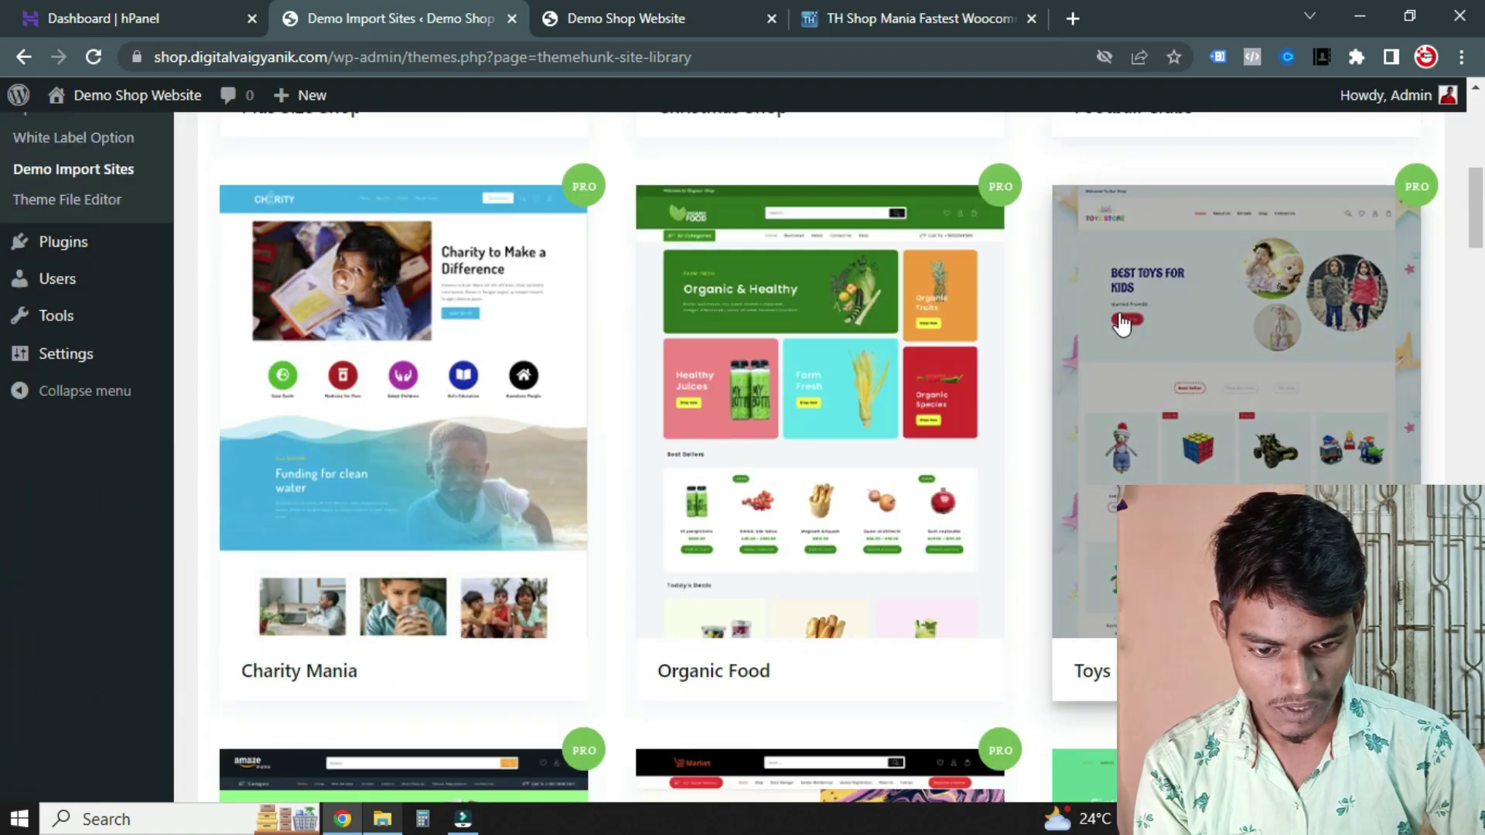
{"action": "scroll", "coordinate": [1019, 387], "scroll_direction": "down", "scroll_amount": 4}
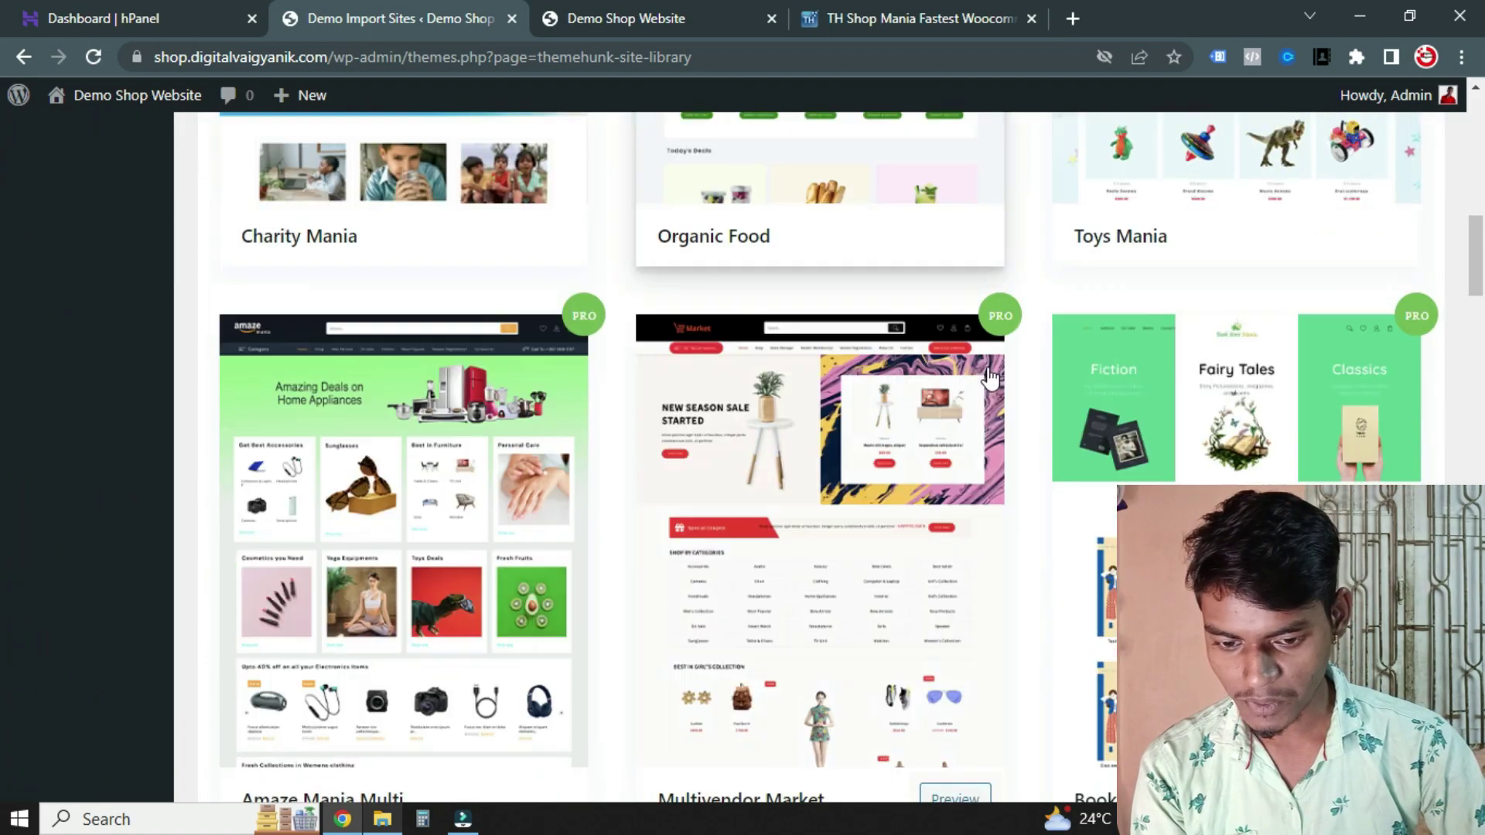
{"action": "scroll", "coordinate": [464, 321], "scroll_direction": "down", "scroll_amount": 2}
{"action": "scroll", "coordinate": [1265, 352], "scroll_direction": "down", "scroll_amount": 7}
{"action": "scroll", "coordinate": [934, 387], "scroll_direction": "up", "scroll_amount": 1}
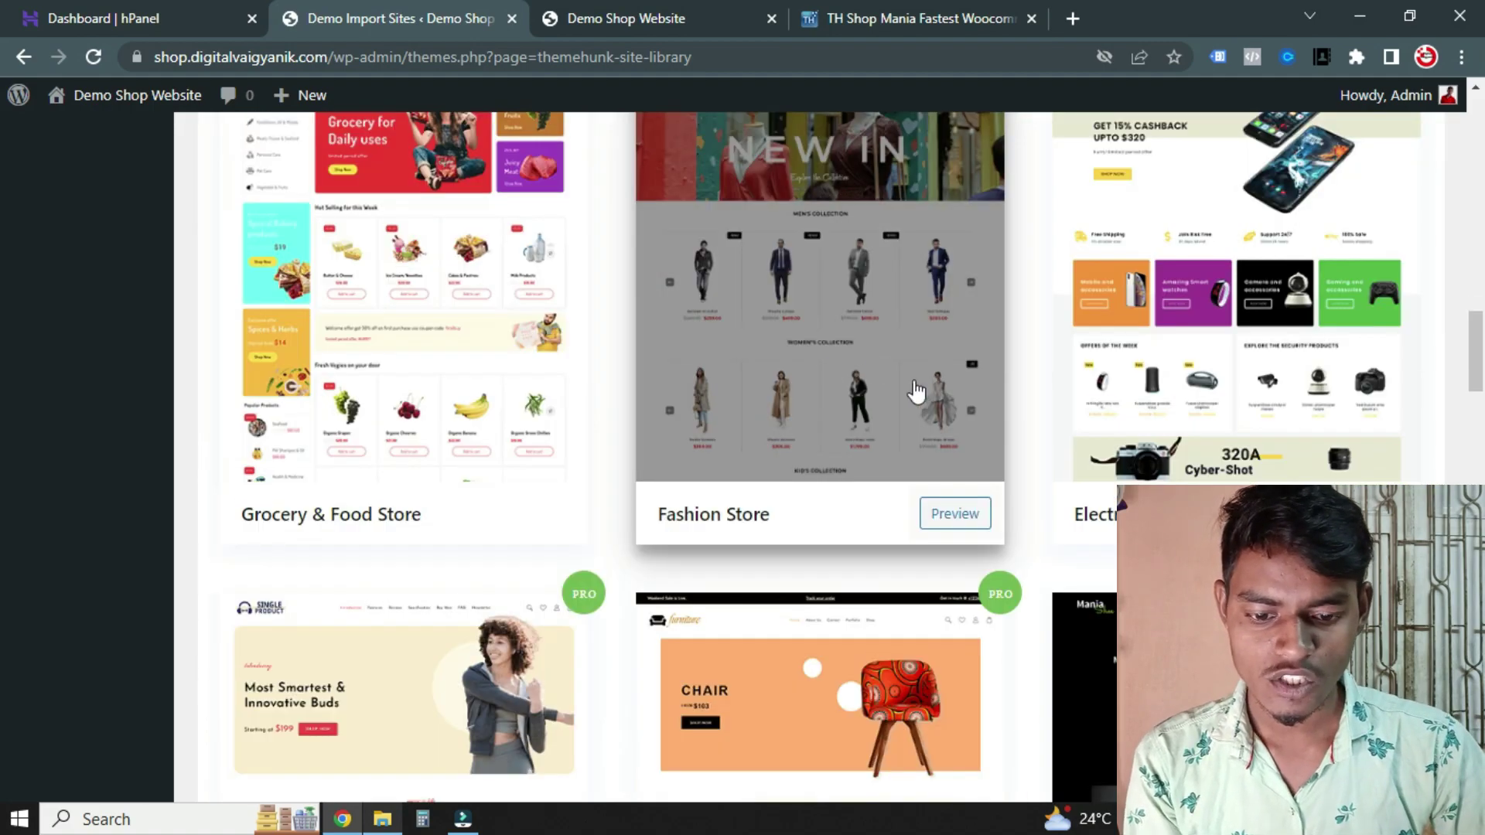
{"action": "scroll", "coordinate": [804, 480], "scroll_direction": "up", "scroll_amount": 1}
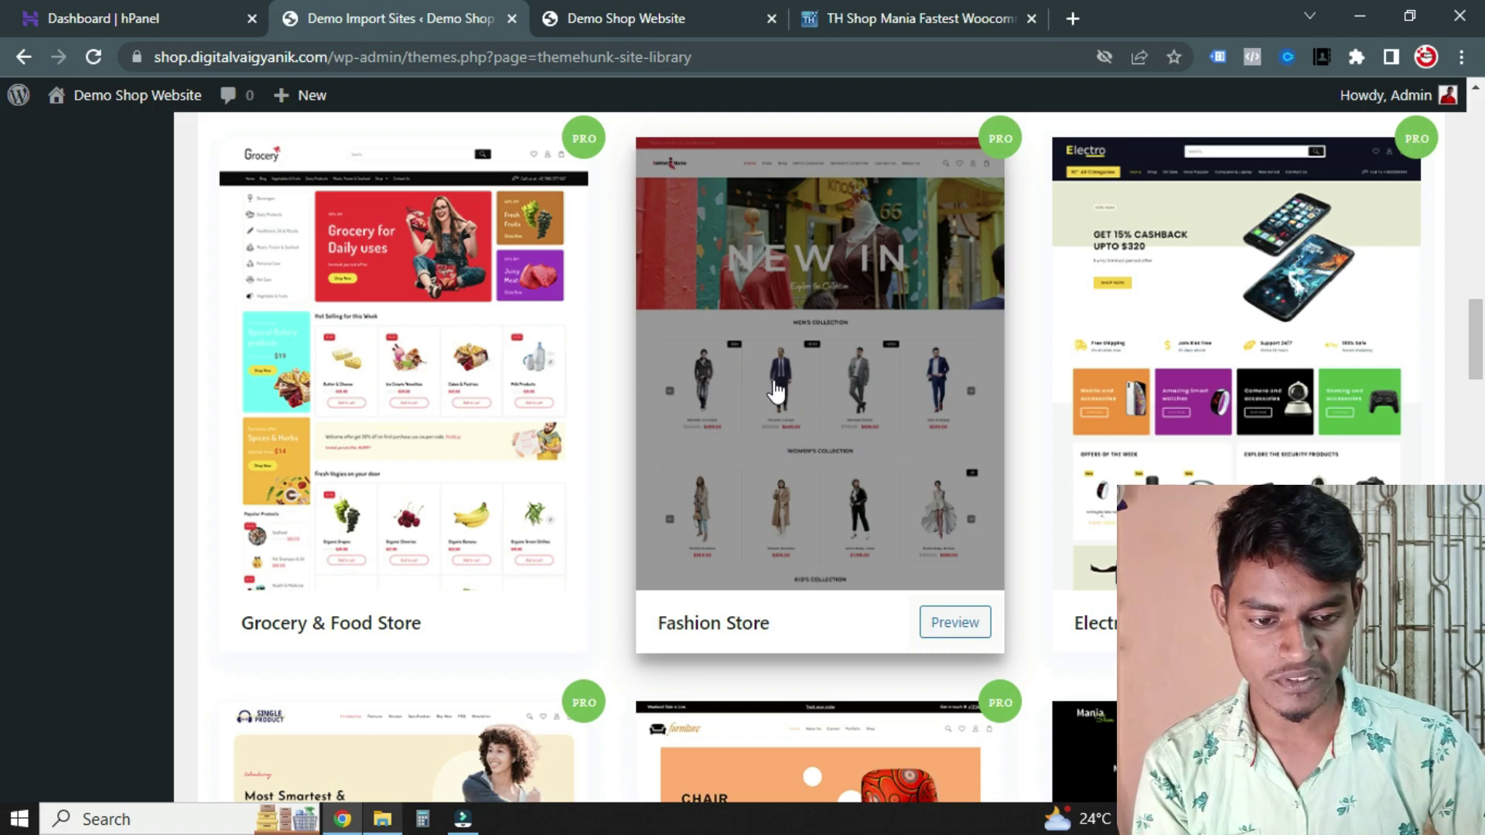
{"action": "scroll", "coordinate": [774, 391], "scroll_direction": "down", "scroll_amount": 6}
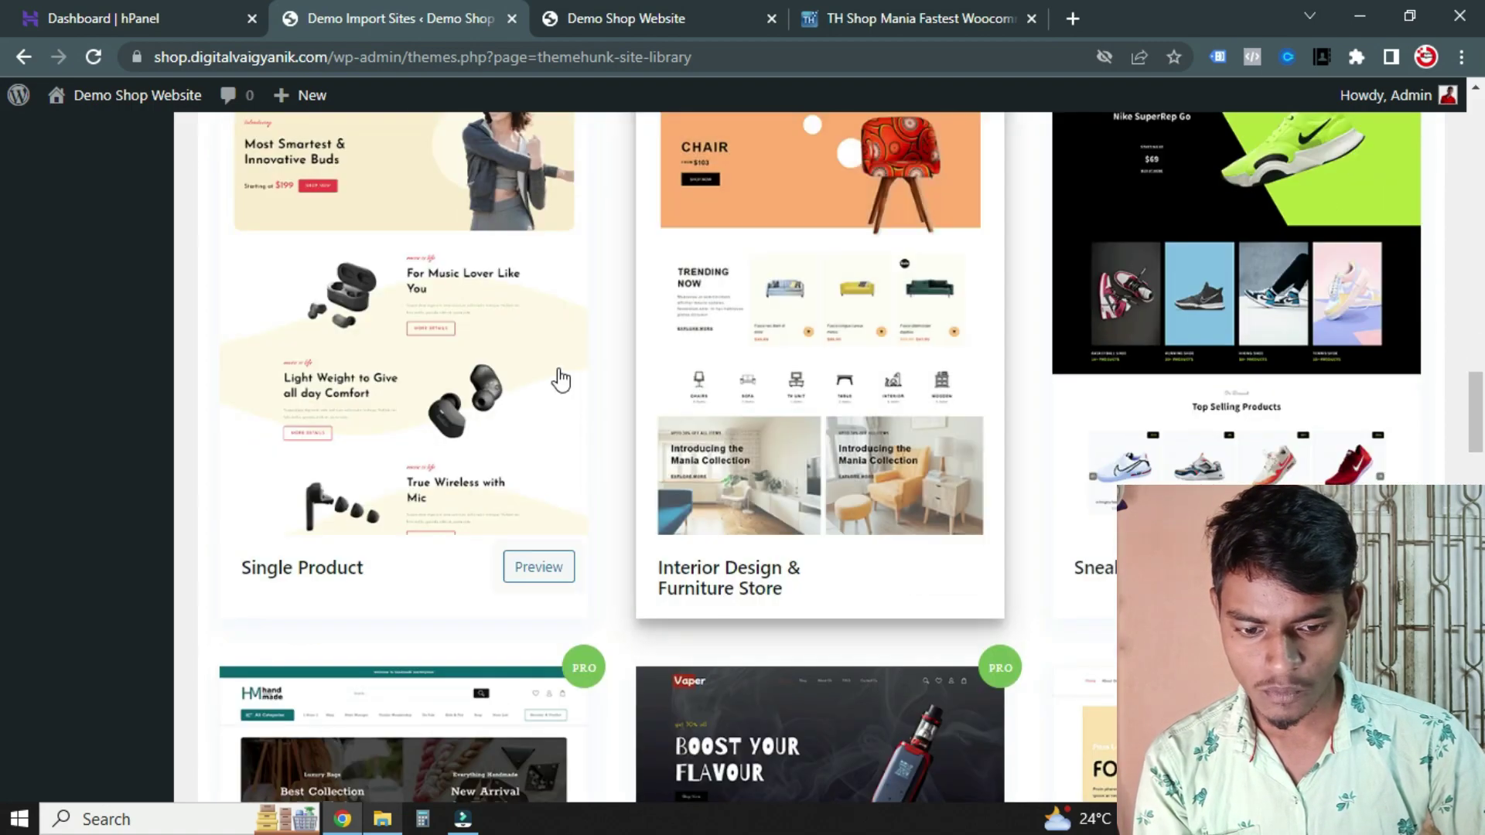
{"action": "scroll", "coordinate": [567, 388], "scroll_direction": "down", "scroll_amount": 6}
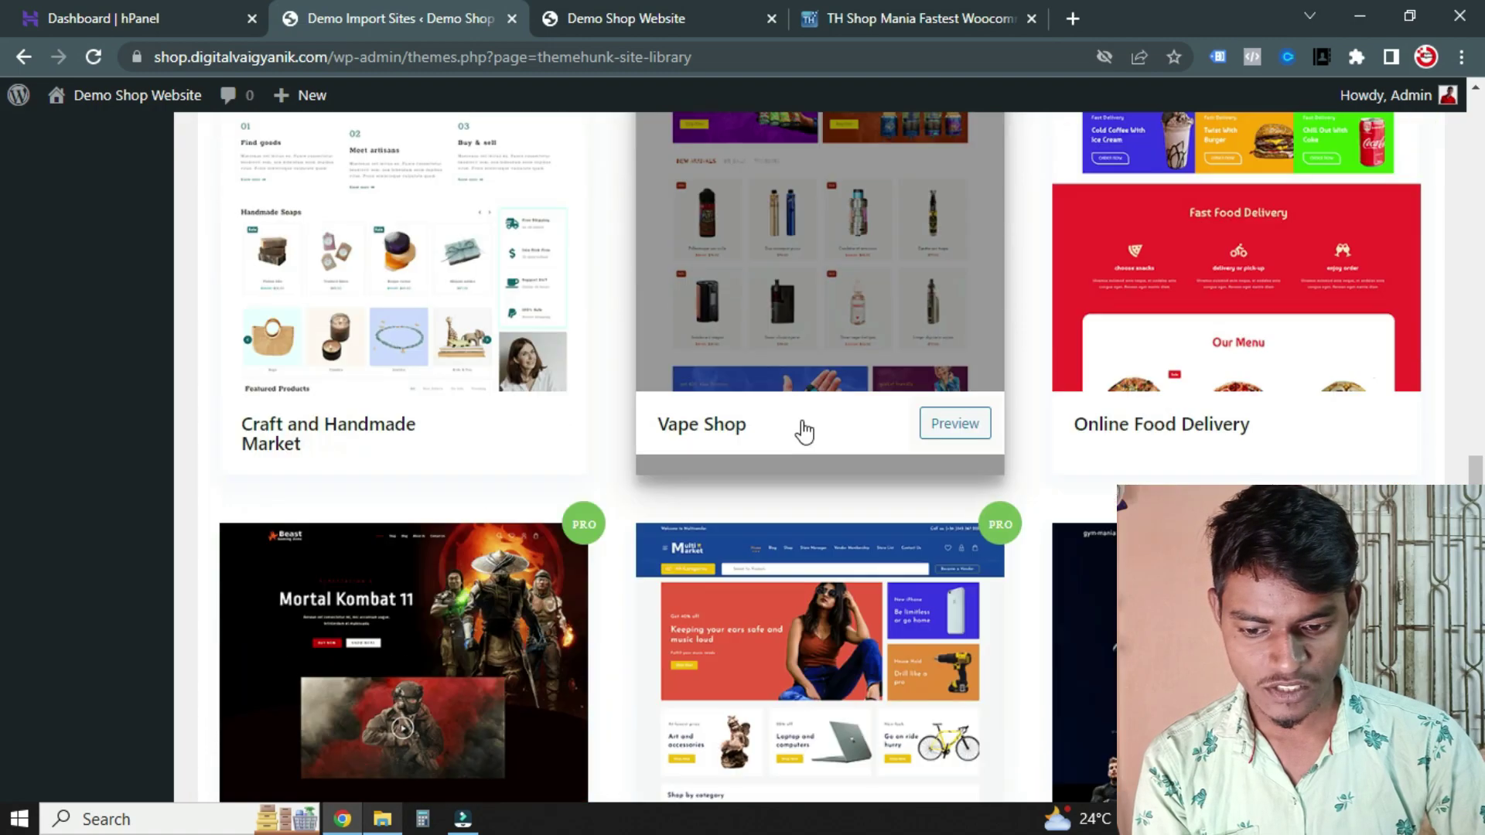
{"action": "scroll", "coordinate": [805, 431], "scroll_direction": "down", "scroll_amount": 3}
{"action": "scroll", "coordinate": [824, 421], "scroll_direction": "down", "scroll_amount": 8}
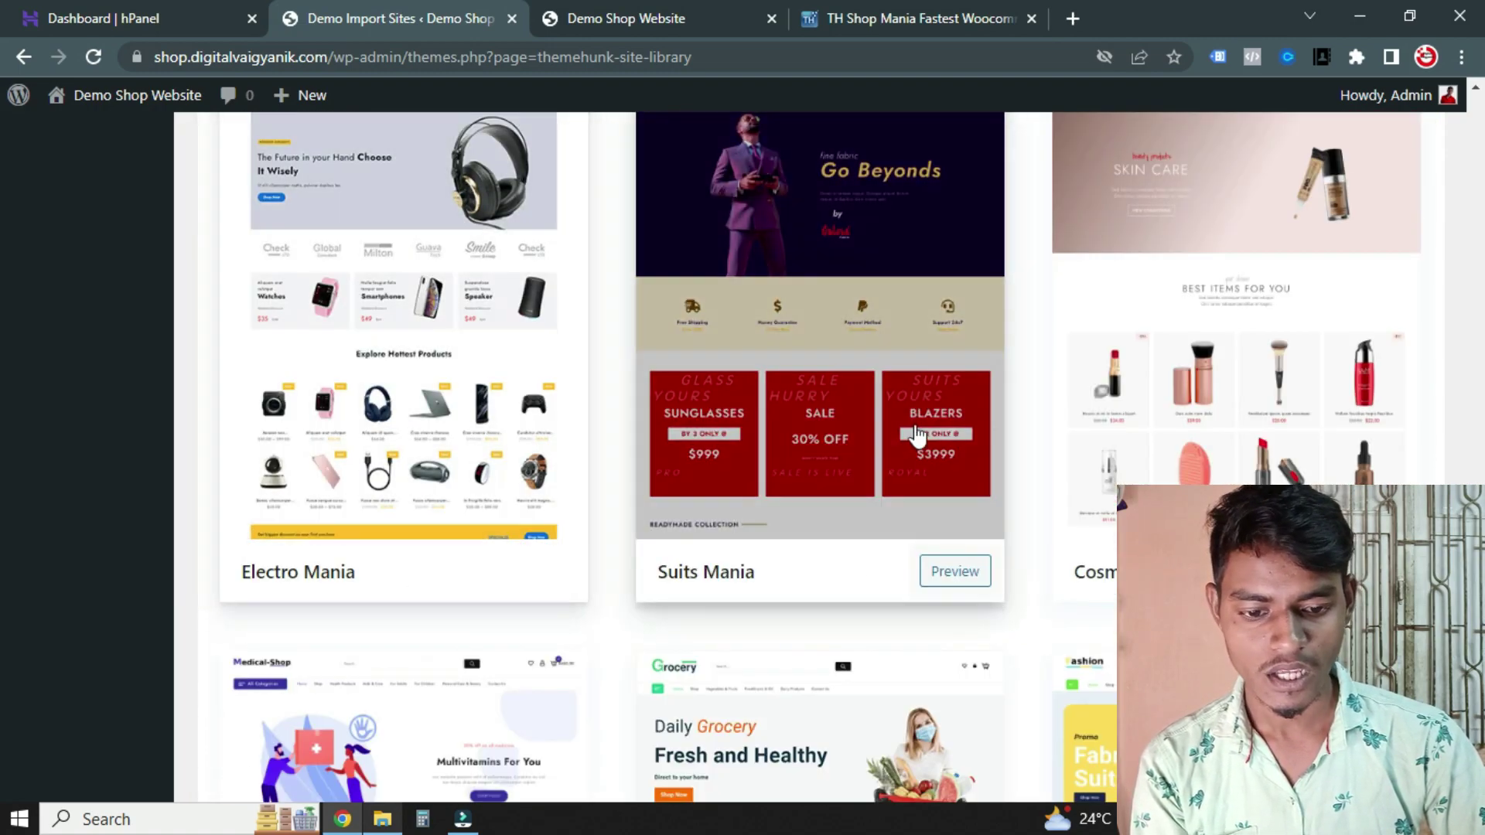
{"action": "scroll", "coordinate": [1122, 387], "scroll_direction": "down", "scroll_amount": 1}
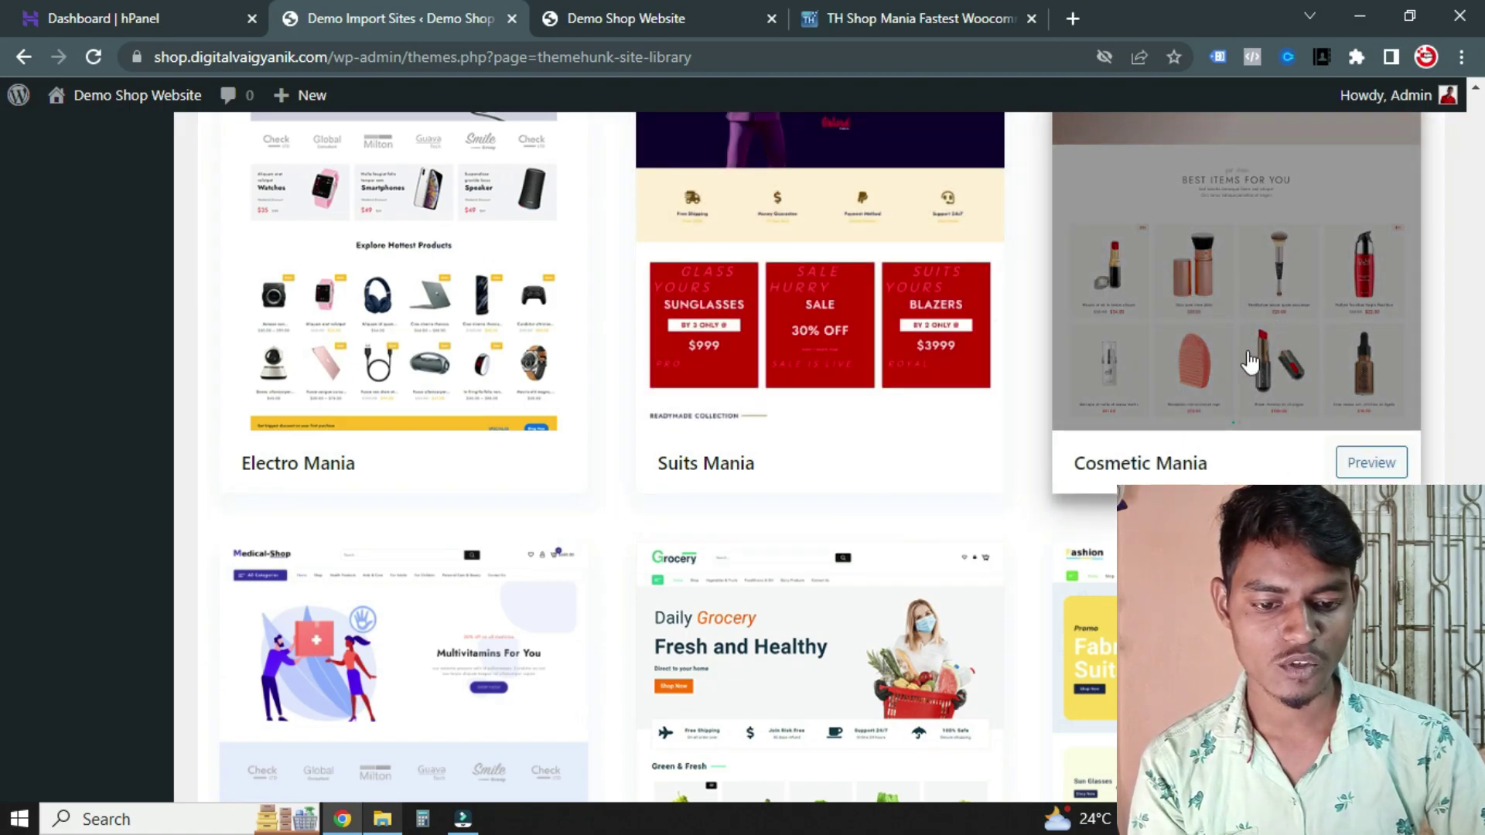
{"action": "scroll", "coordinate": [670, 391], "scroll_direction": "down", "scroll_amount": 3}
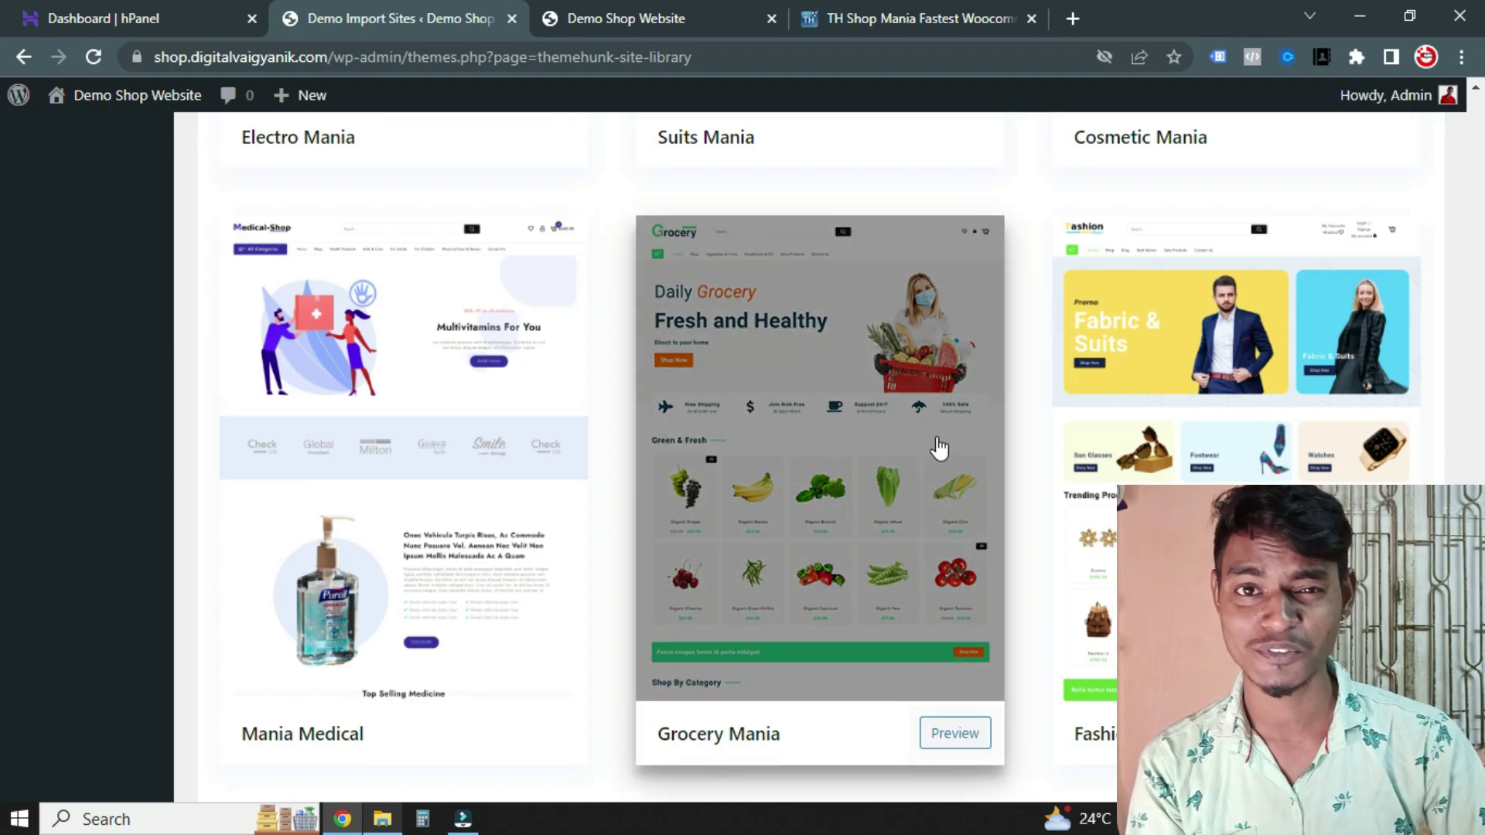
{"action": "scroll", "coordinate": [467, 434], "scroll_direction": "down", "scroll_amount": 8}
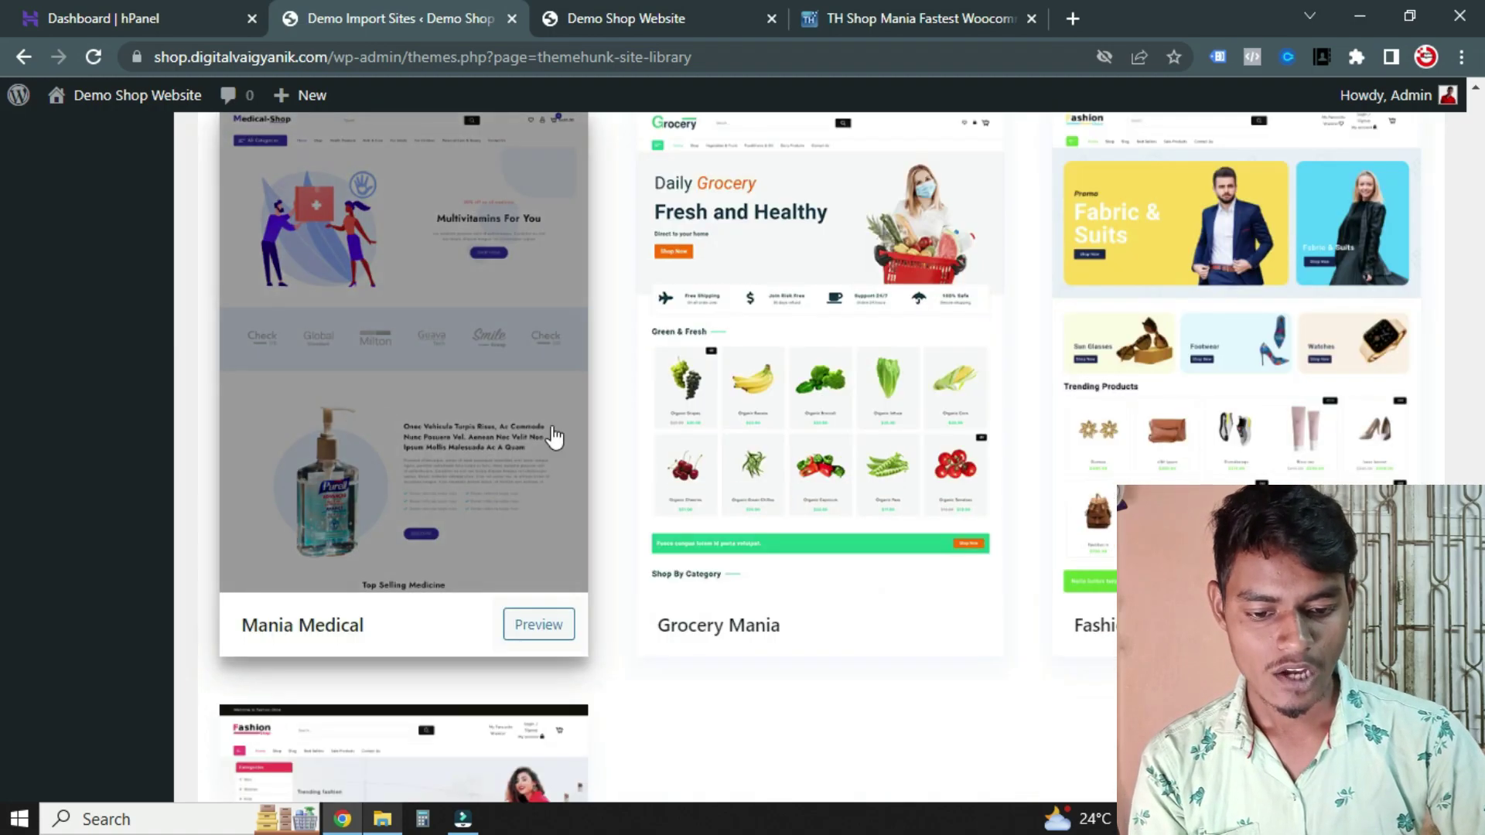
{"action": "scroll", "coordinate": [851, 410], "scroll_direction": "down", "scroll_amount": 1}
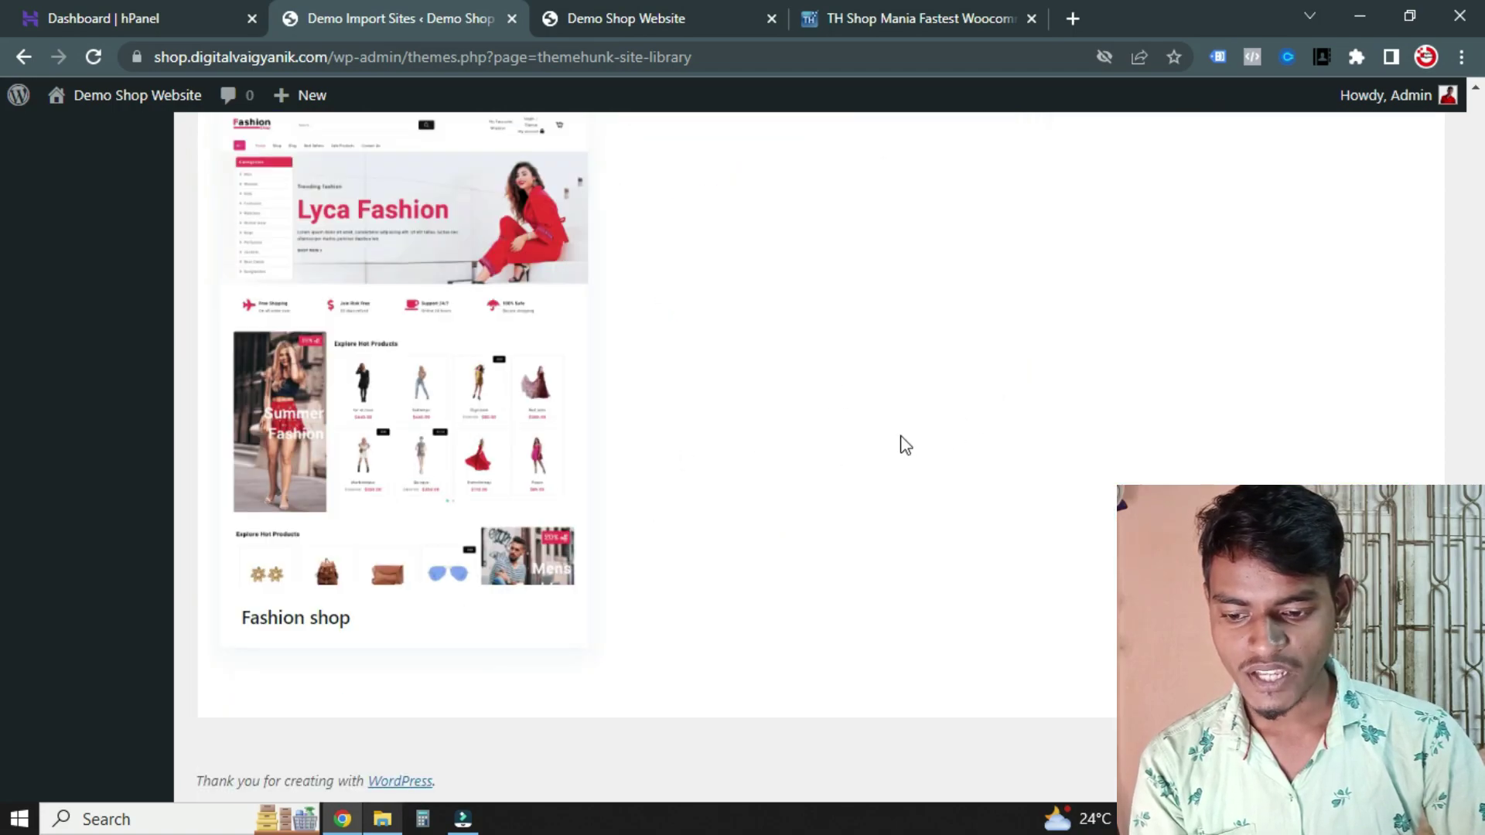
{"action": "scroll", "coordinate": [851, 464], "scroll_direction": "up", "scroll_amount": 3}
{"action": "scroll", "coordinate": [735, 518], "scroll_direction": "down", "scroll_amount": 2}
{"action": "scroll", "coordinate": [657, 549], "scroll_direction": "up", "scroll_amount": 15}
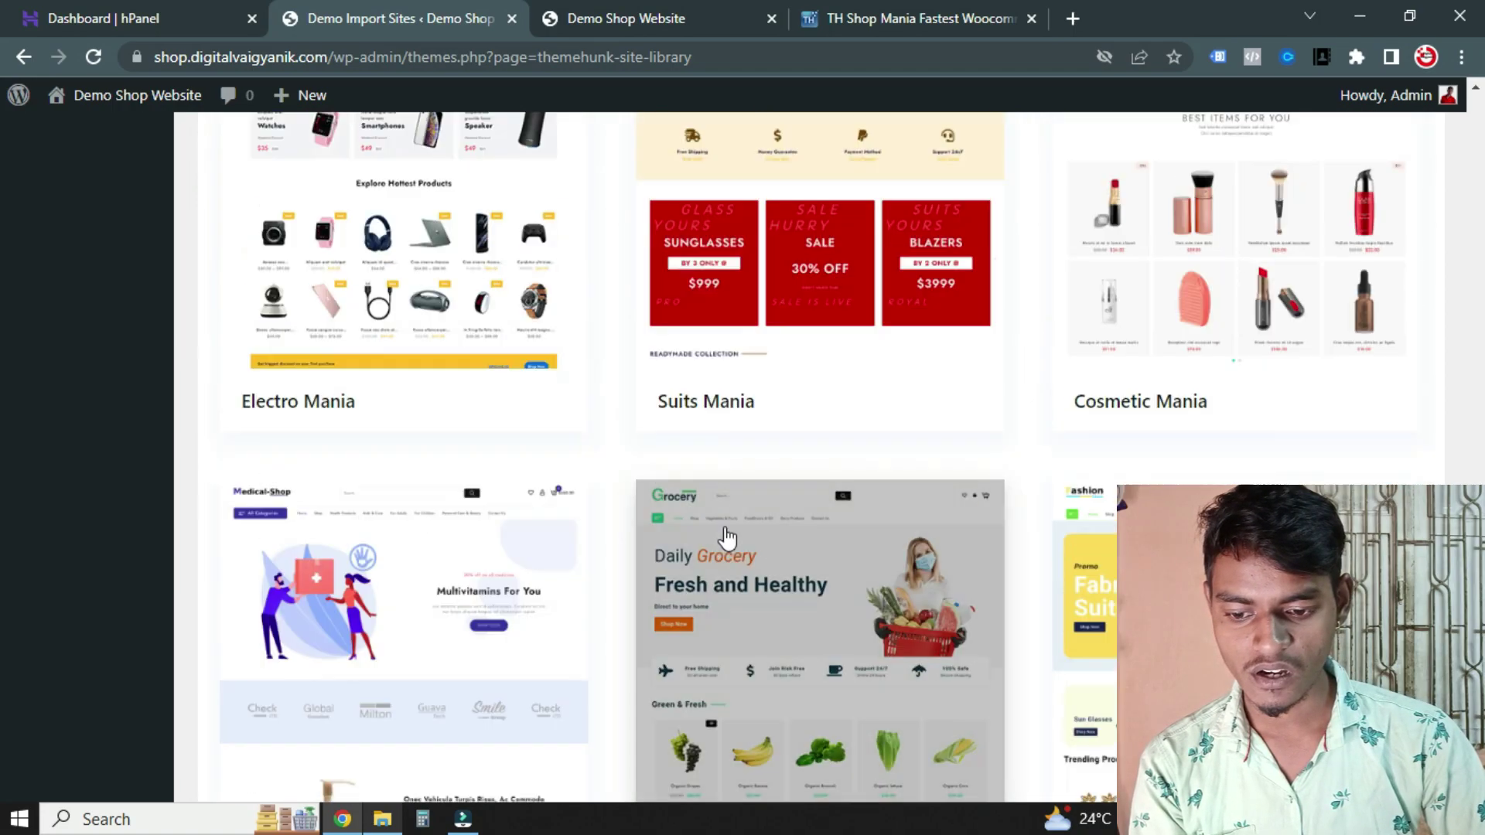
{"action": "scroll", "coordinate": [901, 479], "scroll_direction": "up", "scroll_amount": 20}
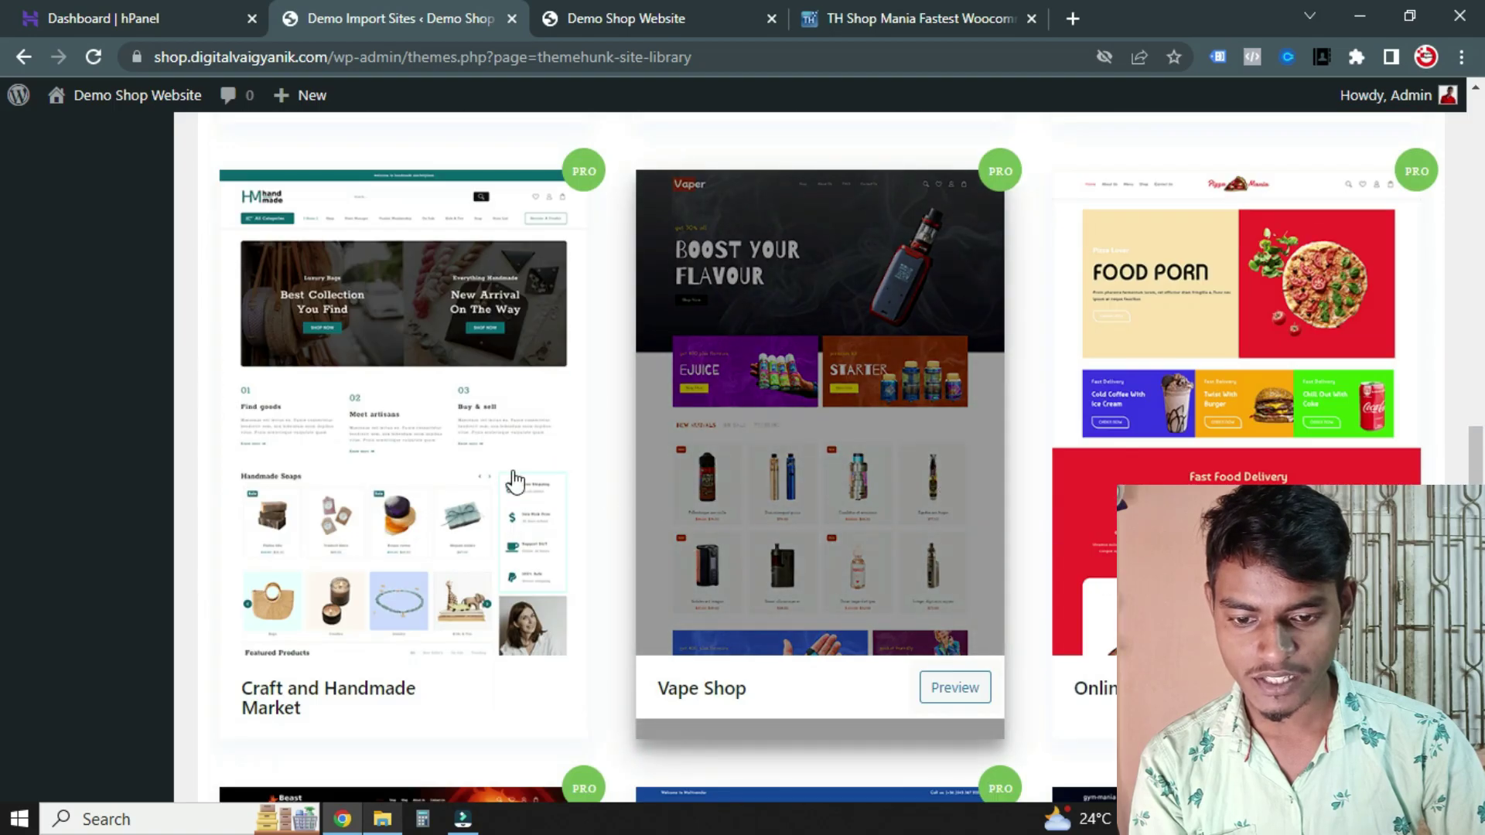
{"action": "scroll", "coordinate": [944, 457], "scroll_direction": "up", "scroll_amount": 1}
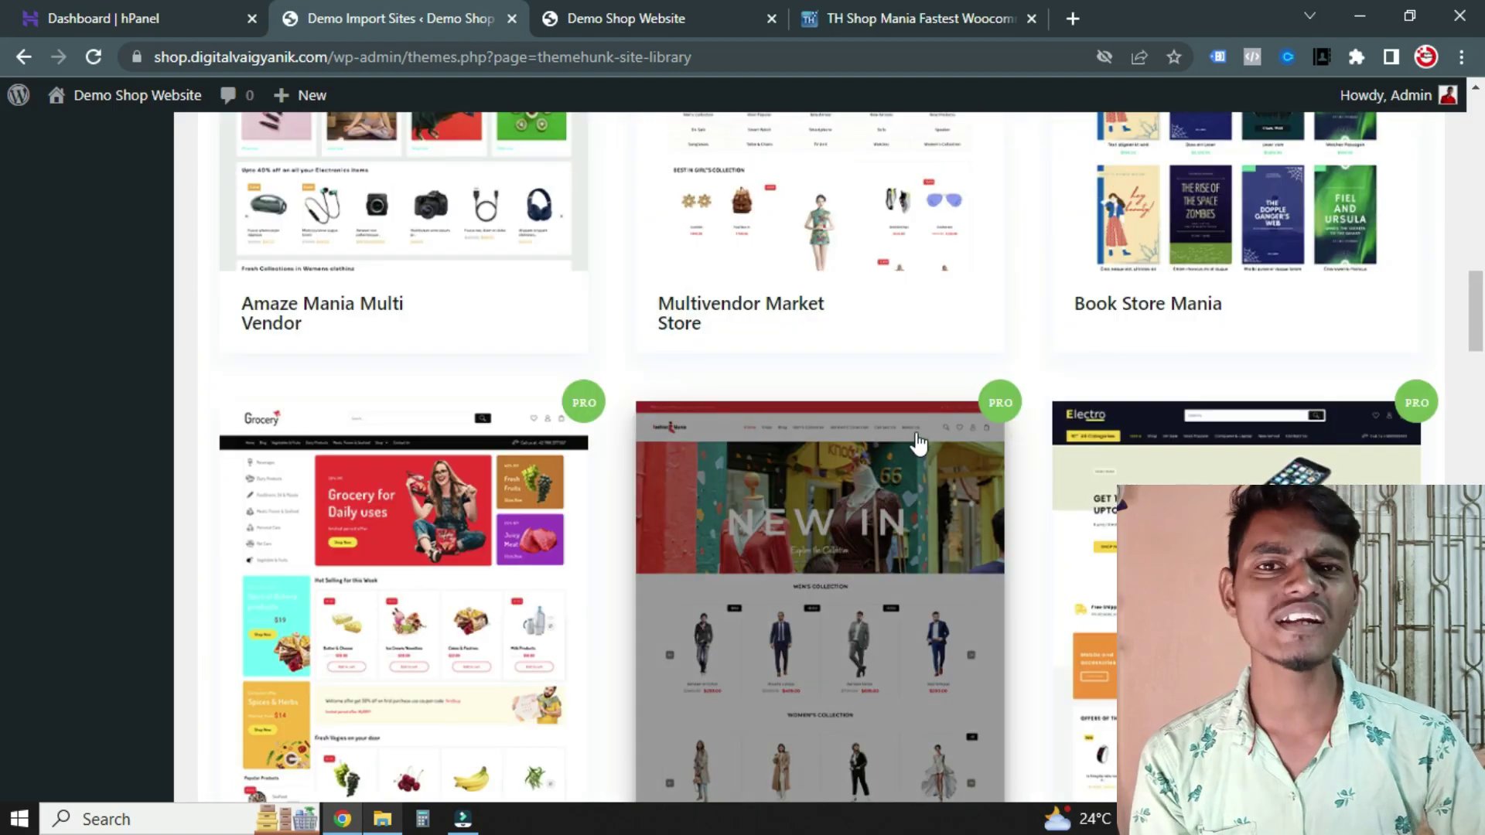
{"action": "scroll", "coordinate": [897, 356], "scroll_direction": "down", "scroll_amount": 3}
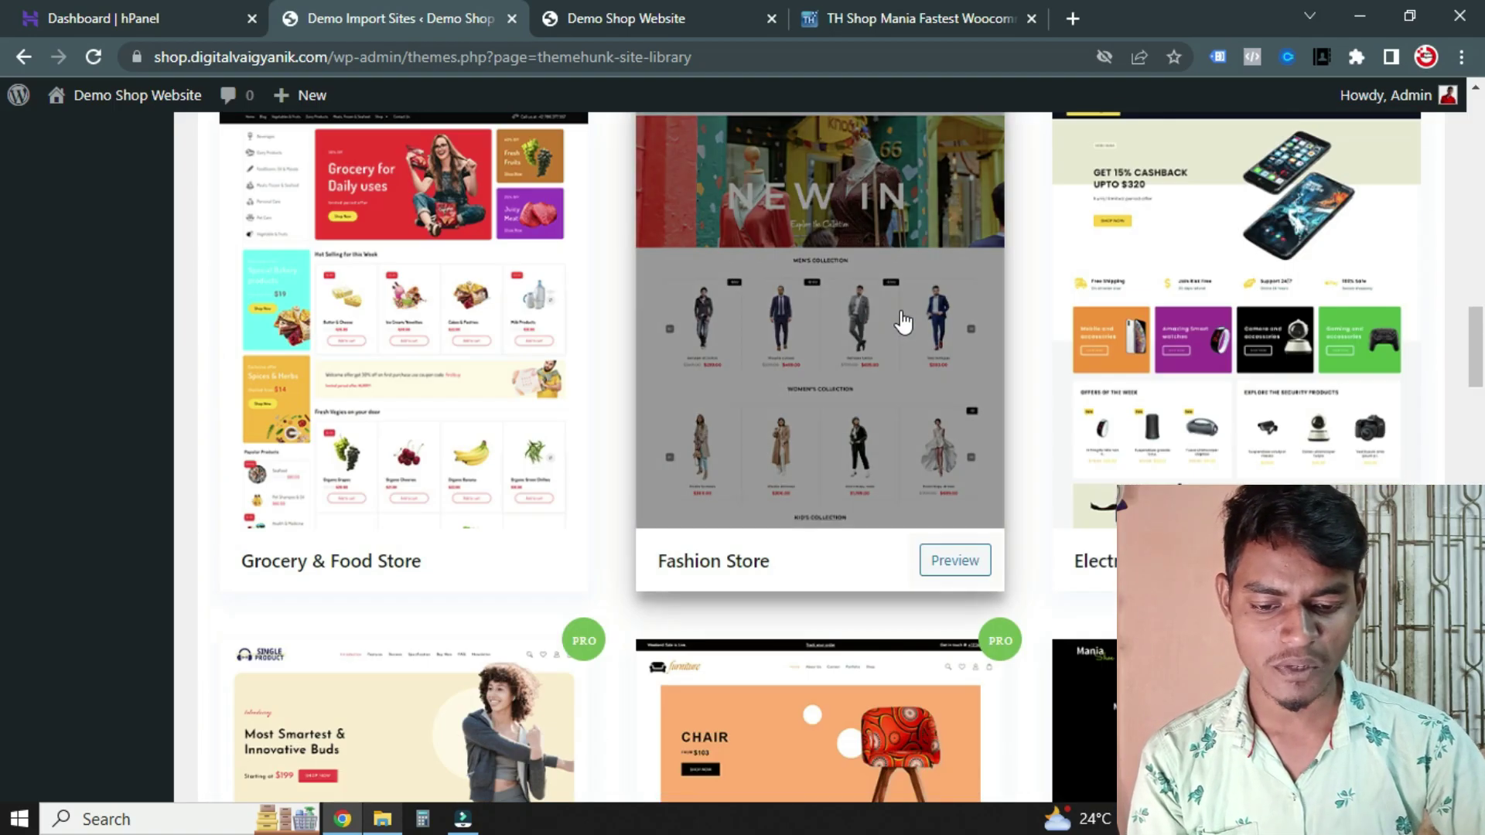
{"action": "scroll", "coordinate": [780, 739], "scroll_direction": "up", "scroll_amount": 1}
{"action": "mouse_move", "coordinate": [811, 400]}
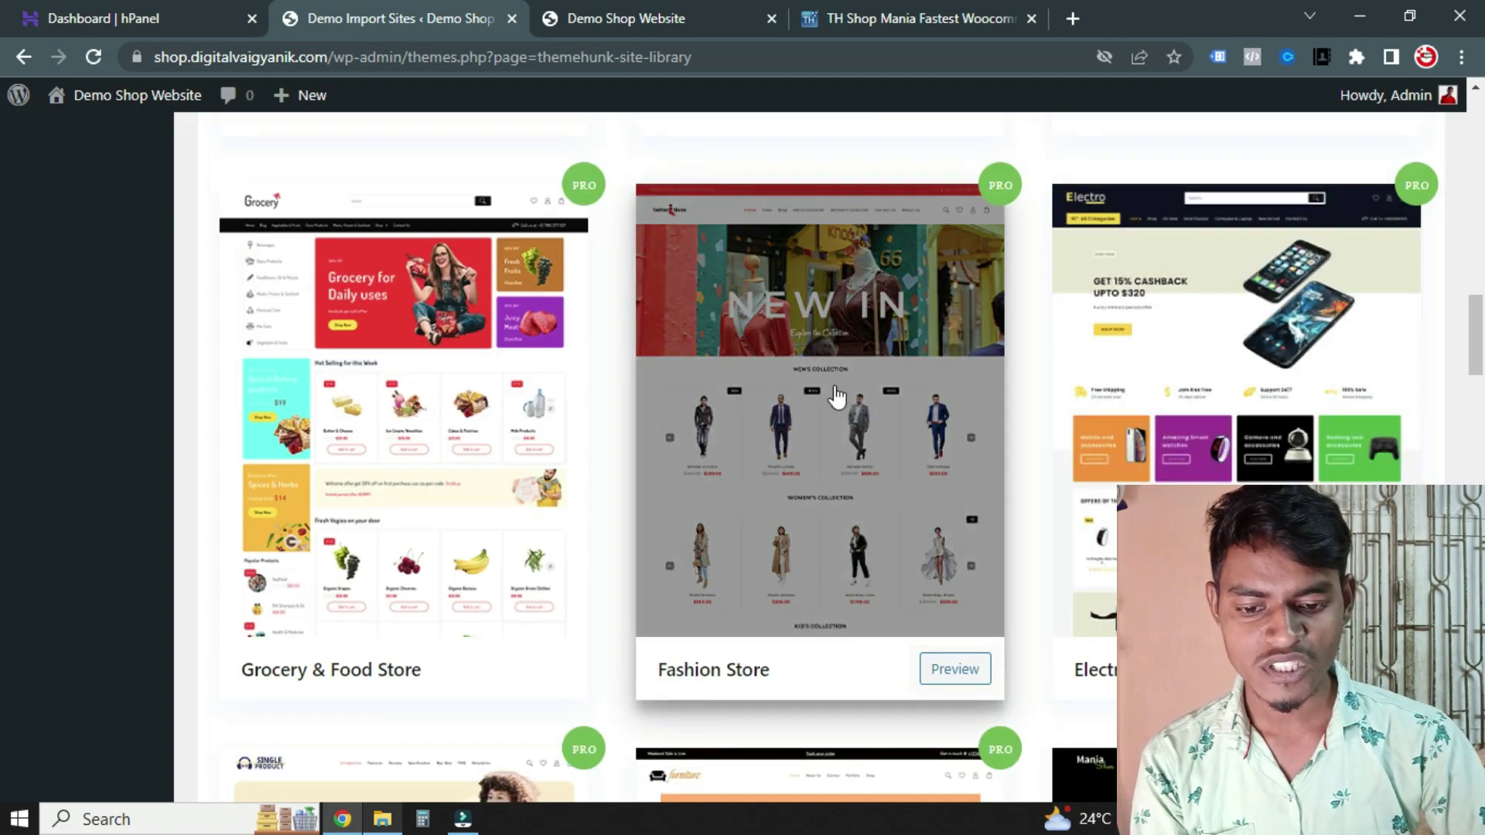
{"action": "left_click", "coordinate": [828, 448]}
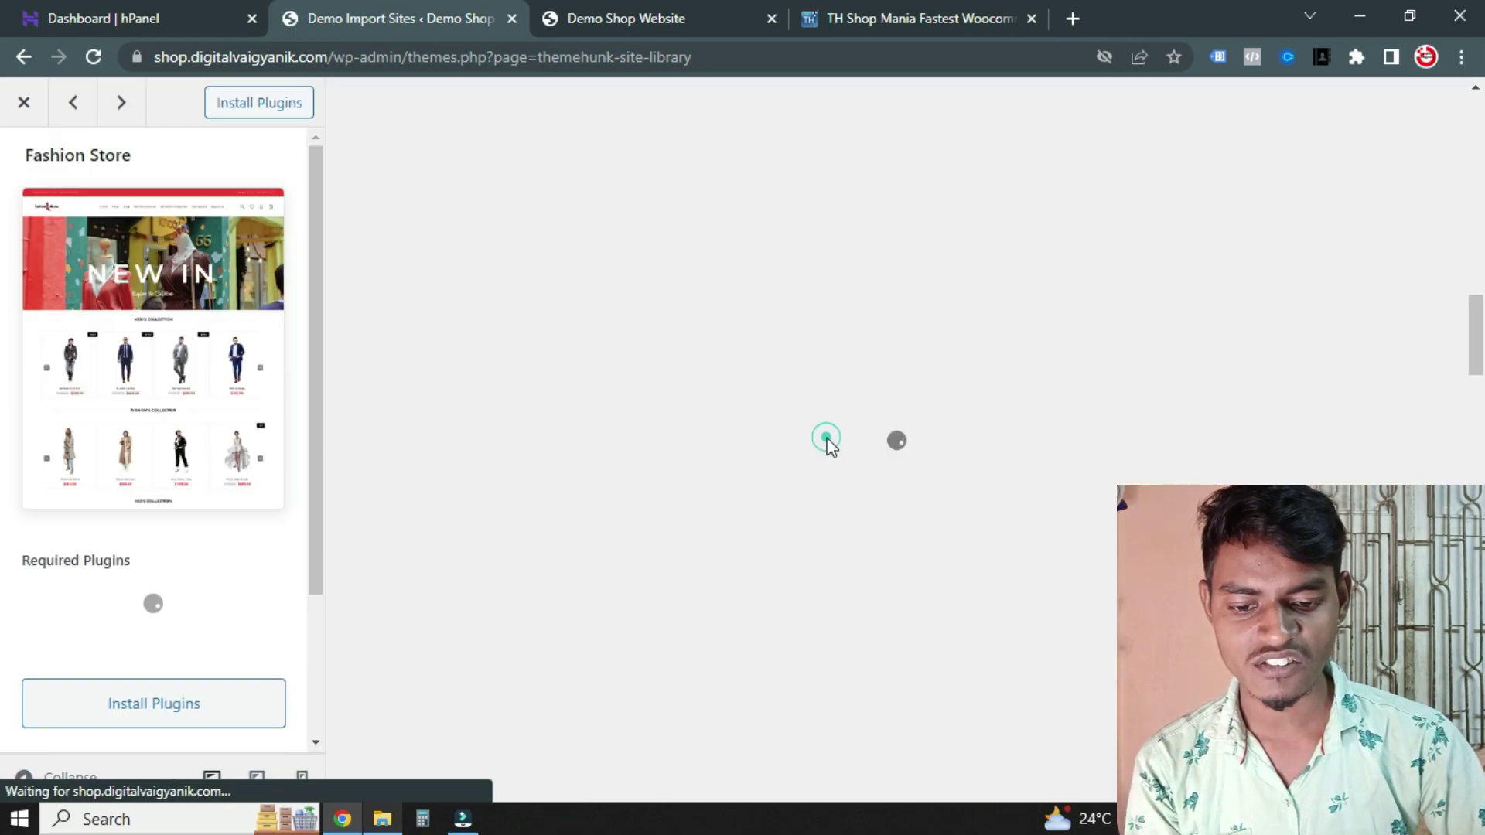
{"action": "mouse_move", "coordinate": [197, 471]}
{"action": "scroll", "coordinate": [155, 487], "scroll_direction": "down", "scroll_amount": 3}
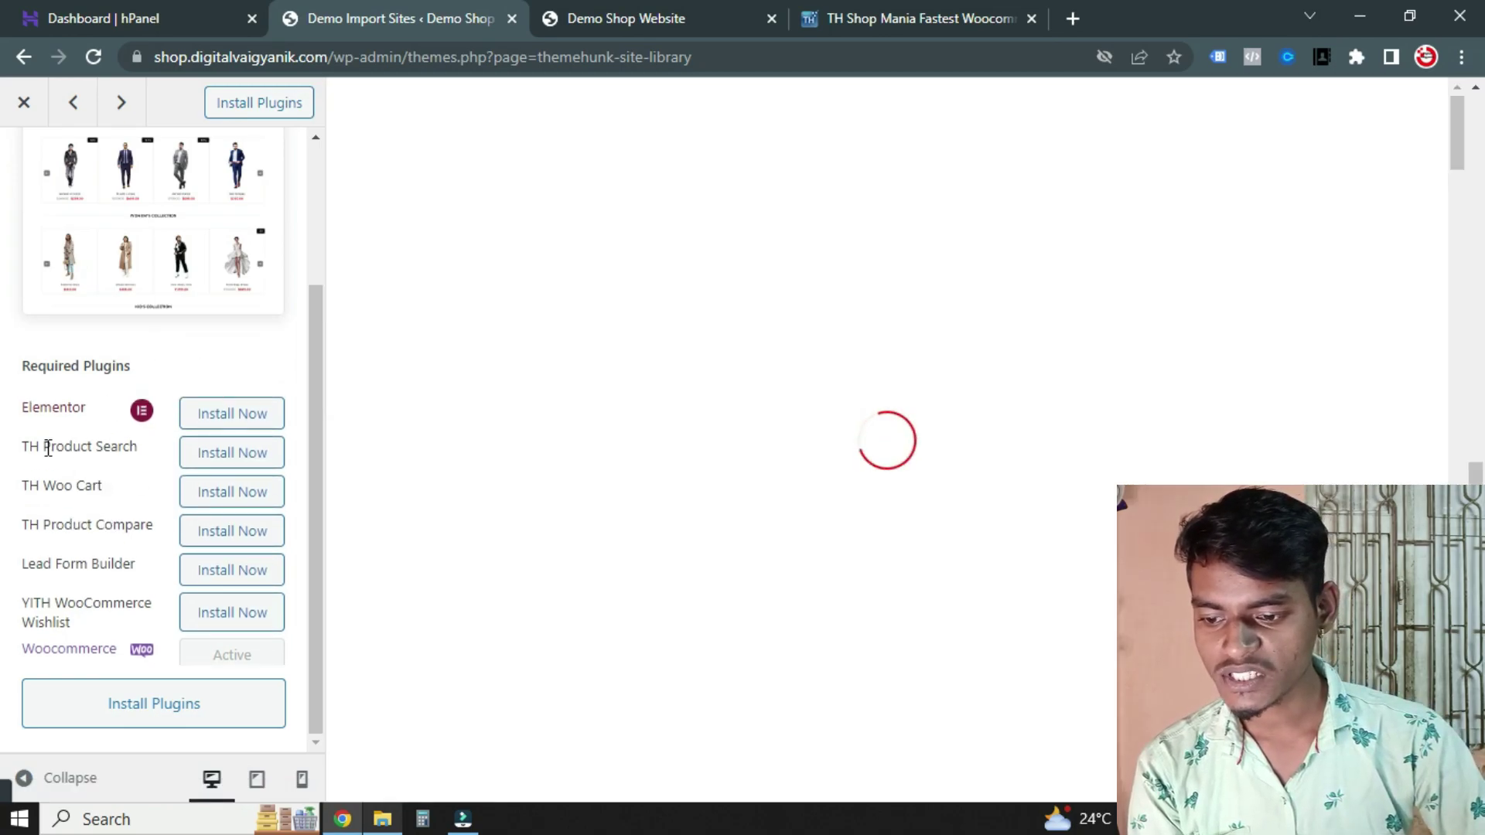
{"action": "scroll", "coordinate": [860, 480], "scroll_direction": "down", "scroll_amount": 5}
{"action": "scroll", "coordinate": [809, 465], "scroll_direction": "up", "scroll_amount": 5}
{"action": "scroll", "coordinate": [792, 424], "scroll_direction": "down", "scroll_amount": 6}
{"action": "scroll", "coordinate": [742, 414], "scroll_direction": "down", "scroll_amount": 15}
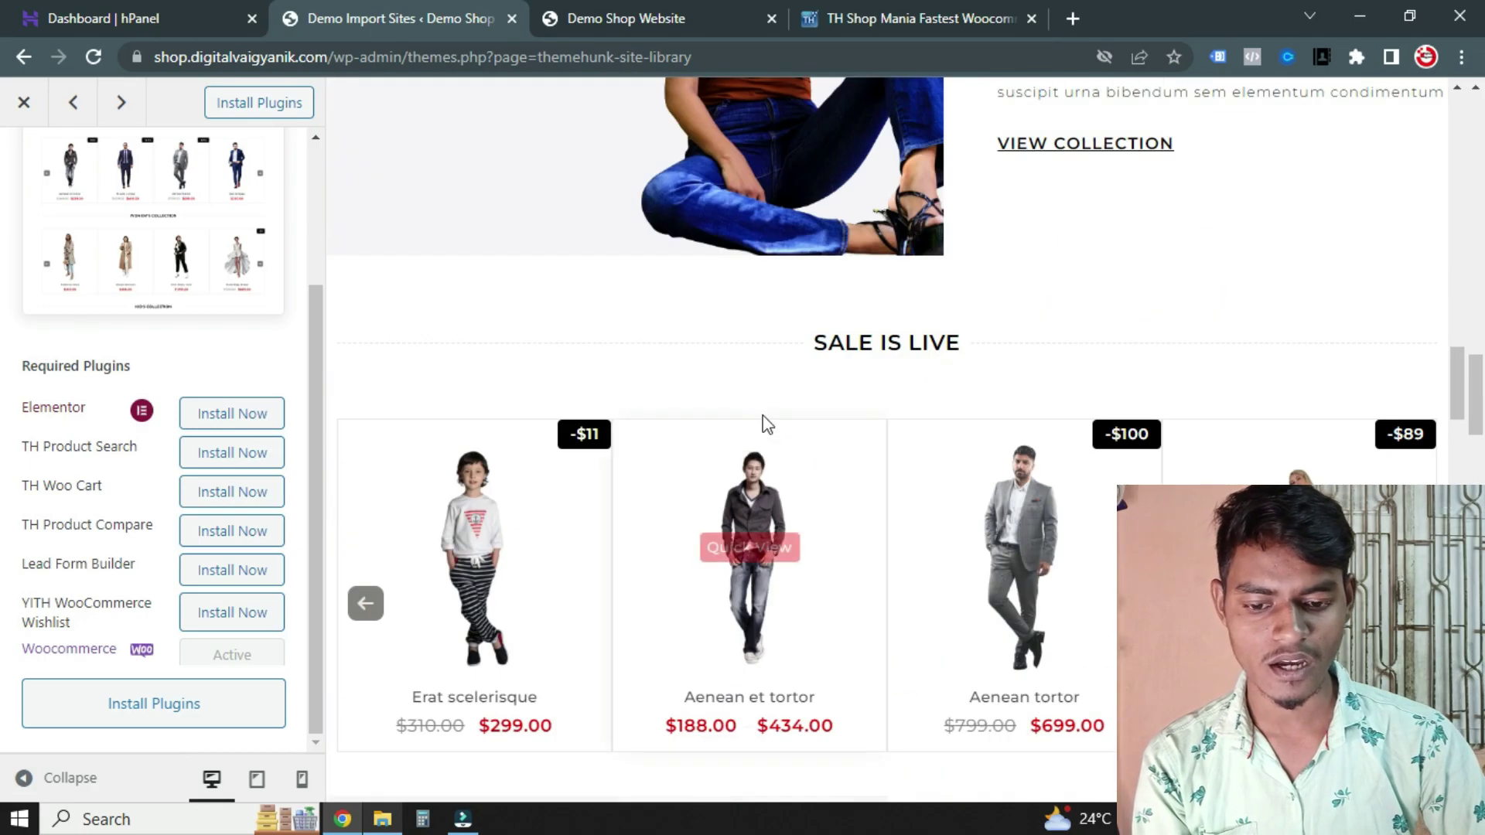
{"action": "scroll", "coordinate": [781, 417], "scroll_direction": "down", "scroll_amount": 5}
{"action": "scroll", "coordinate": [789, 407], "scroll_direction": "up", "scroll_amount": 15}
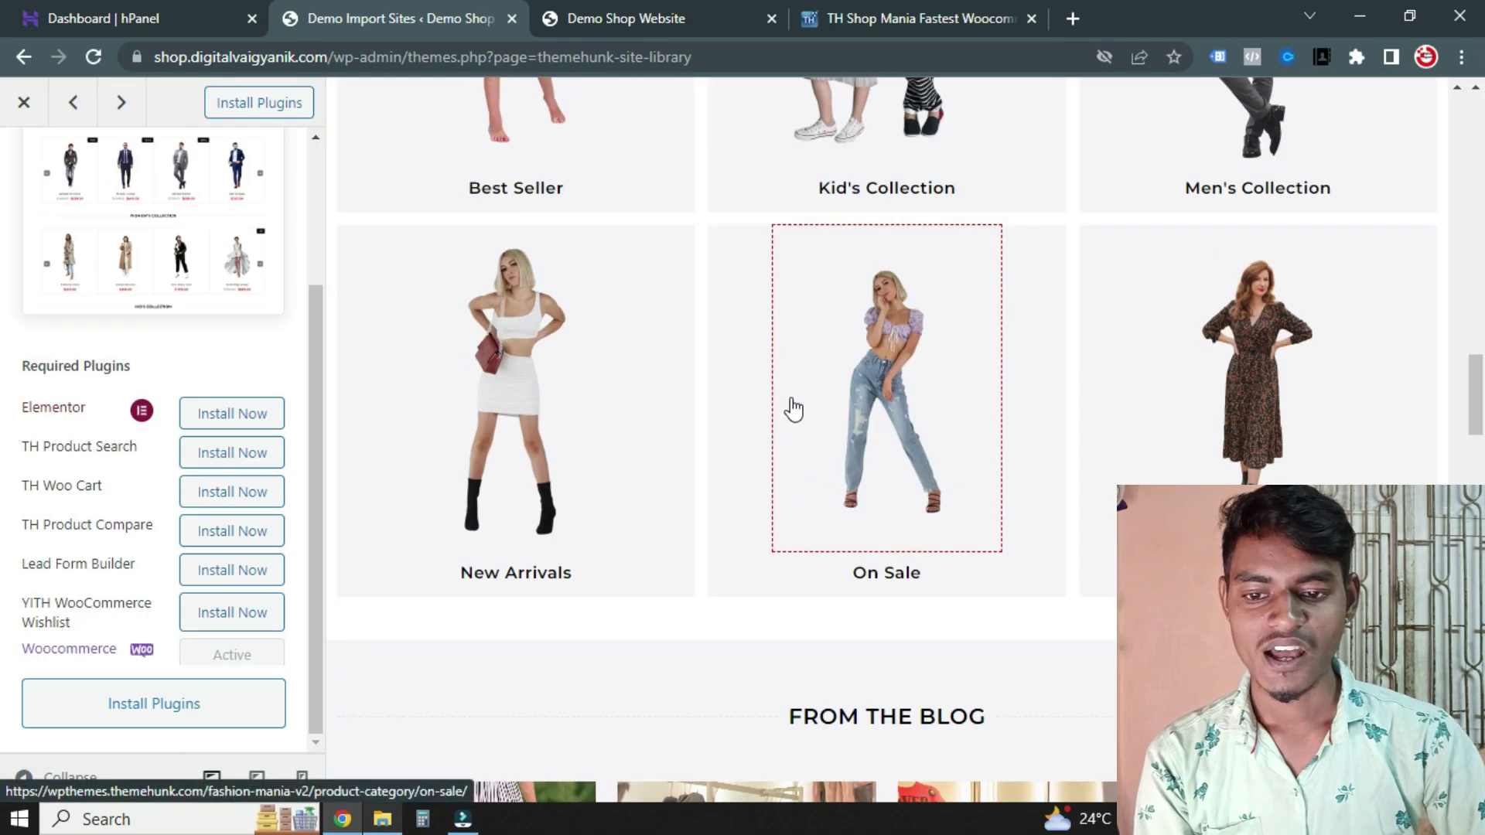
{"action": "left_click", "coordinate": [713, 10]}
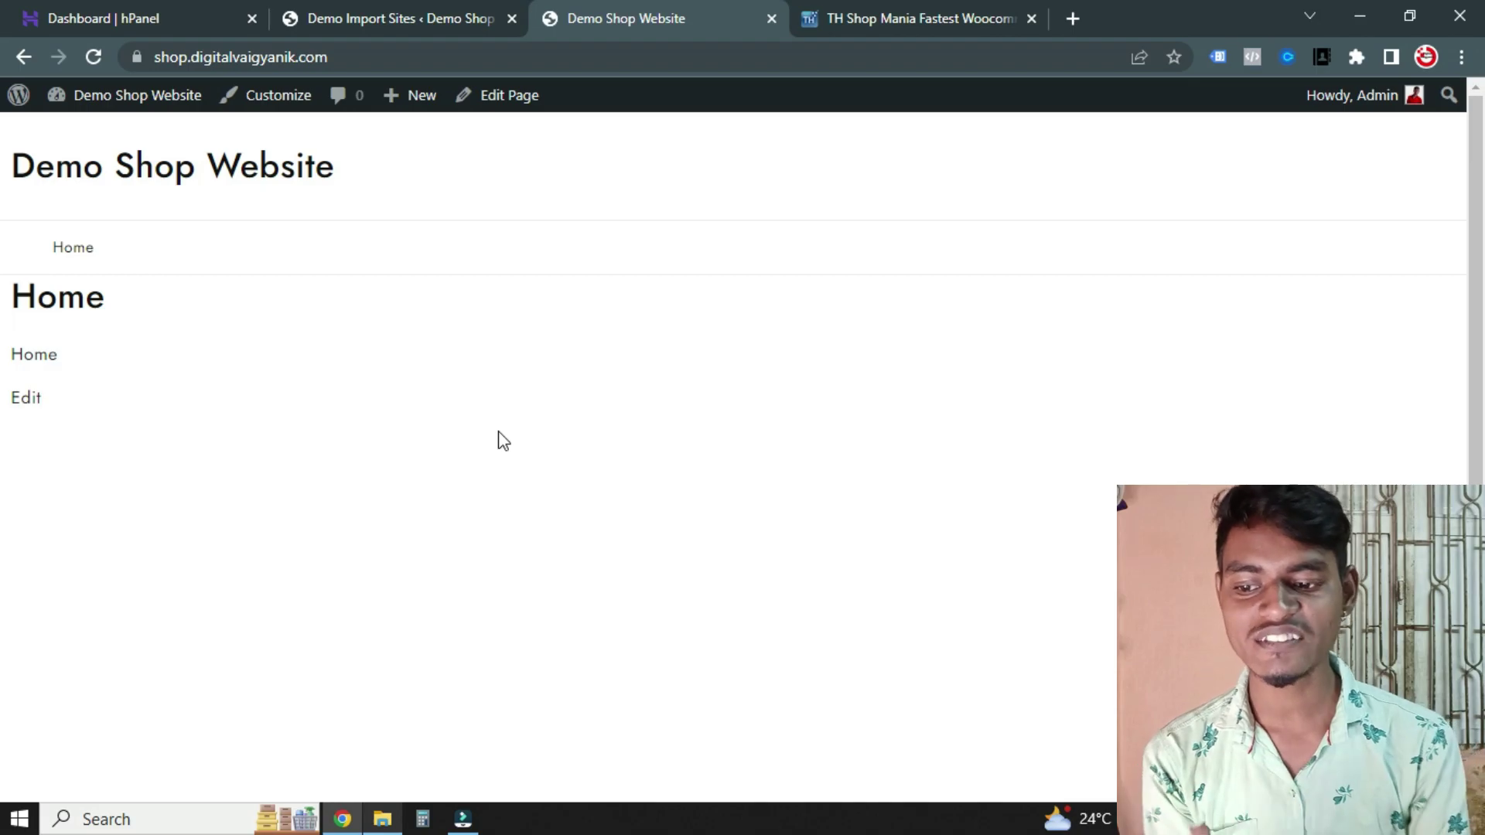
{"action": "left_click", "coordinate": [293, 7]}
{"action": "scroll", "coordinate": [758, 418], "scroll_direction": "down", "scroll_amount": 5}
{"action": "scroll", "coordinate": [780, 516], "scroll_direction": "down", "scroll_amount": 3}
{"action": "scroll", "coordinate": [725, 445], "scroll_direction": "up", "scroll_amount": 6}
{"action": "scroll", "coordinate": [58, 550], "scroll_direction": "down", "scroll_amount": 1}
{"action": "scroll", "coordinate": [62, 548], "scroll_direction": "up", "scroll_amount": 1}
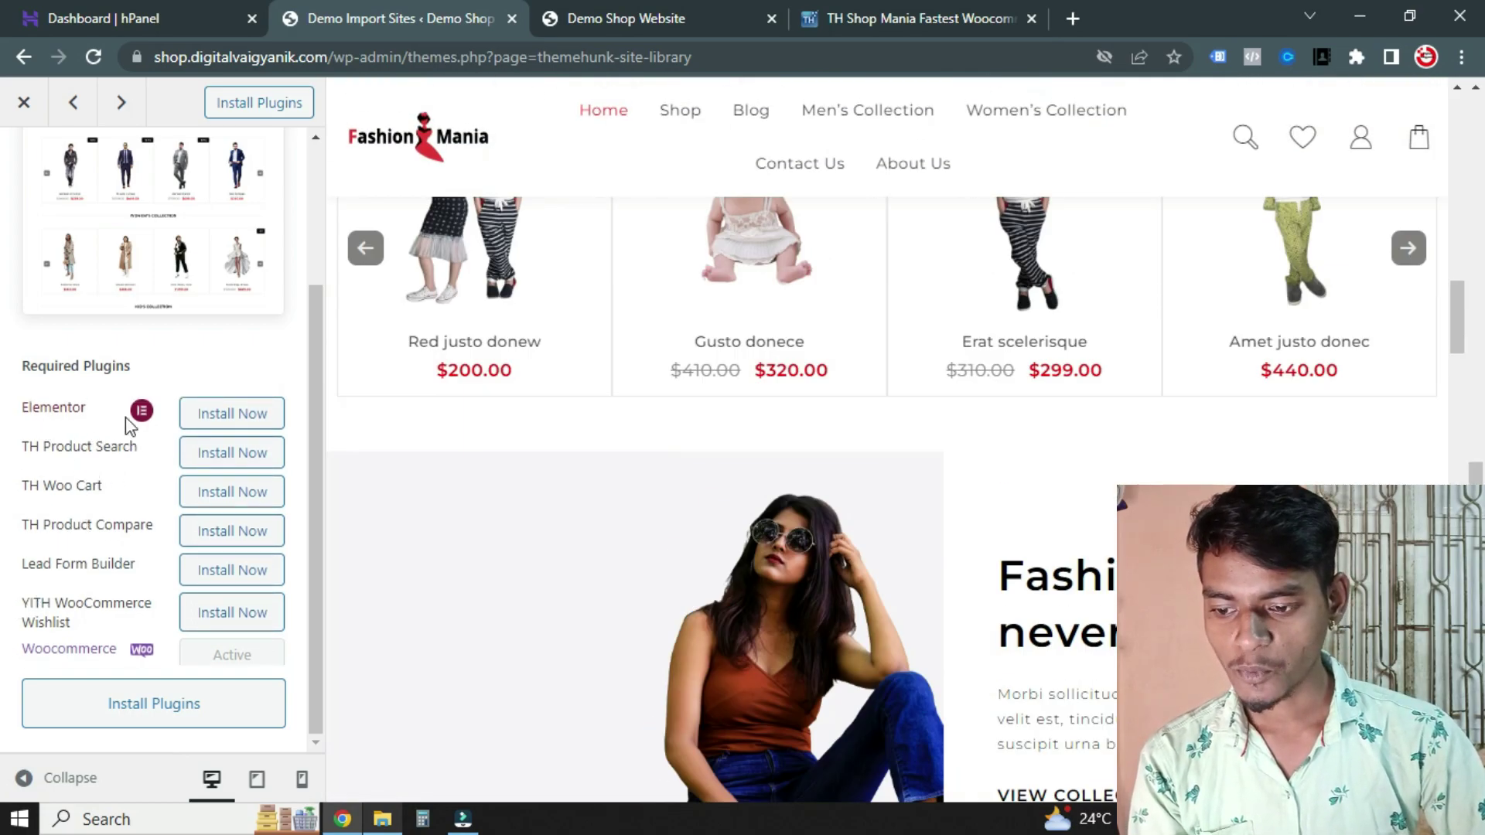
{"action": "scroll", "coordinate": [89, 475], "scroll_direction": "down", "scroll_amount": 1}
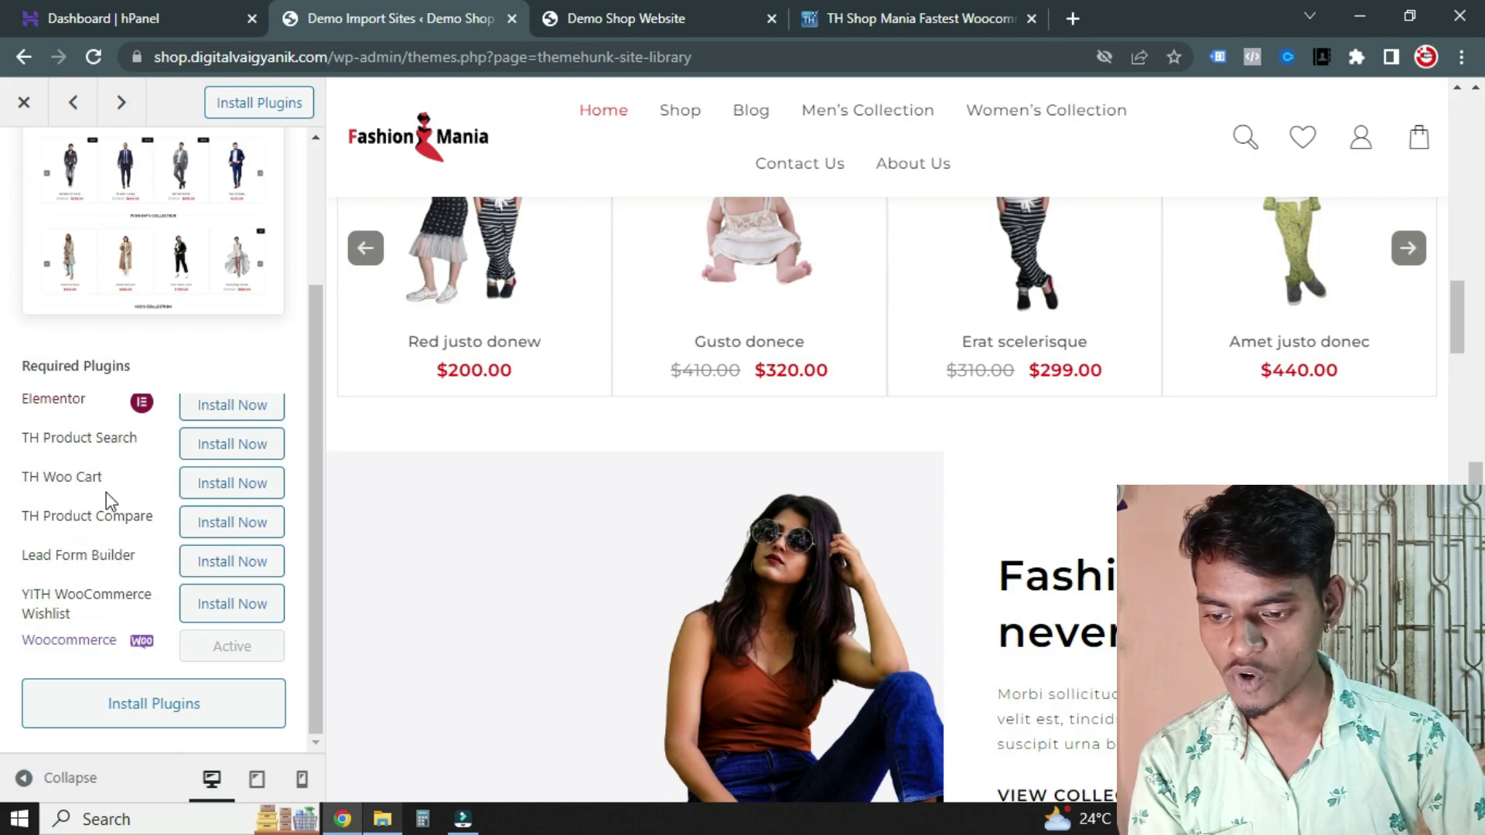
{"action": "scroll", "coordinate": [123, 597], "scroll_direction": "up", "scroll_amount": 1}
{"action": "scroll", "coordinate": [127, 576], "scroll_direction": "down", "scroll_amount": 1}
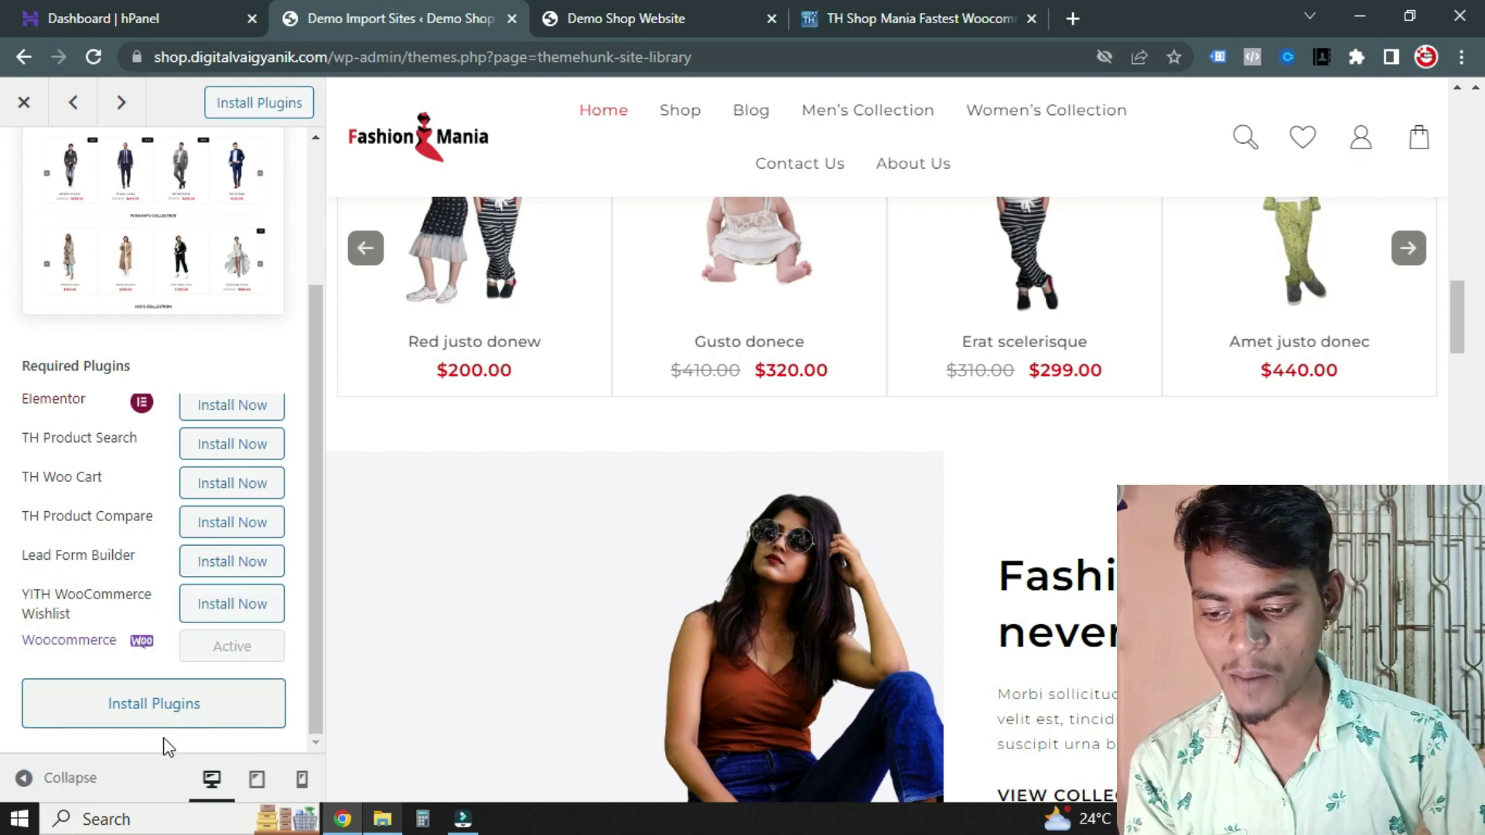
Install and activate all required plugins for the Fashion Mania demo, Elementor through YITH WooCommerce Wishlist
{"action": "left_click", "coordinate": [139, 707]}
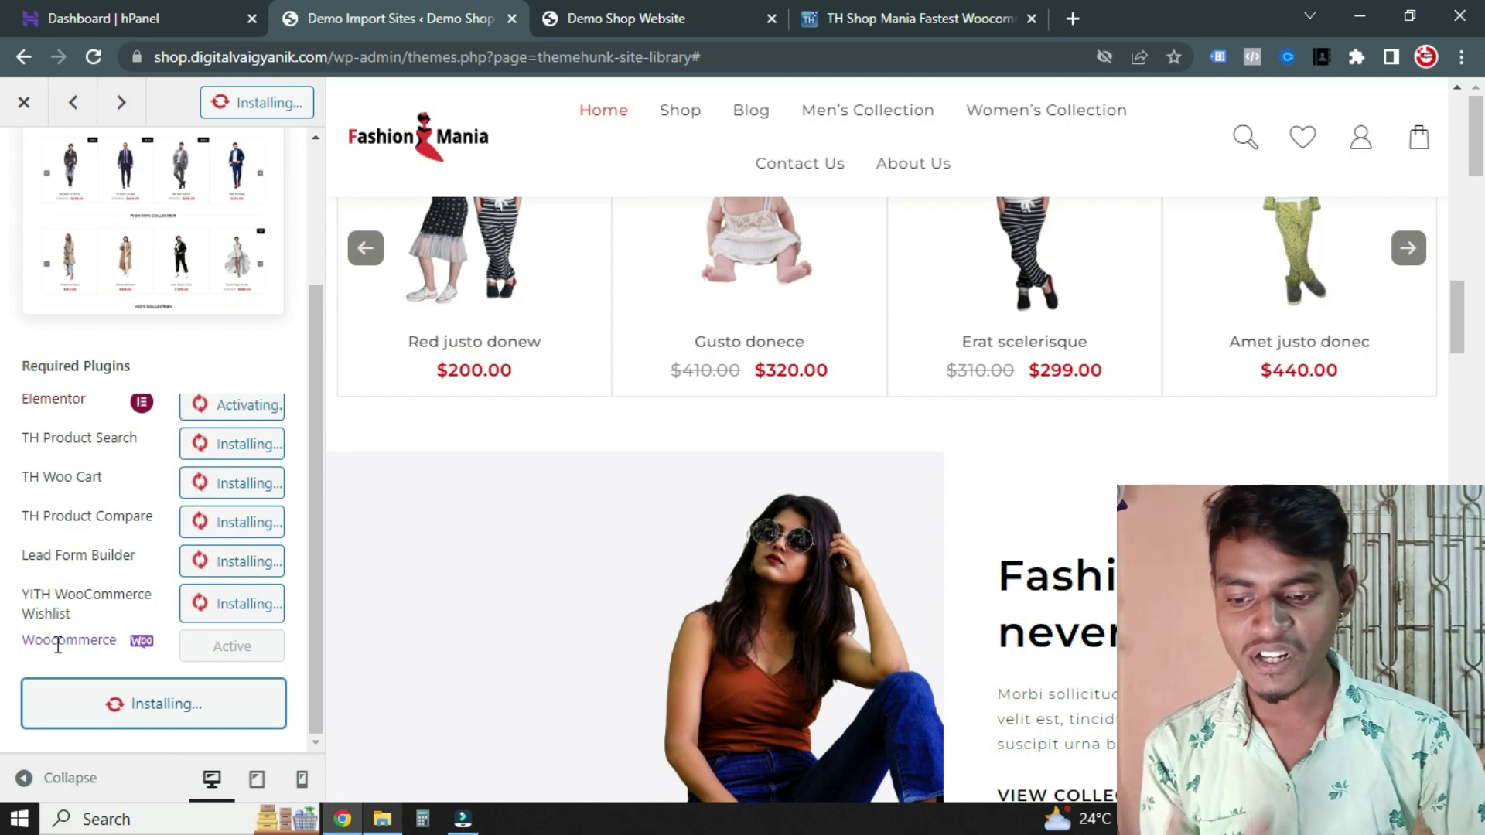
{"action": "scroll", "coordinate": [39, 621], "scroll_direction": "up", "scroll_amount": 3}
{"action": "scroll", "coordinate": [38, 621], "scroll_direction": "down", "scroll_amount": 3}
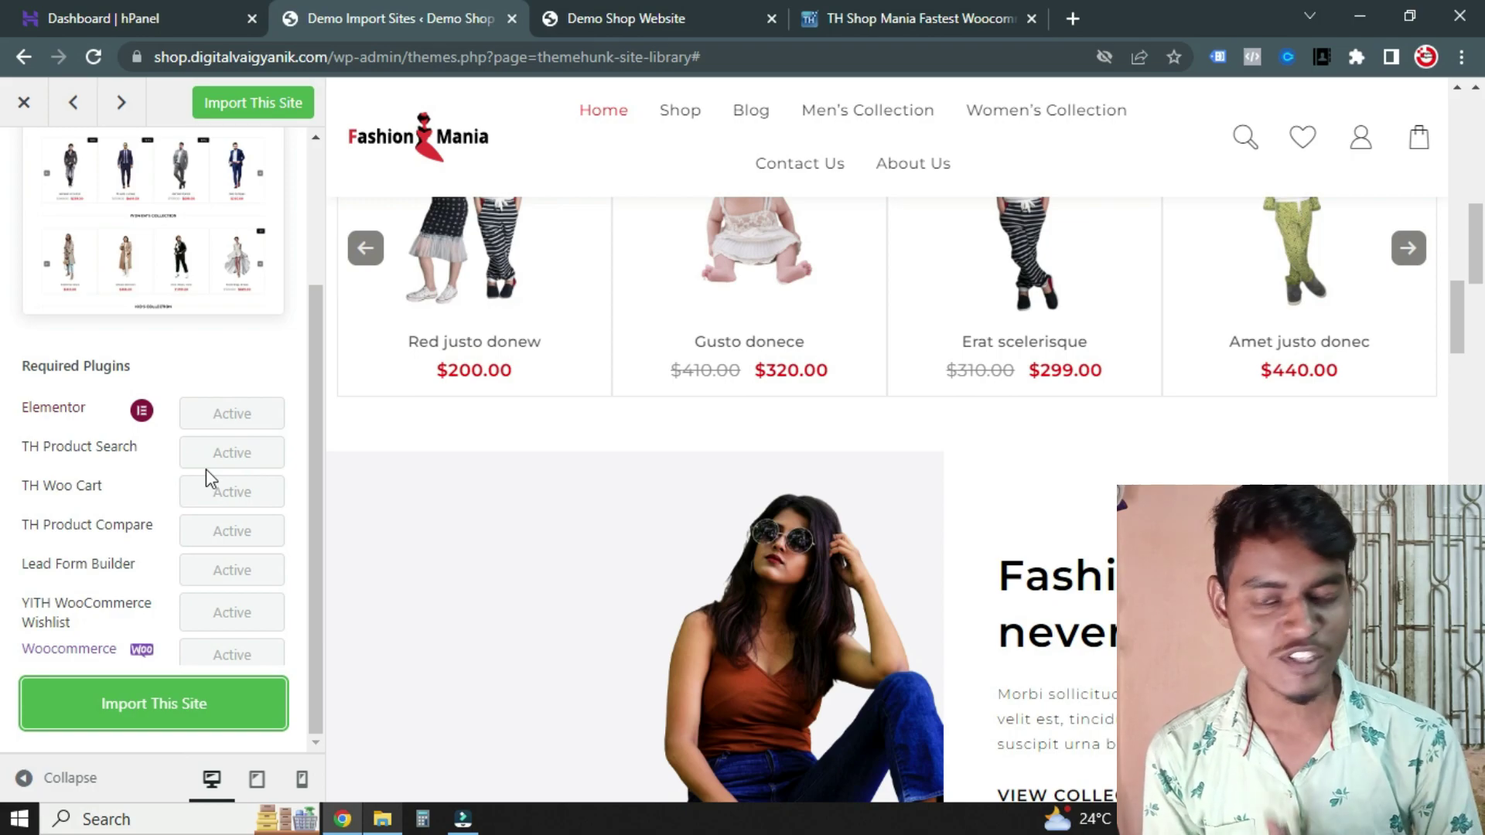
{"action": "scroll", "coordinate": [208, 495], "scroll_direction": "down", "scroll_amount": 3}
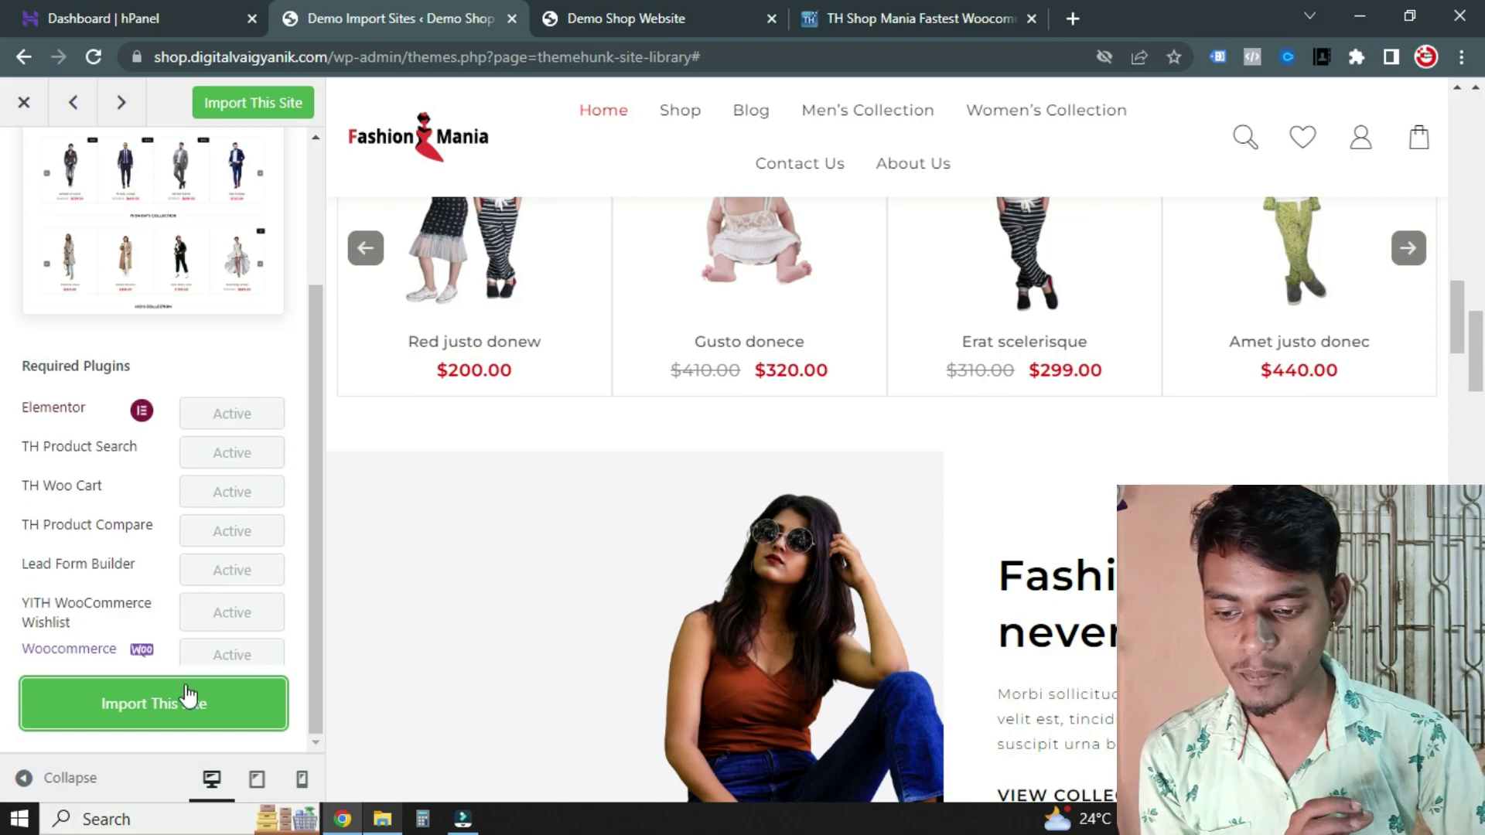
Check the current live site in its tab, then return to the demo import page
{"action": "left_click", "coordinate": [700, 6]}
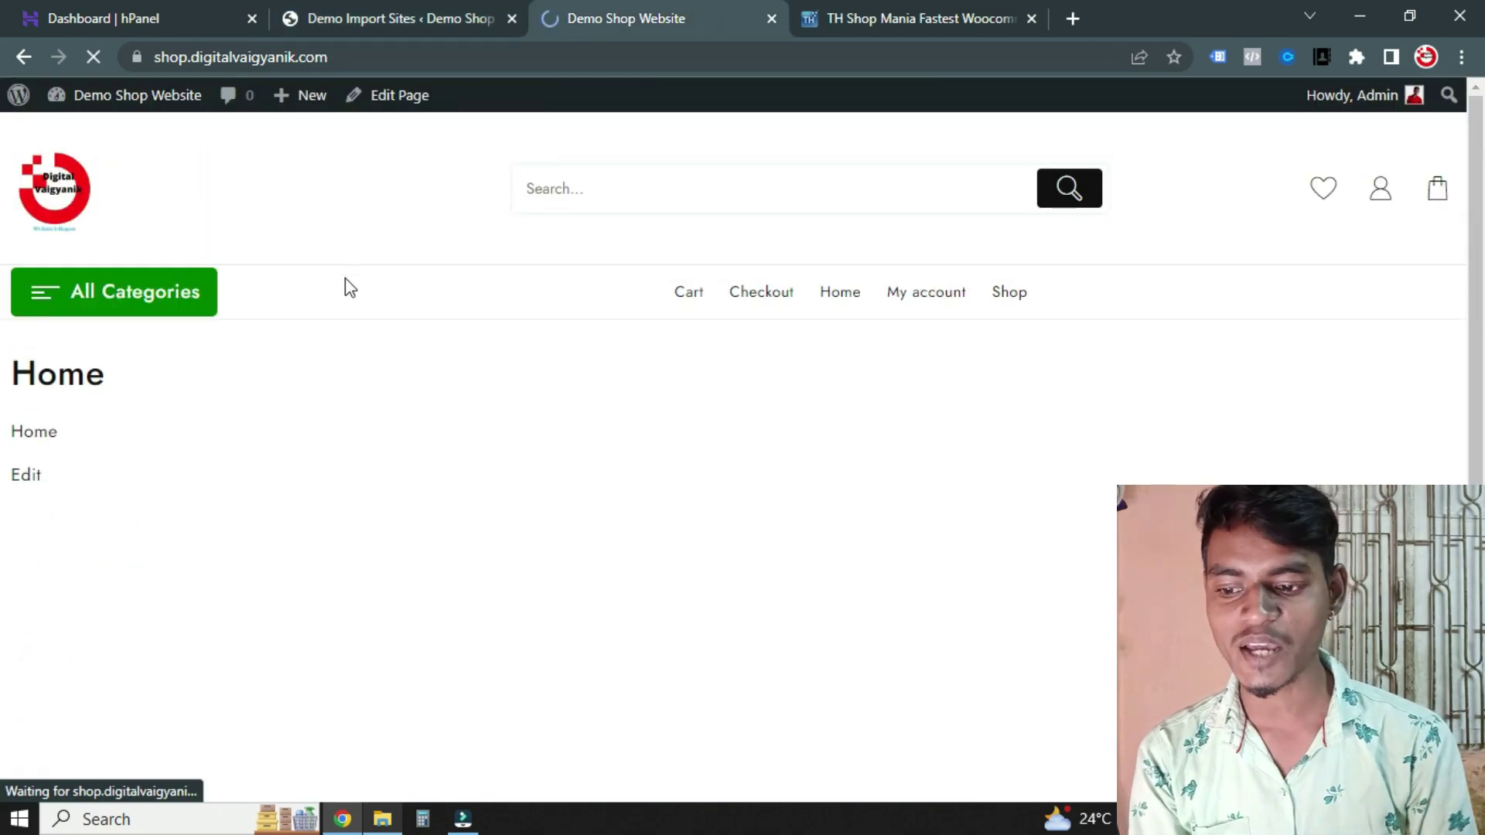
{"action": "scroll", "coordinate": [371, 379], "scroll_direction": "down", "scroll_amount": 5}
{"action": "scroll", "coordinate": [441, 387], "scroll_direction": "up", "scroll_amount": 5}
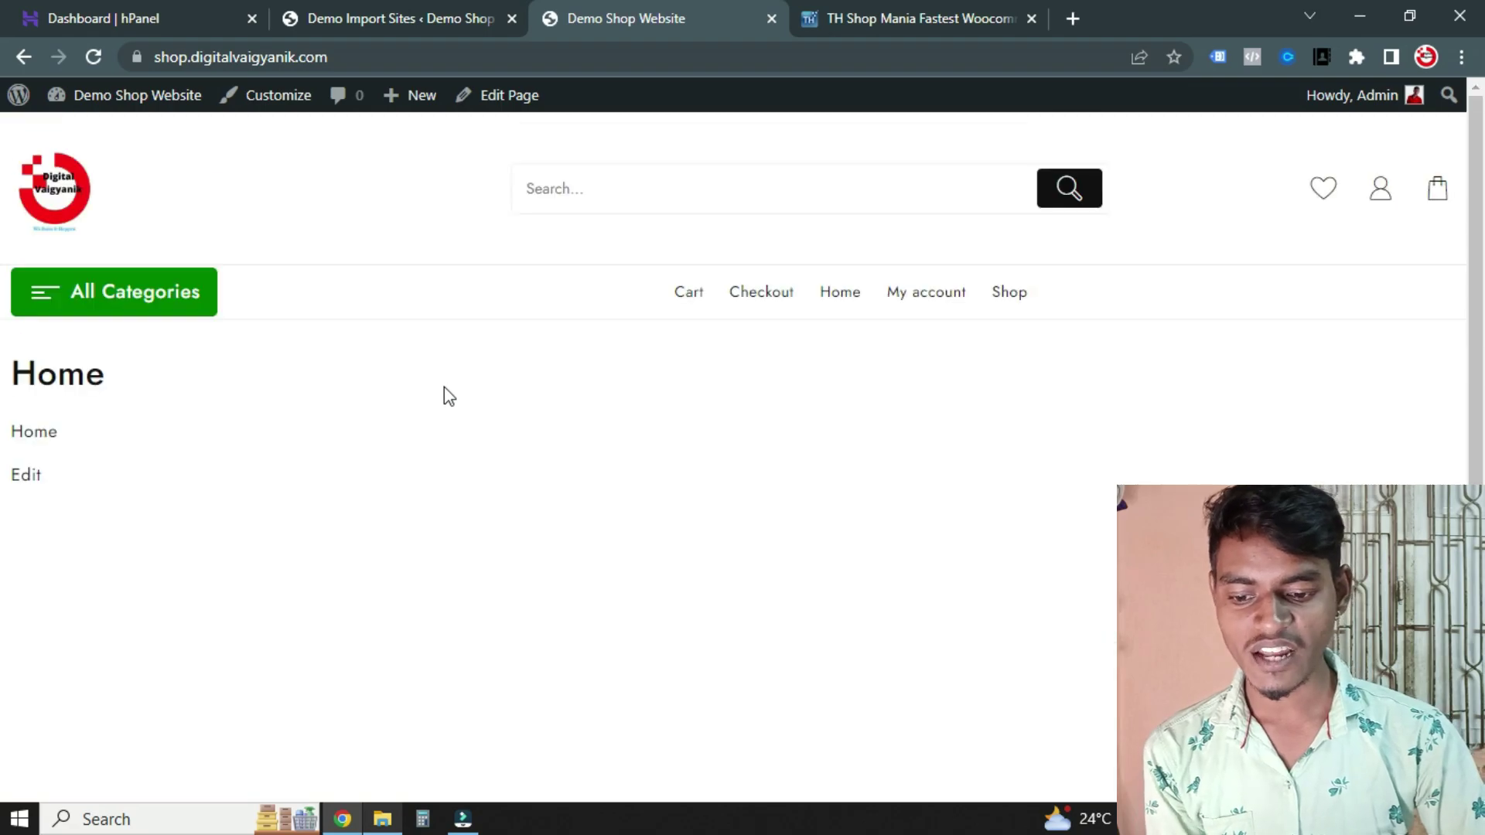
{"action": "scroll", "coordinate": [514, 494], "scroll_direction": "down", "scroll_amount": 5}
{"action": "scroll", "coordinate": [596, 431], "scroll_direction": "up", "scroll_amount": 5}
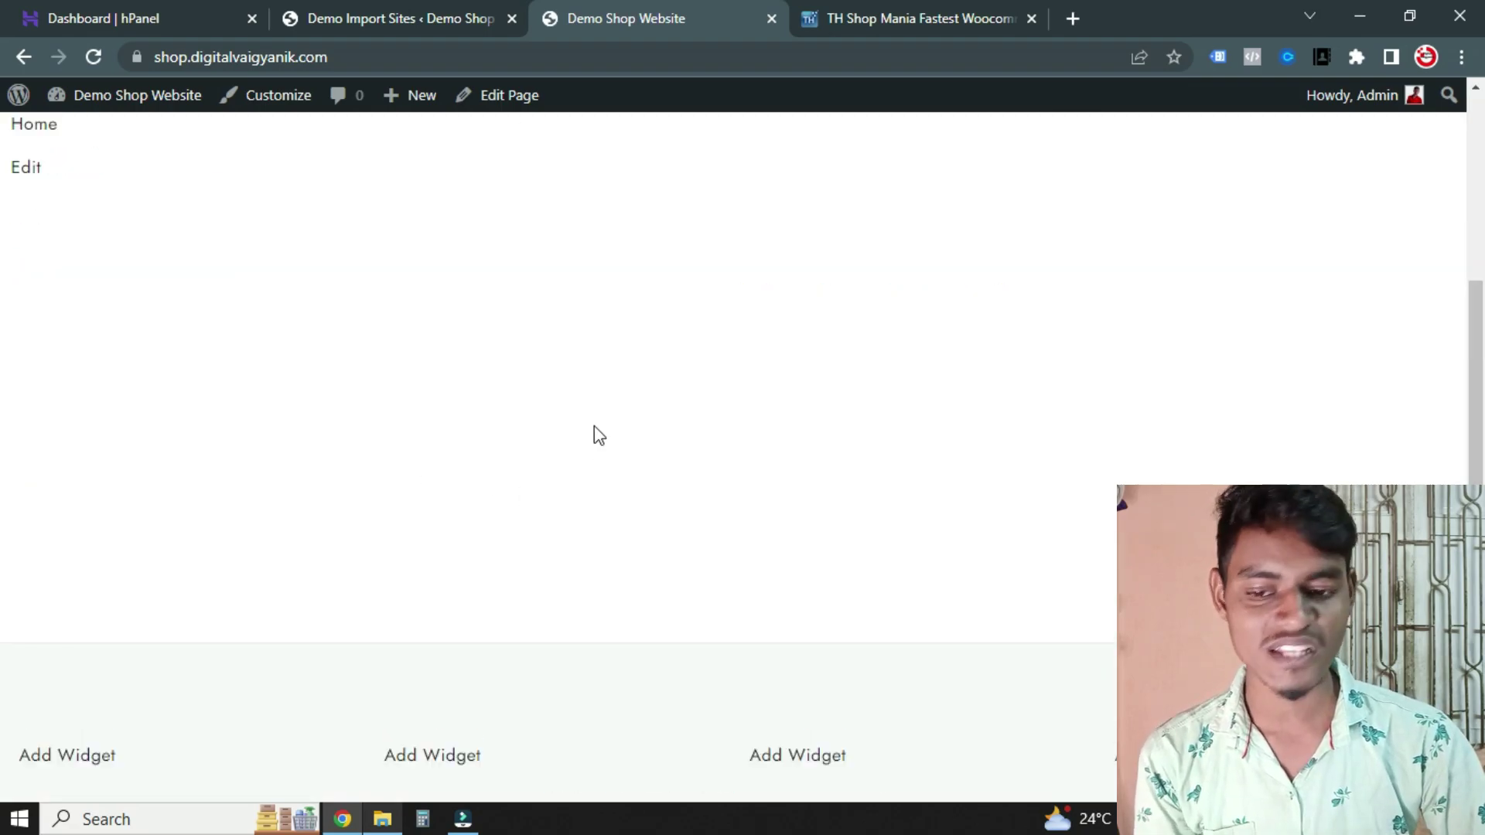
{"action": "left_click", "coordinate": [447, 11]}
{"action": "scroll", "coordinate": [242, 505], "scroll_direction": "down", "scroll_amount": 1}
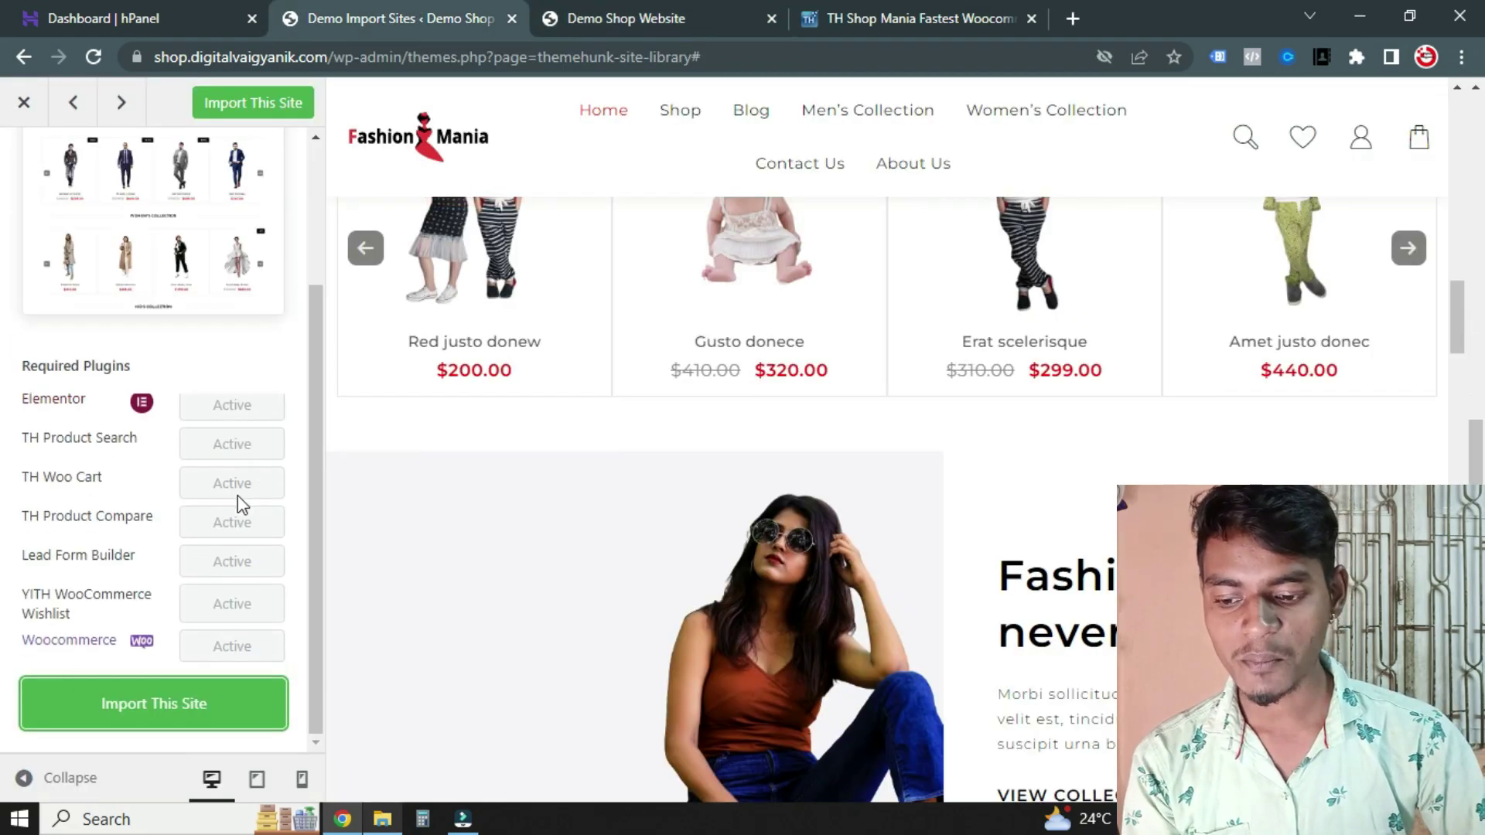
Start the Fashion Mania demo import and confirm the overwrite warning with OK
{"action": "left_click", "coordinate": [154, 716]}
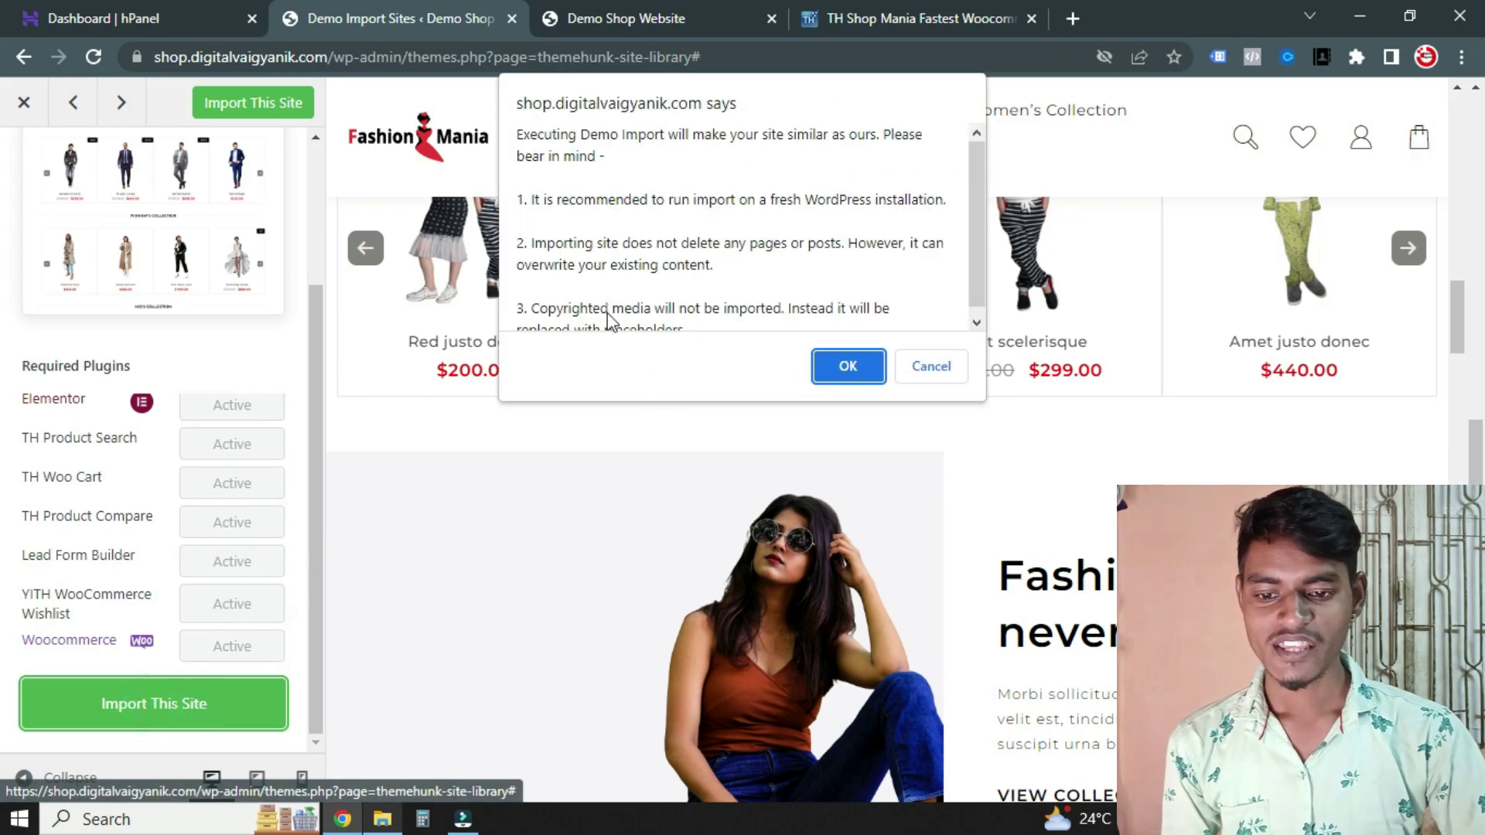
{"action": "scroll", "coordinate": [616, 294], "scroll_direction": "down", "scroll_amount": 1}
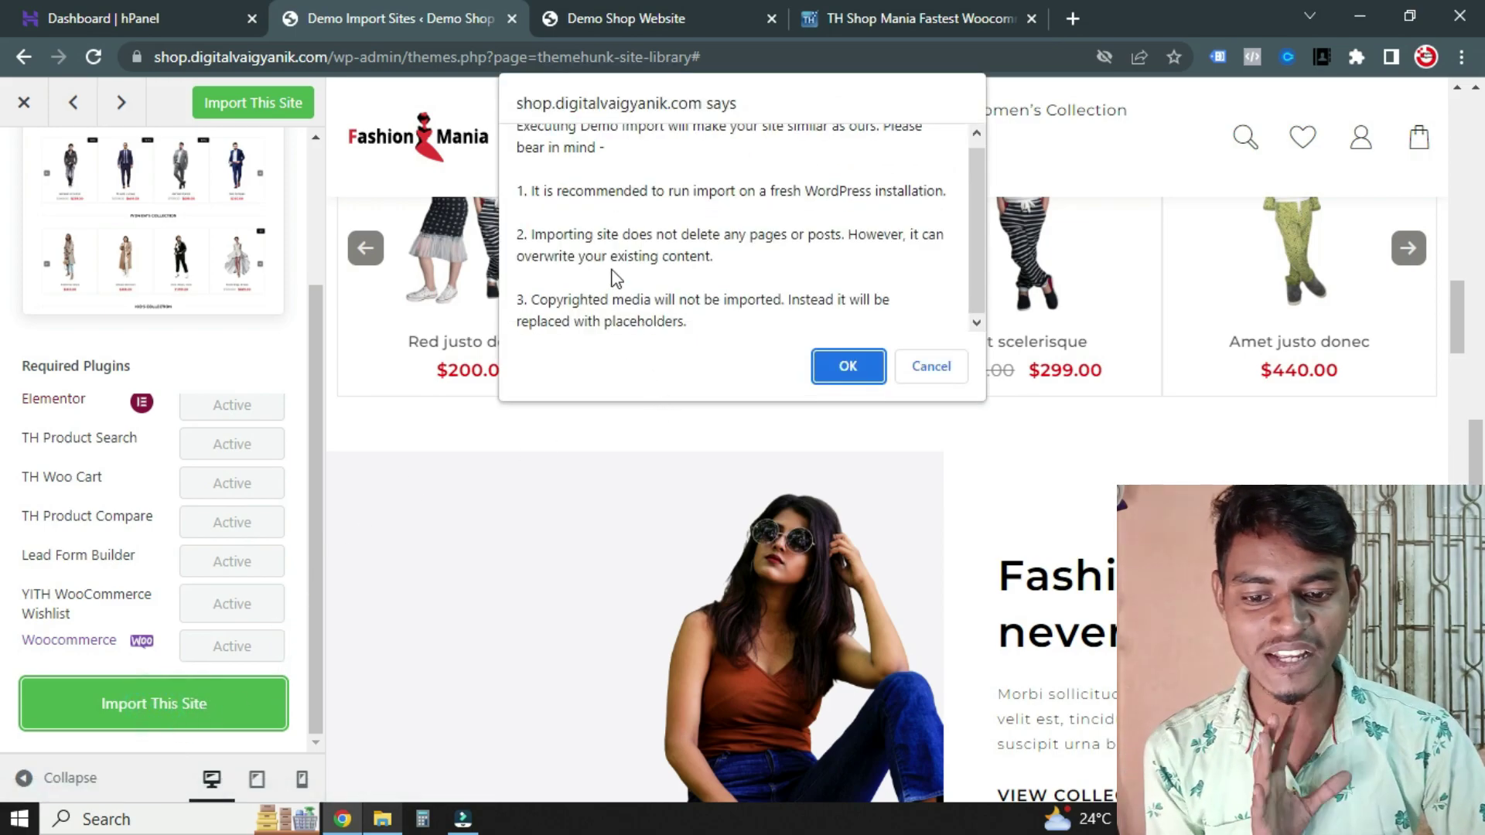
{"action": "left_click", "coordinate": [849, 365]}
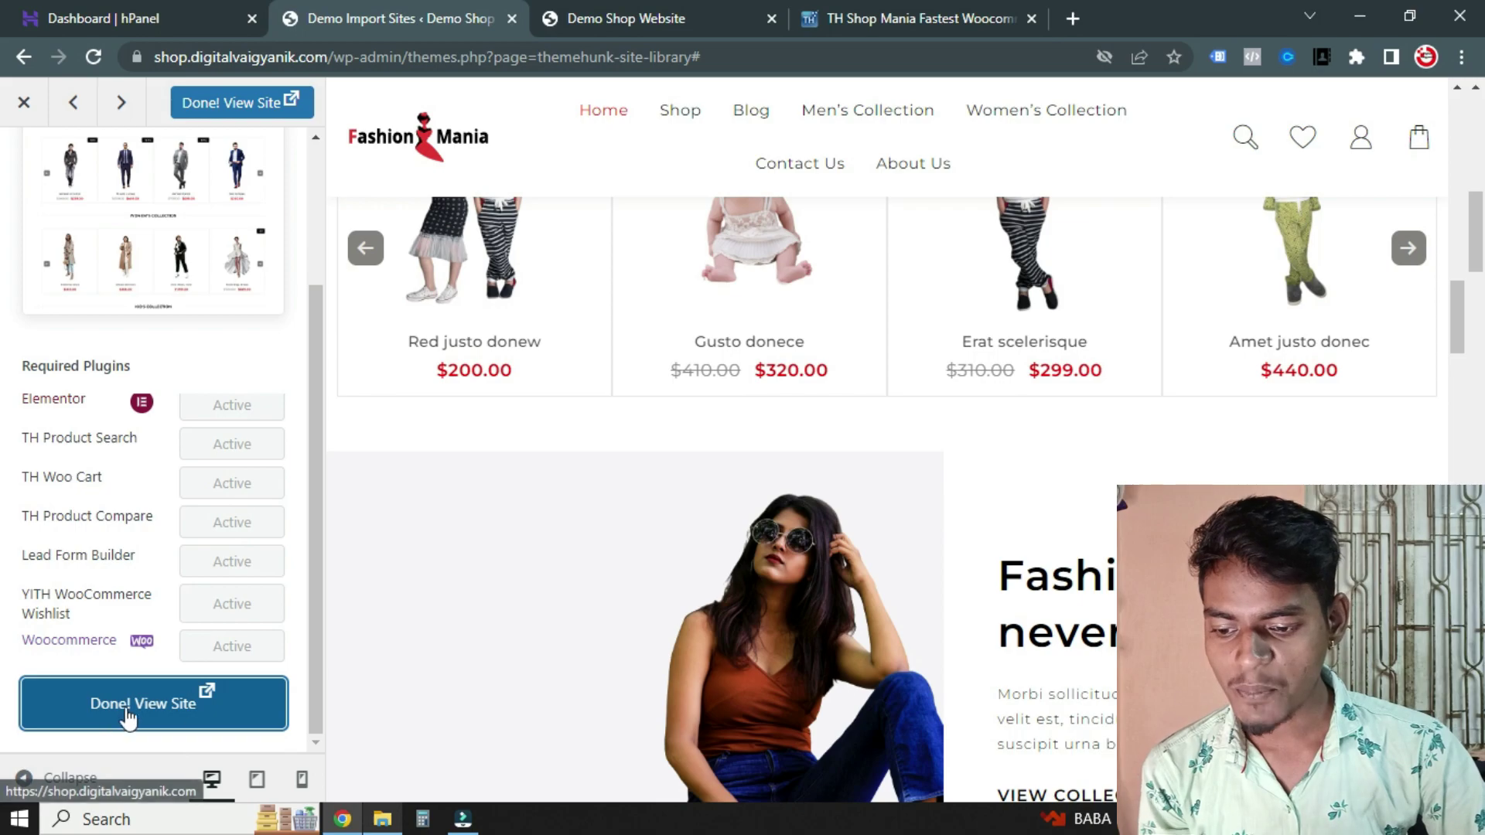
Glance at the live site tab before viewing, then go back to the demo import page
{"action": "left_click", "coordinate": [177, 709]}
{"action": "scroll", "coordinate": [557, 461], "scroll_direction": "down", "scroll_amount": 5}
{"action": "scroll", "coordinate": [611, 503], "scroll_direction": "up", "scroll_amount": 5}
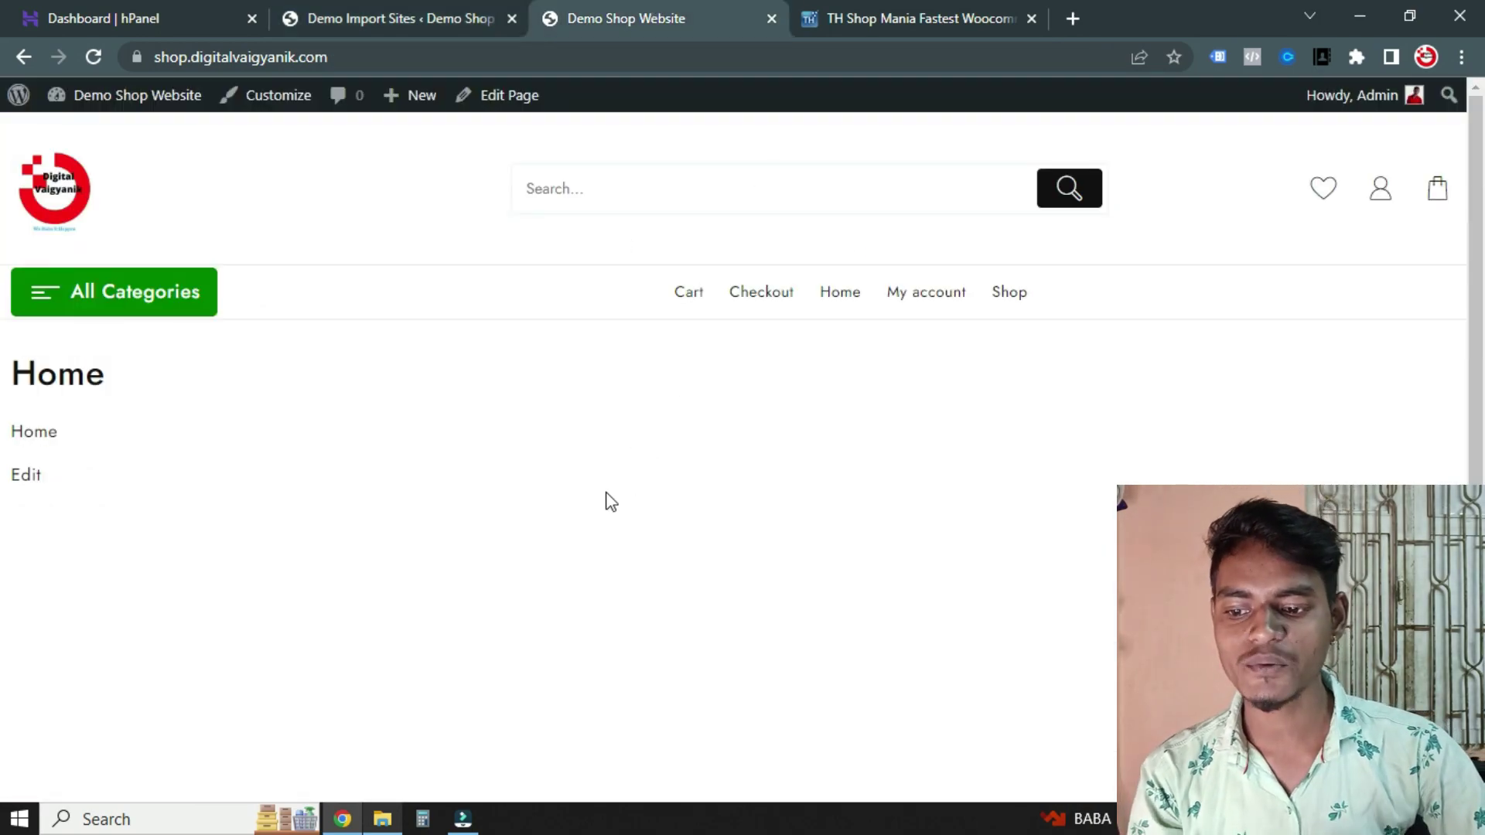
{"action": "scroll", "coordinate": [624, 511], "scroll_direction": "down", "scroll_amount": 5}
{"action": "scroll", "coordinate": [623, 560], "scroll_direction": "up", "scroll_amount": 5}
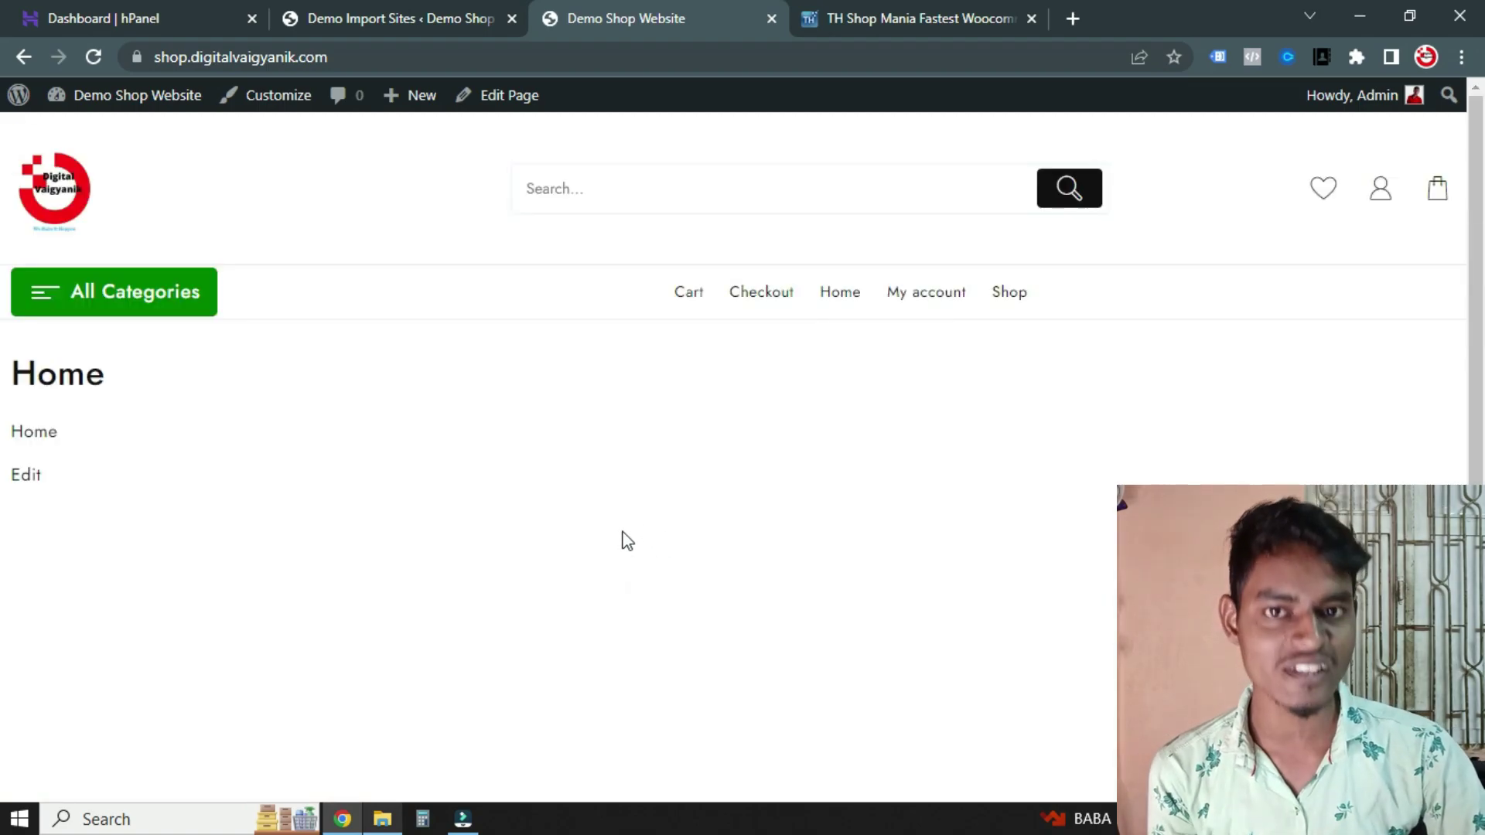
{"action": "scroll", "coordinate": [627, 542], "scroll_direction": "down", "scroll_amount": 5}
{"action": "left_click", "coordinate": [473, 4]}
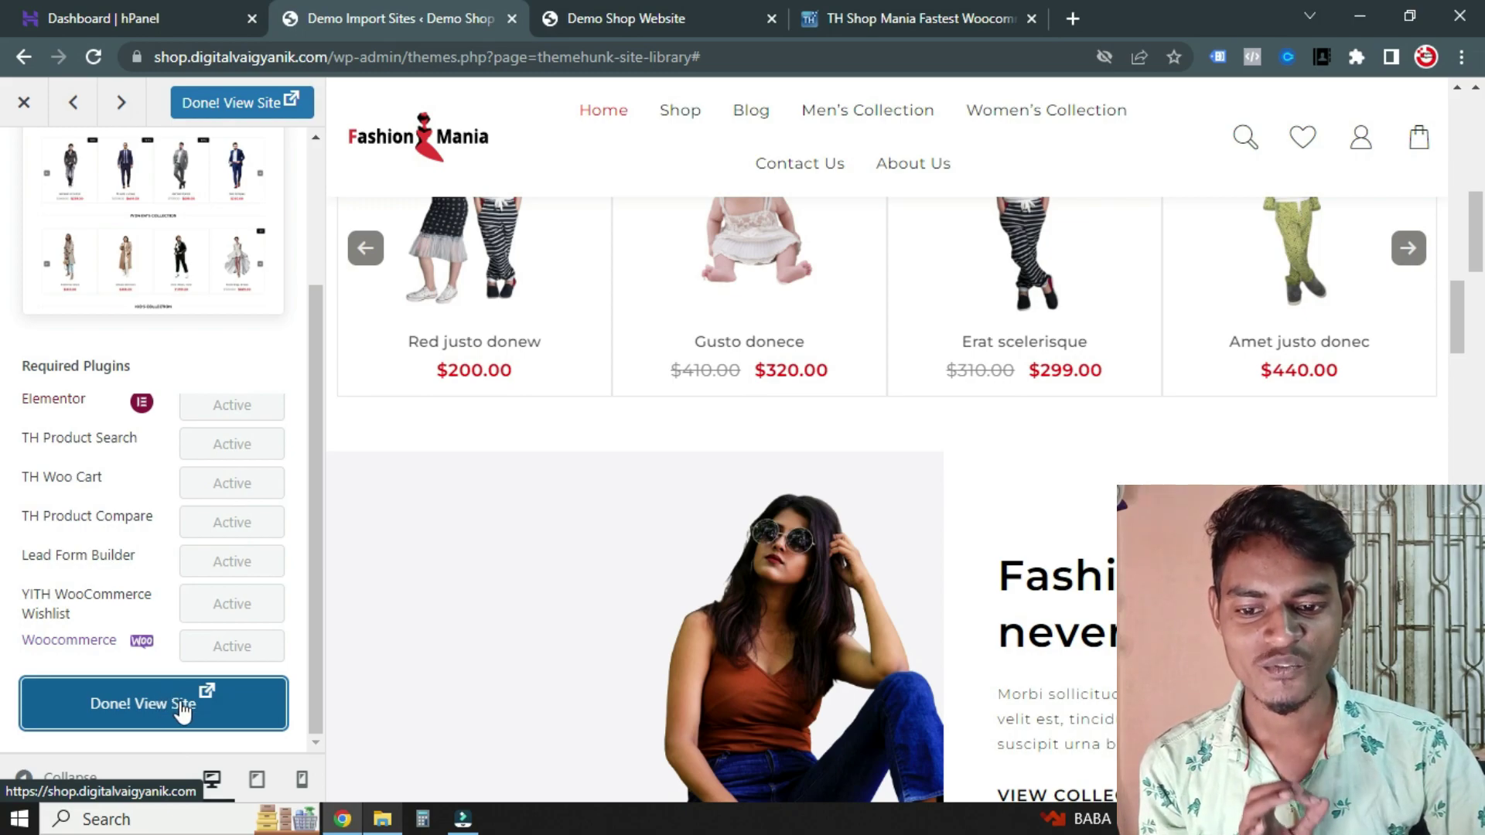
Open the freshly imported storefront in a new tab via Done! View Site and scroll its homepage
{"action": "left_click", "coordinate": [182, 709]}
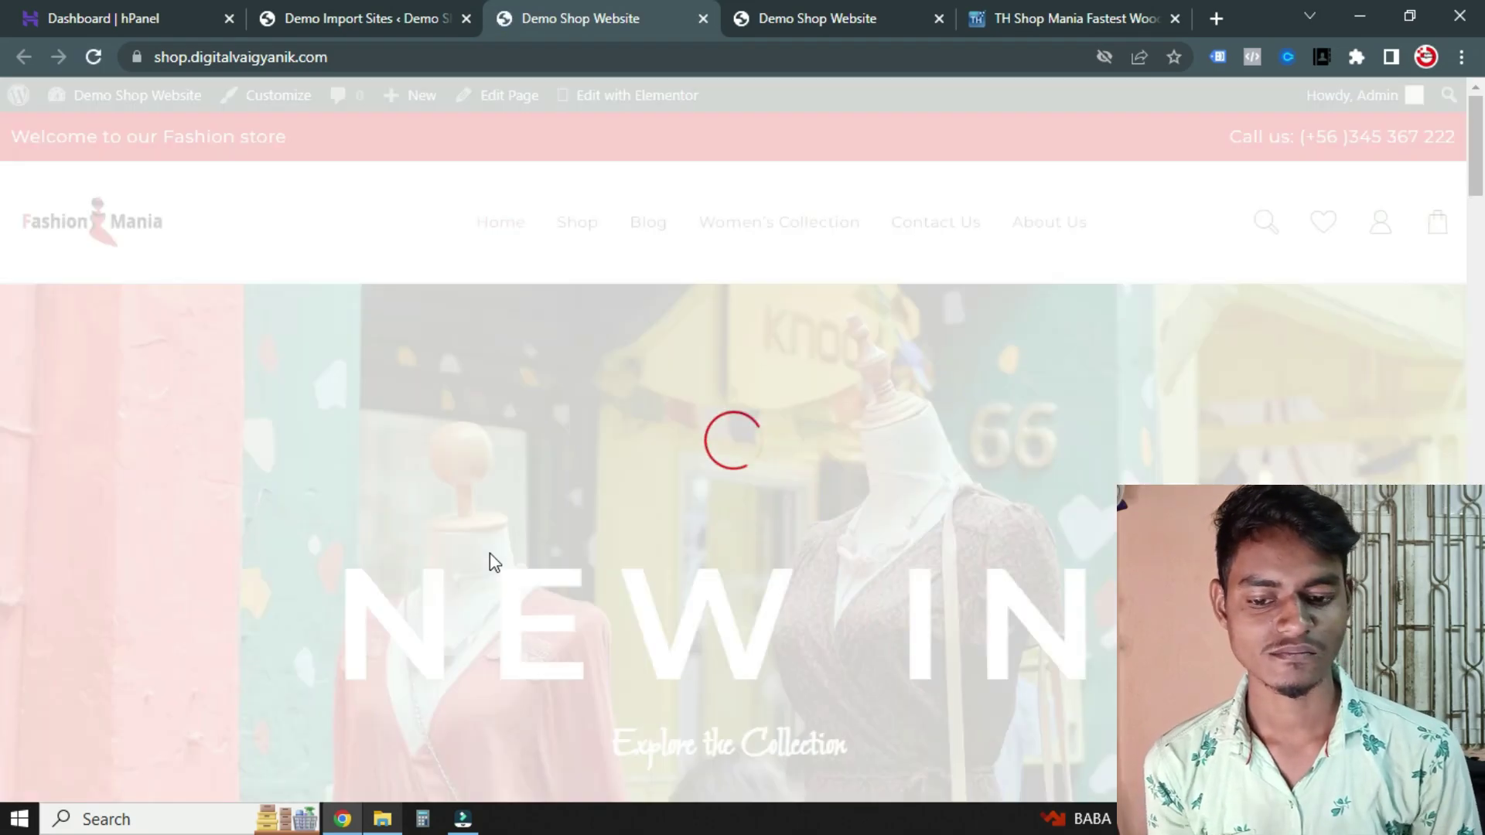
{"action": "scroll", "coordinate": [687, 526], "scroll_direction": "down", "scroll_amount": 20}
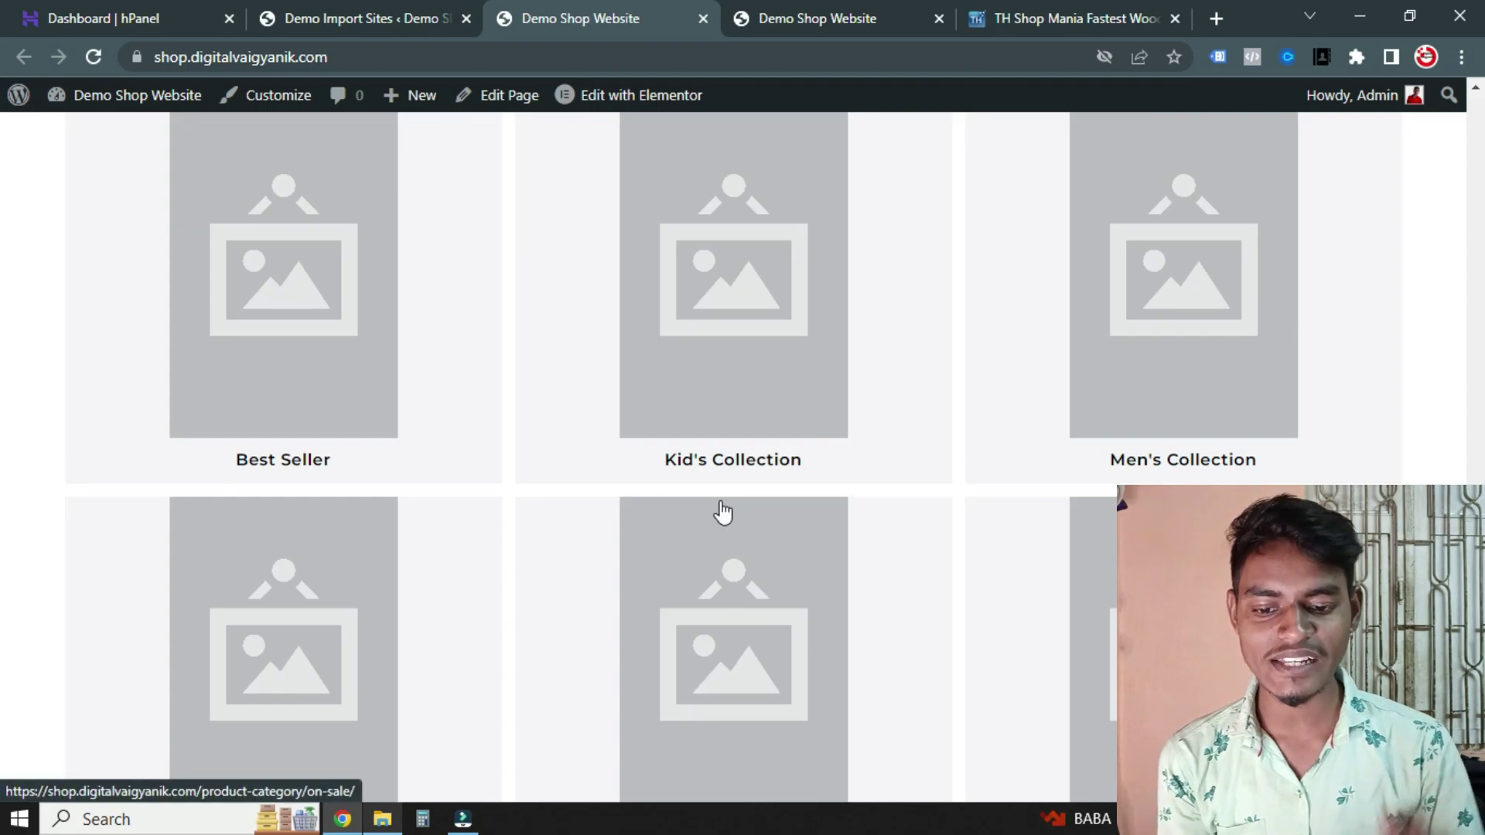
{"action": "scroll", "coordinate": [617, 587], "scroll_direction": "down", "scroll_amount": 10}
{"action": "scroll", "coordinate": [657, 464], "scroll_direction": "up", "scroll_amount": 5}
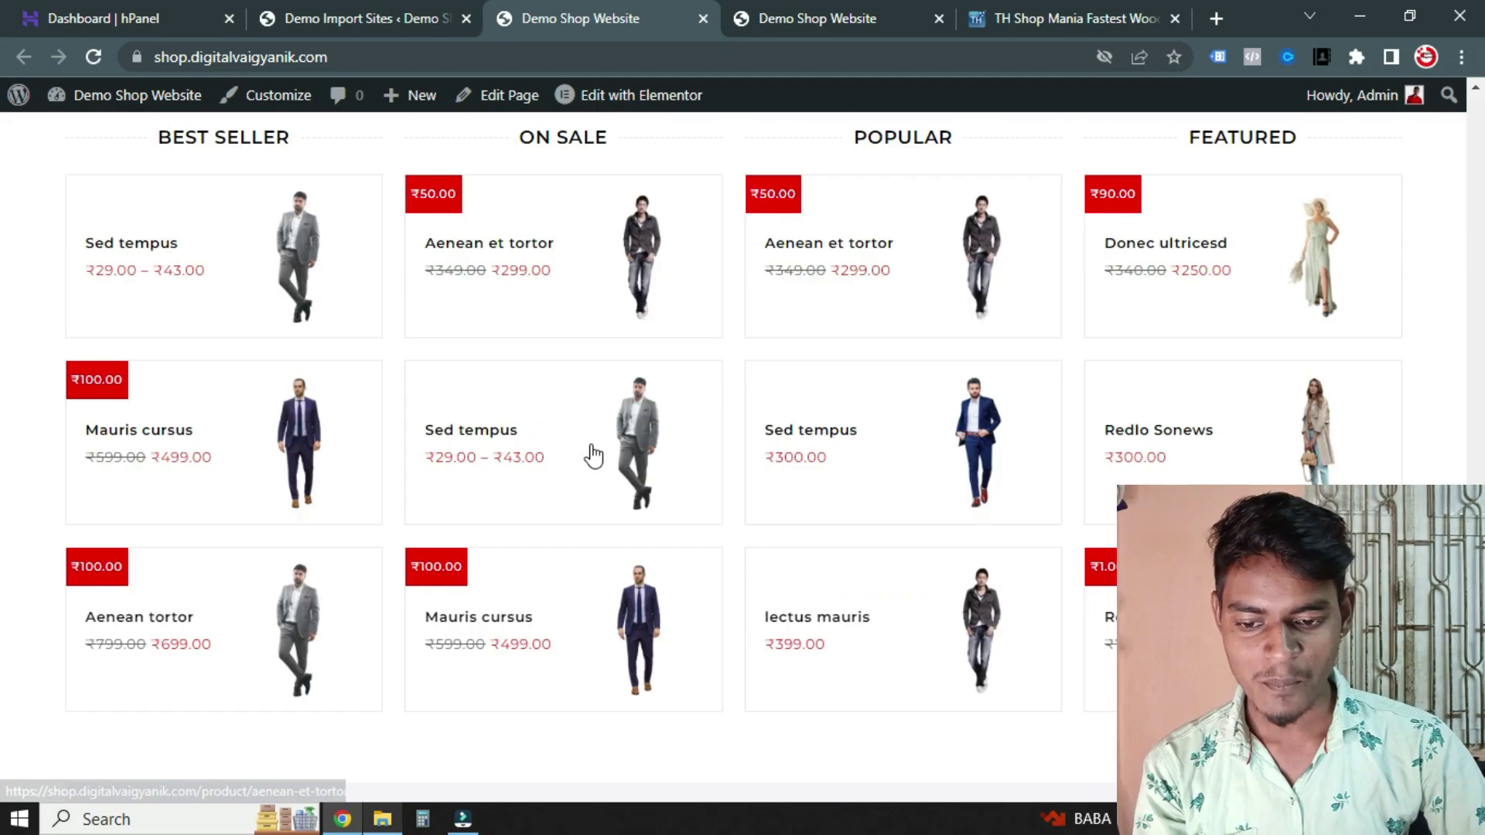
{"action": "scroll", "coordinate": [686, 474], "scroll_direction": "up", "scroll_amount": 10}
{"action": "scroll", "coordinate": [713, 488], "scroll_direction": "down", "scroll_amount": 6}
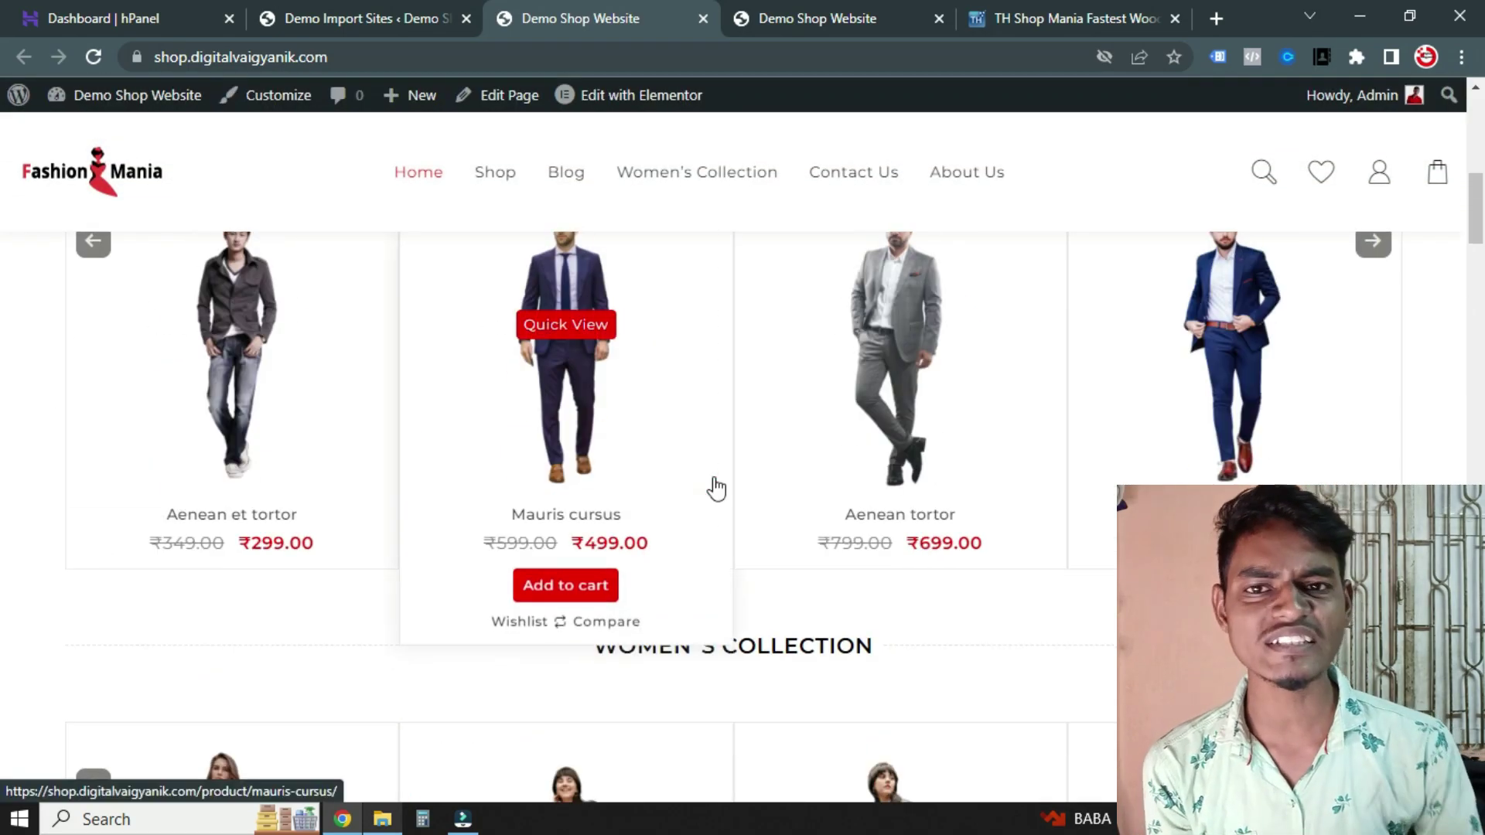
Preview the Mauris cursus product in quick view
{"action": "left_click", "coordinate": [715, 488]}
{"action": "scroll", "coordinate": [696, 473], "scroll_direction": "down", "scroll_amount": 5}
{"action": "scroll", "coordinate": [696, 474], "scroll_direction": "up", "scroll_amount": 6}
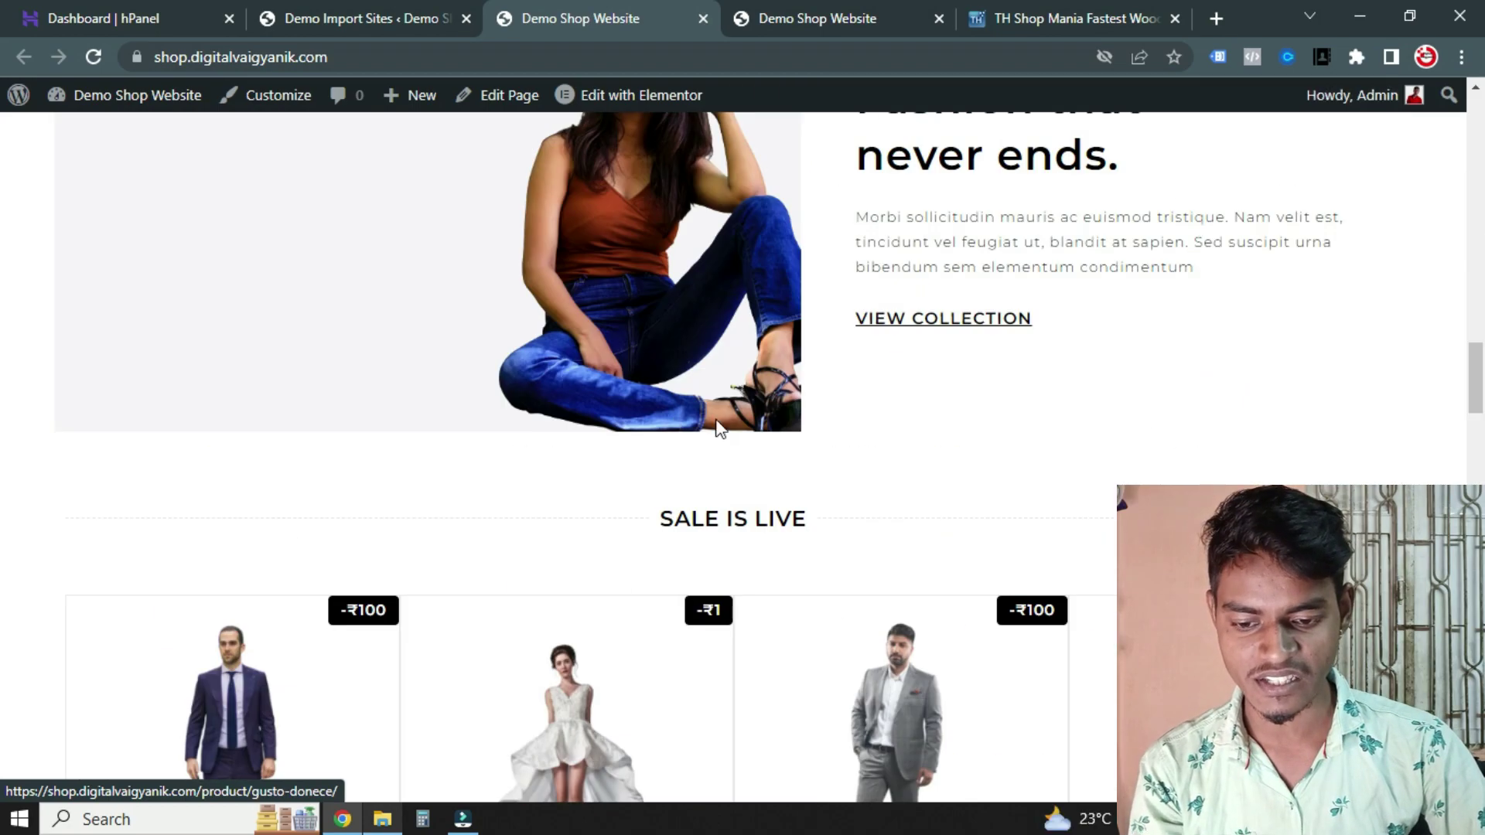
{"action": "scroll", "coordinate": [717, 511], "scroll_direction": "down", "scroll_amount": 8}
{"action": "scroll", "coordinate": [716, 536], "scroll_direction": "down", "scroll_amount": 4}
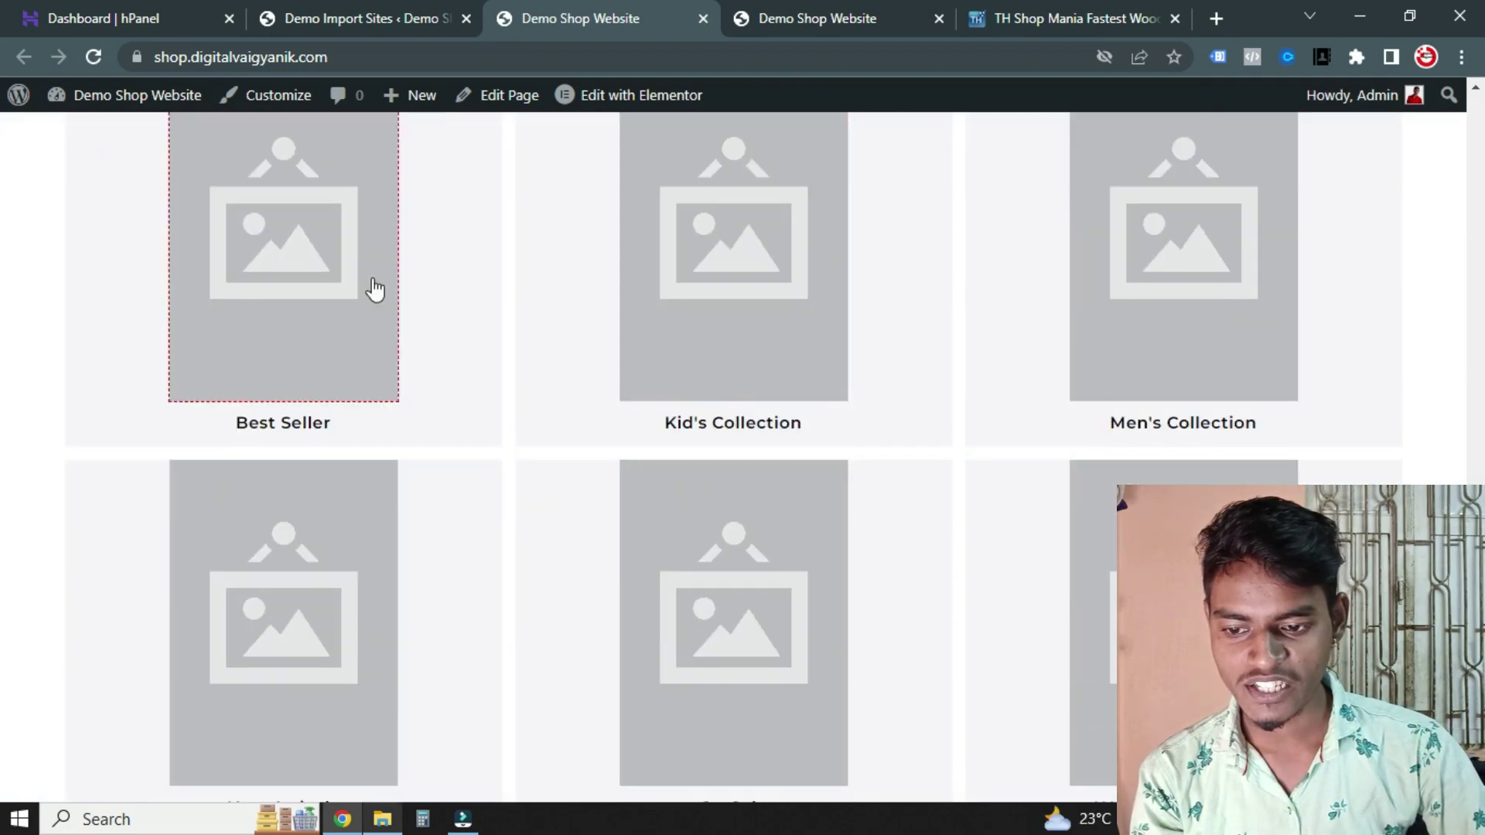
{"action": "scroll", "coordinate": [400, 346], "scroll_direction": "up", "scroll_amount": 3}
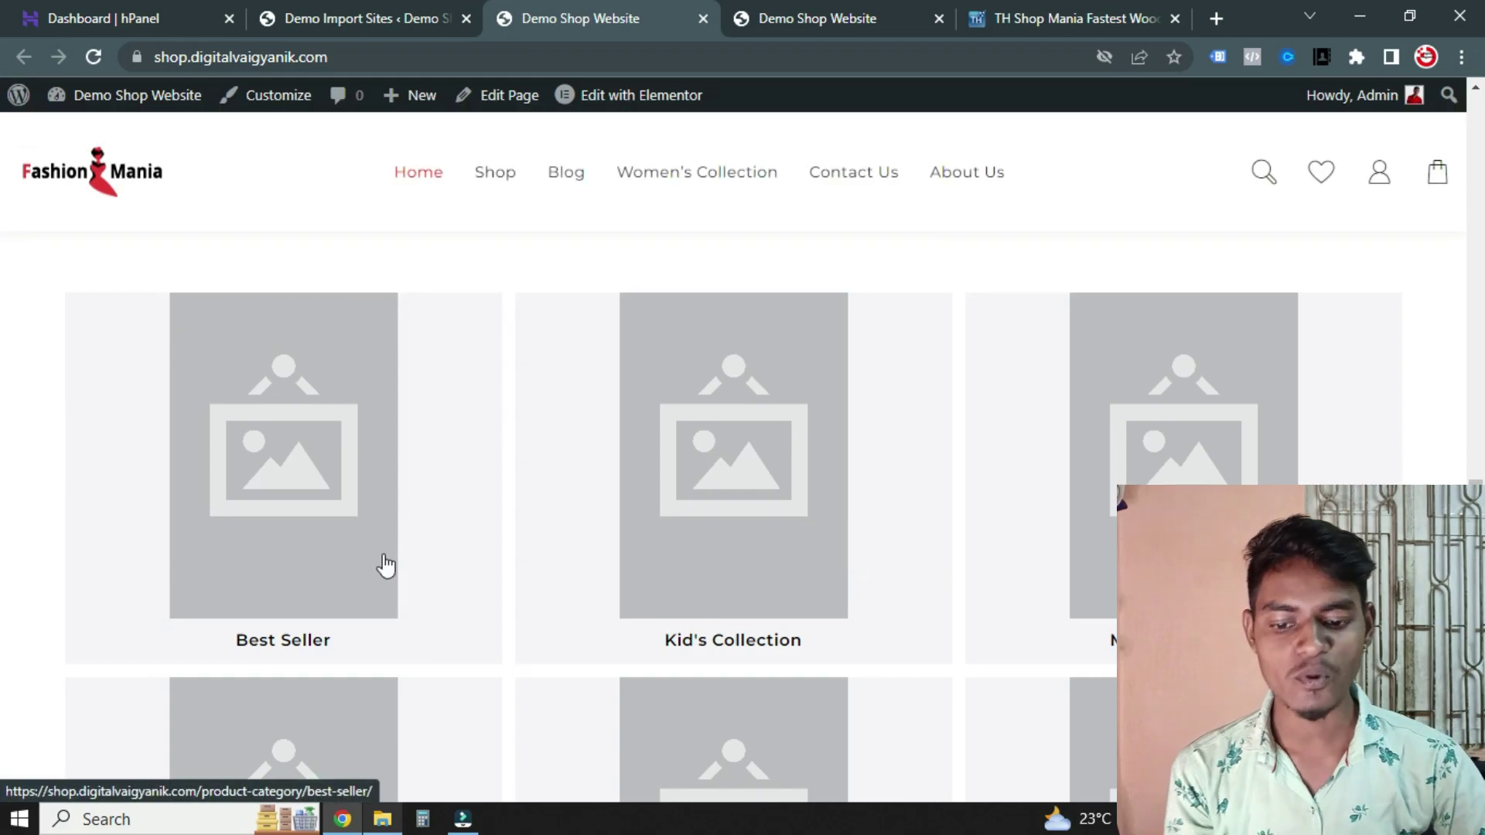
Browse further homepage products, quick-view Erat scelerisque, and close the preview
{"action": "mouse_move", "coordinate": [384, 565]}
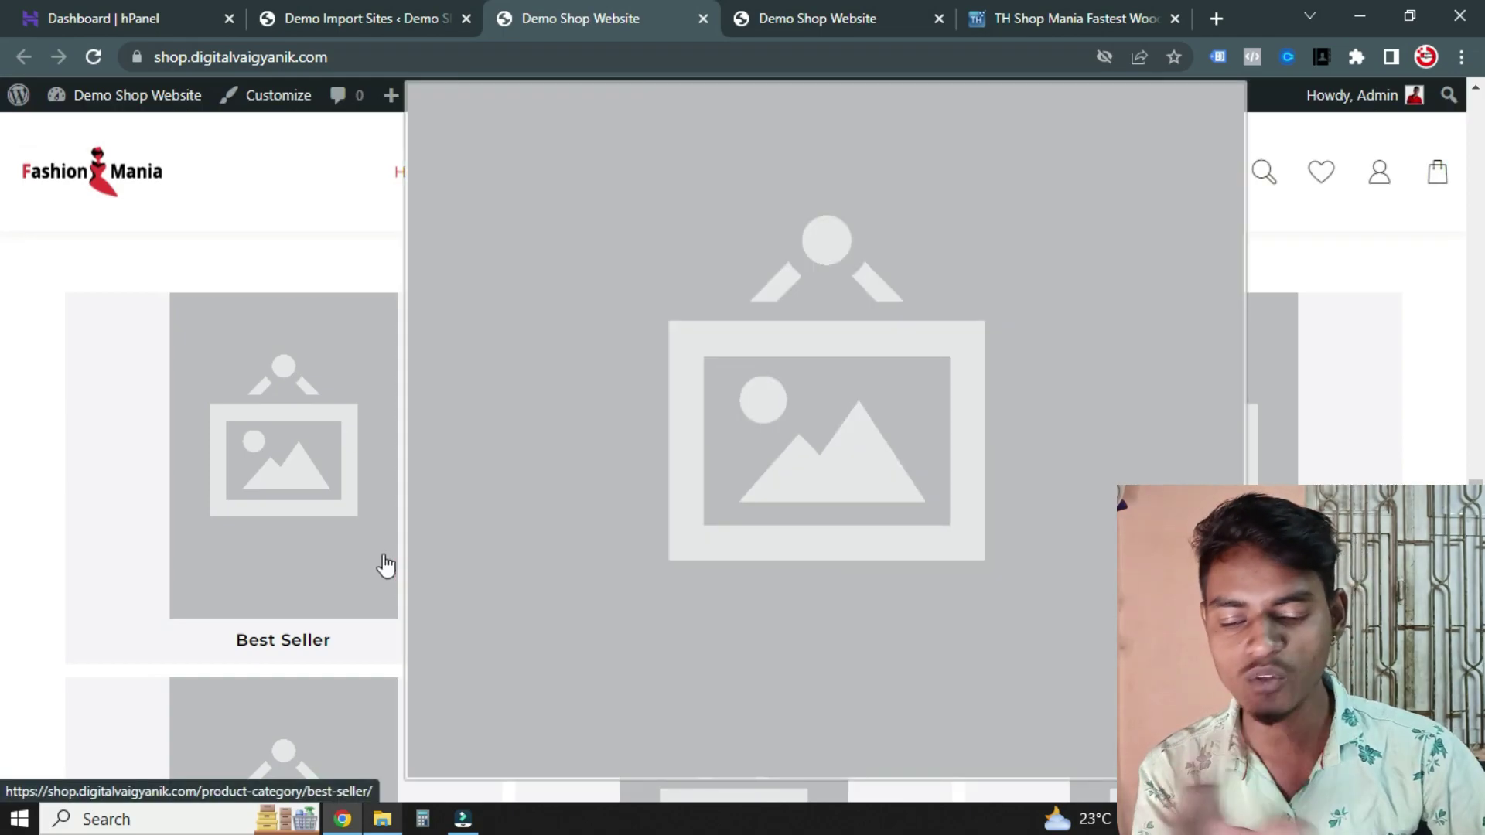
{"action": "scroll", "coordinate": [166, 447], "scroll_direction": "down", "scroll_amount": 5}
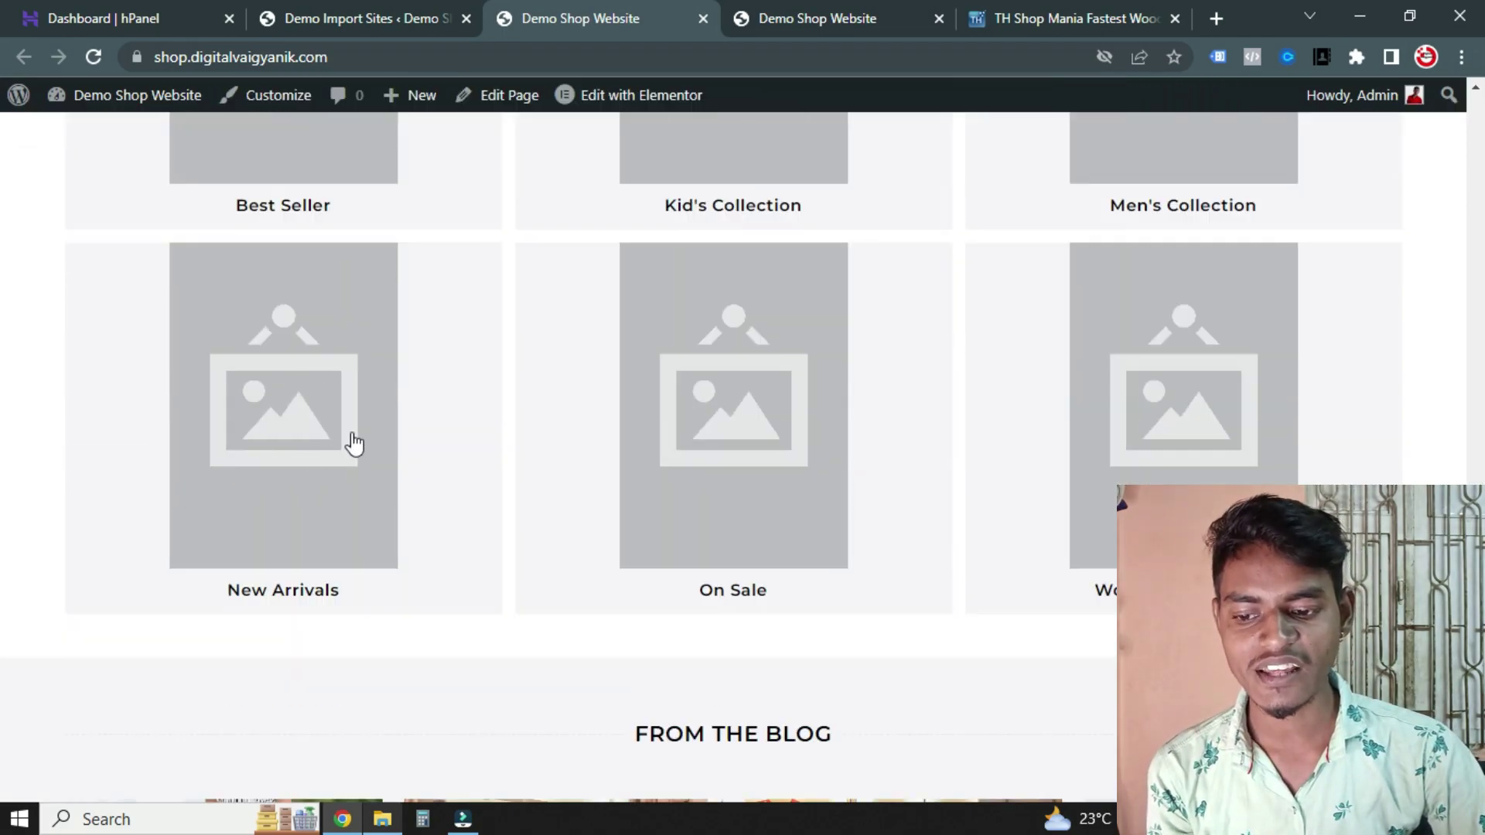
{"action": "scroll", "coordinate": [719, 456], "scroll_direction": "down", "scroll_amount": 12}
{"action": "scroll", "coordinate": [708, 448], "scroll_direction": "down", "scroll_amount": 3}
{"action": "scroll", "coordinate": [750, 416], "scroll_direction": "up", "scroll_amount": 10}
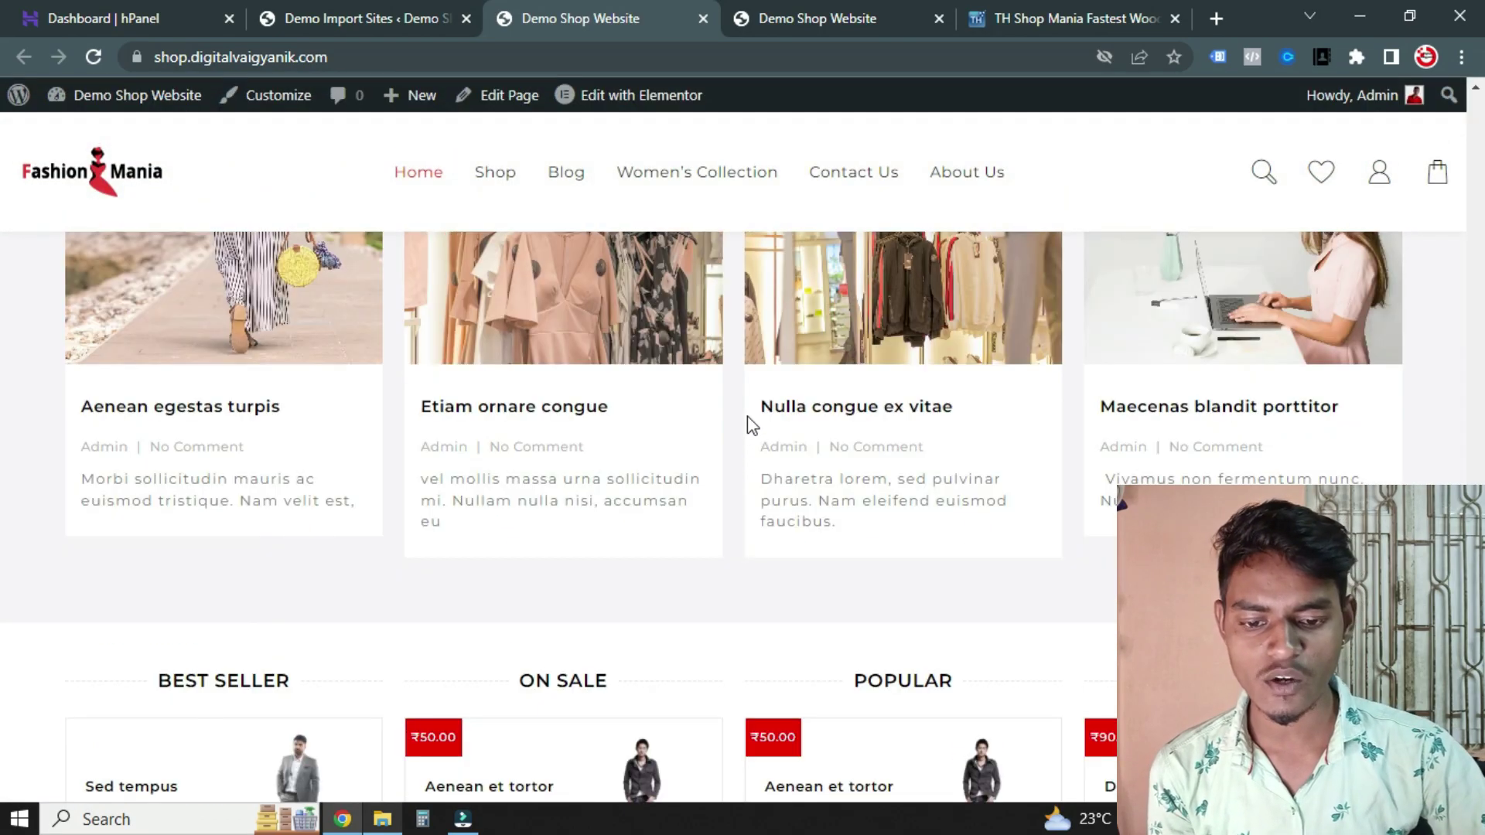
{"action": "scroll", "coordinate": [749, 421], "scroll_direction": "up", "scroll_amount": 10}
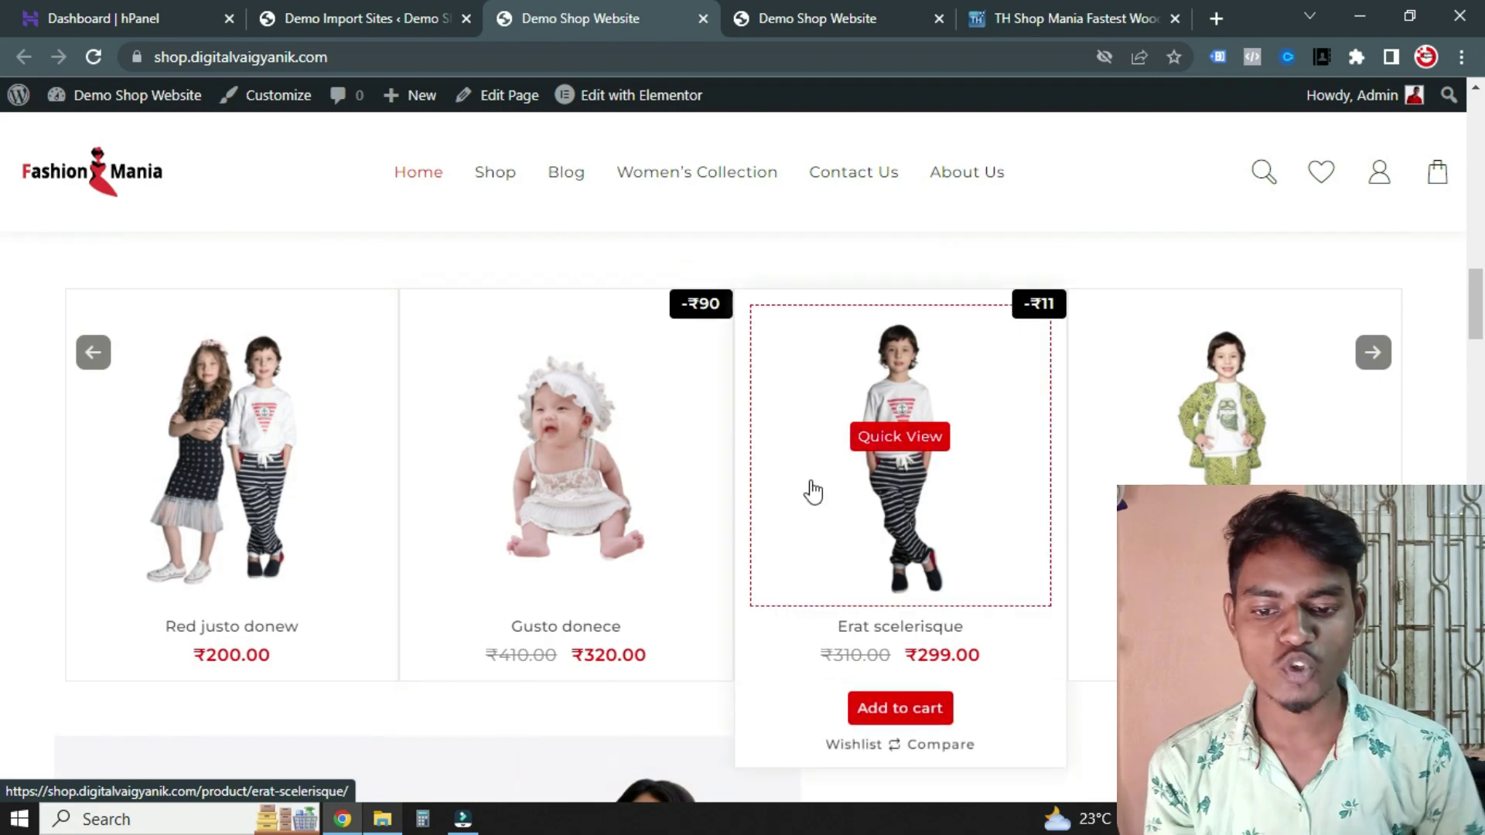
{"action": "left_click", "coordinate": [813, 491]}
{"action": "left_click", "coordinate": [816, 490]}
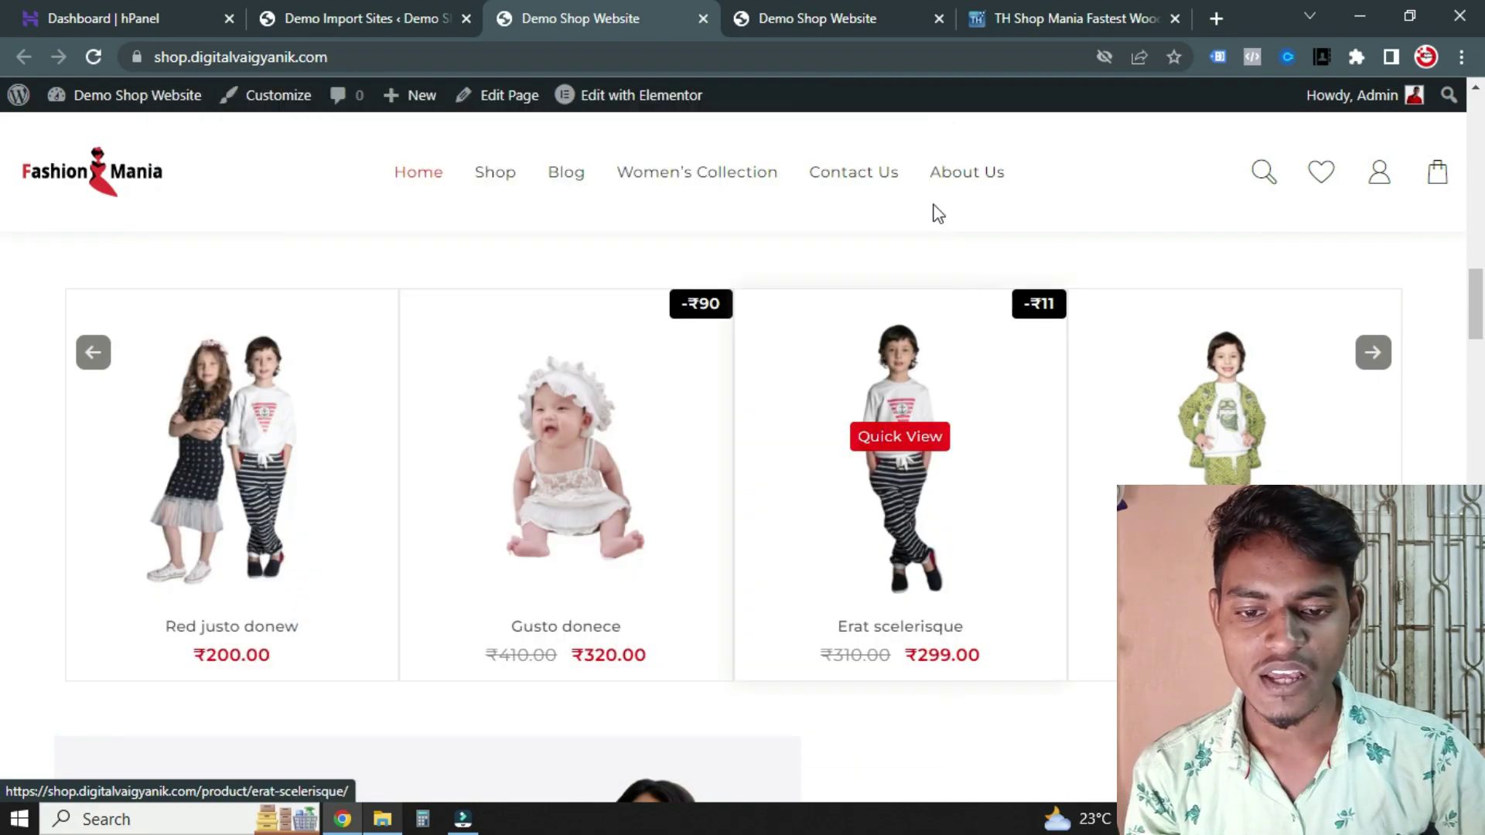
{"action": "scroll", "coordinate": [938, 216], "scroll_direction": "down", "scroll_amount": 5}
Compare with the other storefront tab, then return to the demo import page
{"action": "left_click", "coordinate": [877, 12]}
{"action": "scroll", "coordinate": [619, 383], "scroll_direction": "down", "scroll_amount": 5}
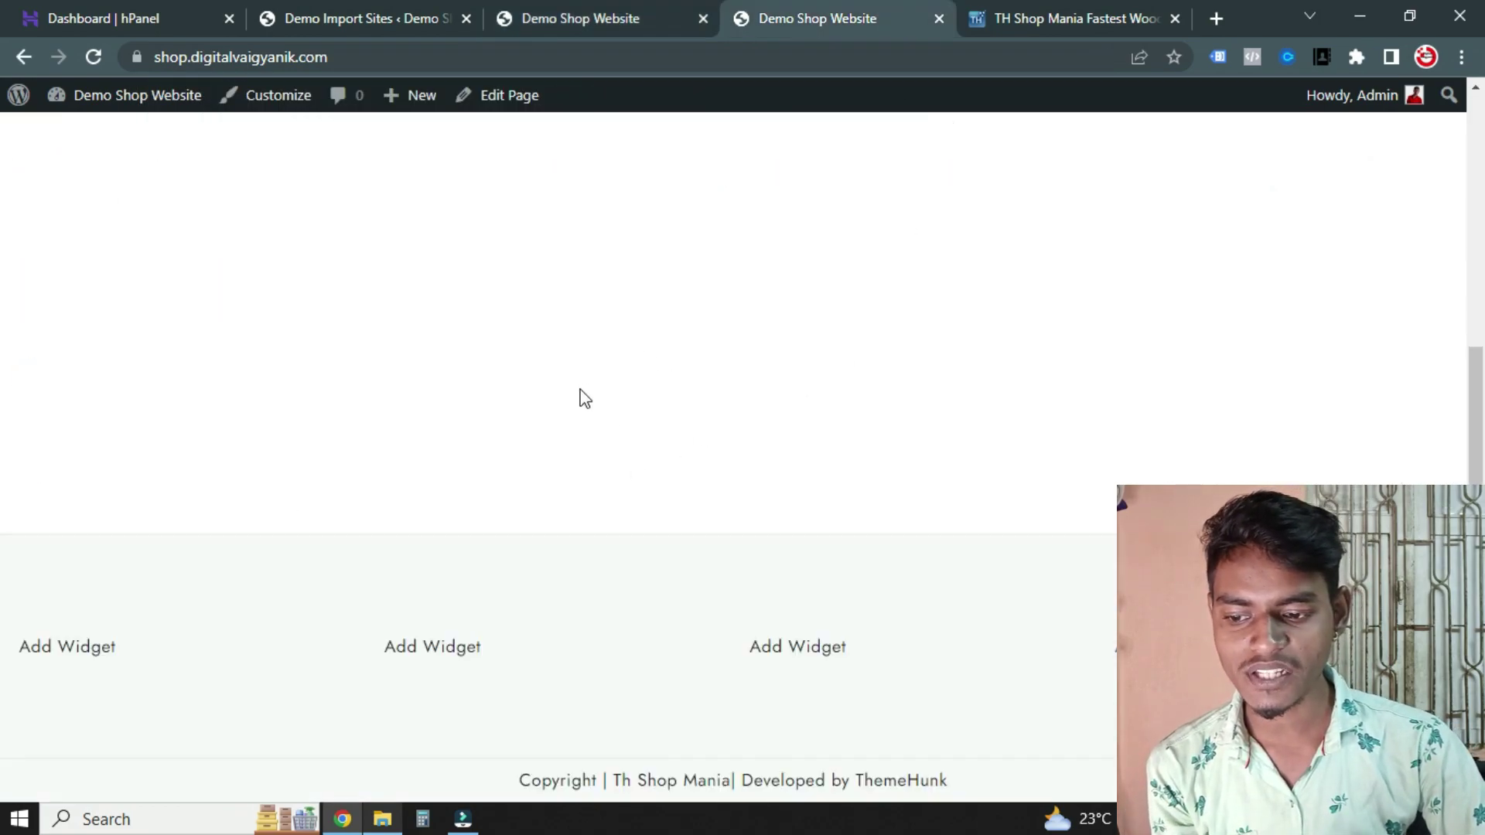
{"action": "scroll", "coordinate": [611, 400], "scroll_direction": "up", "scroll_amount": 10}
{"action": "left_click", "coordinate": [579, 12]}
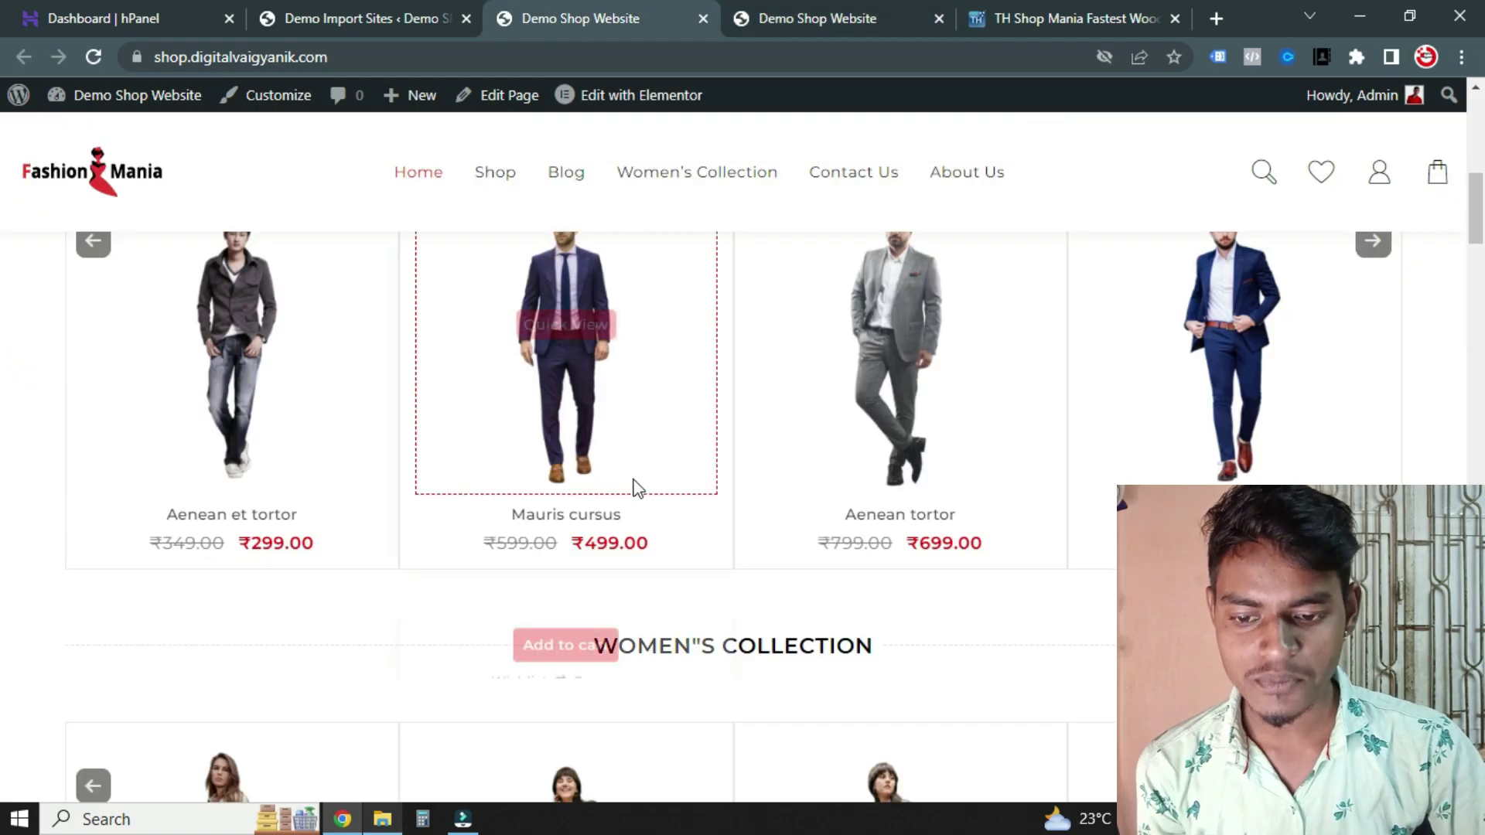
{"action": "scroll", "coordinate": [645, 438], "scroll_direction": "up", "scroll_amount": 10}
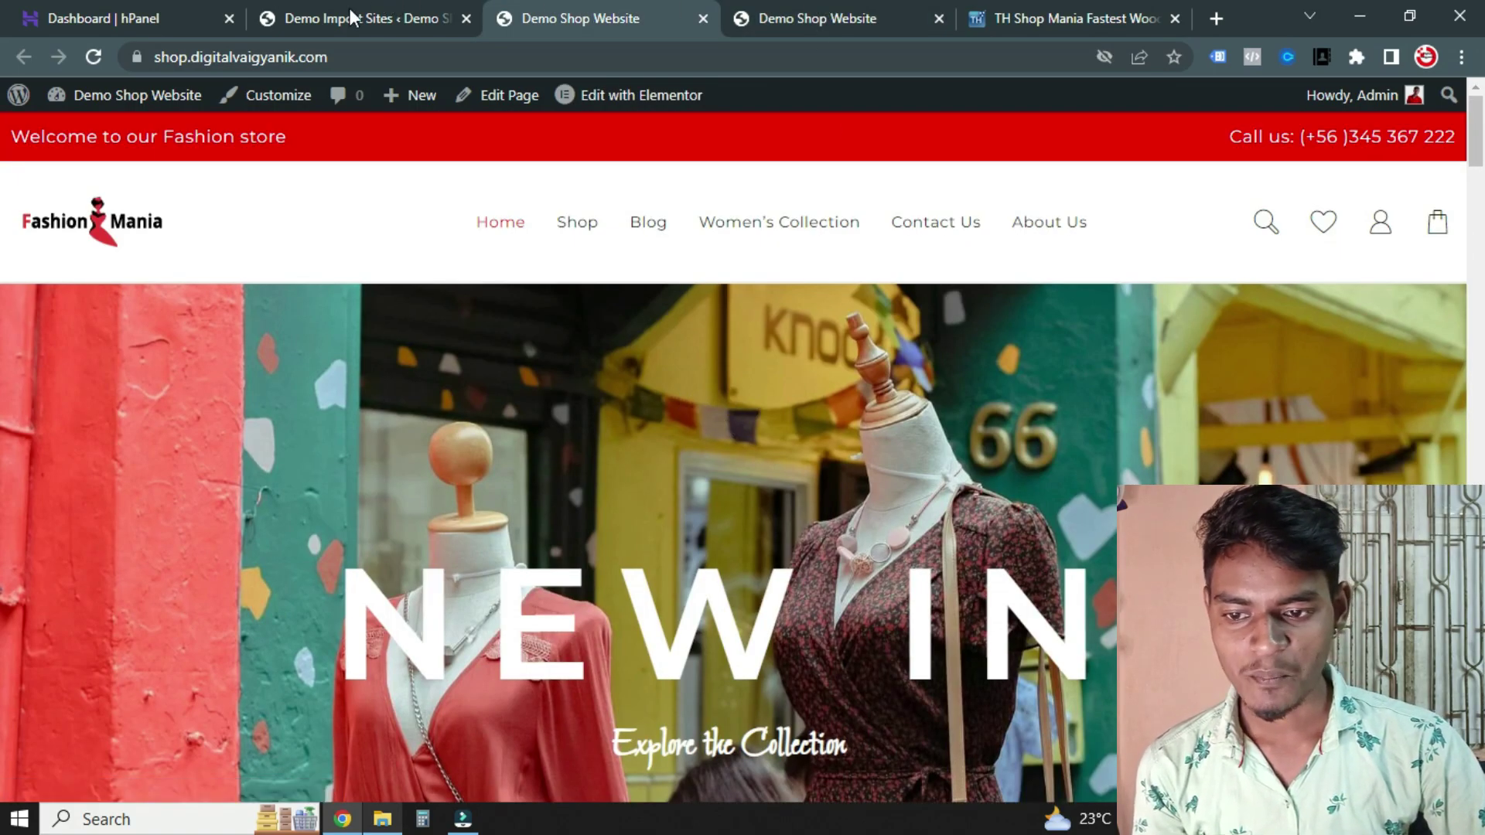
{"action": "left_click", "coordinate": [352, 17]}
{"action": "scroll", "coordinate": [660, 441], "scroll_direction": "down", "scroll_amount": 5}
Close the Fashion Store demo preview and go from the Dashboard to the Posts list
{"action": "scroll", "coordinate": [139, 177], "scroll_direction": "up", "scroll_amount": 3}
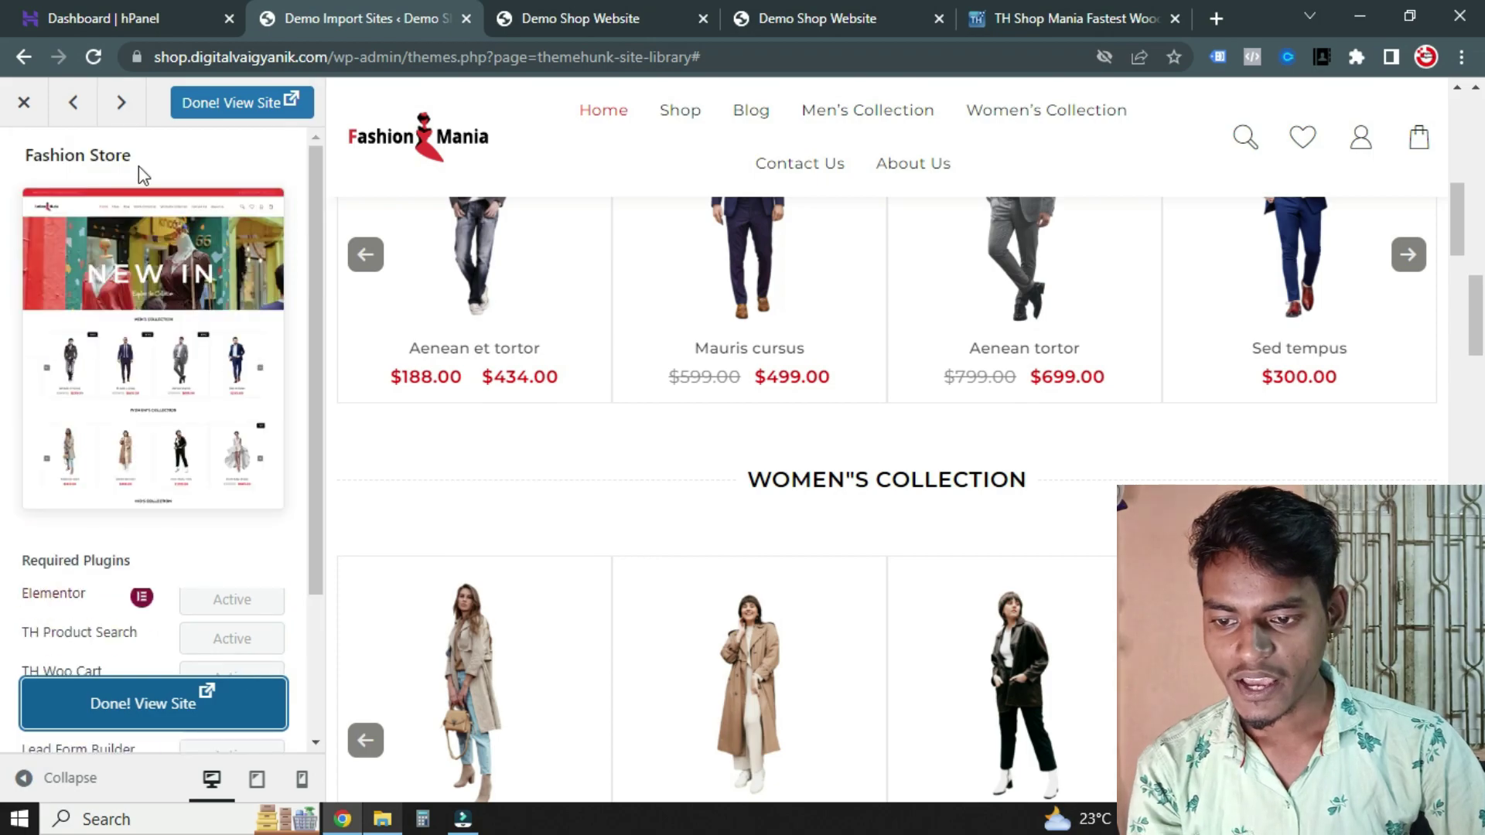
{"action": "left_click", "coordinate": [24, 102]}
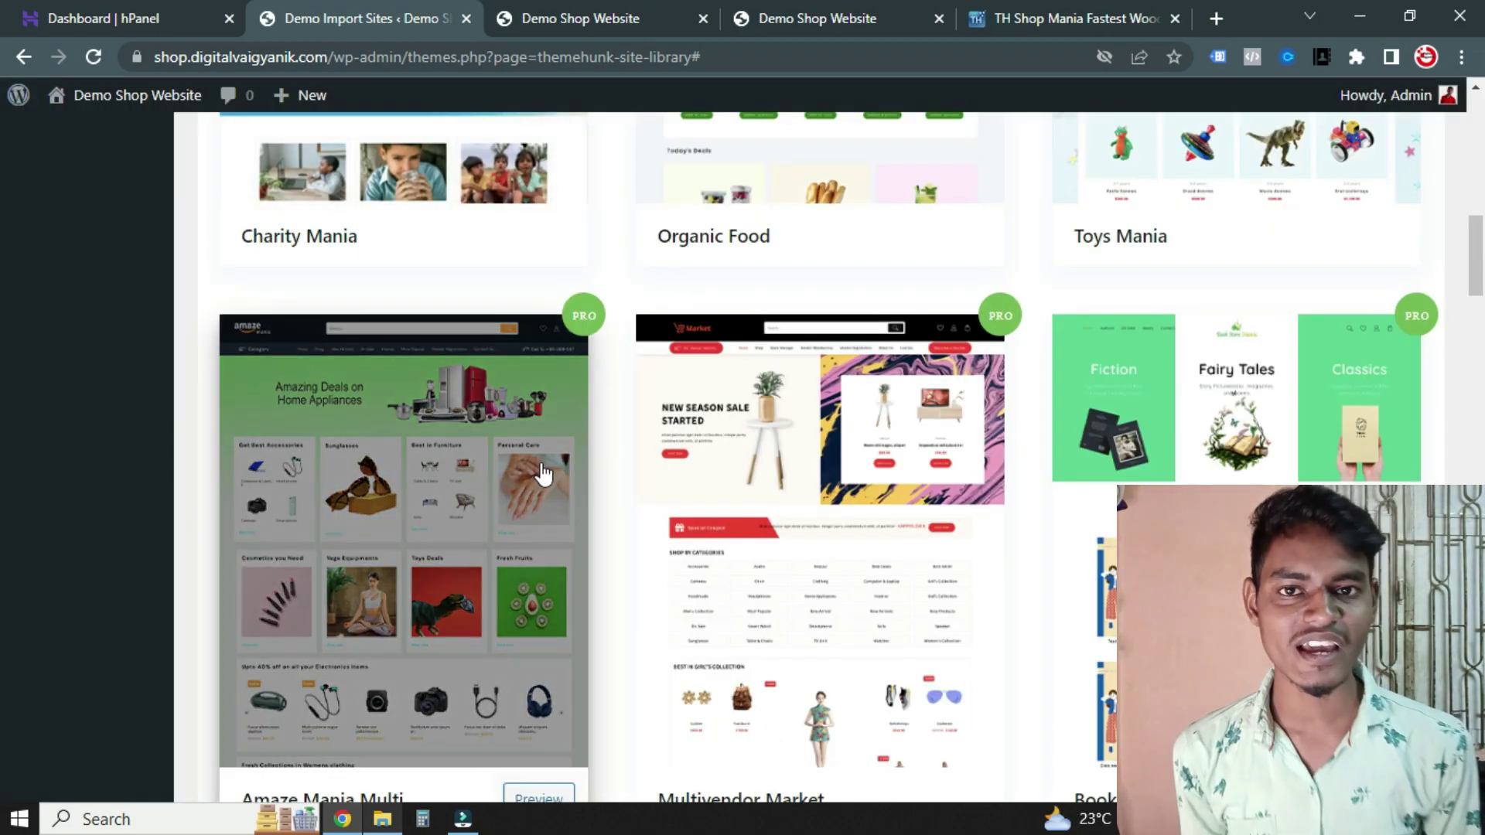
{"action": "scroll", "coordinate": [543, 474], "scroll_direction": "up", "scroll_amount": 8}
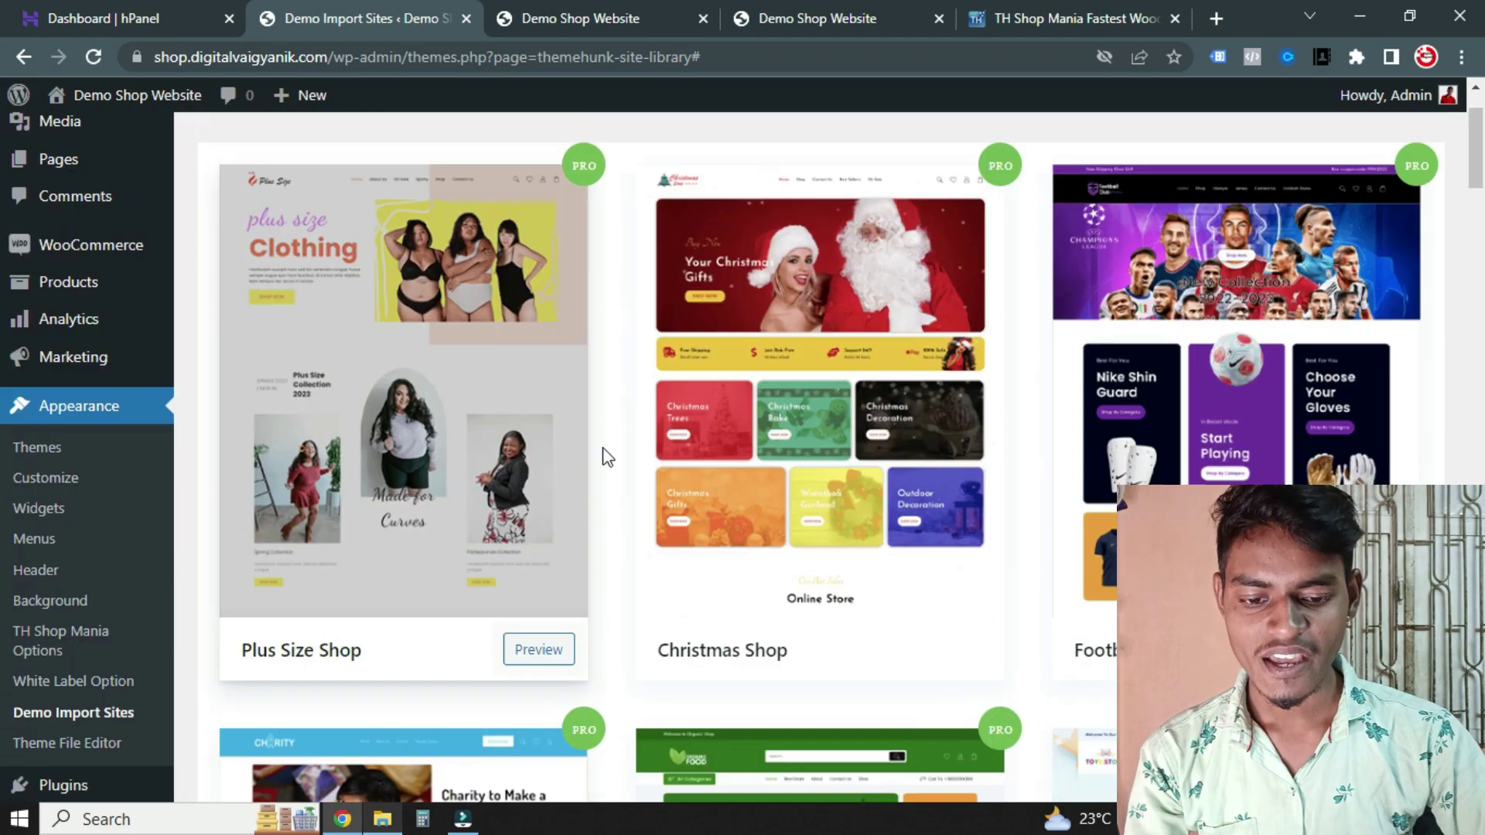
{"action": "left_click", "coordinate": [85, 148]}
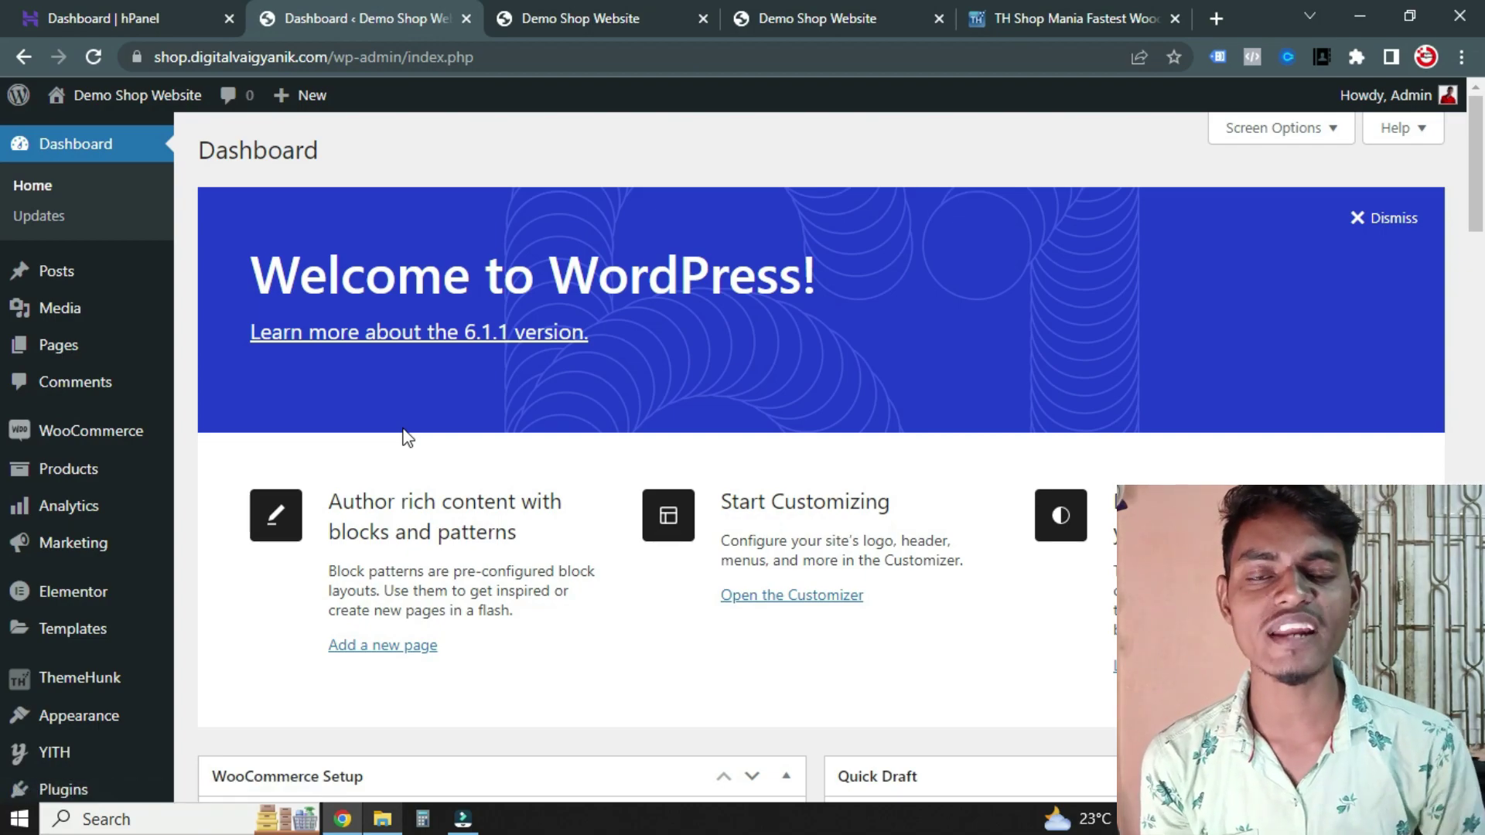
{"action": "scroll", "coordinate": [514, 433], "scroll_direction": "down", "scroll_amount": 10}
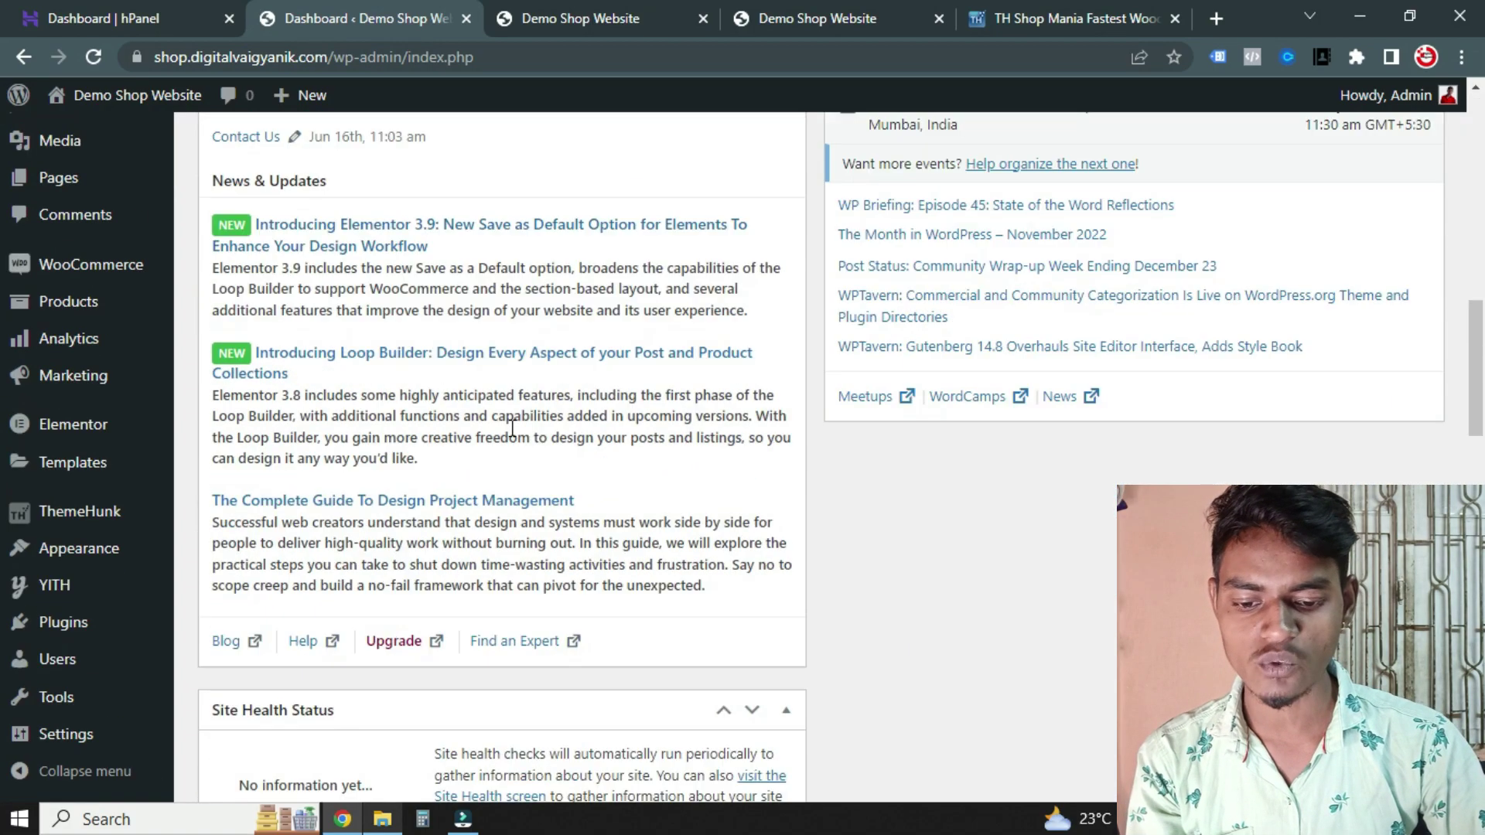
{"action": "scroll", "coordinate": [606, 341], "scroll_direction": "up", "scroll_amount": 10}
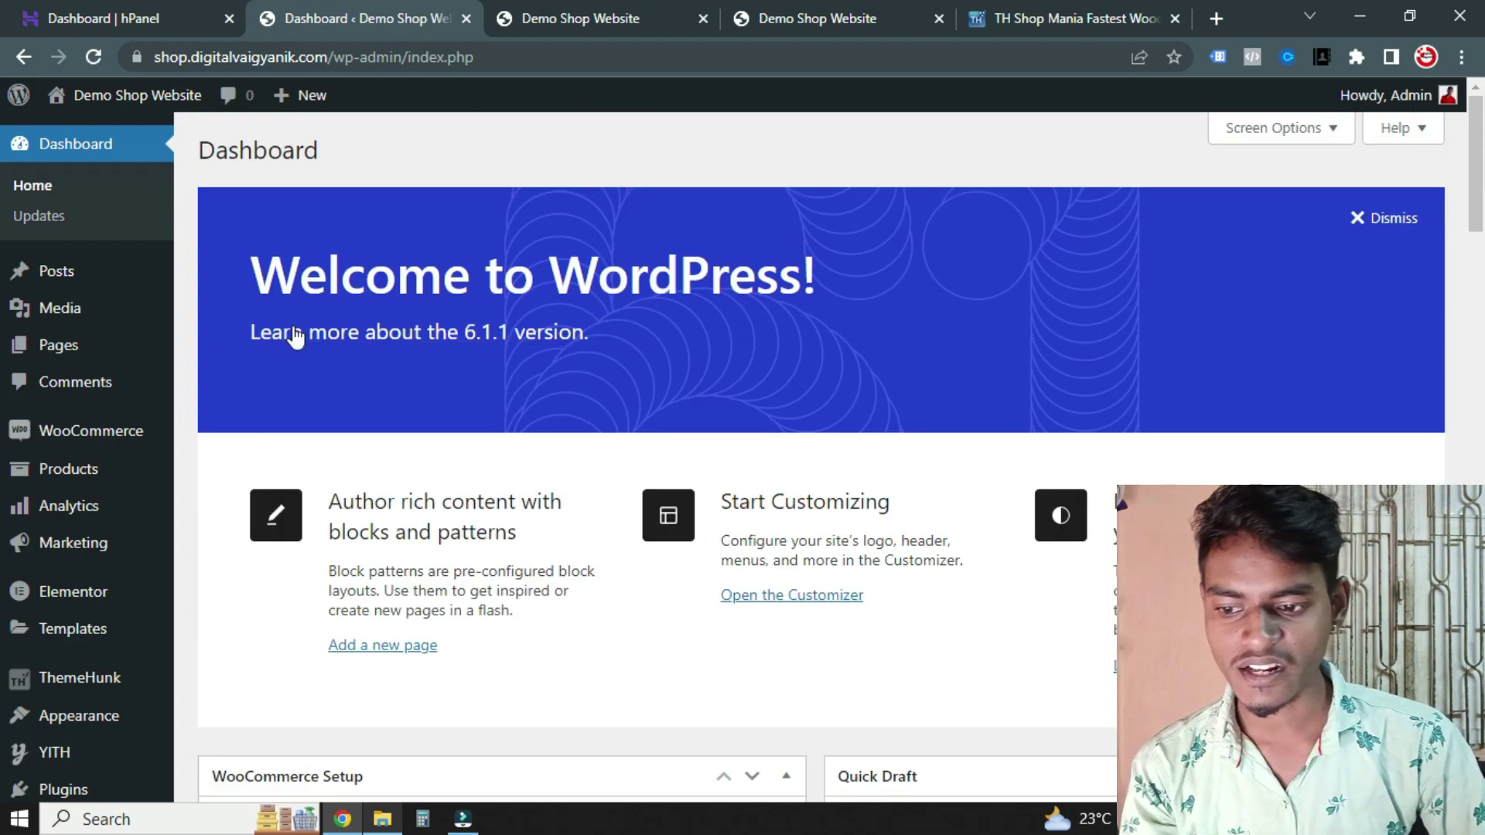
{"action": "left_click", "coordinate": [56, 270]}
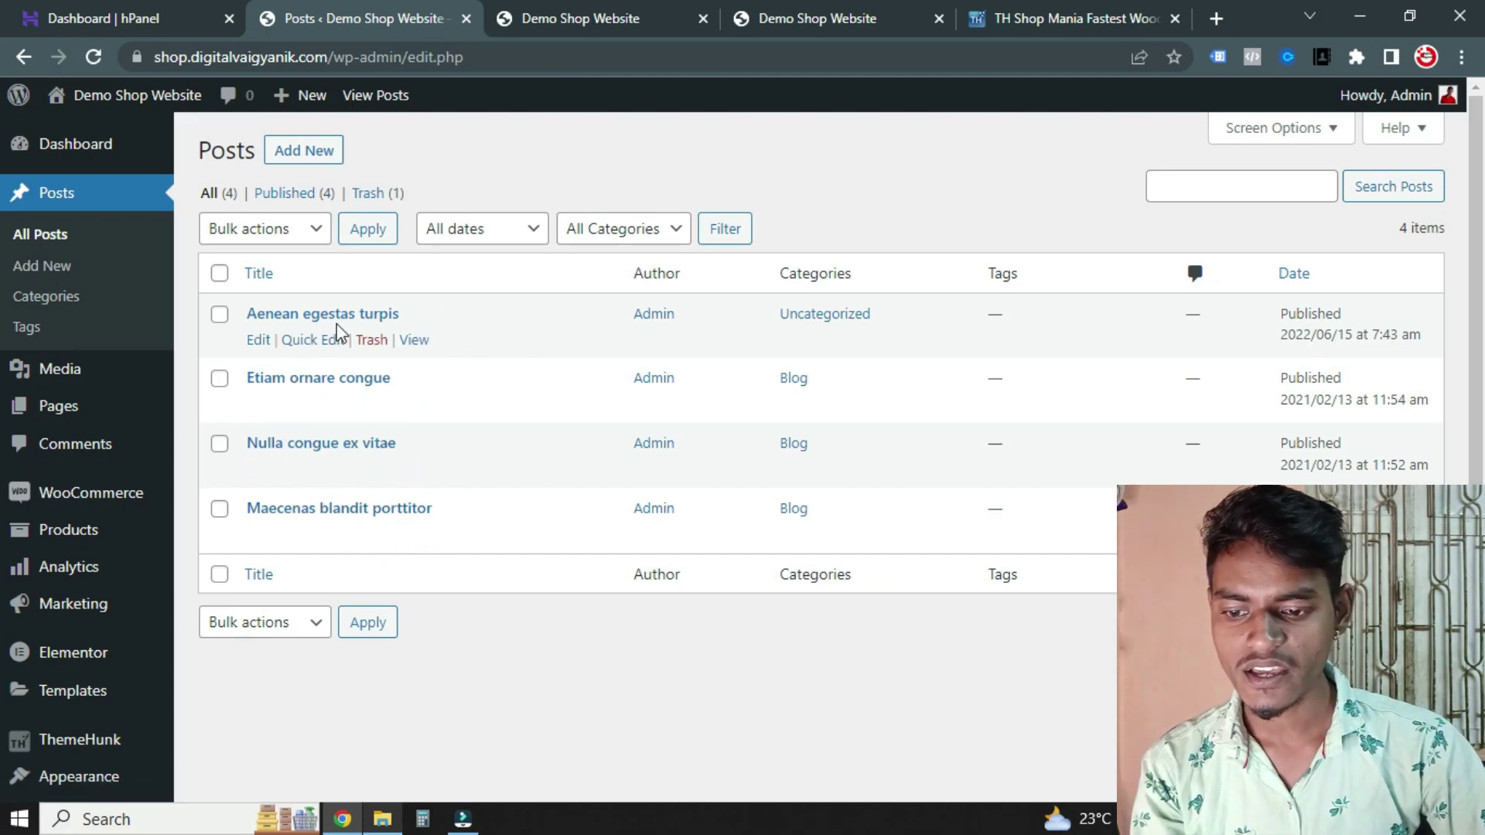
View the Aenean egestas turpis post in a new tab, then return to the posts list
{"action": "left_click", "coordinate": [422, 355], "text": "ctrl"}
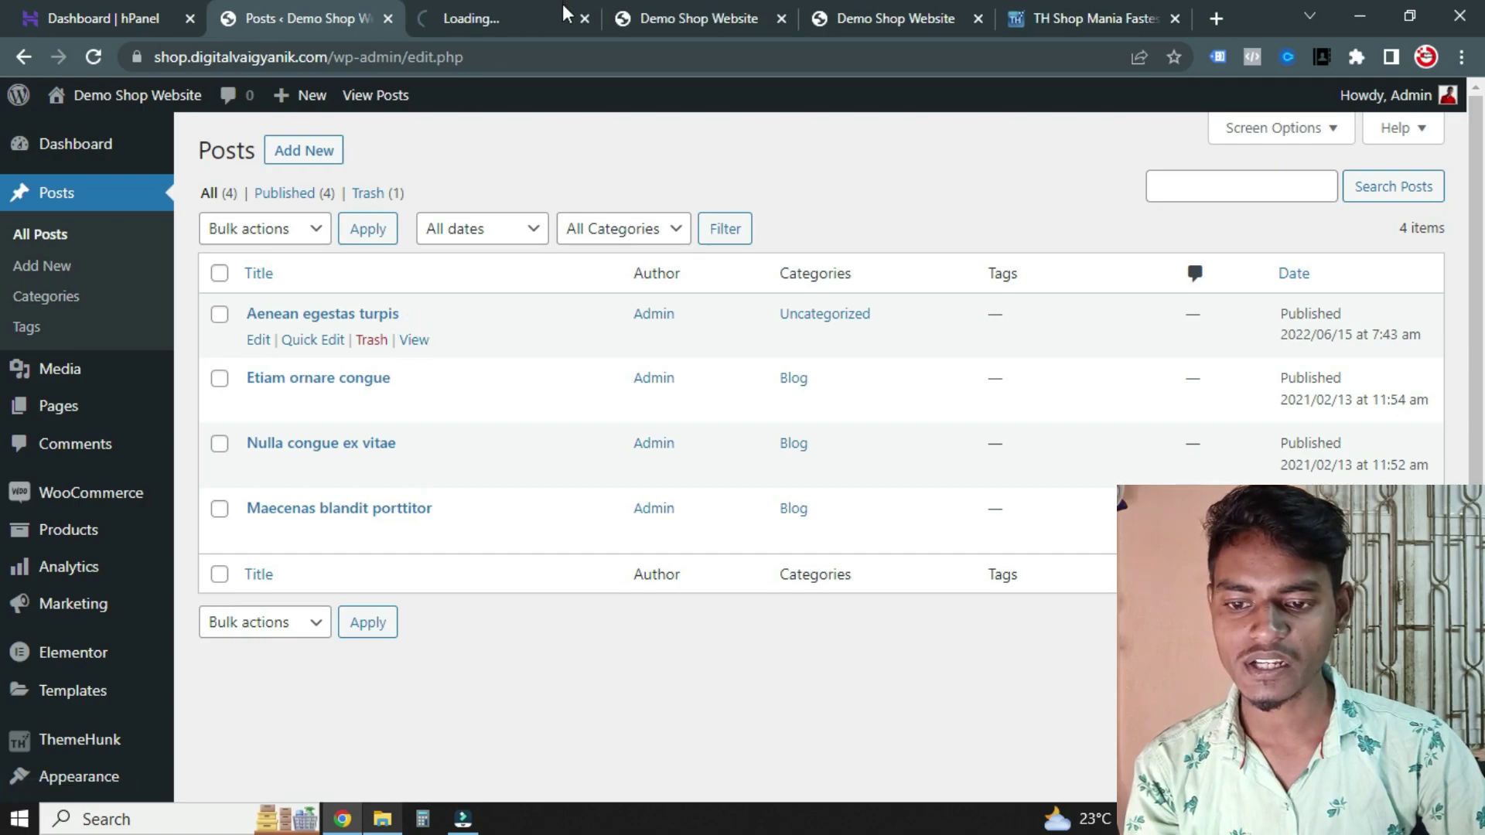
{"action": "key", "text": "ctrl+Tab"}
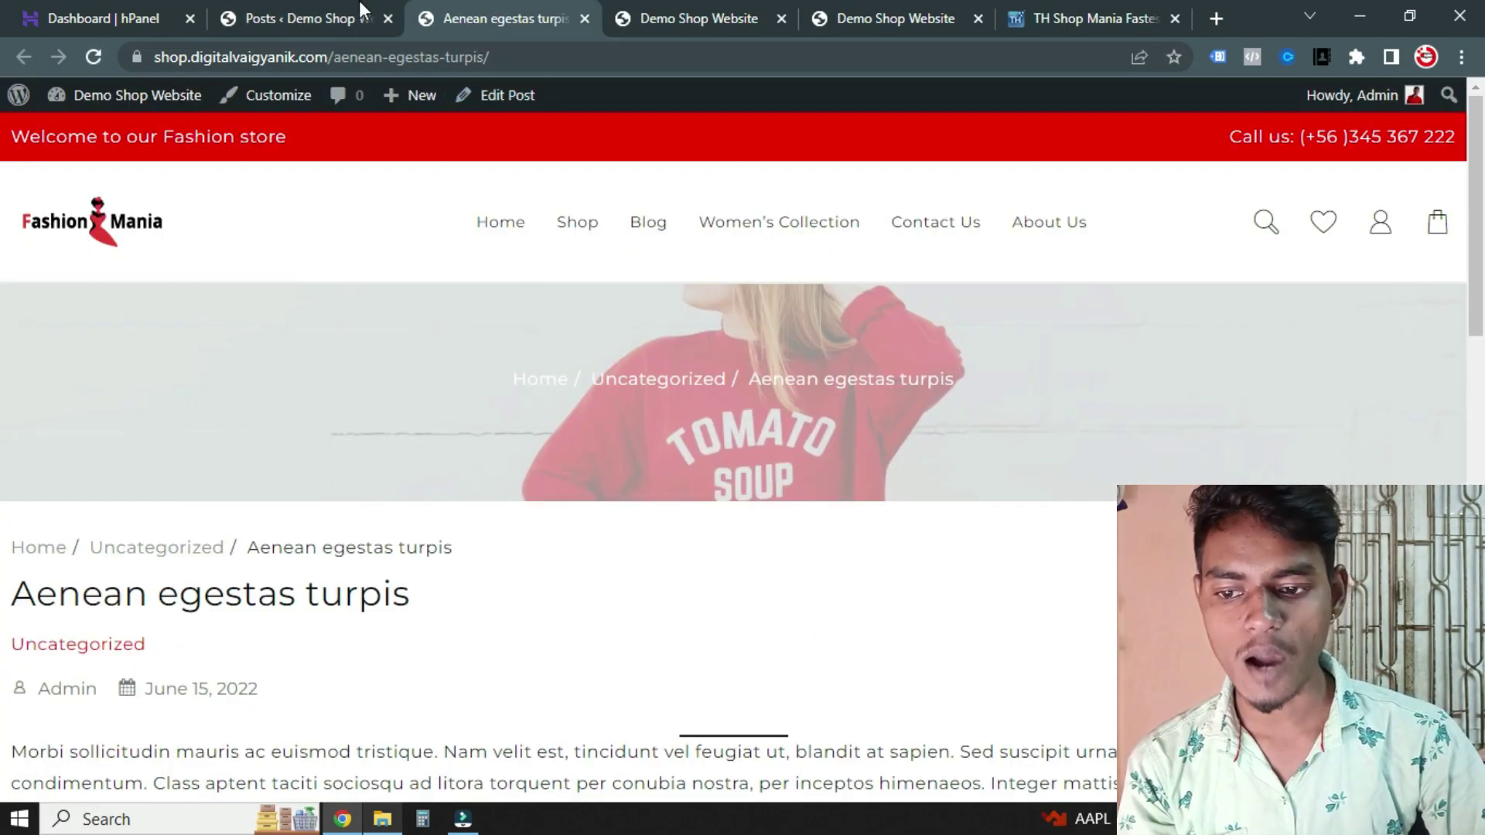
{"action": "left_click", "coordinate": [359, 5]}
Move all four posts to Trash with the Move to Trash bulk action, then open Posts > Categories
{"action": "left_click", "coordinate": [220, 275]}
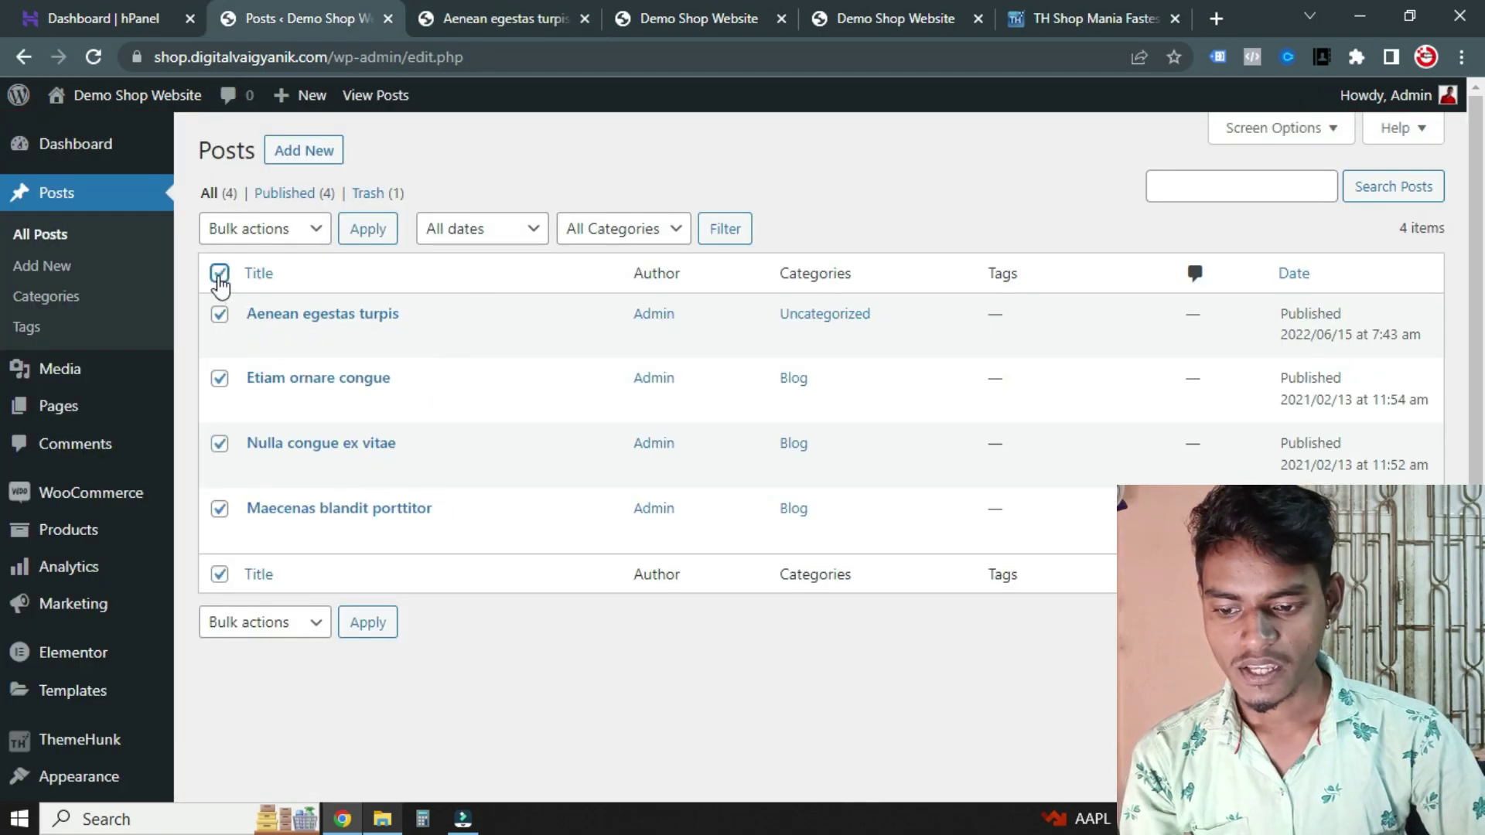
{"action": "left_click", "coordinate": [316, 232]}
{"action": "left_click", "coordinate": [285, 298]}
{"action": "left_click", "coordinate": [365, 229]}
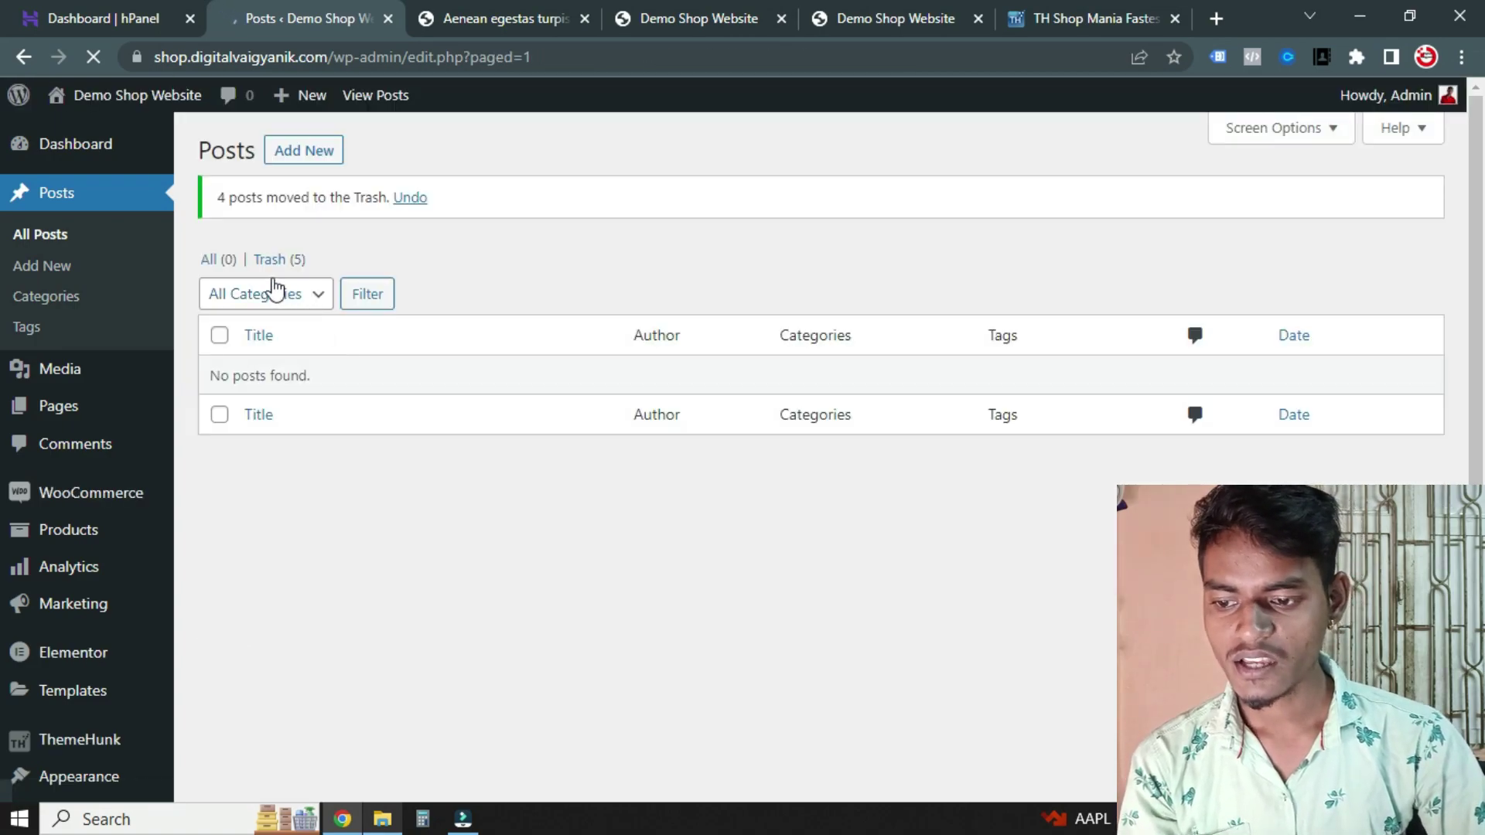
{"action": "left_click", "coordinate": [48, 299]}
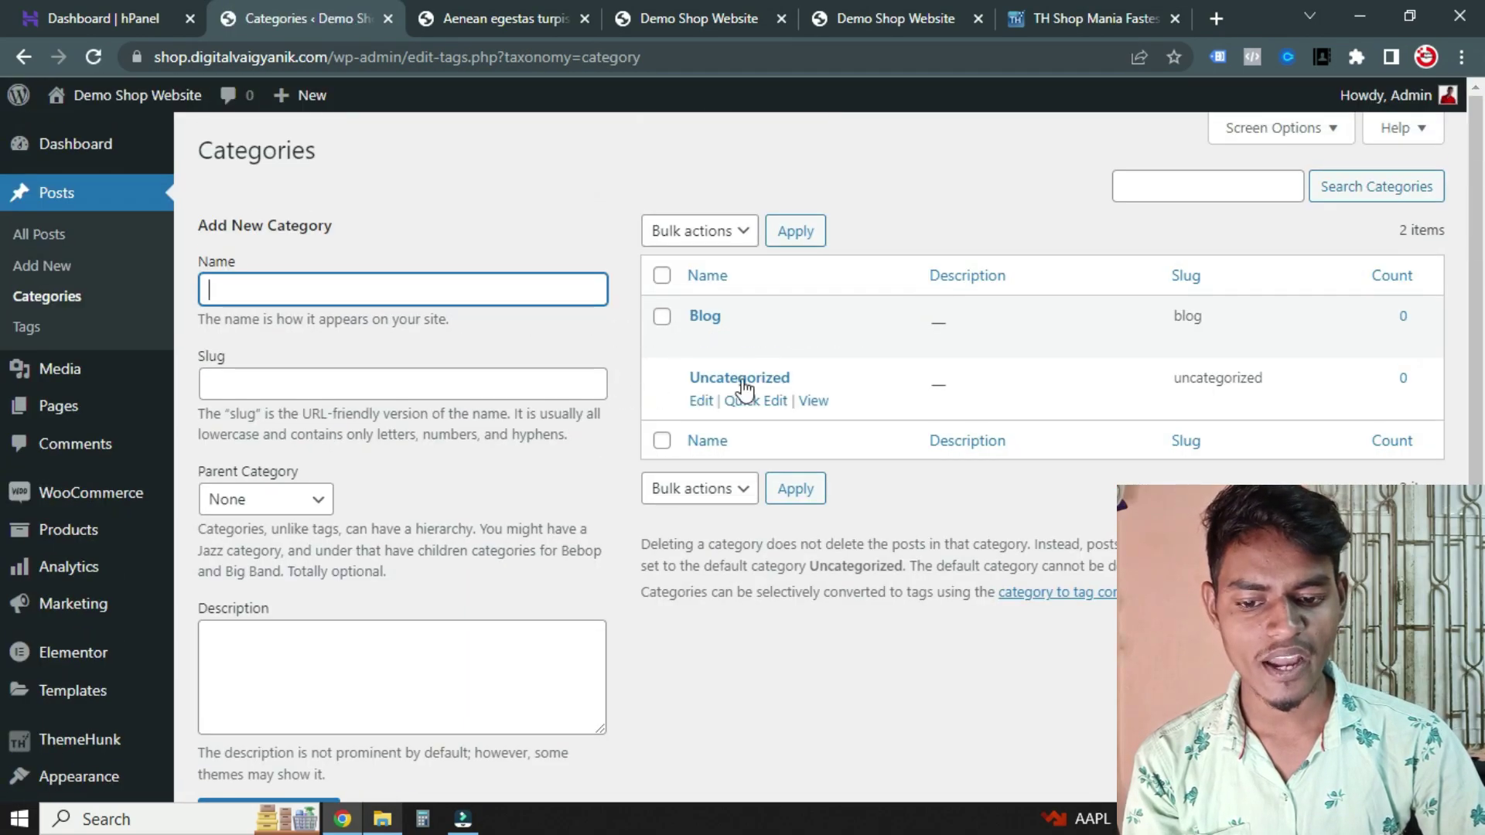
{"action": "left_click", "coordinate": [54, 369]}
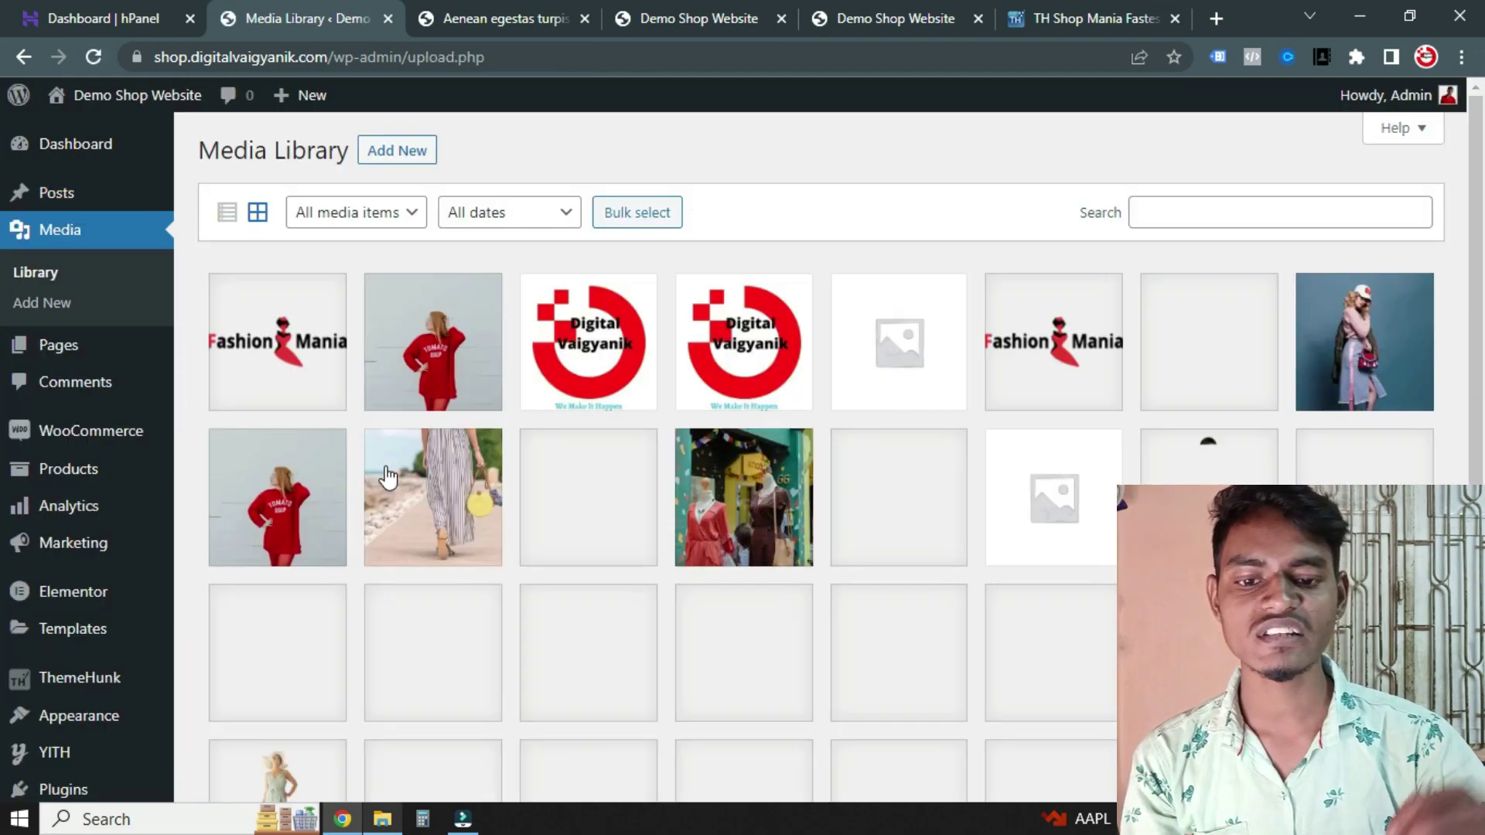
Look through the imported demo images in the Media Library
{"action": "scroll", "coordinate": [388, 477], "scroll_direction": "down", "scroll_amount": 7}
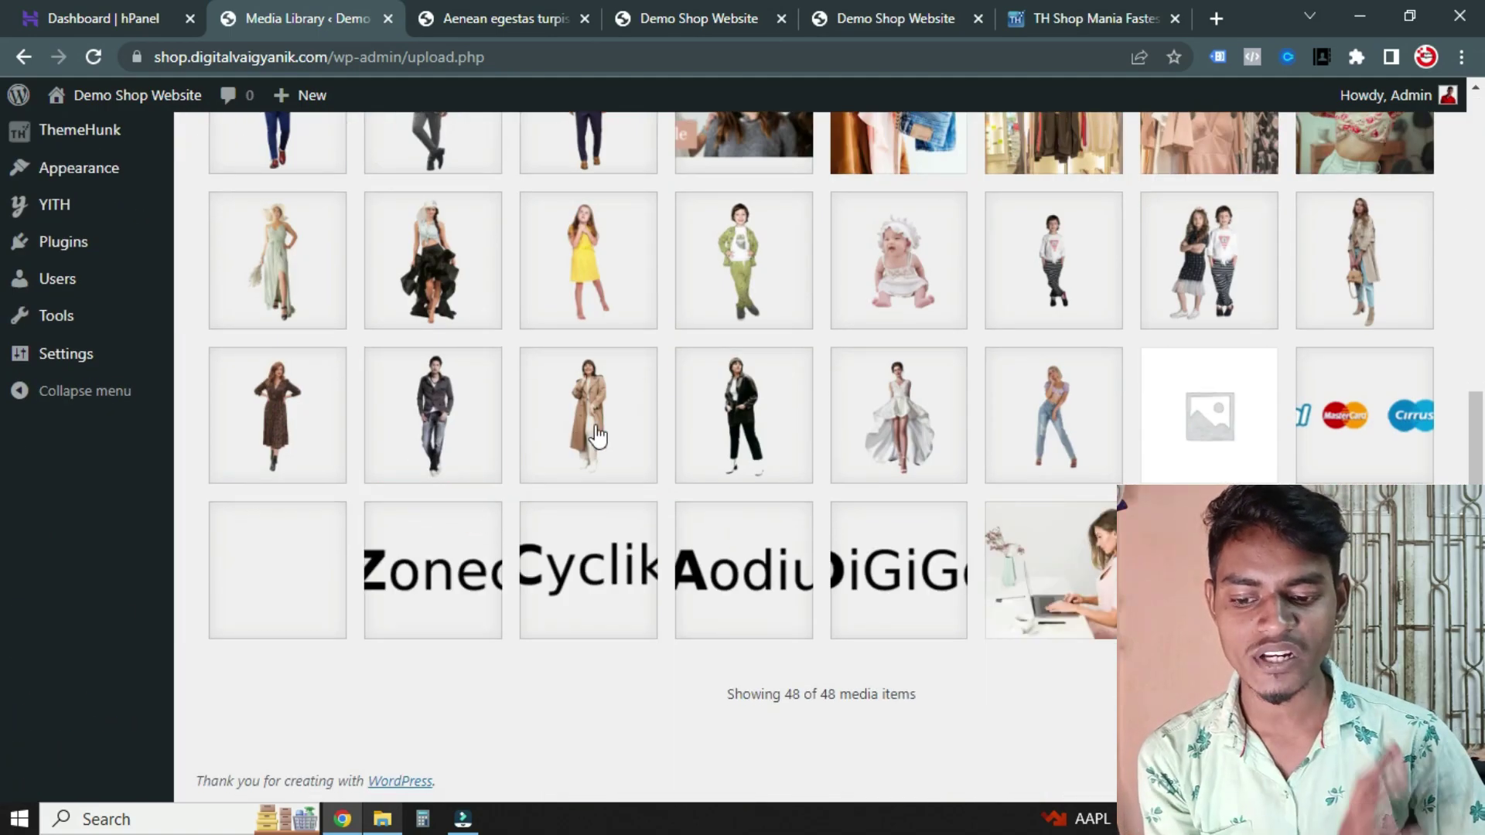
{"action": "scroll", "coordinate": [576, 441], "scroll_direction": "up", "scroll_amount": 7}
{"action": "scroll", "coordinate": [670, 464], "scroll_direction": "down", "scroll_amount": 7}
{"action": "scroll", "coordinate": [629, 448], "scroll_direction": "up", "scroll_amount": 7}
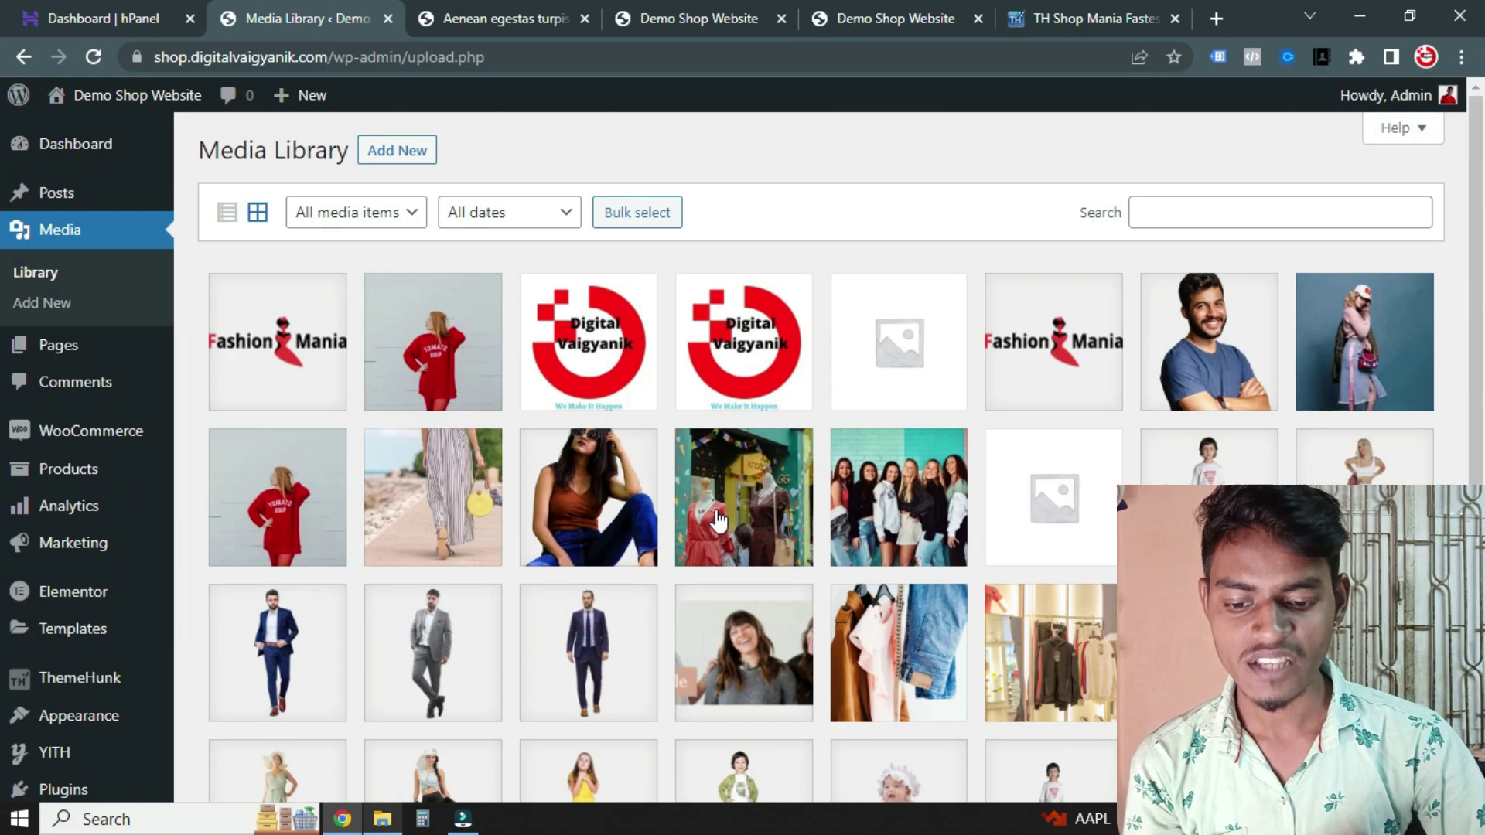
{"action": "scroll", "coordinate": [813, 458], "scroll_direction": "down", "scroll_amount": 7}
{"action": "scroll", "coordinate": [813, 418], "scroll_direction": "up", "scroll_amount": 7}
{"action": "scroll", "coordinate": [691, 396], "scroll_direction": "down", "scroll_amount": 7}
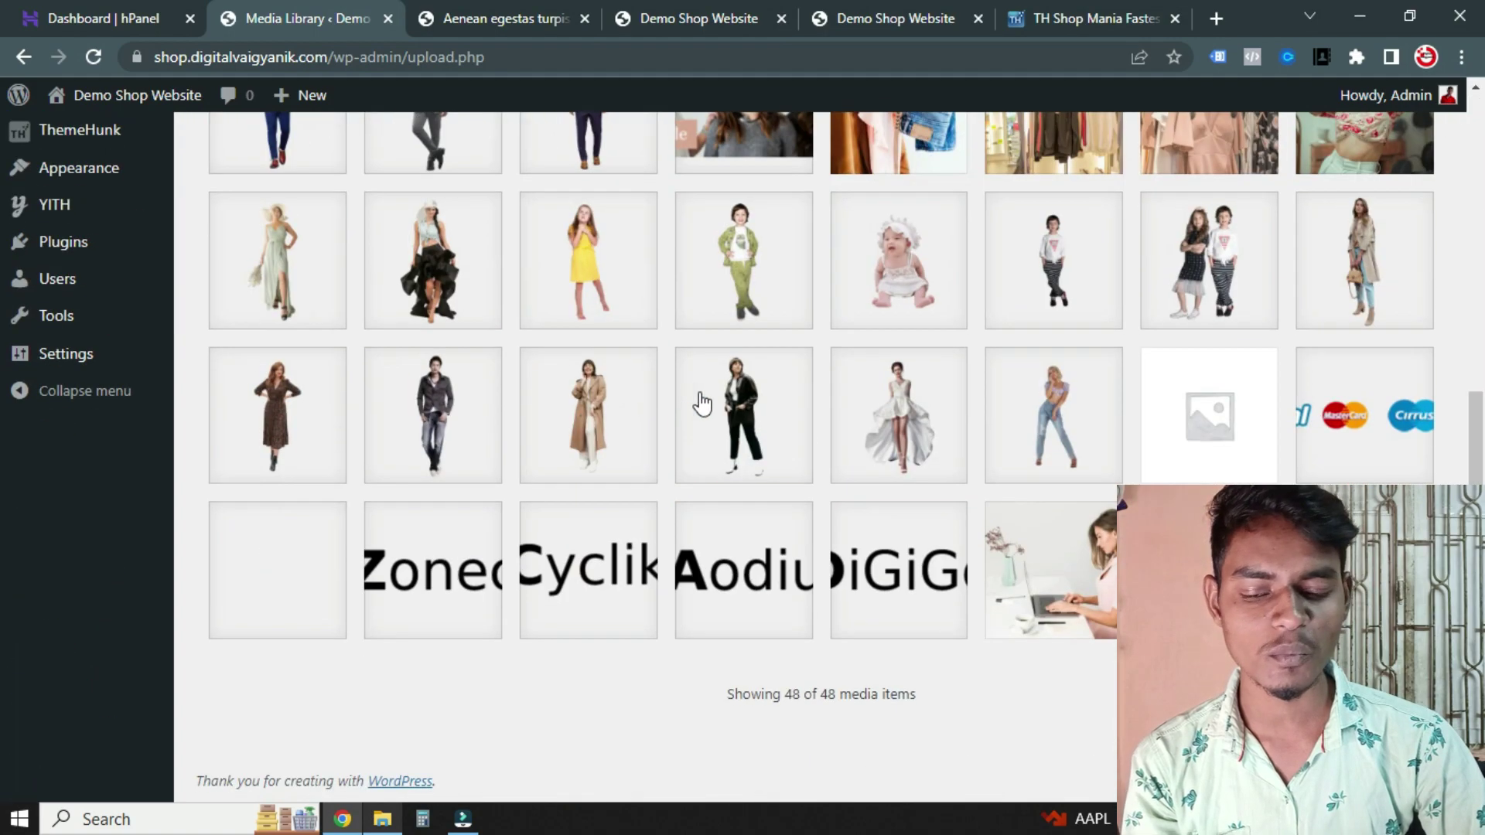
{"action": "scroll", "coordinate": [851, 357], "scroll_direction": "up", "scroll_amount": 7}
Open Pages > All Pages and scroll through the imported pages
{"action": "left_click", "coordinate": [69, 356]}
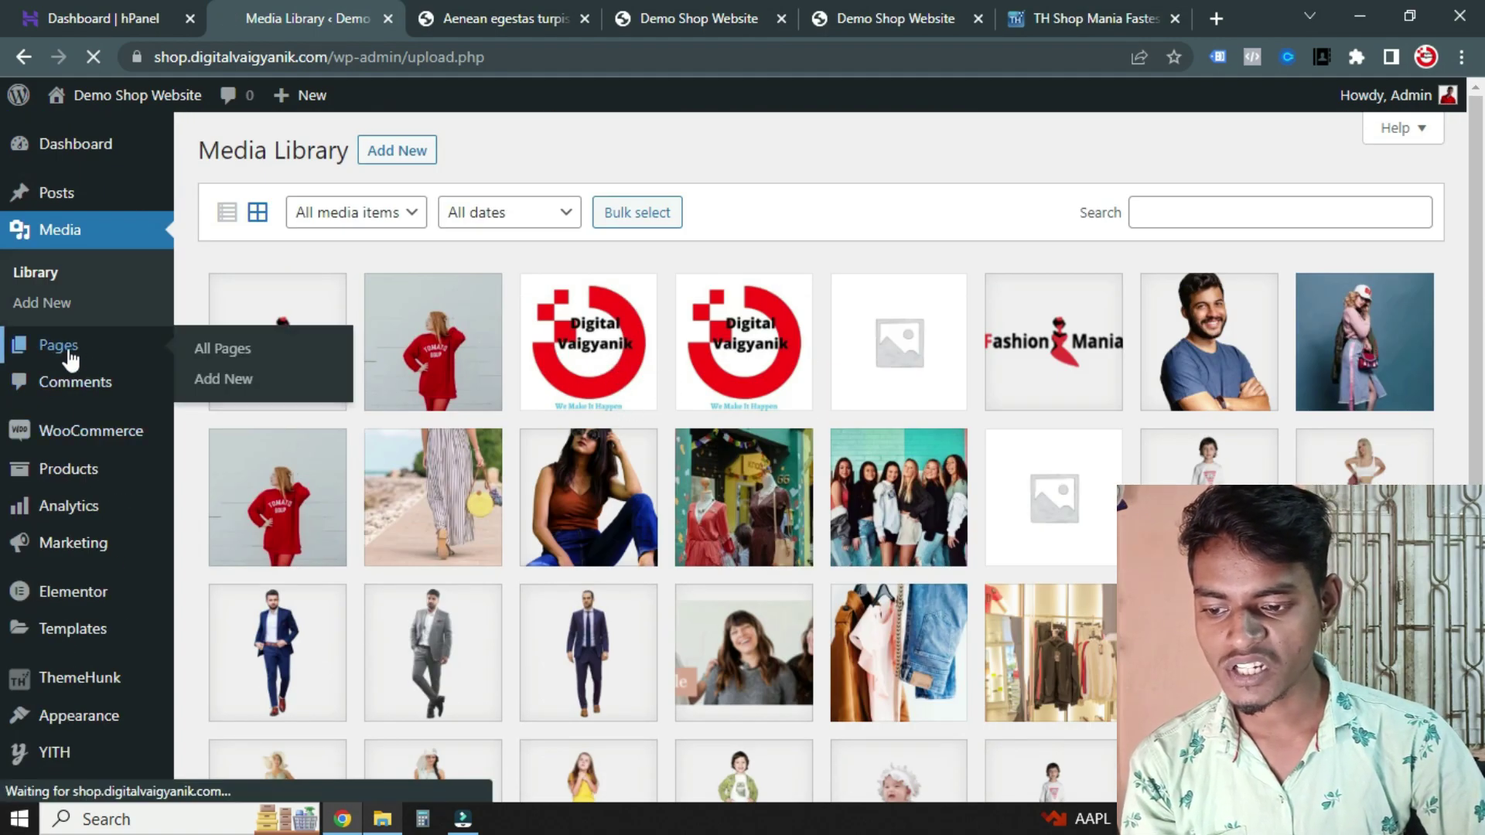
{"action": "left_click", "coordinate": [69, 356]}
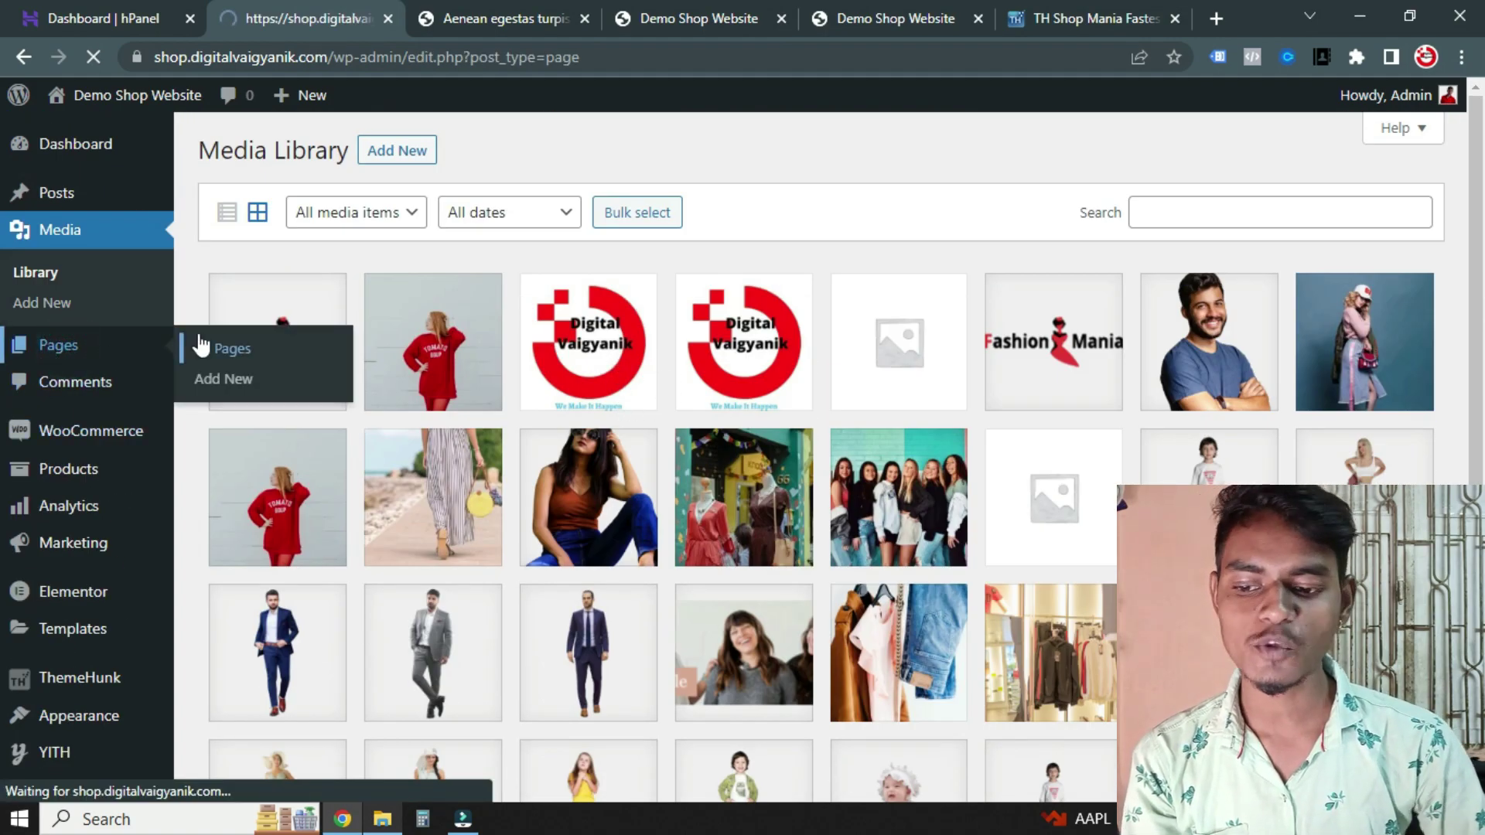
{"action": "scroll", "coordinate": [394, 291], "scroll_direction": "down", "scroll_amount": 3}
{"action": "scroll", "coordinate": [314, 285], "scroll_direction": "down", "scroll_amount": 1}
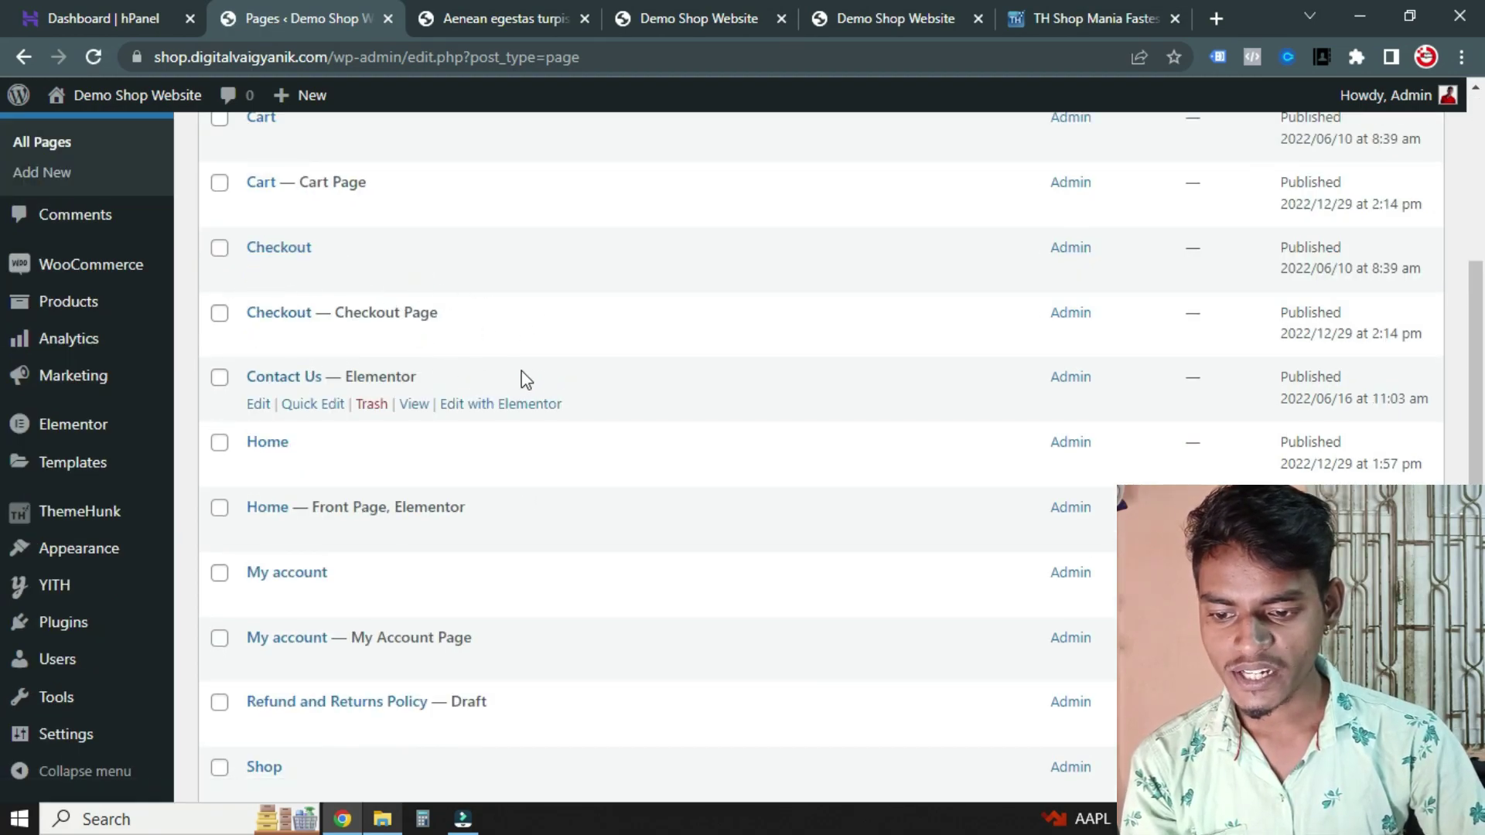
{"action": "scroll", "coordinate": [464, 372], "scroll_direction": "down", "scroll_amount": 1}
{"action": "scroll", "coordinate": [534, 345], "scroll_direction": "down", "scroll_amount": 2}
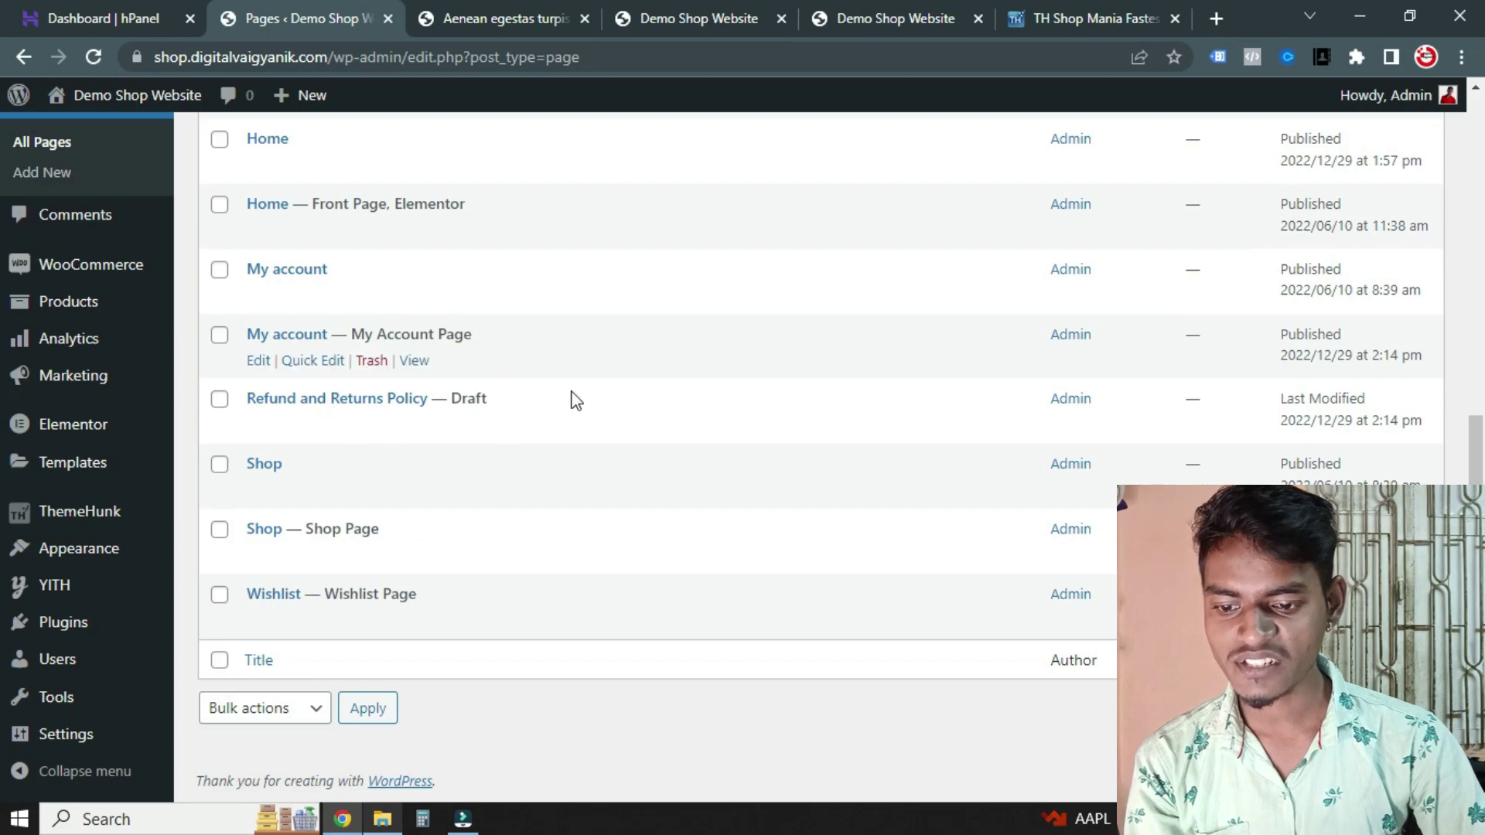
{"action": "scroll", "coordinate": [464, 348], "scroll_direction": "up", "scroll_amount": 5}
{"action": "scroll", "coordinate": [479, 271], "scroll_direction": "down", "scroll_amount": 1}
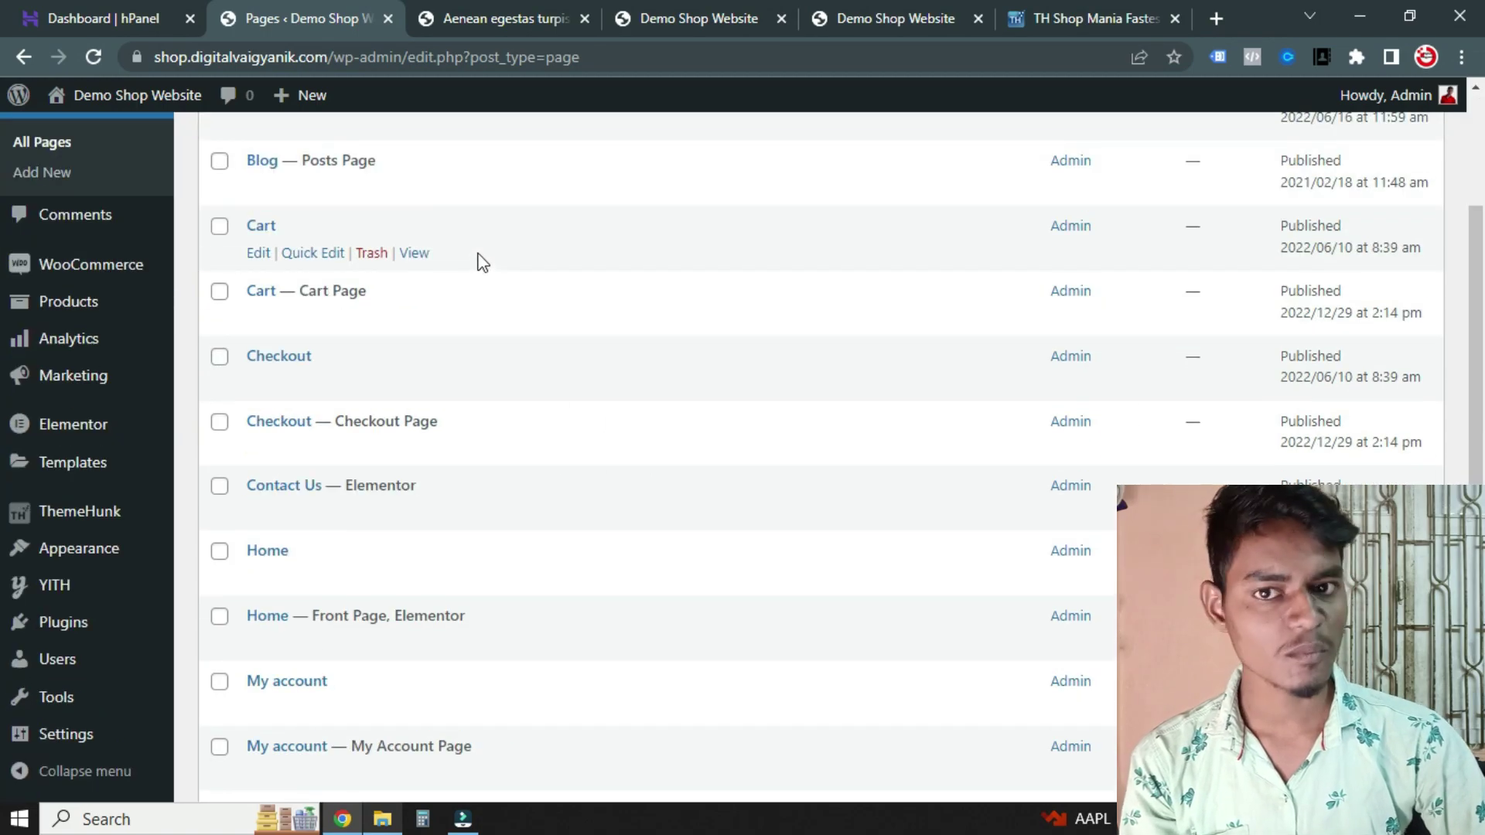
{"action": "scroll", "coordinate": [460, 228], "scroll_direction": "up", "scroll_amount": 1}
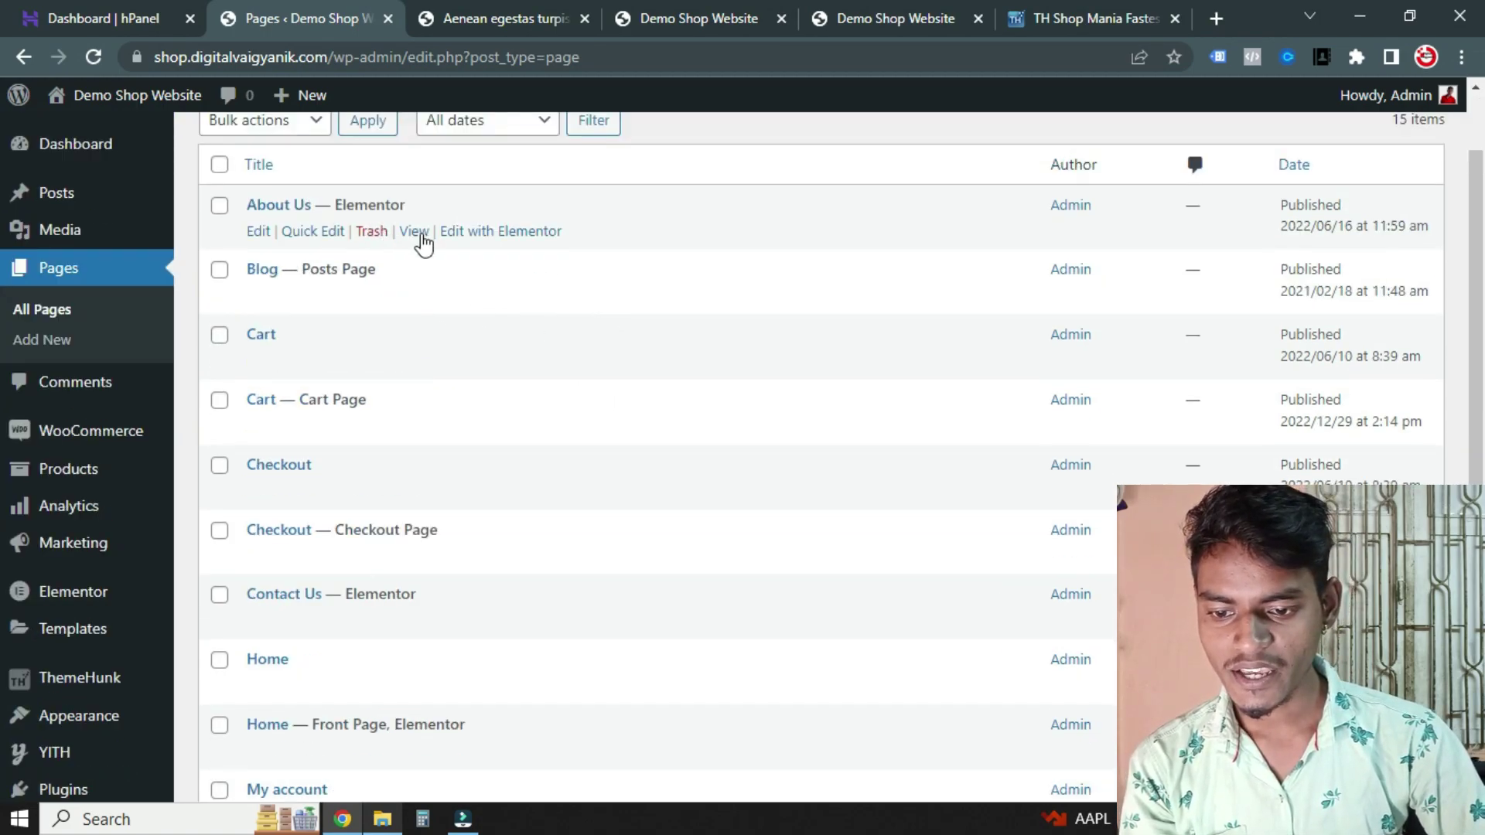
View the live About Us page with its company, founder and partner sections
{"action": "left_click", "coordinate": [422, 236]}
{"action": "scroll", "coordinate": [542, 325], "scroll_direction": "down", "scroll_amount": 10}
{"action": "scroll", "coordinate": [527, 307], "scroll_direction": "up", "scroll_amount": 5}
{"action": "scroll", "coordinate": [523, 285], "scroll_direction": "down", "scroll_amount": 10}
{"action": "scroll", "coordinate": [522, 286], "scroll_direction": "up", "scroll_amount": 15}
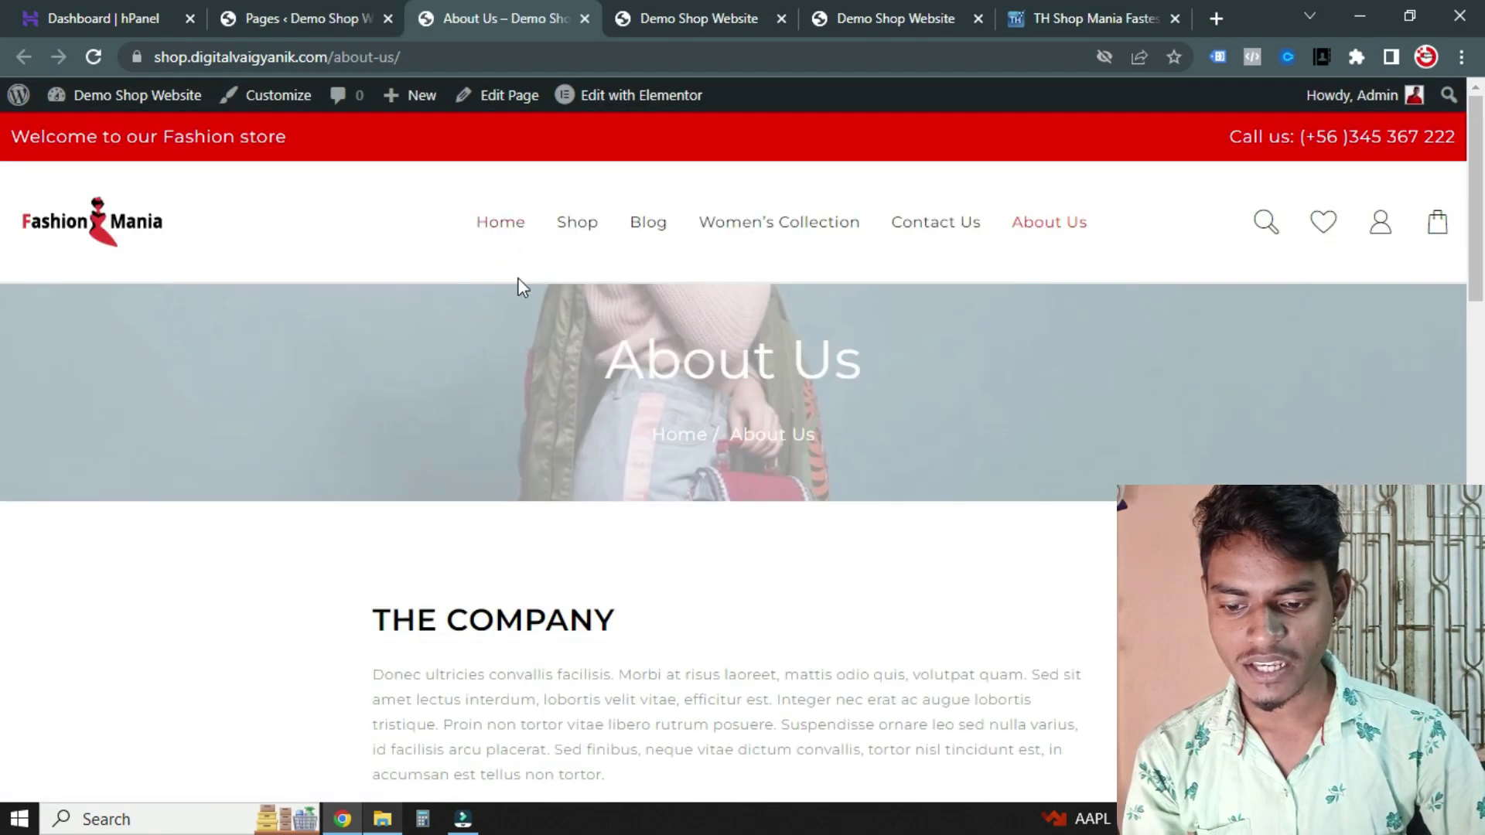
{"action": "scroll", "coordinate": [510, 276], "scroll_direction": "down", "scroll_amount": 3}
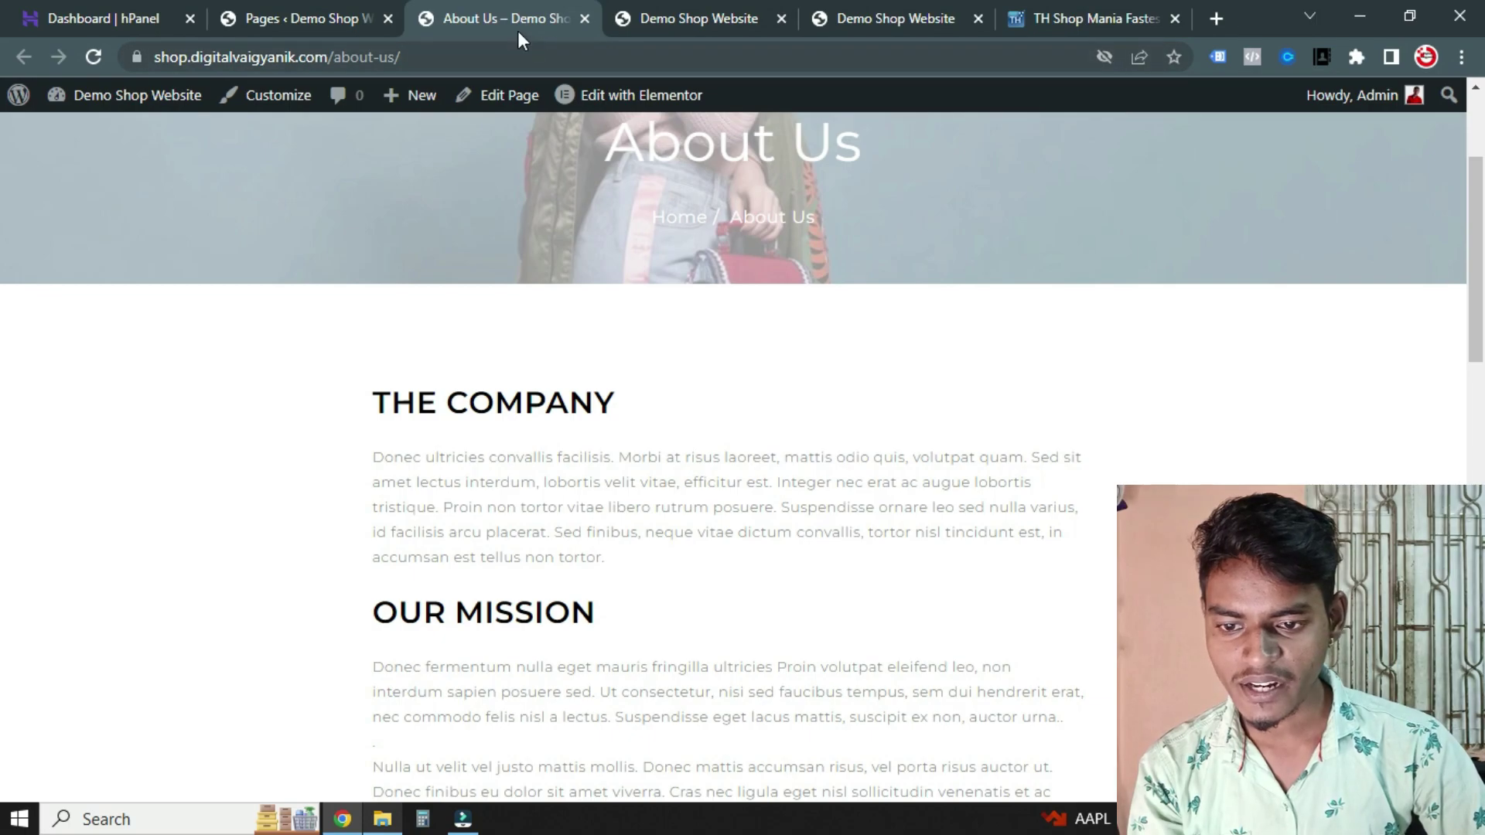
Open About Us in Elementor and inspect THE COMPANY, OUR MISSION and OUR VISION text blocks unchanged
{"action": "left_click", "coordinate": [503, 96]}
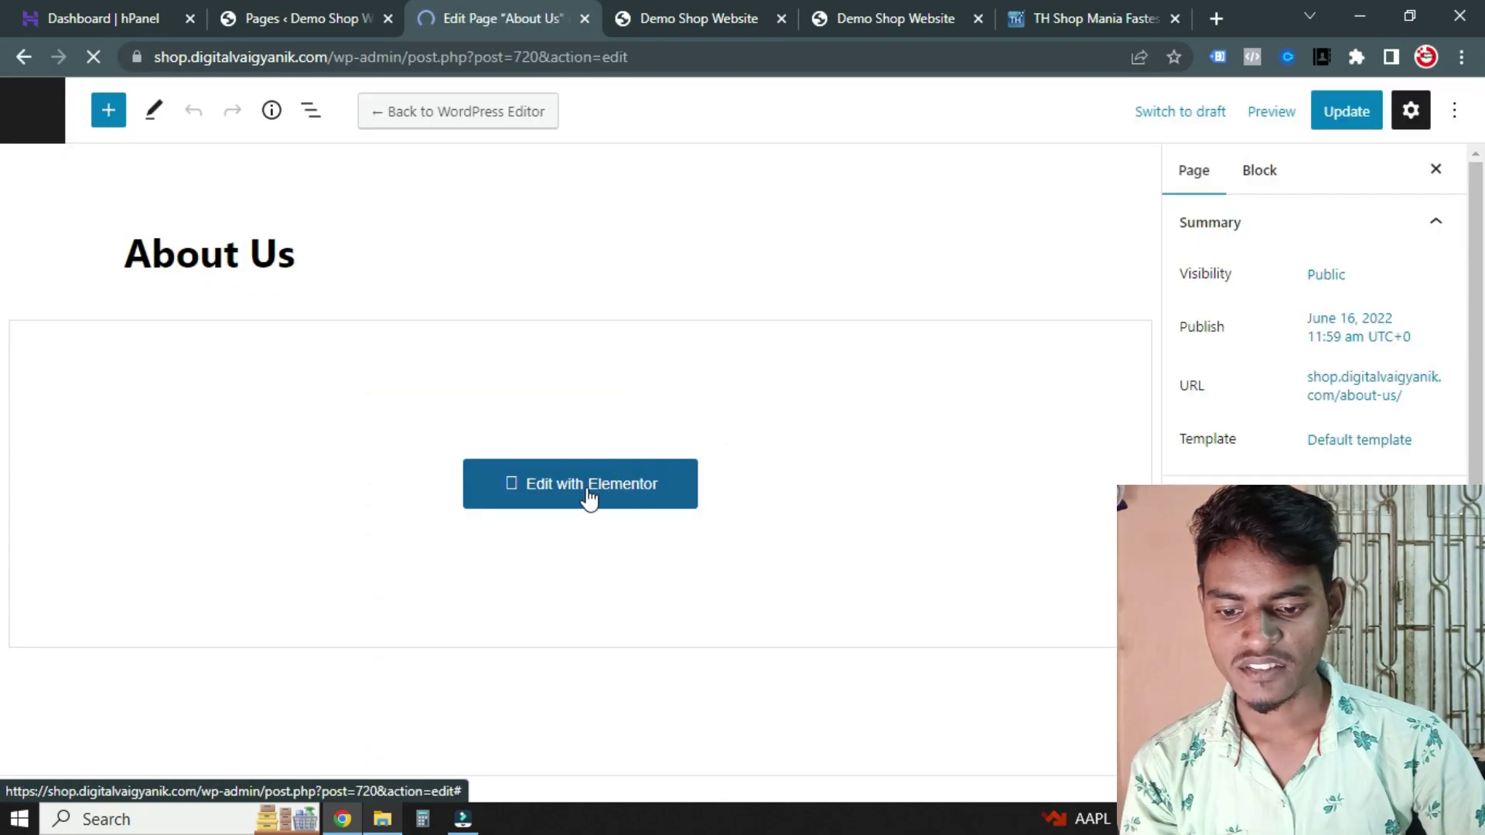
{"action": "left_click", "coordinate": [590, 499]}
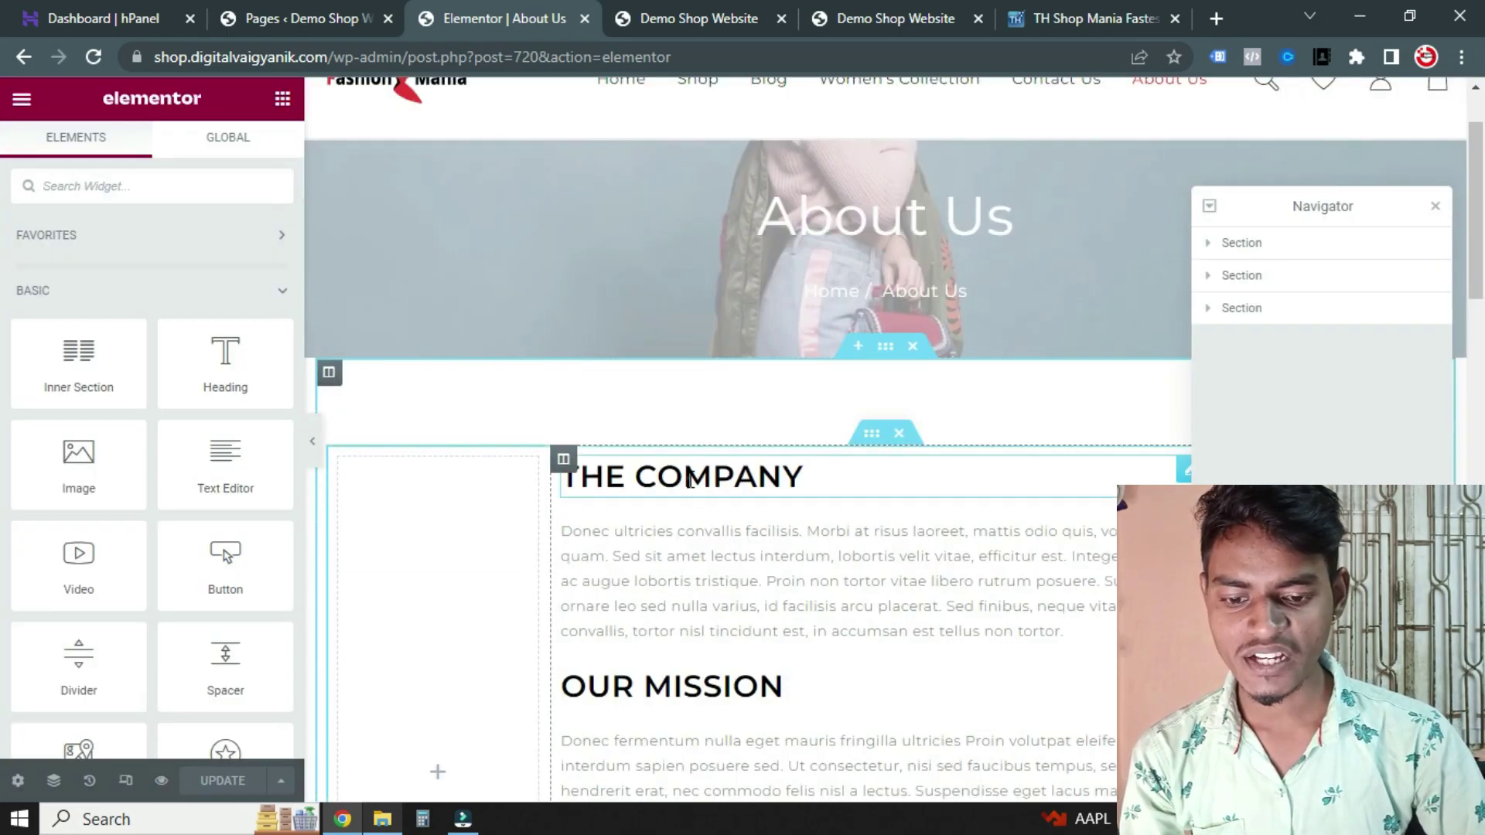
{"action": "left_click", "coordinate": [688, 478]}
{"action": "scroll", "coordinate": [790, 439], "scroll_direction": "down", "scroll_amount": 1}
{"action": "left_click", "coordinate": [614, 439]}
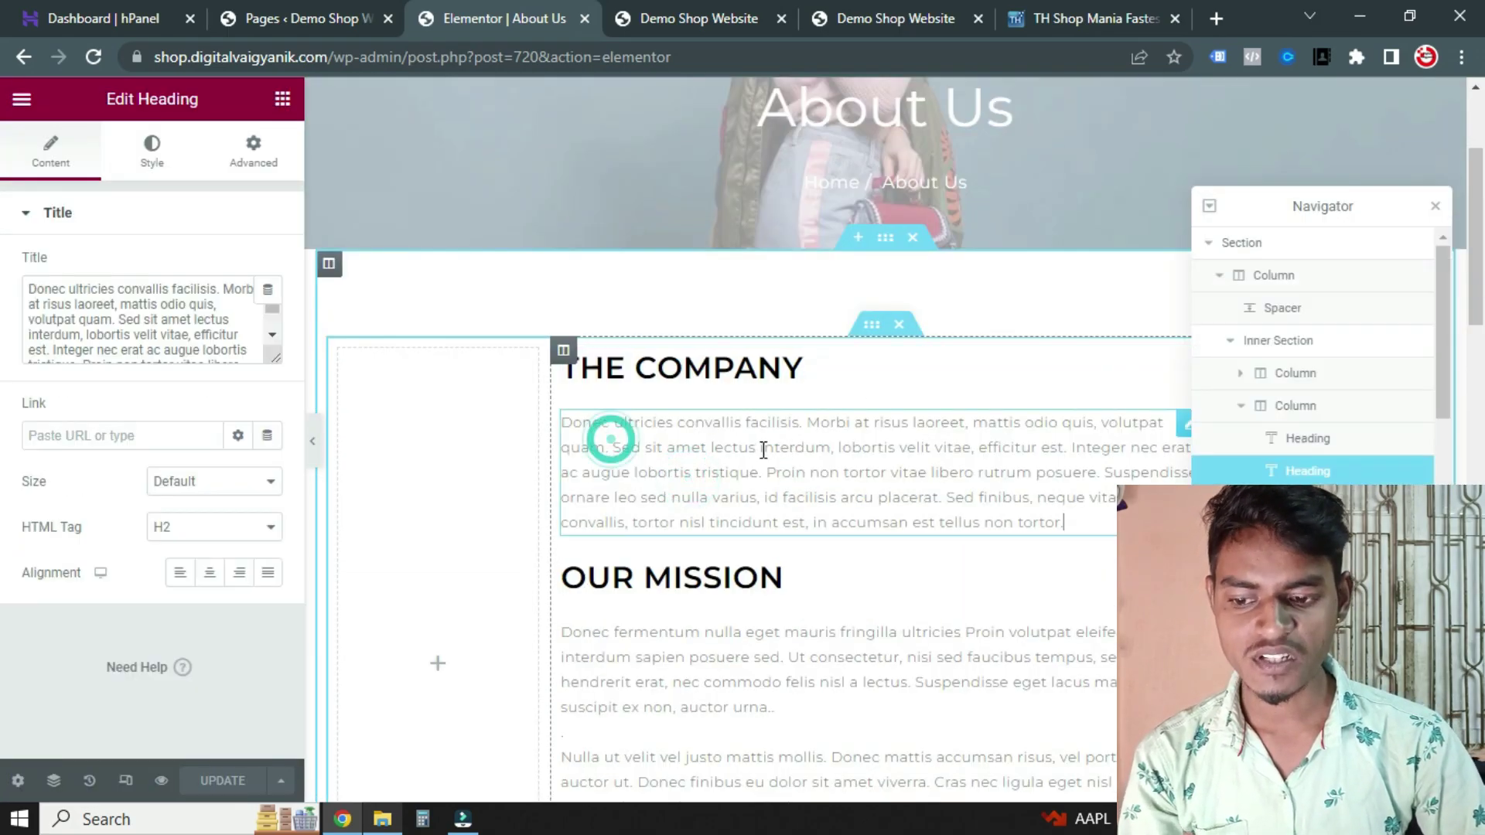
{"action": "scroll", "coordinate": [749, 456], "scroll_direction": "down", "scroll_amount": 1}
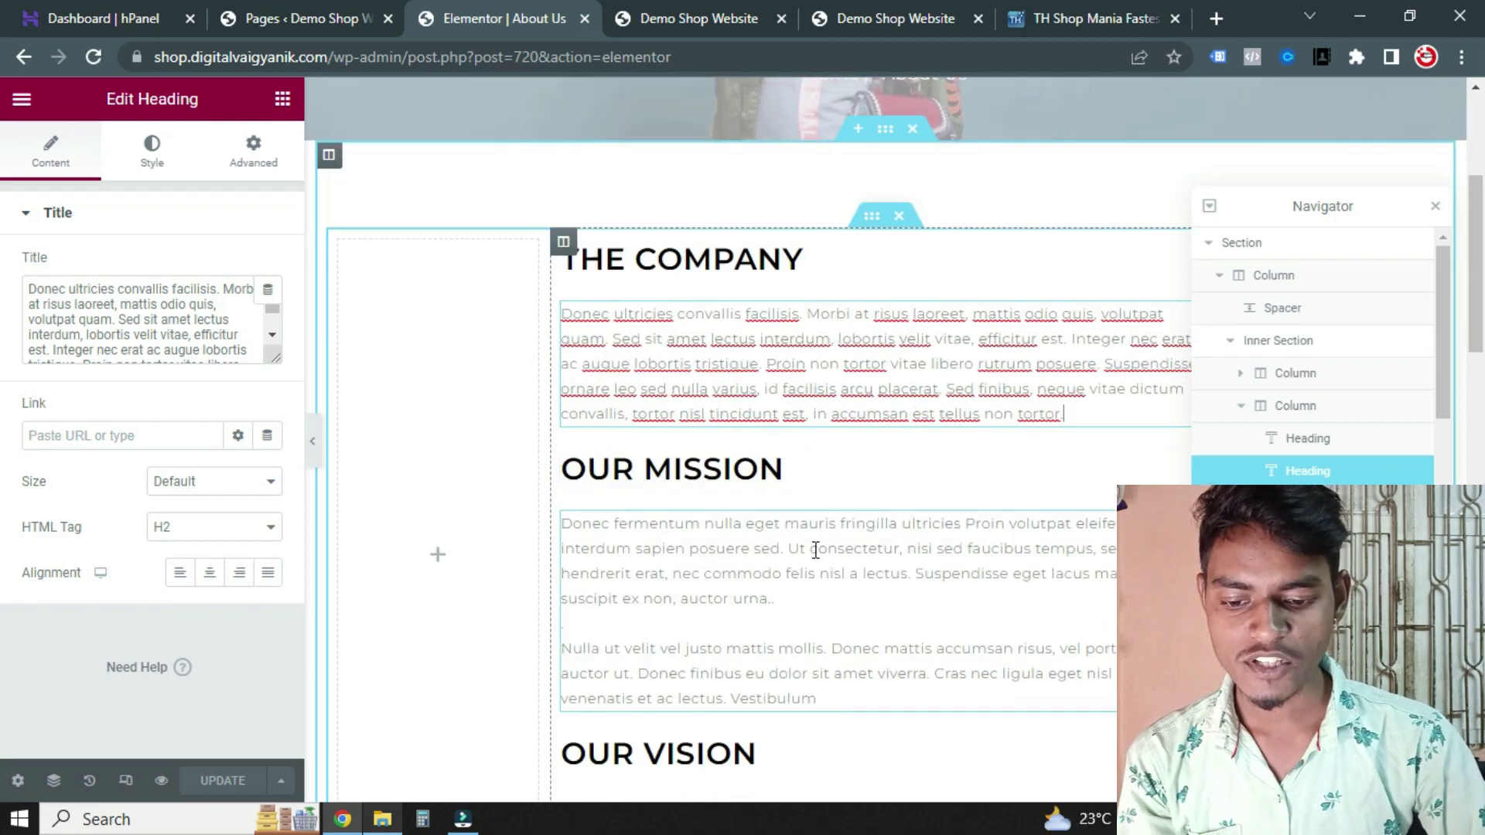
{"action": "left_click", "coordinate": [727, 532]}
{"action": "scroll", "coordinate": [731, 494], "scroll_direction": "down", "scroll_amount": 2}
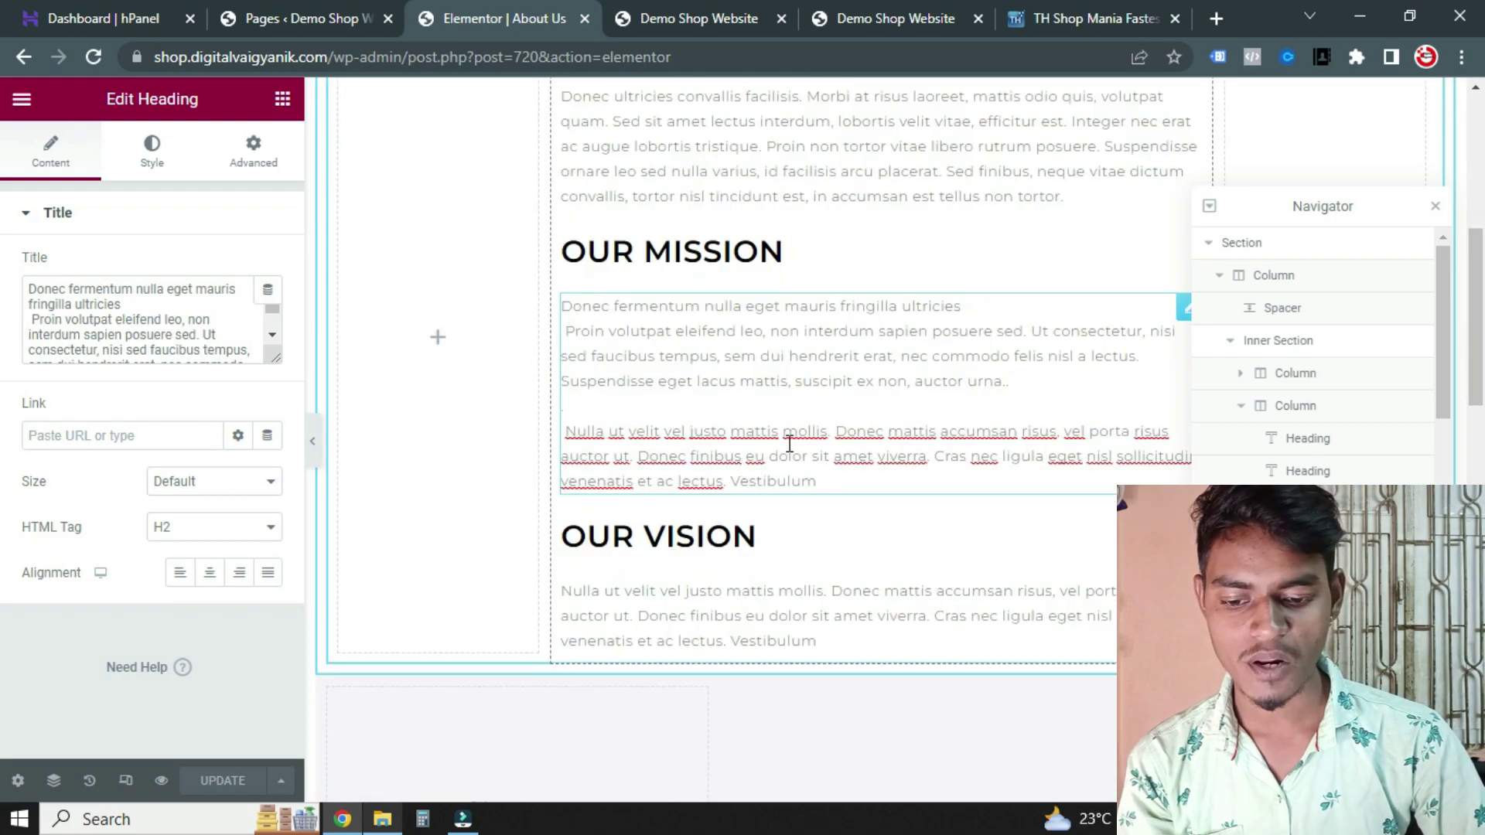
{"action": "left_click", "coordinate": [730, 594]}
{"action": "left_click", "coordinate": [720, 444]}
{"action": "scroll", "coordinate": [722, 447], "scroll_direction": "up", "scroll_amount": 6}
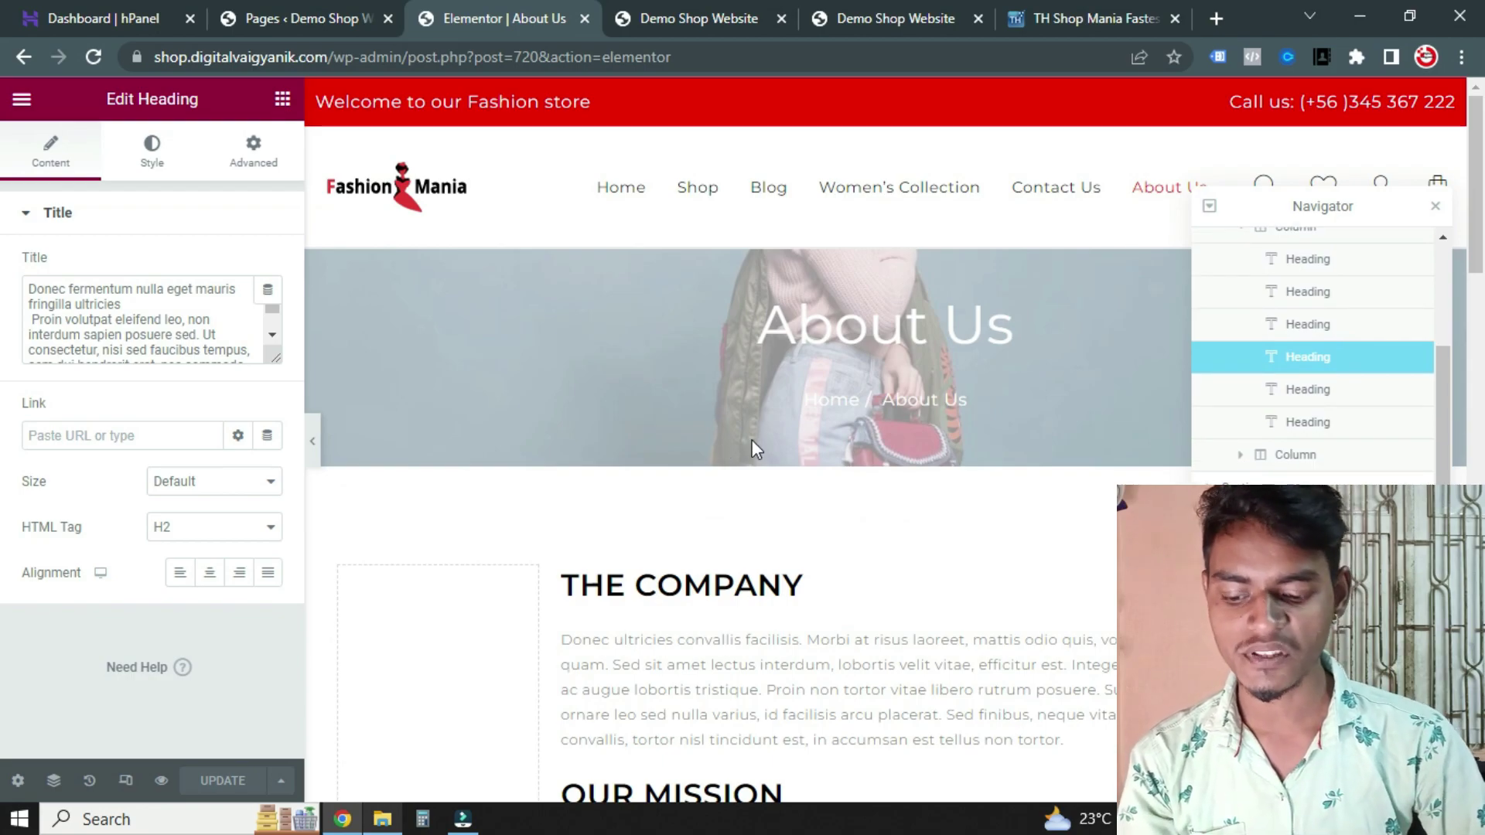
Close the Elementor tab and tick the duplicate Cart and My account pages in the pages list
{"action": "key", "text": "ctrl+w"}
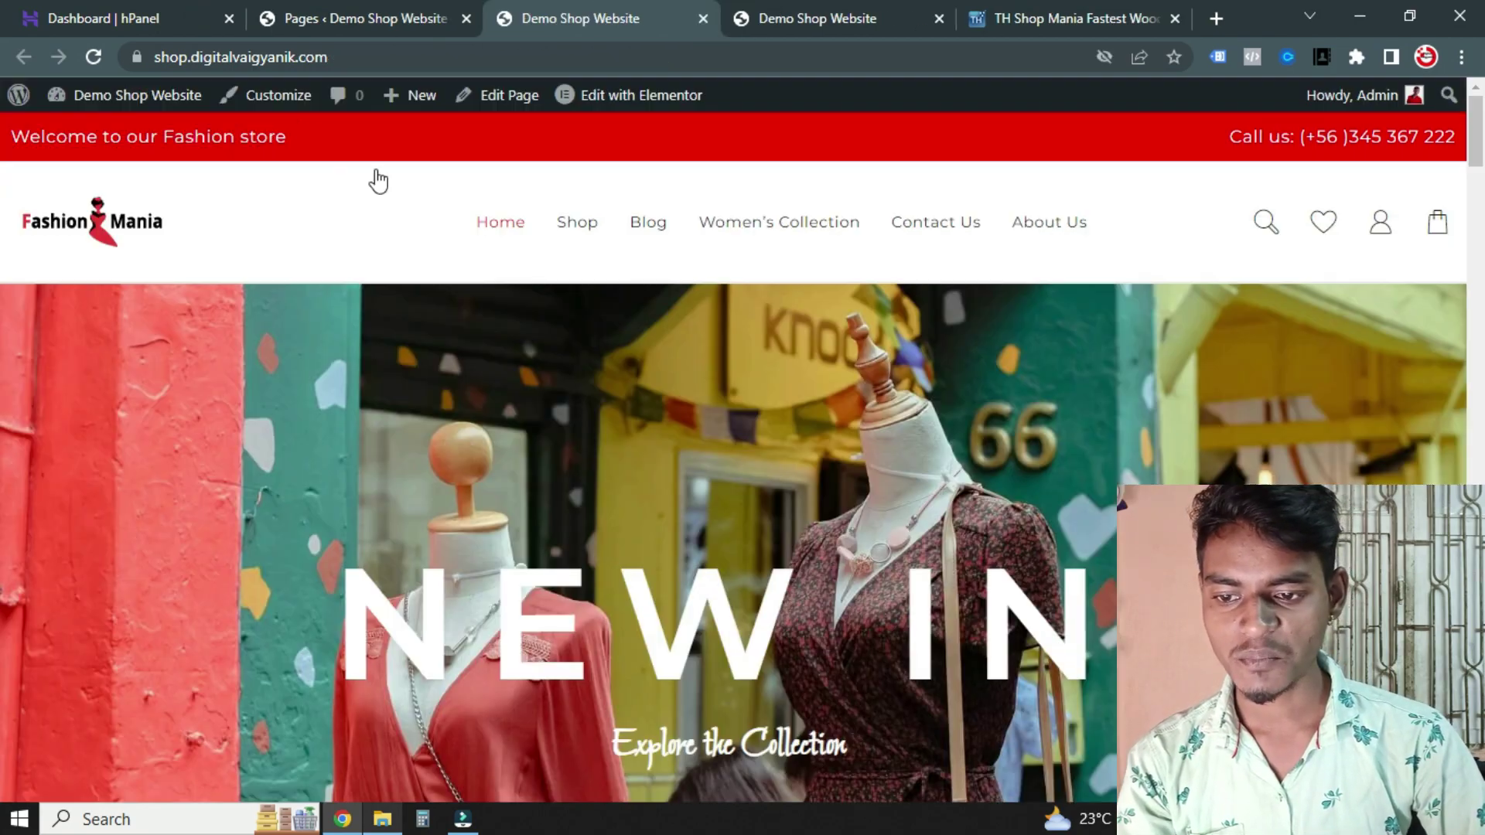
{"action": "left_click", "coordinate": [344, 17]}
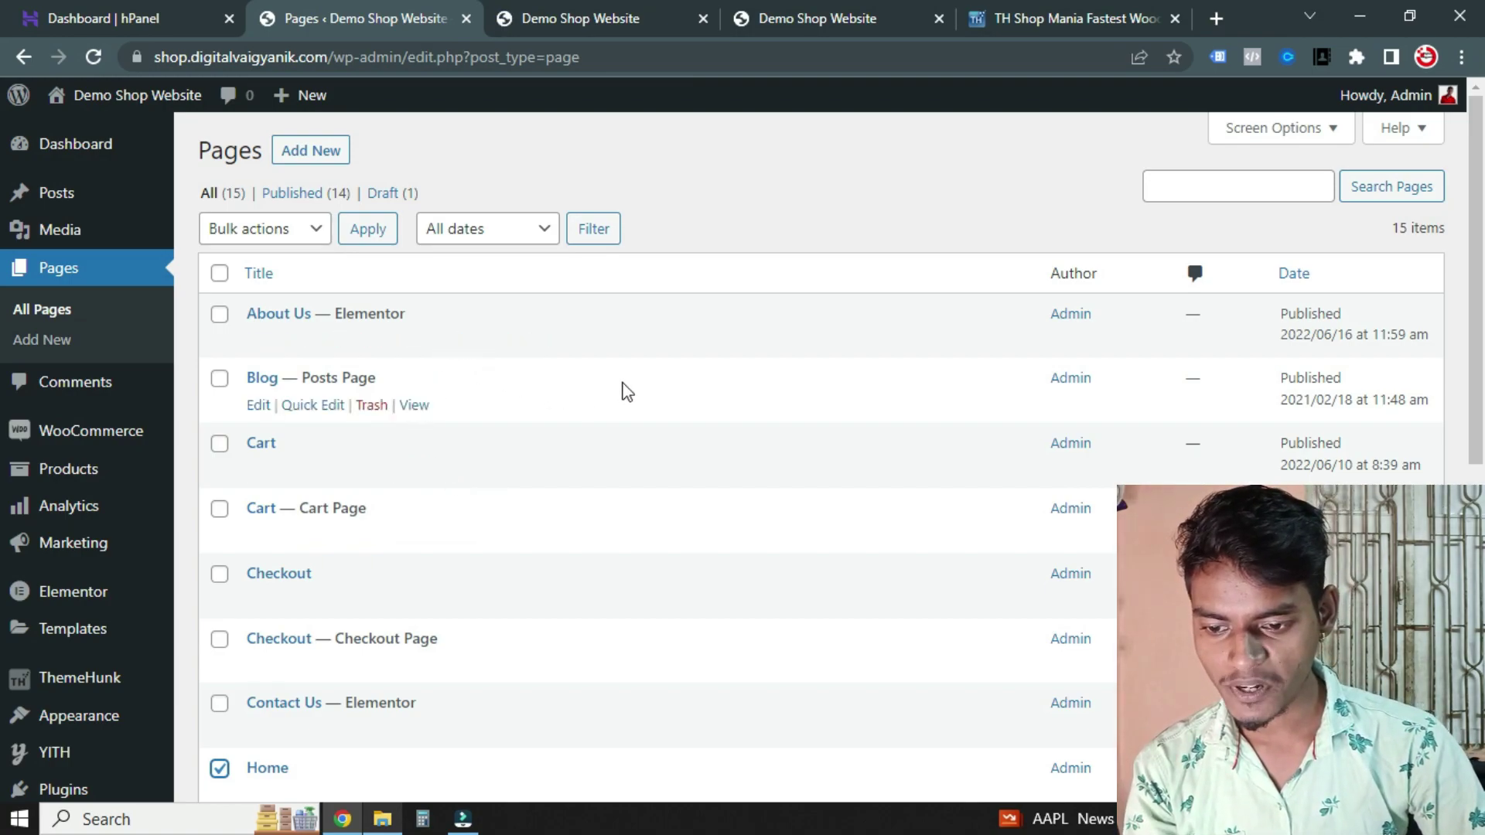
{"action": "scroll", "coordinate": [561, 433], "scroll_direction": "down", "scroll_amount": 1}
{"action": "left_click", "coordinate": [220, 337]}
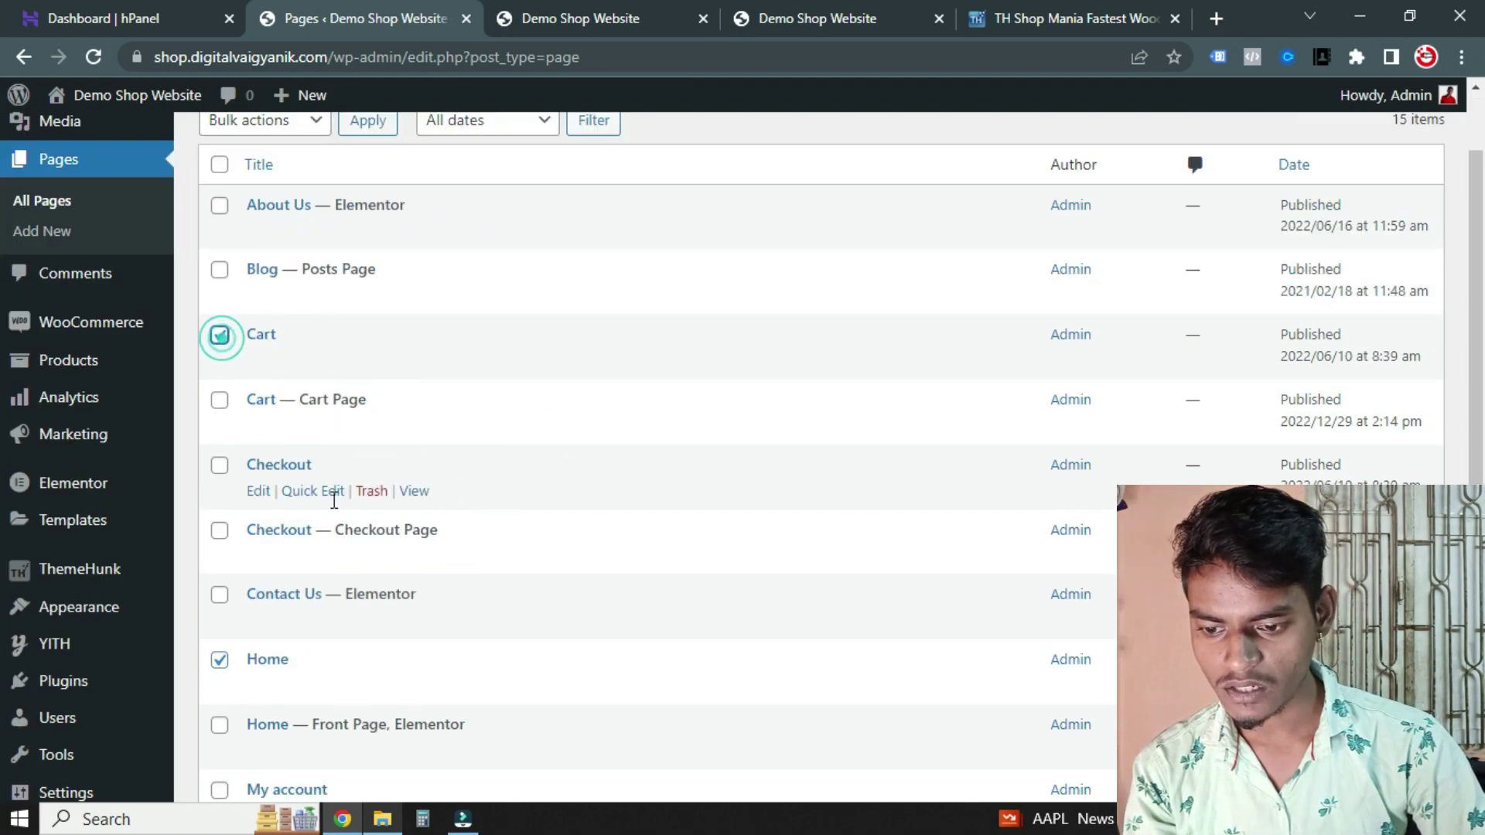
{"action": "scroll", "coordinate": [228, 480], "scroll_direction": "down", "scroll_amount": 1}
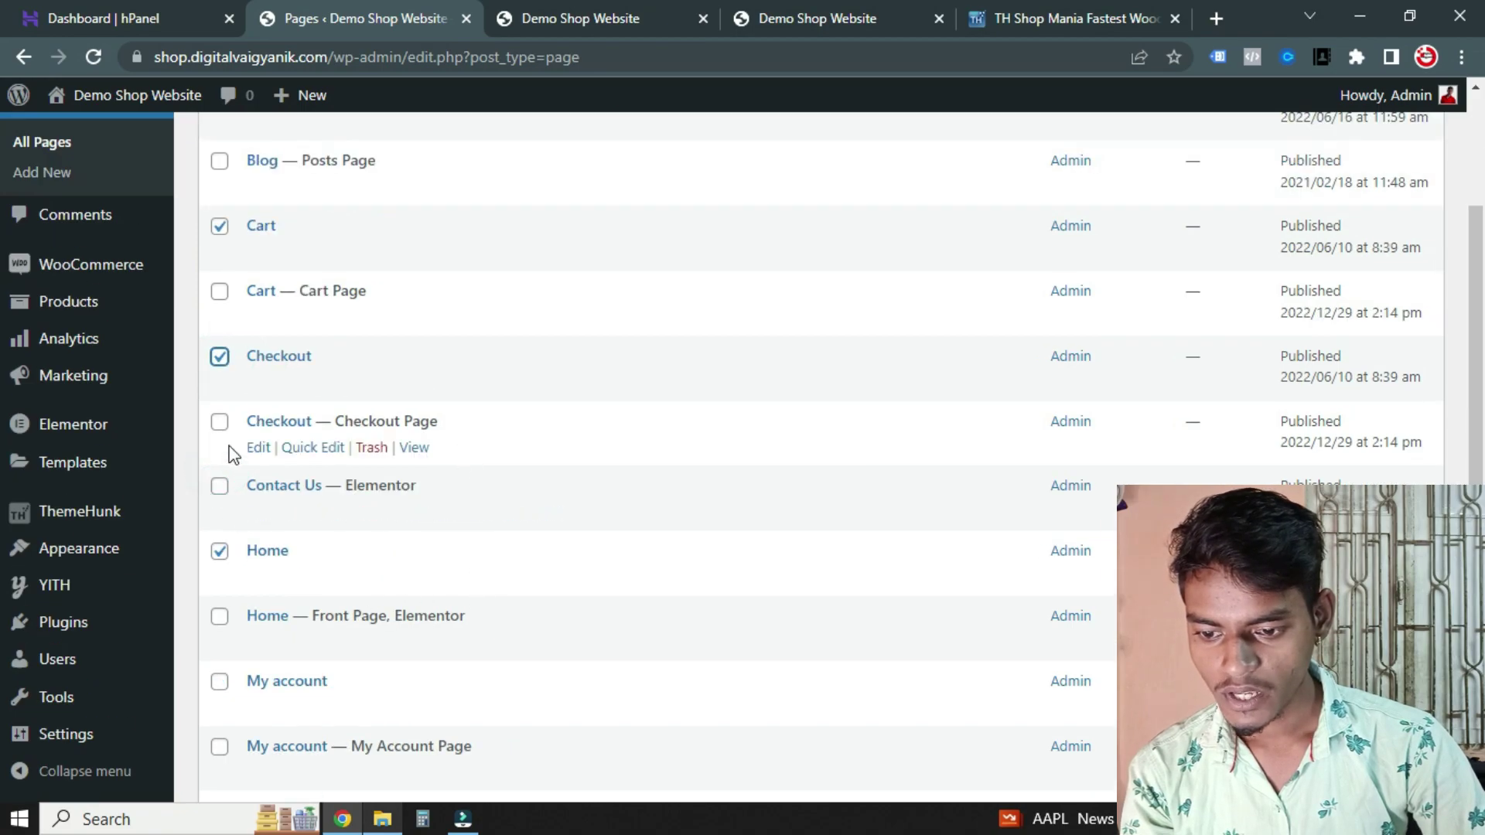
{"action": "scroll", "coordinate": [487, 495], "scroll_direction": "down", "scroll_amount": 2}
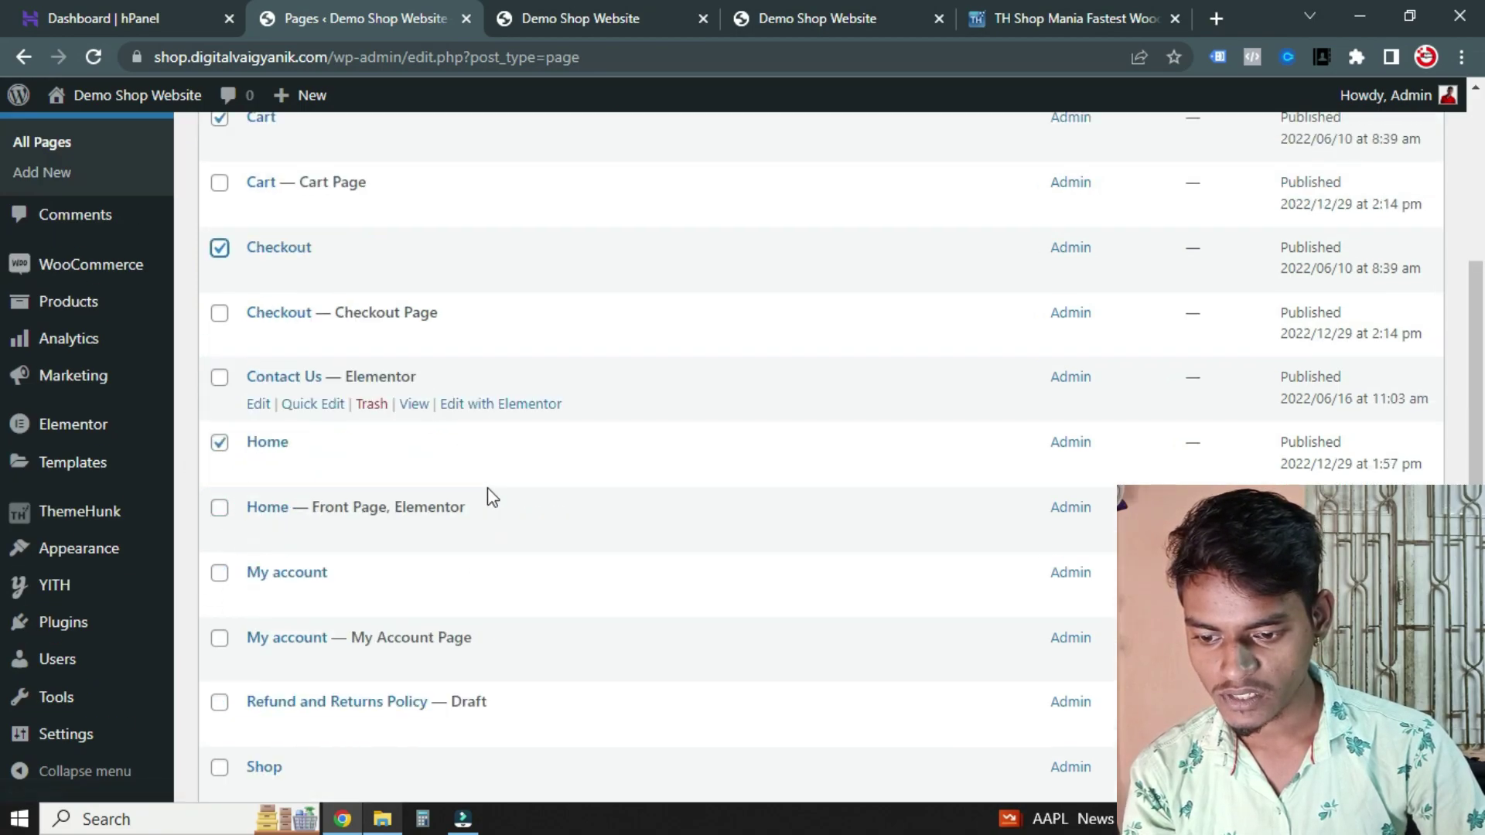
{"action": "scroll", "coordinate": [474, 450], "scroll_direction": "up", "scroll_amount": 2}
{"action": "scroll", "coordinate": [425, 418], "scroll_direction": "down", "scroll_amount": 1}
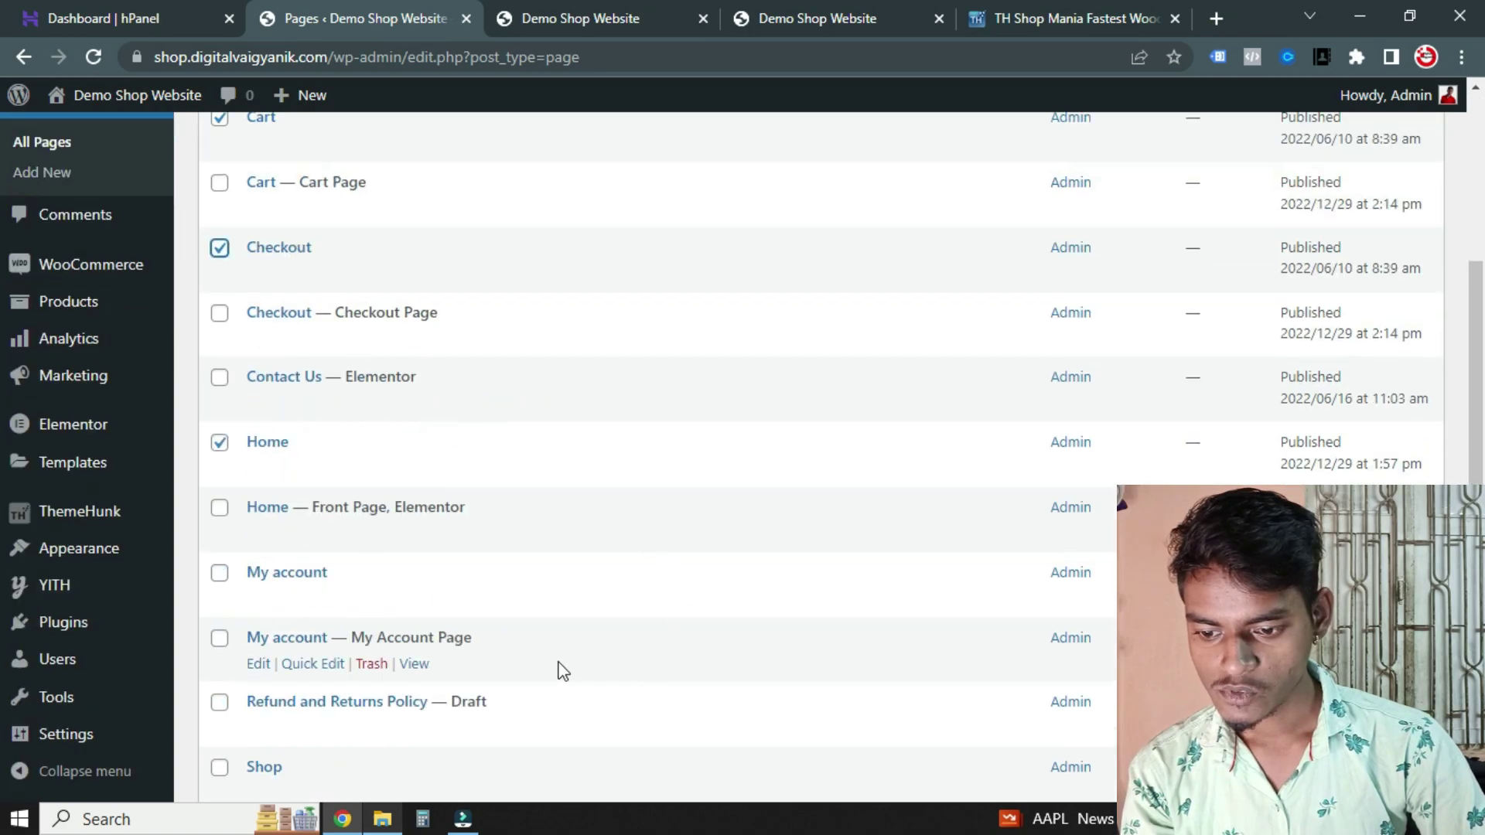
{"action": "scroll", "coordinate": [565, 727], "scroll_direction": "down", "scroll_amount": 3}
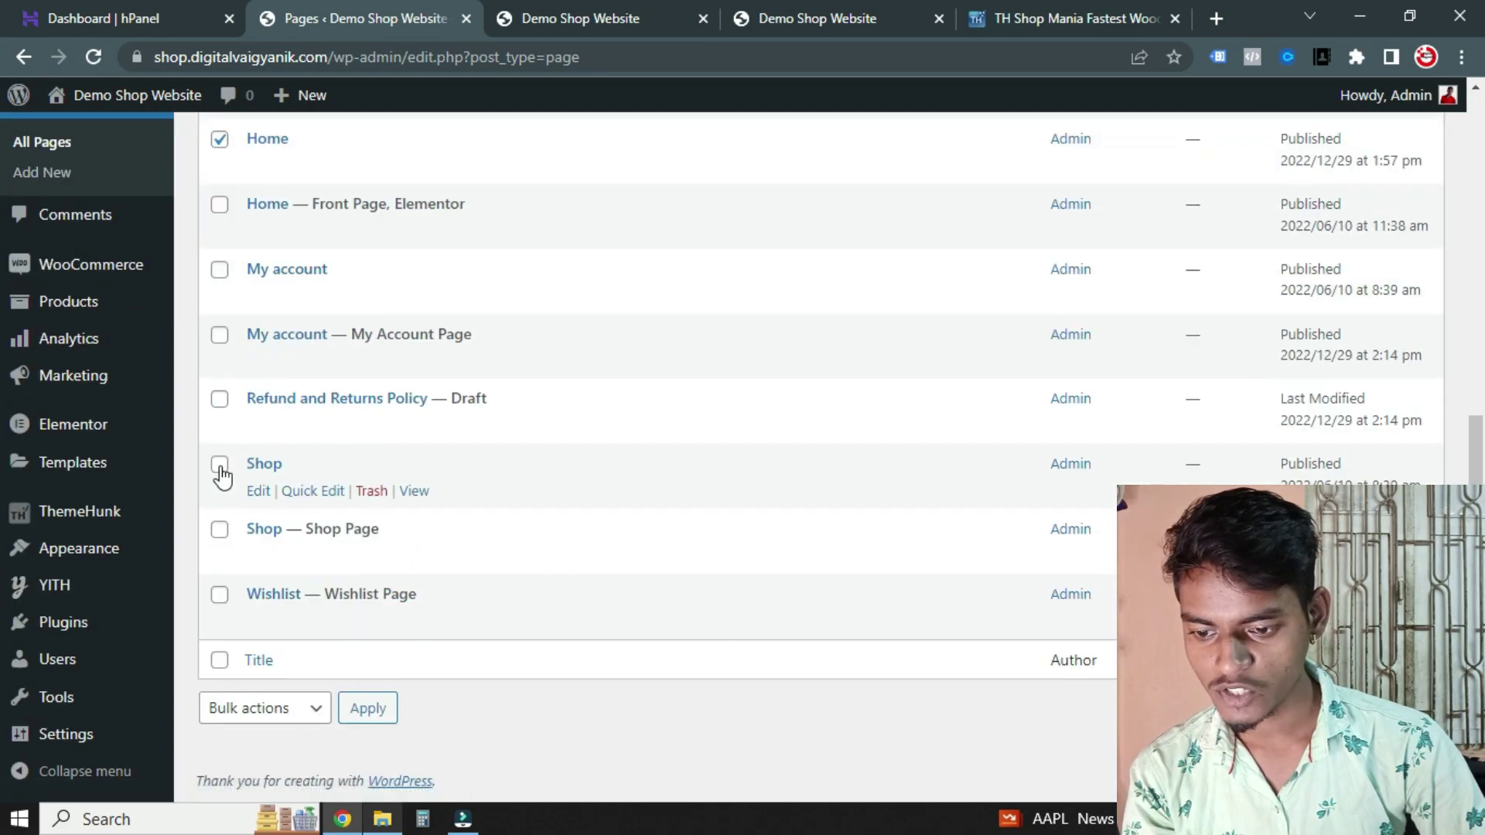
{"action": "left_click", "coordinate": [221, 270]}
Move the checked duplicate pages to the trash with the Bulk actions menu
{"action": "left_click", "coordinate": [299, 706]}
{"action": "left_click", "coordinate": [295, 723]}
{"action": "left_click", "coordinate": [294, 721]}
{"action": "left_click", "coordinate": [283, 773]}
{"action": "left_click", "coordinate": [367, 718]}
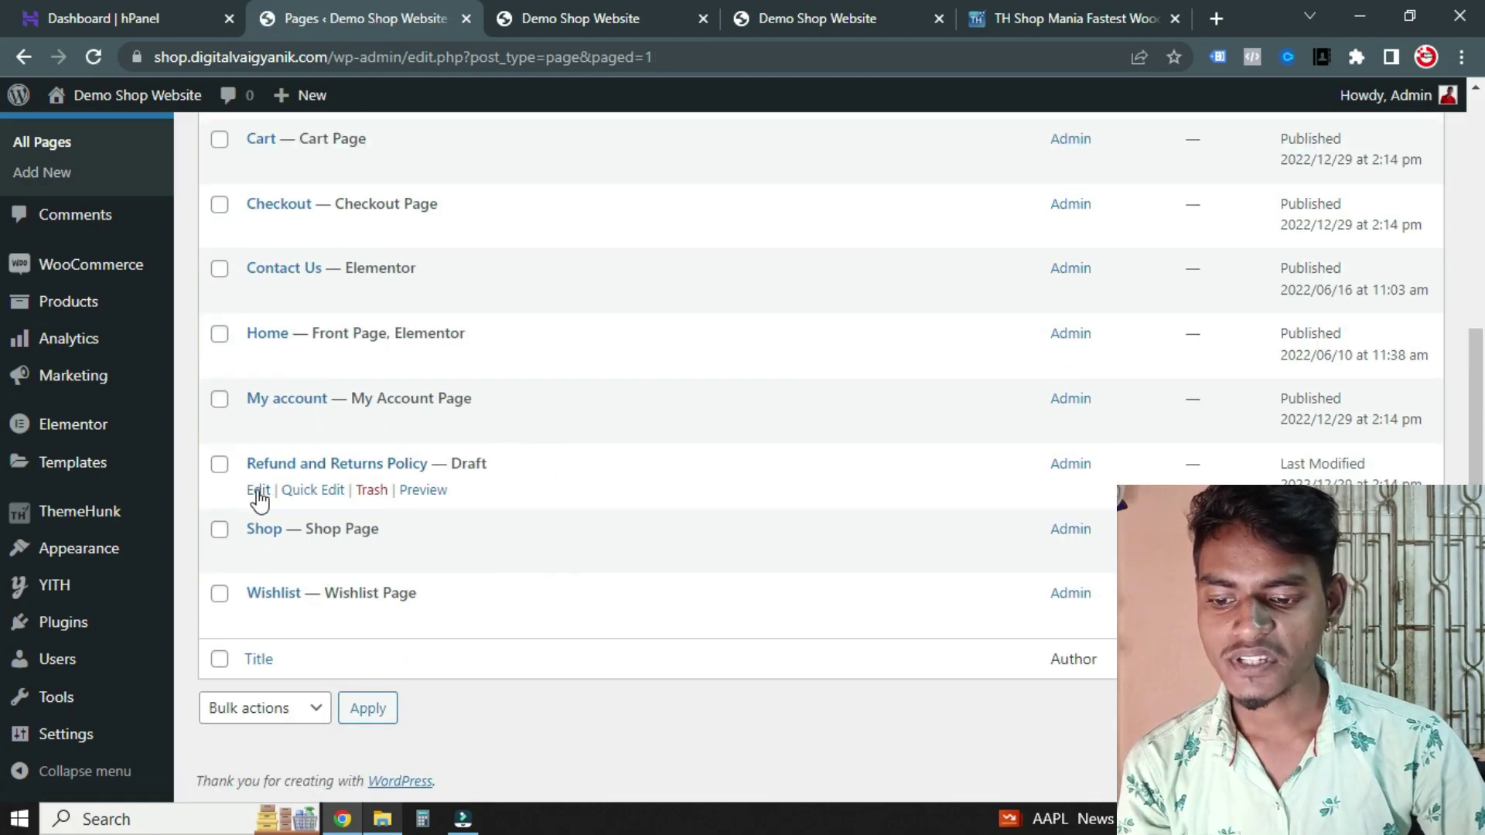
Publish the draft Refund and Returns Policy page
{"action": "left_click", "coordinate": [258, 490]}
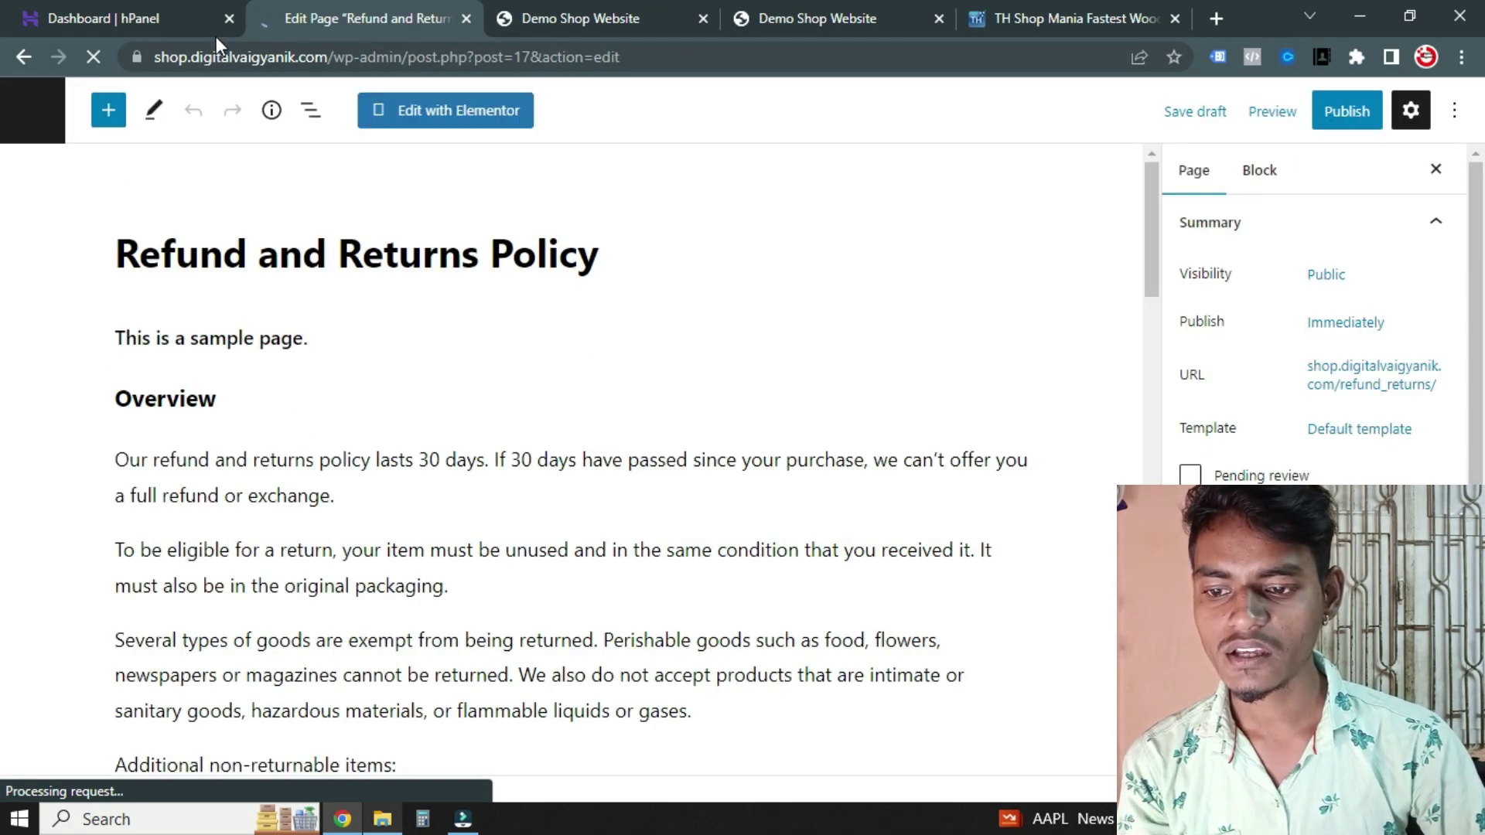
{"action": "left_click", "coordinate": [228, 18]}
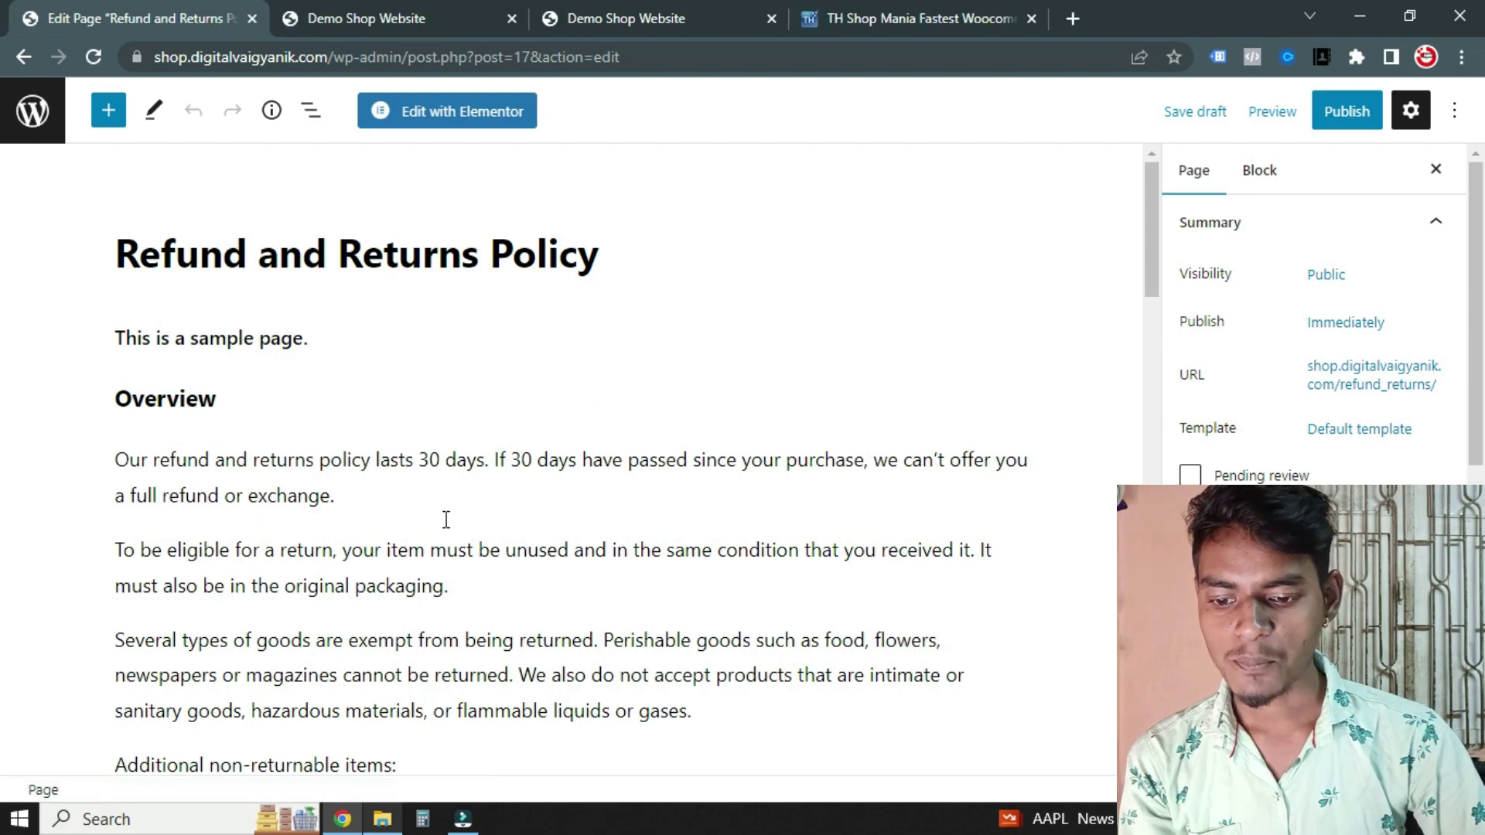
{"action": "scroll", "coordinate": [415, 452], "scroll_direction": "down", "scroll_amount": 5}
{"action": "scroll", "coordinate": [474, 417], "scroll_direction": "up", "scroll_amount": 3}
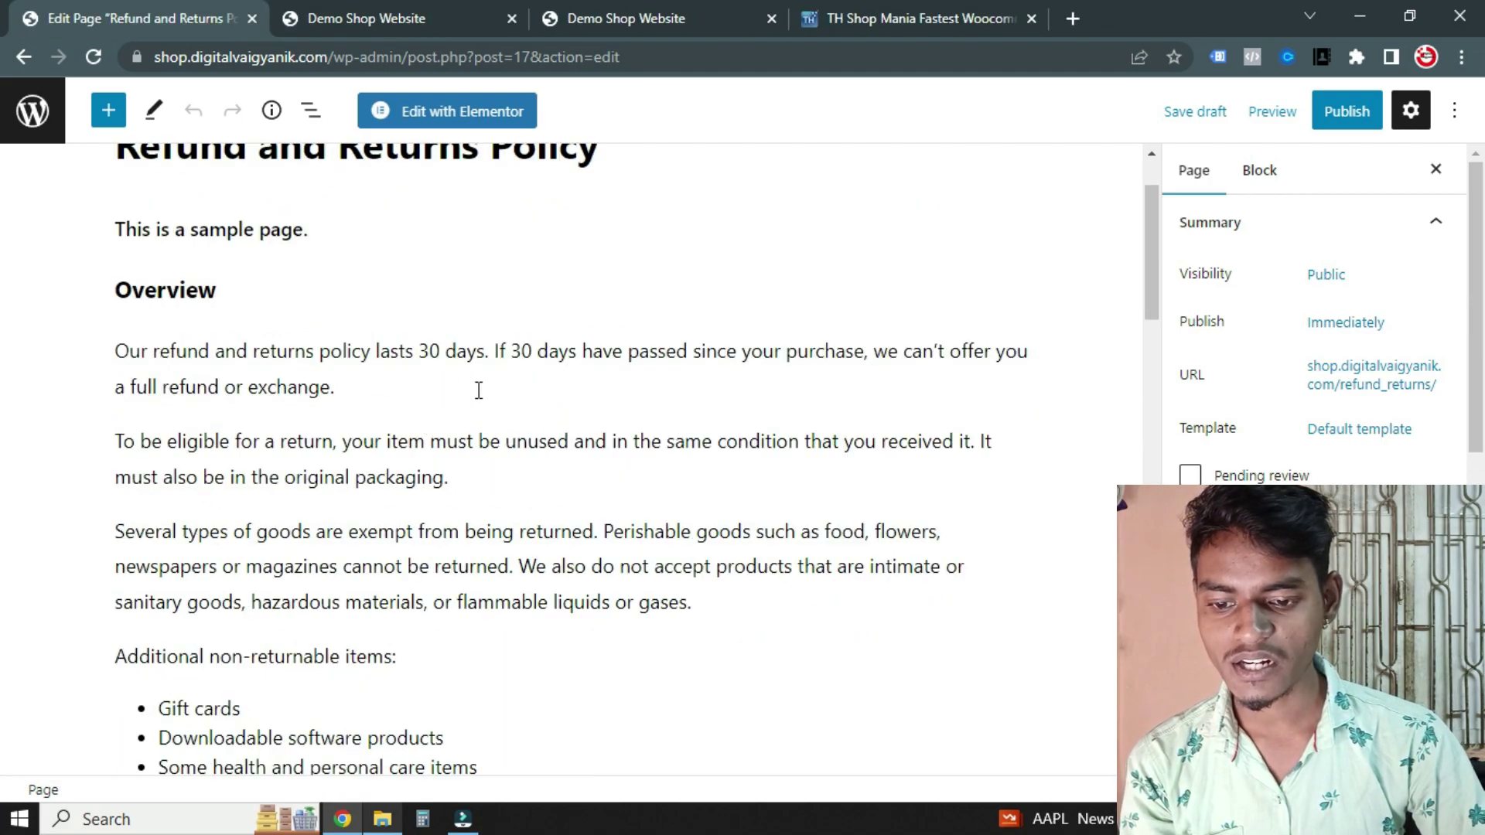
{"action": "scroll", "coordinate": [485, 393], "scroll_direction": "down", "scroll_amount": 6}
{"action": "scroll", "coordinate": [485, 393], "scroll_direction": "down", "scroll_amount": 14}
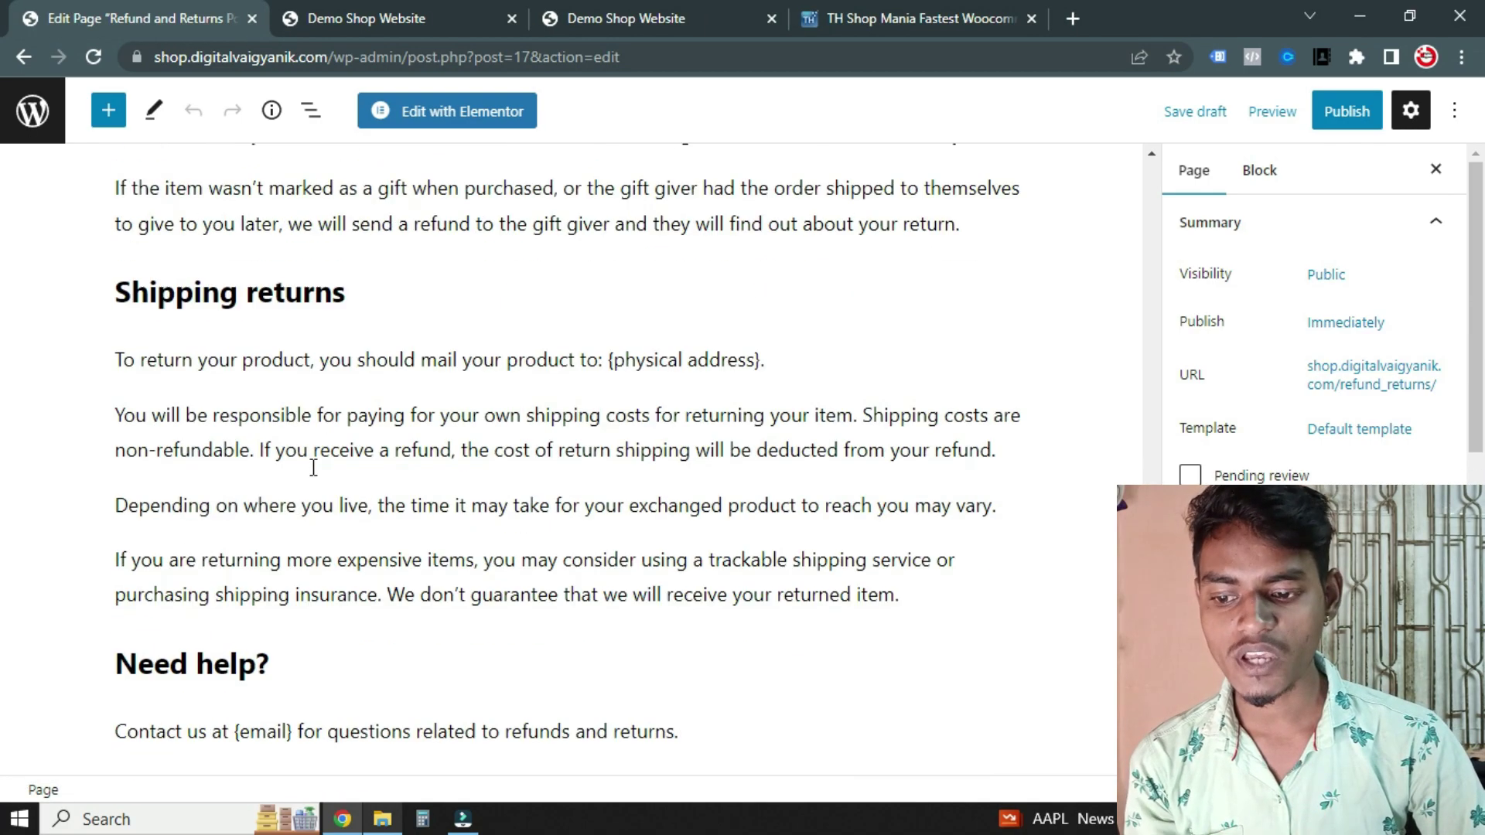
{"action": "scroll", "coordinate": [406, 502], "scroll_direction": "up", "scroll_amount": 7}
{"action": "scroll", "coordinate": [406, 501], "scroll_direction": "up", "scroll_amount": 2}
{"action": "left_click", "coordinate": [1346, 111]}
{"action": "left_click", "coordinate": [1264, 116]}
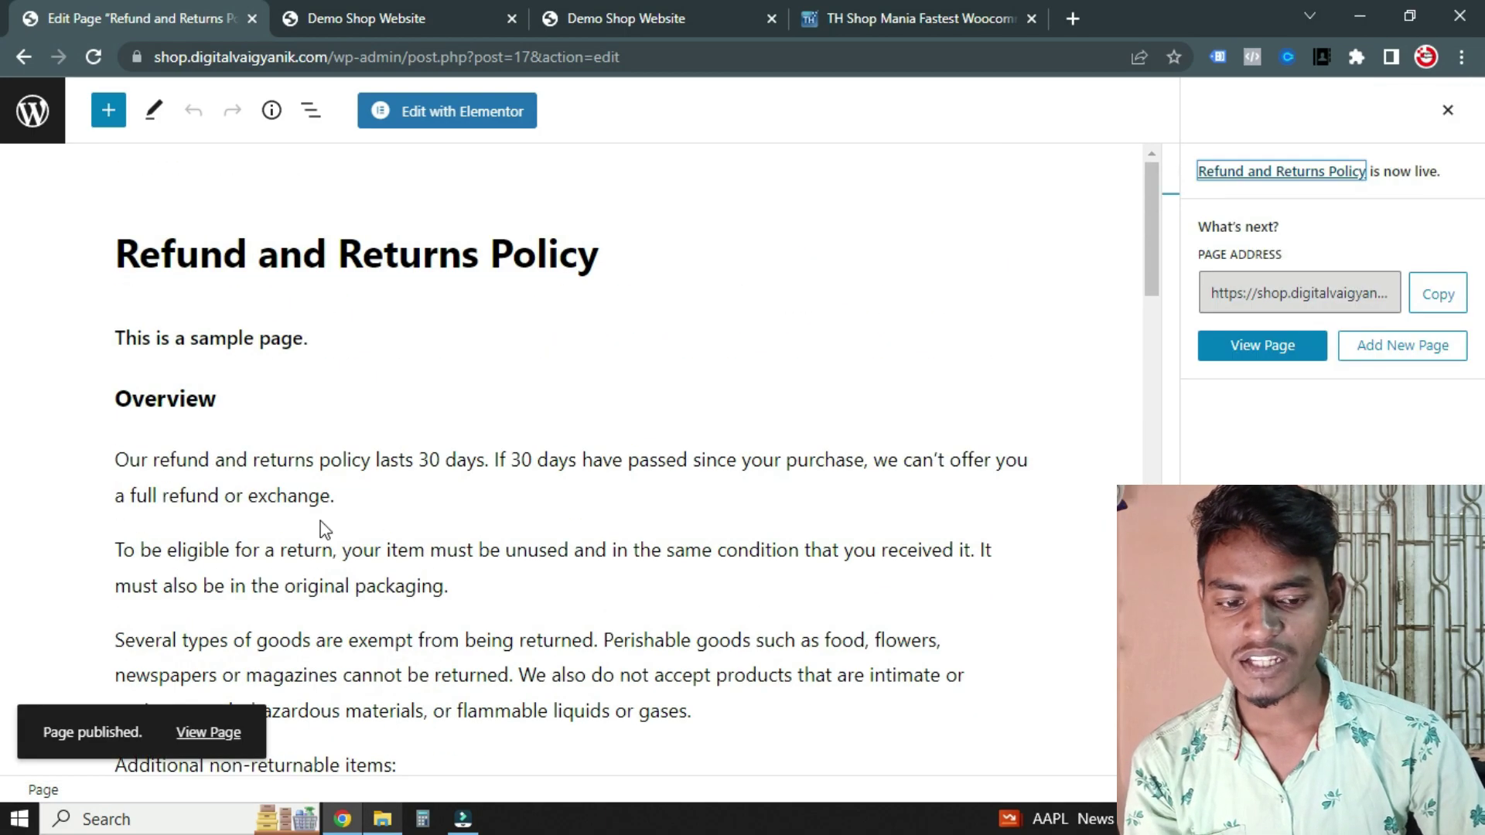
Return to the pages list, then go to the WooCommerce store dashboard
{"action": "left_click", "coordinate": [28, 112]}
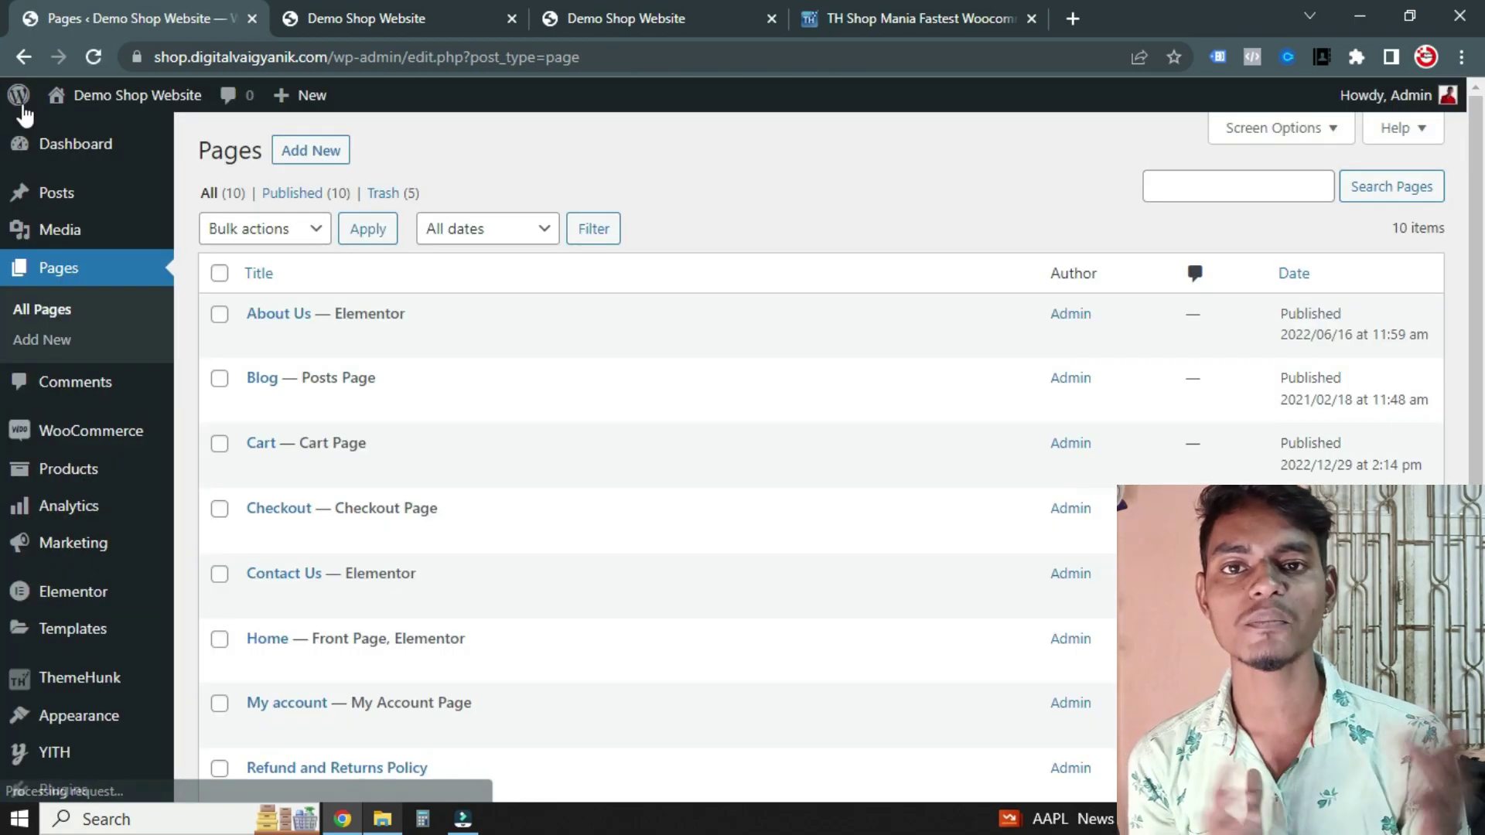
{"action": "scroll", "coordinate": [348, 340], "scroll_direction": "down", "scroll_amount": 5}
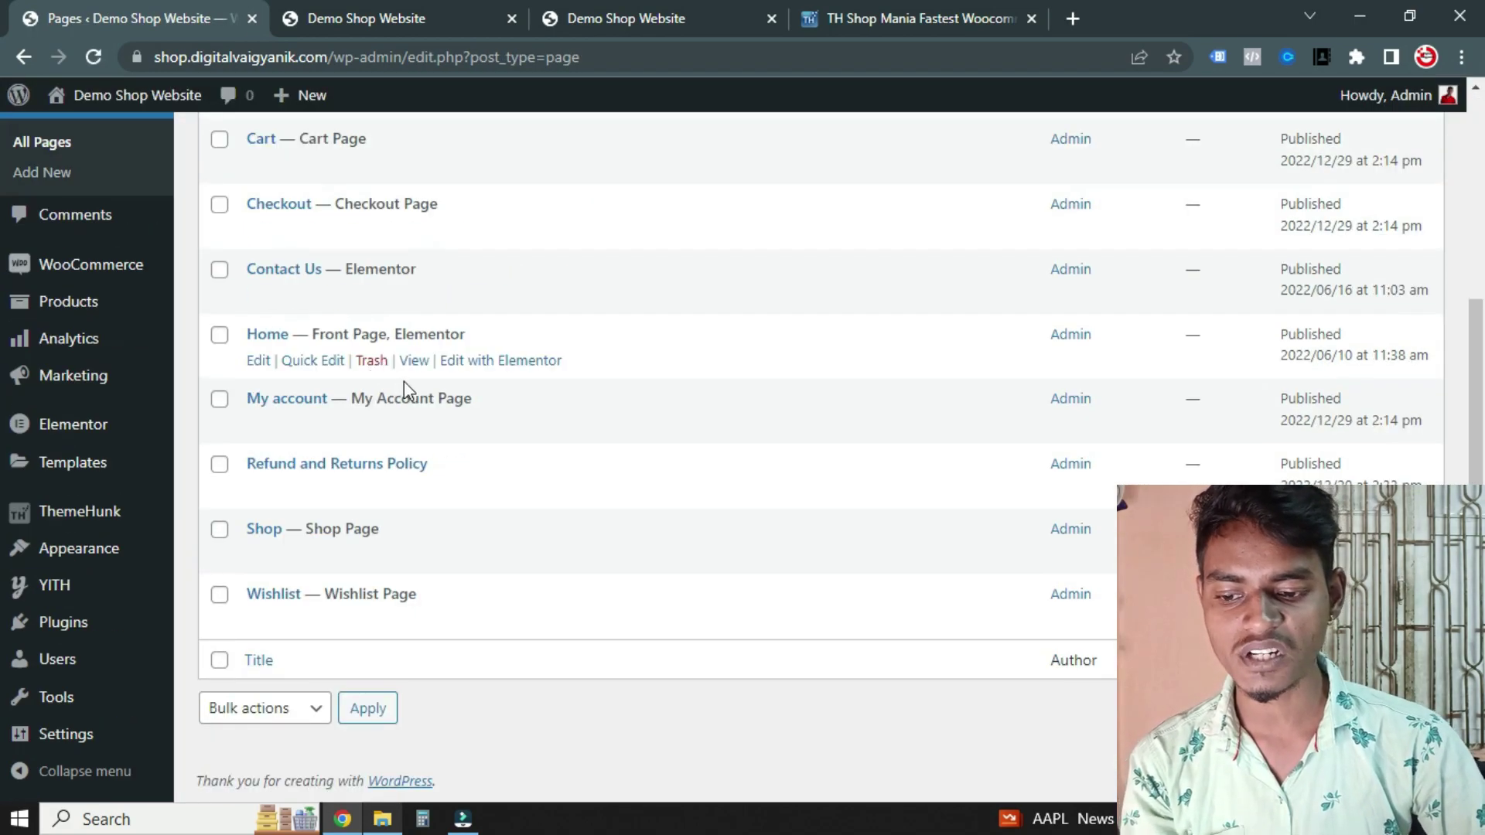
{"action": "scroll", "coordinate": [399, 387], "scroll_direction": "up", "scroll_amount": 5}
{"action": "scroll", "coordinate": [464, 372], "scroll_direction": "down", "scroll_amount": 1}
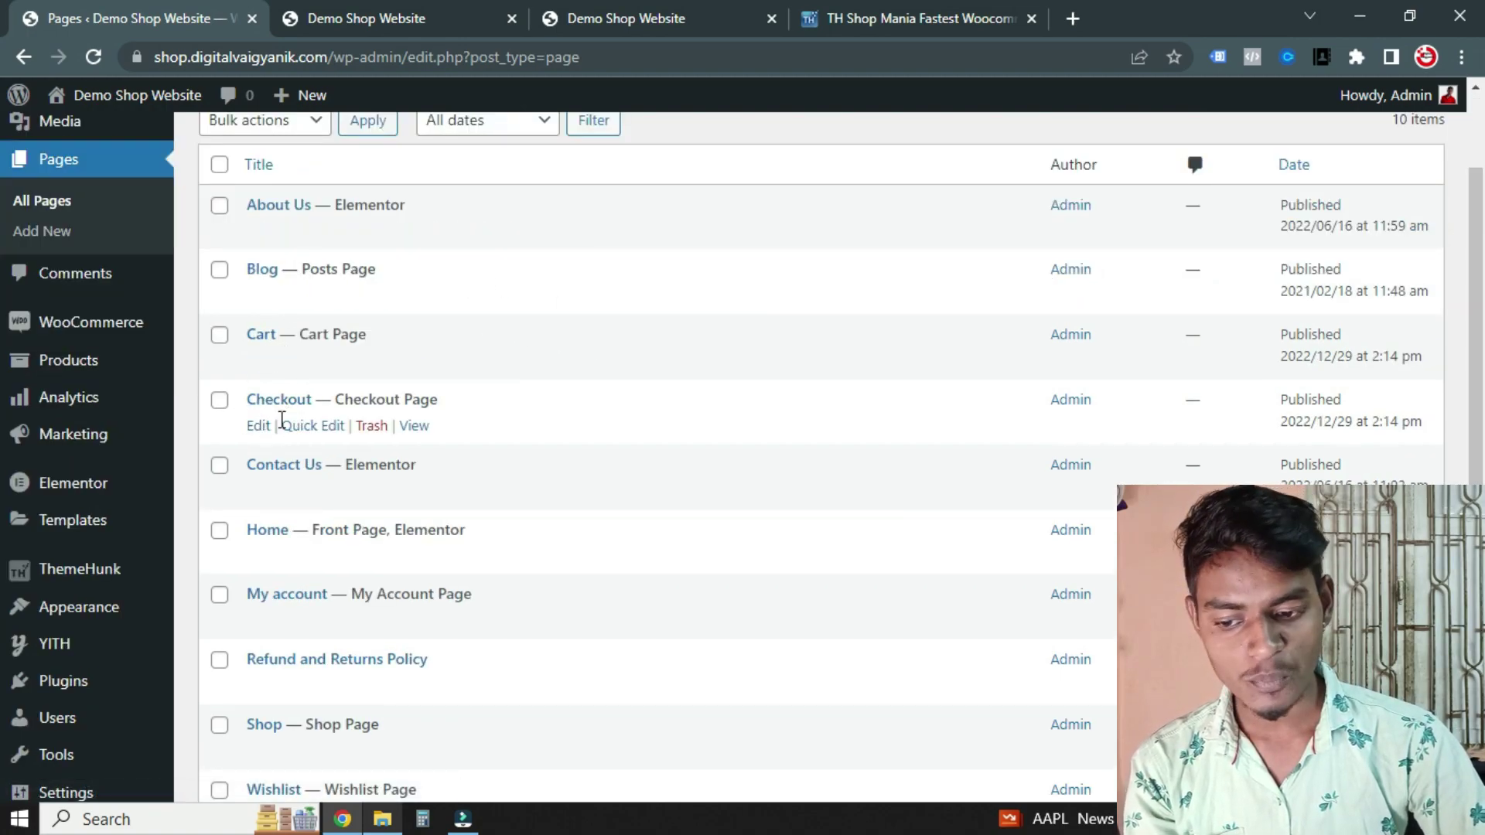
{"action": "scroll", "coordinate": [402, 433], "scroll_direction": "down", "scroll_amount": 1}
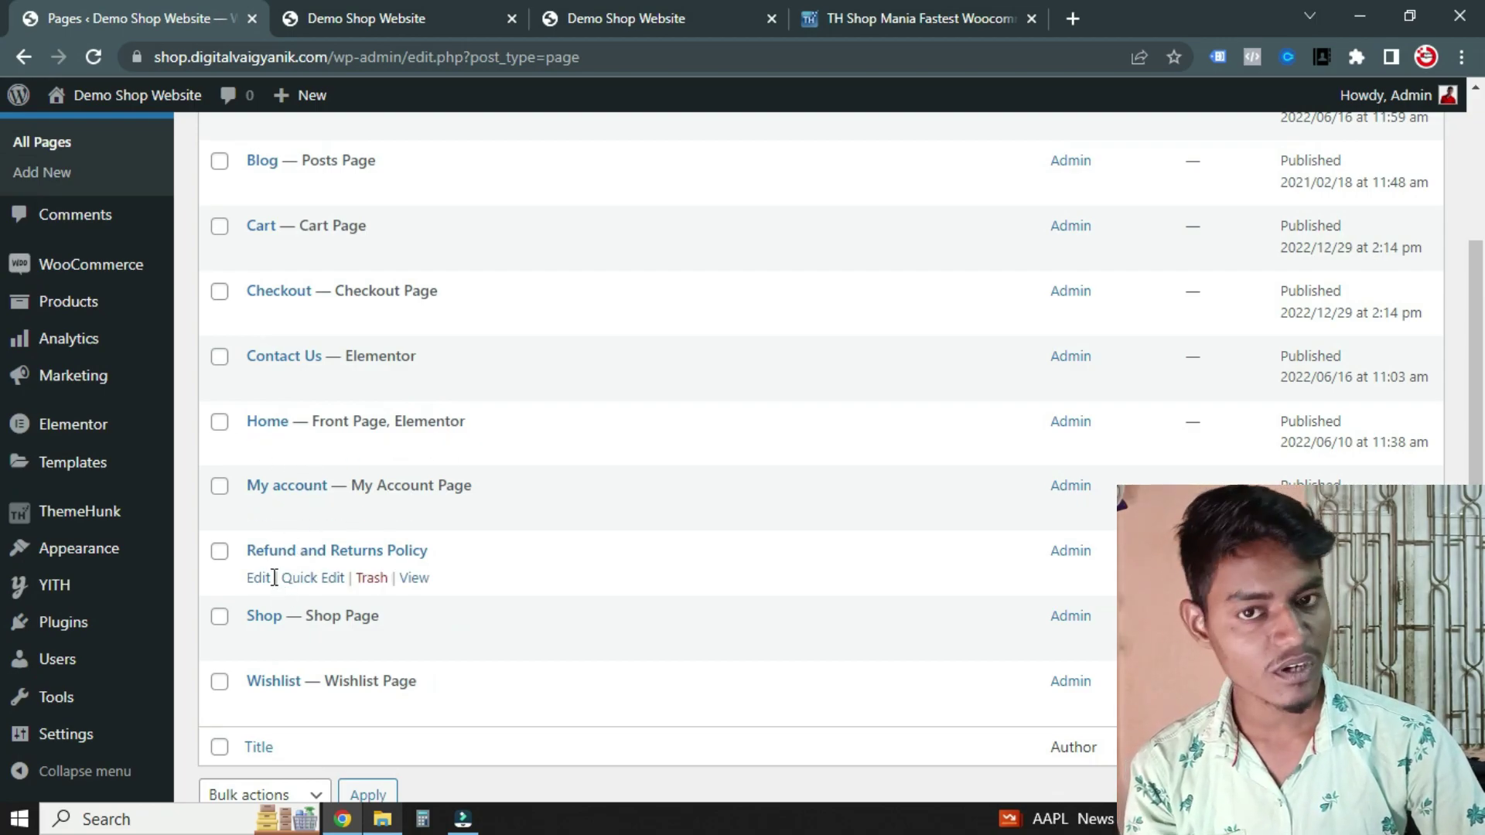
{"action": "scroll", "coordinate": [528, 513], "scroll_direction": "up", "scroll_amount": 2}
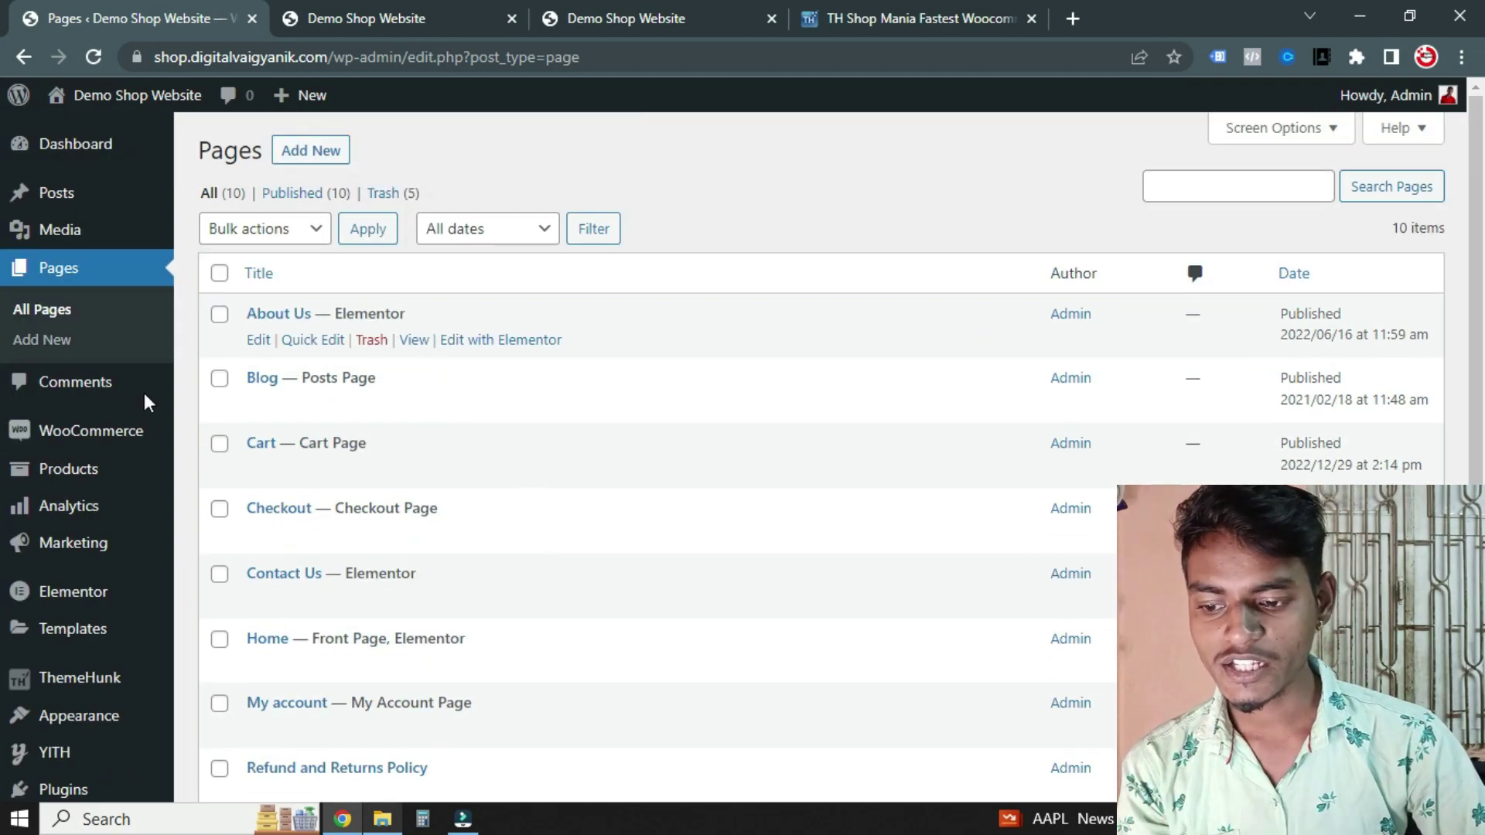
{"action": "left_click", "coordinate": [31, 434]}
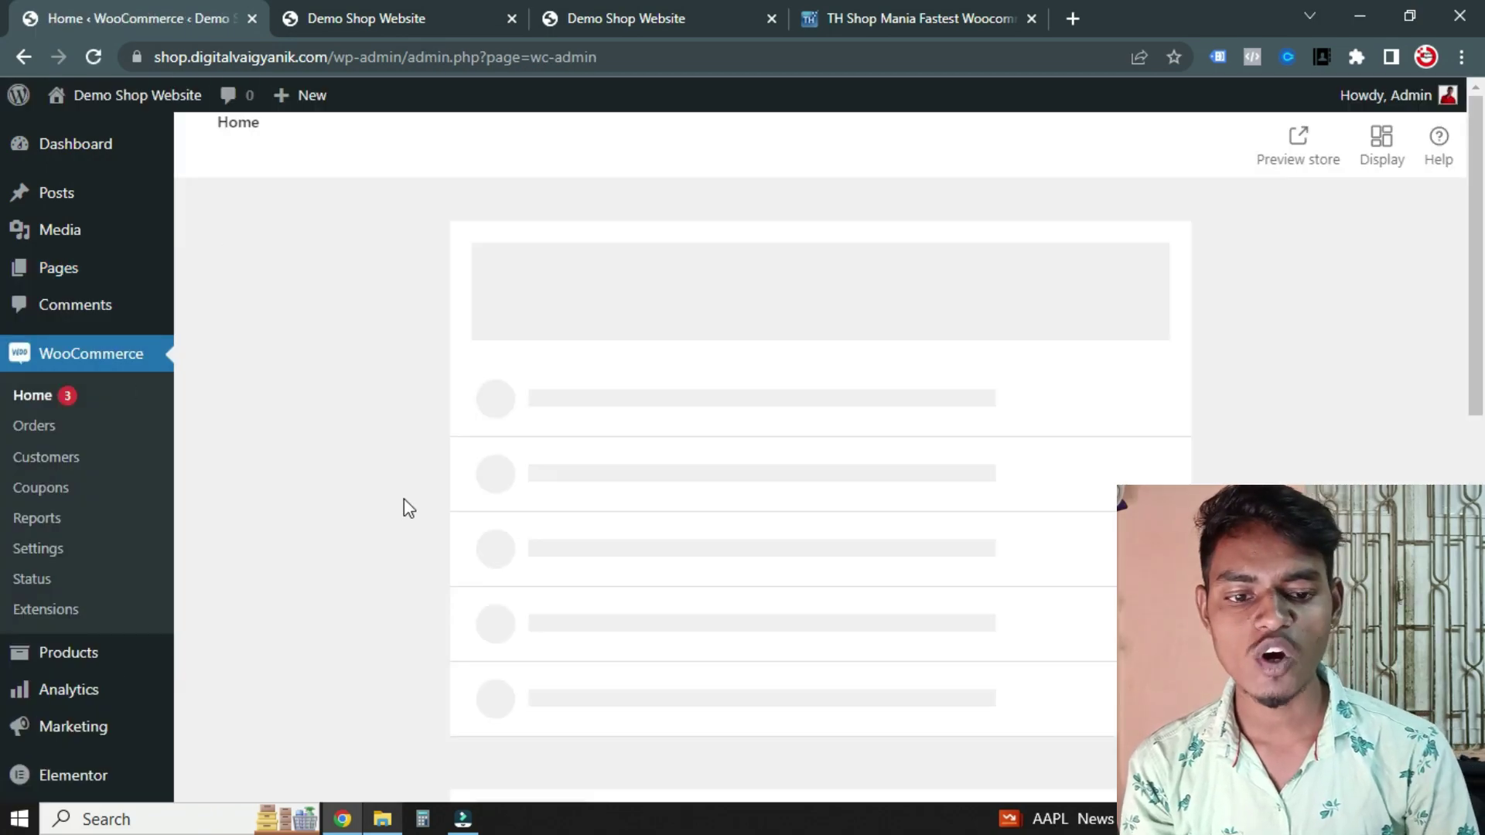
Open the WooCommerce orders list, then the store's general settings
{"action": "scroll", "coordinate": [576, 530], "scroll_direction": "down", "scroll_amount": 10}
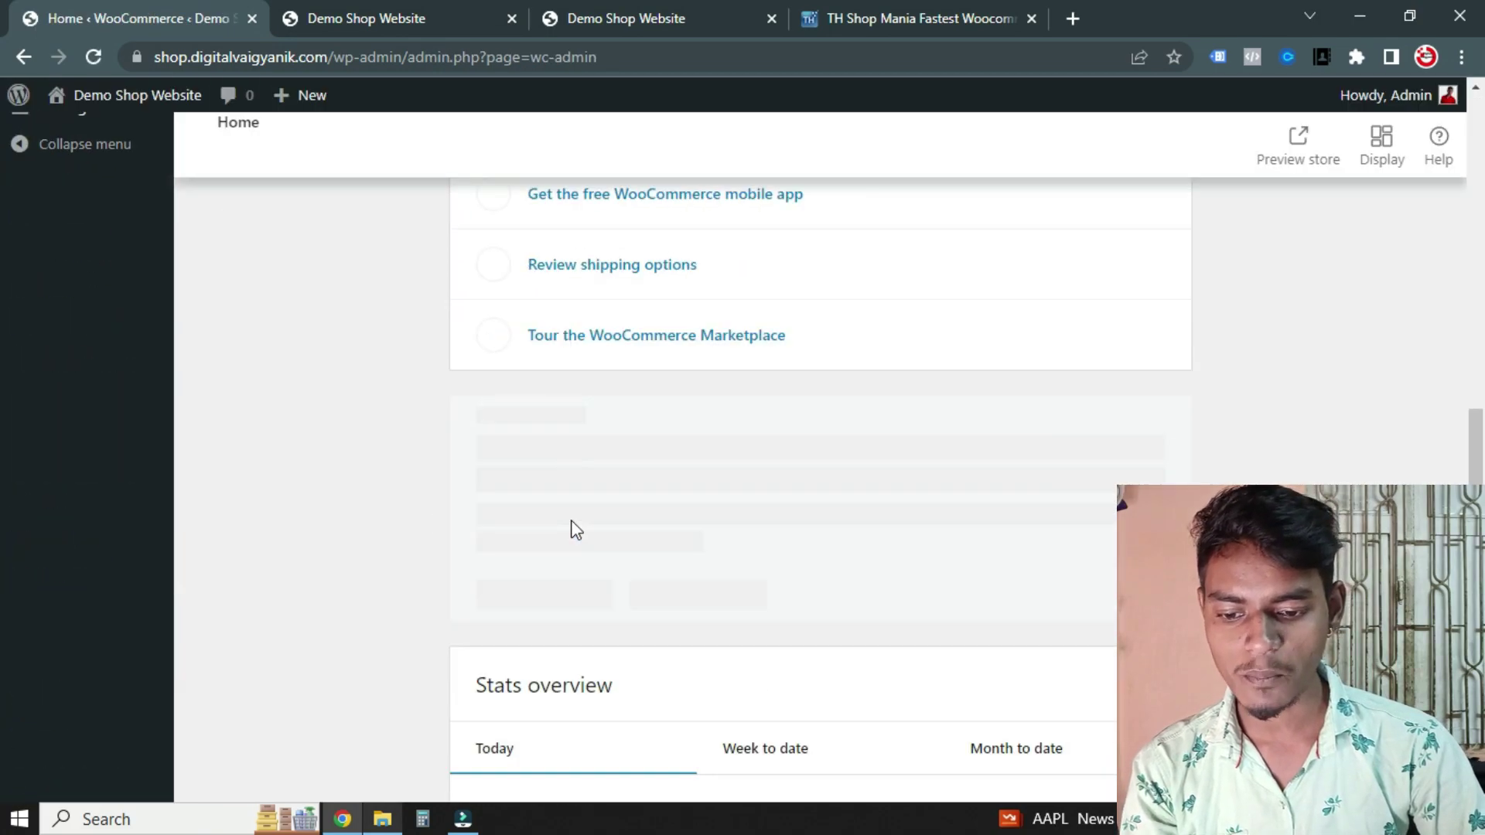
{"action": "scroll", "coordinate": [576, 530], "scroll_direction": "up", "scroll_amount": 10}
{"action": "left_click", "coordinate": [31, 317]}
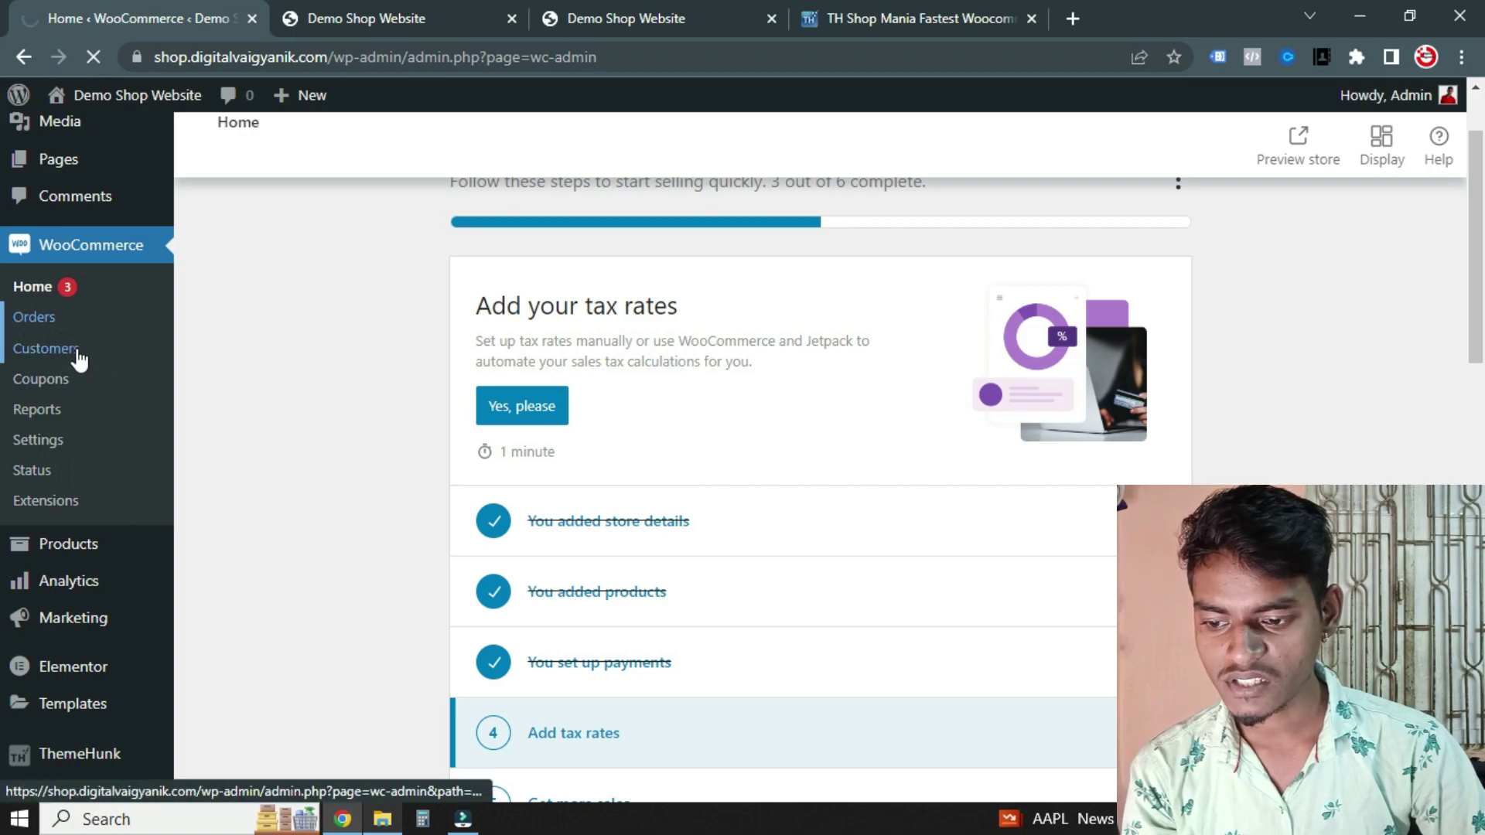
{"action": "left_click", "coordinate": [40, 441]}
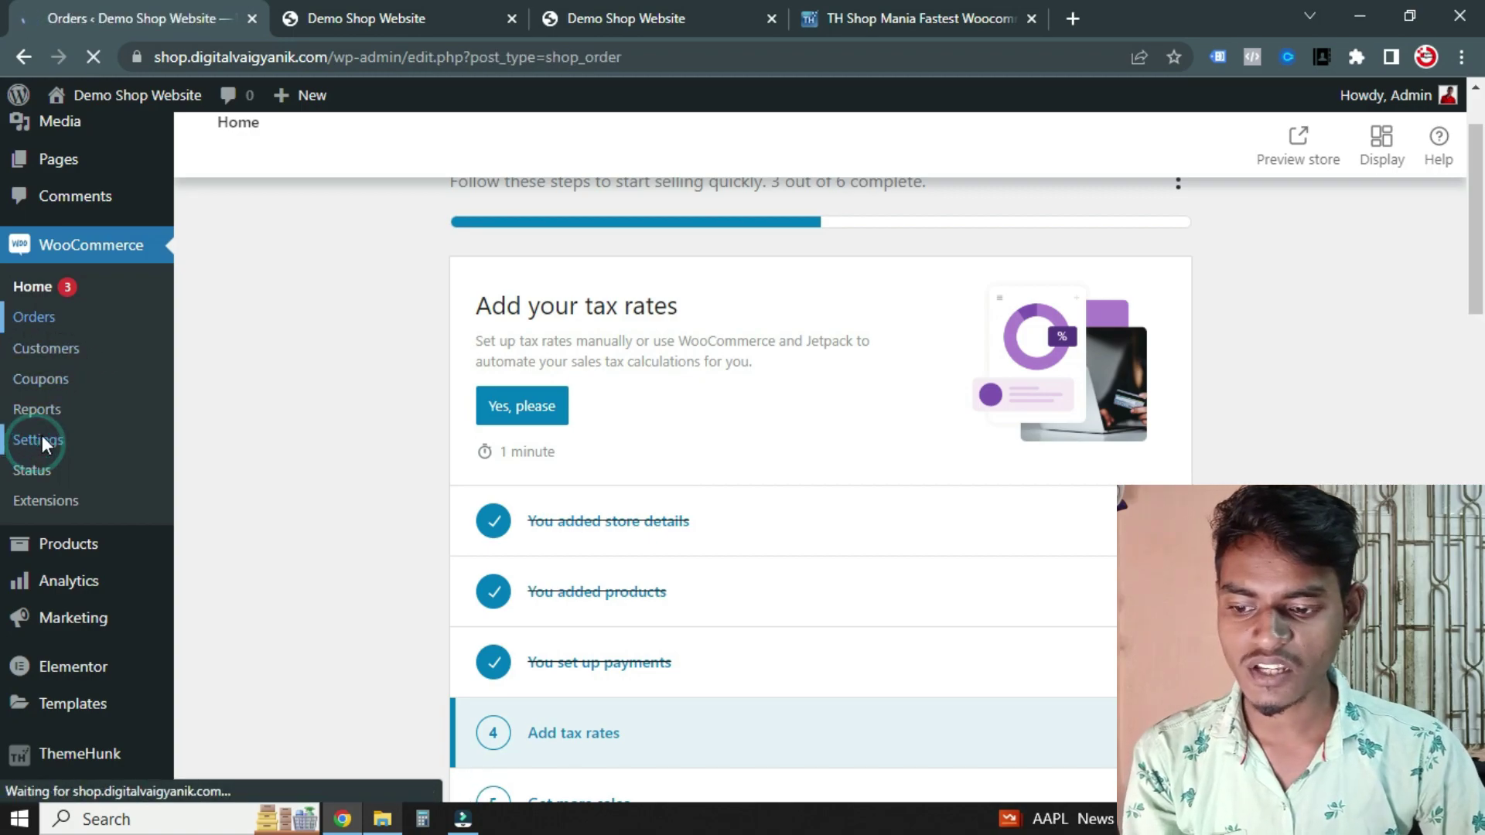
{"action": "scroll", "coordinate": [510, 377], "scroll_direction": "down", "scroll_amount": 1}
Set the store address line 2 to Maninagar East and save the general settings
{"action": "left_click", "coordinate": [490, 338]}
{"action": "left_click", "coordinate": [607, 388]}
{"action": "left_click", "coordinate": [1006, 437]}
{"action": "scroll", "coordinate": [416, 412], "scroll_direction": "down", "scroll_amount": 3}
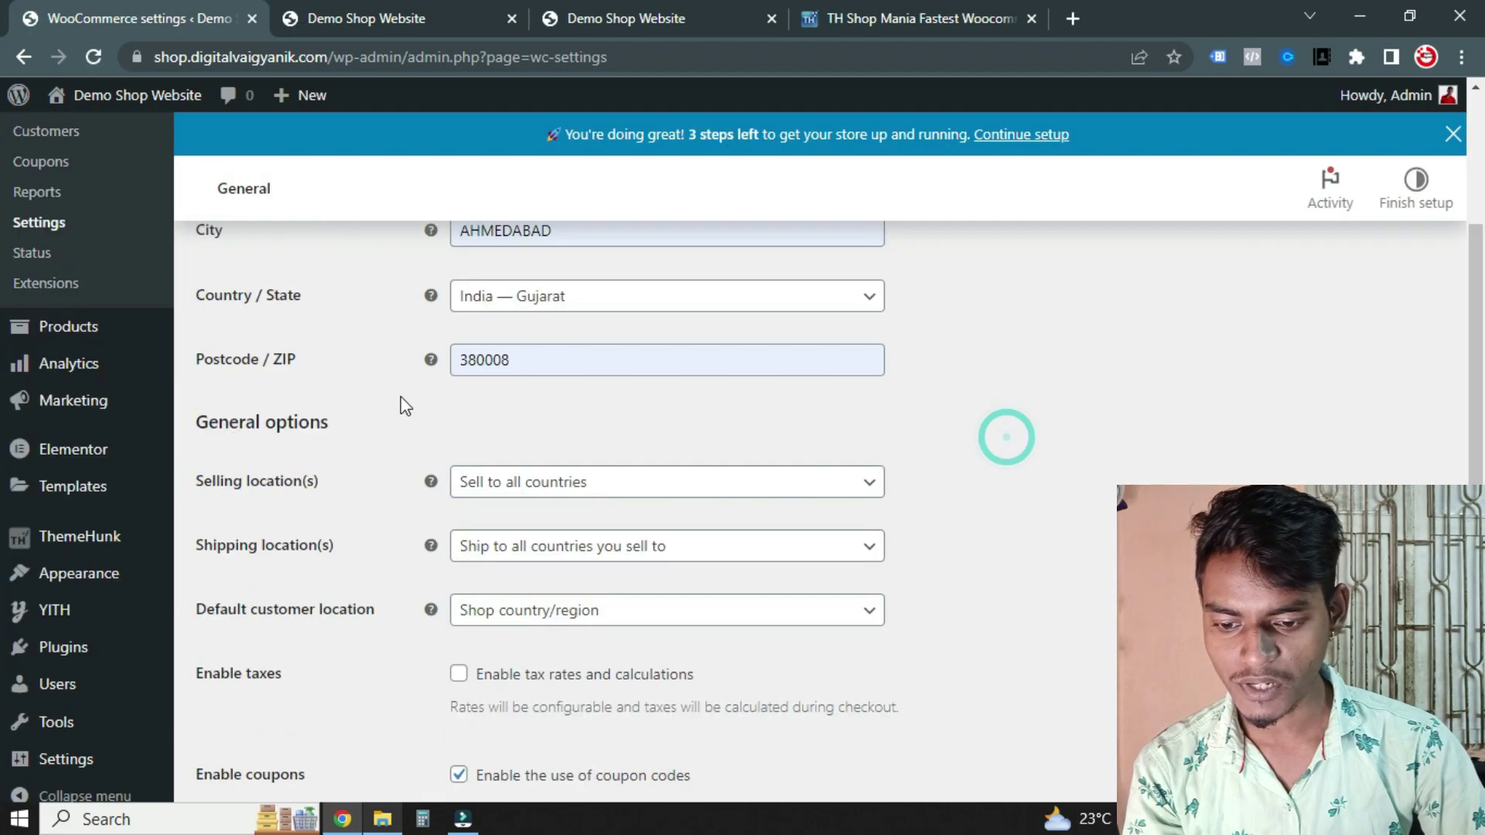
{"action": "scroll", "coordinate": [305, 424], "scroll_direction": "down", "scroll_amount": 1}
{"action": "scroll", "coordinate": [786, 434], "scroll_direction": "down", "scroll_amount": 1}
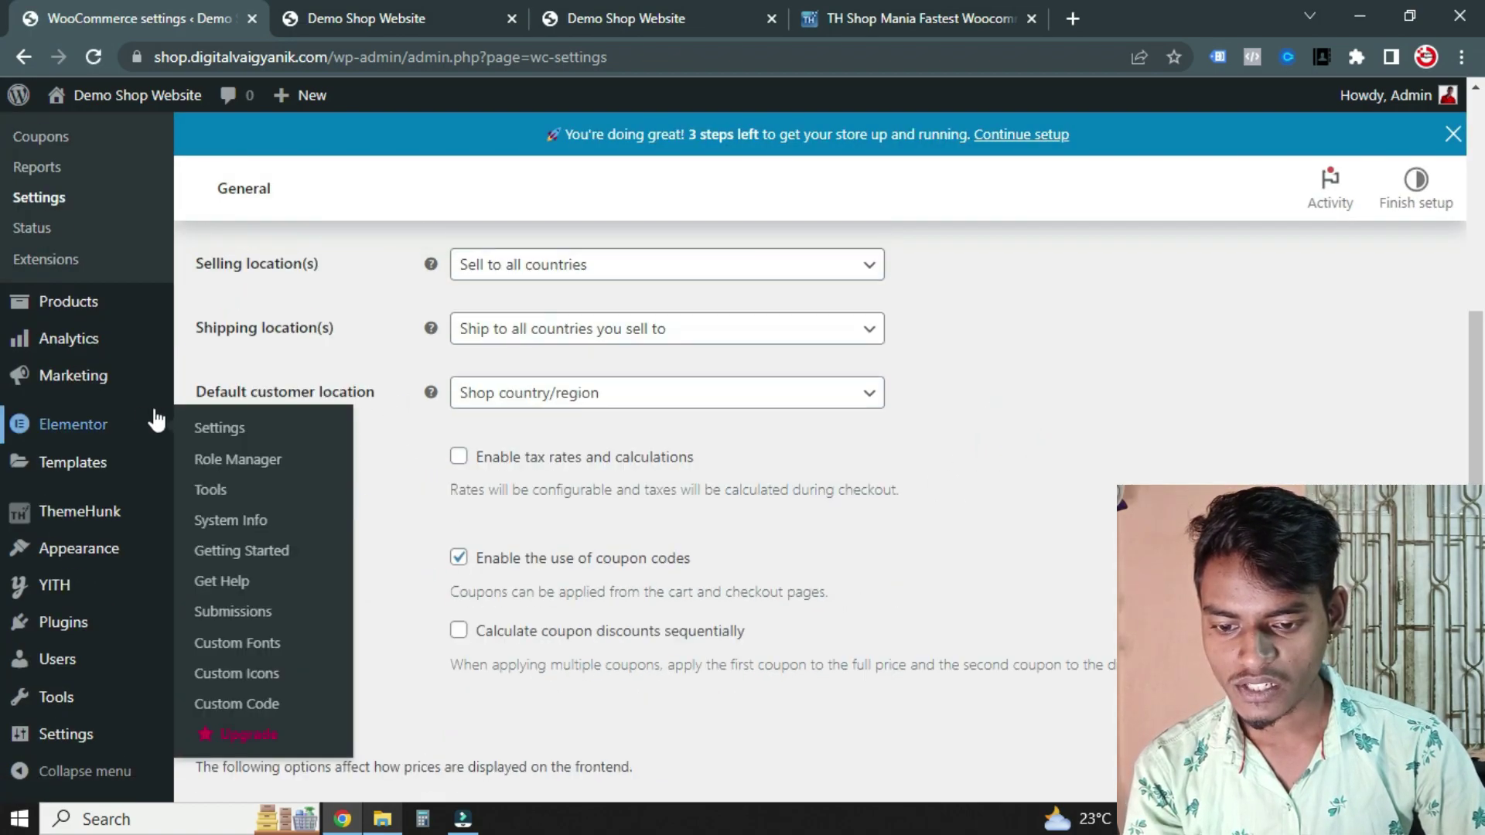
{"action": "scroll", "coordinate": [328, 379], "scroll_direction": "down", "scroll_amount": 1}
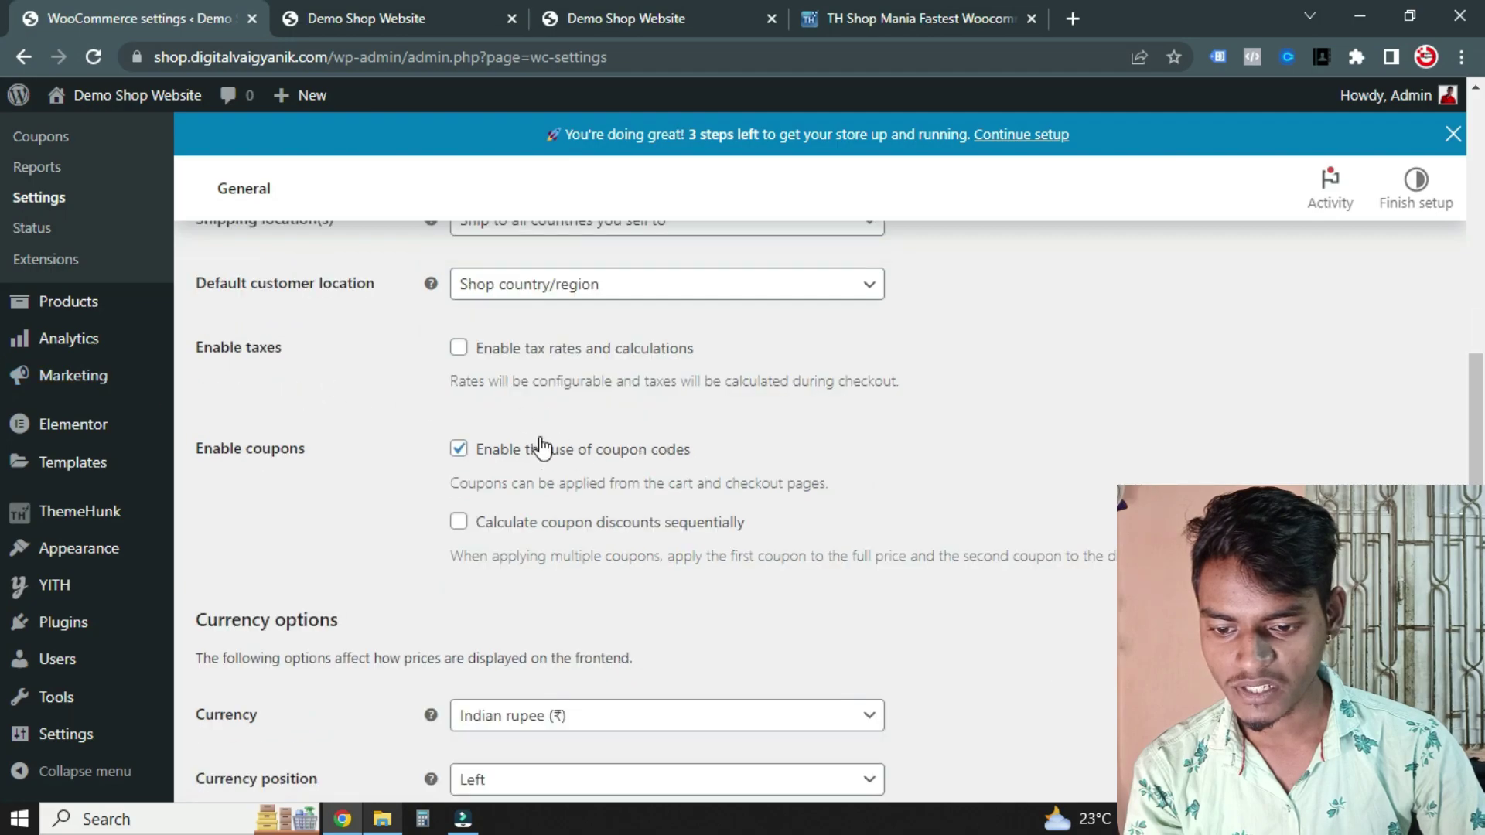
{"action": "scroll", "coordinate": [576, 452], "scroll_direction": "down", "scroll_amount": 3}
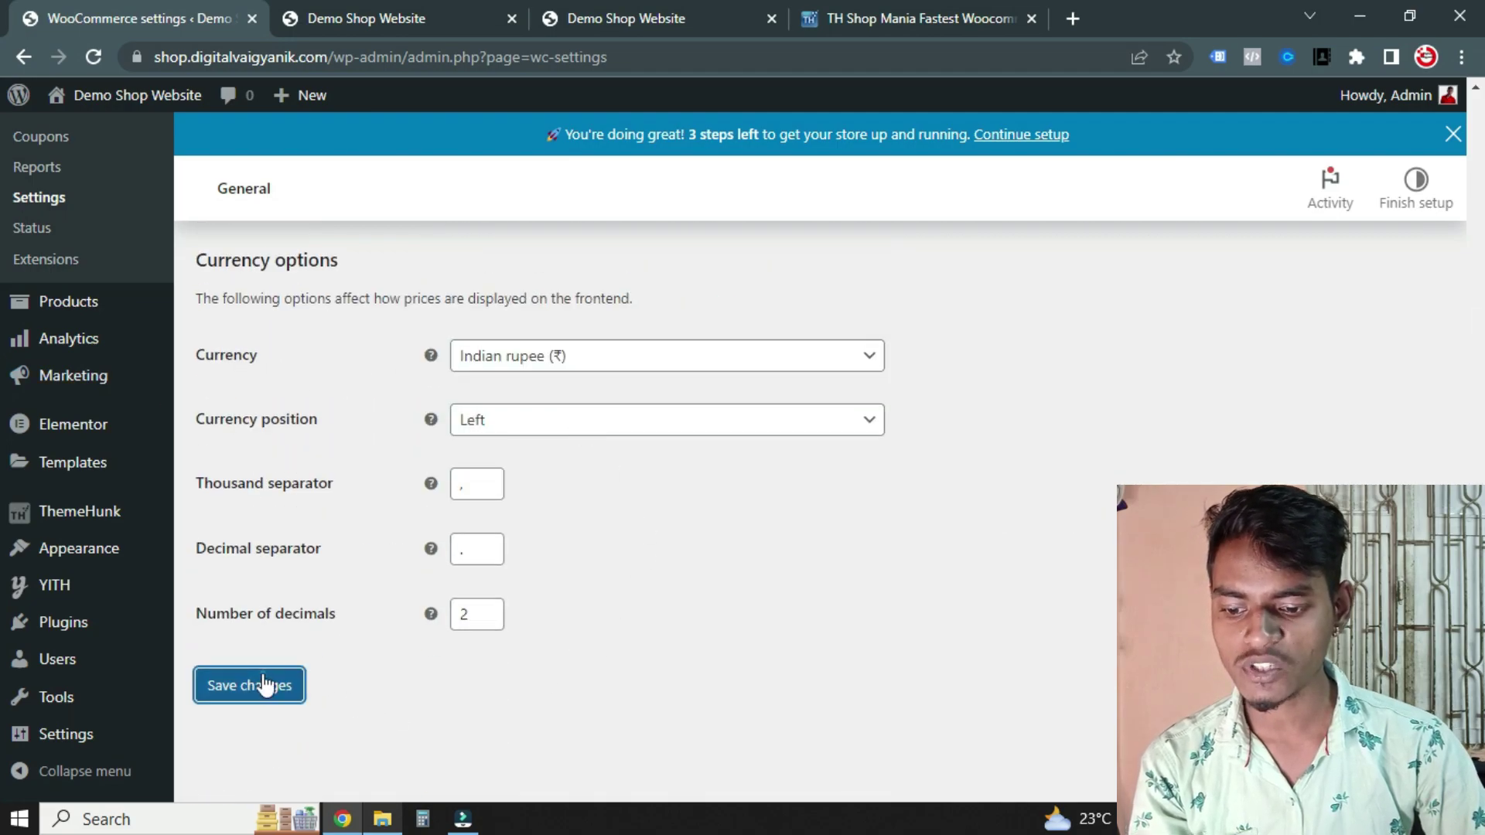
{"action": "left_click", "coordinate": [263, 677]}
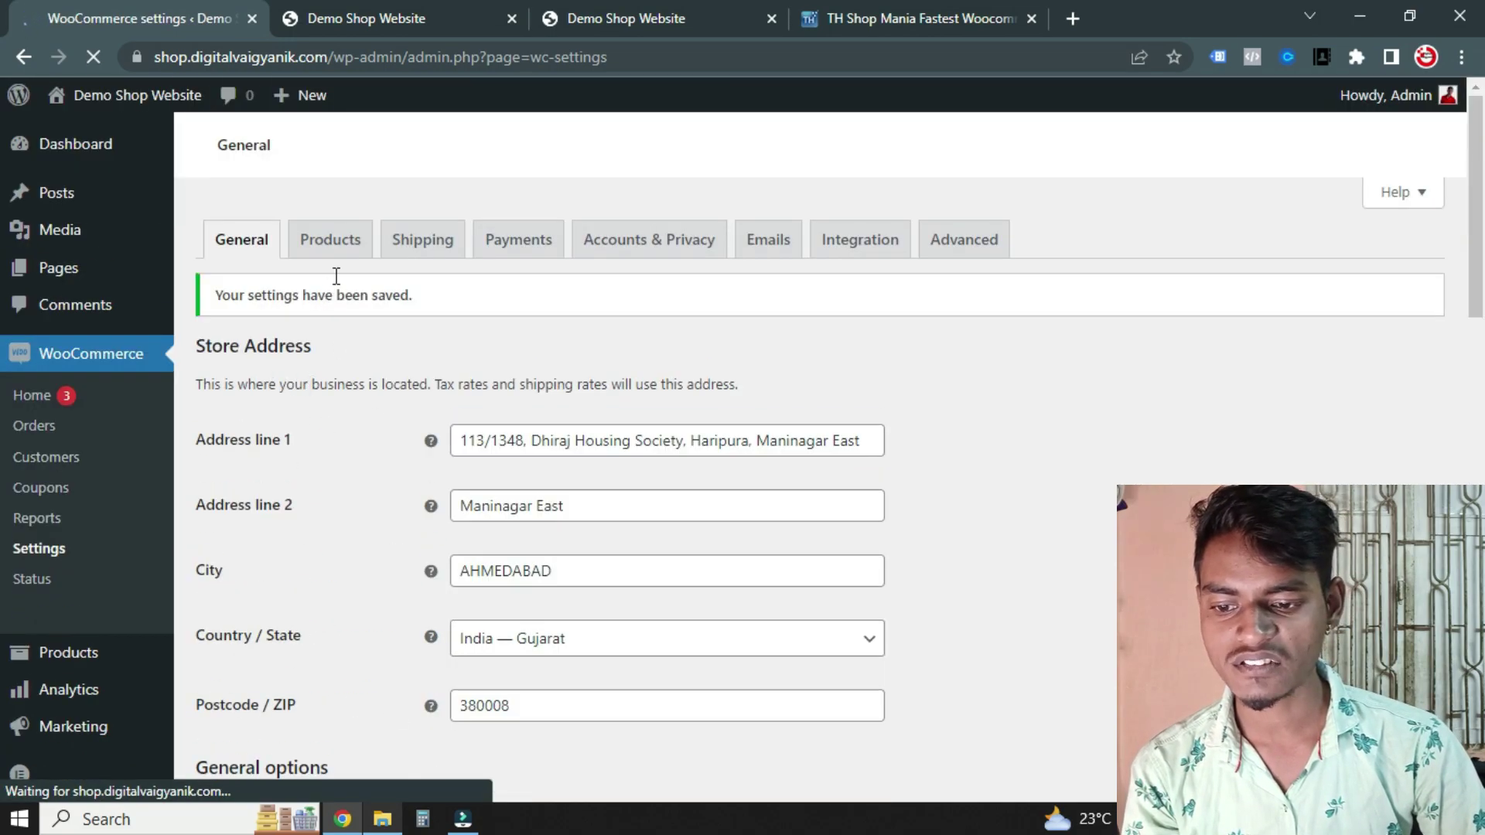
Look through the WooCommerce Products and Shipping settings
{"action": "left_click", "coordinate": [332, 257]}
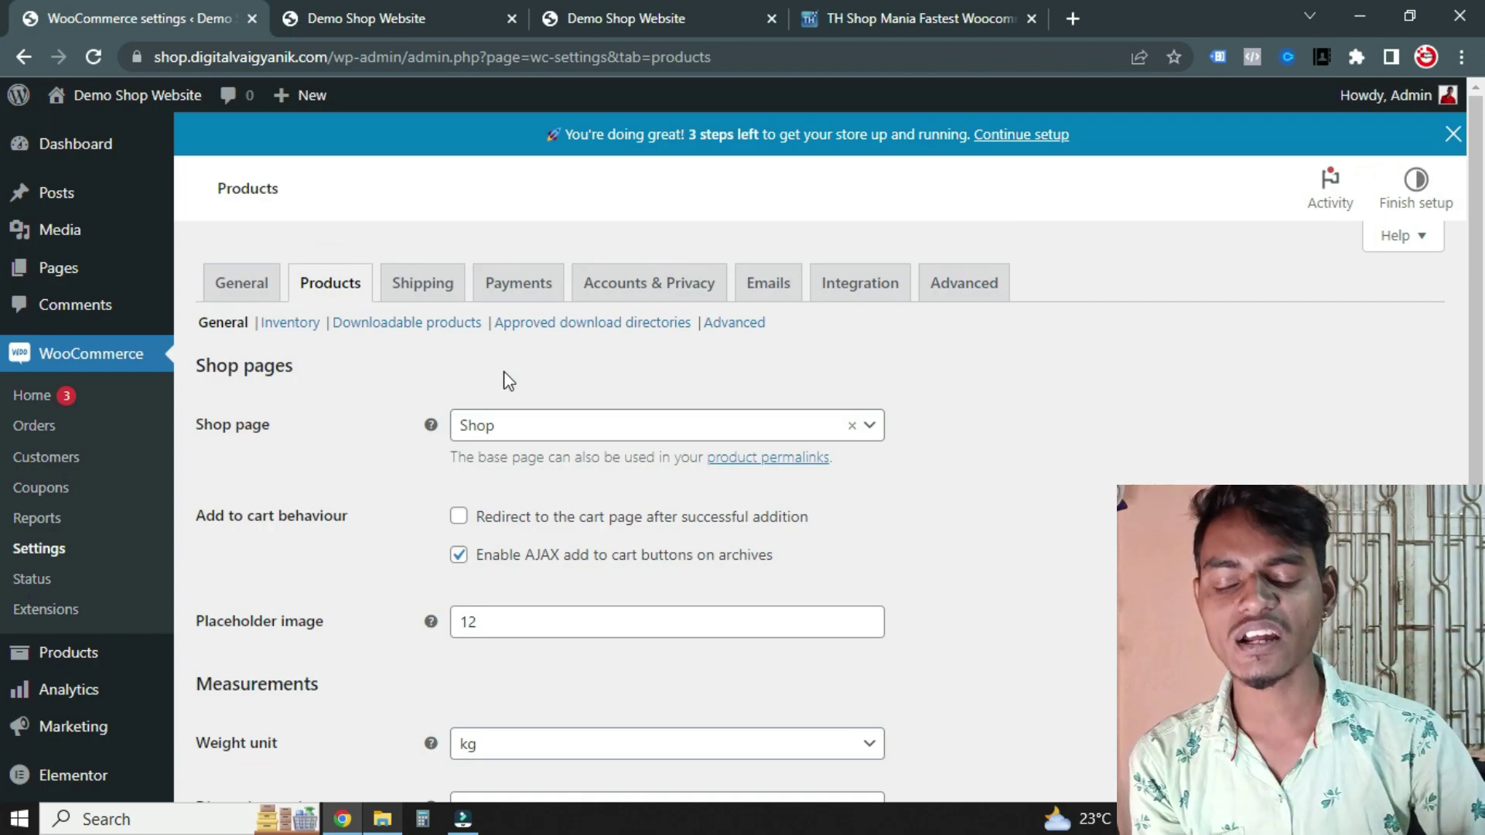
{"action": "scroll", "coordinate": [539, 389], "scroll_direction": "down", "scroll_amount": 6}
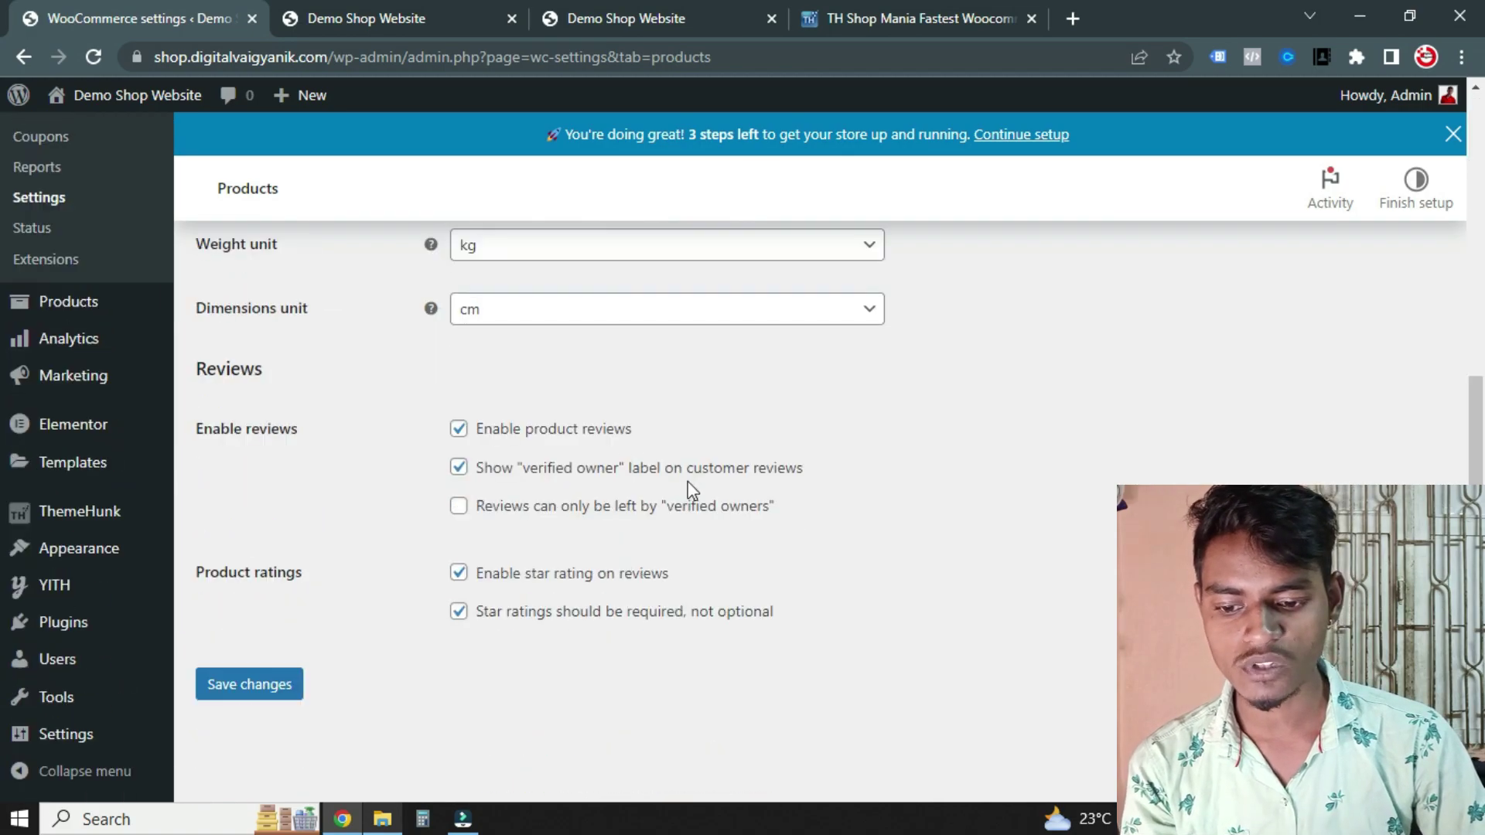
{"action": "scroll", "coordinate": [689, 398], "scroll_direction": "up", "scroll_amount": 6}
{"action": "left_click", "coordinate": [416, 294]}
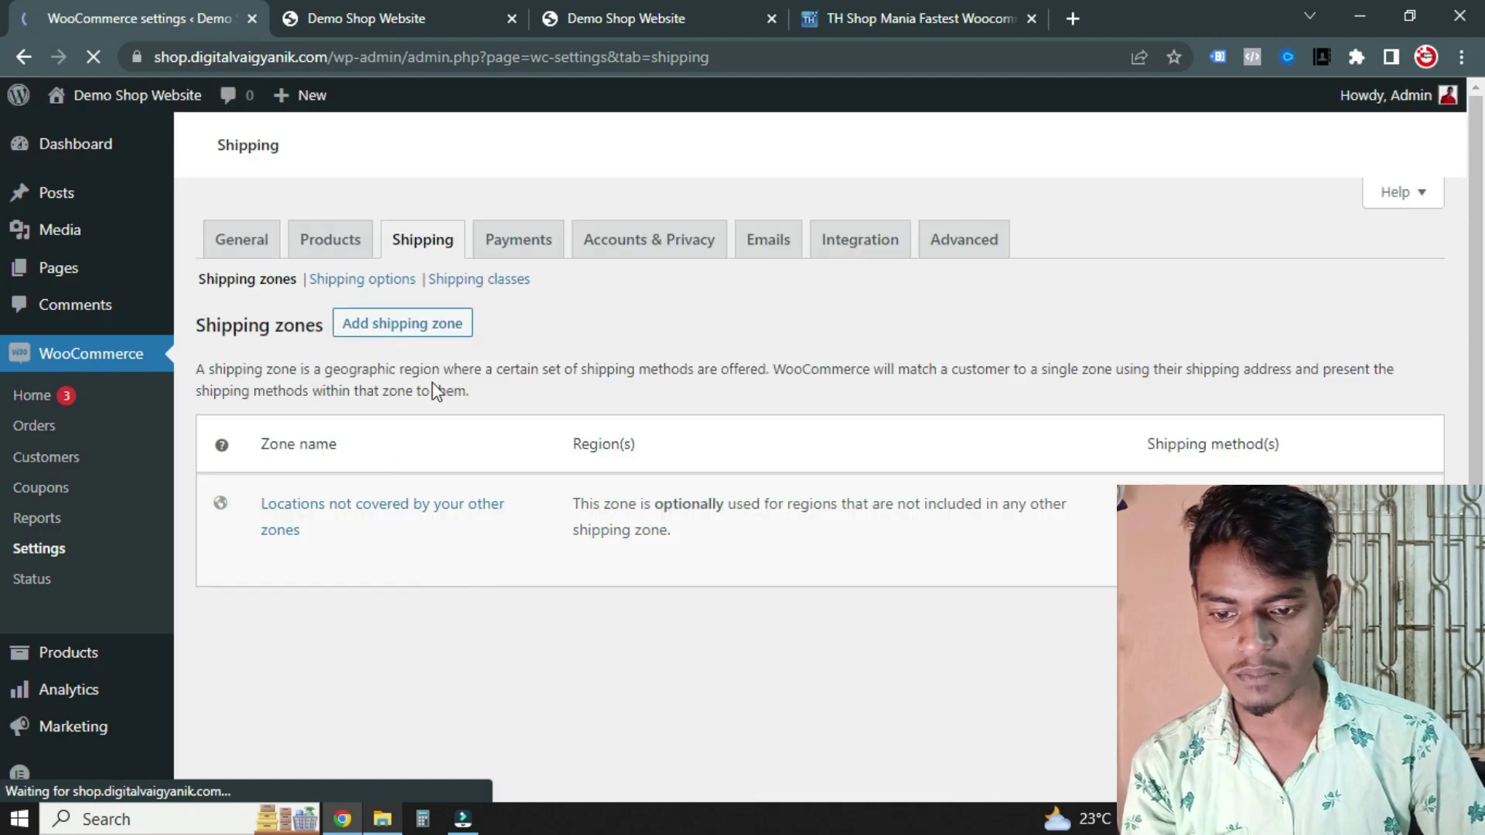
{"action": "scroll", "coordinate": [66, 388], "scroll_direction": "down", "scroll_amount": 3}
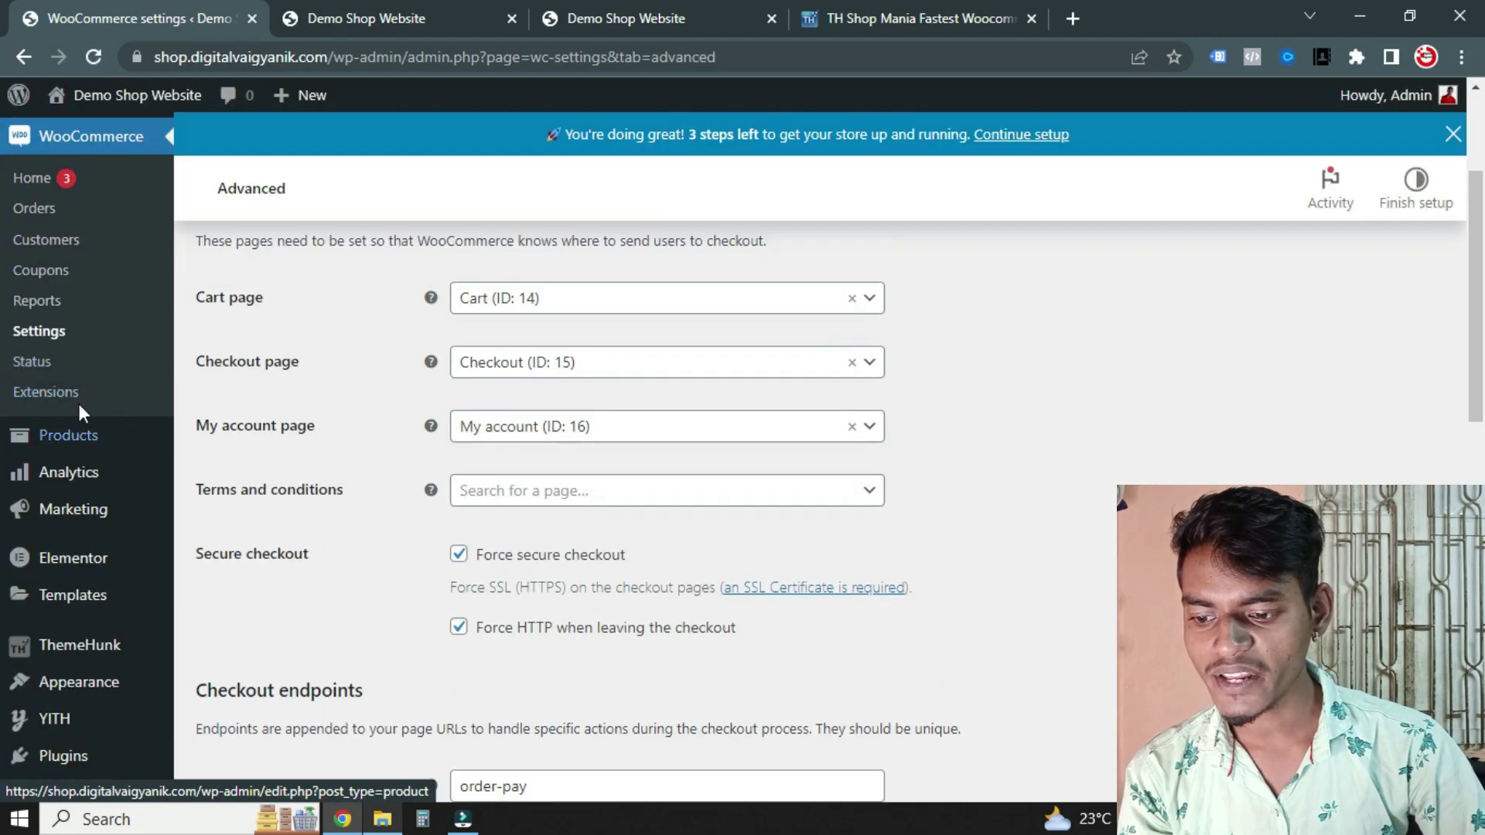
{"action": "scroll", "coordinate": [93, 407], "scroll_direction": "down", "scroll_amount": 1}
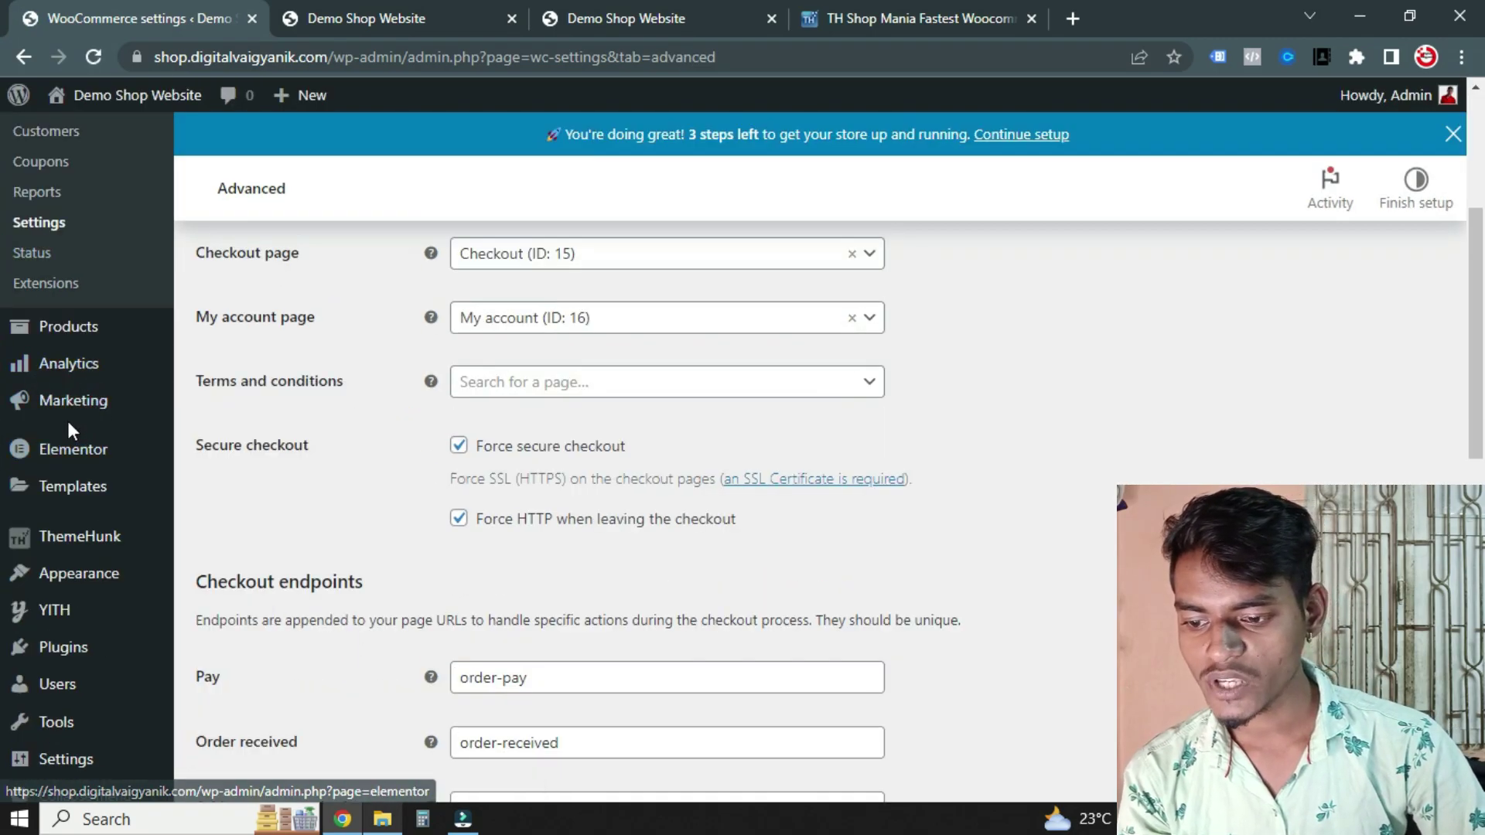
{"action": "scroll", "coordinate": [70, 429], "scroll_direction": "down", "scroll_amount": 1}
Go to the ThemeHunk plugins page from the admin sidebar
{"action": "mouse_move", "coordinate": [60, 478]}
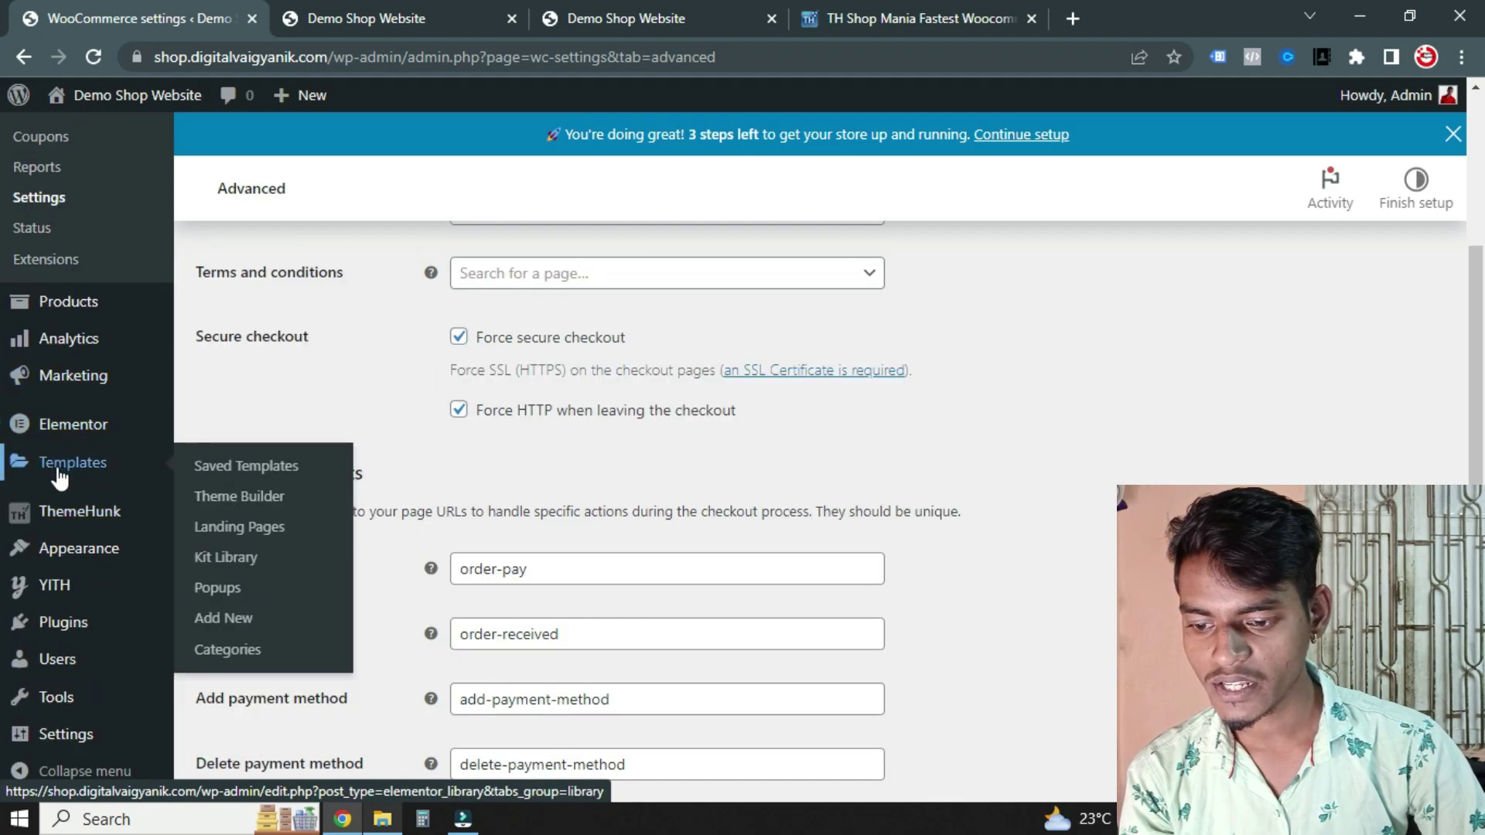
{"action": "scroll", "coordinate": [75, 480], "scroll_direction": "down", "scroll_amount": 1}
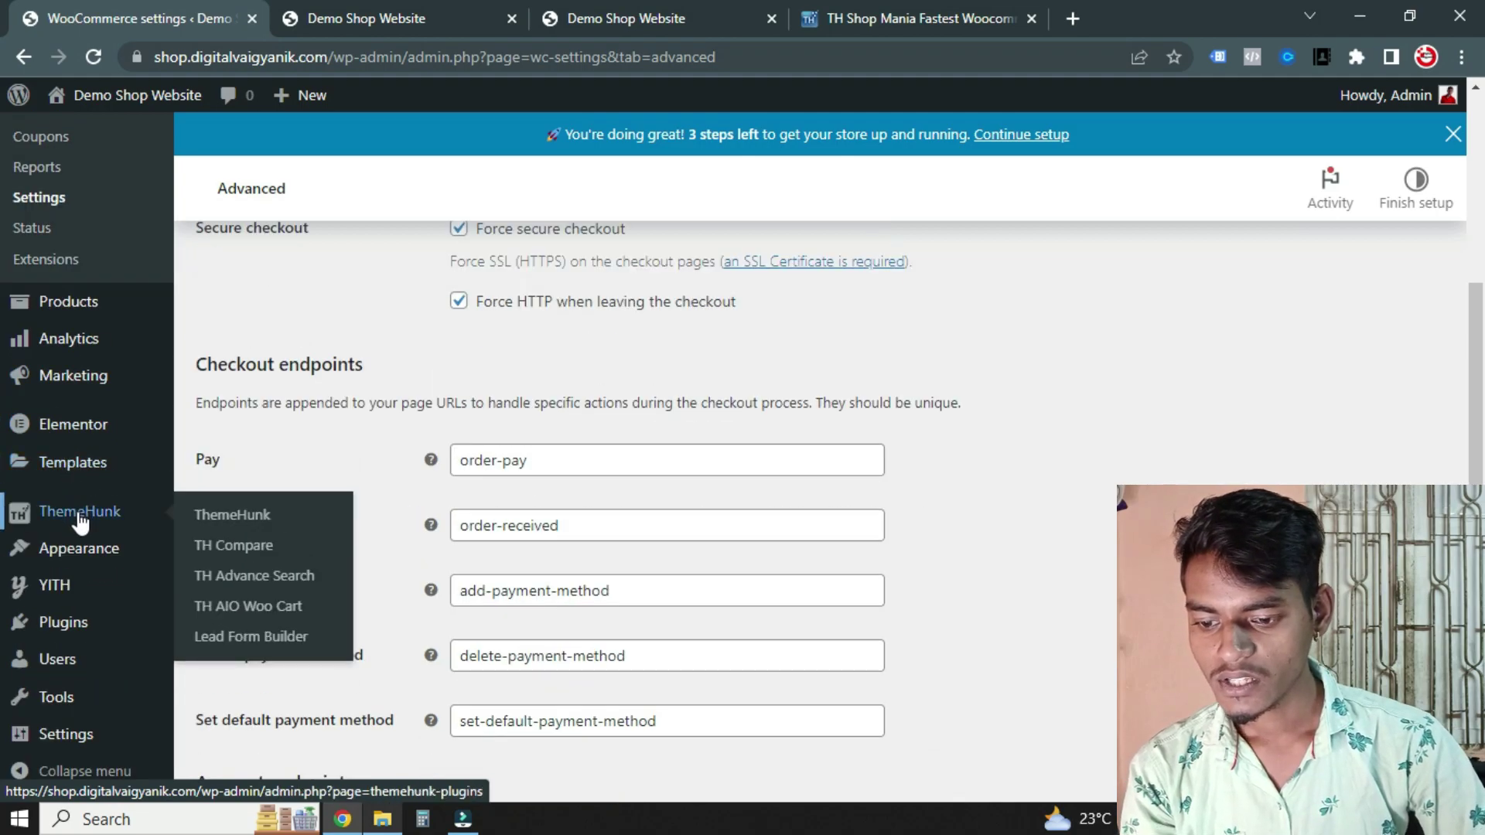
{"action": "left_click", "coordinate": [79, 516]}
{"action": "mouse_move", "coordinate": [80, 551]}
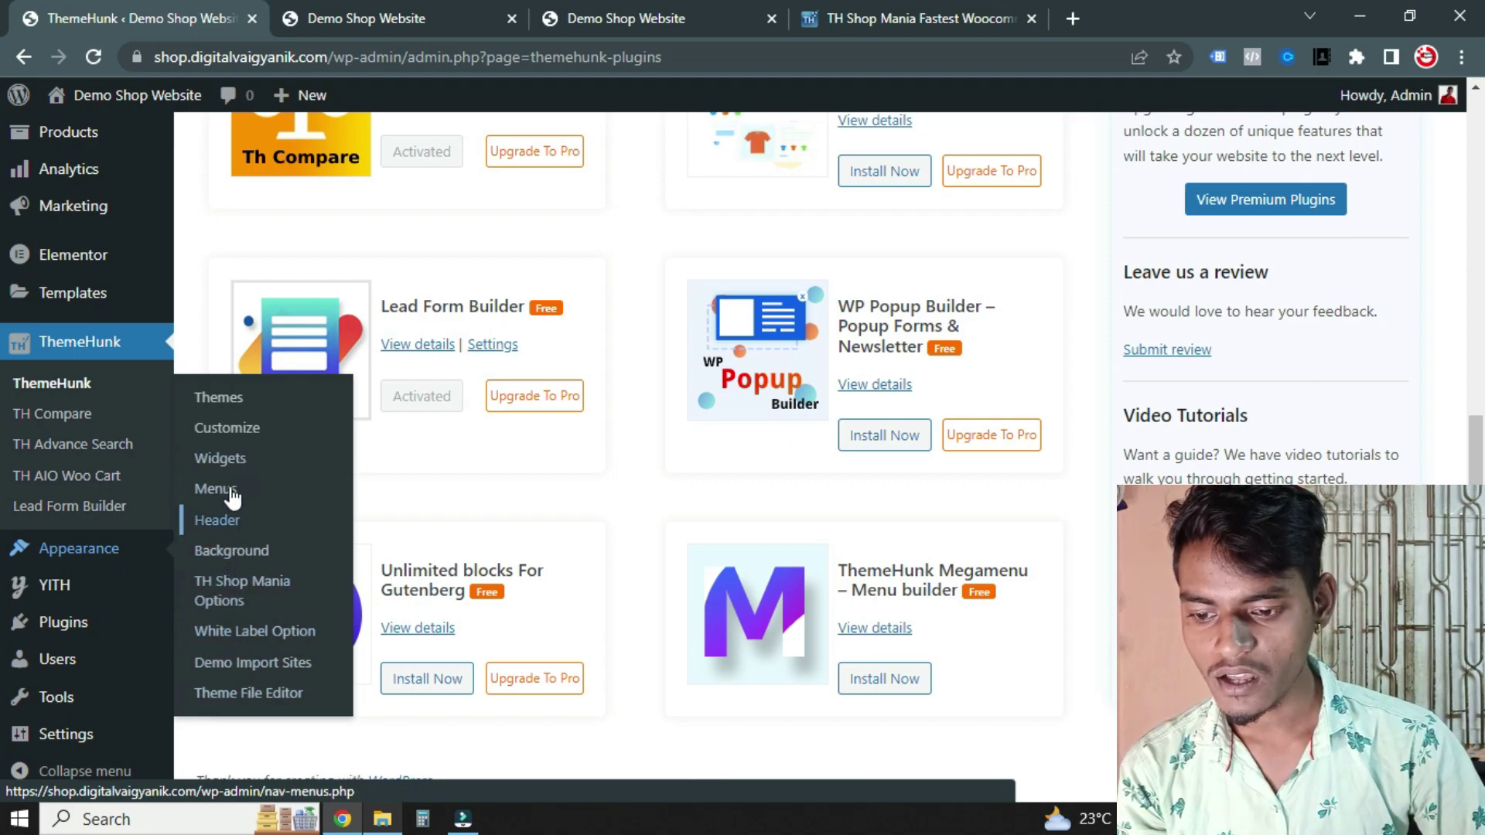
In Customizer Site Identity, replace the logo with the cropped Digital Vaigyanik image
{"action": "left_click", "coordinate": [226, 430]}
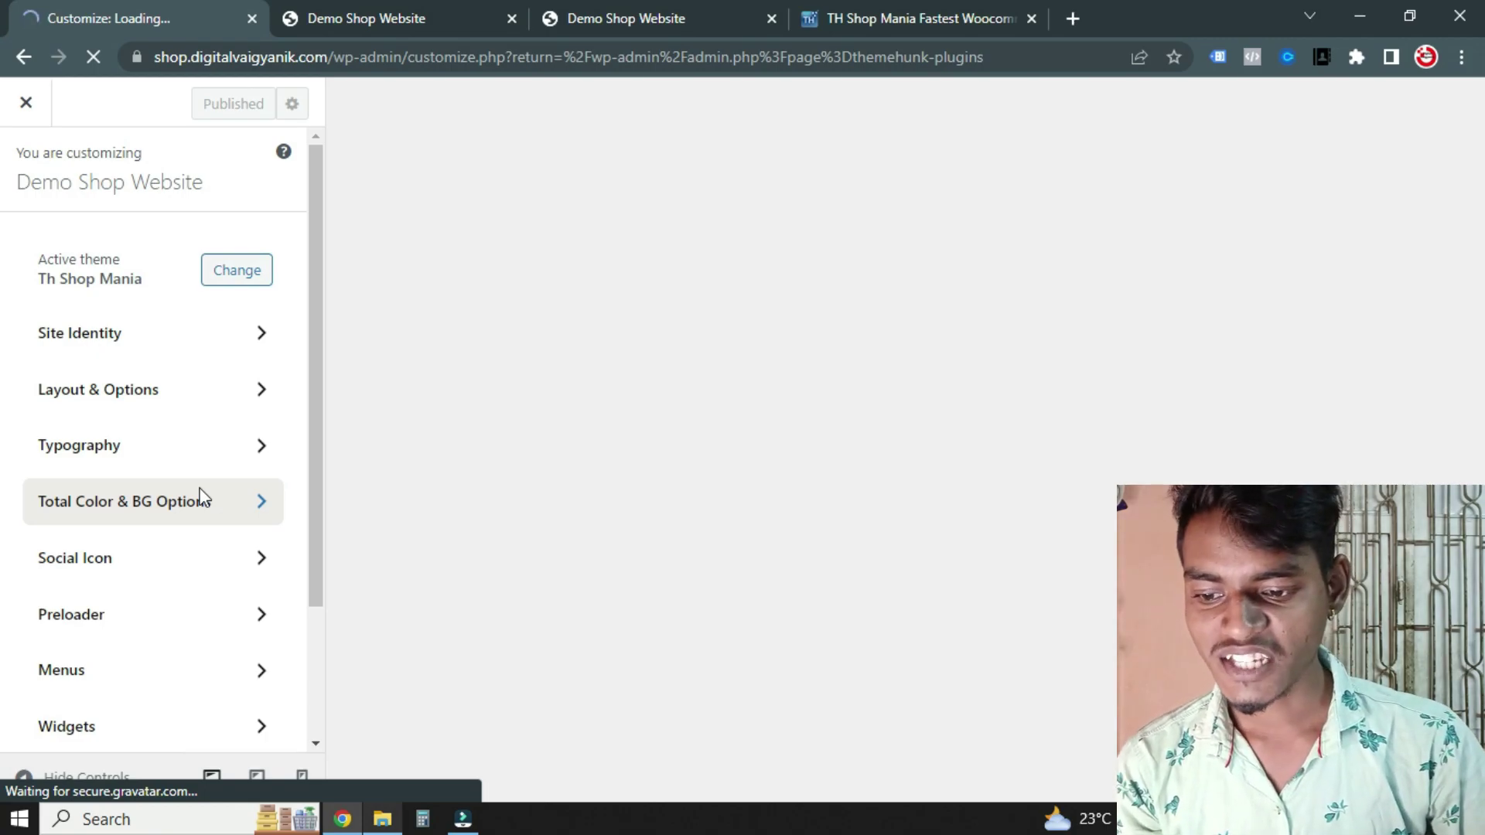
{"action": "left_click", "coordinate": [262, 338]}
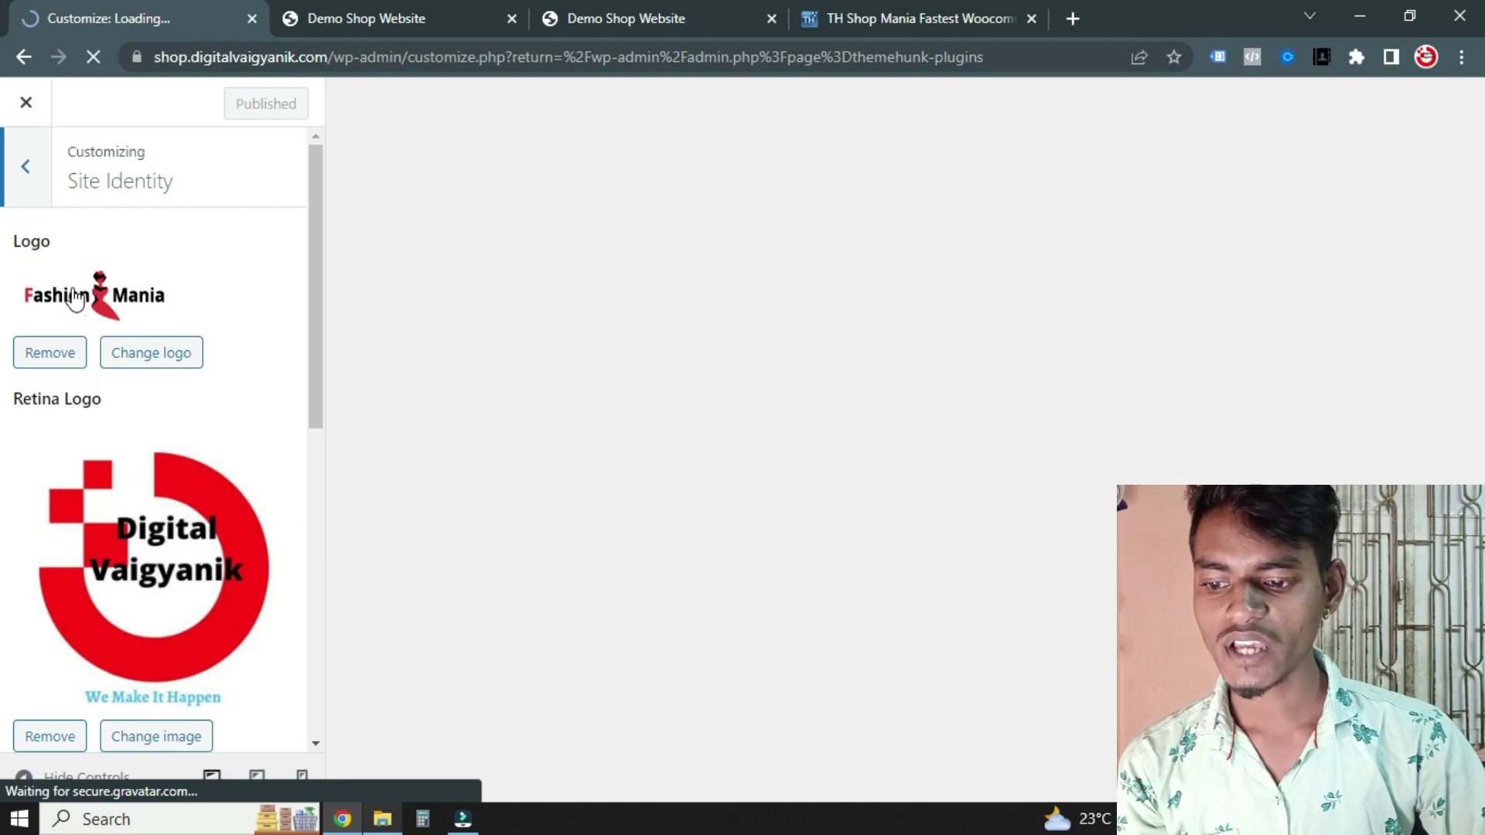
{"action": "left_click", "coordinate": [73, 296]}
{"action": "left_click", "coordinate": [146, 352]}
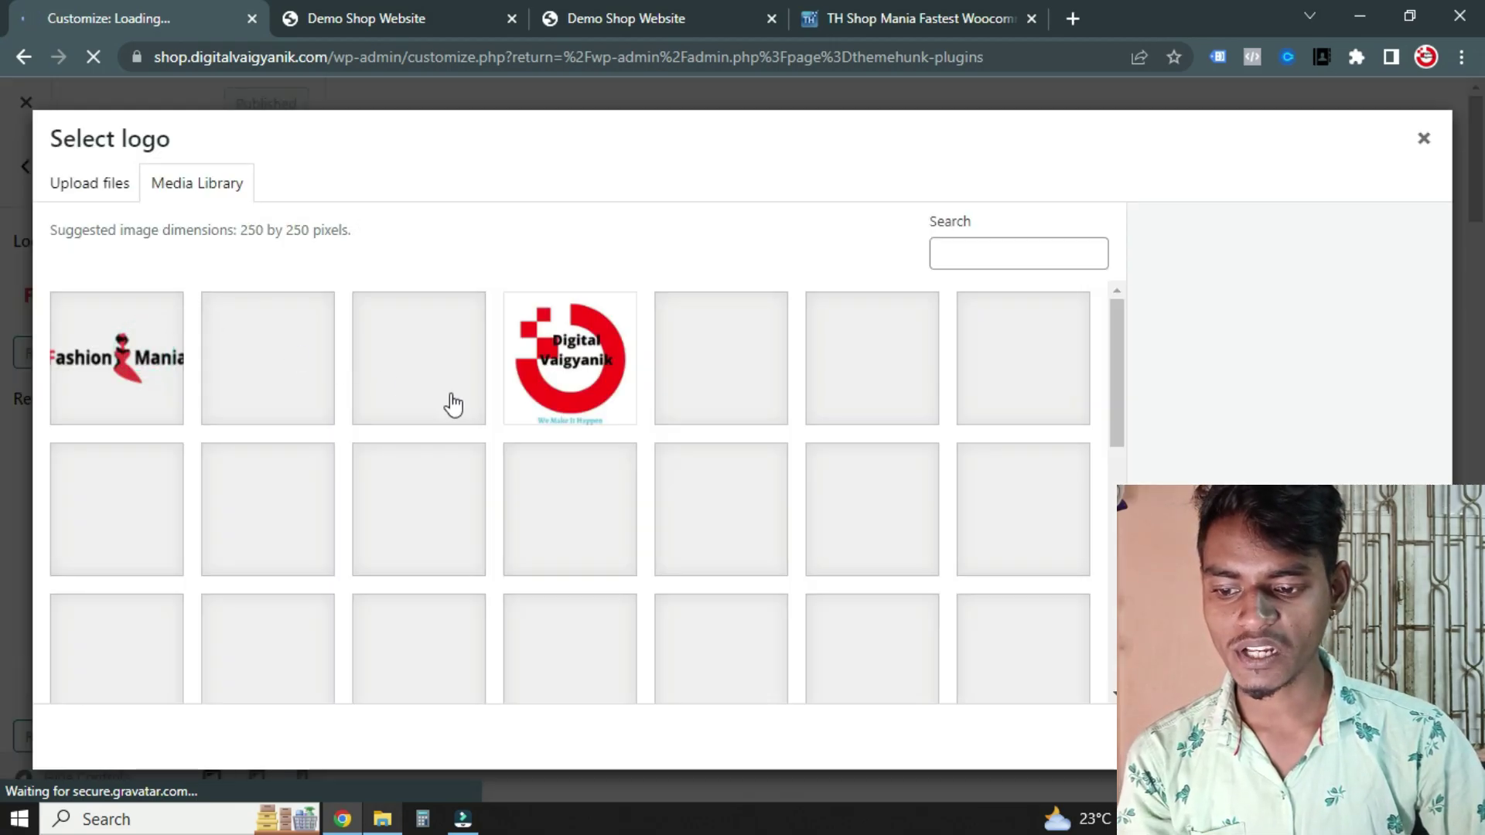
{"action": "left_click", "coordinate": [614, 391]}
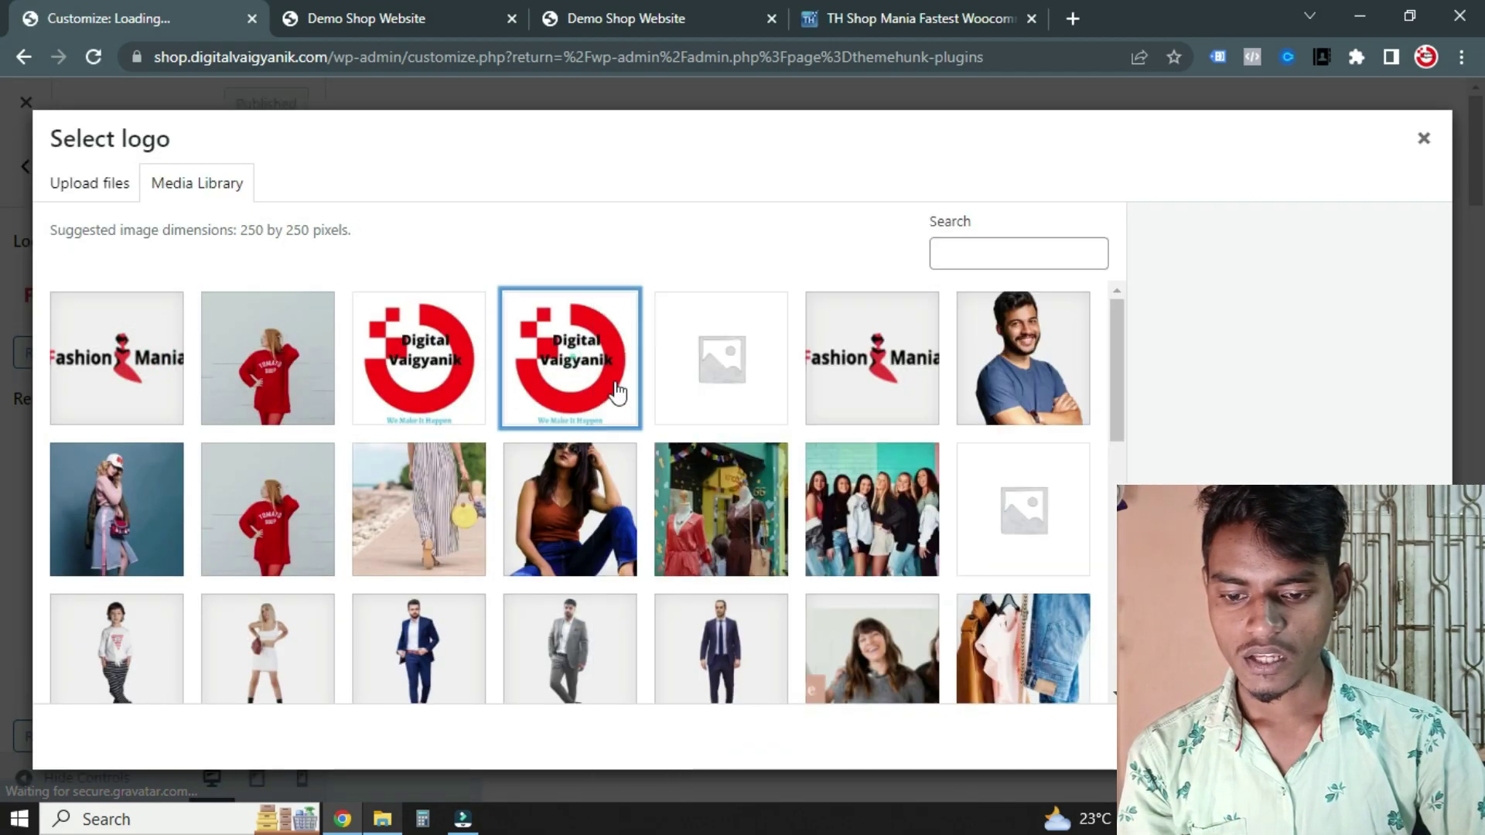
{"action": "left_click", "coordinate": [1400, 737]}
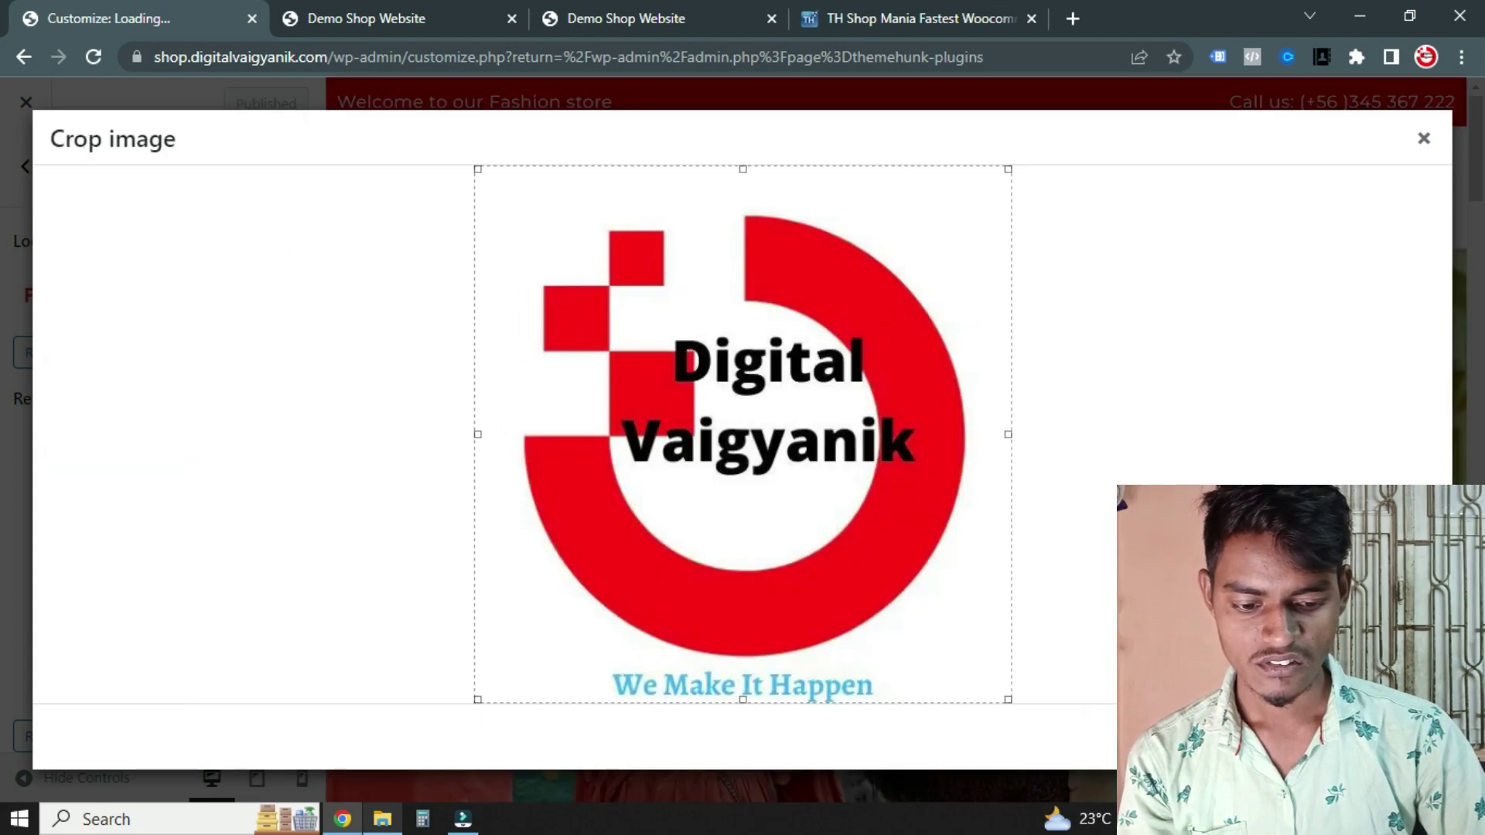
{"action": "left_click", "coordinate": [1400, 736]}
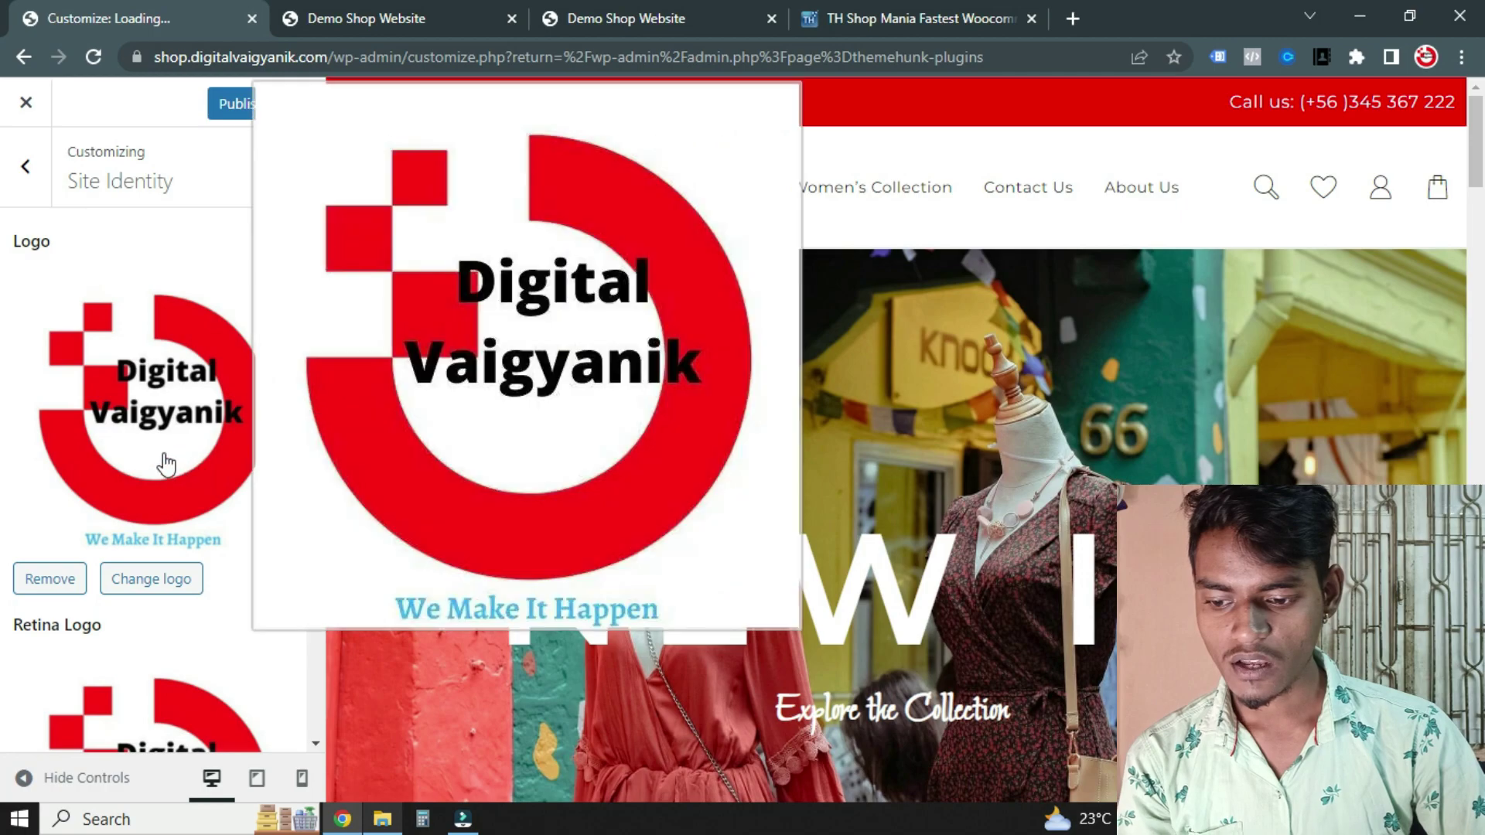
Publish the new logo and switch to the live site tab
{"action": "scroll", "coordinate": [360, 467], "scroll_direction": "down", "scroll_amount": 4}
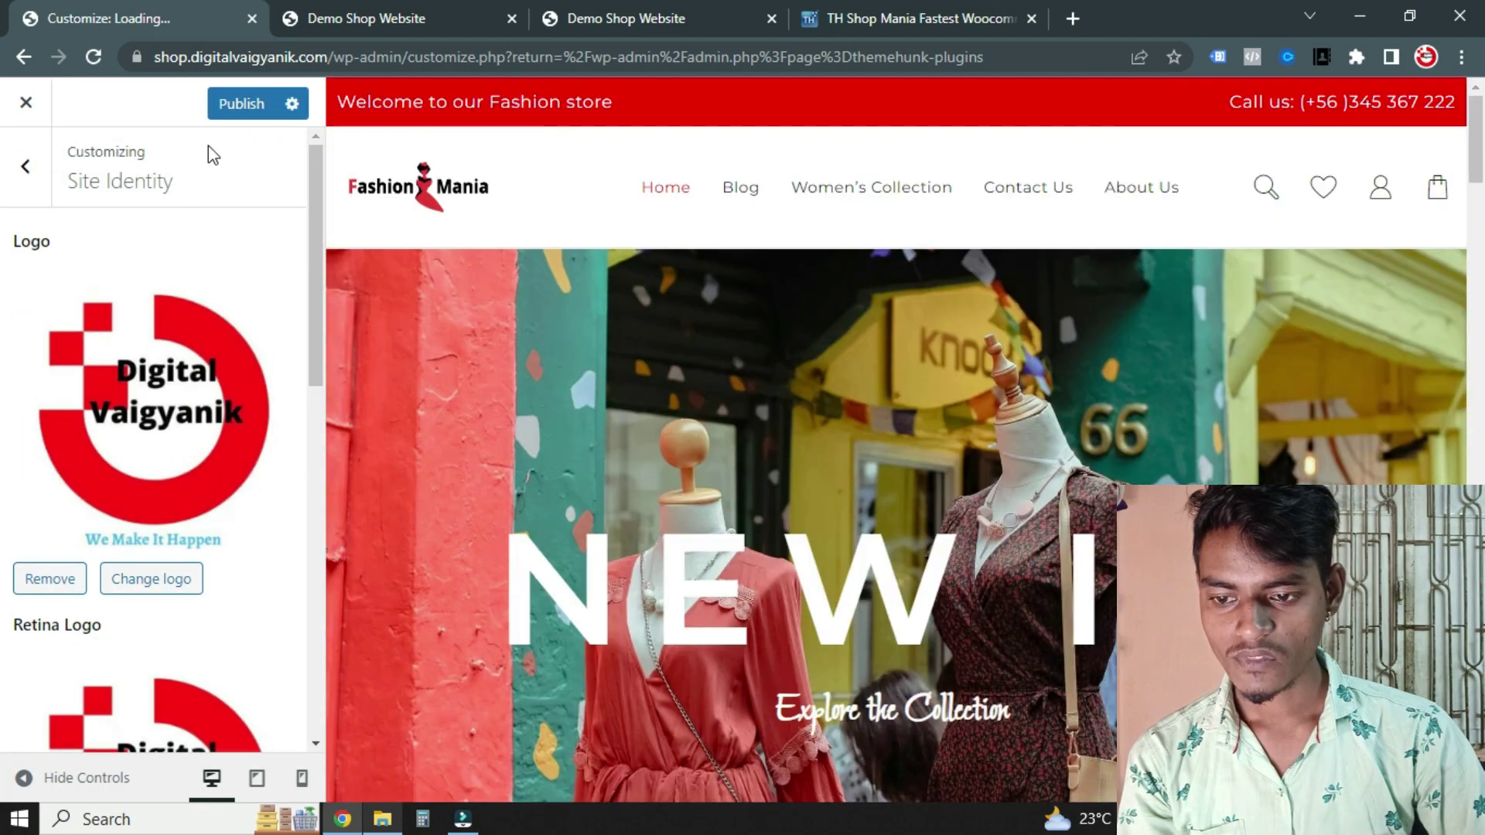
{"action": "left_click", "coordinate": [236, 107]}
{"action": "scroll", "coordinate": [156, 497], "scroll_direction": "down", "scroll_amount": 5}
{"action": "scroll", "coordinate": [152, 511], "scroll_direction": "up", "scroll_amount": 5}
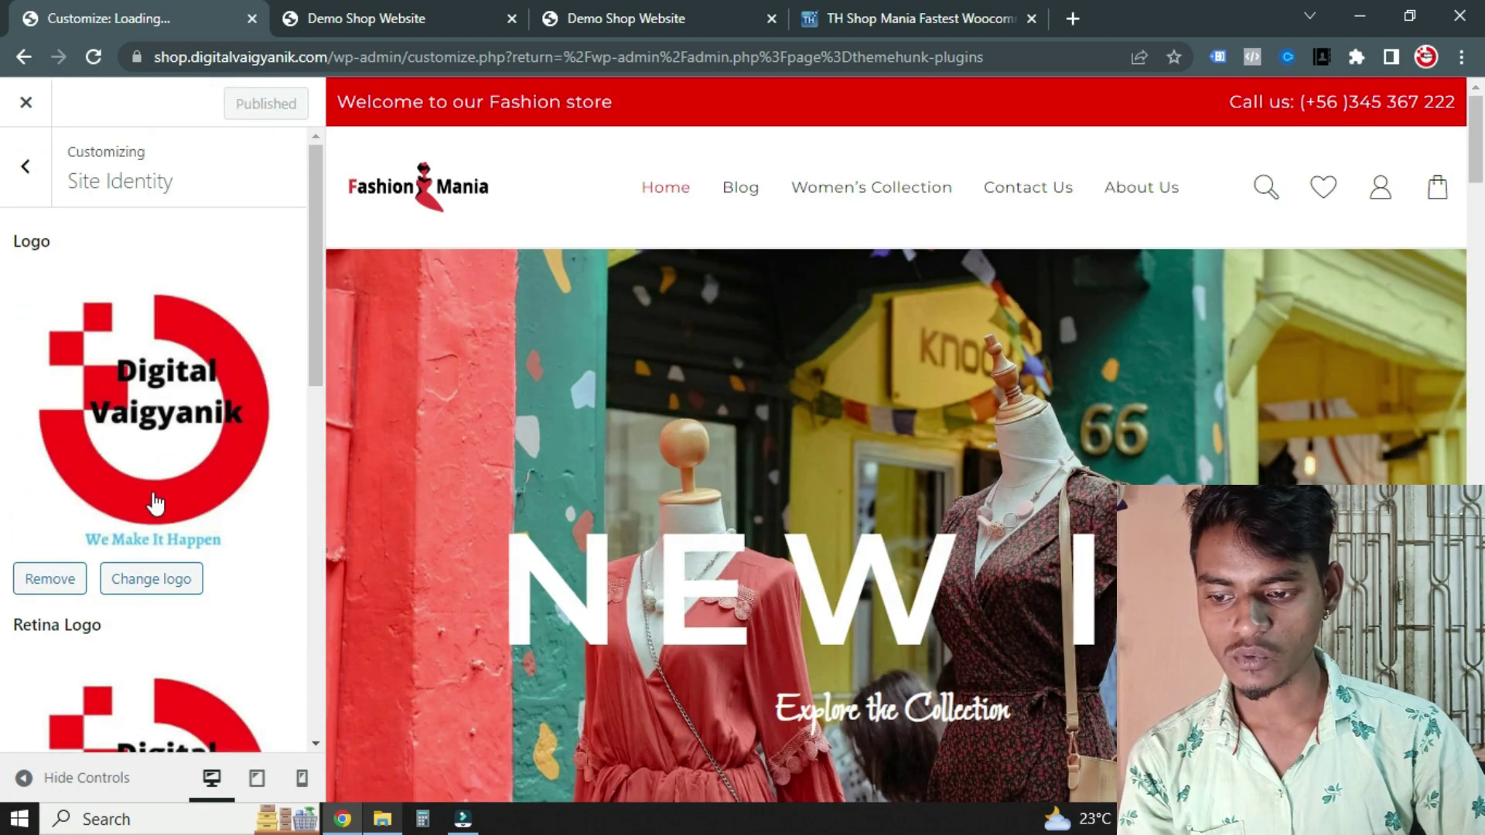
{"action": "left_click", "coordinate": [594, 18]}
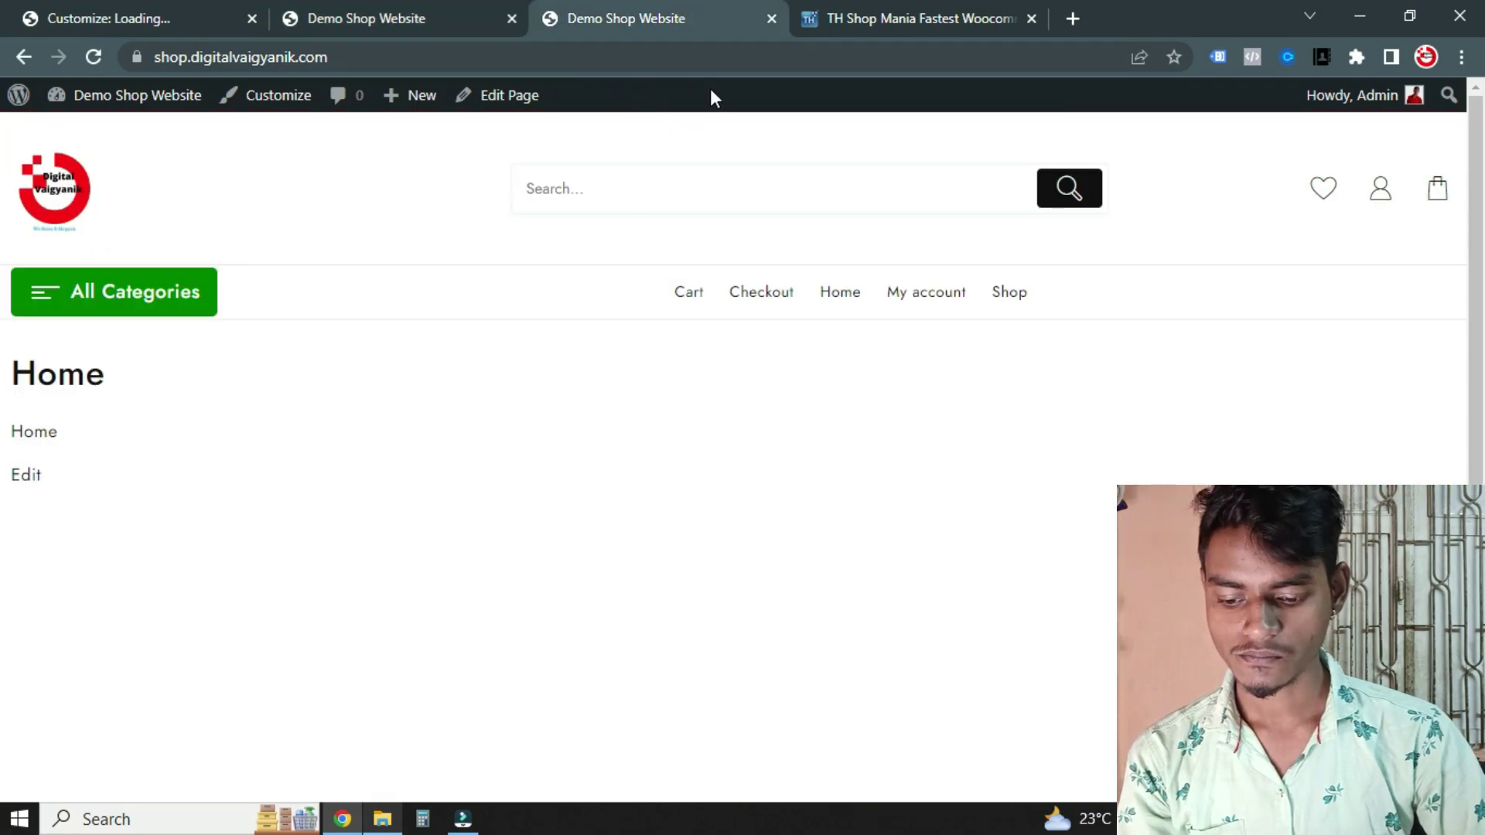
Check the Digital Vaigyanik logo on the live homepage, then return to the Customizer's Site Identity panel
{"action": "left_click", "coordinate": [436, 4]}
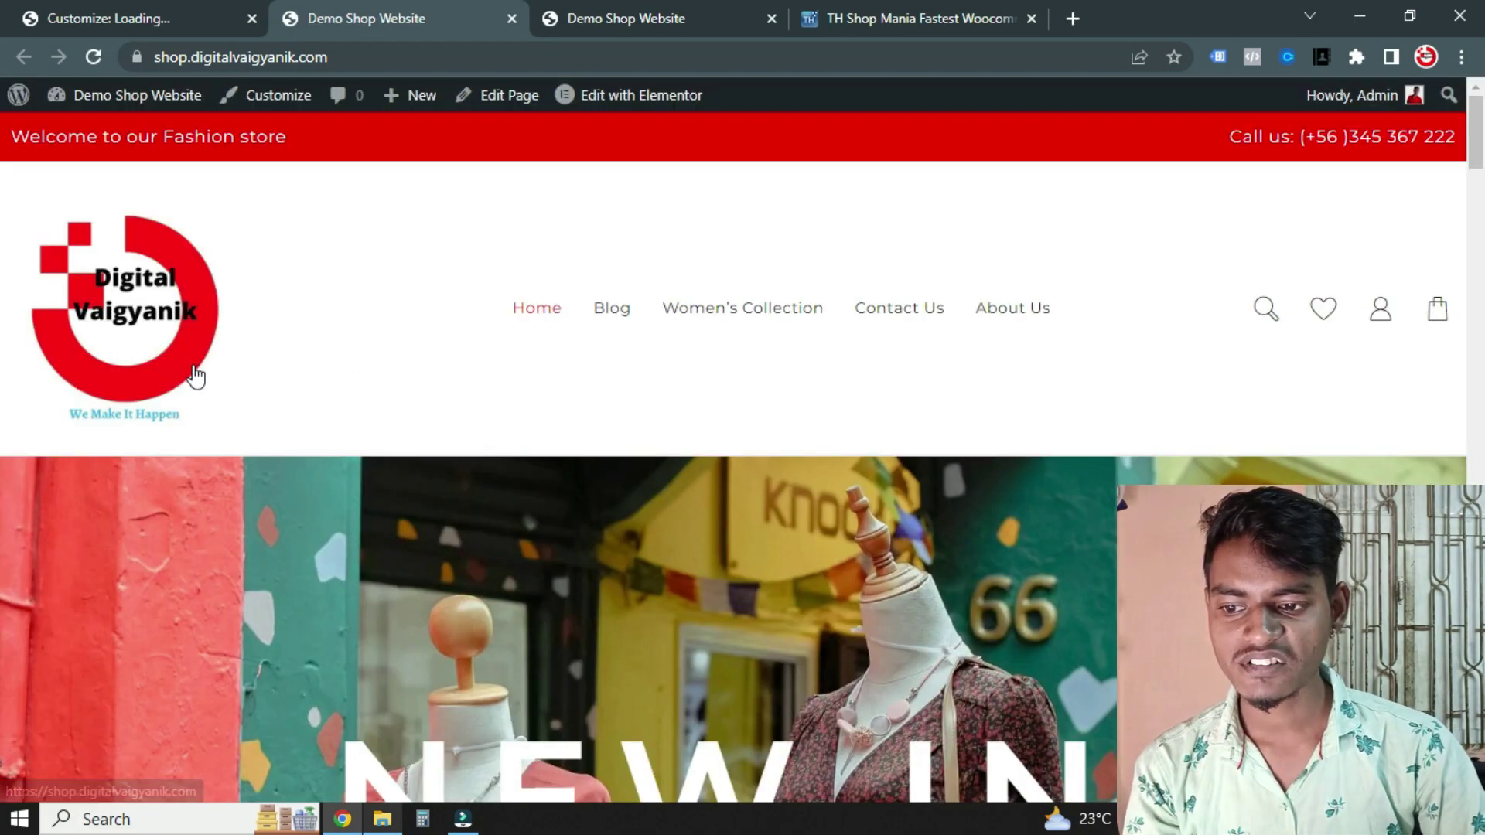
{"action": "left_click", "coordinate": [184, 11]}
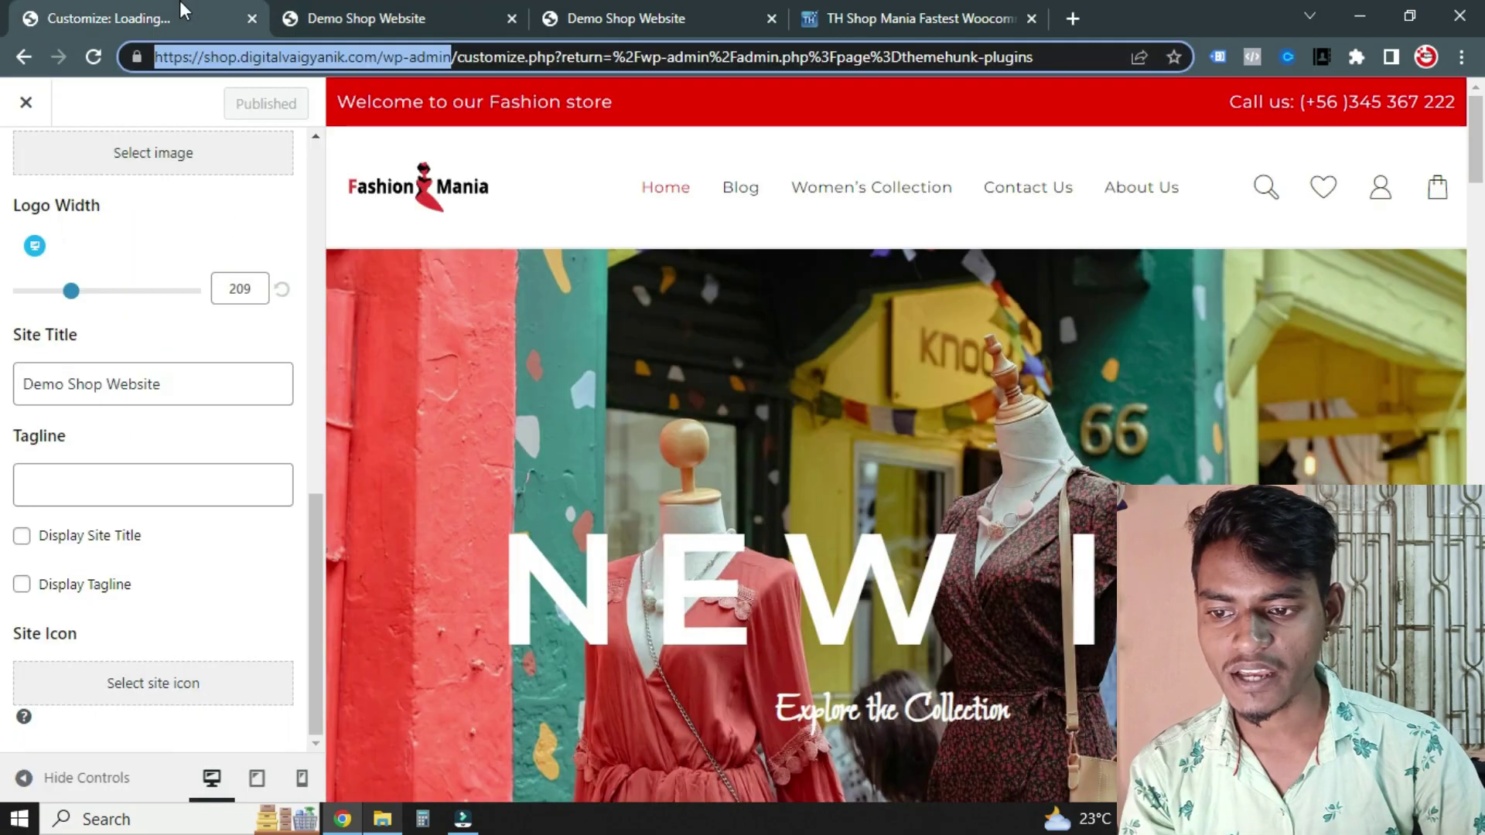
{"action": "scroll", "coordinate": [199, 359], "scroll_direction": "up", "scroll_amount": 4}
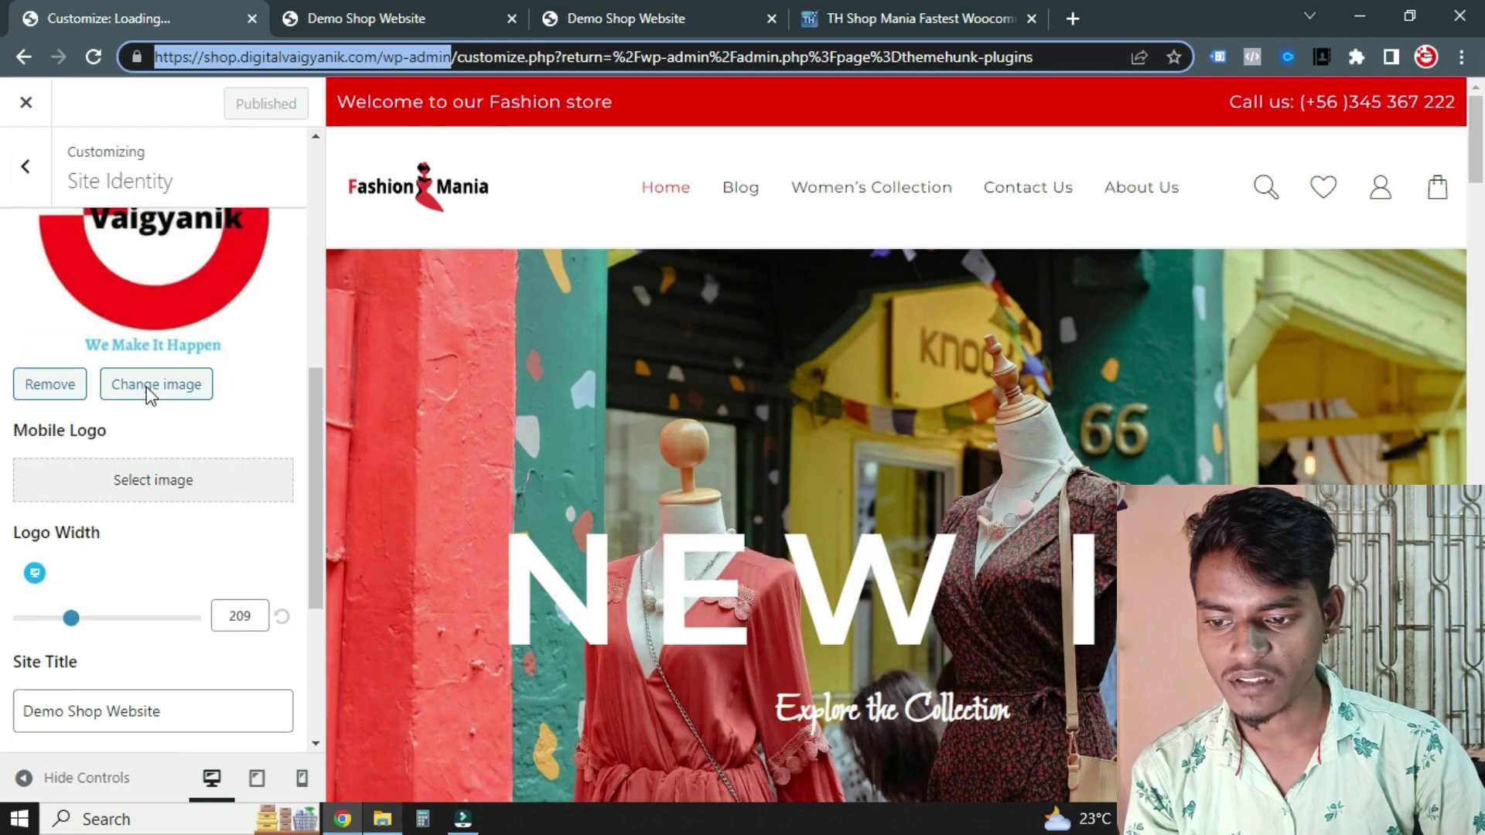
Set the Digital Vaigyanik image as the mobile logo and check it on the live homepage
{"action": "left_click", "coordinate": [194, 484]}
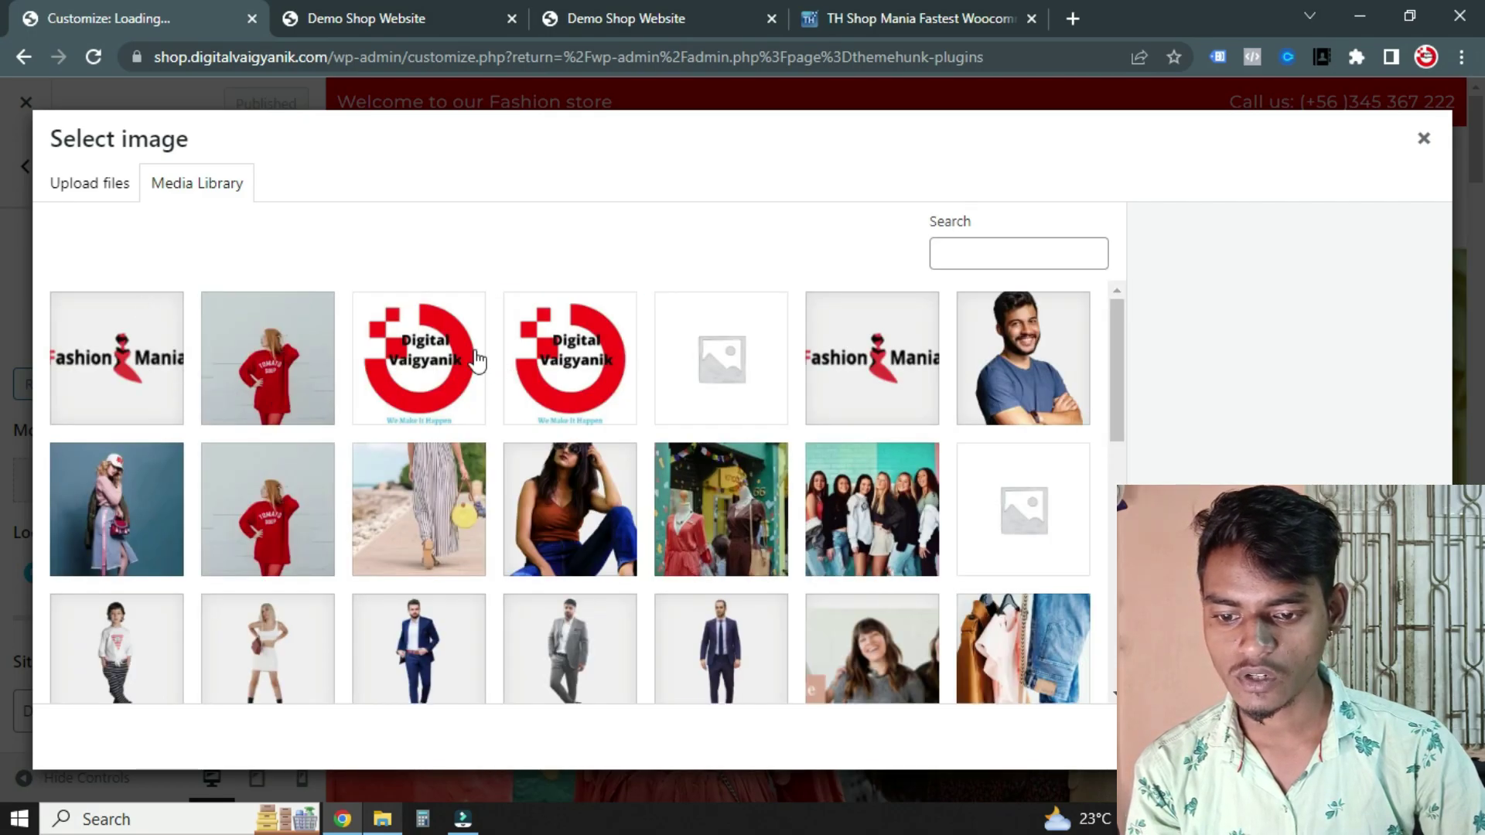
{"action": "left_click", "coordinate": [459, 345]}
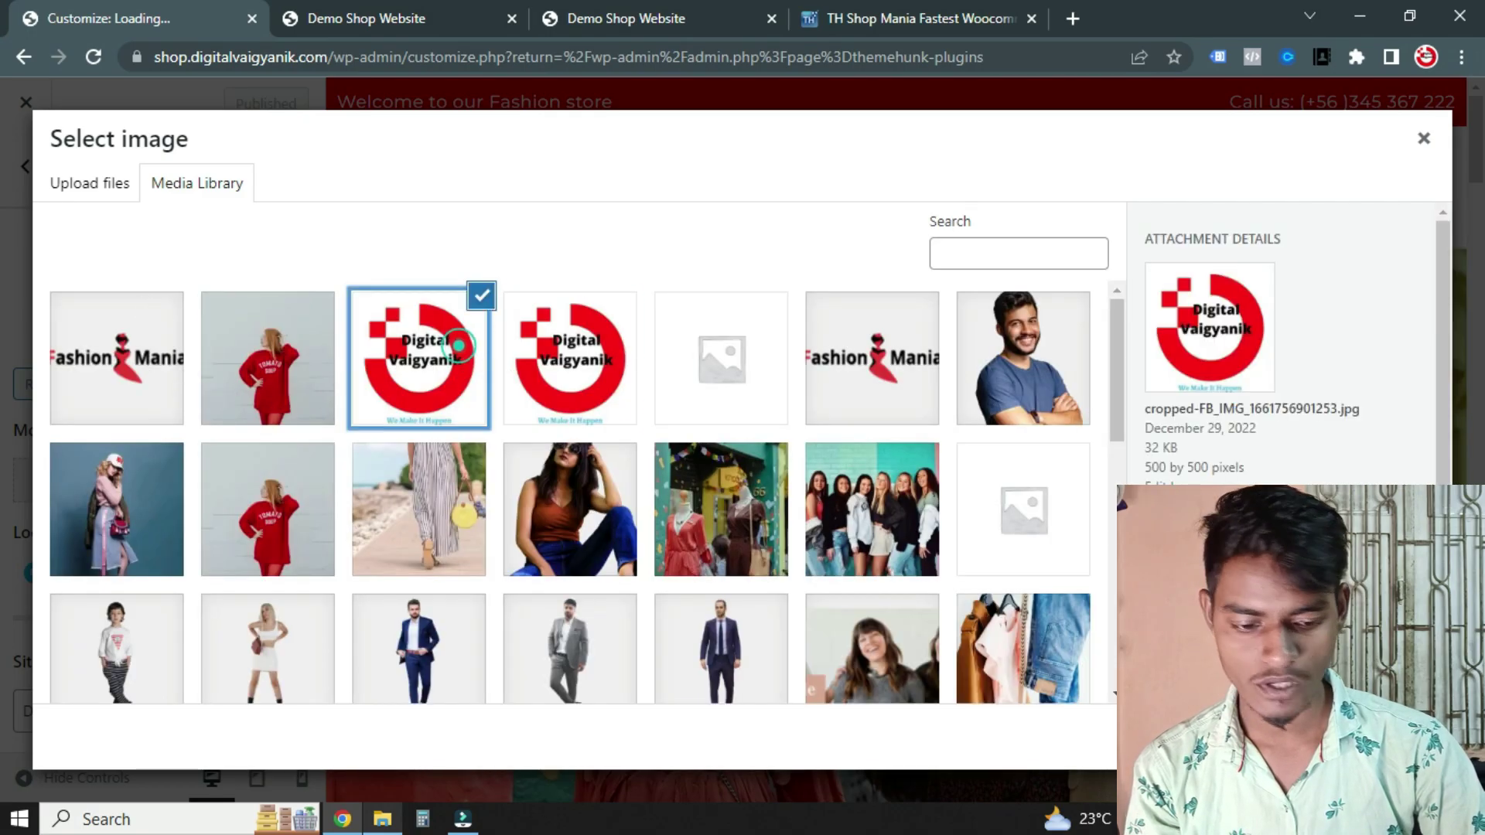
{"action": "left_click", "coordinate": [1384, 737]}
{"action": "scroll", "coordinate": [163, 464], "scroll_direction": "down", "scroll_amount": 5}
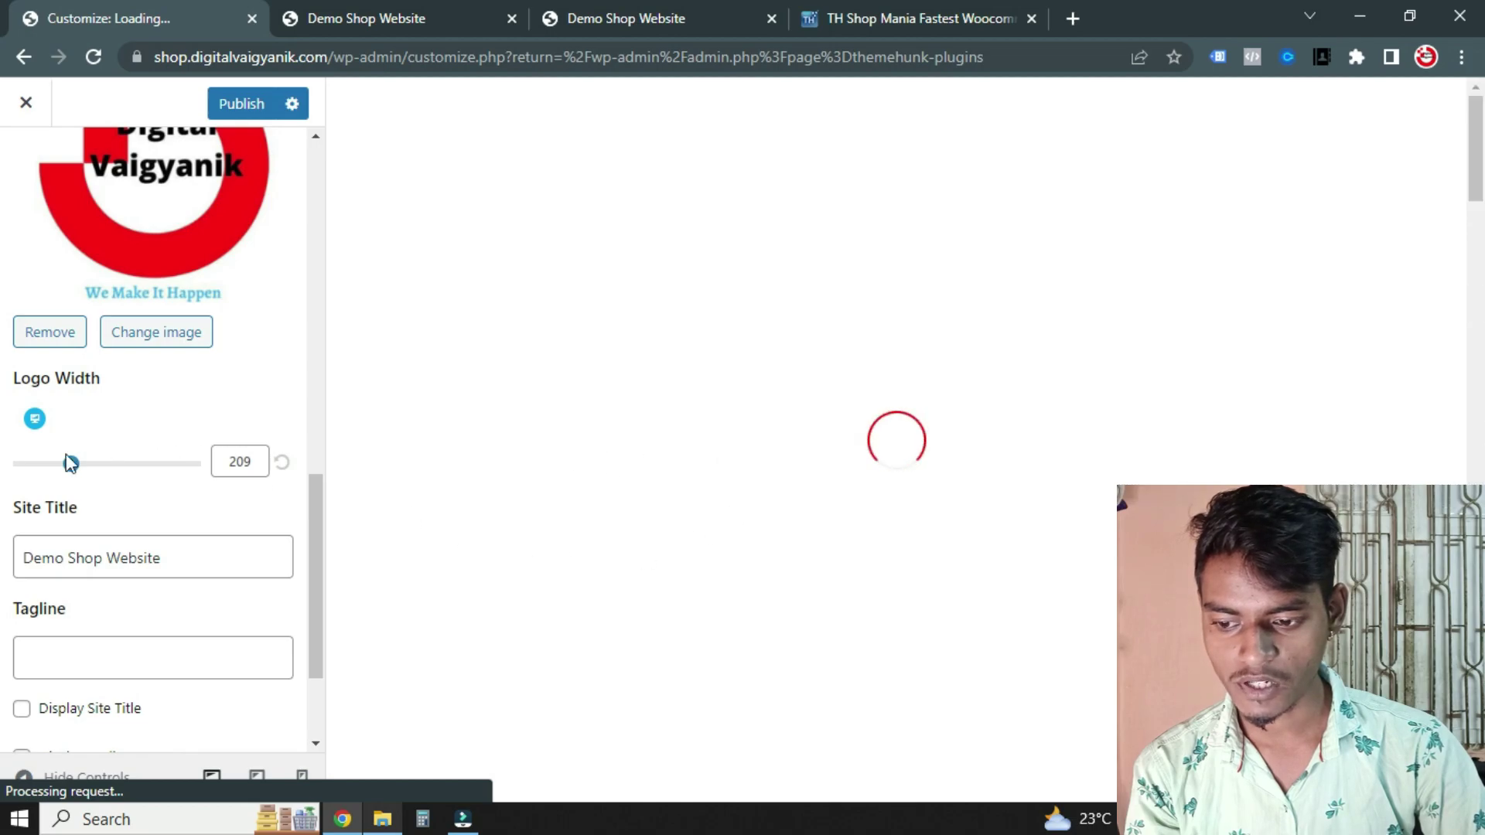
{"action": "left_click", "coordinate": [367, 18]}
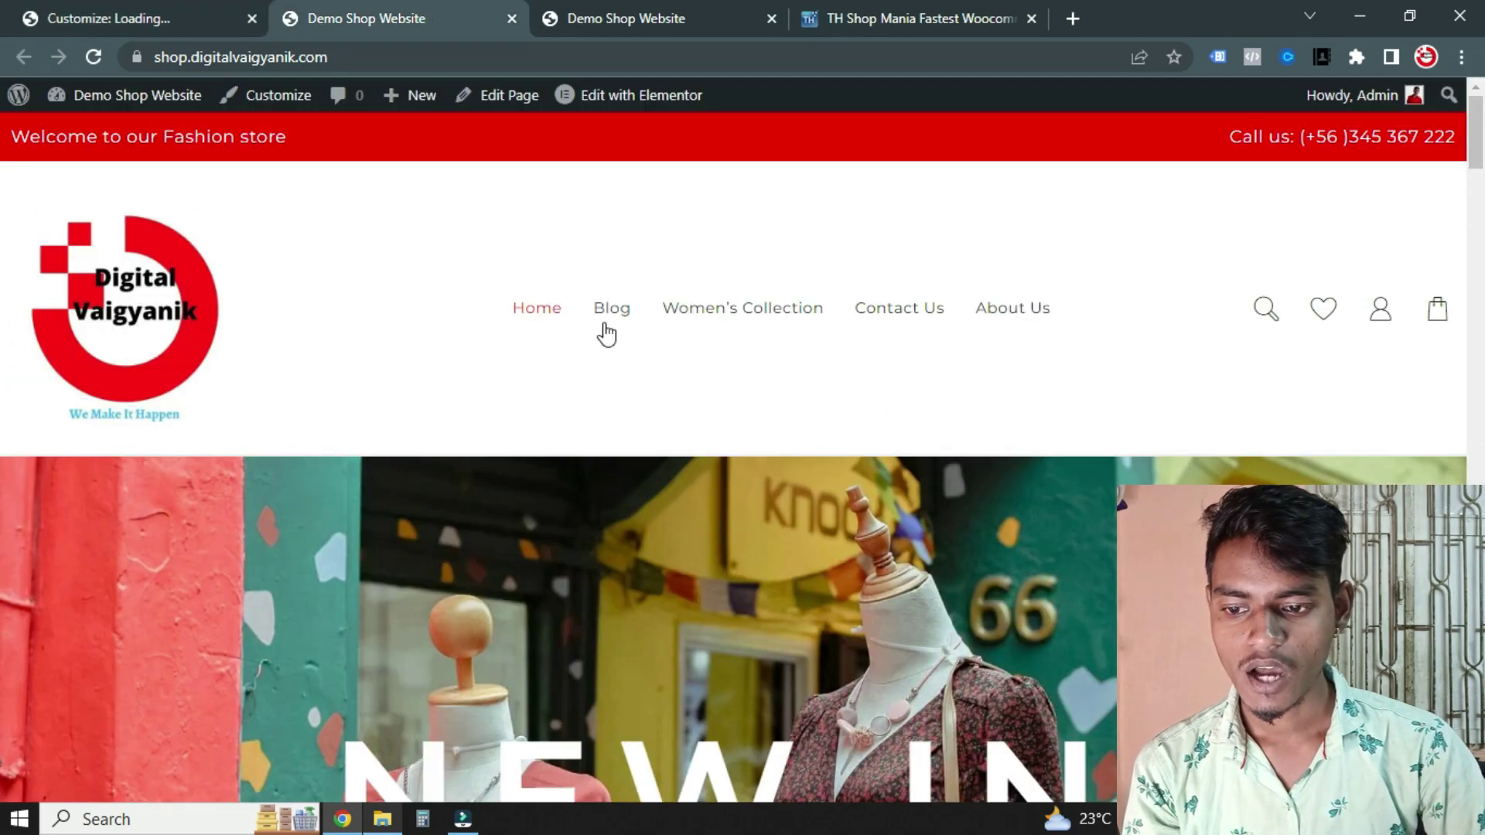
{"action": "key", "text": "ctrl+1"}
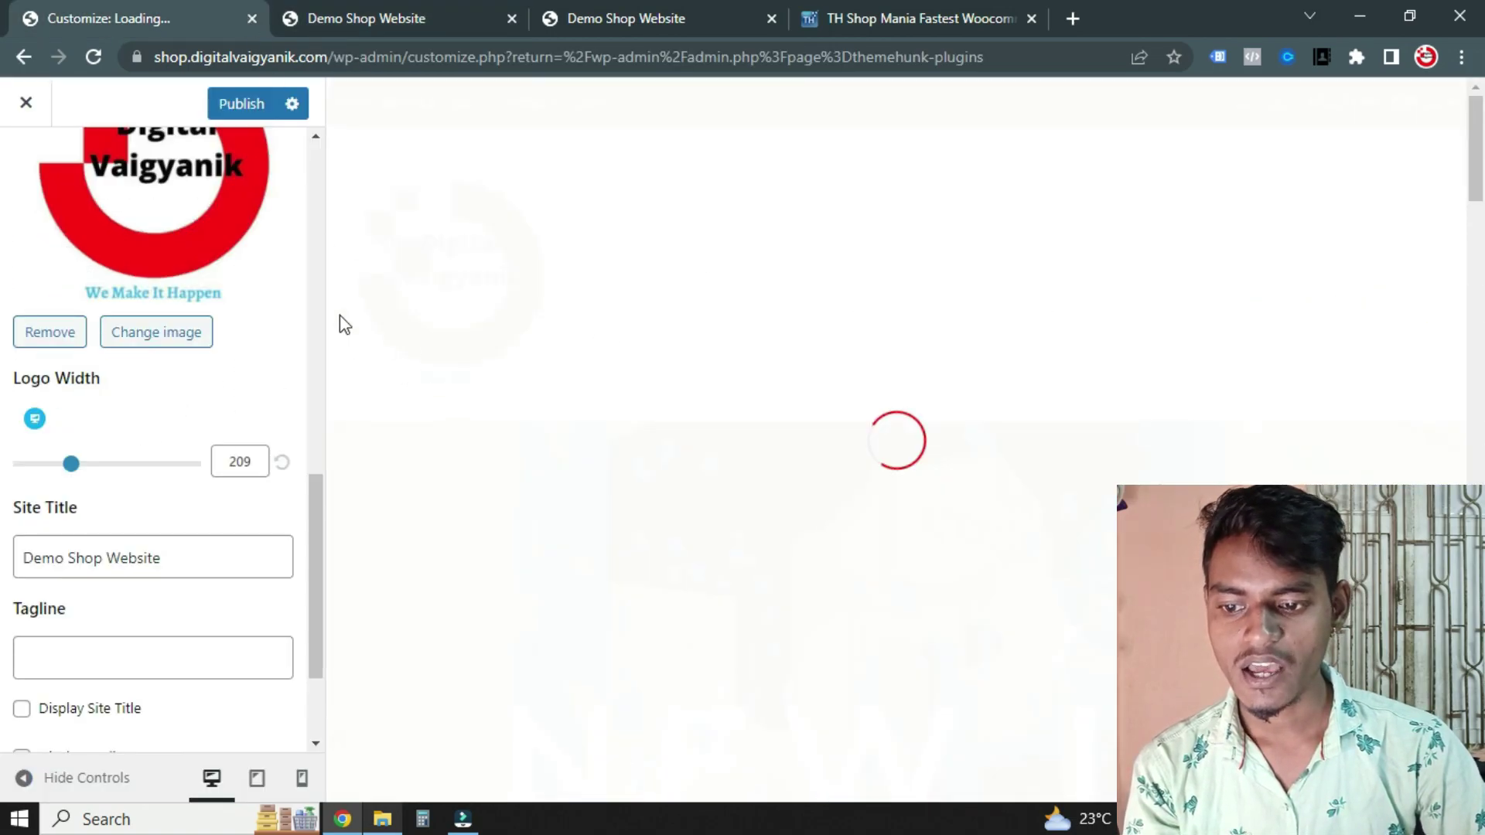
{"action": "left_click", "coordinate": [371, 3]}
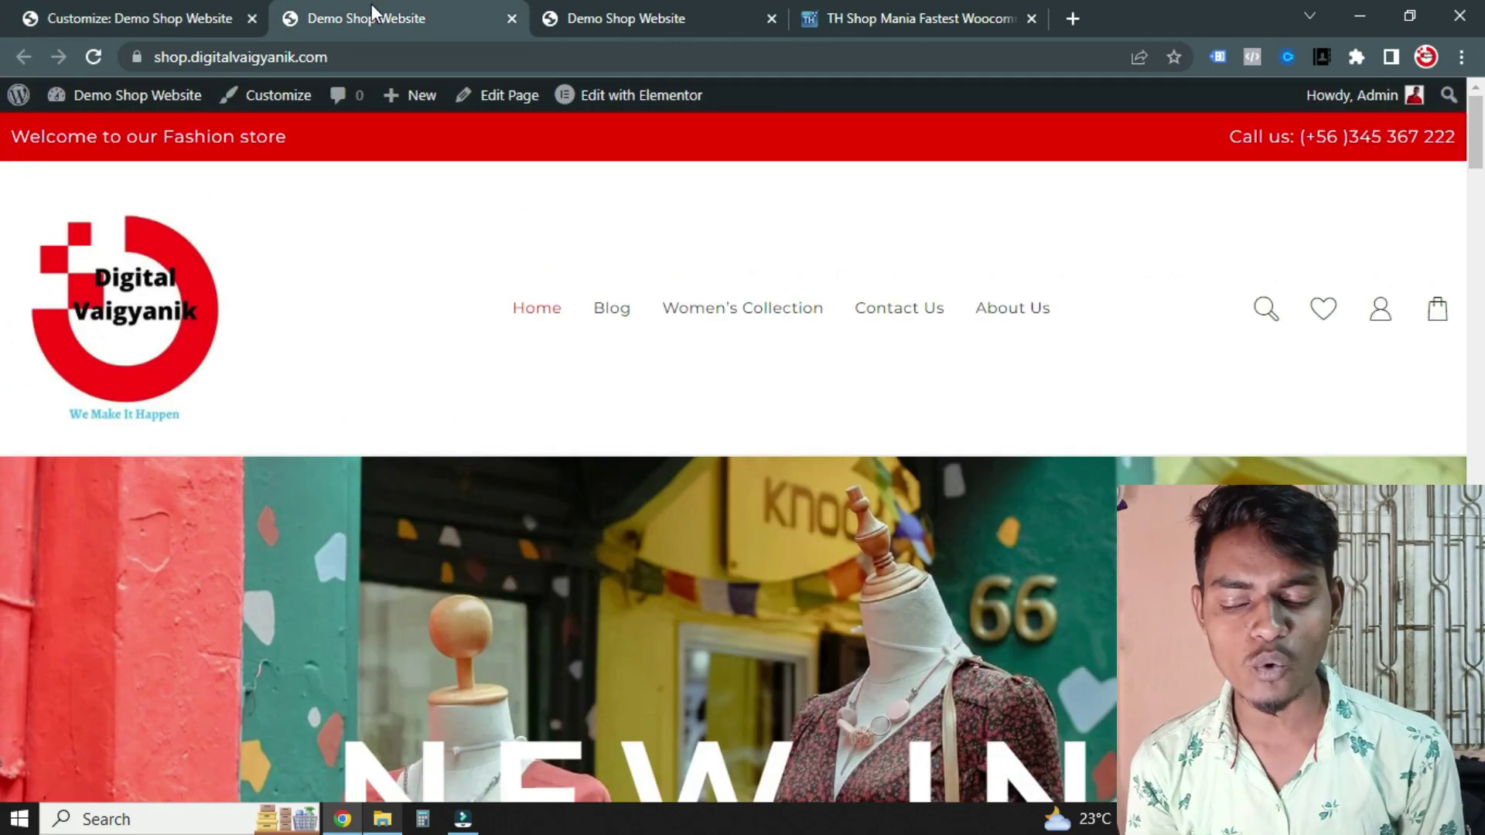
{"action": "left_click", "coordinate": [131, 10]}
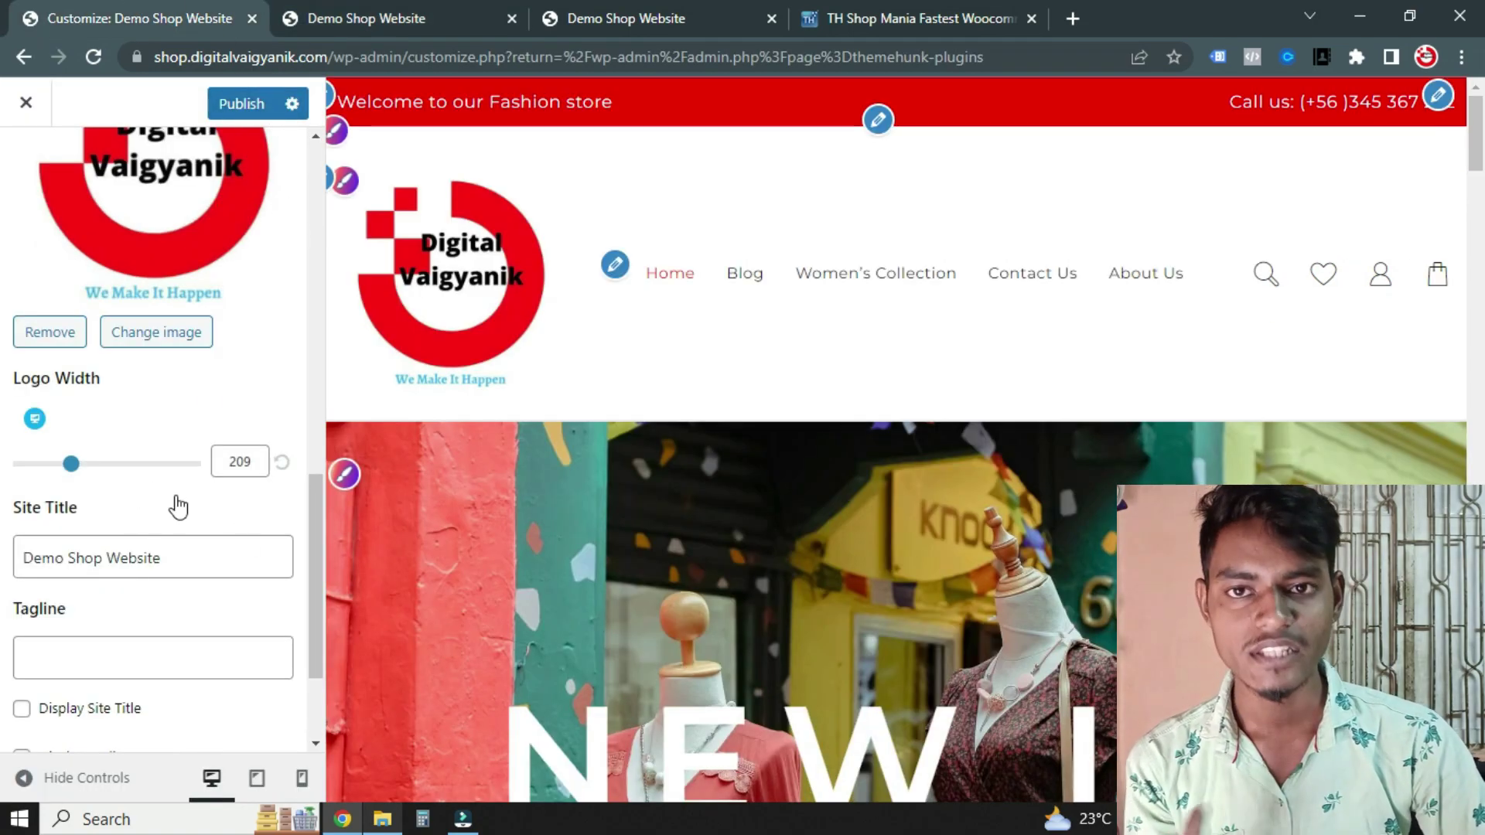
Shrink Logo Width from 209 to 69 and bring up the site icon image picker
{"action": "left_click_drag", "start_coordinate": [68, 473], "coordinate": [29, 482]}
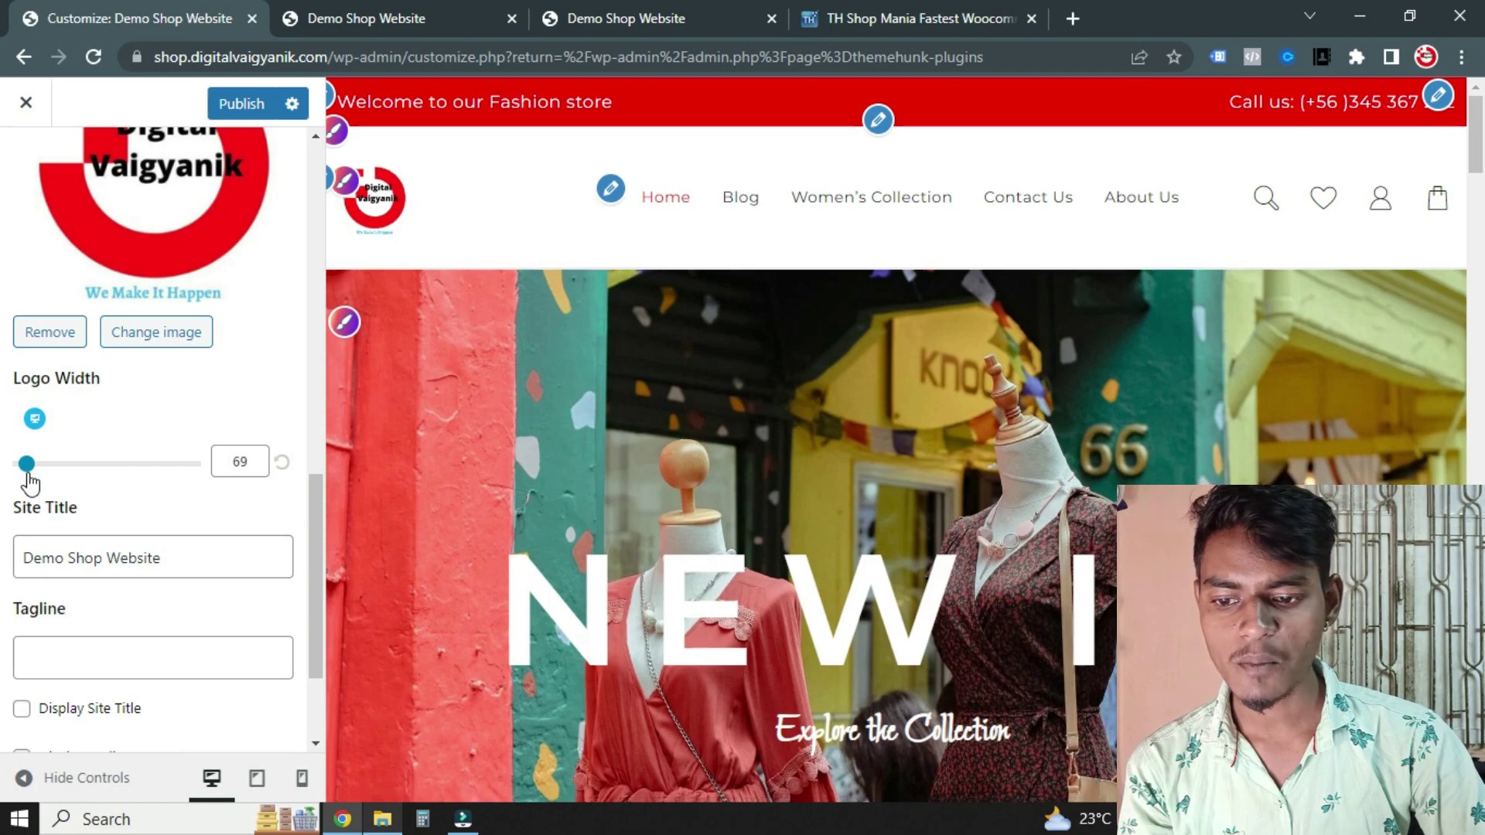
{"action": "scroll", "coordinate": [146, 574], "scroll_direction": "down", "scroll_amount": 2}
{"action": "scroll", "coordinate": [151, 574], "scroll_direction": "up", "scroll_amount": 1}
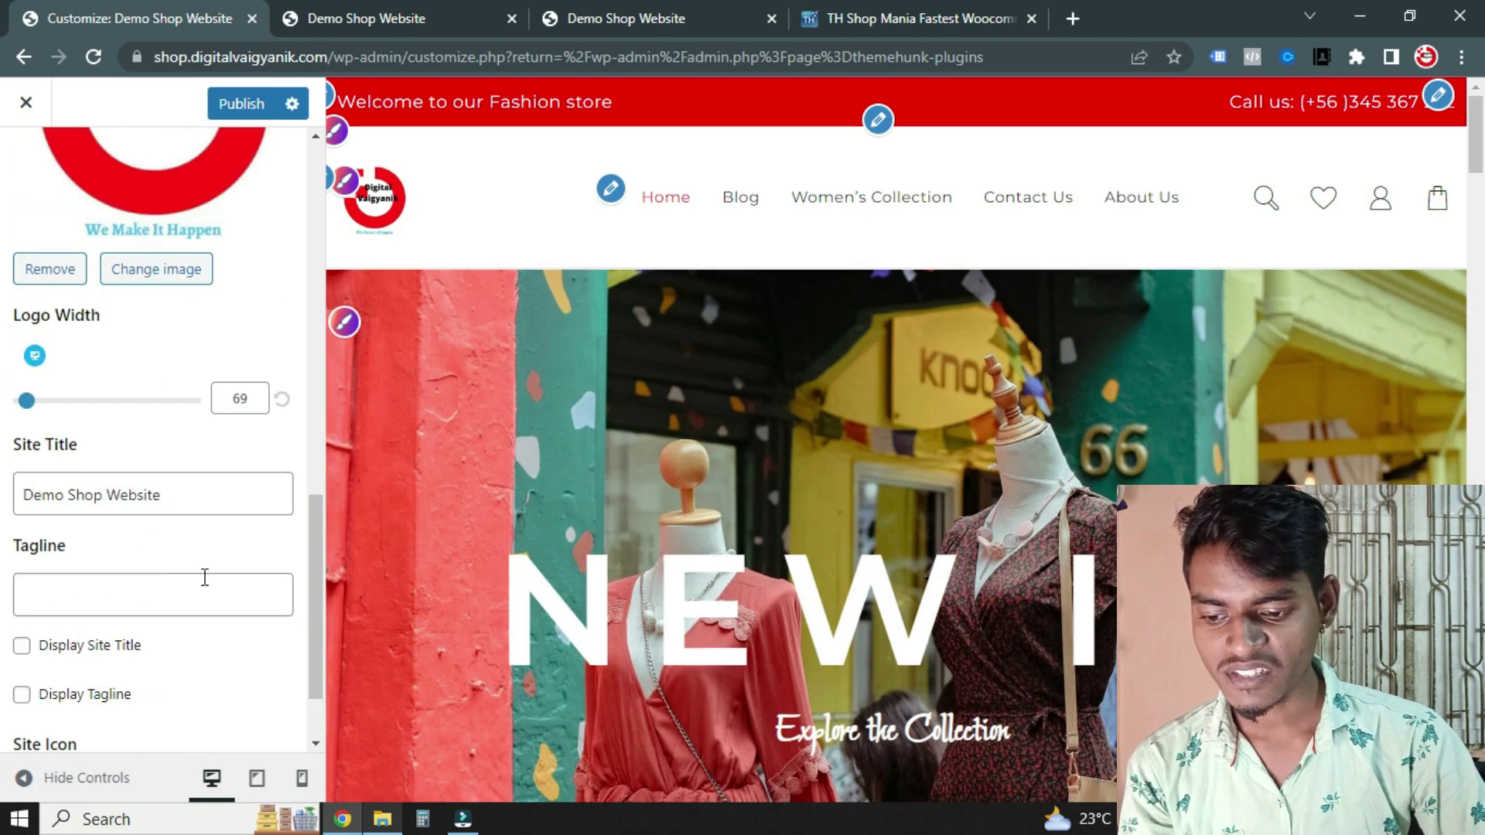
{"action": "scroll", "coordinate": [205, 575], "scroll_direction": "down", "scroll_amount": 1}
{"action": "left_click", "coordinate": [163, 679]}
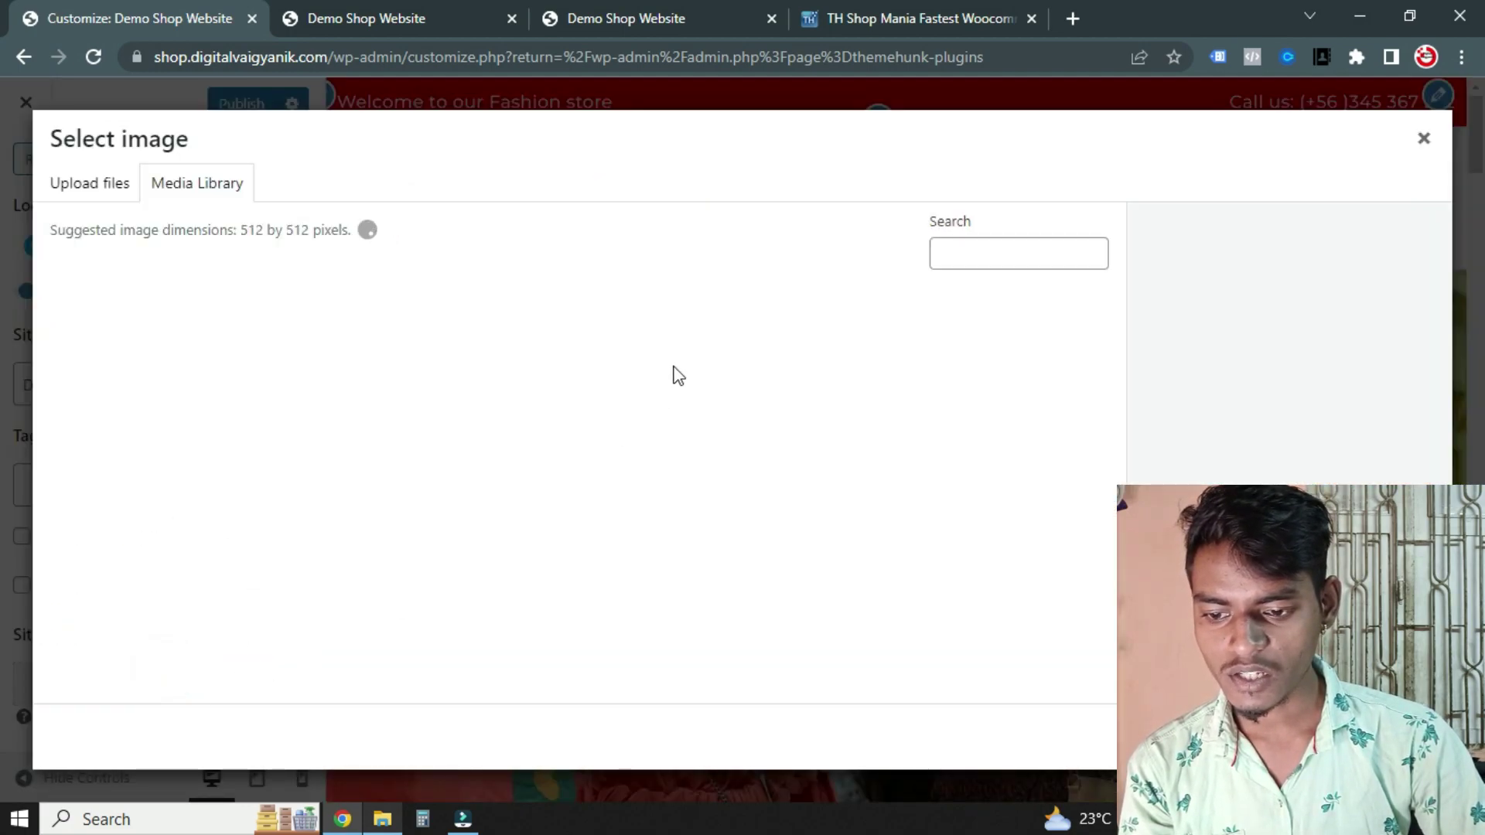
Make the cropped Digital Vaigyanik logo the site icon and publish the Customizer changes
{"action": "double_click", "coordinate": [572, 354]}
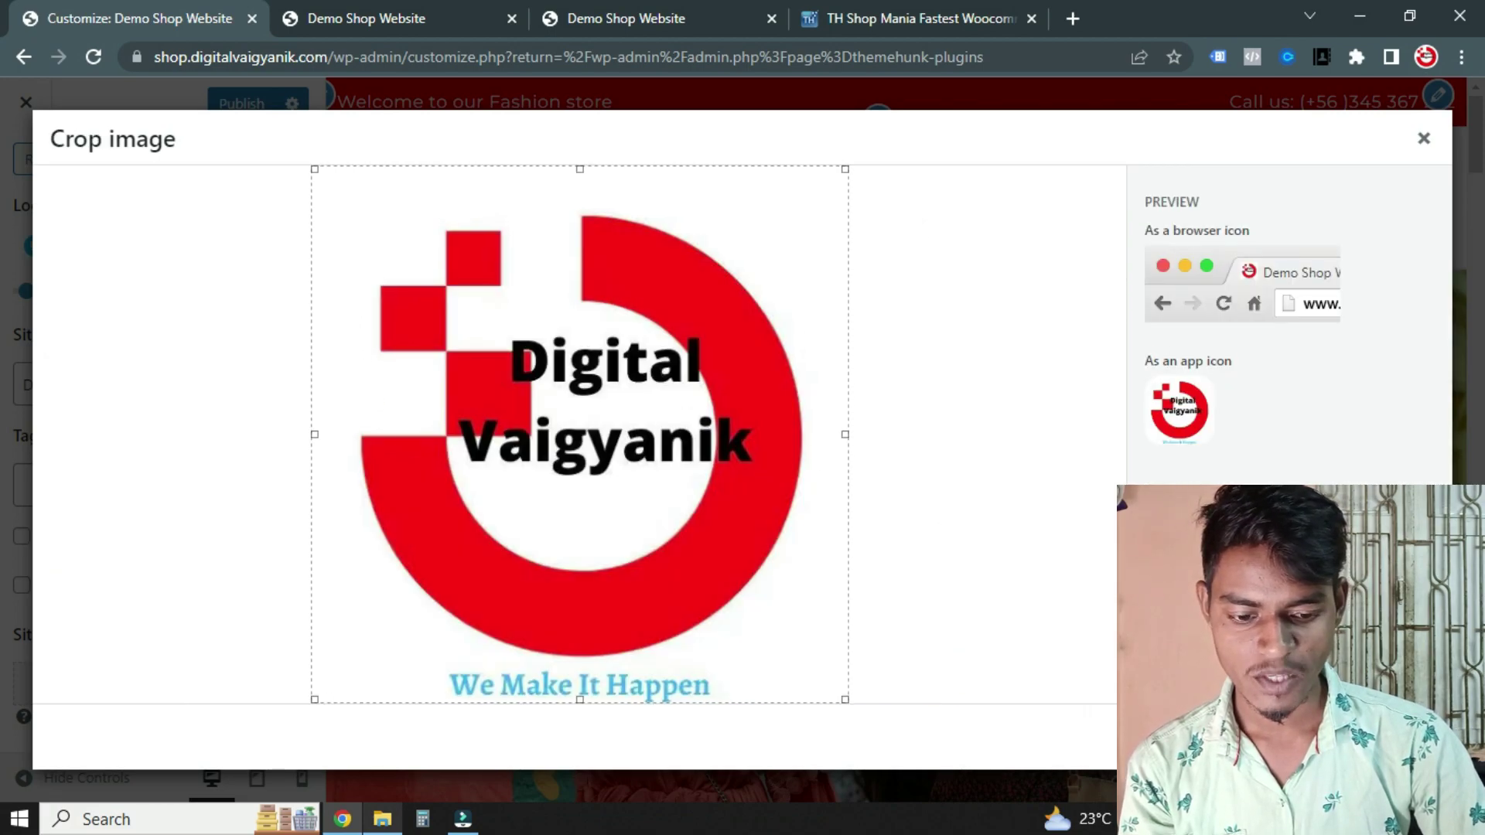
{"action": "left_click", "coordinate": [1384, 736]}
{"action": "scroll", "coordinate": [155, 386], "scroll_direction": "up", "scroll_amount": 5}
{"action": "left_click", "coordinate": [246, 105]}
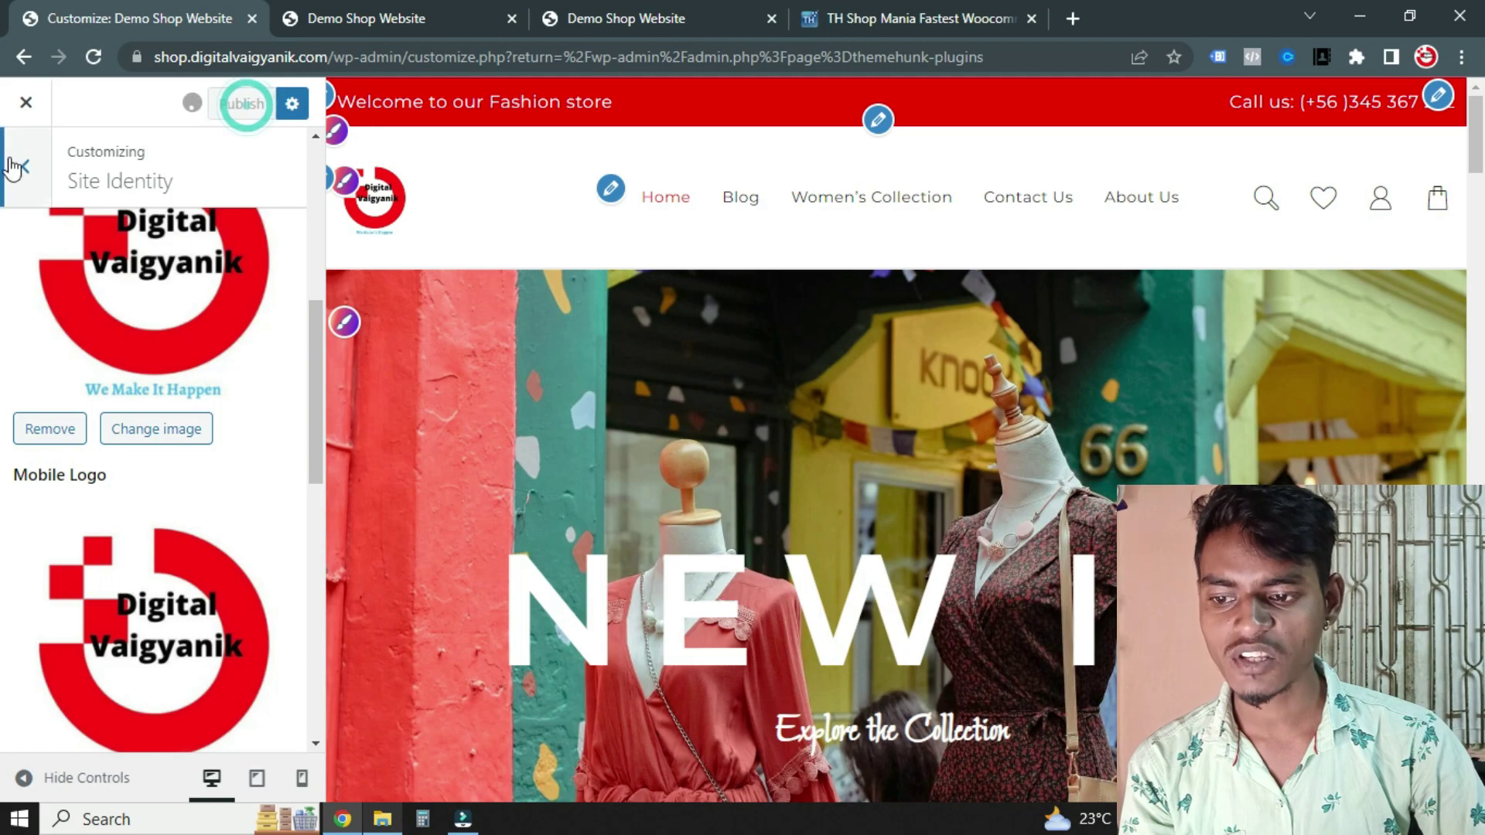
Close the Customizer and reload the storefront to see the smaller logo
{"action": "left_click", "coordinate": [25, 105]}
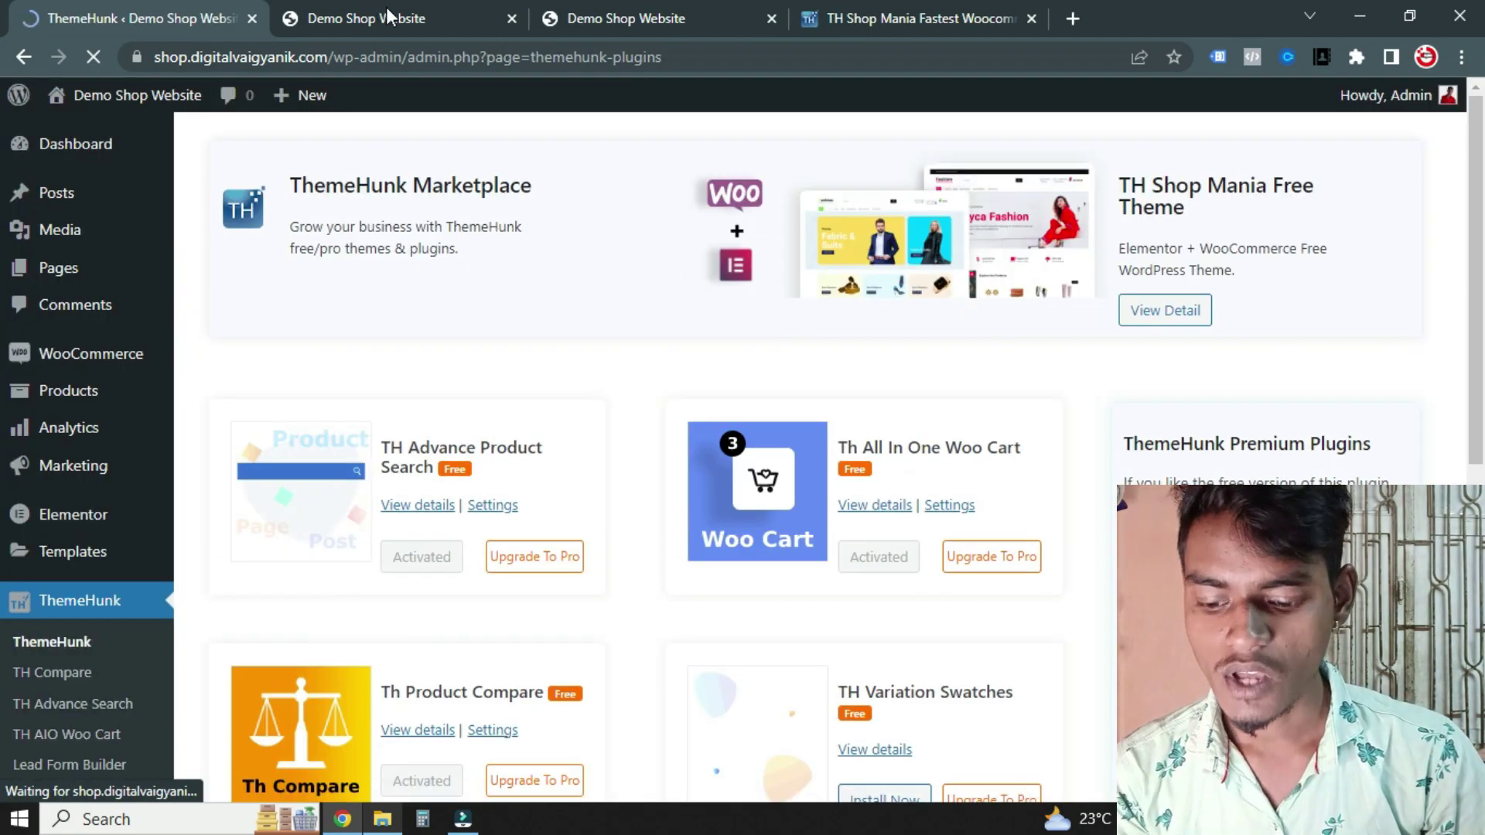
{"action": "key", "text": "ctrl+Tab"}
{"action": "left_click", "coordinate": [503, 325]}
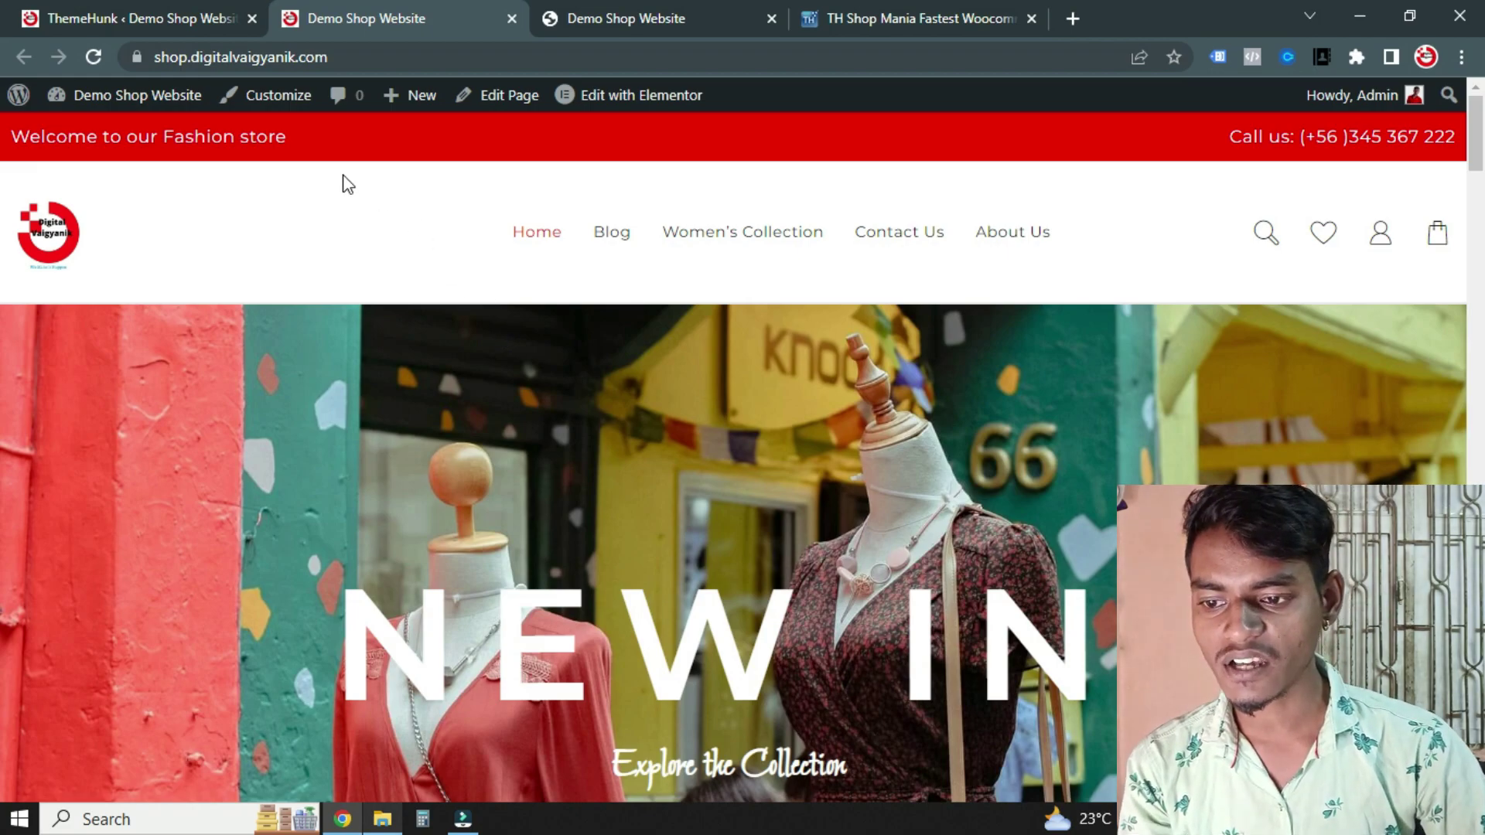
Open Products > All Products in the ThemeHunk admin tab and browse the product list
{"action": "left_click", "coordinate": [113, 1]}
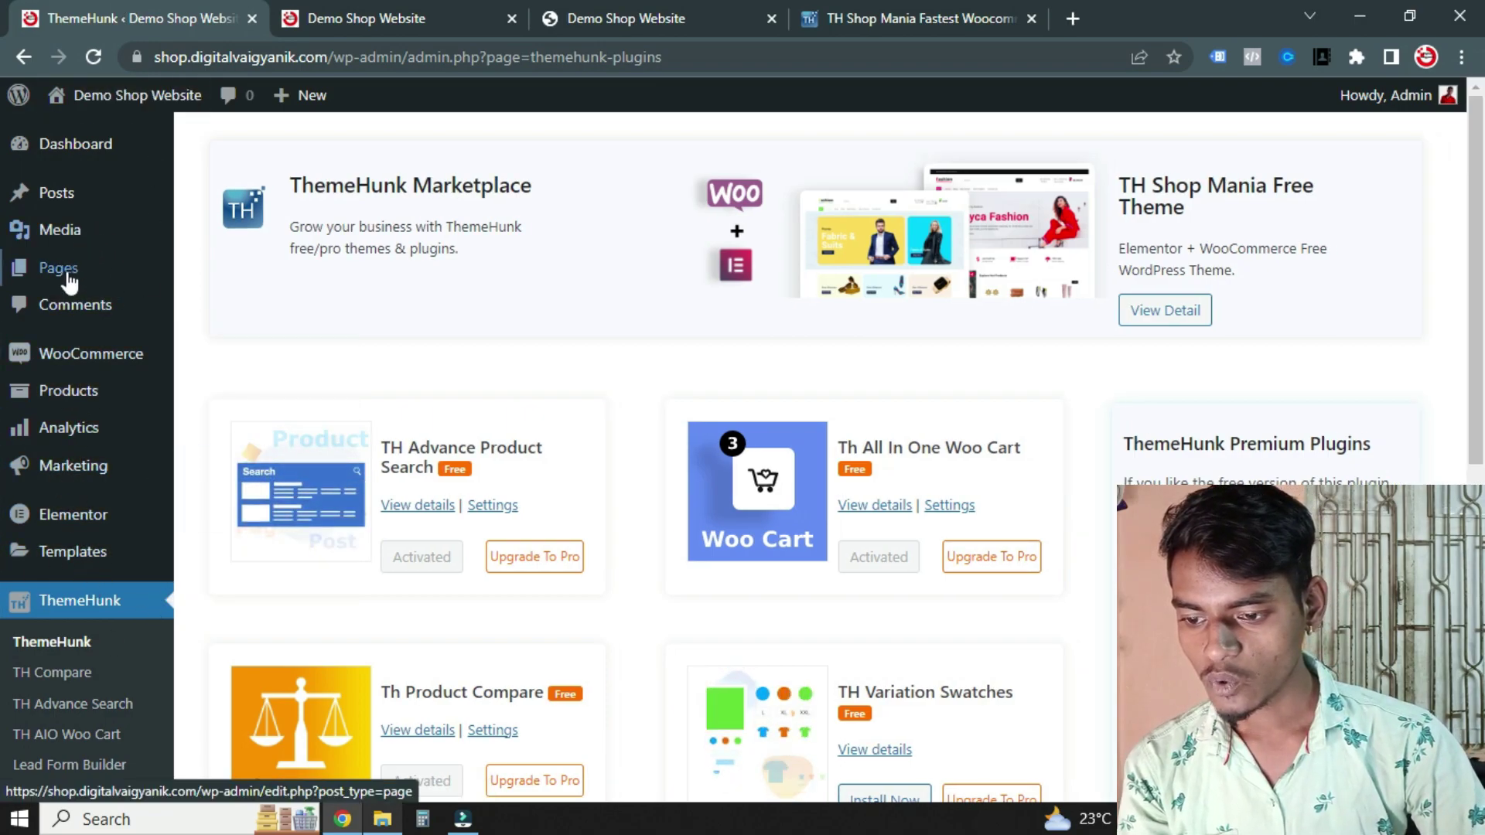
{"action": "scroll", "coordinate": [70, 425], "scroll_direction": "down", "scroll_amount": 3}
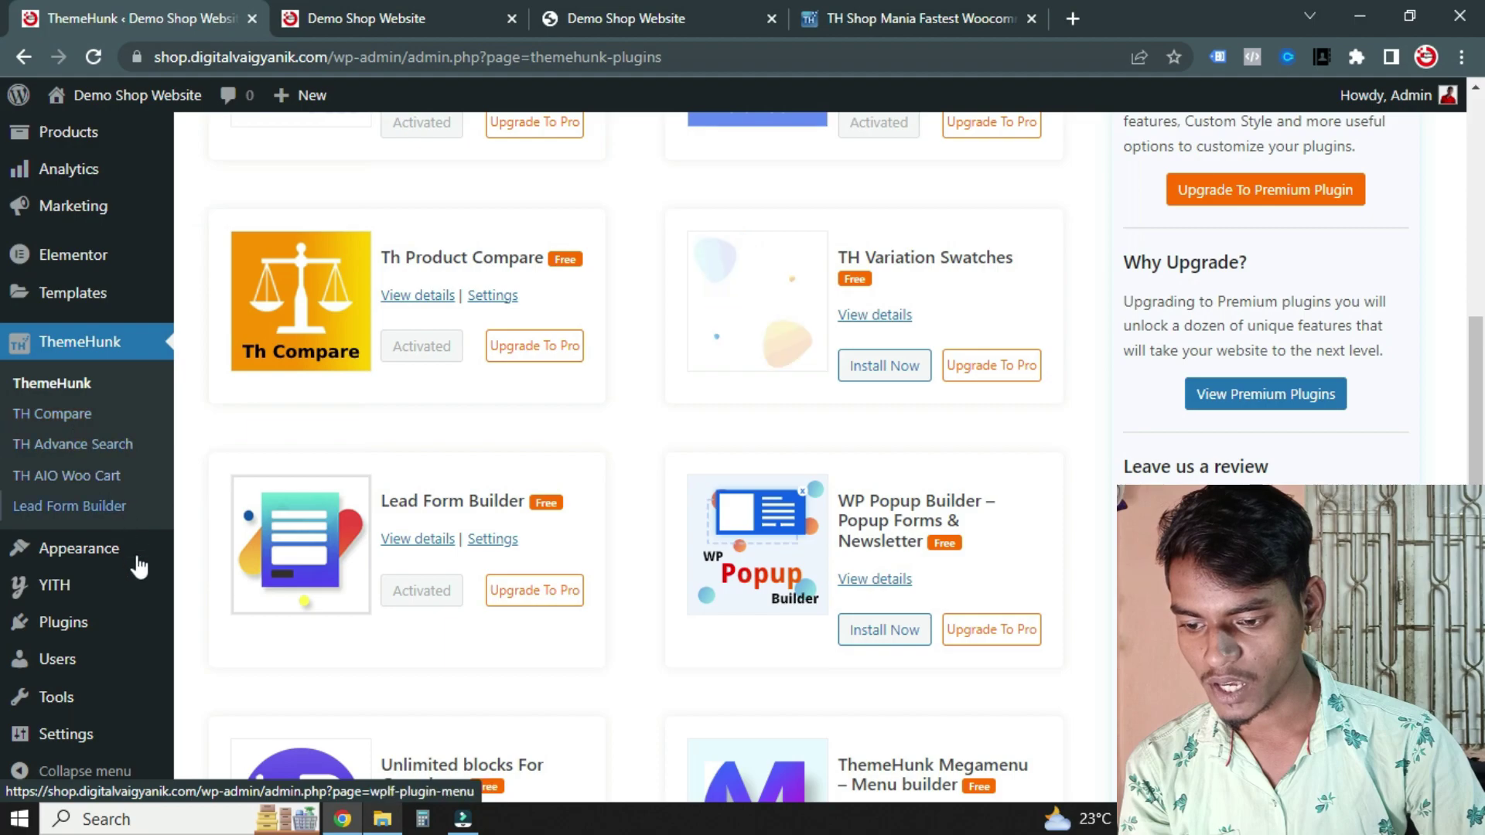
{"action": "scroll", "coordinate": [23, 468], "scroll_direction": "up", "scroll_amount": 3}
{"action": "mouse_move", "coordinate": [68, 392]}
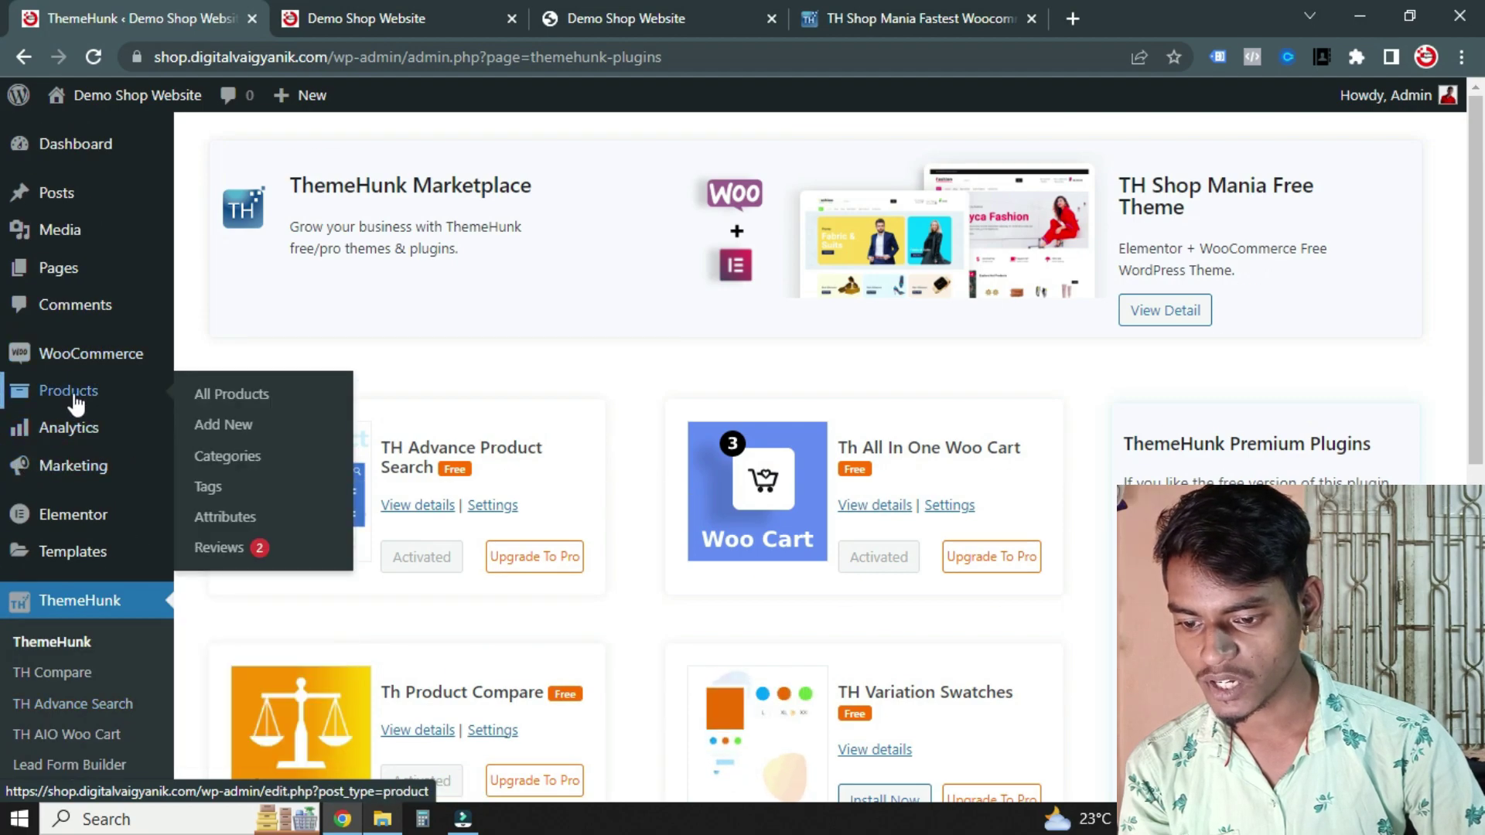
{"action": "left_click", "coordinate": [232, 394]}
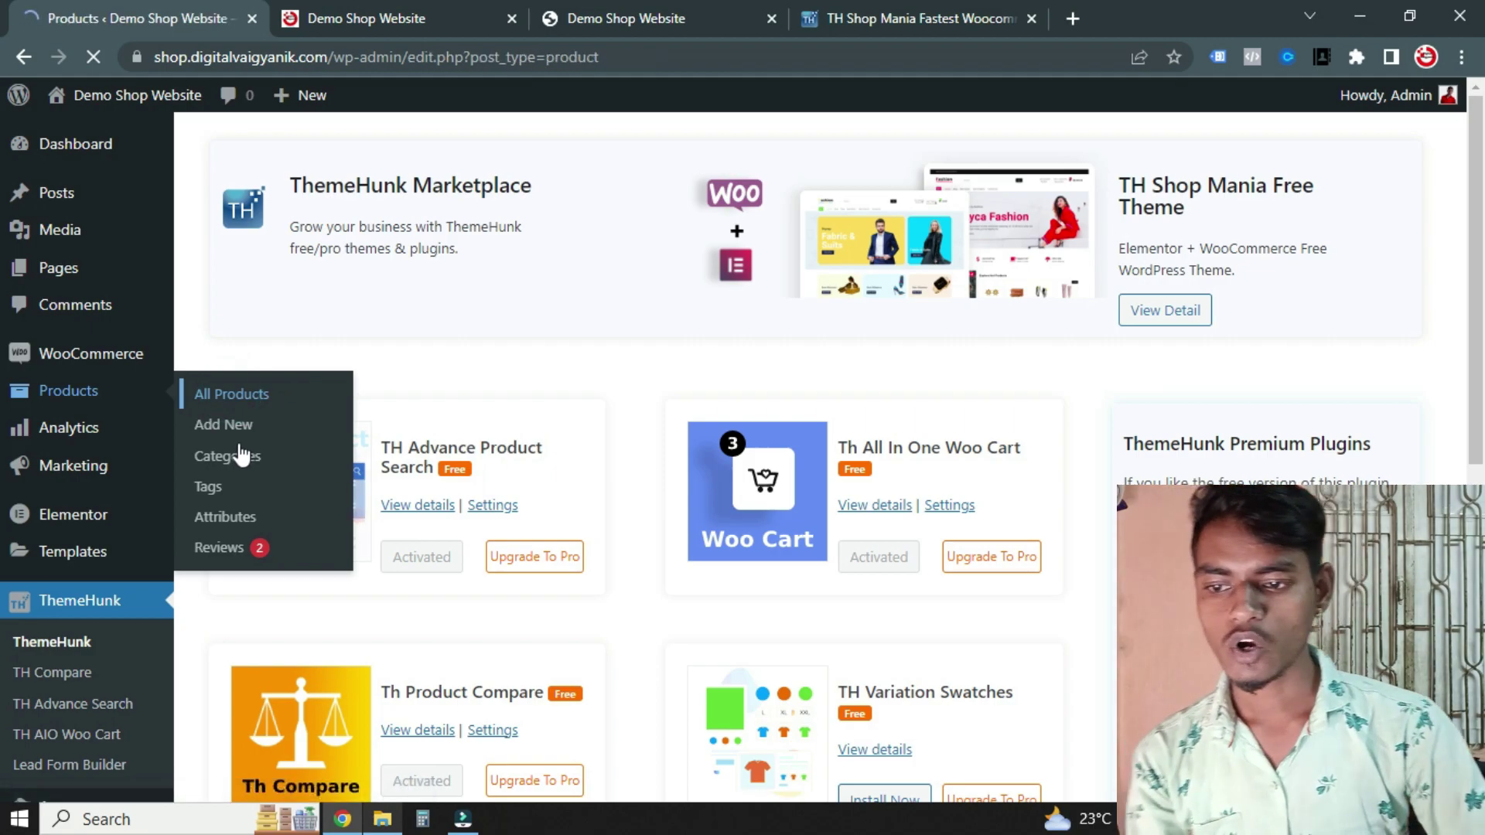
{"action": "scroll", "coordinate": [685, 410], "scroll_direction": "down", "scroll_amount": 4}
{"action": "scroll", "coordinate": [392, 438], "scroll_direction": "up", "scroll_amount": 3}
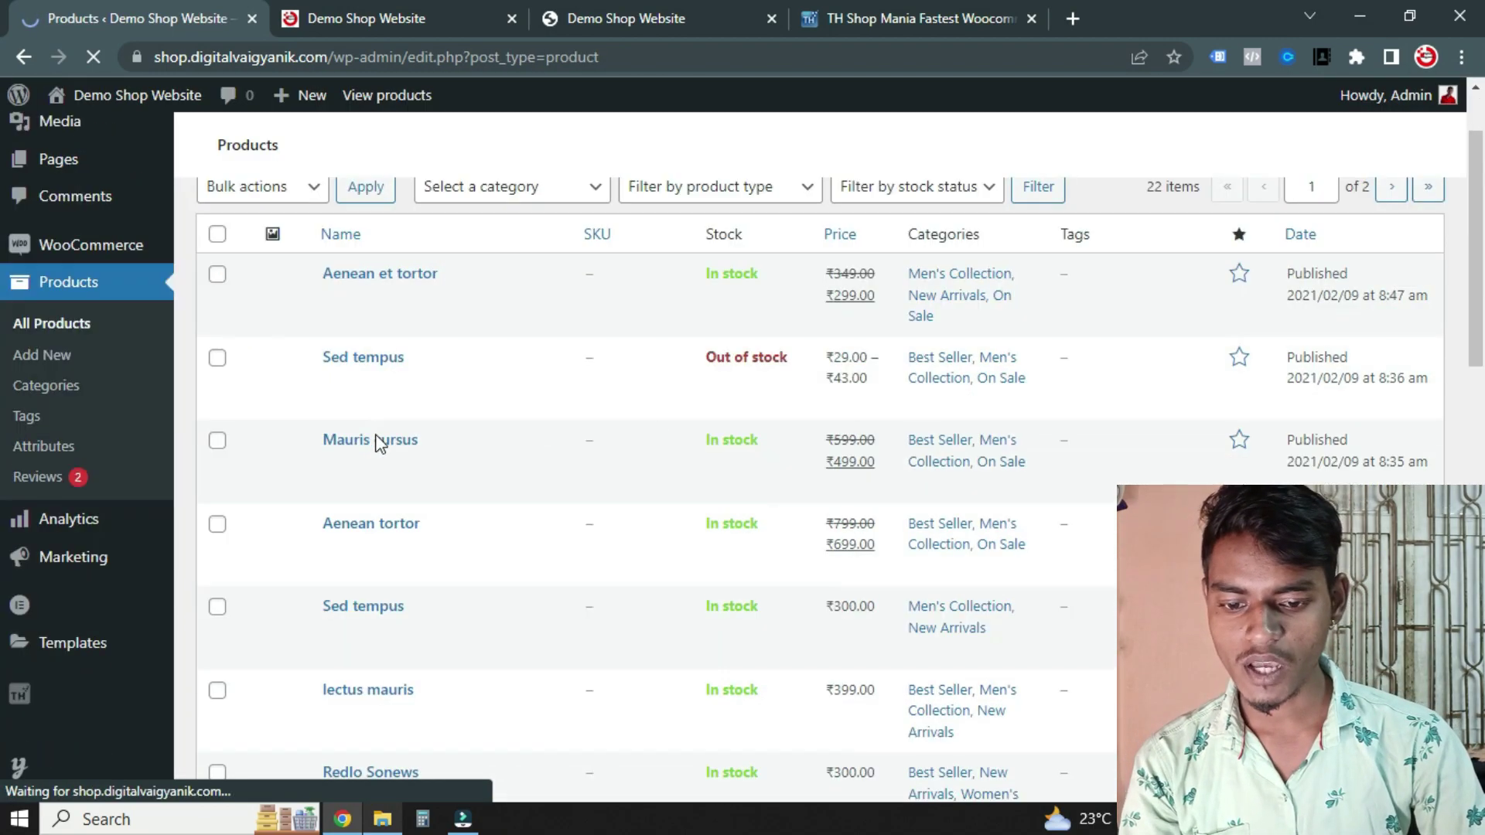
{"action": "scroll", "coordinate": [663, 506], "scroll_direction": "down", "scroll_amount": 15}
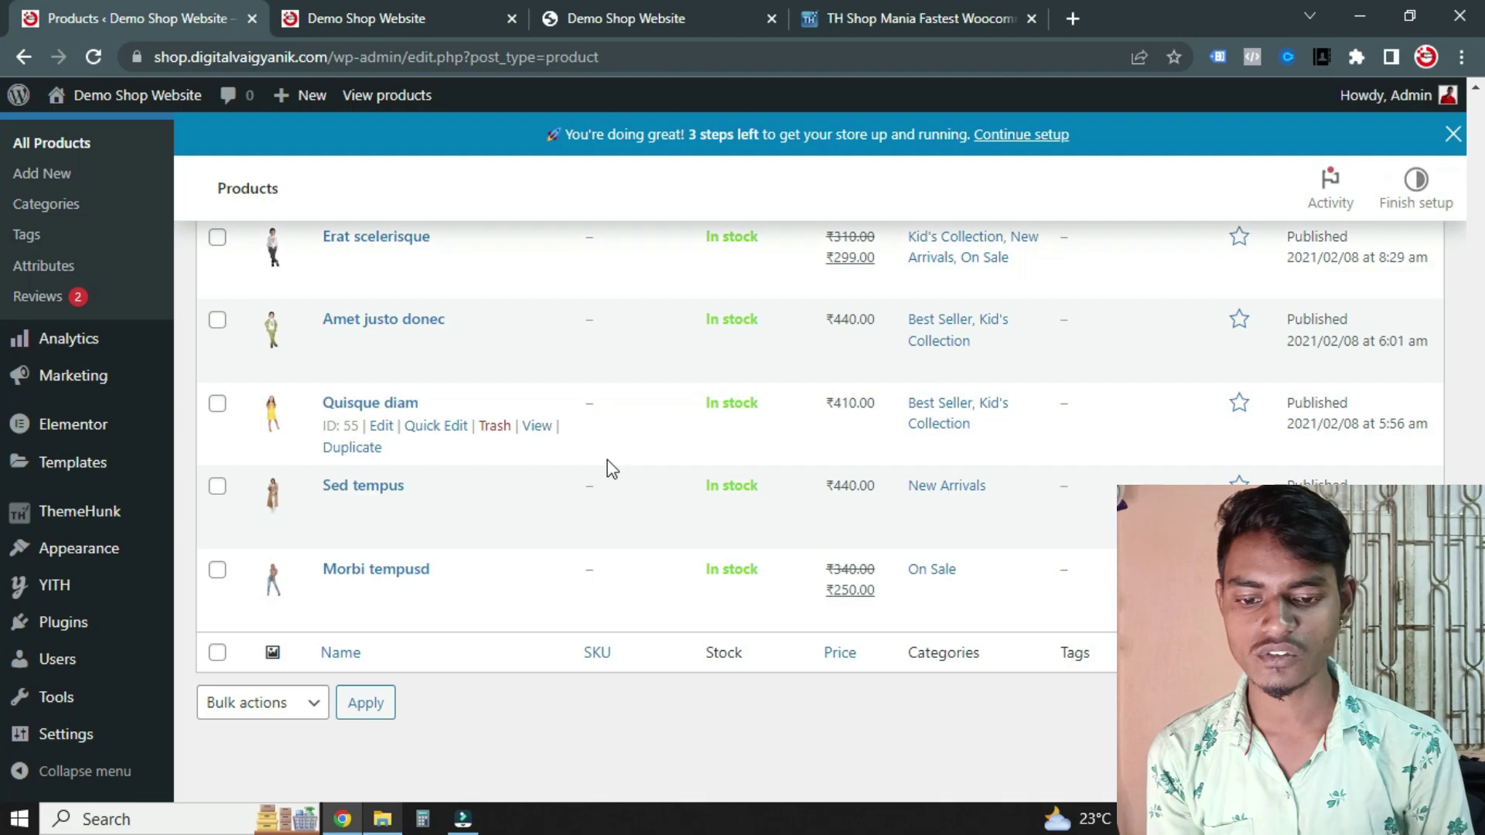
{"action": "scroll", "coordinate": [619, 495], "scroll_direction": "up", "scroll_amount": 15}
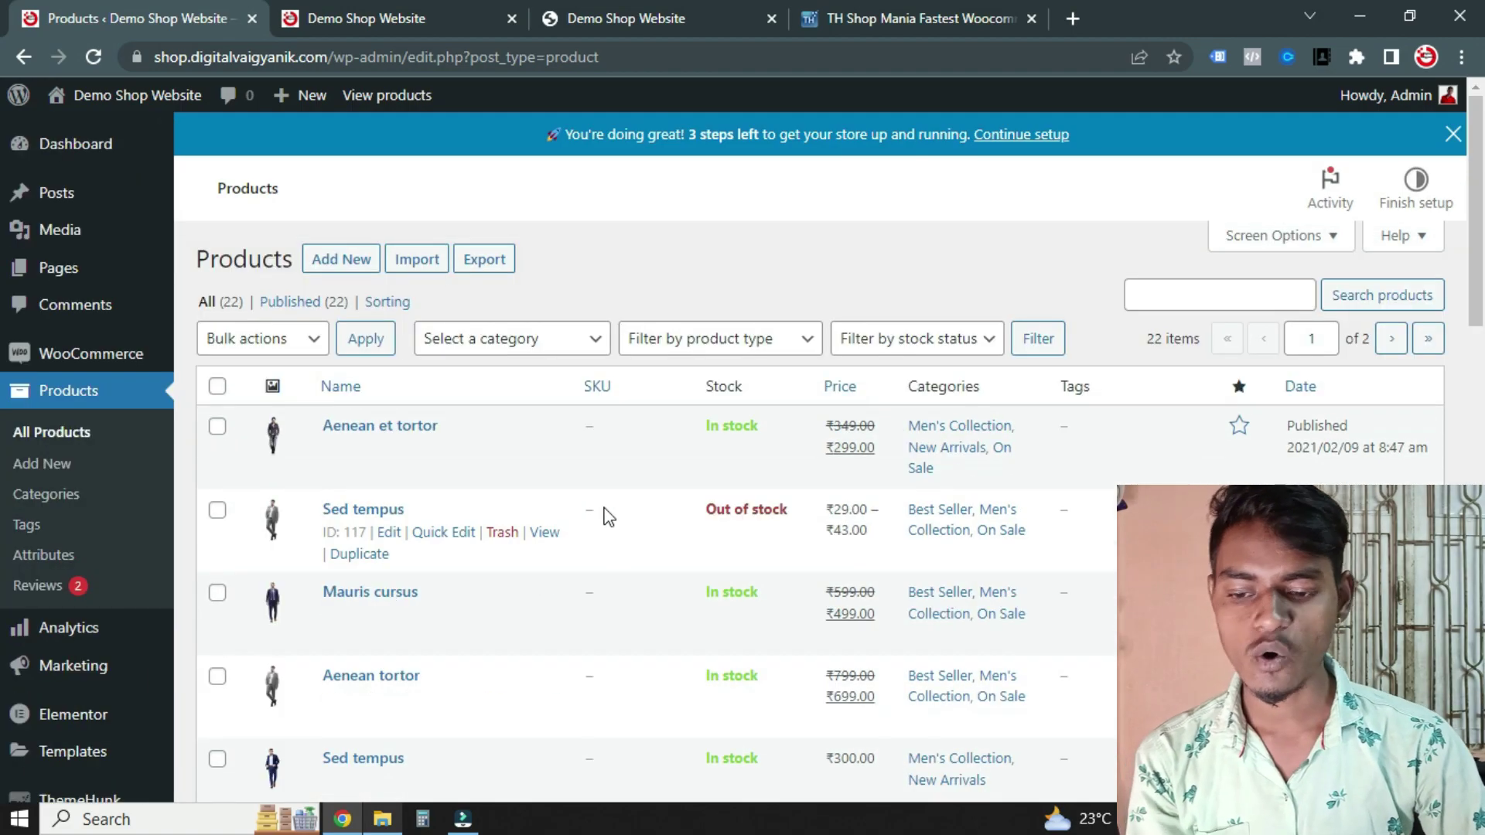
{"action": "scroll", "coordinate": [557, 523], "scroll_direction": "down", "scroll_amount": 15}
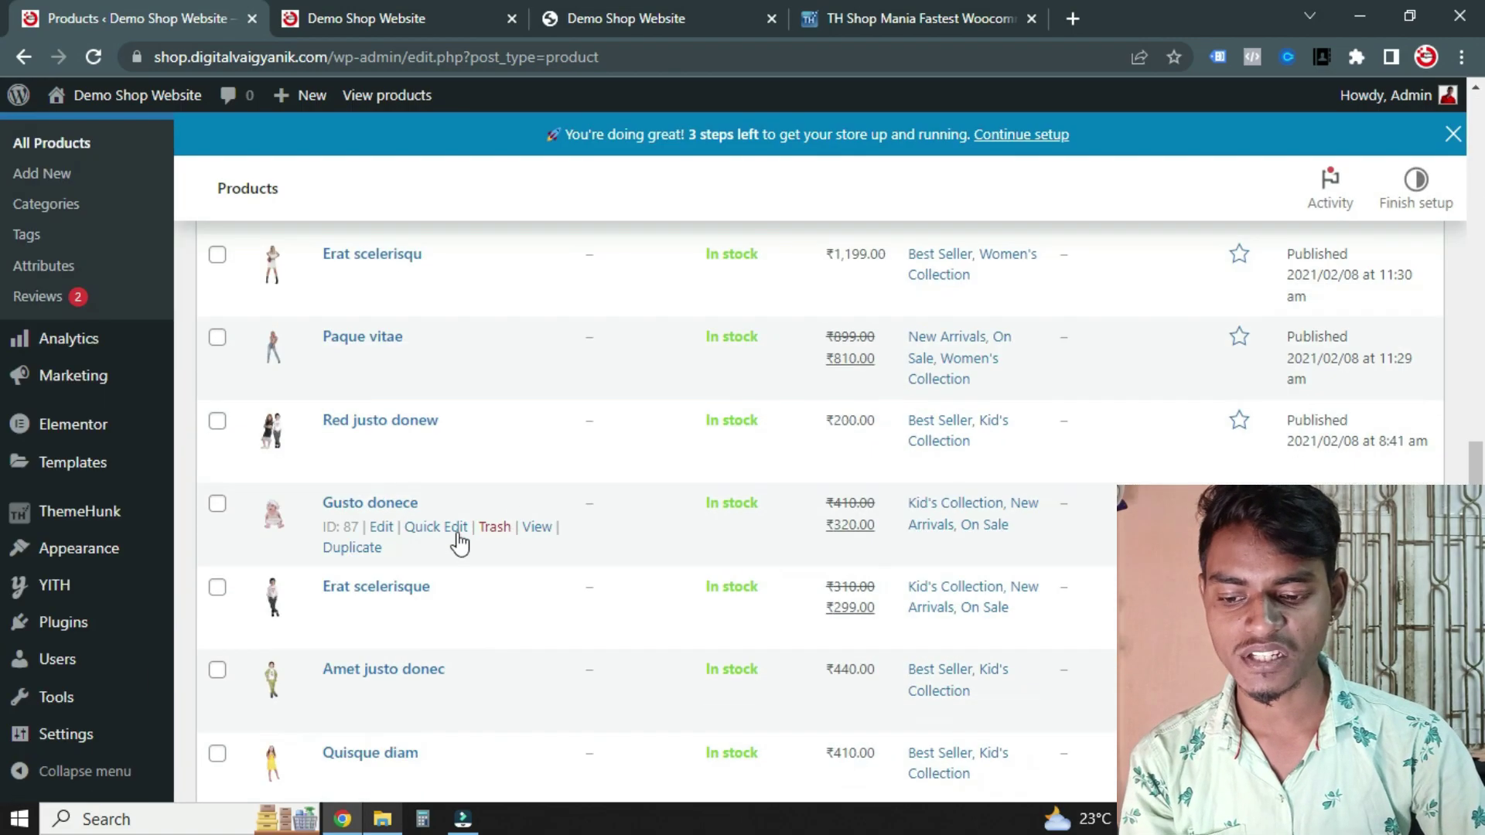
{"action": "scroll", "coordinate": [454, 517], "scroll_direction": "up", "scroll_amount": 15}
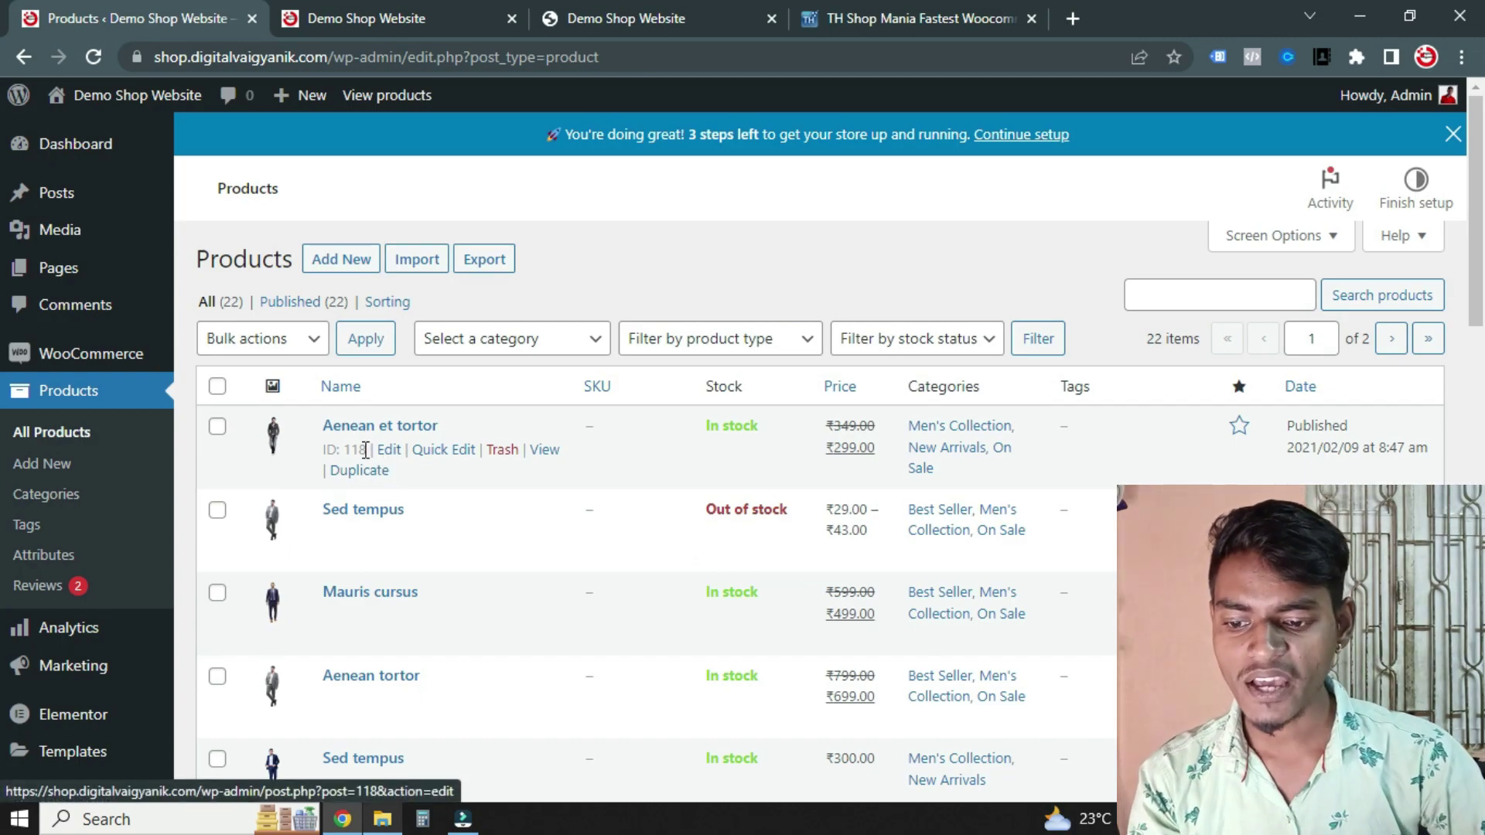
{"action": "scroll", "coordinate": [219, 306], "scroll_direction": "down", "scroll_amount": 4}
{"action": "scroll", "coordinate": [219, 325], "scroll_direction": "up", "scroll_amount": 5}
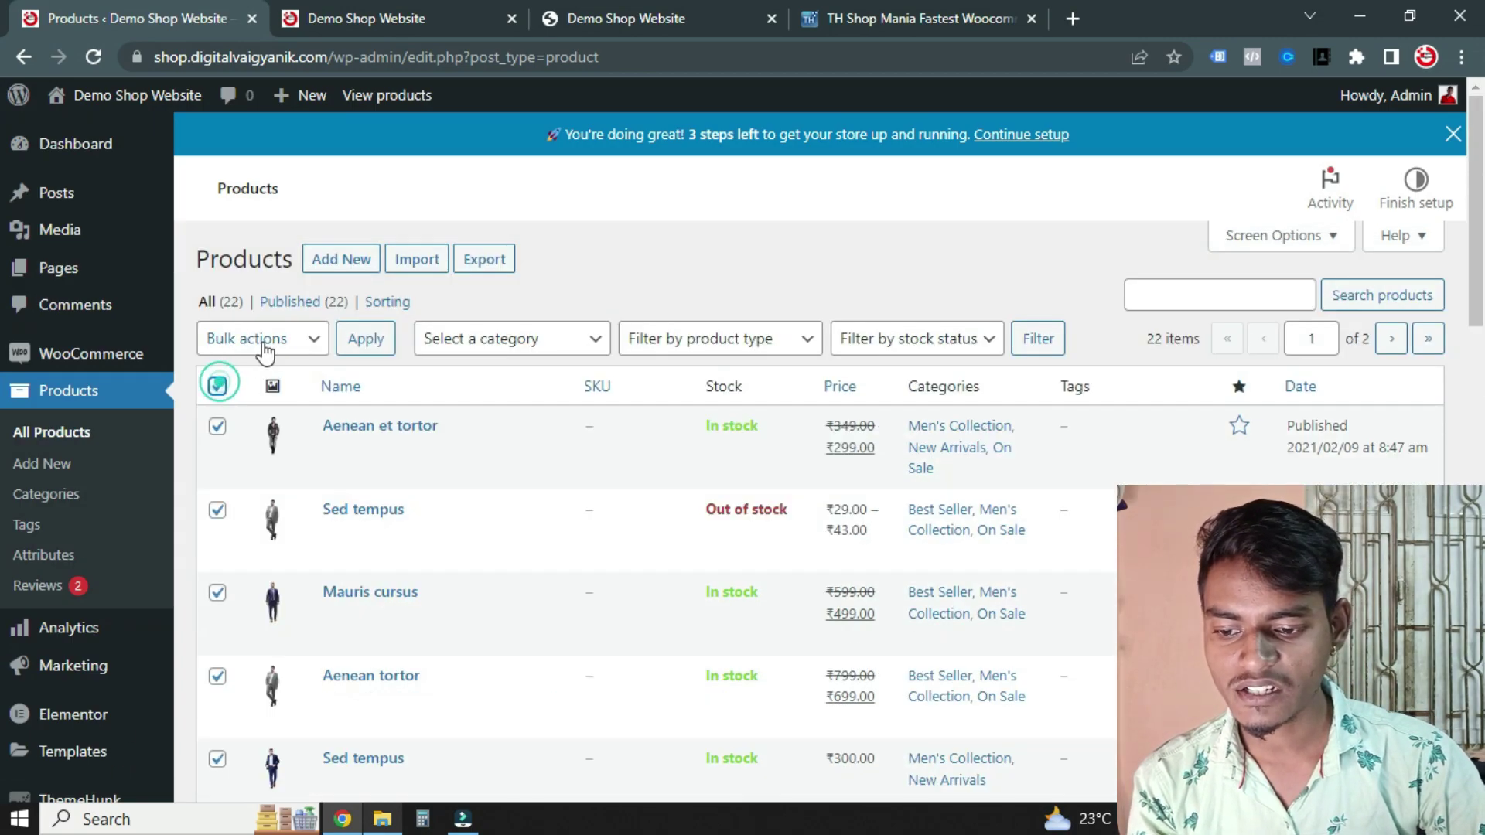
Dismiss the bulk actions menu and edit the Aenean et tortor product
{"action": "left_click", "coordinate": [264, 345]}
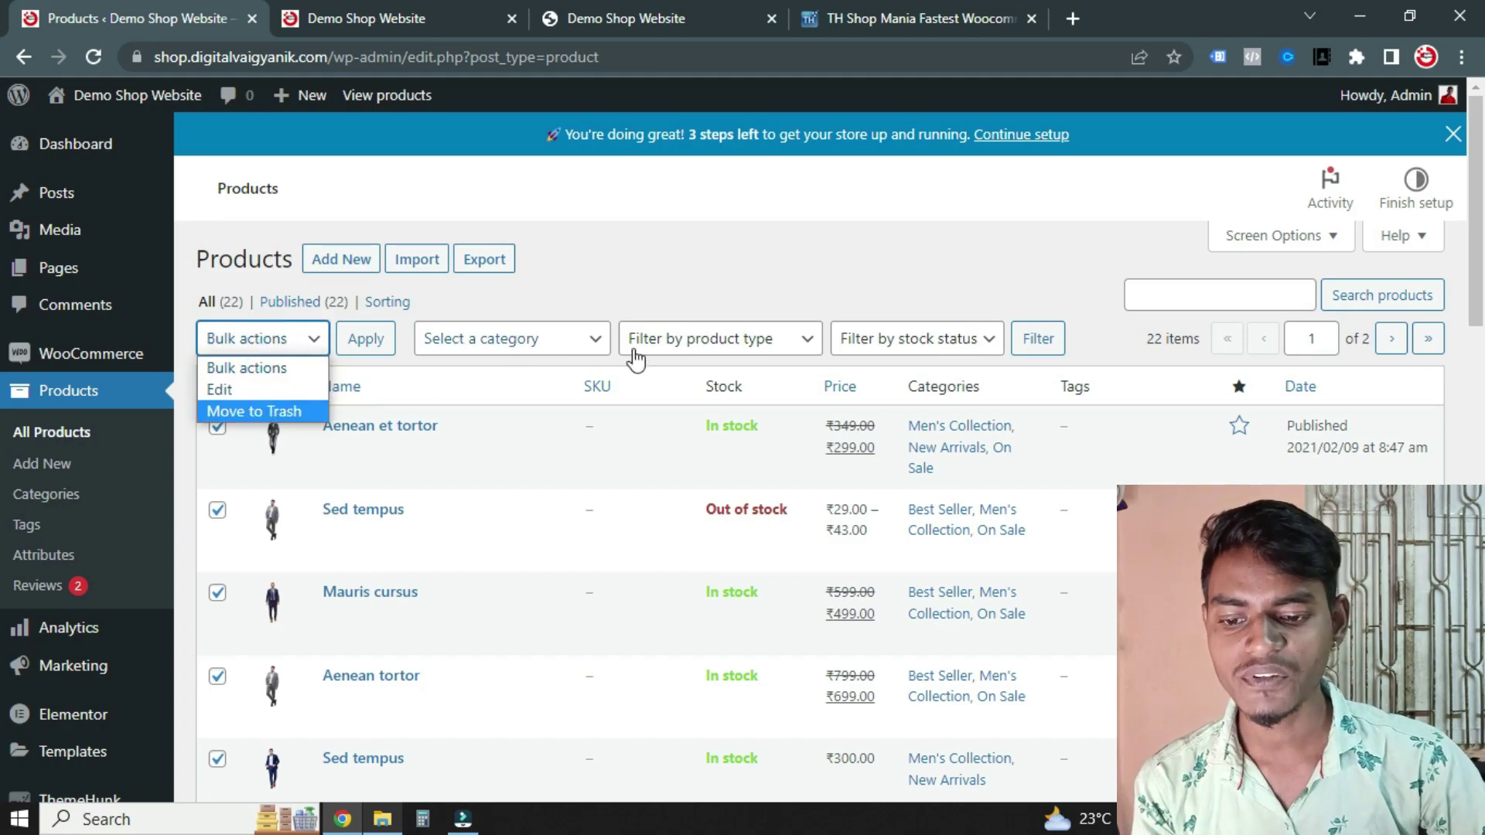
{"action": "left_click", "coordinate": [719, 236]}
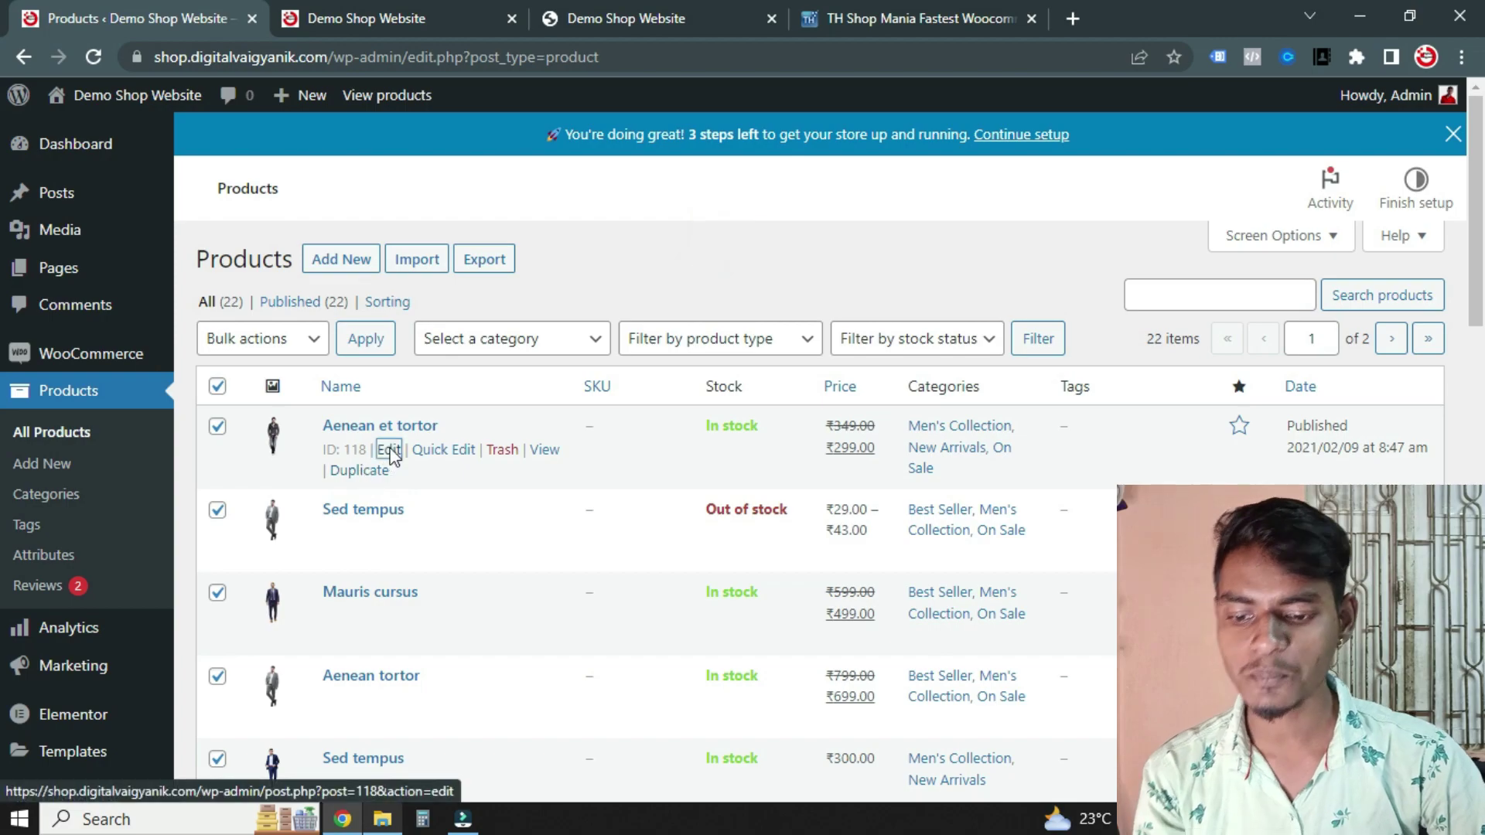
{"action": "left_click", "coordinate": [389, 450]}
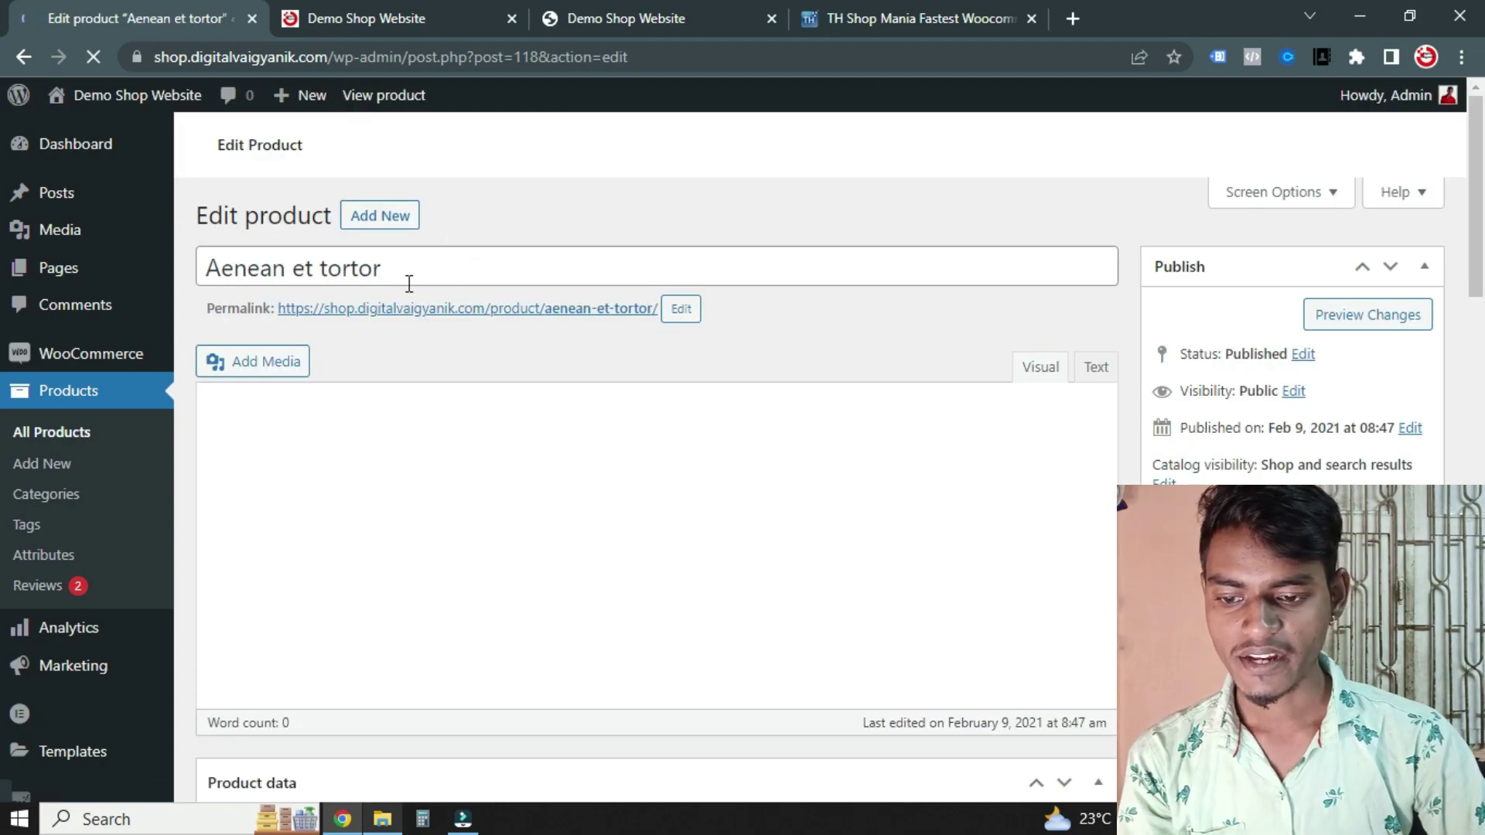
Replace the product title with 'demo product'
{"action": "left_click", "coordinate": [410, 267]}
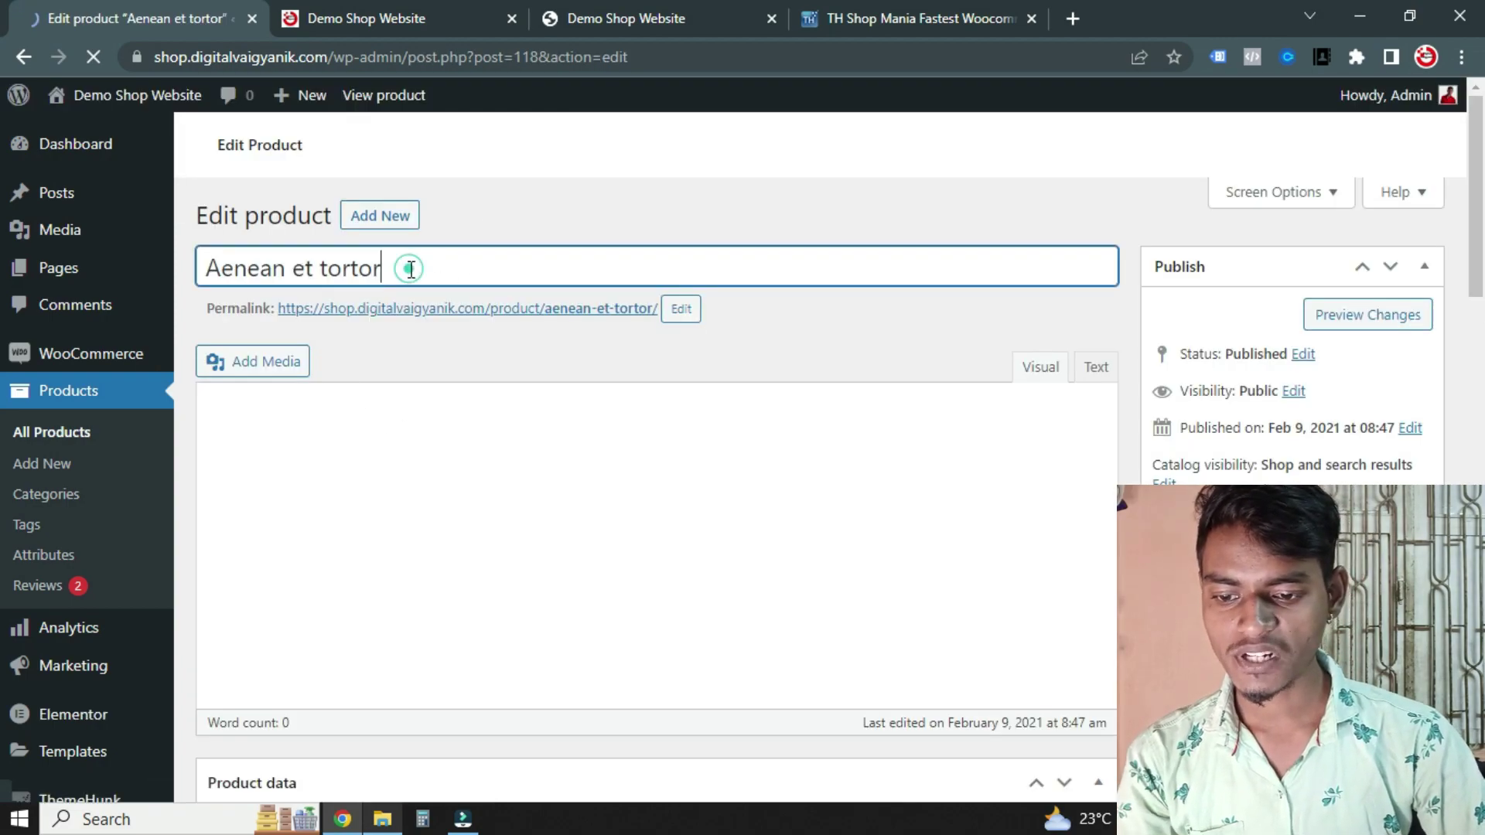
{"action": "key", "text": "ctrl+a"}
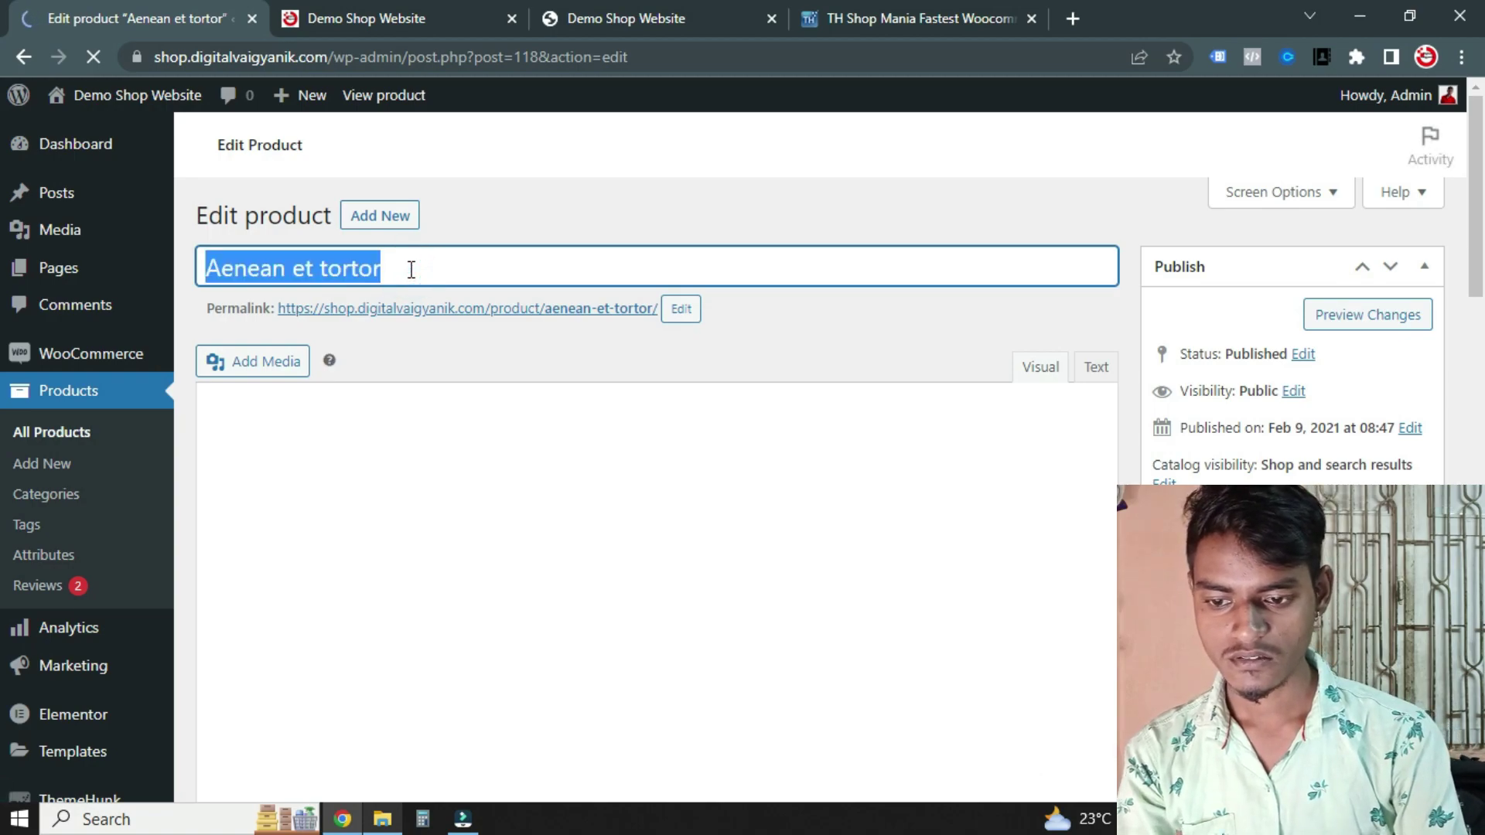
{"action": "type", "text": "This "}
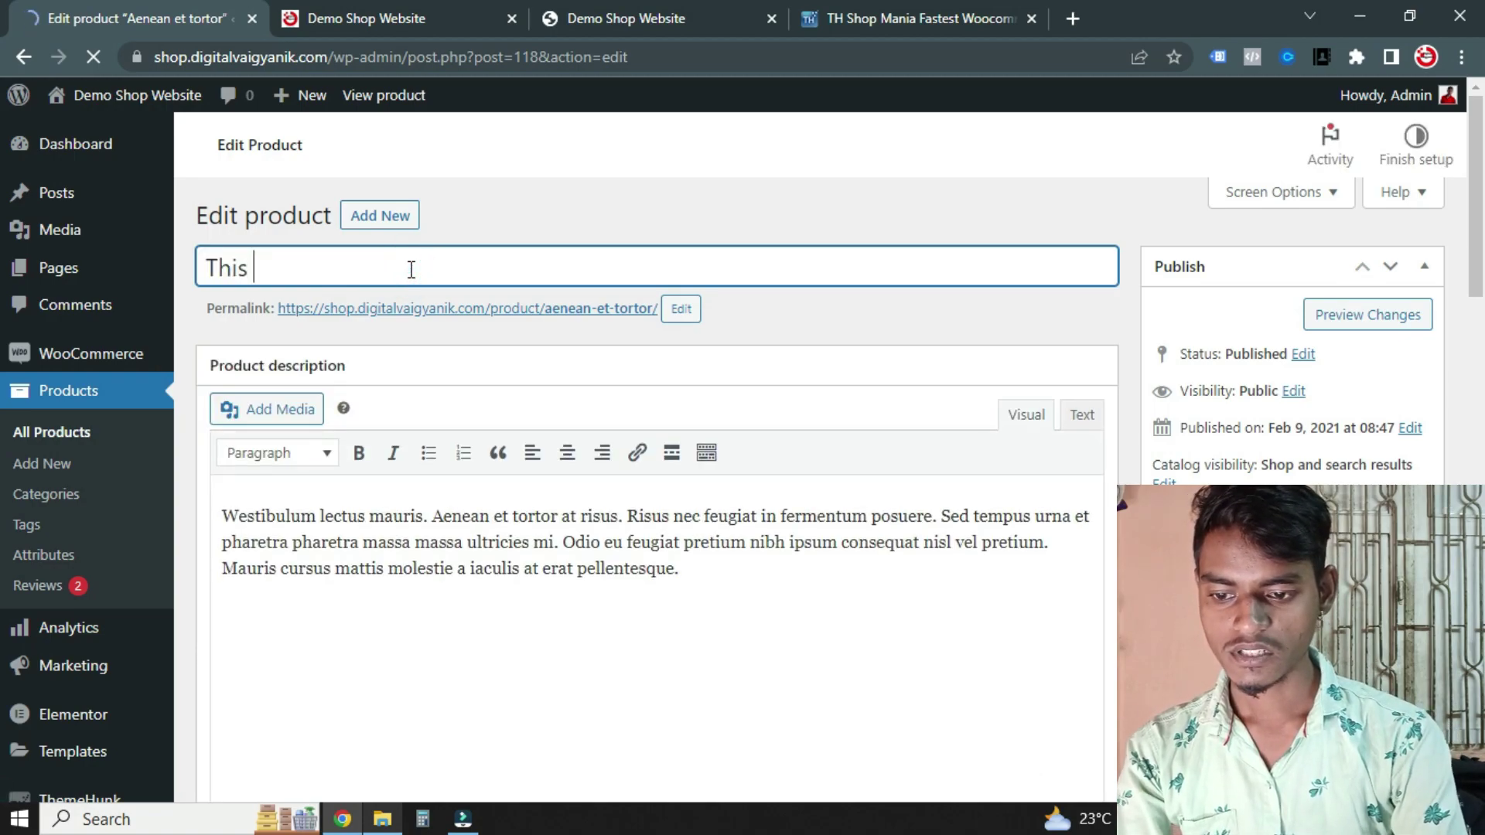
{"action": "type", "text": "is demo pro"}
{"action": "key", "text": "ctrl+a"}
{"action": "key", "text": "BackSpace"}
{"action": "type", "text": "dem"}
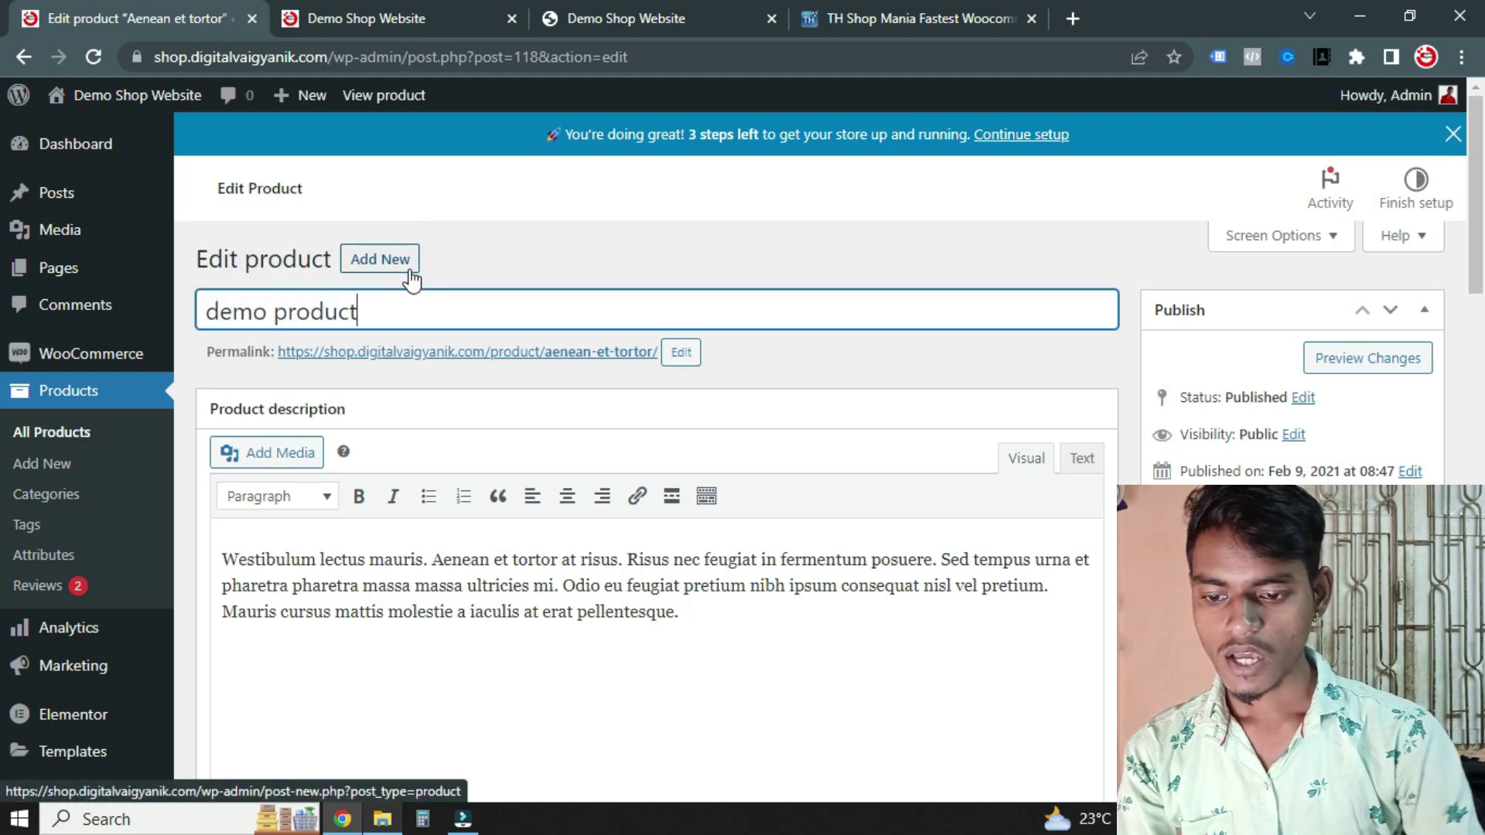
{"action": "left_click", "coordinate": [399, 301]}
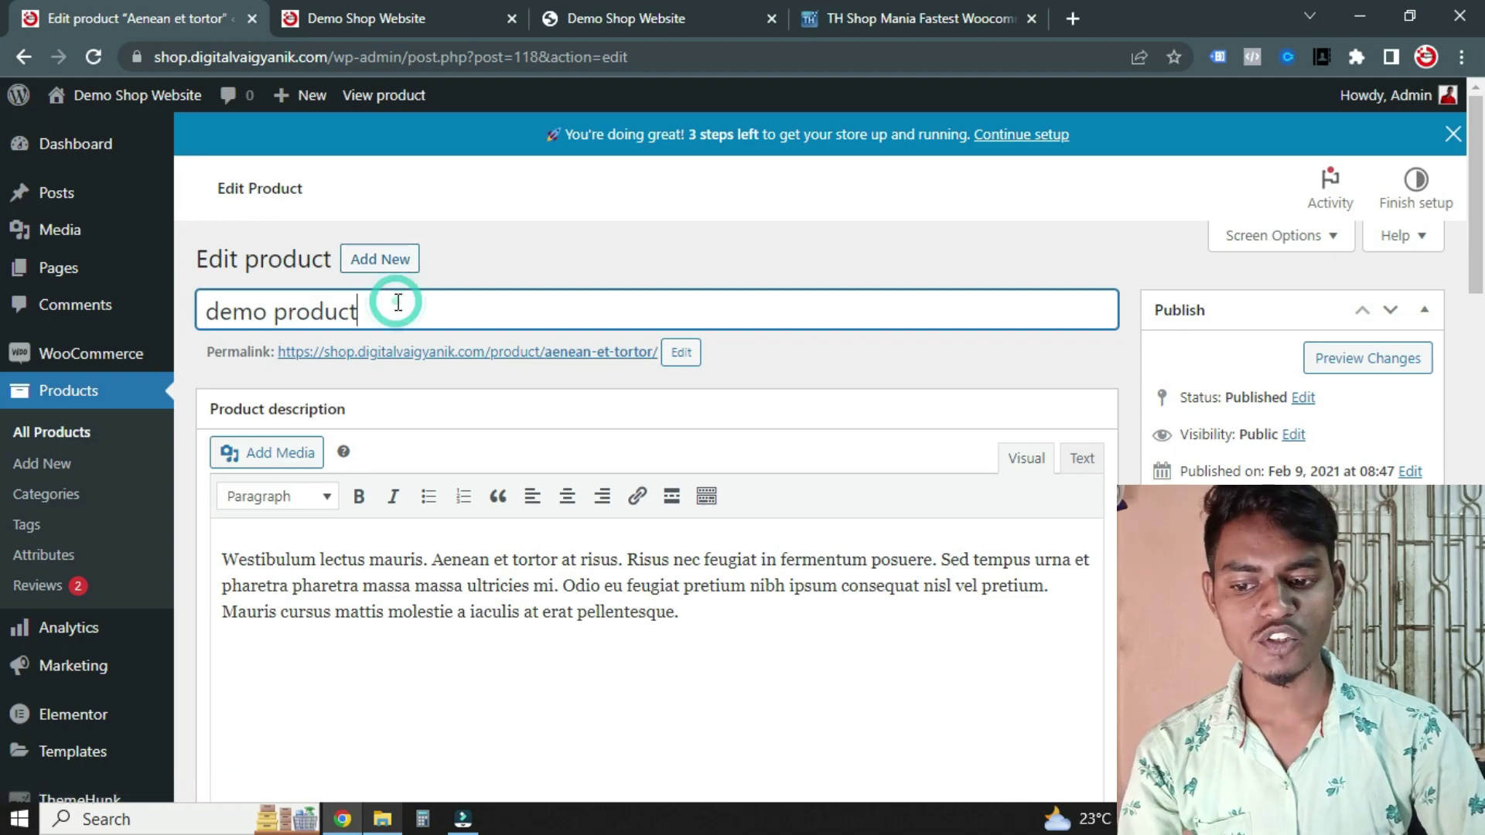
Try uploading a new product image, then cancel and close the image chooser unchanged
{"action": "scroll", "coordinate": [568, 389], "scroll_direction": "down", "scroll_amount": 1}
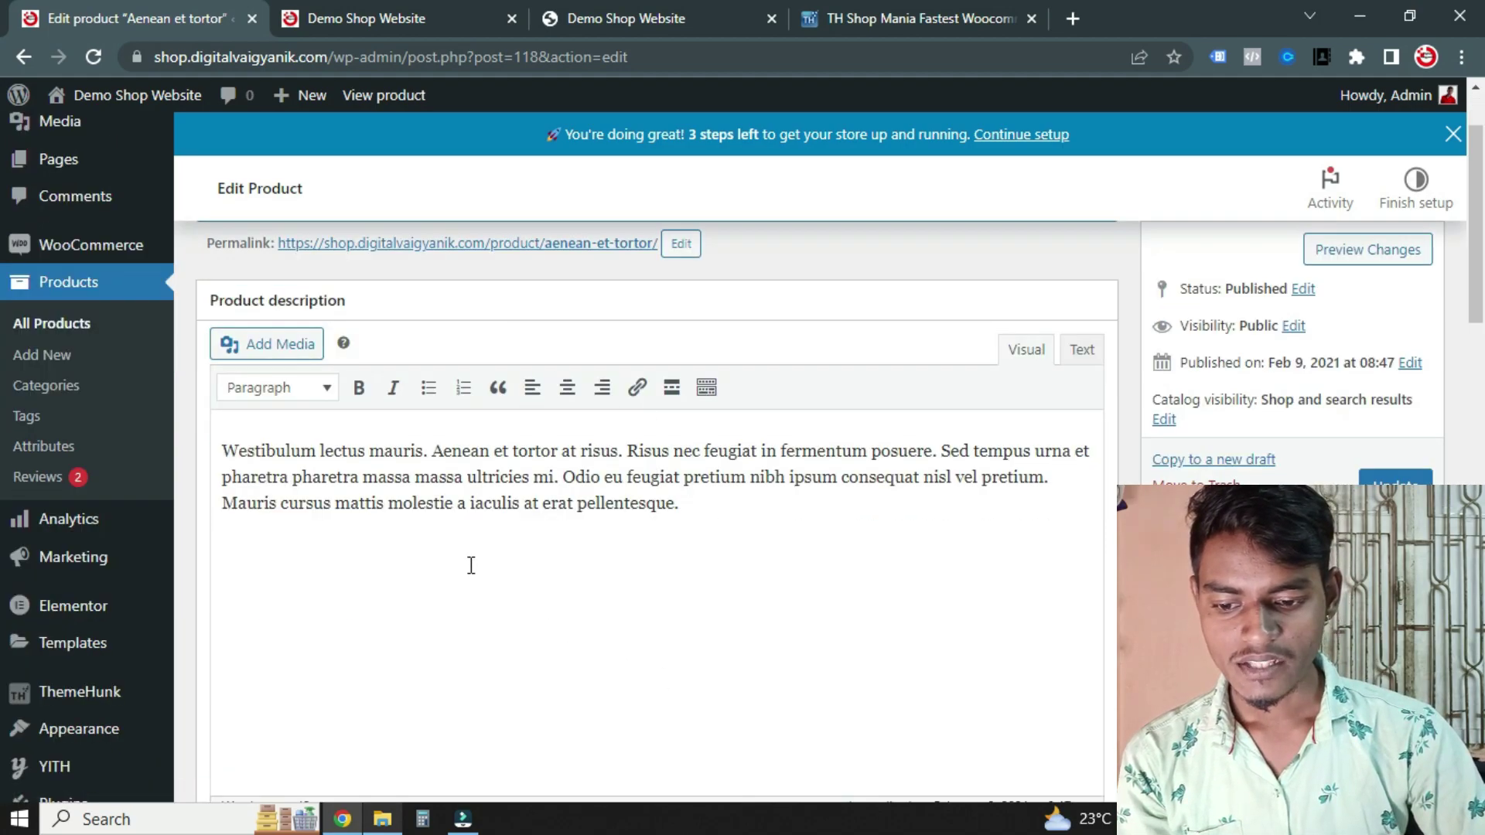
{"action": "left_click", "coordinate": [586, 520]}
{"action": "scroll", "coordinate": [689, 464], "scroll_direction": "down", "scroll_amount": 2}
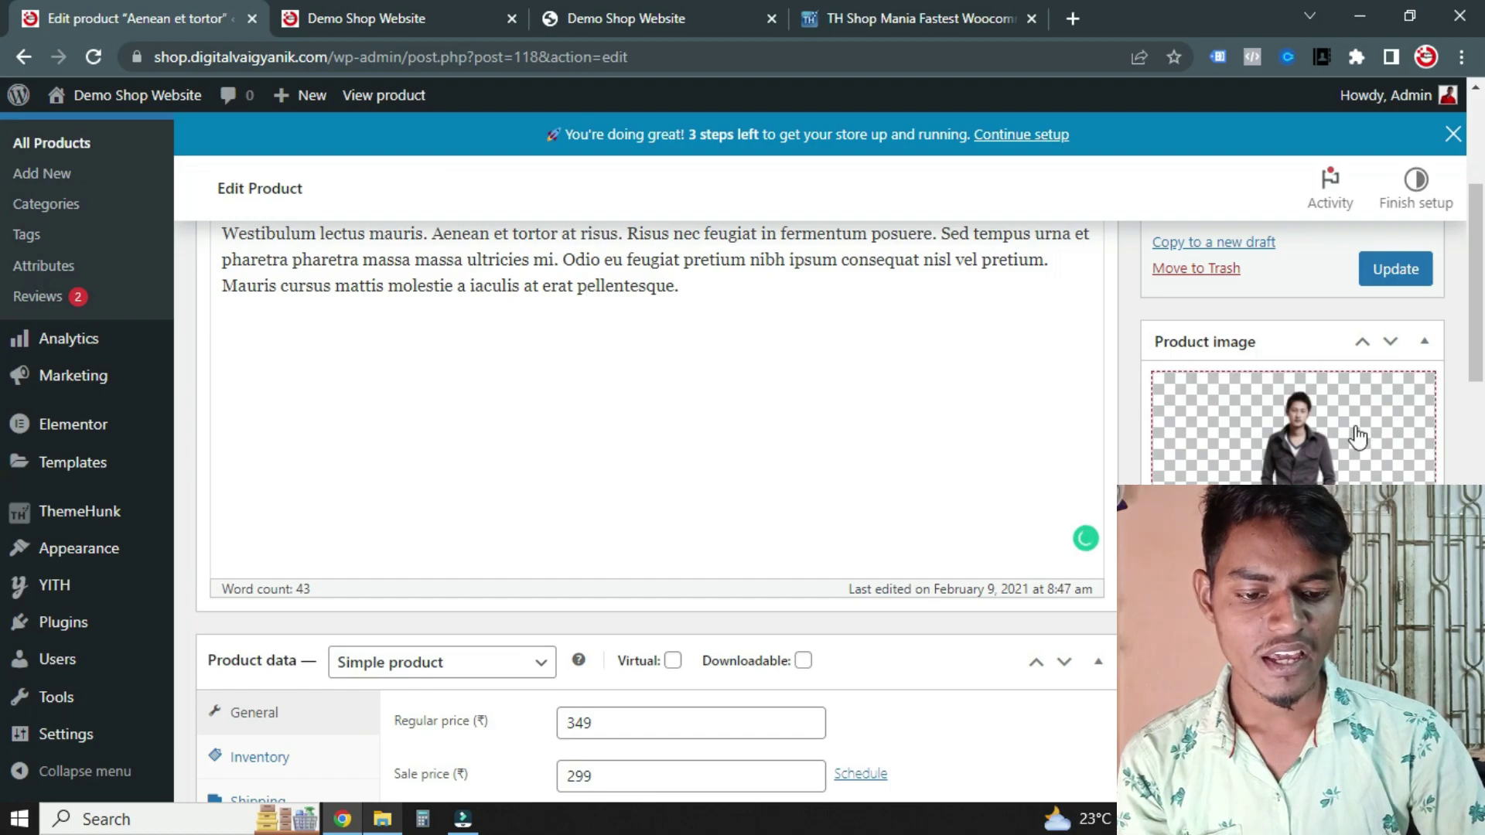
{"action": "left_click", "coordinate": [1352, 473]}
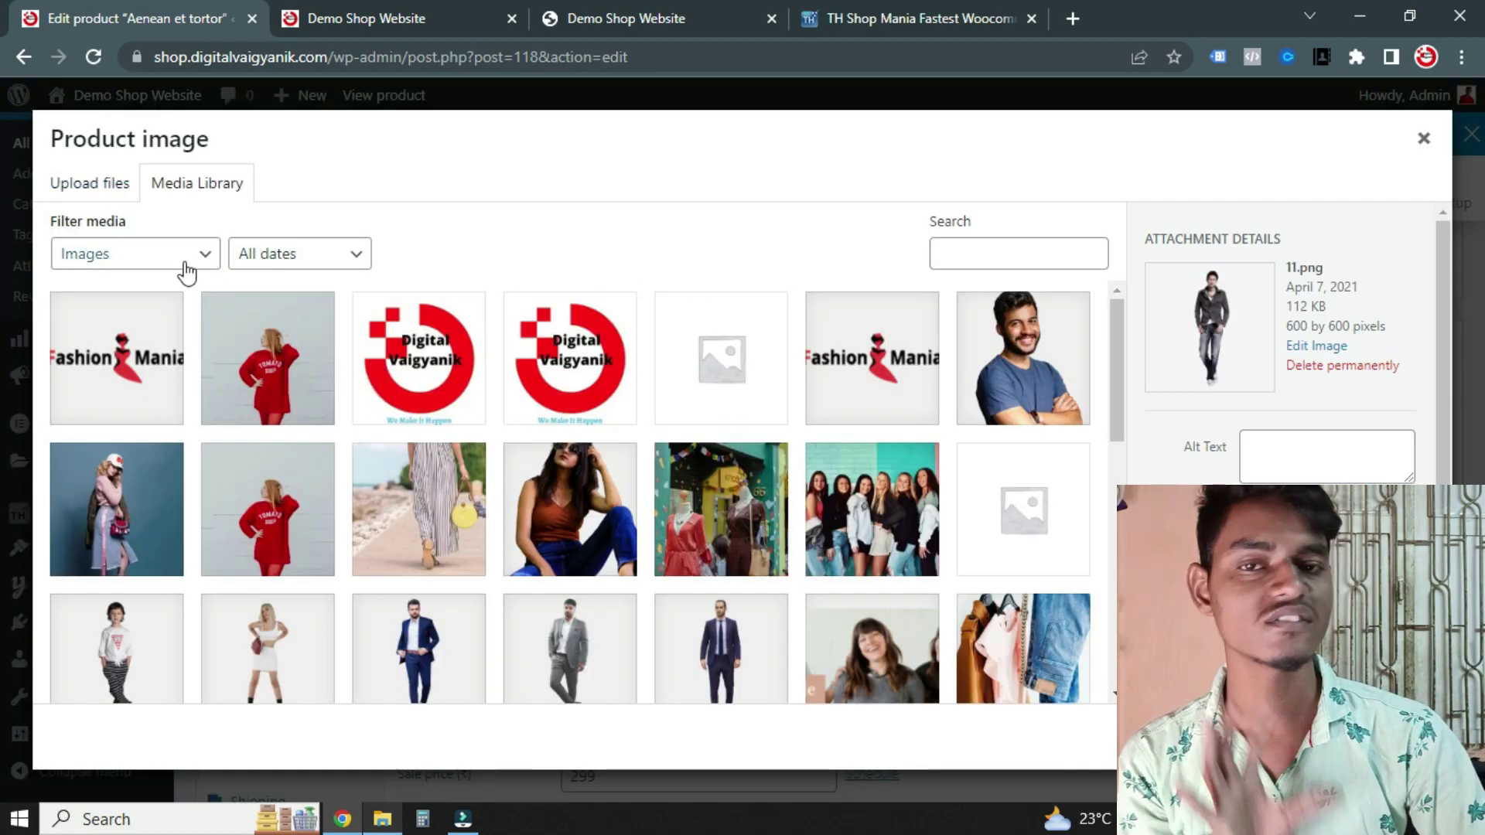
{"action": "left_click", "coordinate": [90, 180]}
{"action": "left_click", "coordinate": [710, 464]}
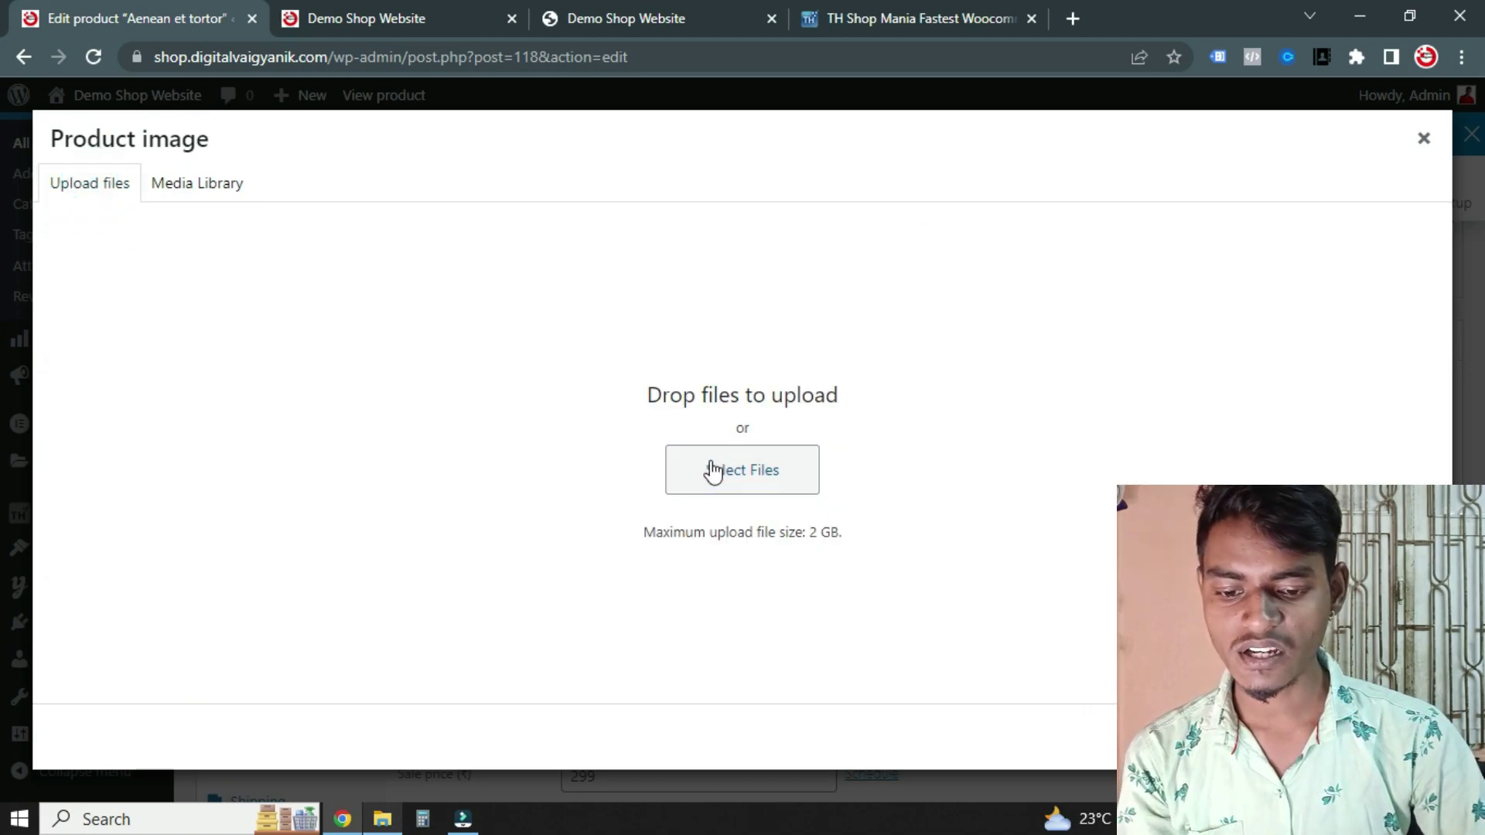
{"action": "key", "text": "Escape"}
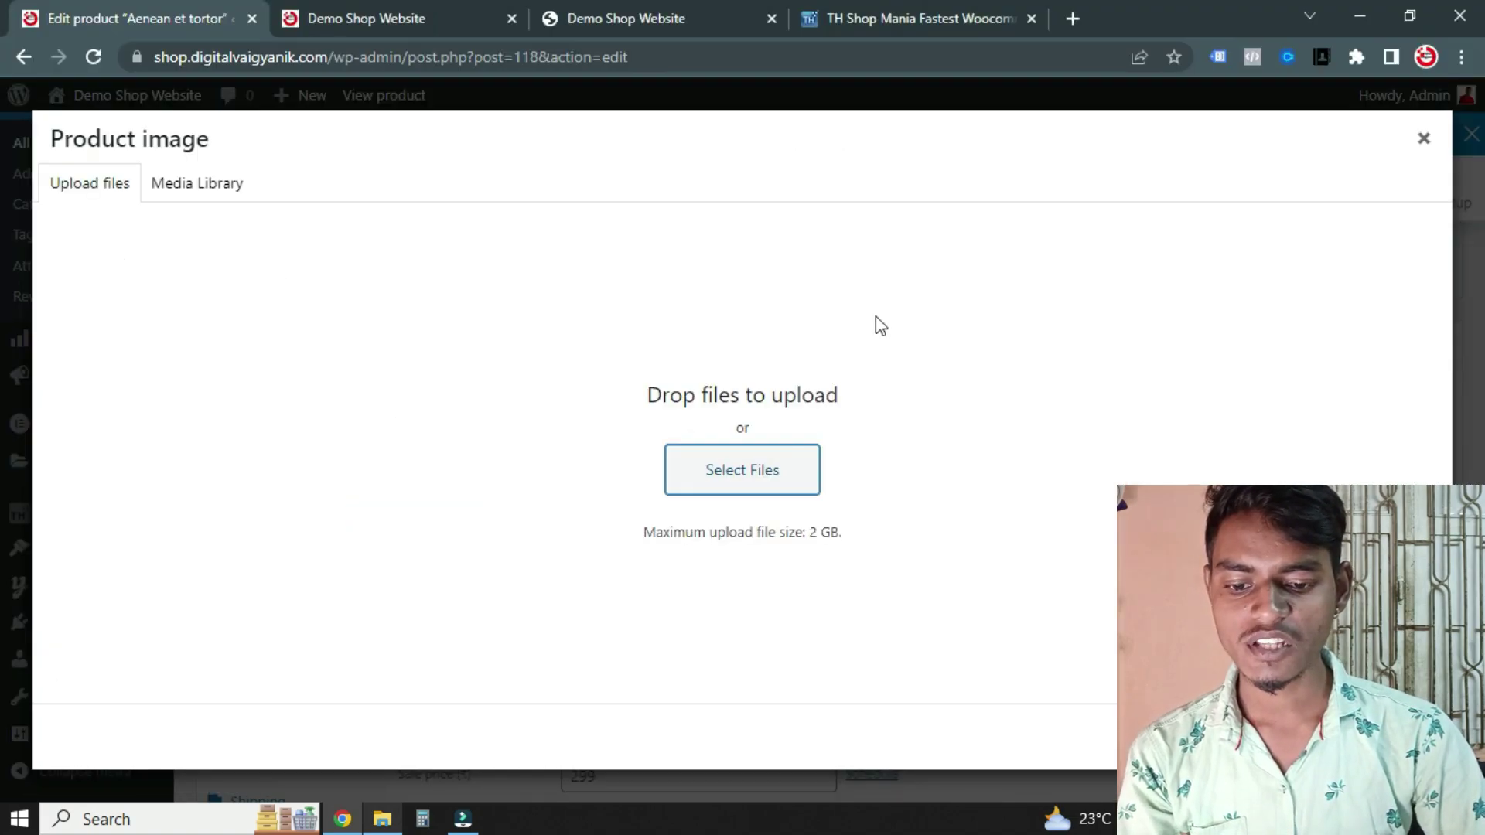
{"action": "left_click", "coordinate": [1427, 143]}
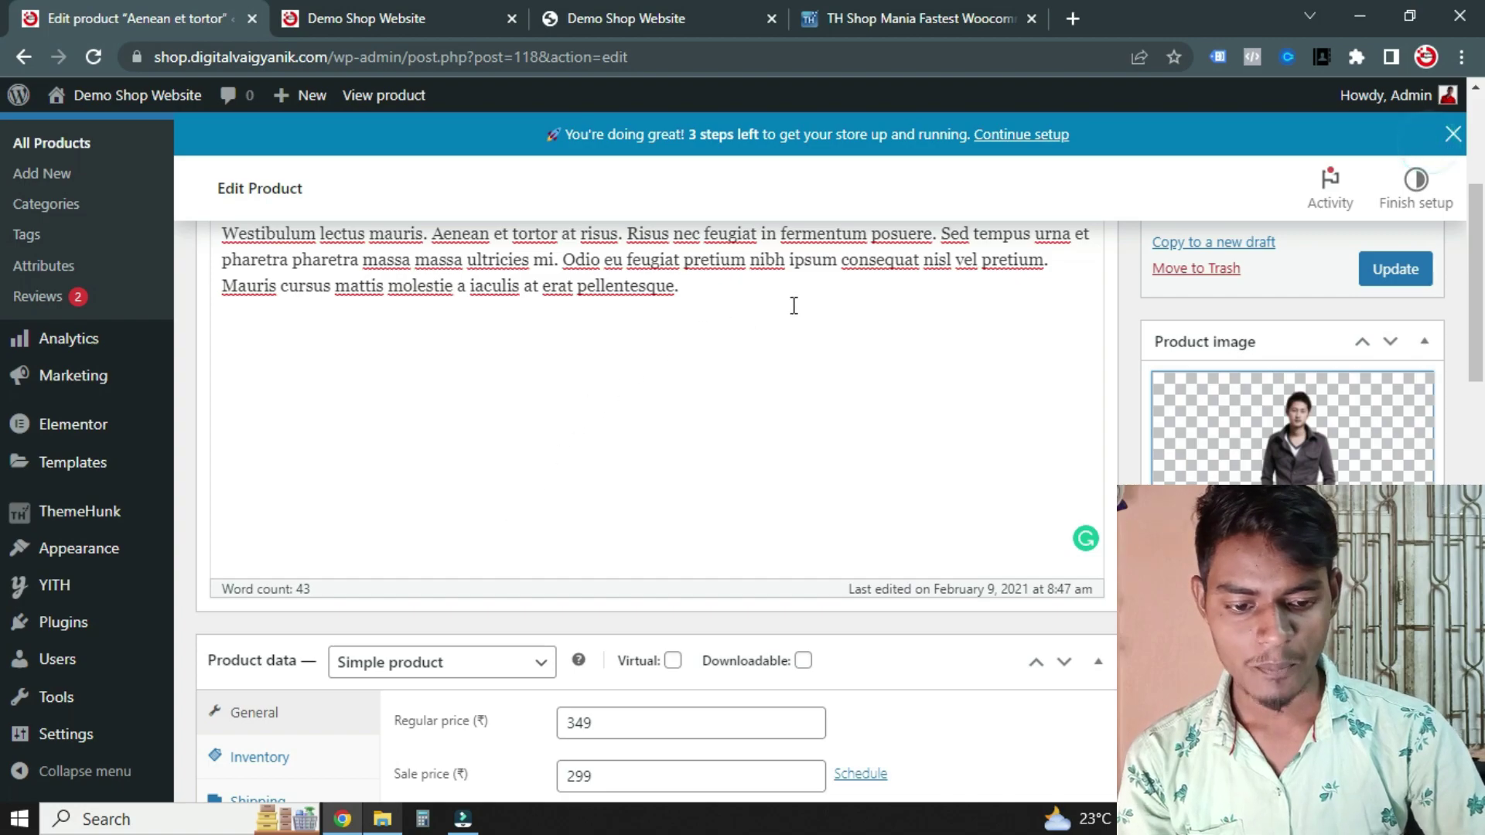
Change the regular price from 349 to 700 and the sale price from 299 to 499
{"action": "scroll", "coordinate": [620, 305], "scroll_direction": "down", "scroll_amount": 5}
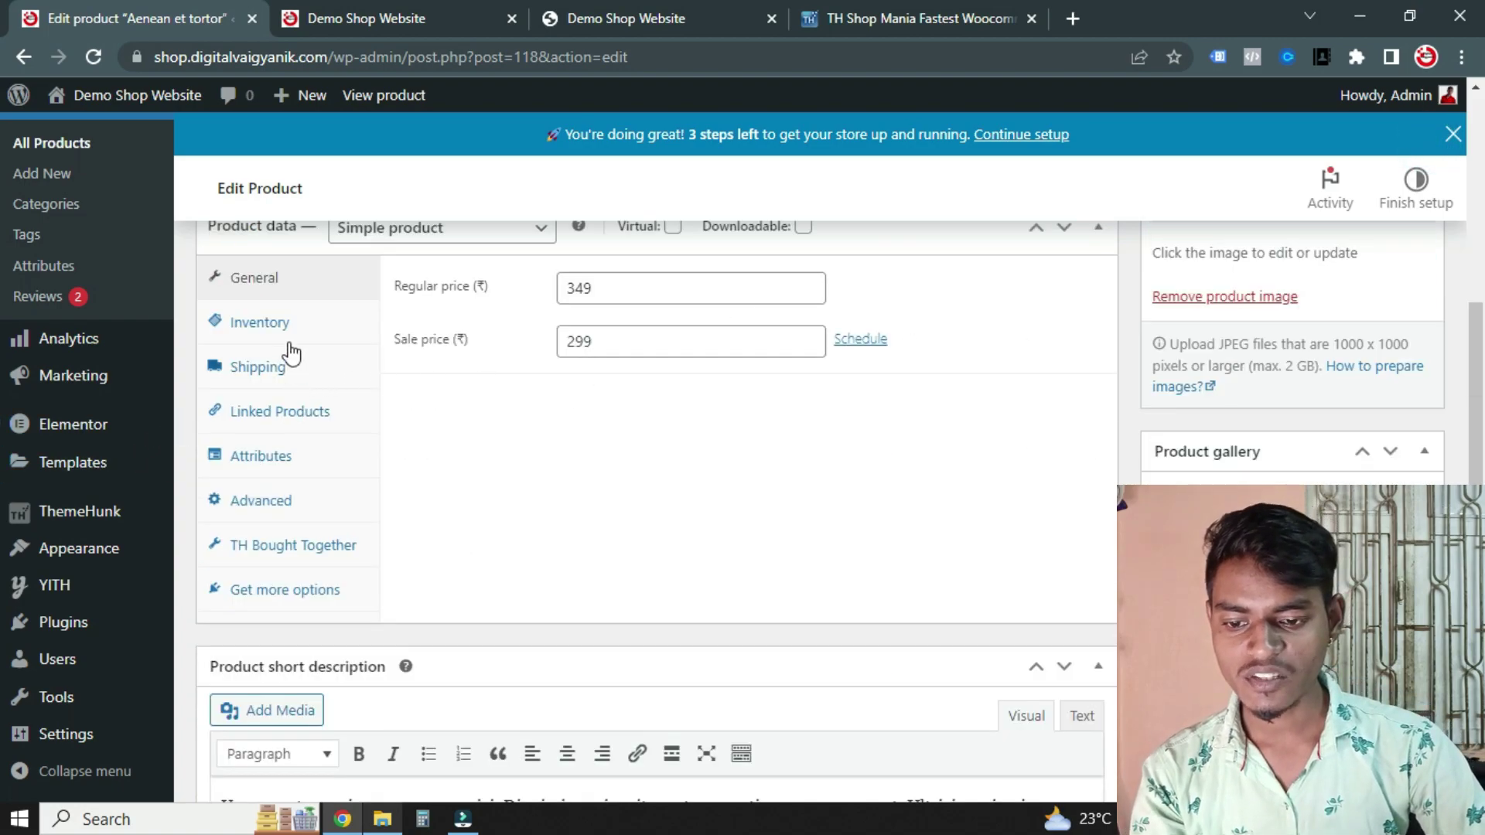
{"action": "scroll", "coordinate": [401, 364], "scroll_direction": "up", "scroll_amount": 1}
{"action": "double_click", "coordinate": [620, 402]}
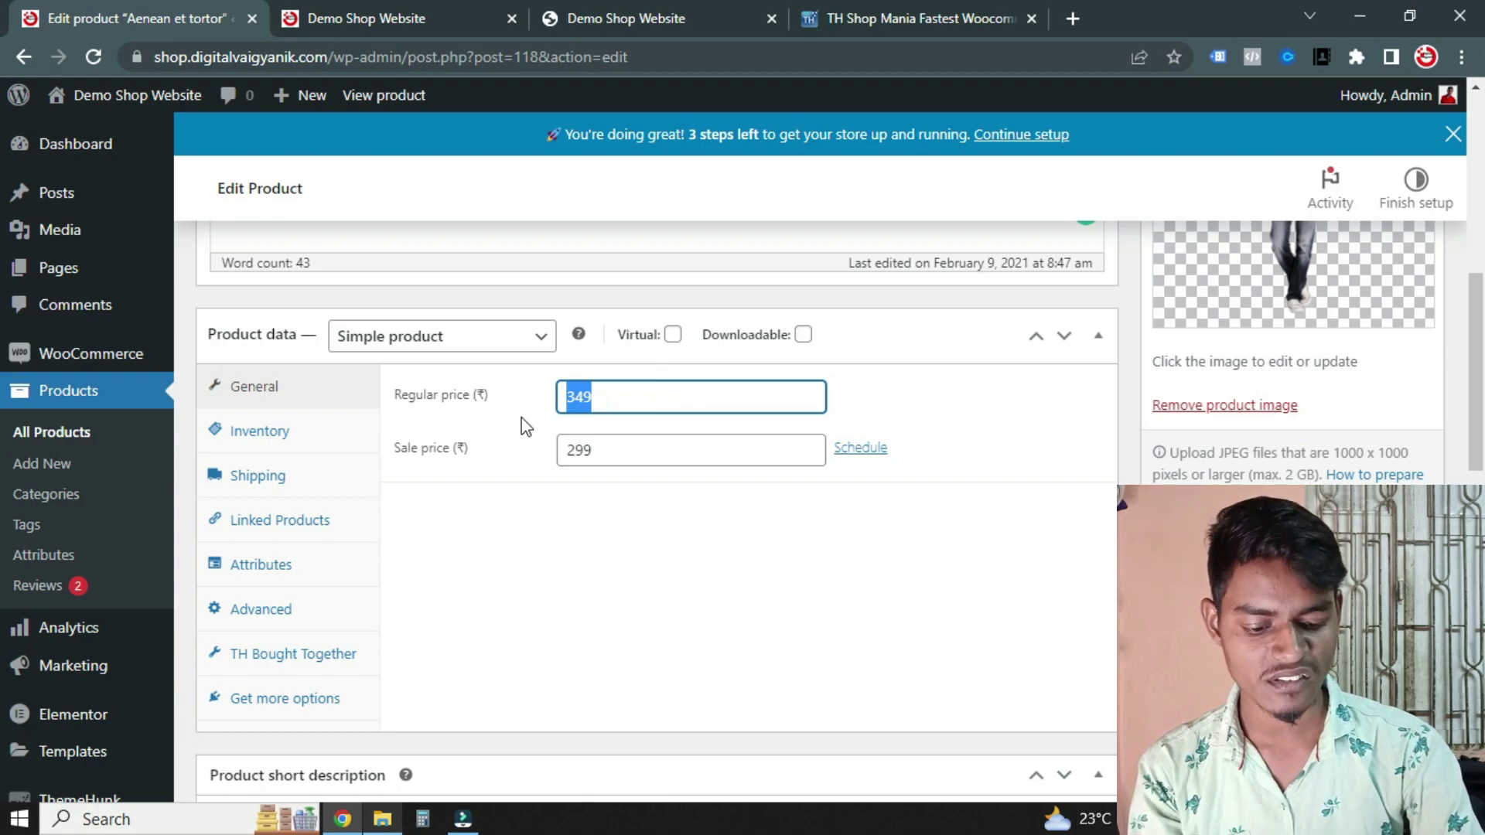
{"action": "type", "text": "700"}
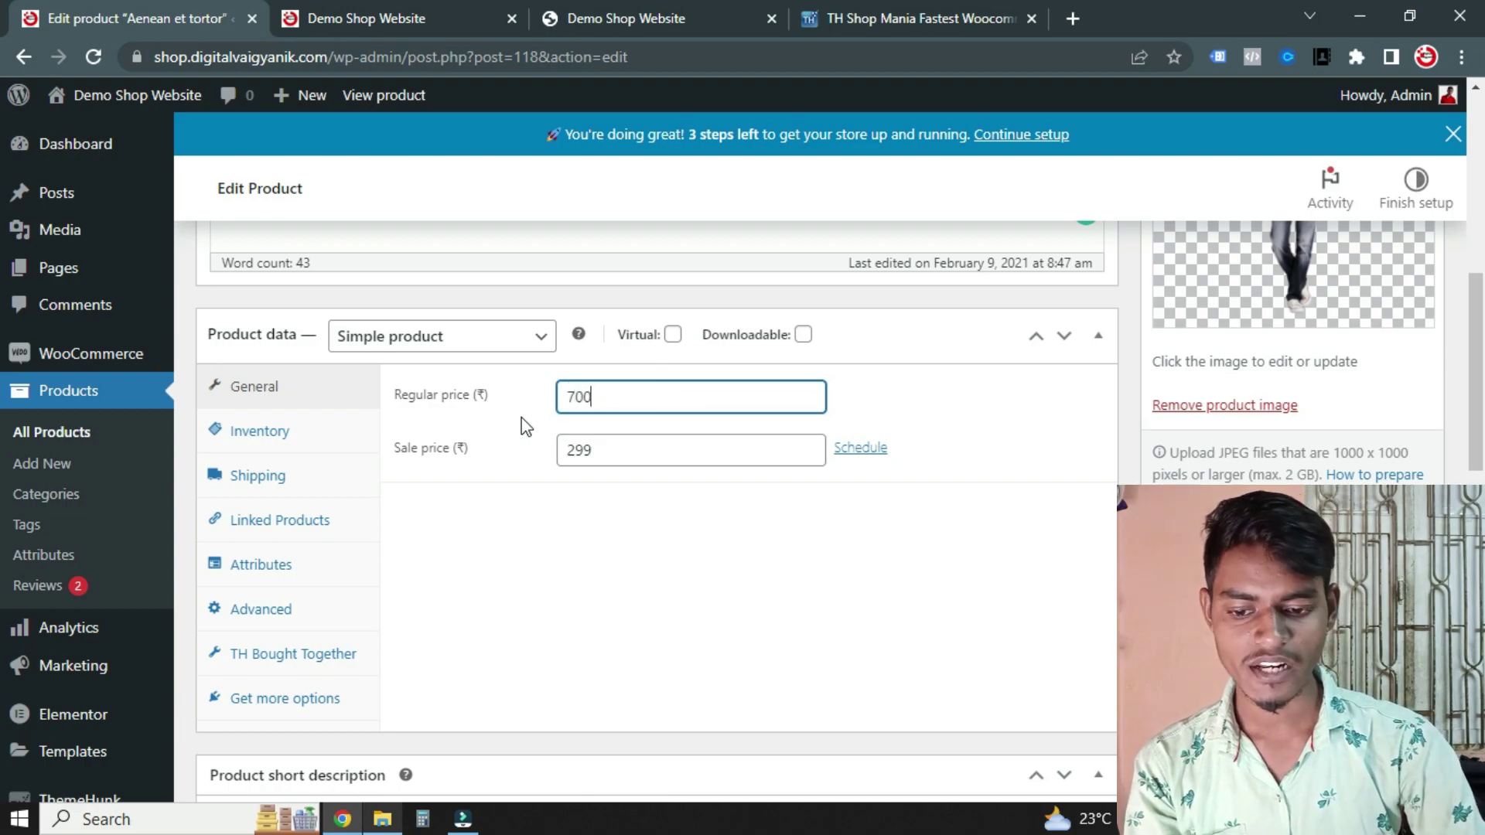
{"action": "double_click", "coordinate": [639, 446]}
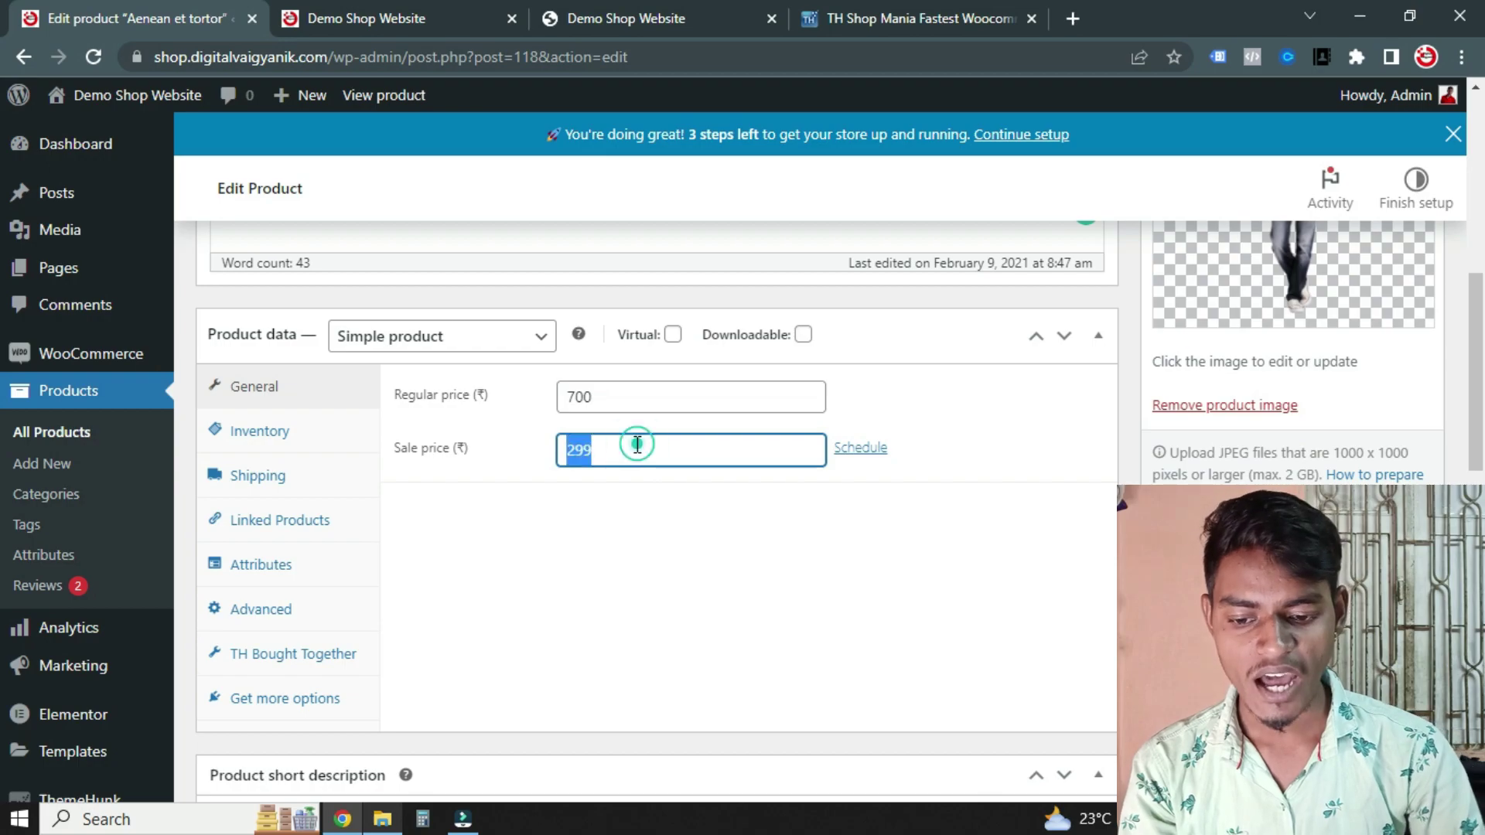
{"action": "type", "text": "49"}
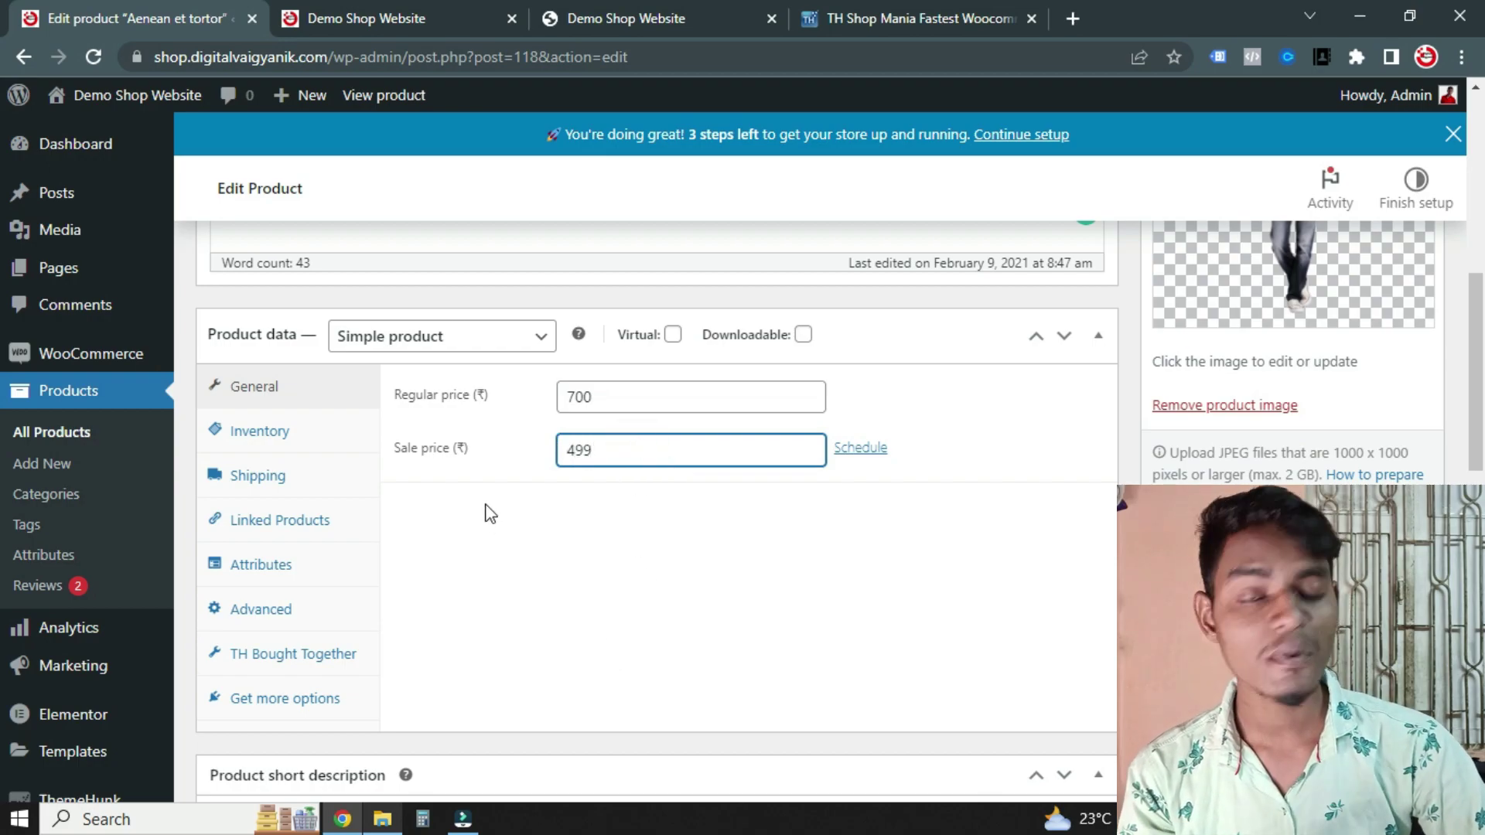
Review the product's Inventory and Shipping settings tabs
{"action": "scroll", "coordinate": [400, 533], "scroll_direction": "down", "scroll_amount": 1}
{"action": "left_click", "coordinate": [249, 327]}
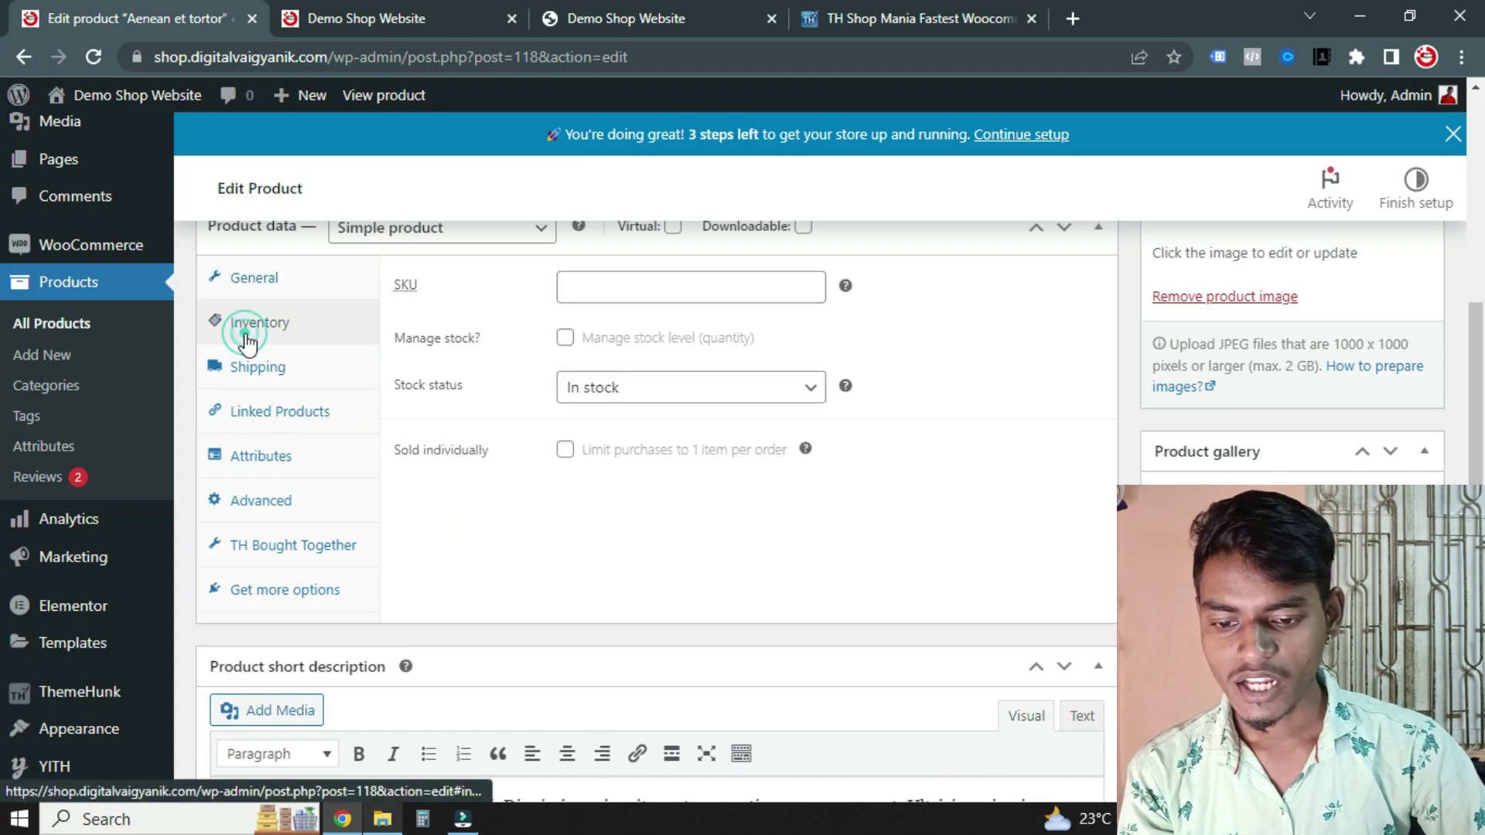
{"action": "scroll", "coordinate": [727, 595], "scroll_direction": "up", "scroll_amount": 1}
{"action": "left_click", "coordinate": [263, 473]}
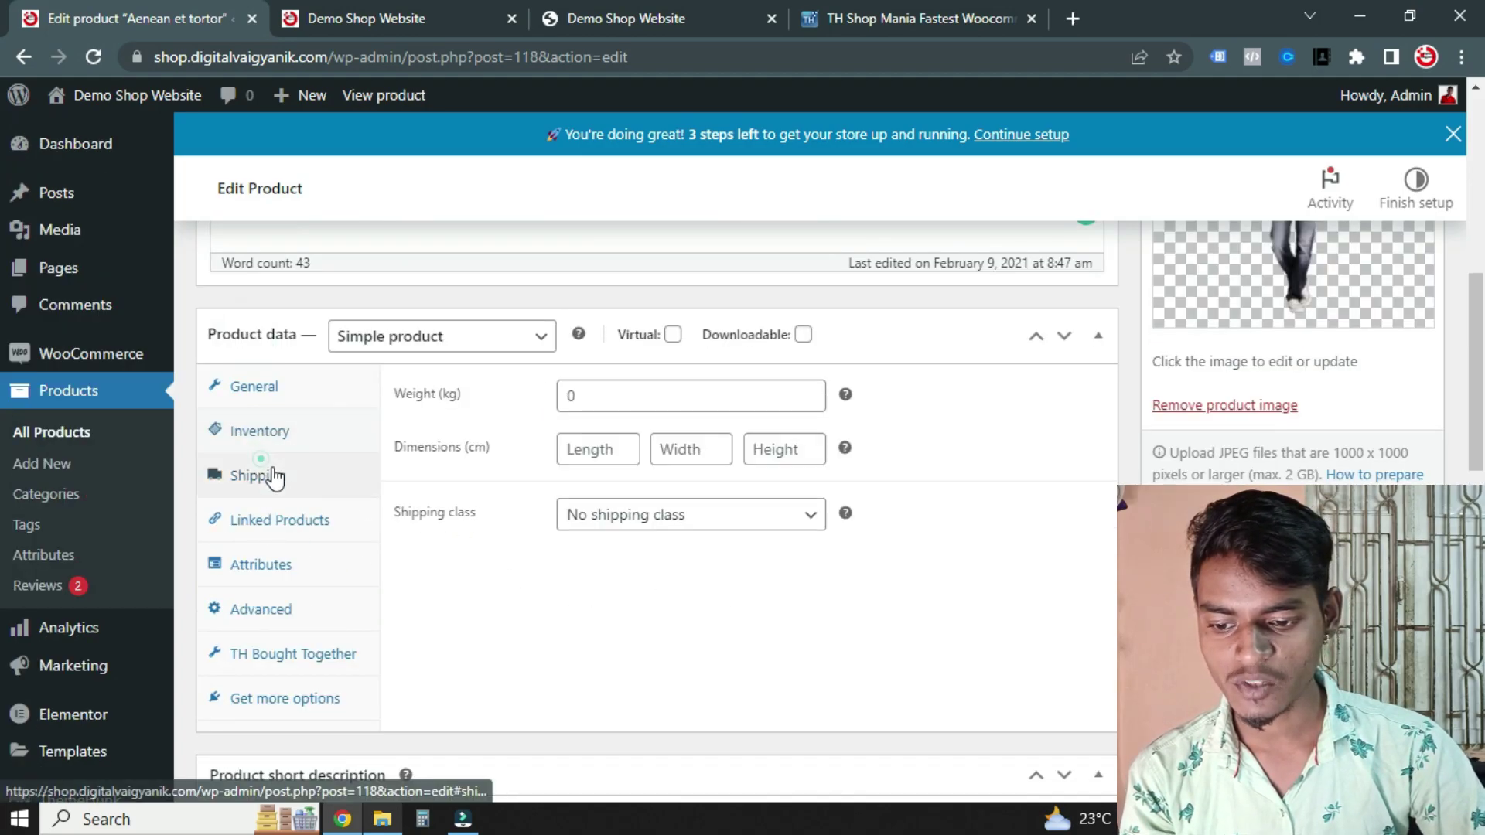
Open the product's TH Bought Together settings from its linked-products panel
{"action": "left_click", "coordinate": [250, 522]}
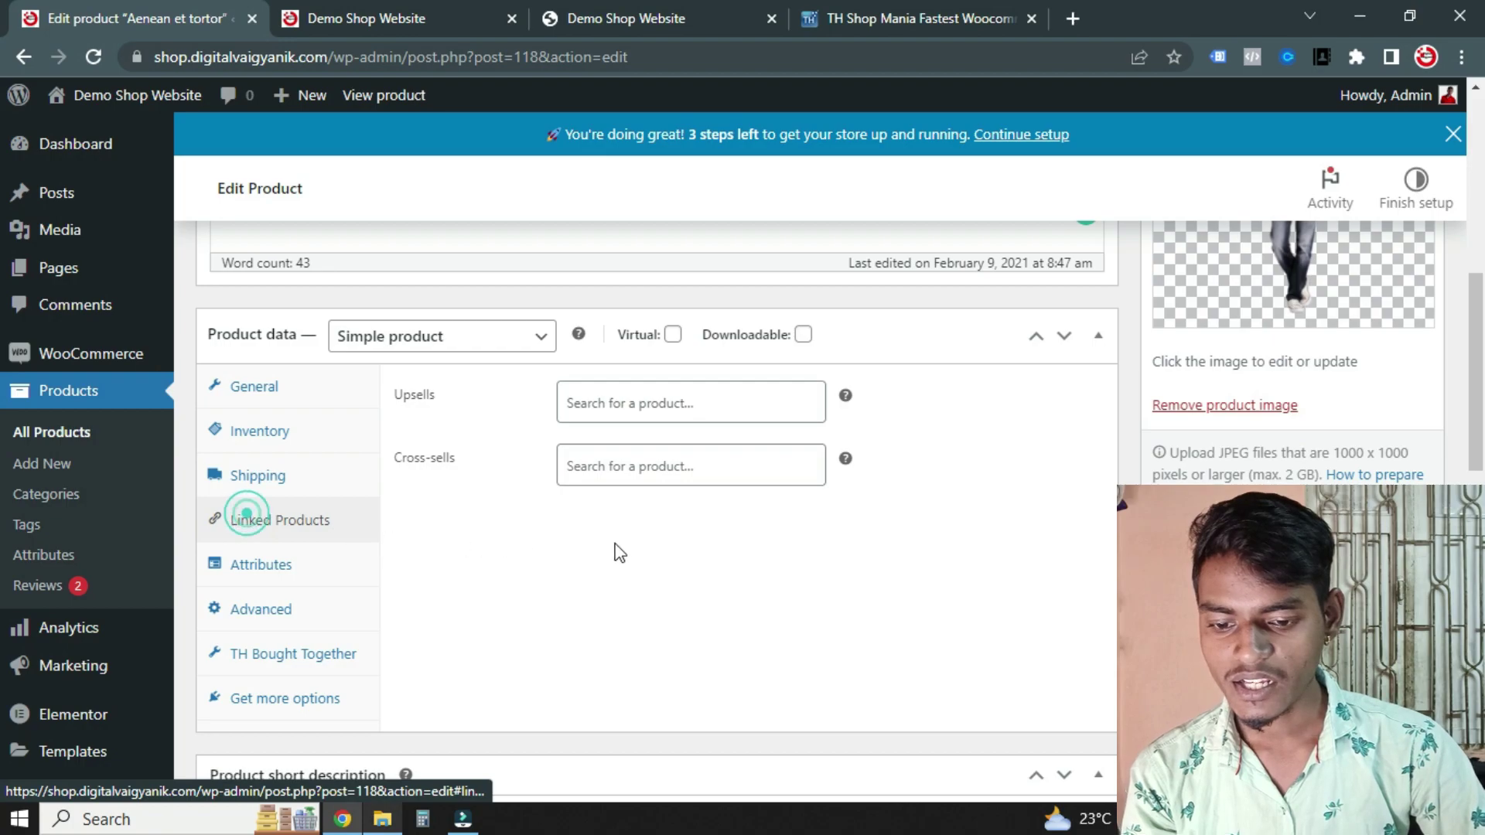
{"action": "scroll", "coordinate": [508, 541], "scroll_direction": "down", "scroll_amount": 1}
{"action": "scroll", "coordinate": [568, 522], "scroll_direction": "down", "scroll_amount": 1}
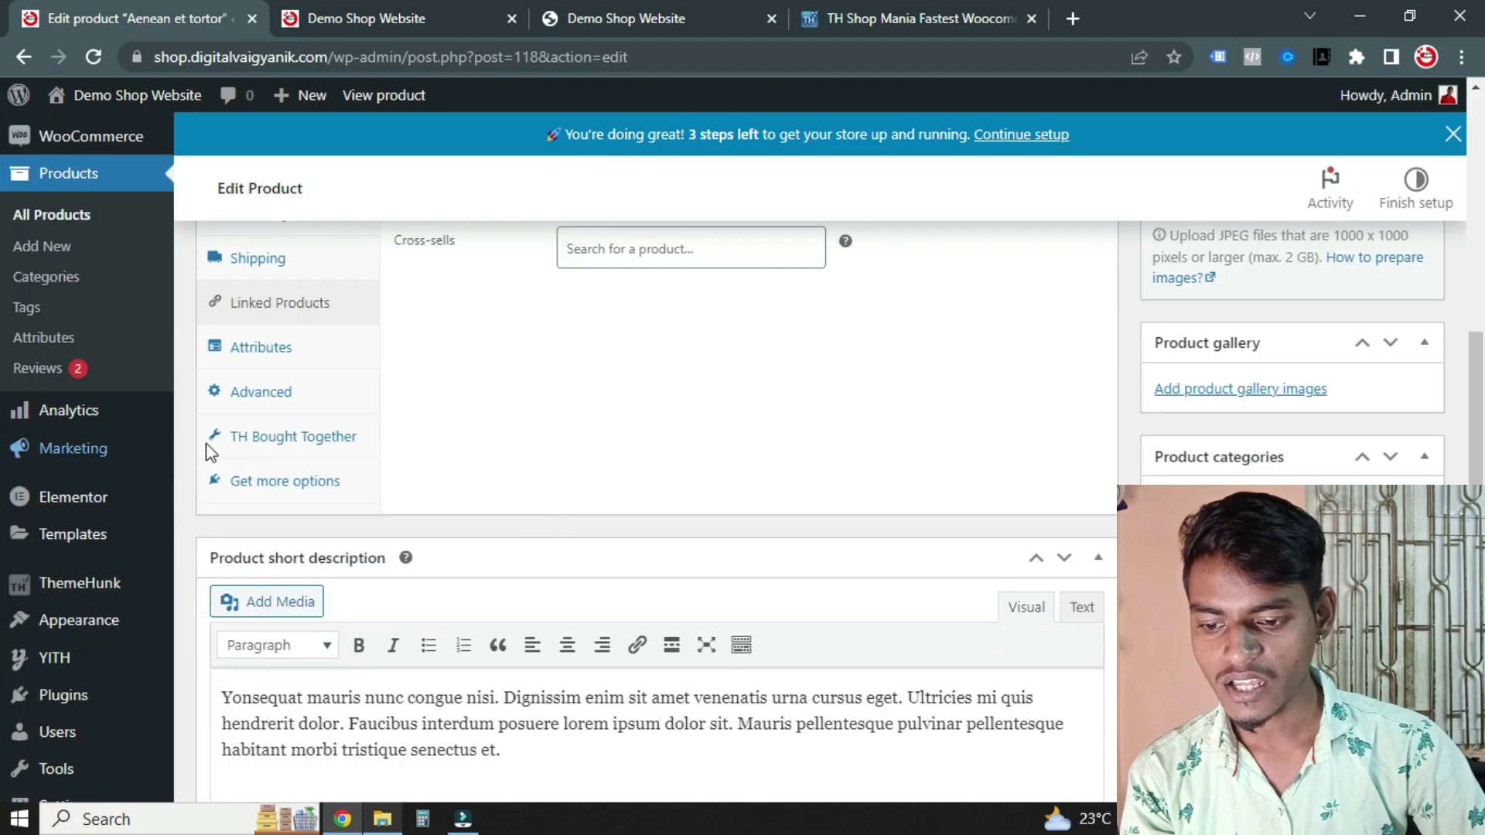
{"action": "left_click", "coordinate": [263, 447]}
{"action": "scroll", "coordinate": [638, 517], "scroll_direction": "up", "scroll_amount": 2}
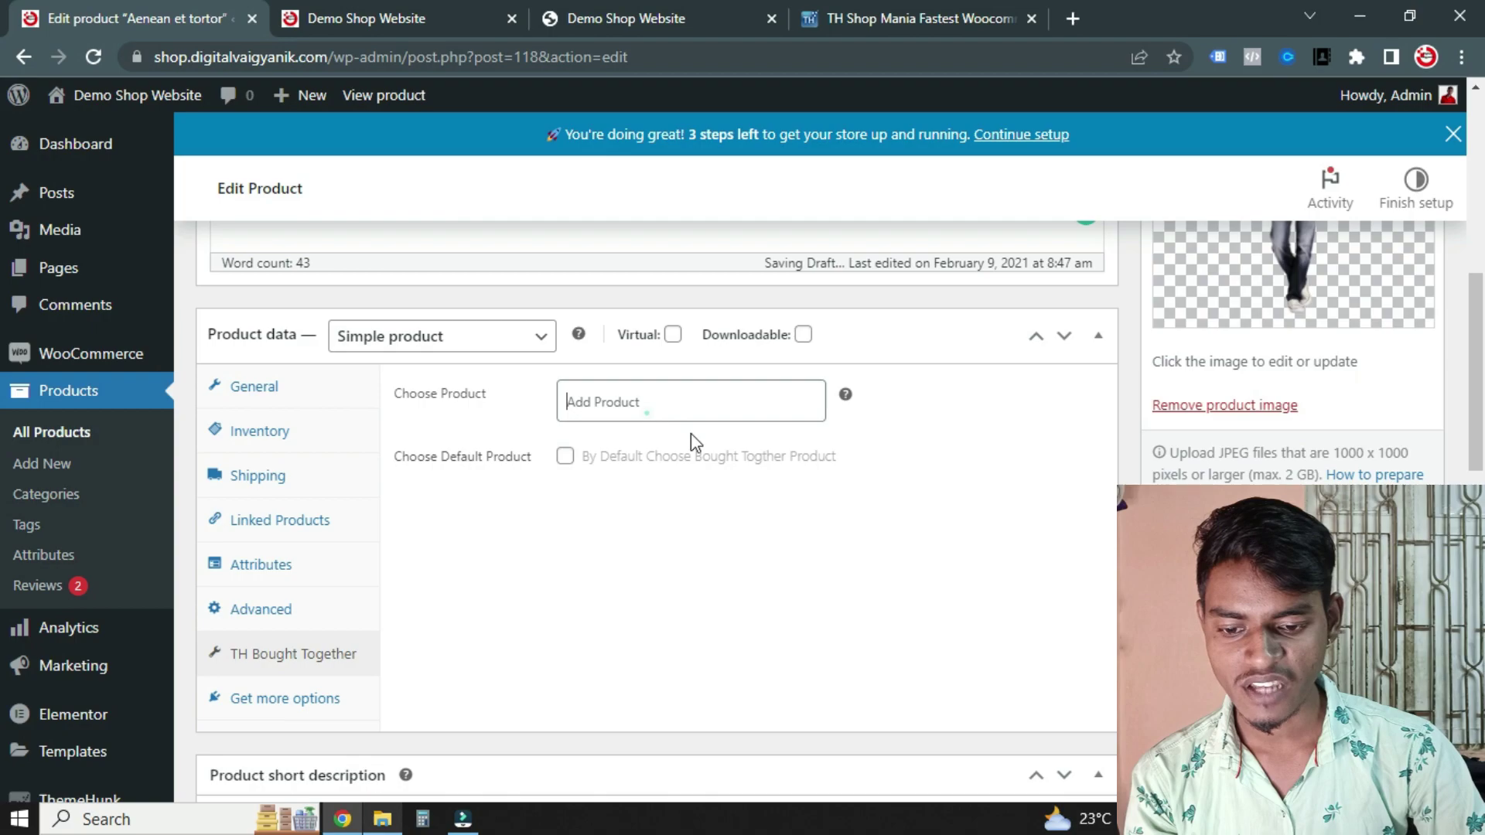
Search 'mau' under Choose Product and select Mauris cursus as the bought-together item
{"action": "left_click", "coordinate": [633, 400]}
{"action": "type", "text": "s"}
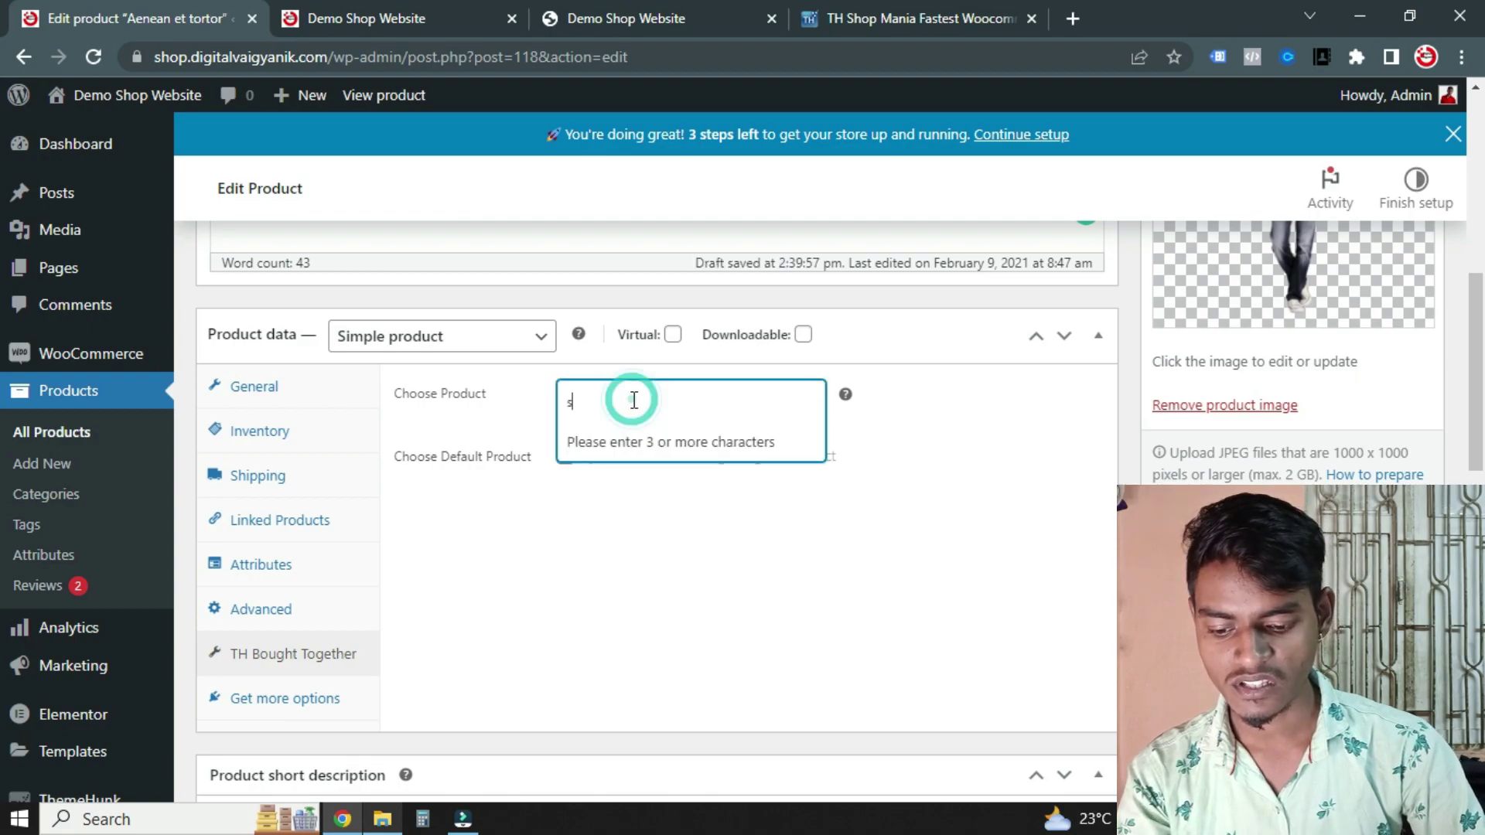
{"action": "key", "text": "BackSpace"}
{"action": "type", "text": "tro"}
{"action": "key", "text": "ctrl+a"}
{"action": "type", "text": "mau"}
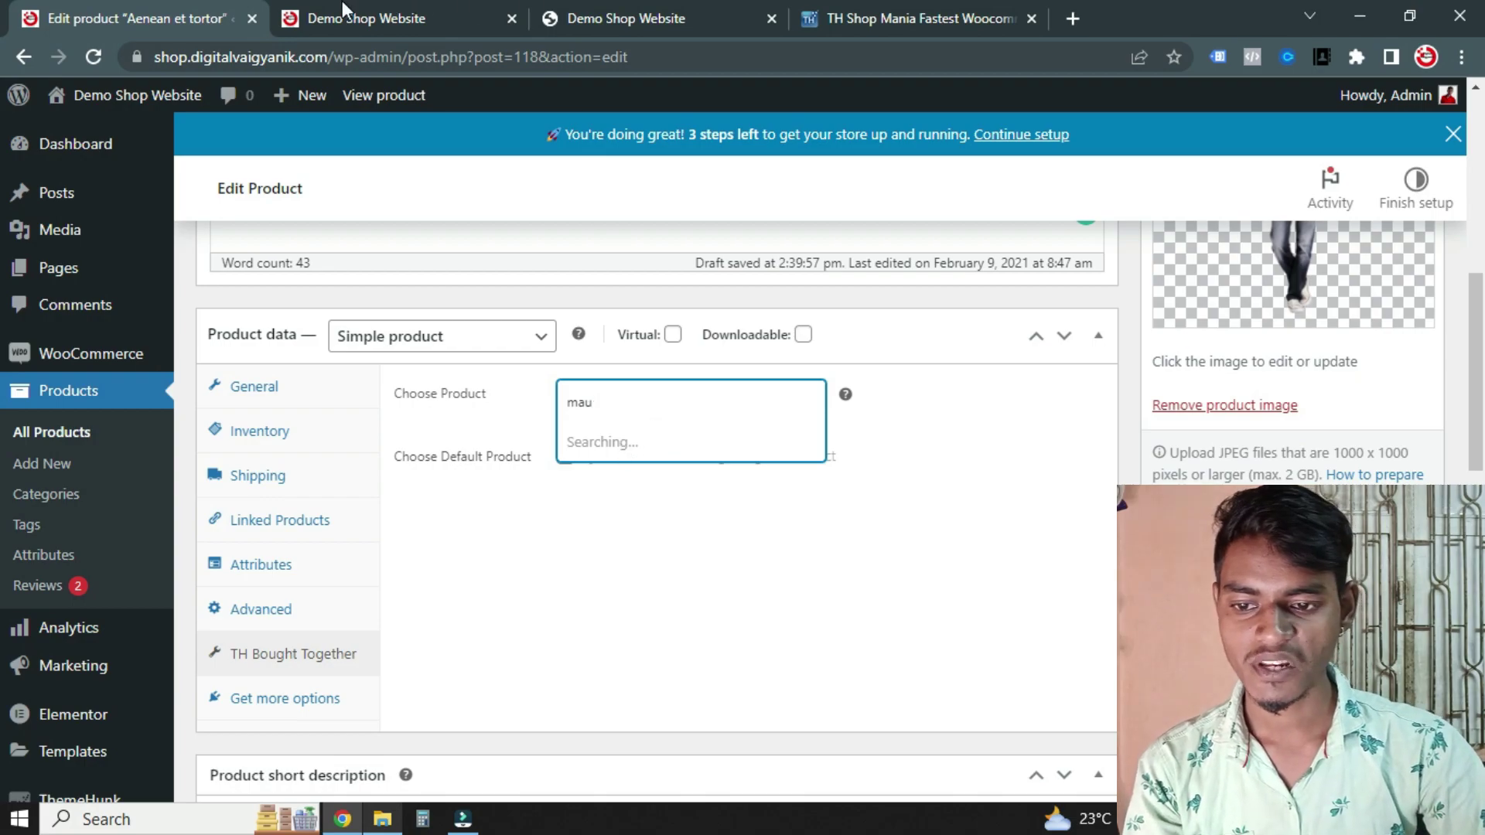
{"action": "left_click", "coordinate": [343, 10]}
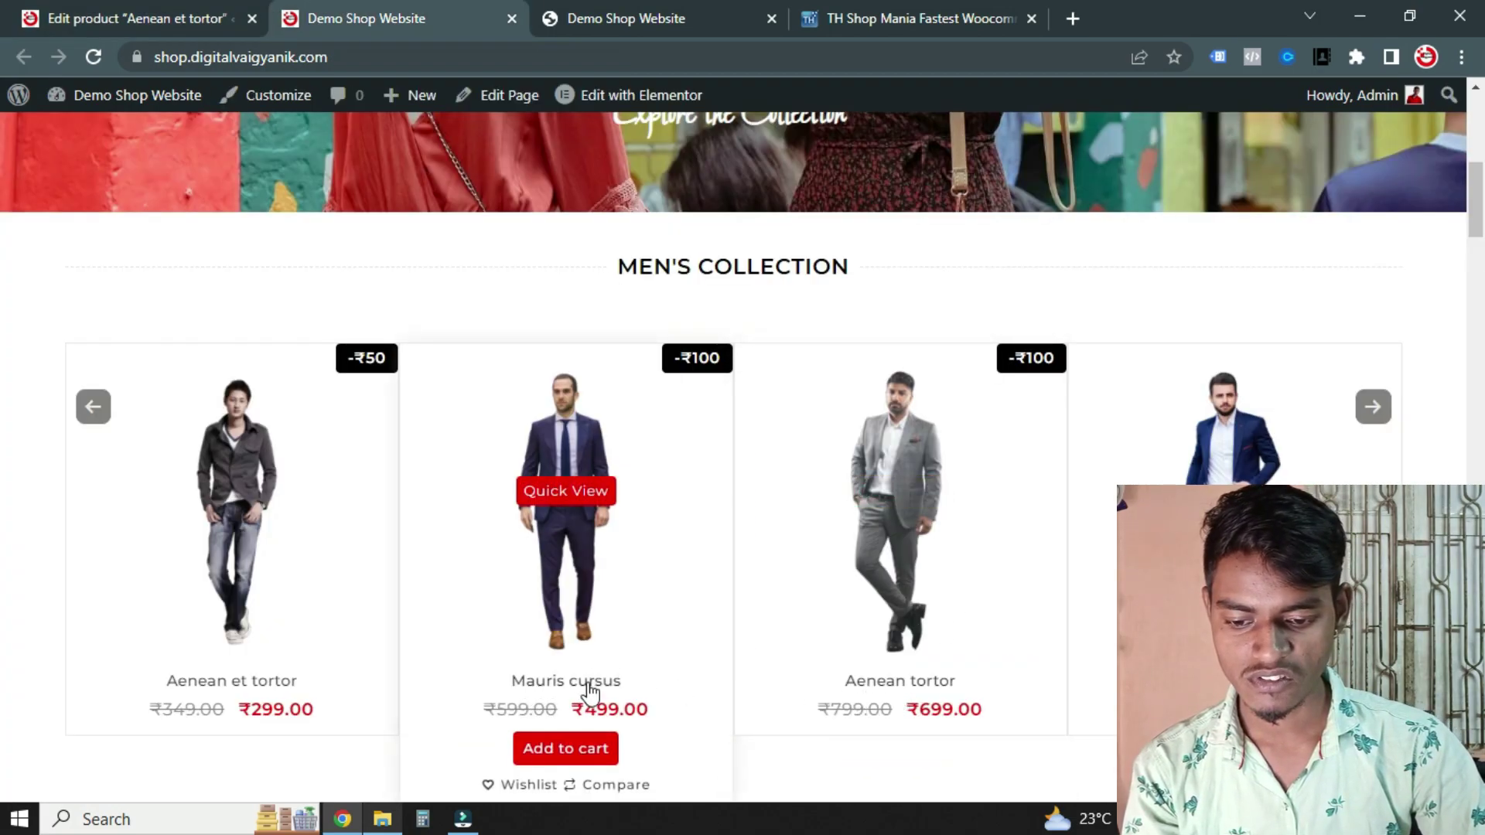
{"action": "left_click", "coordinate": [62, 15]}
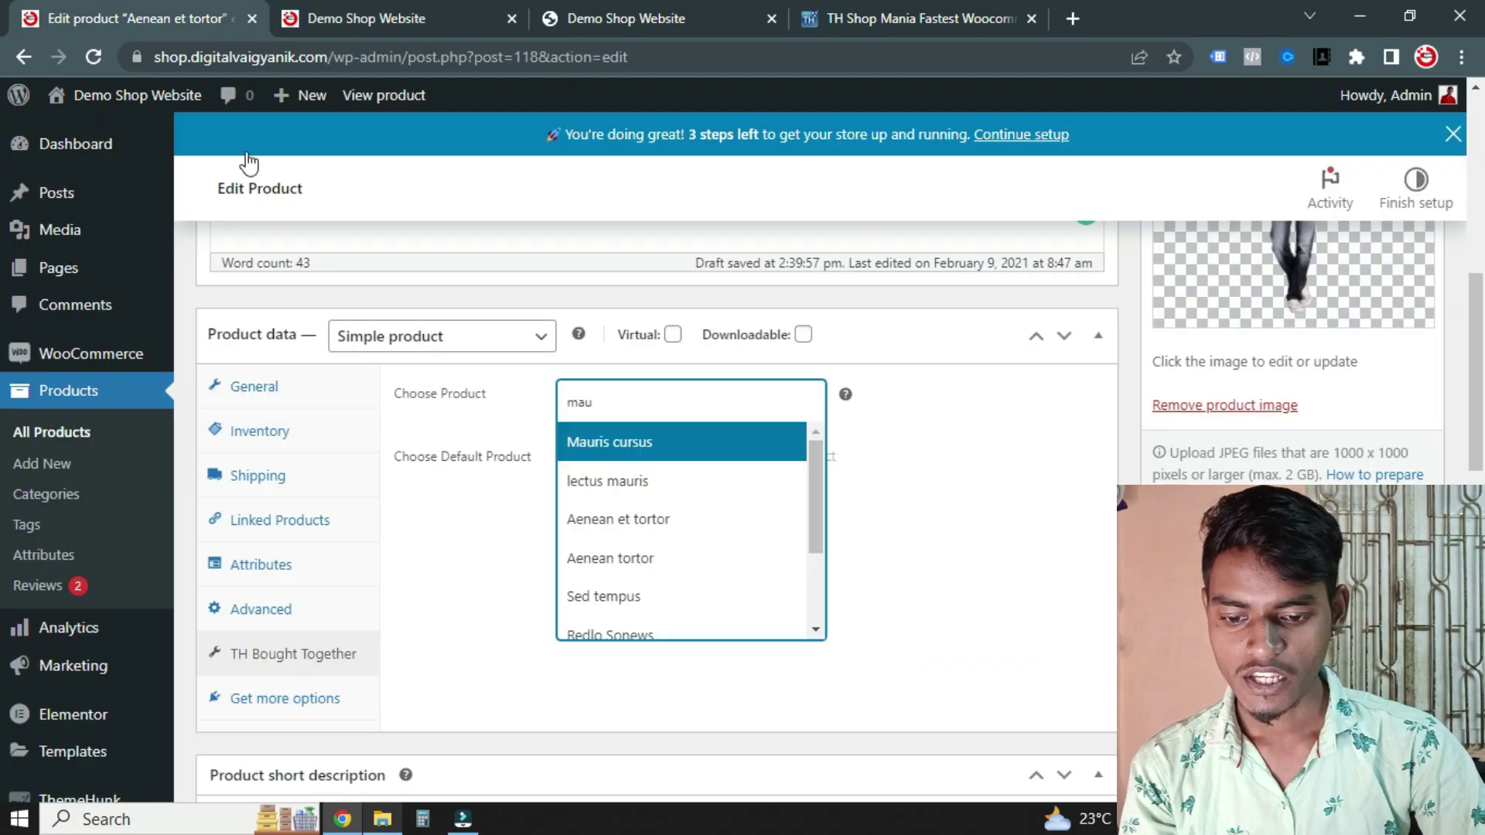
{"action": "left_click", "coordinate": [606, 449]}
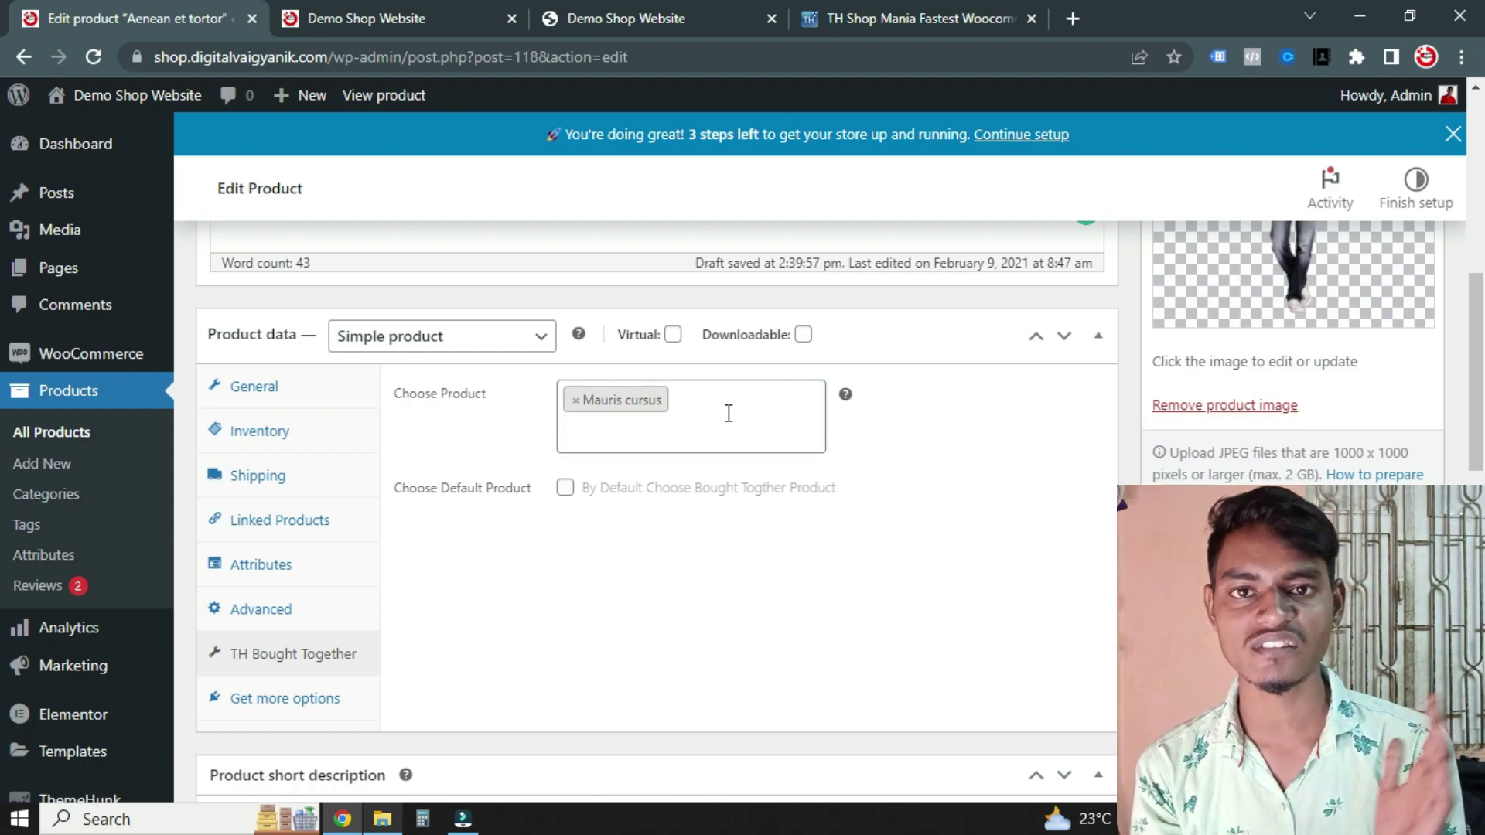
{"action": "scroll", "coordinate": [743, 550], "scroll_direction": "down", "scroll_amount": 3}
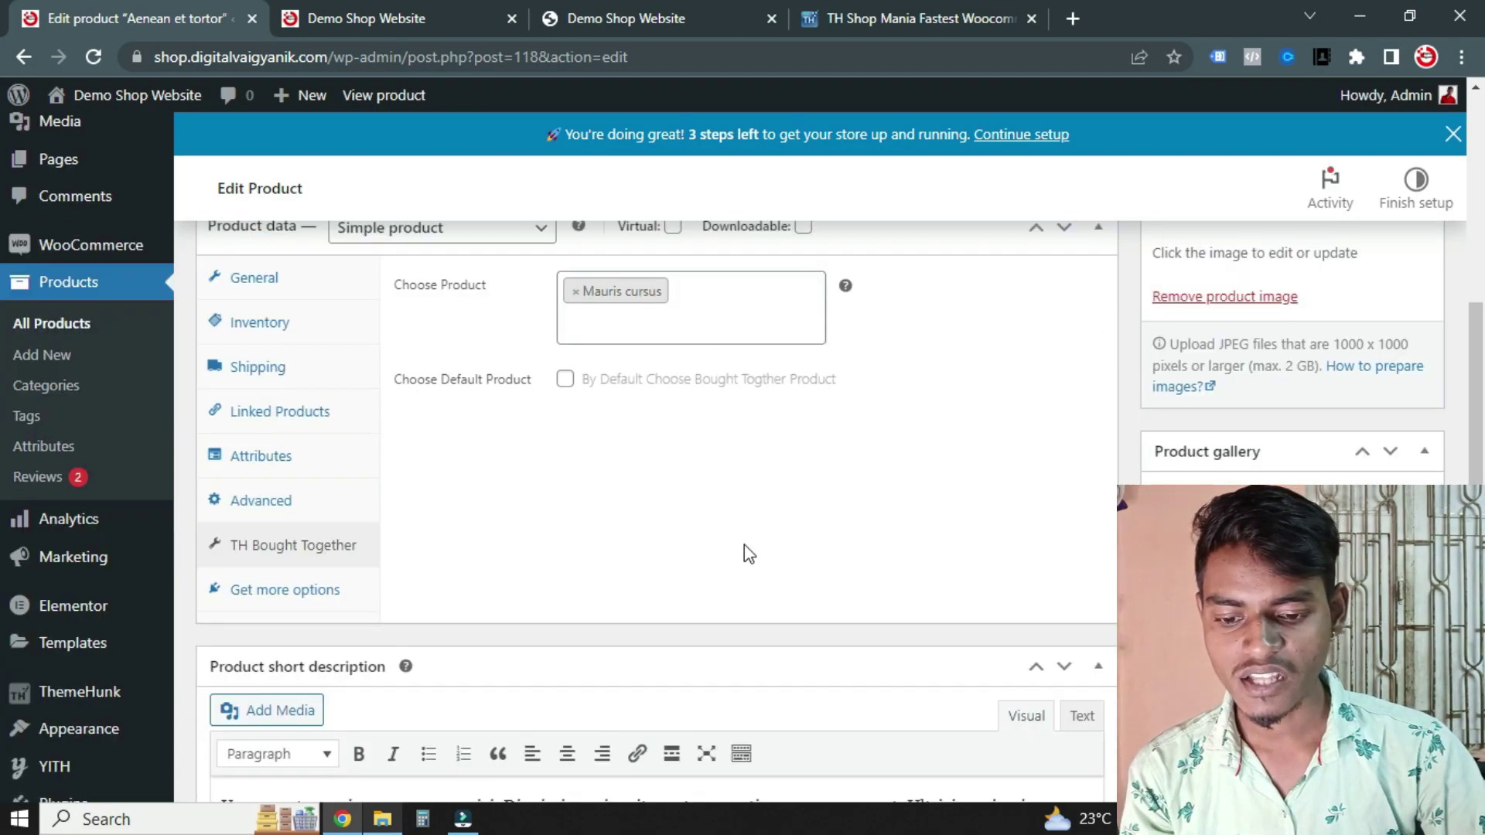
Save the product's changes with Update
{"action": "left_click", "coordinate": [246, 486]}
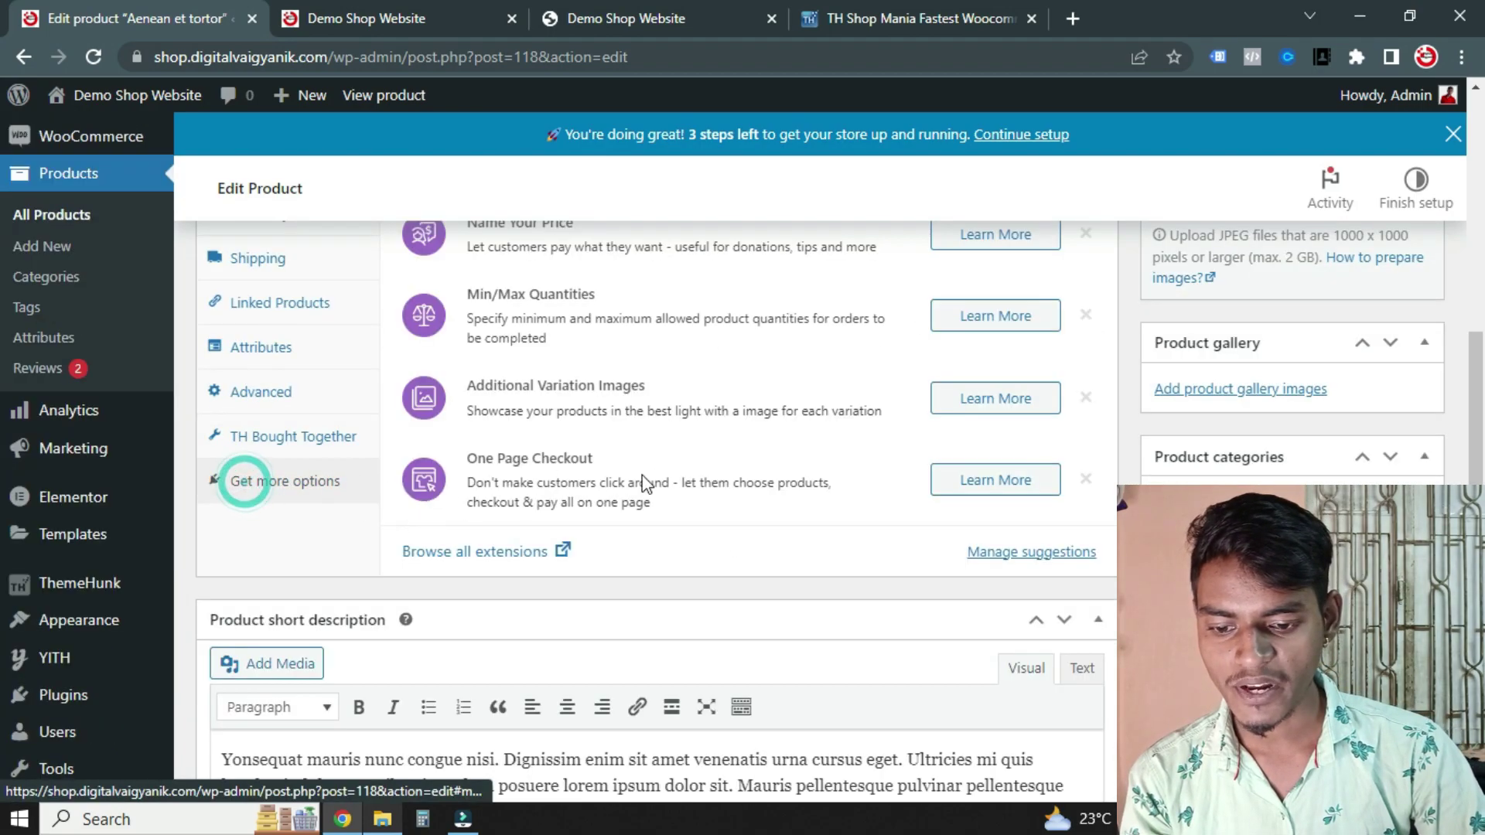
{"action": "scroll", "coordinate": [759, 504], "scroll_direction": "up", "scroll_amount": 8}
{"action": "scroll", "coordinate": [819, 484], "scroll_direction": "down", "scroll_amount": 15}
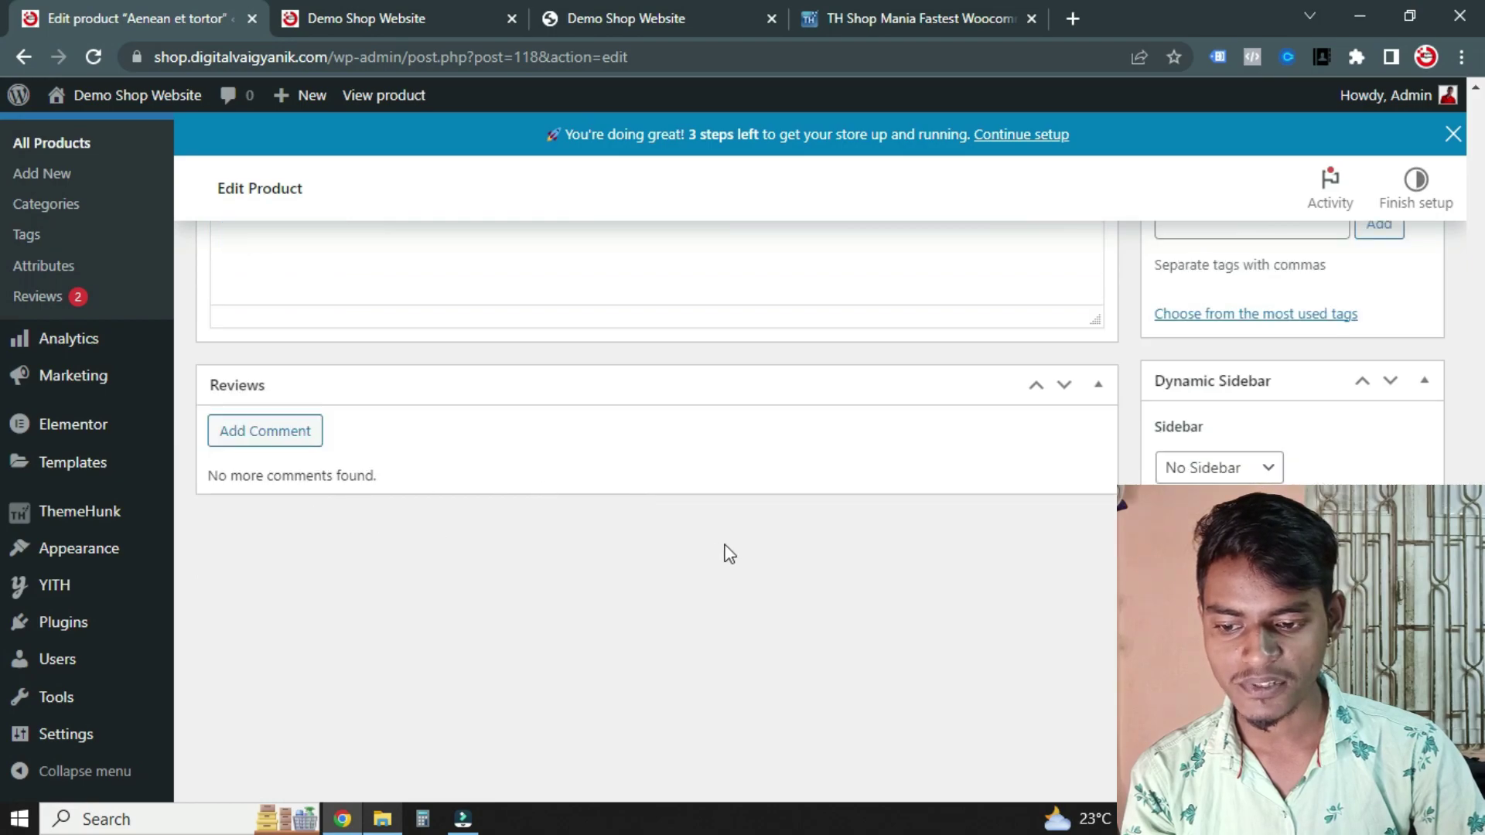
{"action": "scroll", "coordinate": [730, 554], "scroll_direction": "up", "scroll_amount": 15}
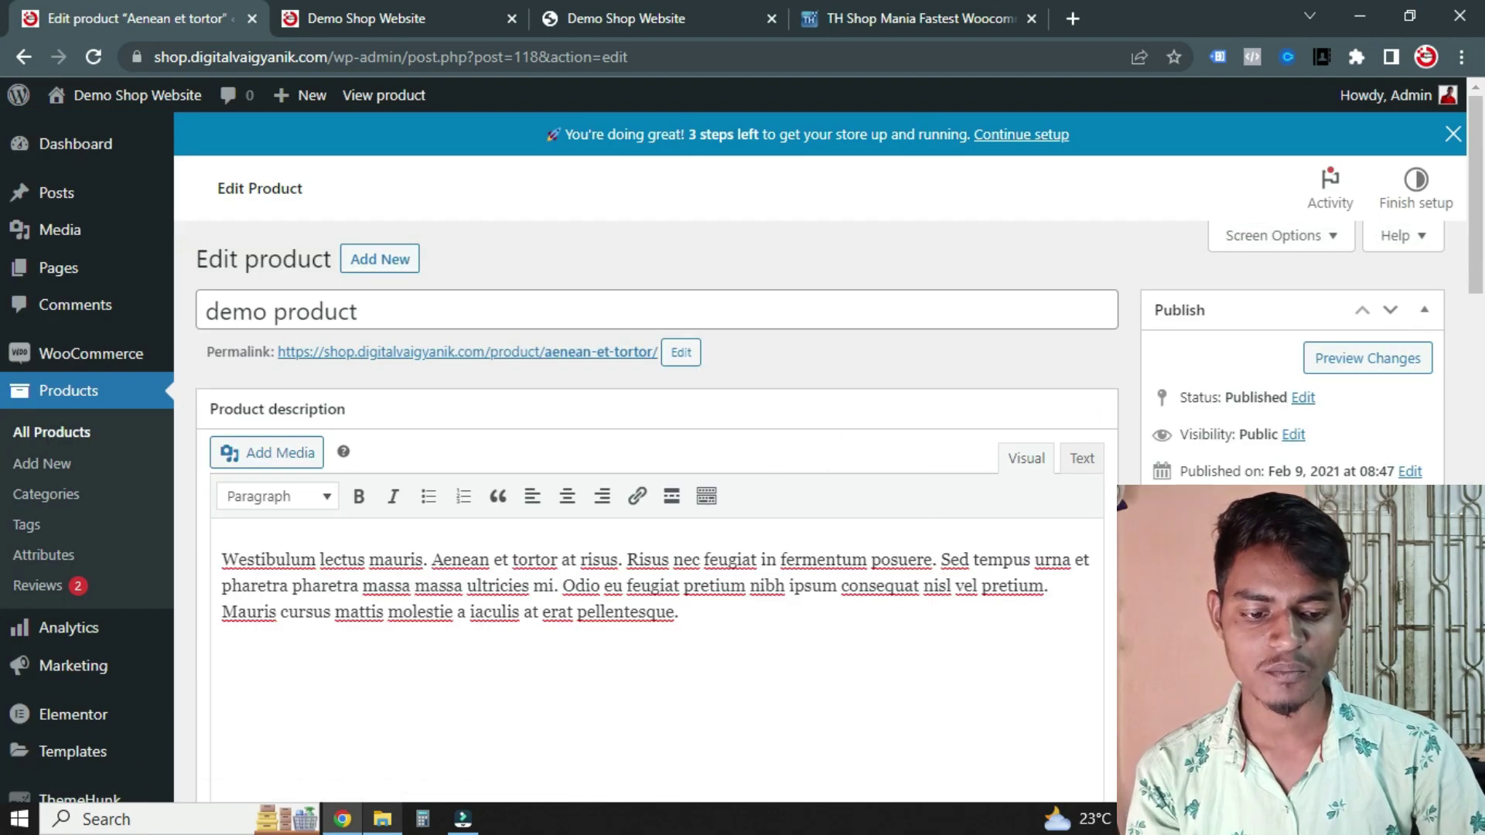
{"action": "left_click", "coordinate": [1400, 591]}
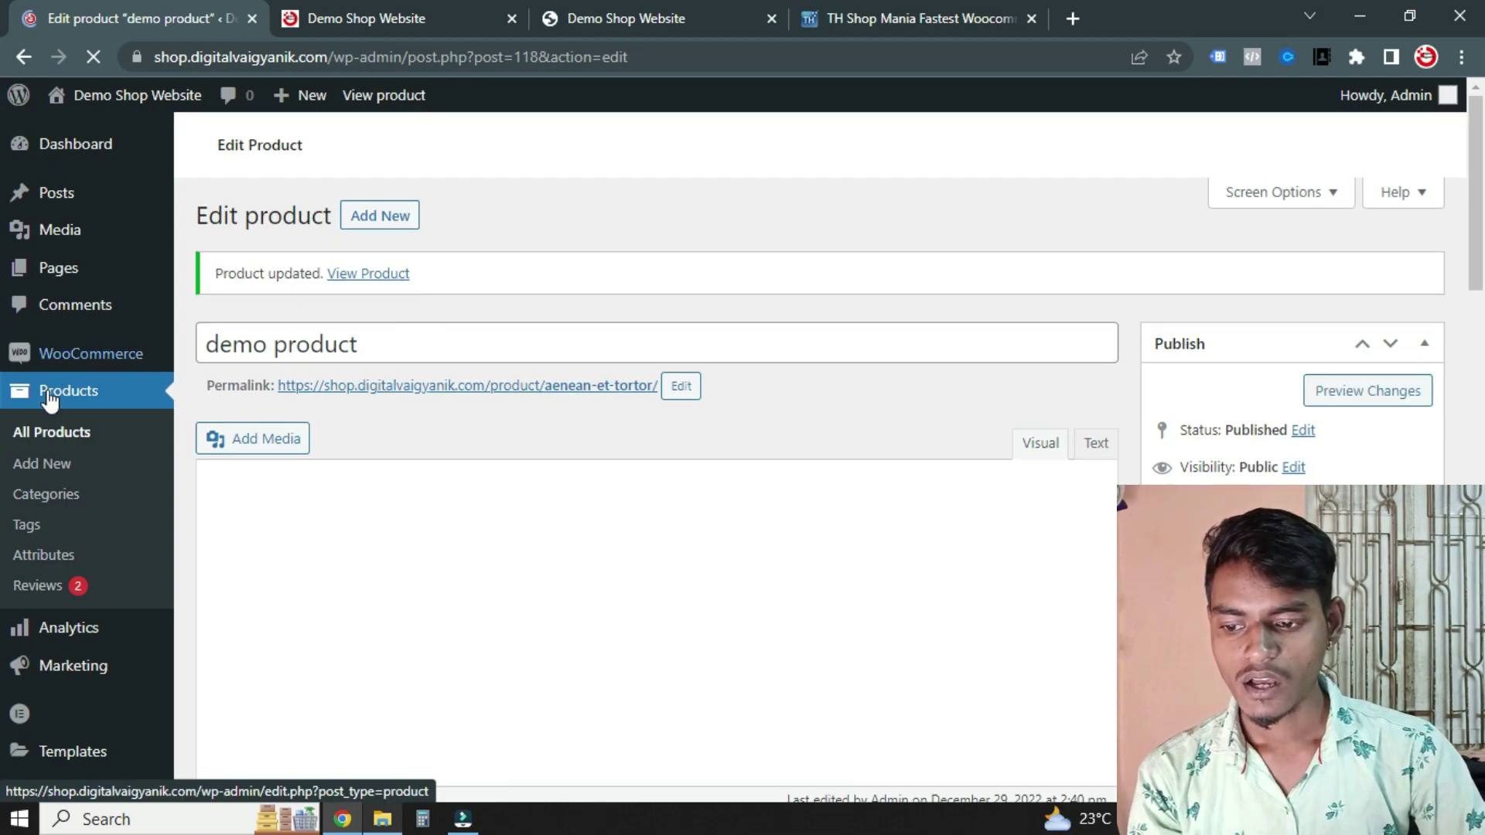
Confirm demo product in All Products (₹700/₹499), then show the storefront home page
{"action": "left_click", "coordinate": [61, 430]}
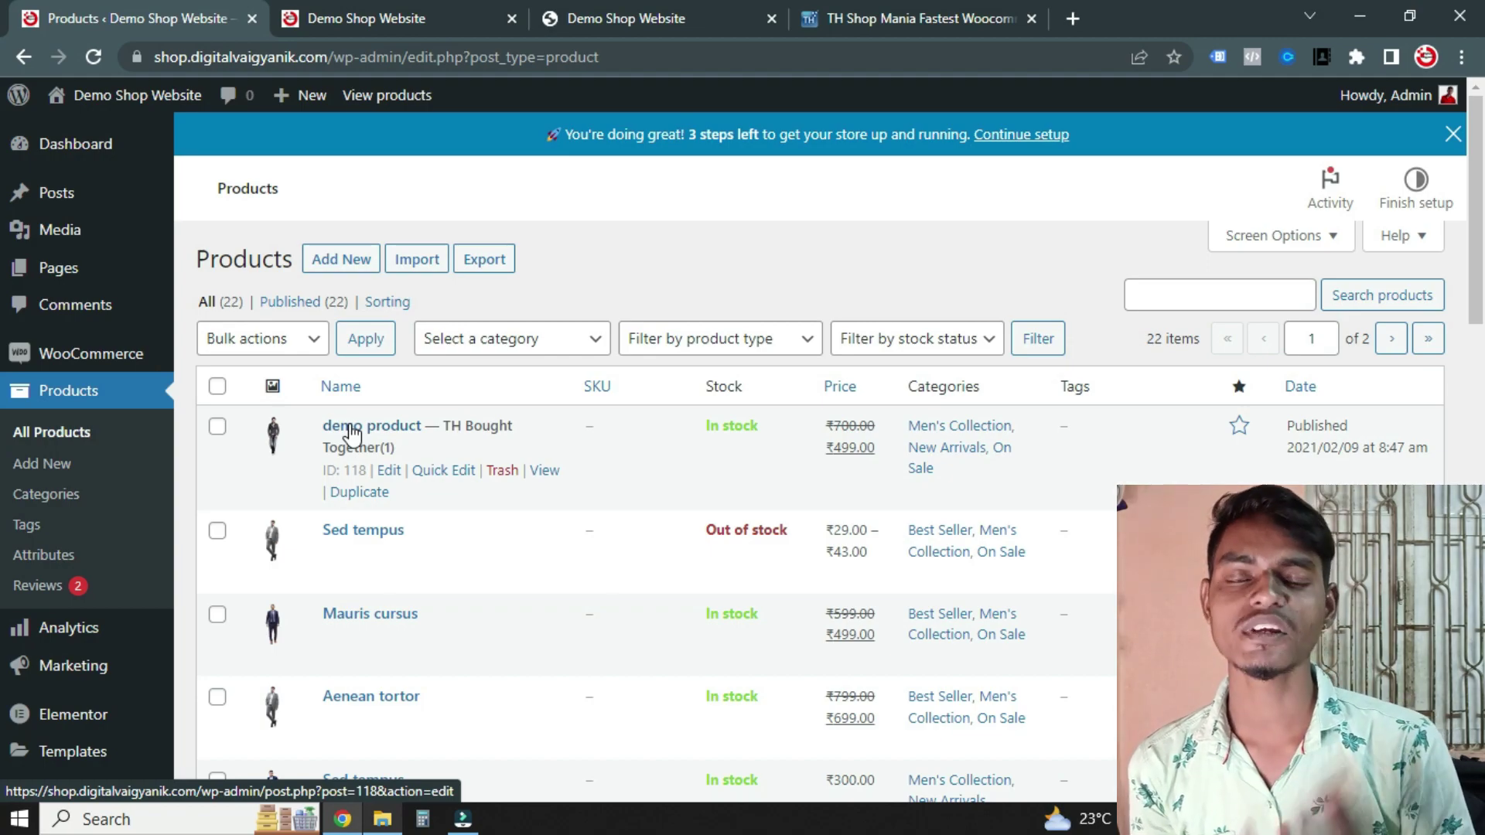
{"action": "scroll", "coordinate": [402, 437], "scroll_direction": "down", "scroll_amount": 10}
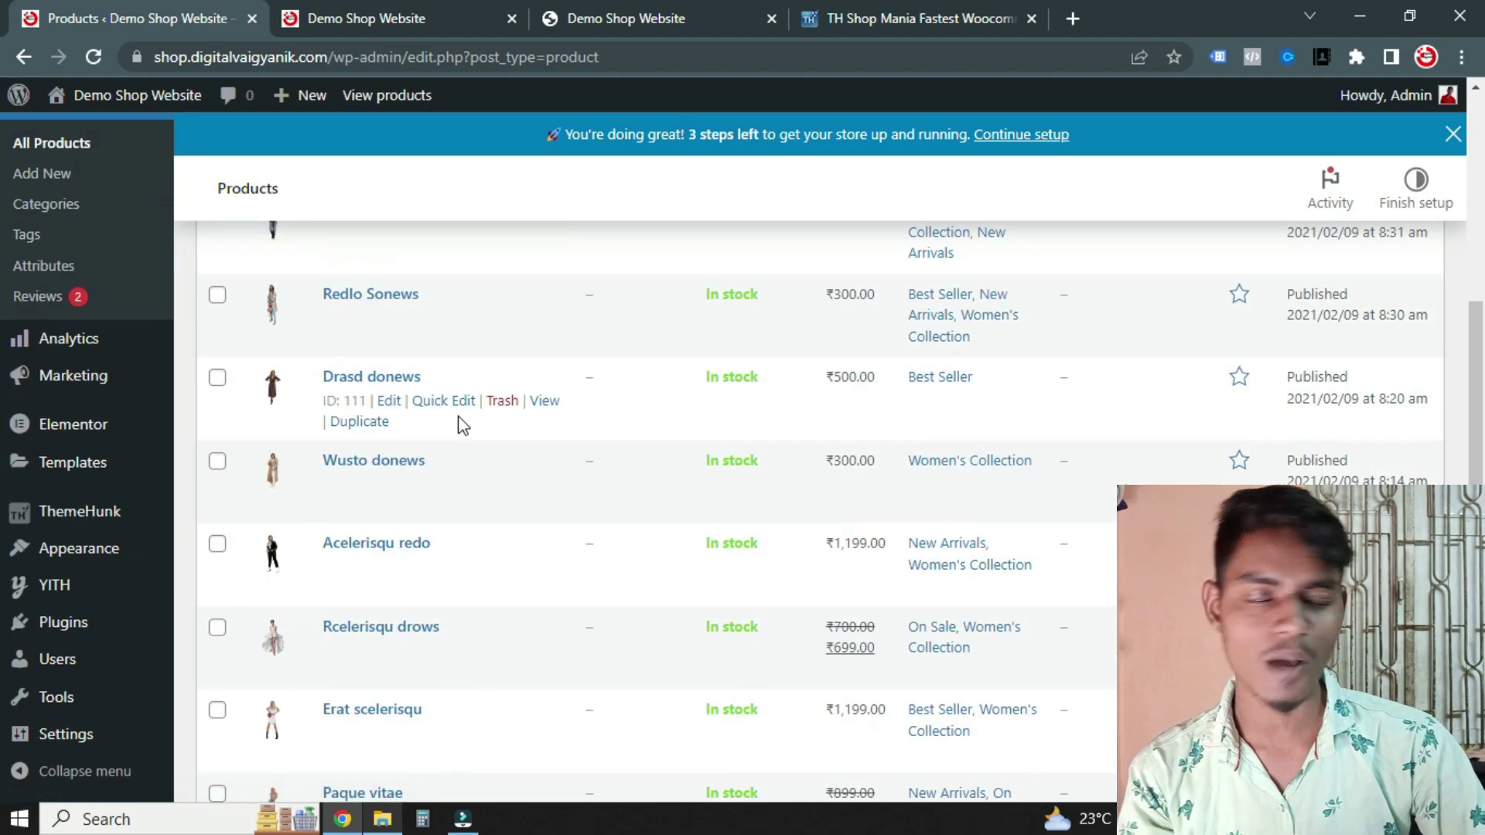
{"action": "scroll", "coordinate": [458, 520], "scroll_direction": "up", "scroll_amount": 10}
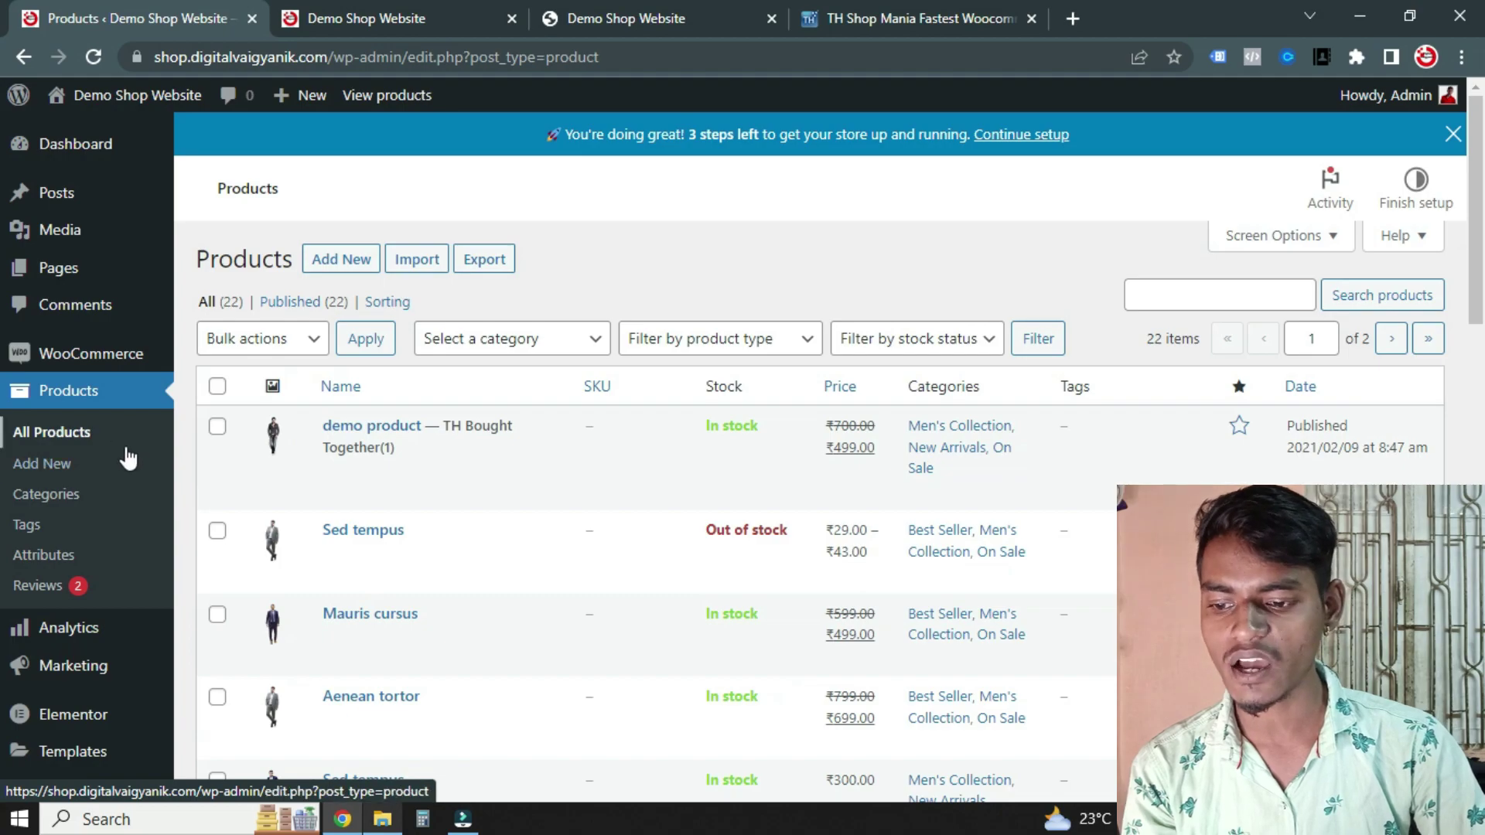
{"action": "left_click", "coordinate": [358, 9]}
{"action": "scroll", "coordinate": [629, 789], "scroll_direction": "up", "scroll_amount": 8}
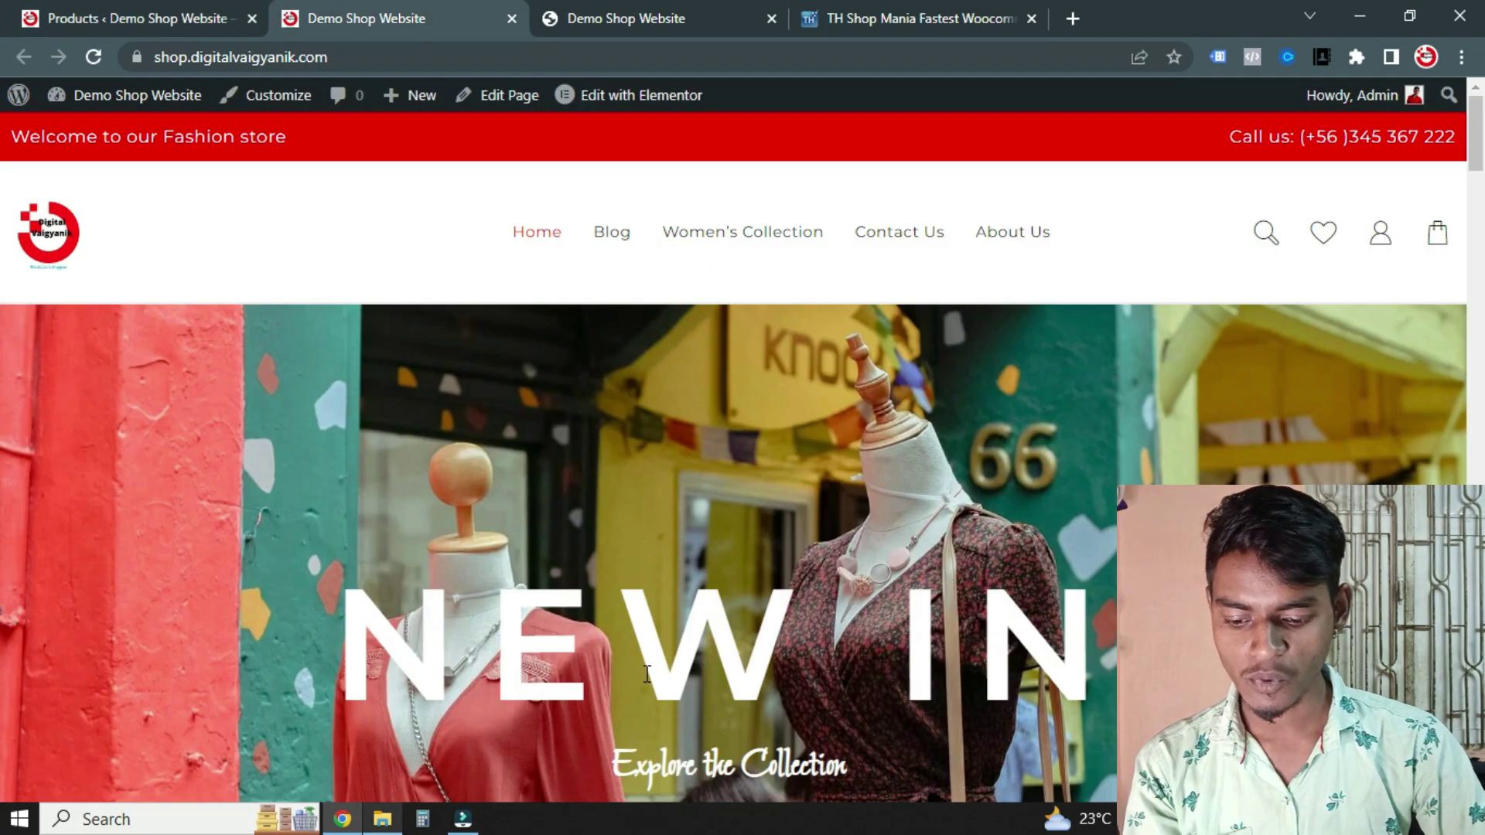
Add five demo product units via Quick View and open the cart (subtotal ₹2,495.00)
{"action": "key", "text": "F5"}
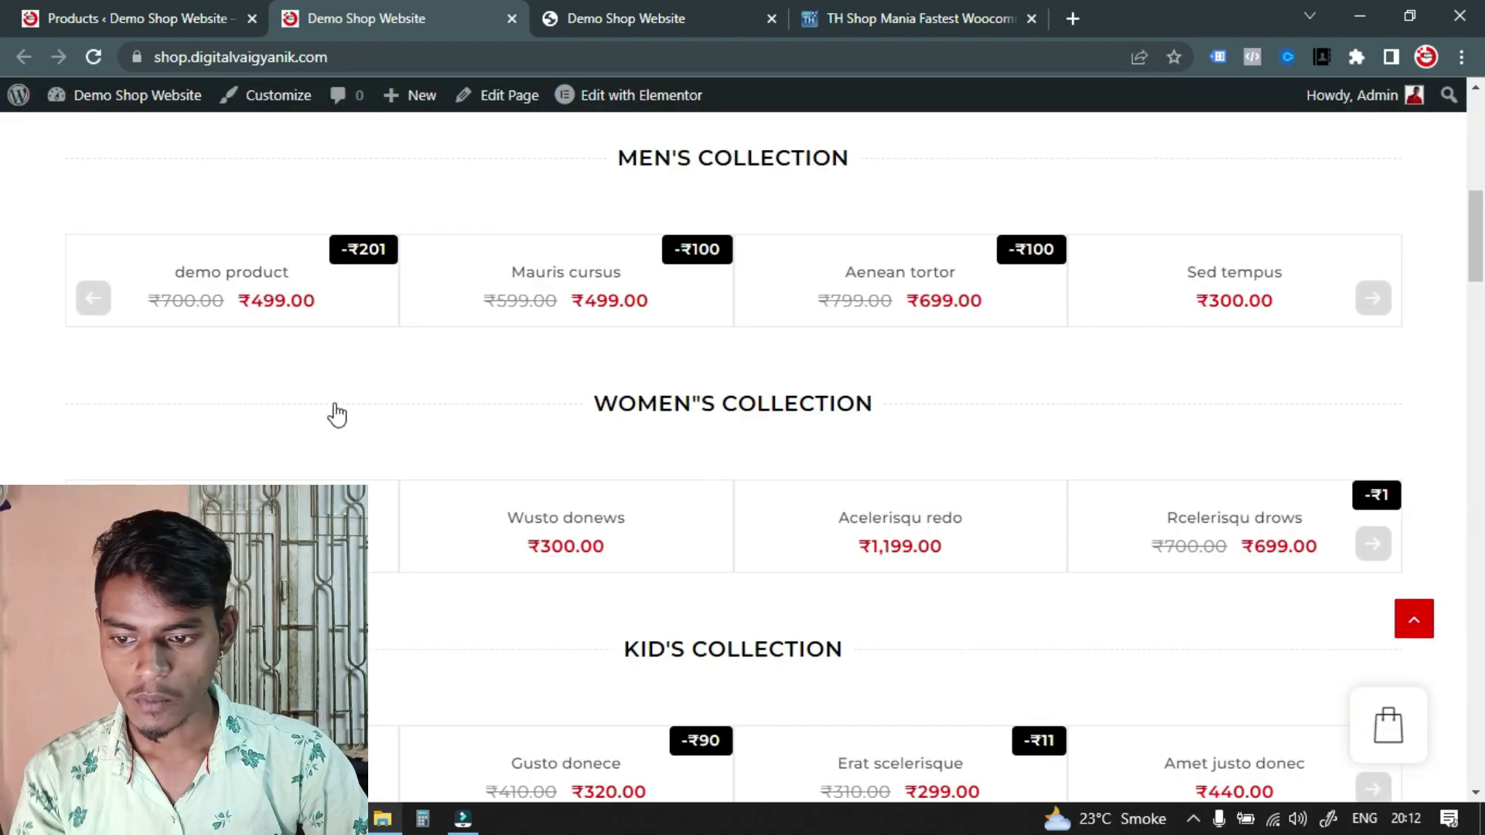
{"action": "scroll", "coordinate": [352, 480], "scroll_direction": "up", "scroll_amount": 4}
{"action": "scroll", "coordinate": [127, 476], "scroll_direction": "down", "scroll_amount": 4}
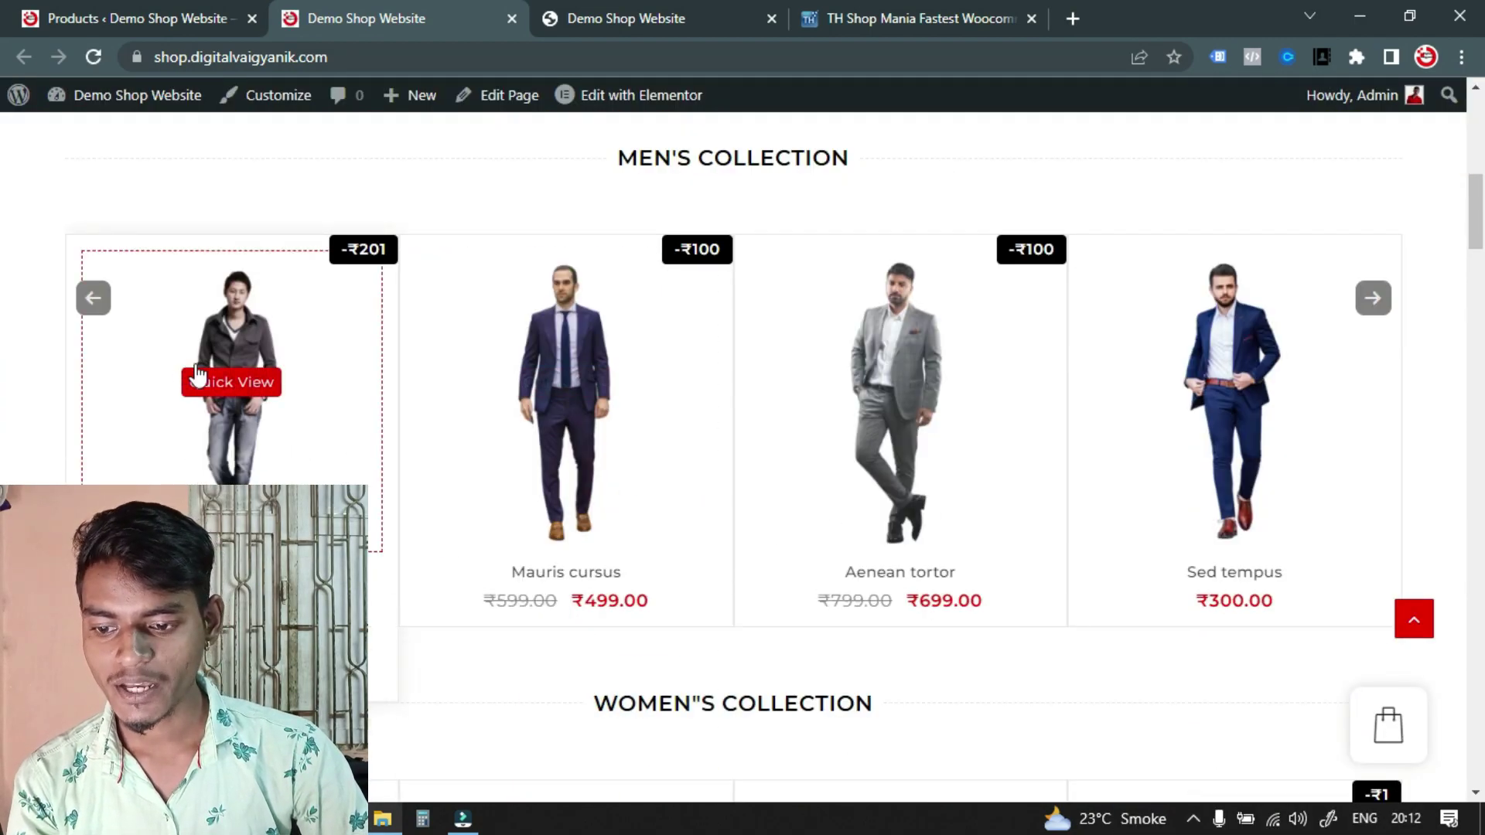
{"action": "left_click", "coordinate": [213, 380]}
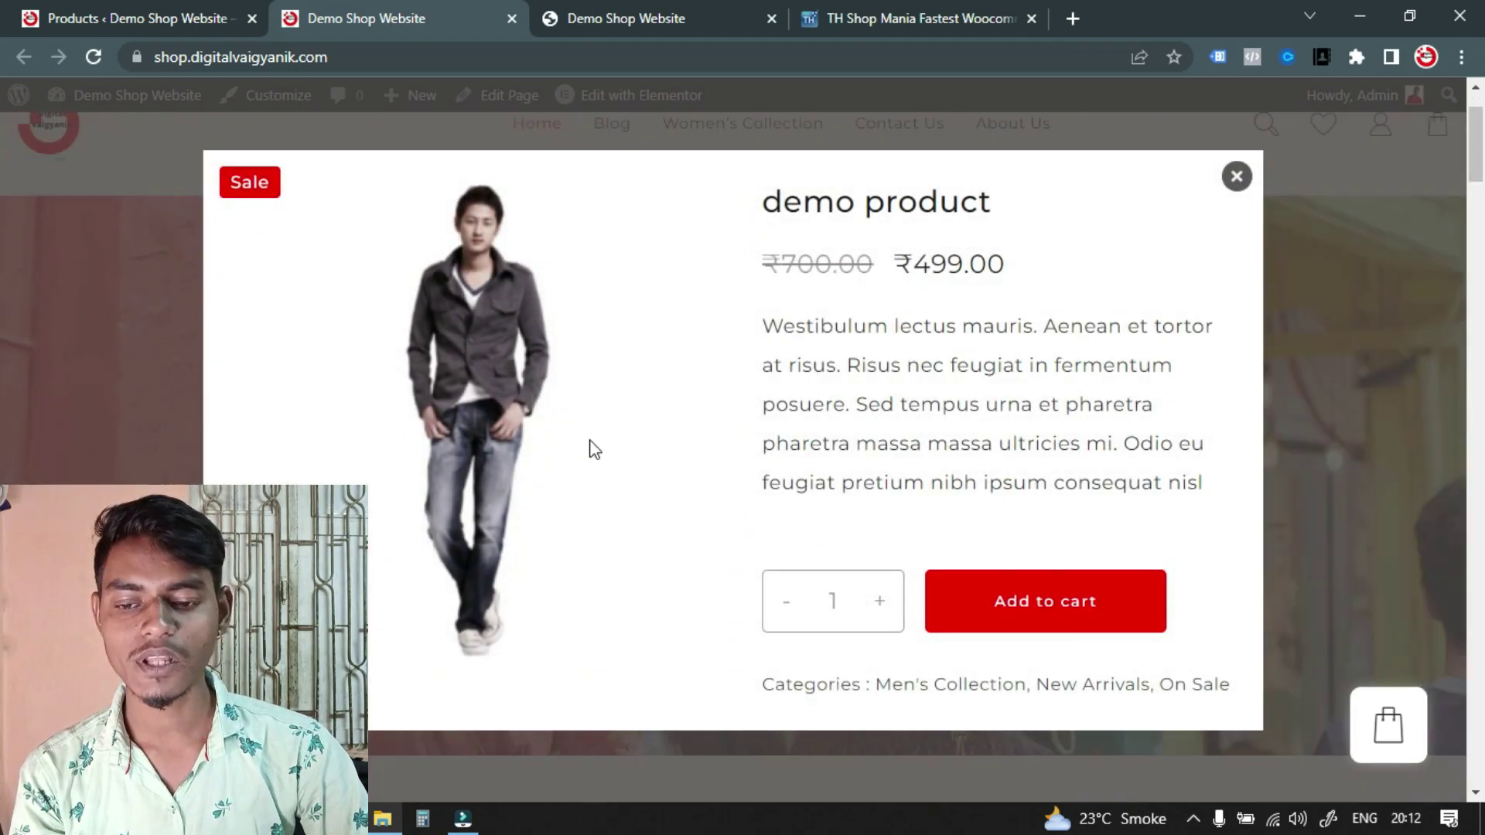
{"action": "scroll", "coordinate": [611, 460], "scroll_direction": "down", "scroll_amount": 5}
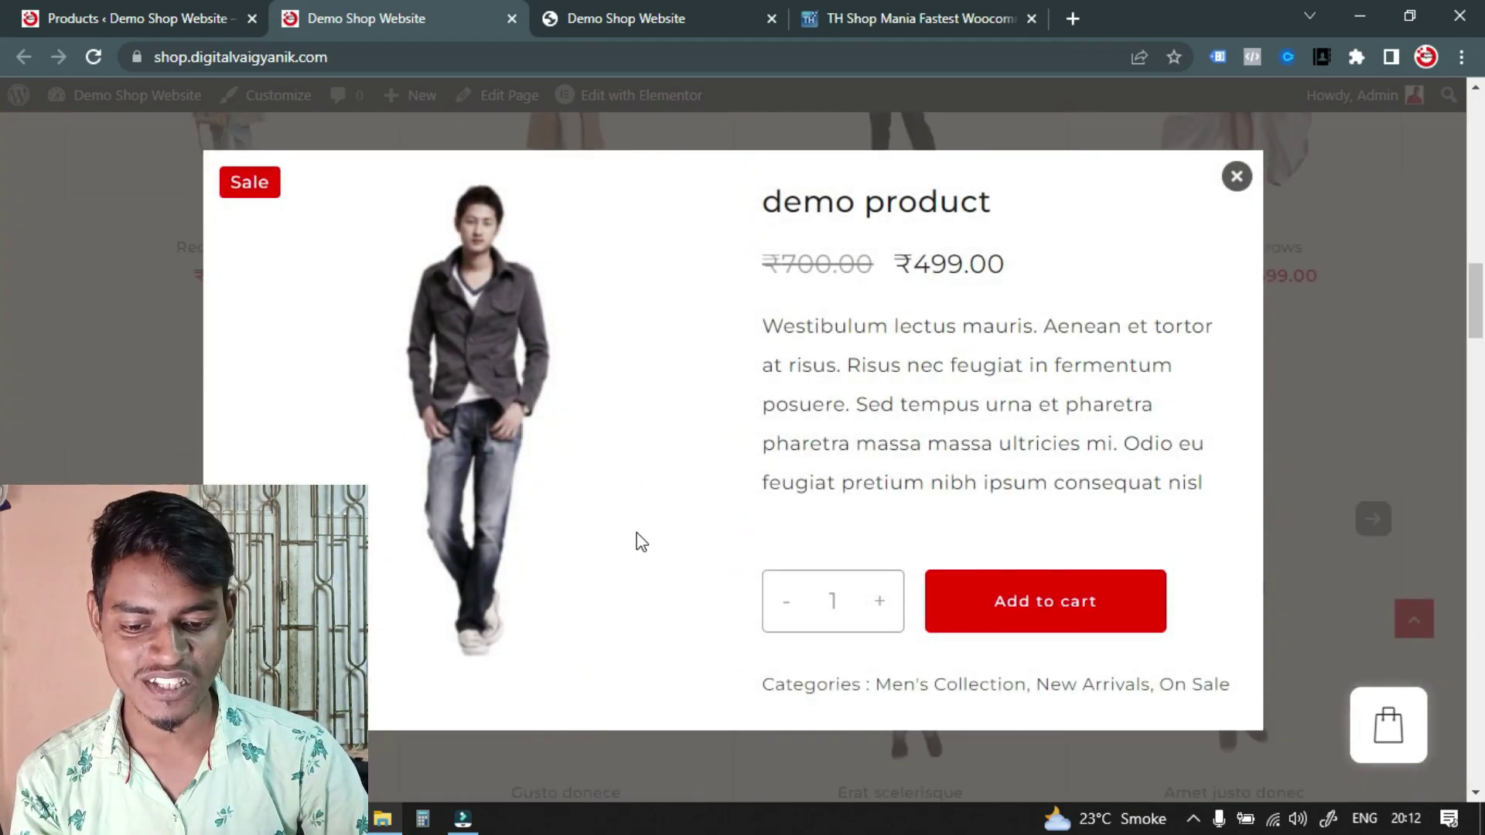
{"action": "scroll", "coordinate": [889, 590], "scroll_direction": "up", "scroll_amount": 5}
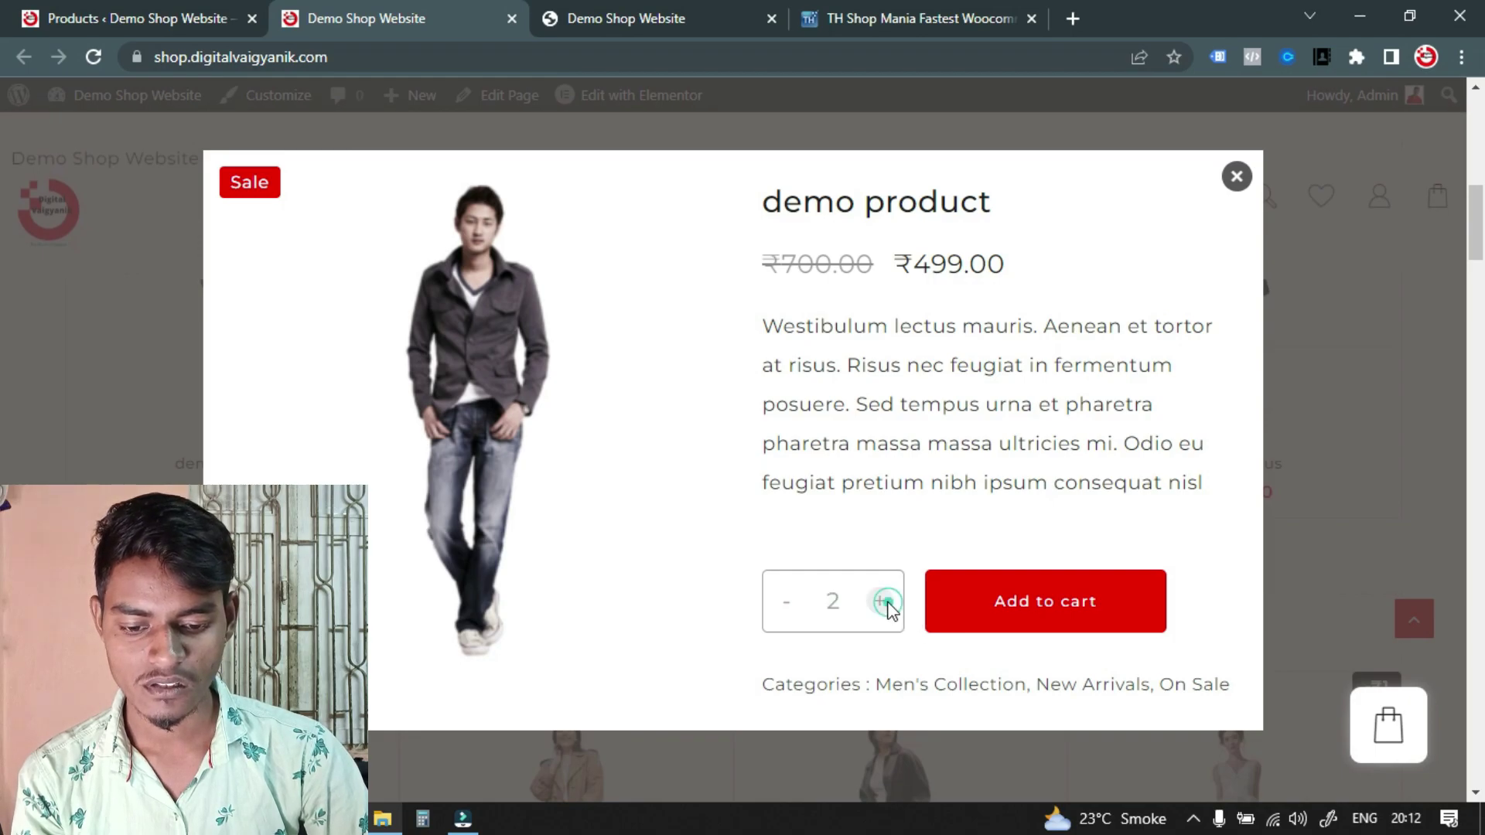
{"action": "left_click", "coordinate": [1050, 611]}
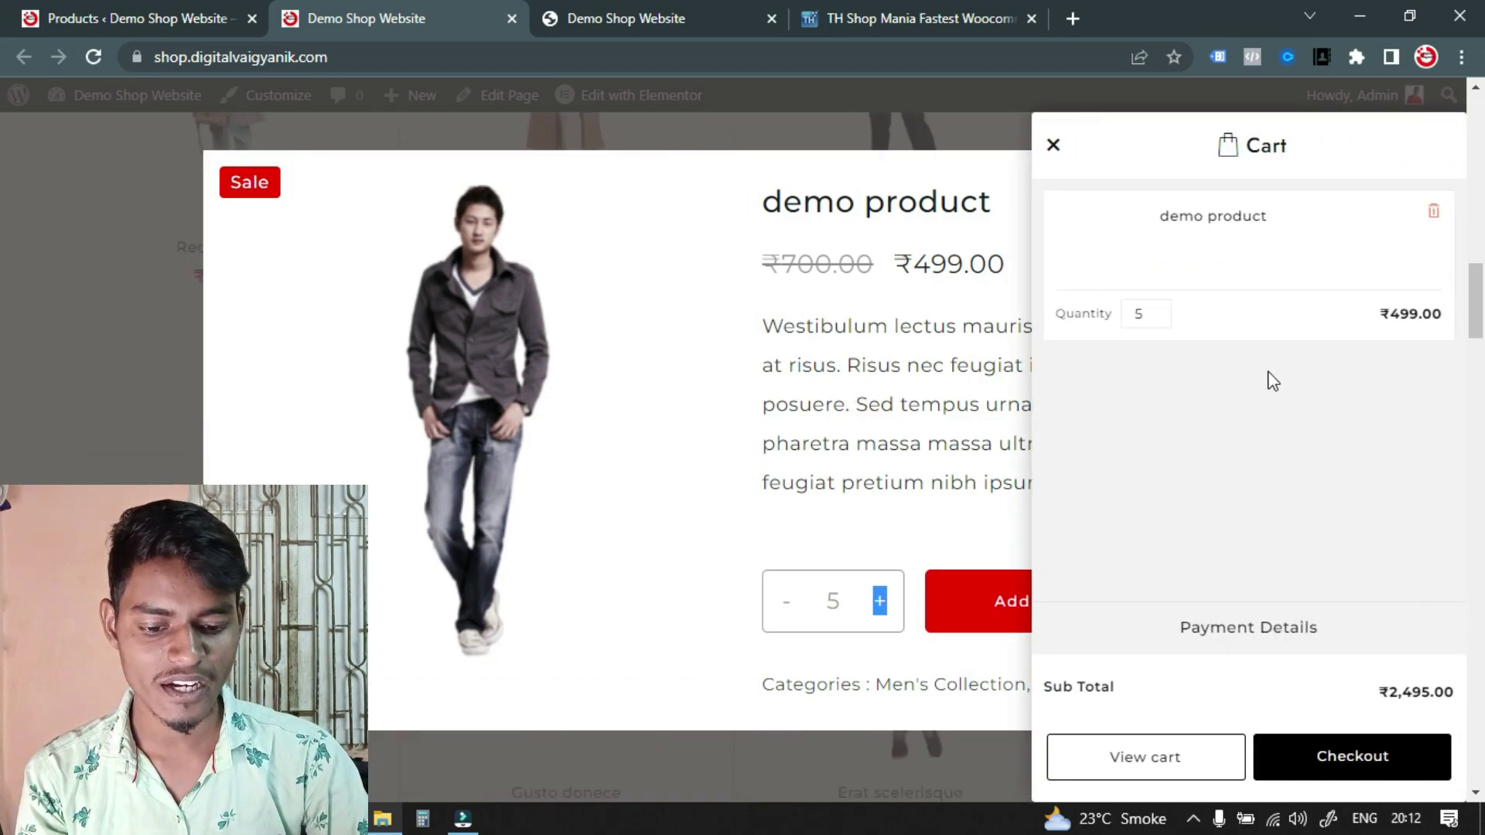
{"action": "left_click", "coordinate": [1198, 760]}
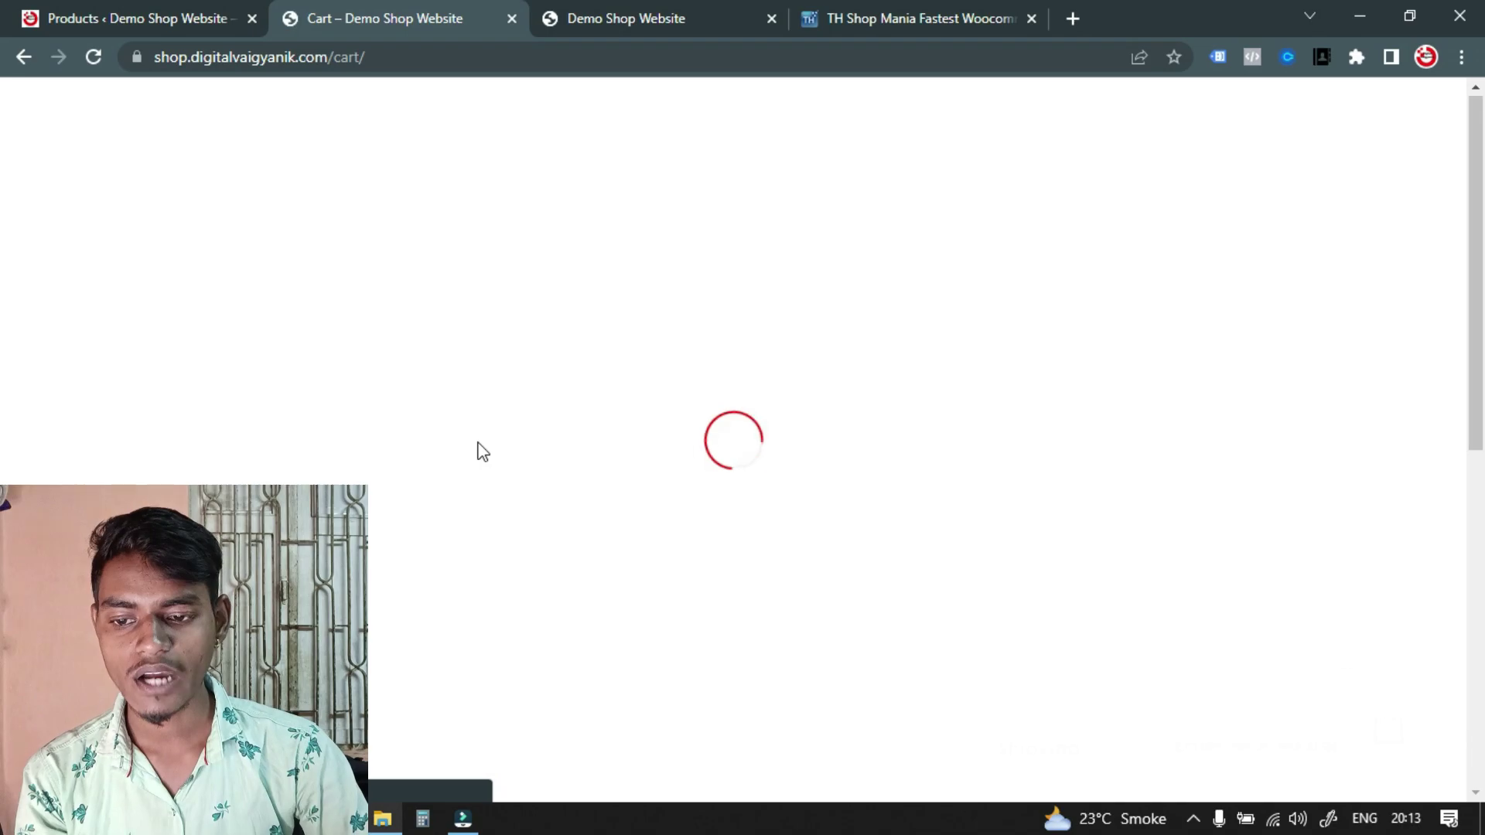
Proceed from the cart to checkout for the ₹2,495.00 order
{"action": "scroll", "coordinate": [464, 422], "scroll_direction": "down", "scroll_amount": 5}
{"action": "scroll", "coordinate": [699, 514], "scroll_direction": "down", "scroll_amount": 3}
{"action": "scroll", "coordinate": [166, 474], "scroll_direction": "up", "scroll_amount": 8}
{"action": "scroll", "coordinate": [396, 446], "scroll_direction": "down", "scroll_amount": 8}
{"action": "scroll", "coordinate": [1076, 367], "scroll_direction": "up", "scroll_amount": 1}
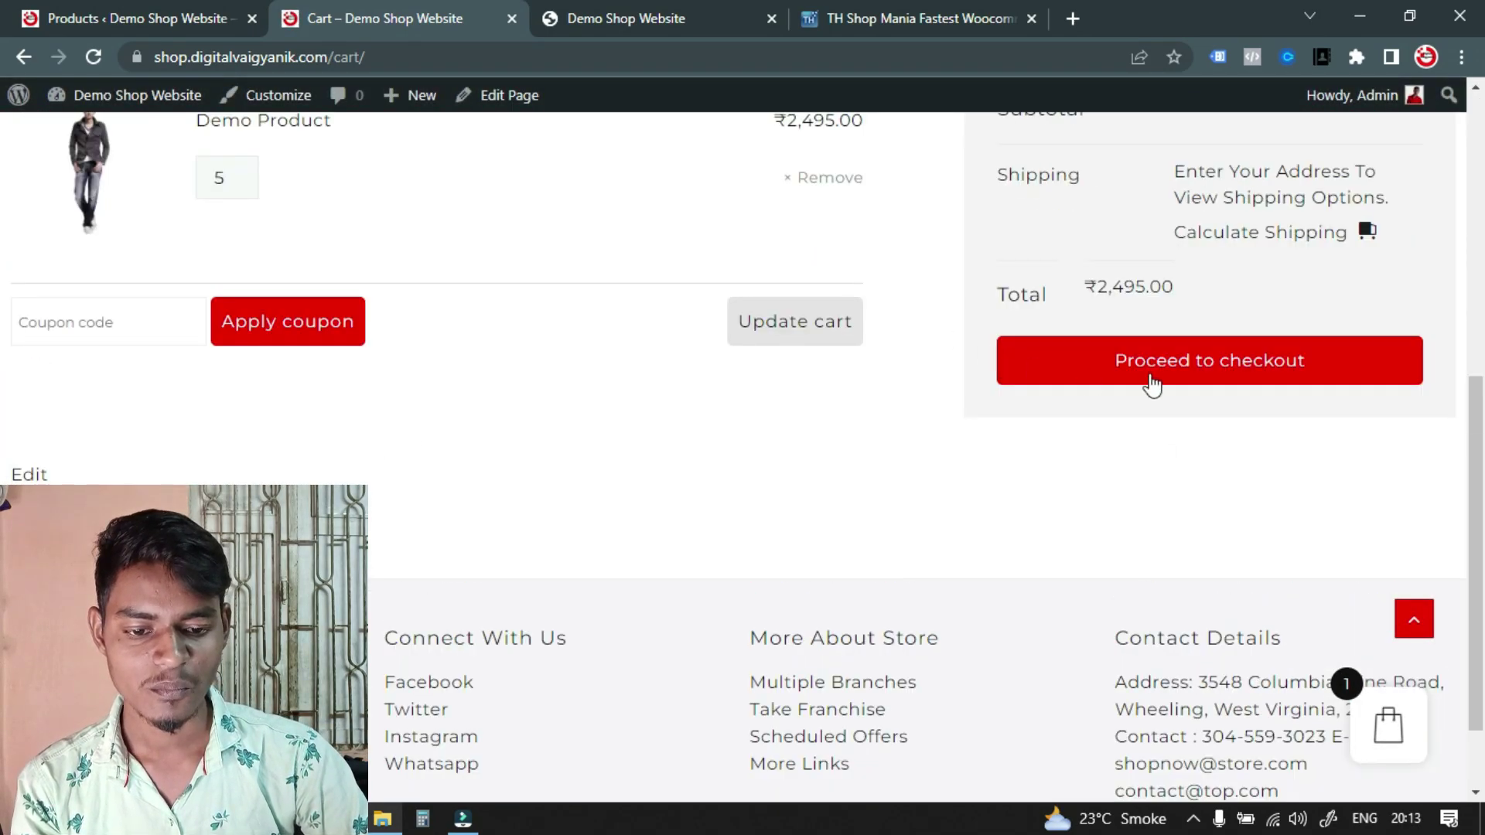
{"action": "left_click", "coordinate": [1239, 356]}
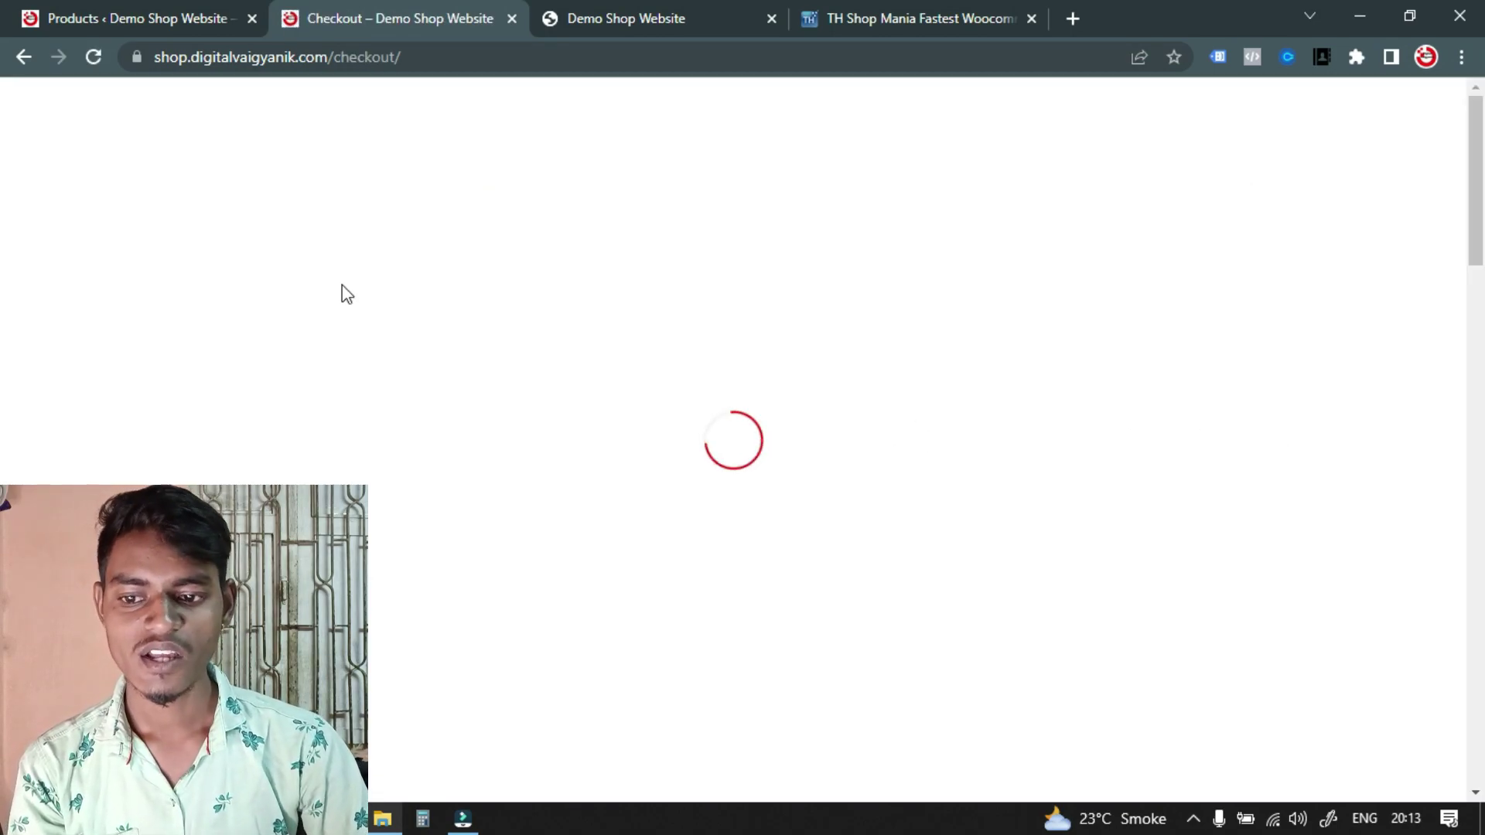
Look over the billing name fields and cash-on-delivery option, then return to admin Products
{"action": "scroll", "coordinate": [705, 374], "scroll_direction": "down", "scroll_amount": 5}
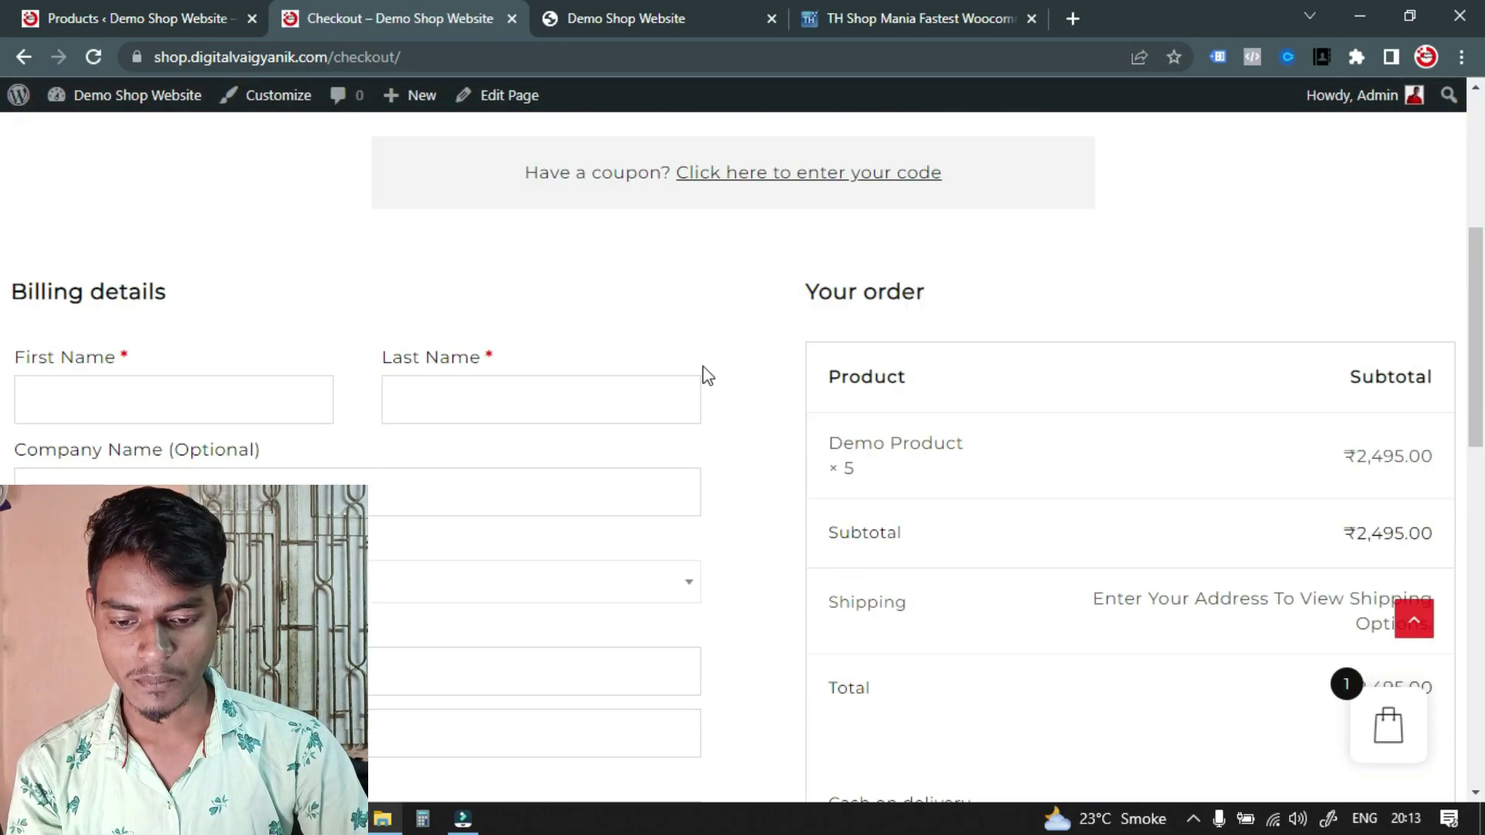
{"action": "scroll", "coordinate": [109, 295], "scroll_direction": "down", "scroll_amount": 1}
{"action": "left_click", "coordinate": [137, 300]}
{"action": "left_click", "coordinate": [496, 310]}
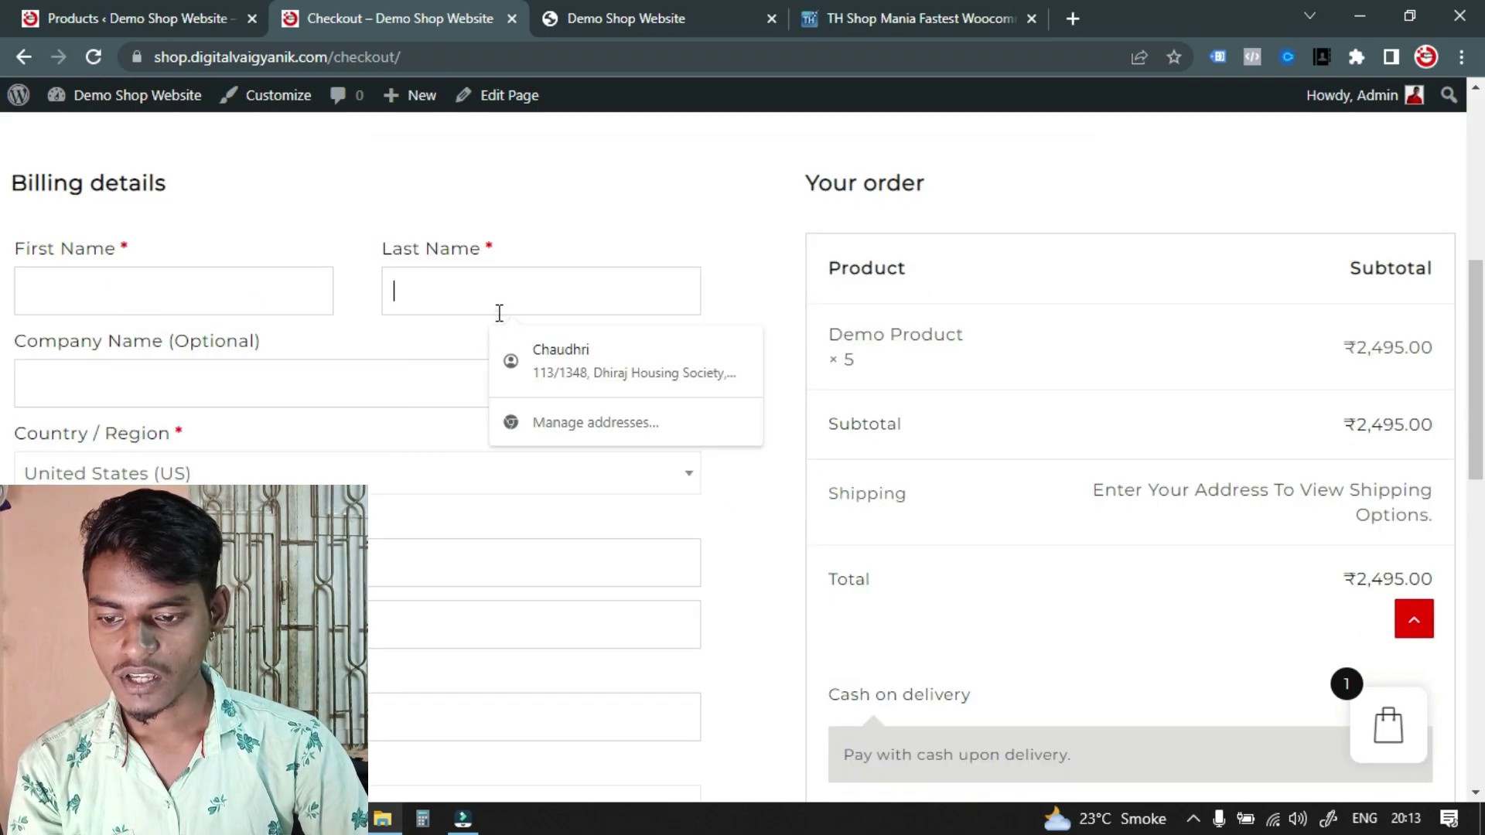
{"action": "scroll", "coordinate": [232, 387], "scroll_direction": "down", "scroll_amount": 3}
{"action": "scroll", "coordinate": [431, 472], "scroll_direction": "down", "scroll_amount": 5}
{"action": "scroll", "coordinate": [930, 414], "scroll_direction": "up", "scroll_amount": 4}
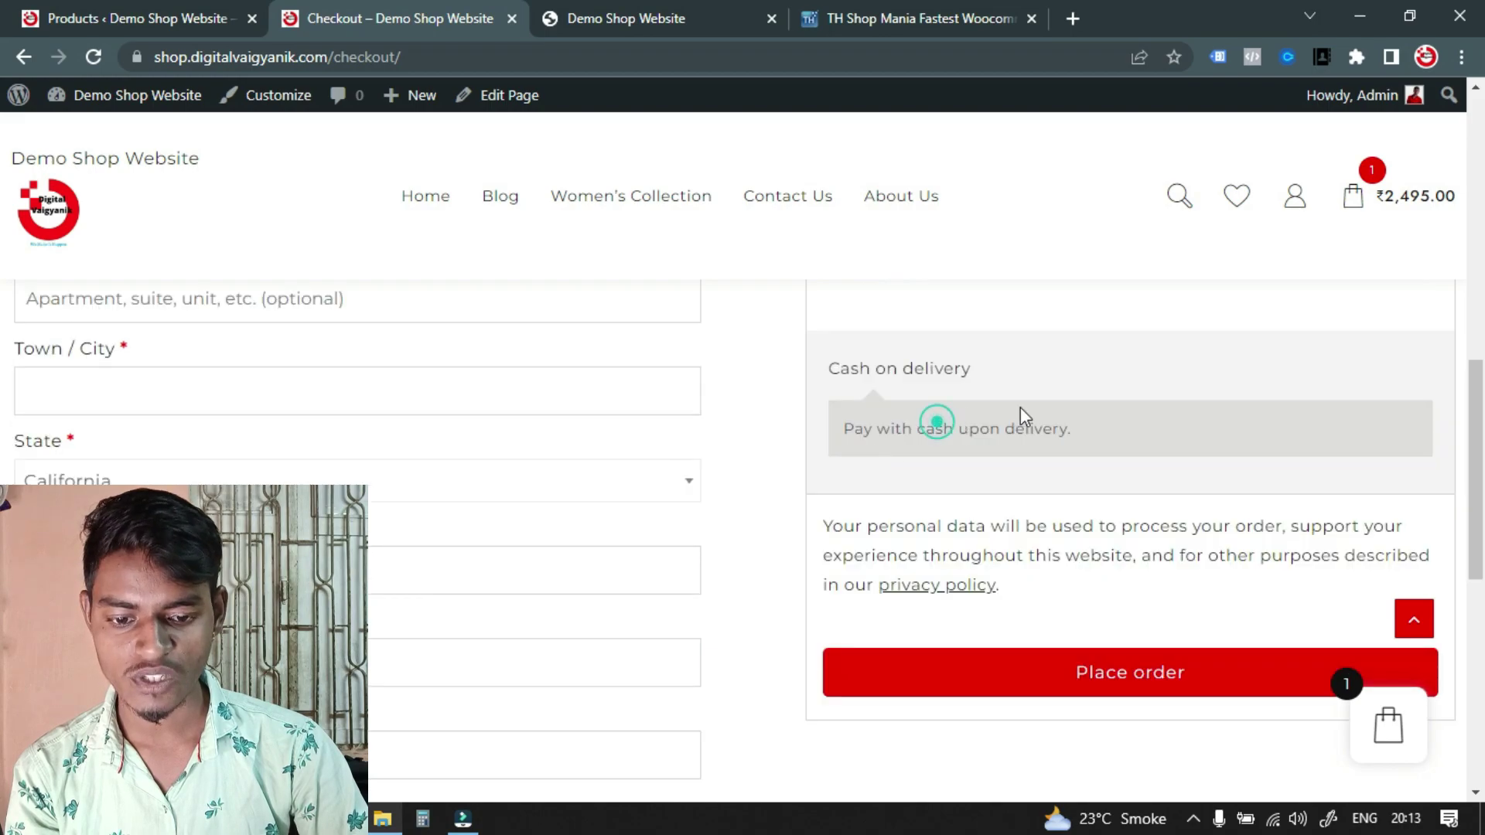
{"action": "scroll", "coordinate": [857, 418], "scroll_direction": "down", "scroll_amount": 4}
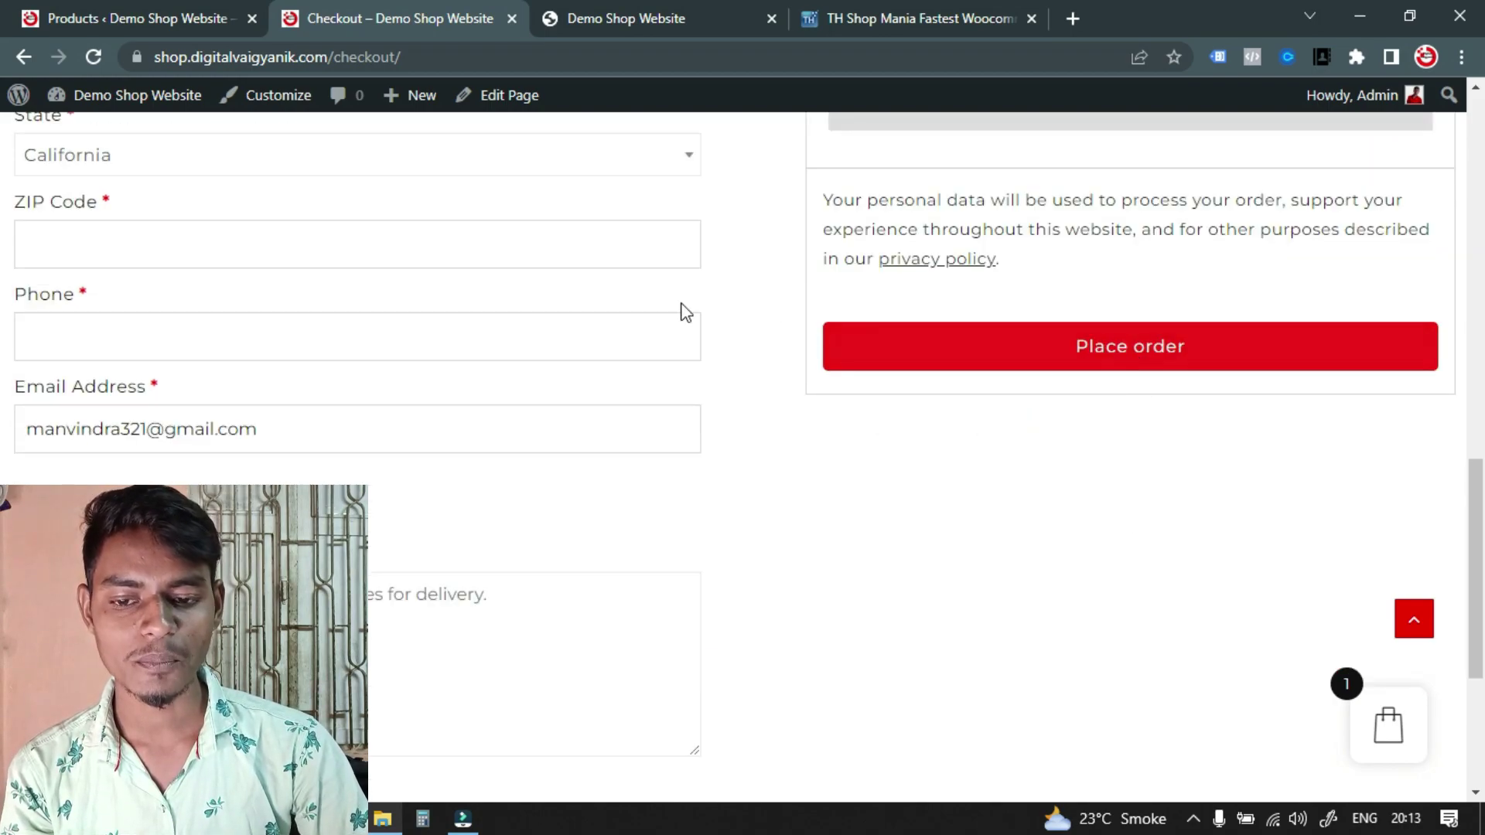
{"action": "scroll", "coordinate": [702, 317], "scroll_direction": "up", "scroll_amount": 12}
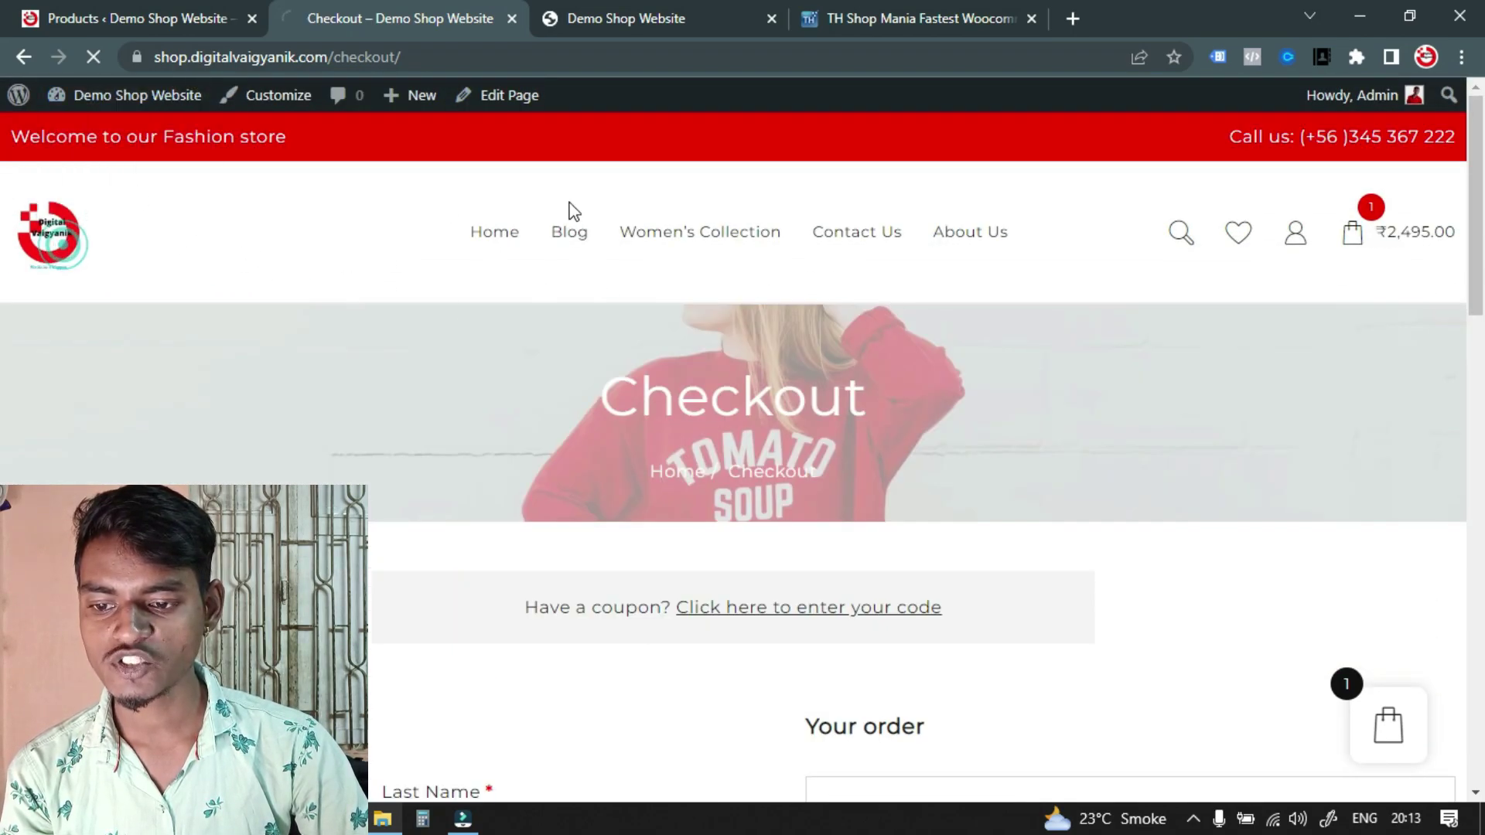
{"action": "left_click", "coordinate": [139, 18]}
{"action": "scroll", "coordinate": [603, 551], "scroll_direction": "up", "scroll_amount": 10}
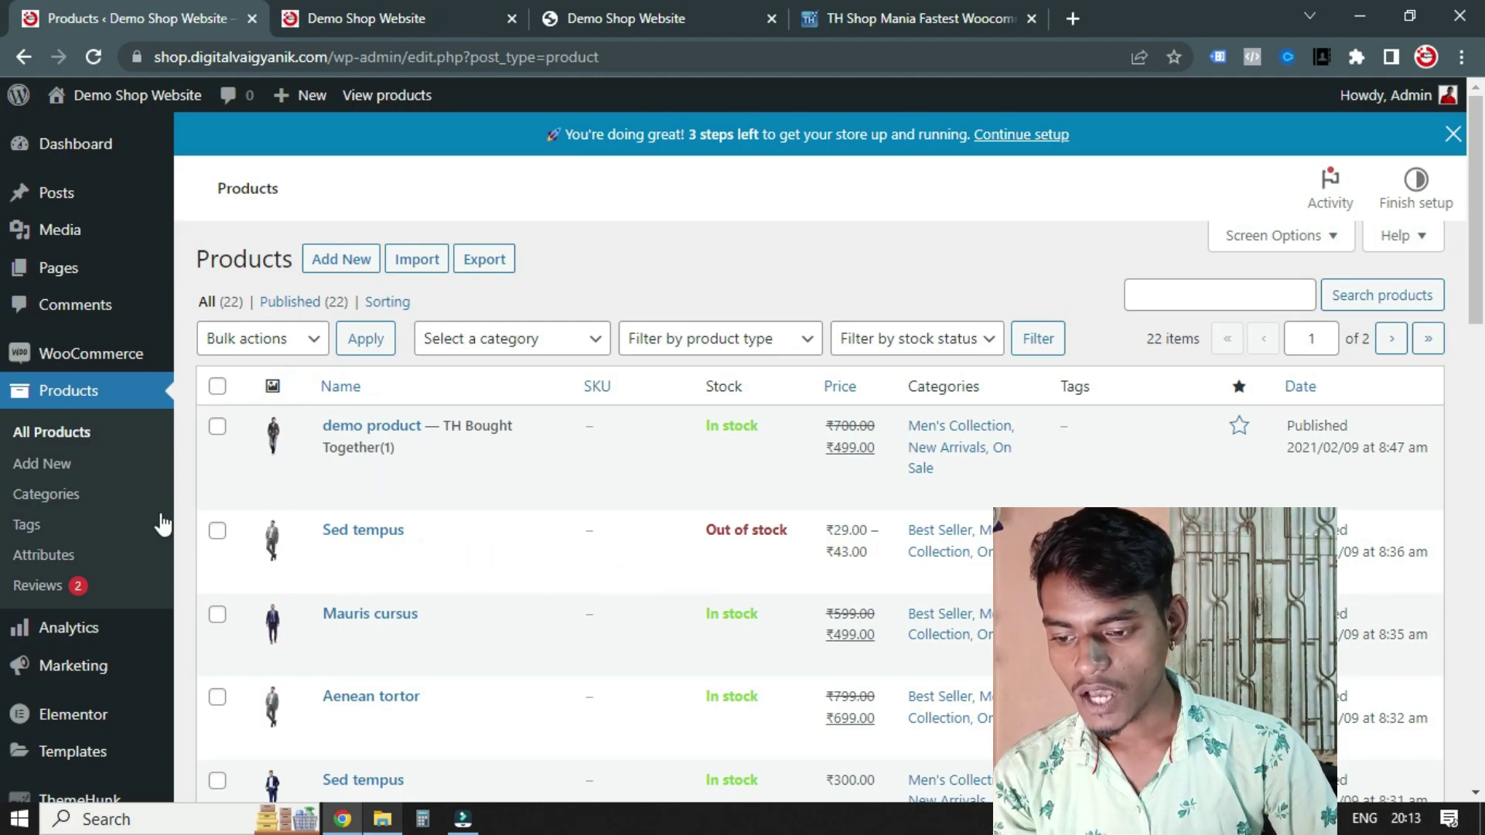
Open Product categories, then check the storefront's Top Categories tiles still show placeholders
{"action": "left_click", "coordinate": [59, 499]}
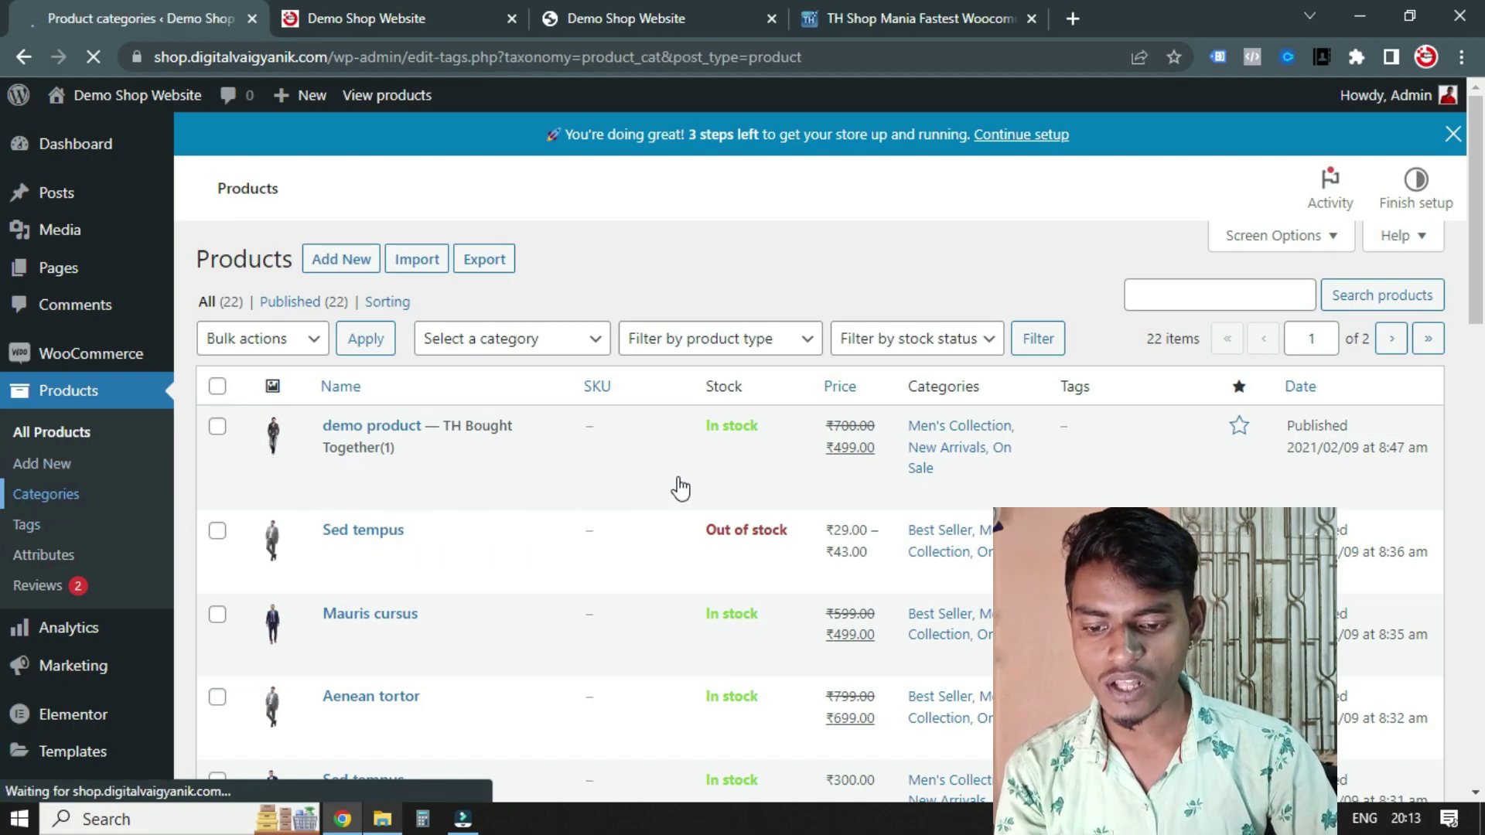
{"action": "scroll", "coordinate": [674, 486], "scroll_direction": "down", "scroll_amount": 1}
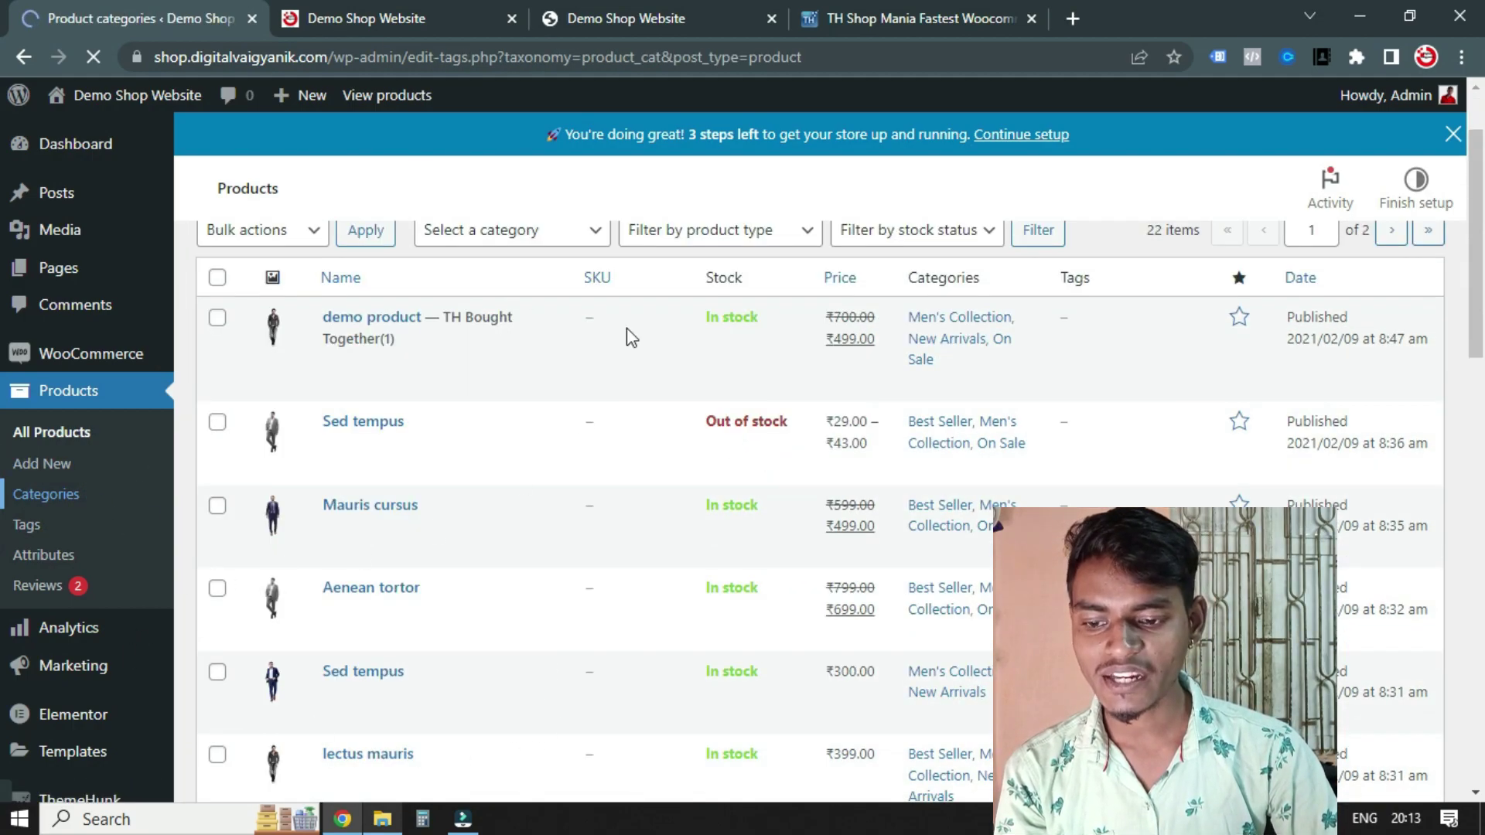
{"action": "left_click", "coordinate": [368, 14]}
{"action": "scroll", "coordinate": [671, 534], "scroll_direction": "down", "scroll_amount": 20}
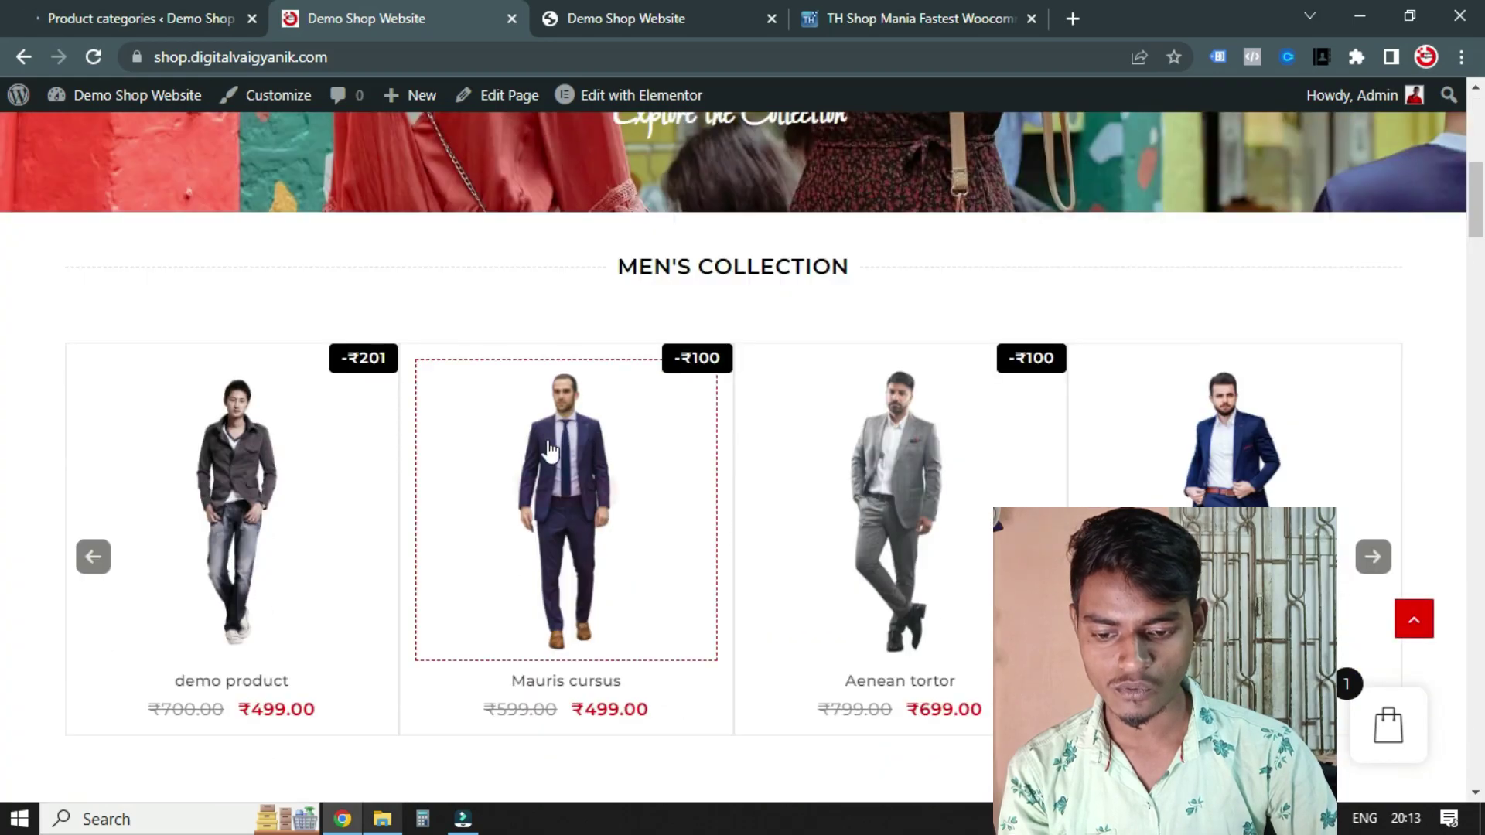
{"action": "scroll", "coordinate": [433, 414], "scroll_direction": "down", "scroll_amount": 18}
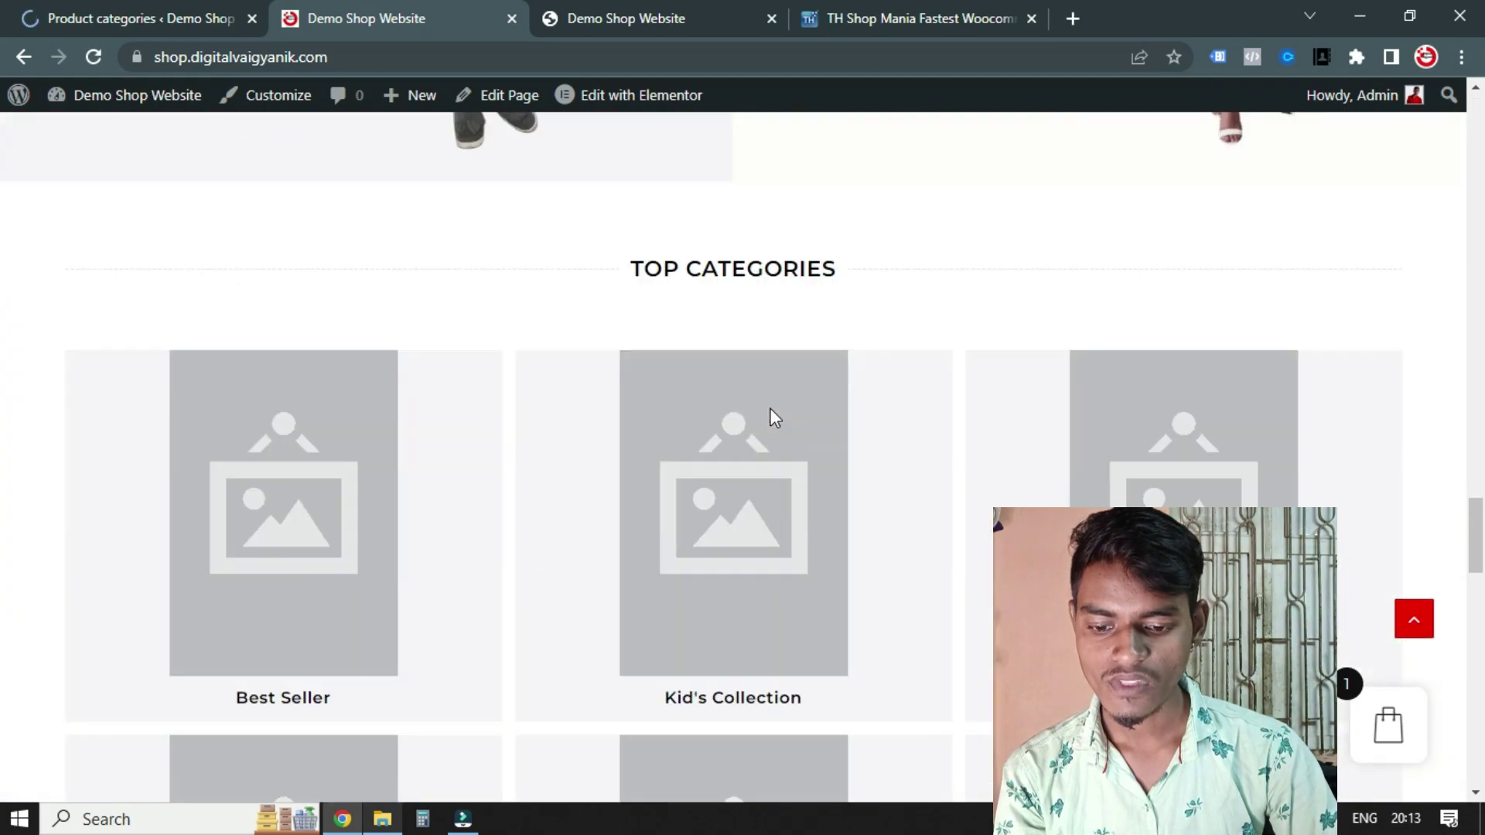
{"action": "scroll", "coordinate": [571, 545], "scroll_direction": "up", "scroll_amount": 4}
{"action": "scroll", "coordinate": [455, 471], "scroll_direction": "down", "scroll_amount": 2}
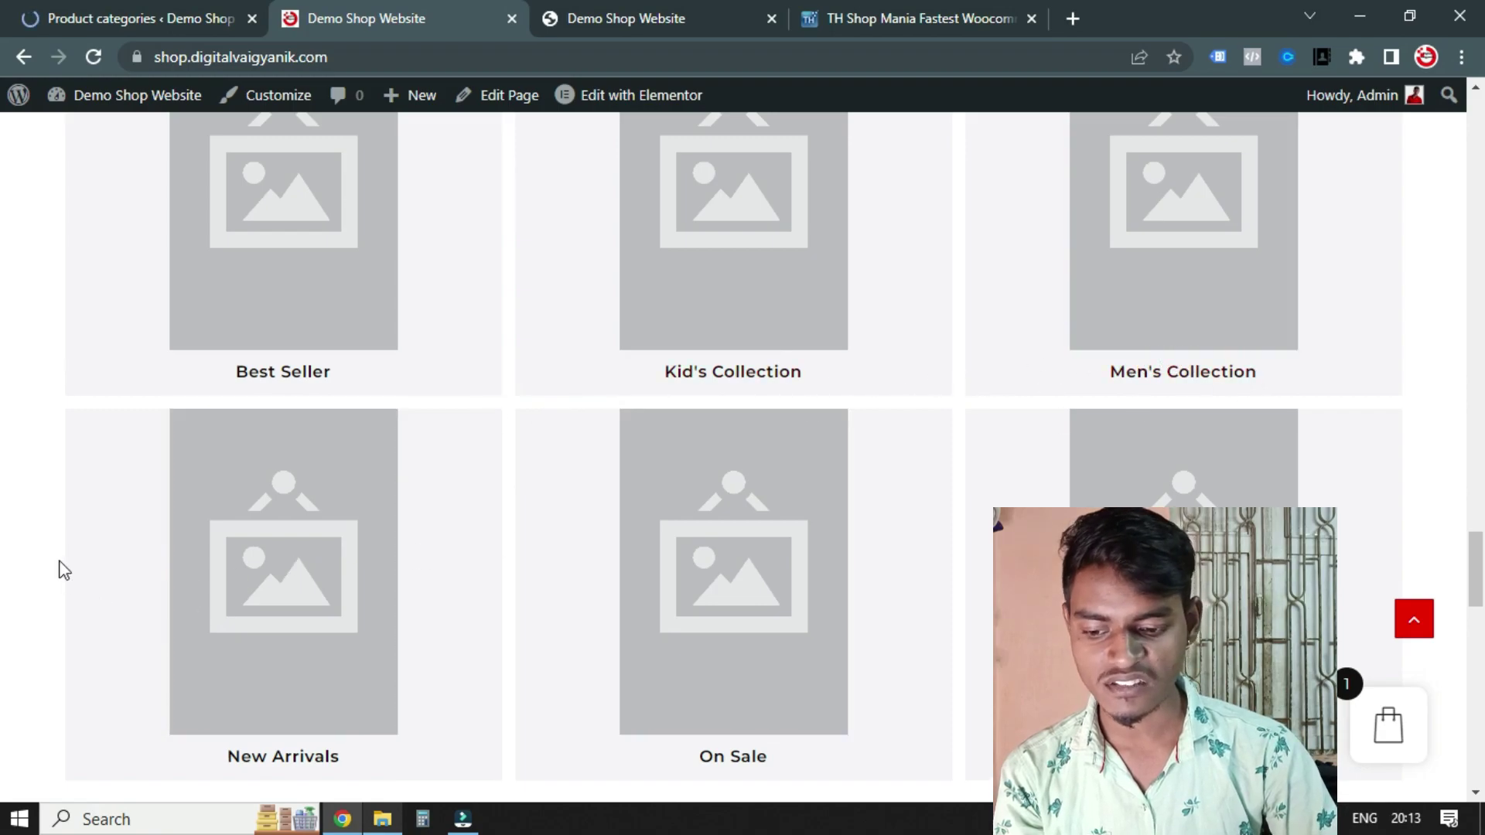
{"action": "scroll", "coordinate": [355, 610], "scroll_direction": "down", "scroll_amount": 1}
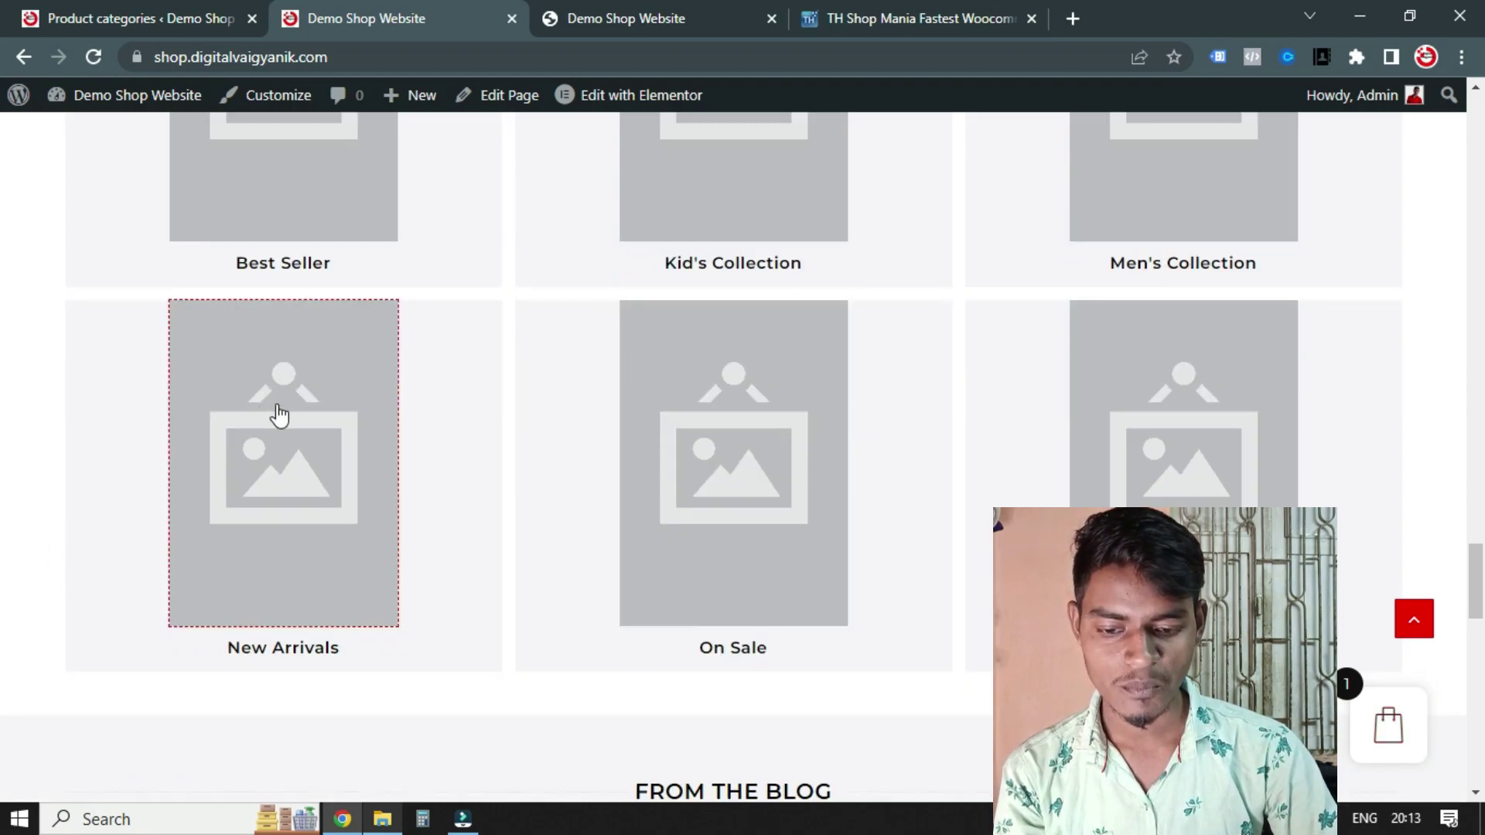
Go back to the Product categories admin page listing 7 categories
{"action": "left_click", "coordinate": [74, 15]}
{"action": "scroll", "coordinate": [874, 480], "scroll_direction": "down", "scroll_amount": 2}
{"action": "scroll", "coordinate": [882, 464], "scroll_direction": "up", "scroll_amount": 2}
{"action": "scroll", "coordinate": [974, 460], "scroll_direction": "down", "scroll_amount": 1}
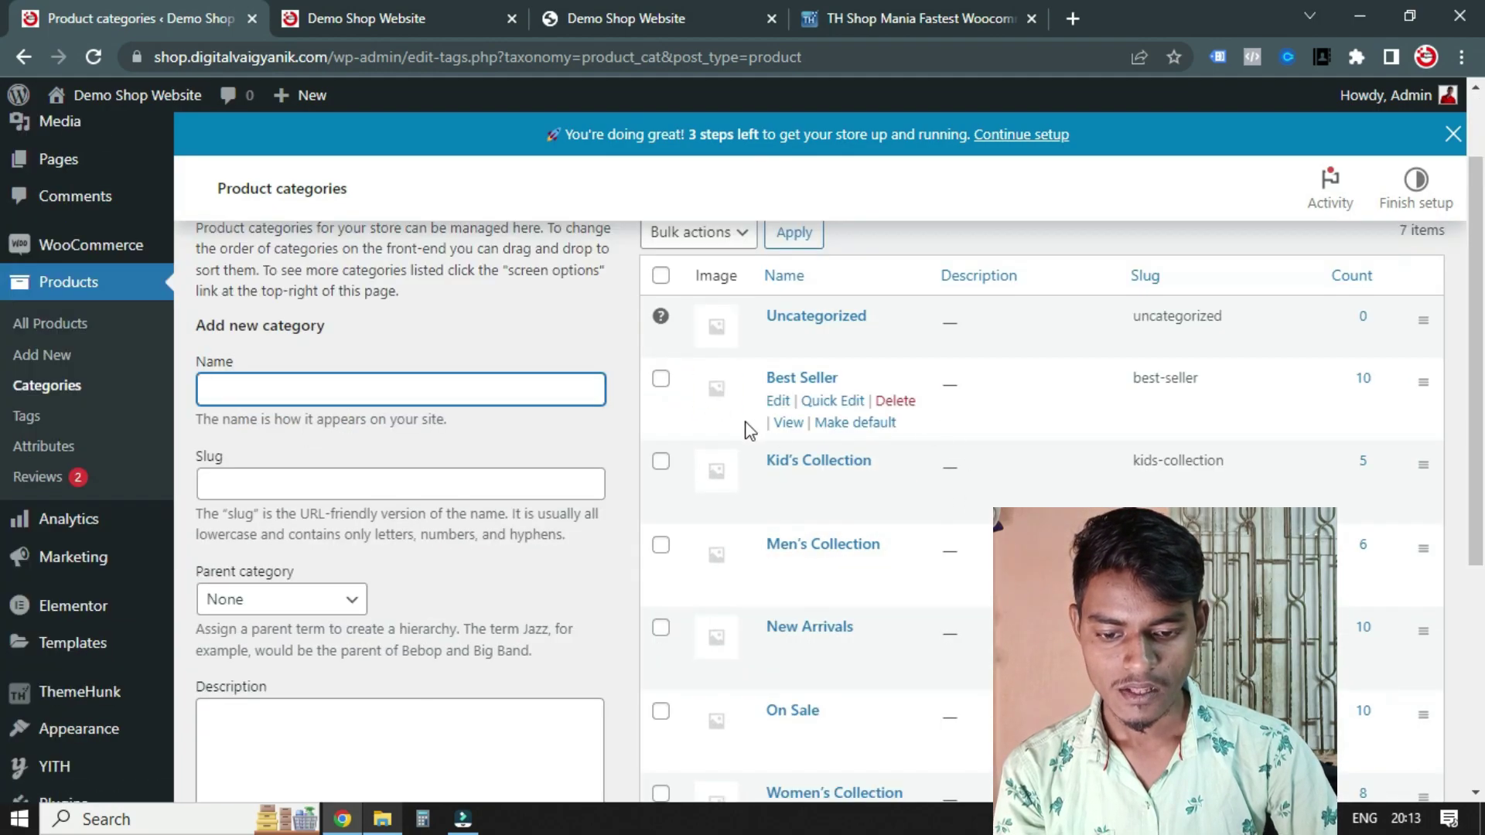
Open edit pages for Best Seller, Kid's, Men's, New Arrivals, On Sale and Women's Collection in background tabs
{"action": "left_click", "coordinate": [779, 402], "text": "ctrl"}
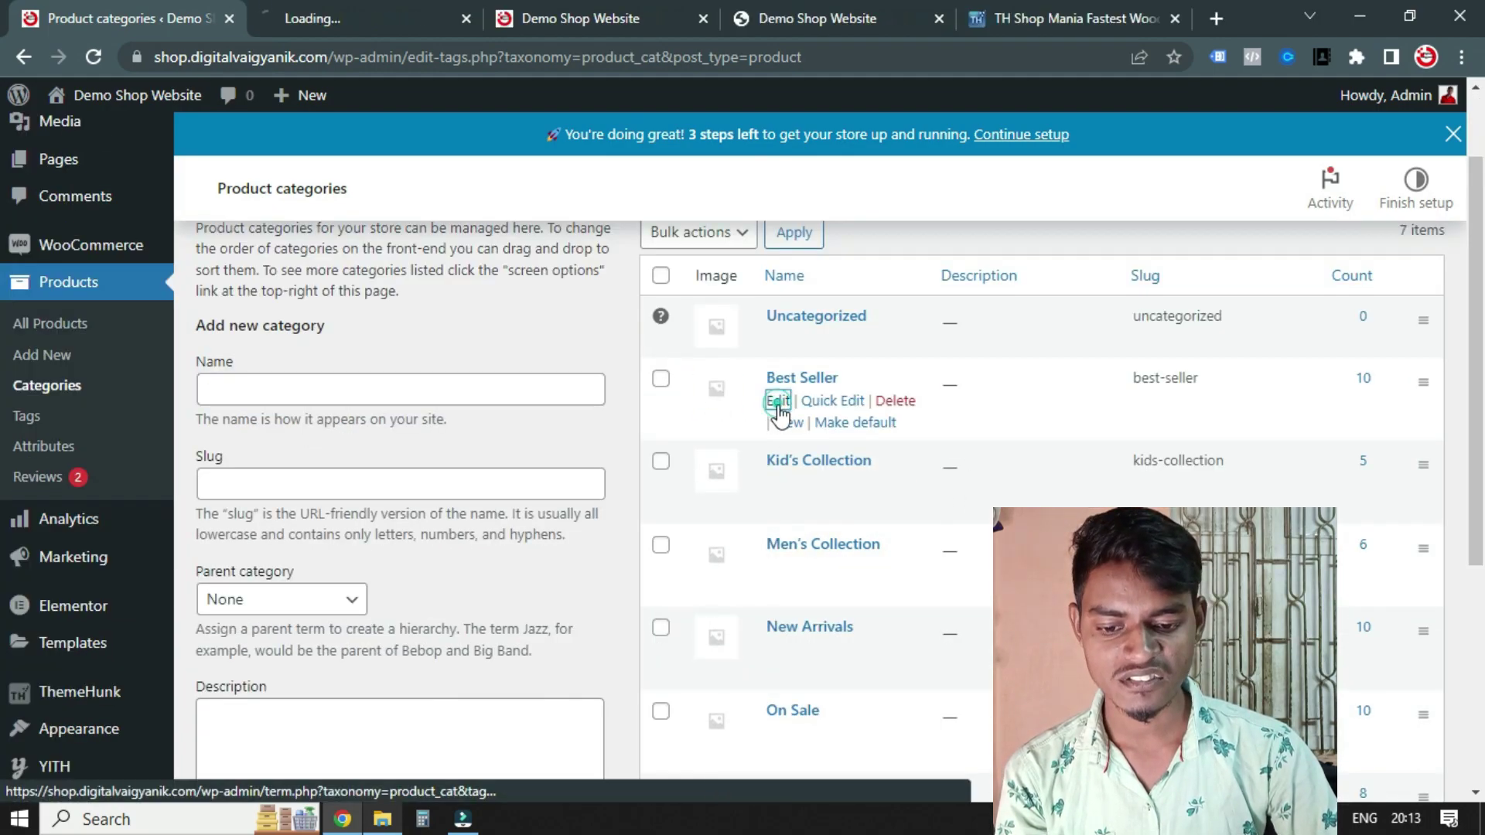
{"action": "left_click", "coordinate": [783, 486], "text": "ctrl"}
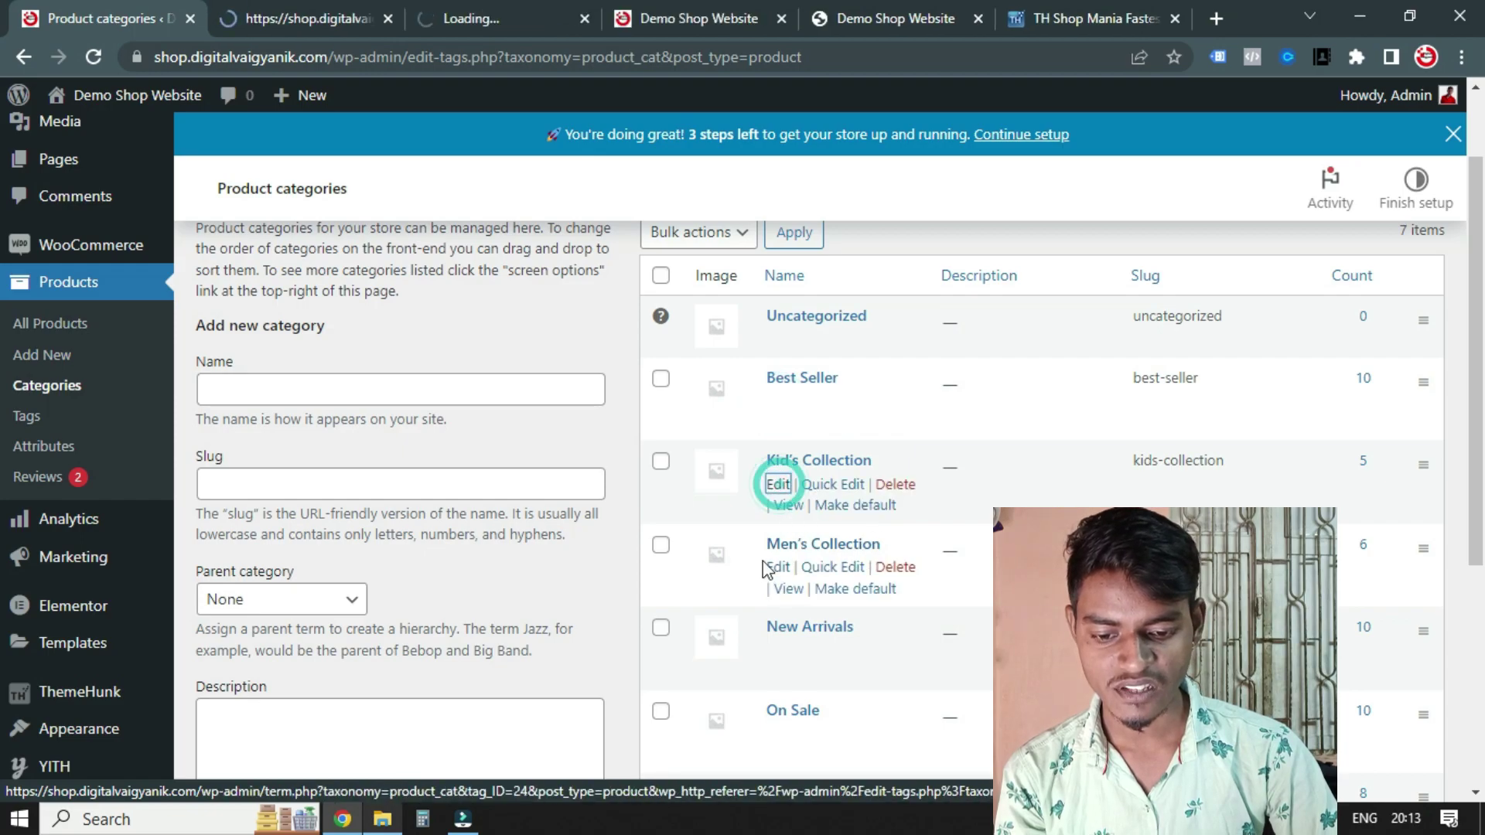
{"action": "left_click", "coordinate": [776, 567], "text": "ctrl"}
{"action": "left_click", "coordinate": [779, 649], "text": "ctrl"}
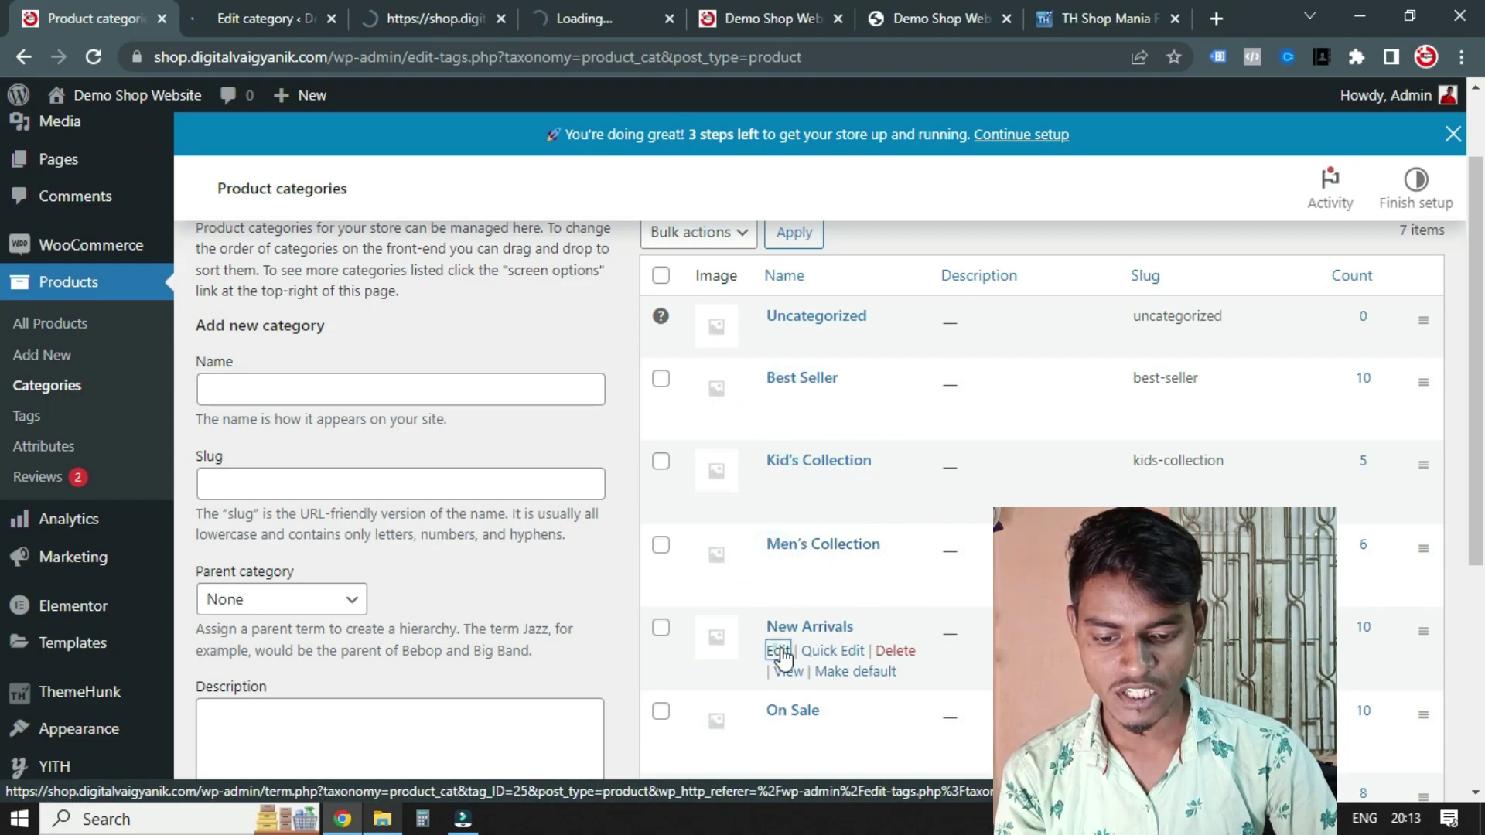
{"action": "scroll", "coordinate": [774, 646], "scroll_direction": "down", "scroll_amount": 1}
{"action": "left_click", "coordinate": [776, 627], "text": "ctrl"}
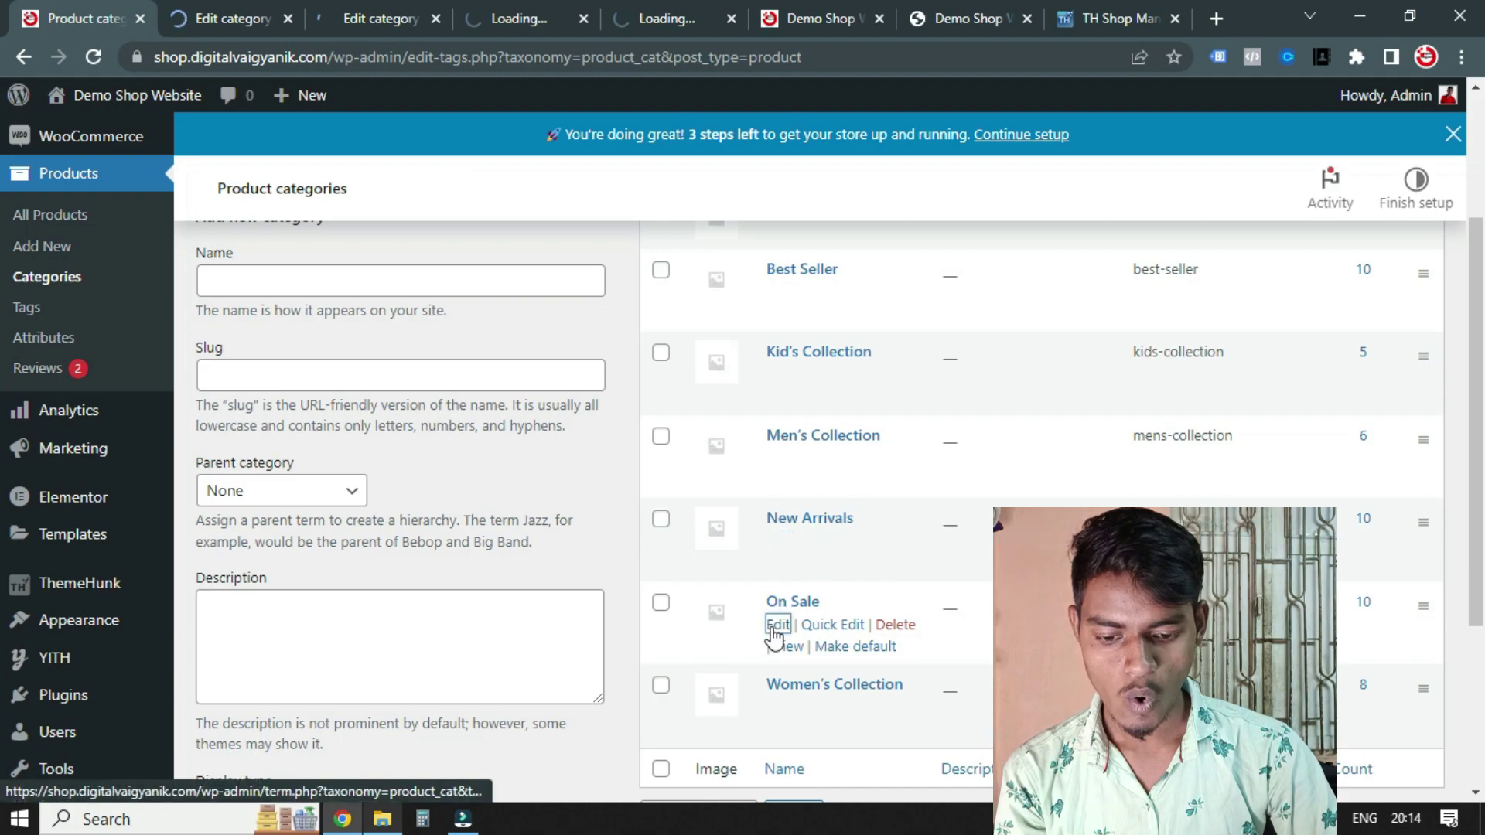
{"action": "left_click", "coordinate": [778, 707], "text": "ctrl"}
{"action": "scroll", "coordinate": [880, 523], "scroll_direction": "down", "scroll_amount": 3}
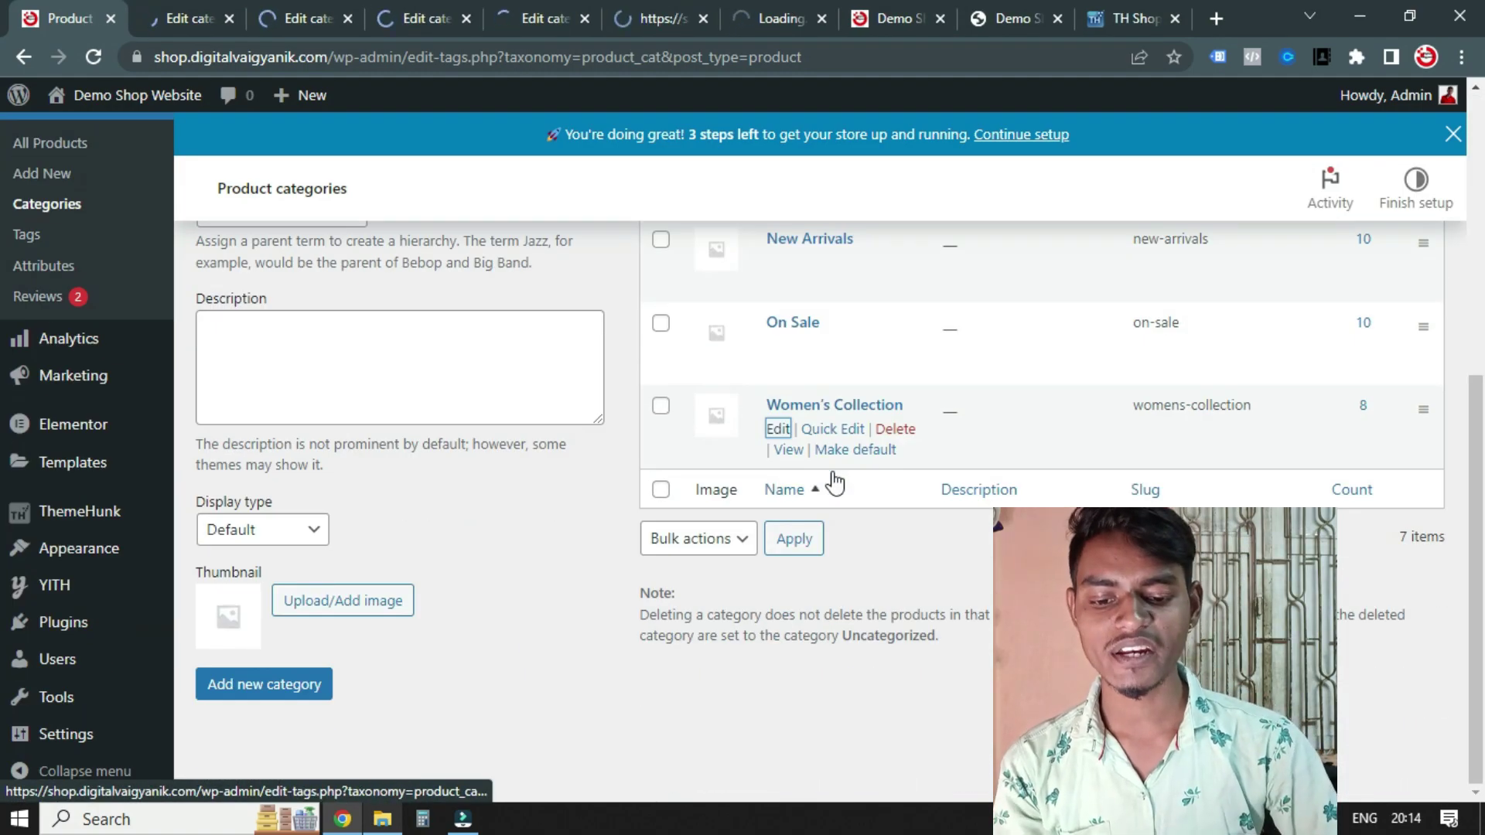
{"action": "scroll", "coordinate": [834, 482], "scroll_direction": "up", "scroll_amount": 6}
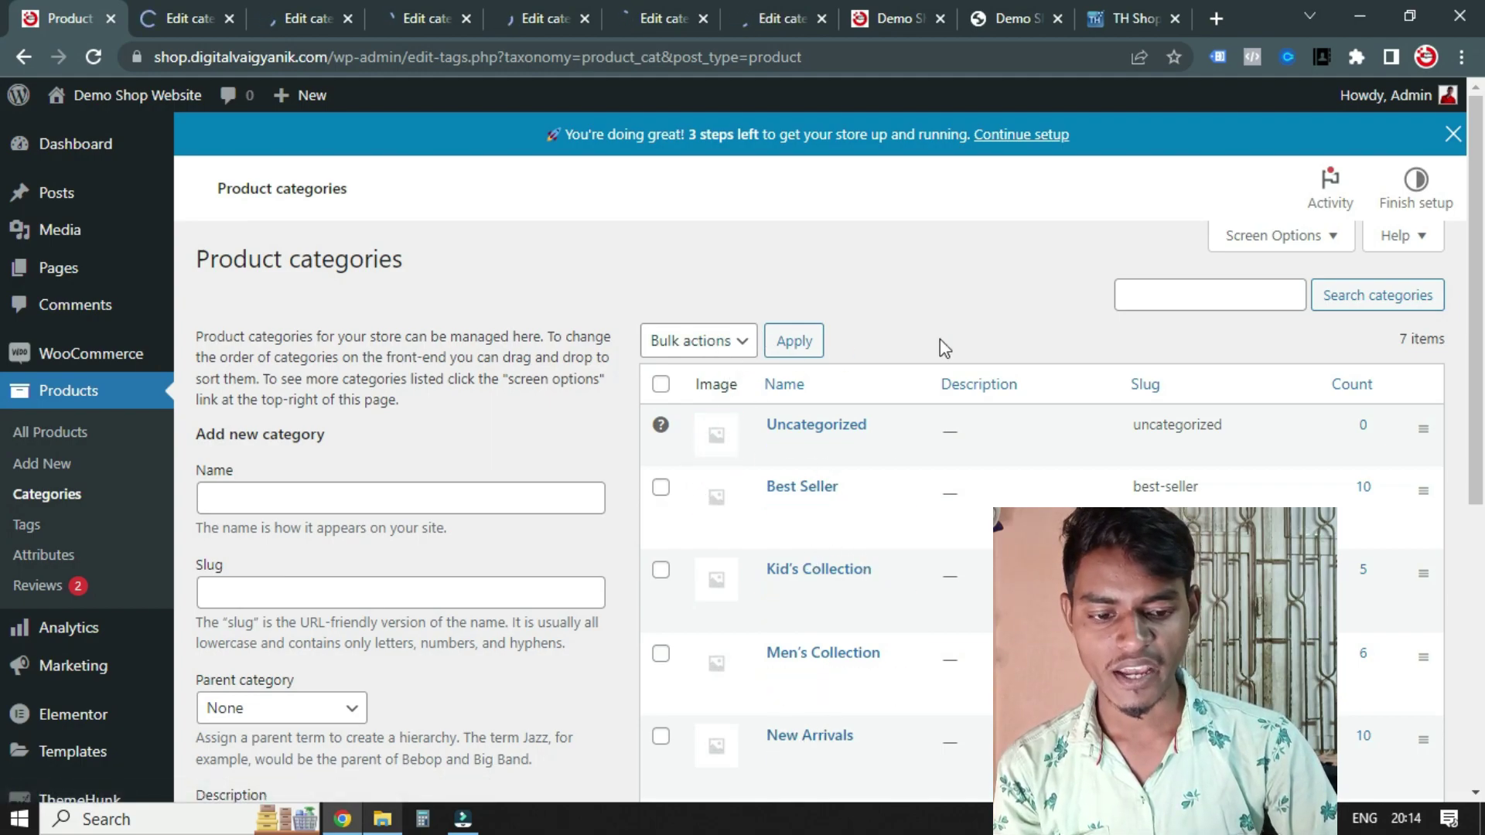
Click into the new category name and slug fields of the add form
{"action": "left_click", "coordinate": [276, 493]}
{"action": "scroll", "coordinate": [302, 471], "scroll_direction": "down", "scroll_amount": 3}
{"action": "left_click", "coordinate": [299, 375]}
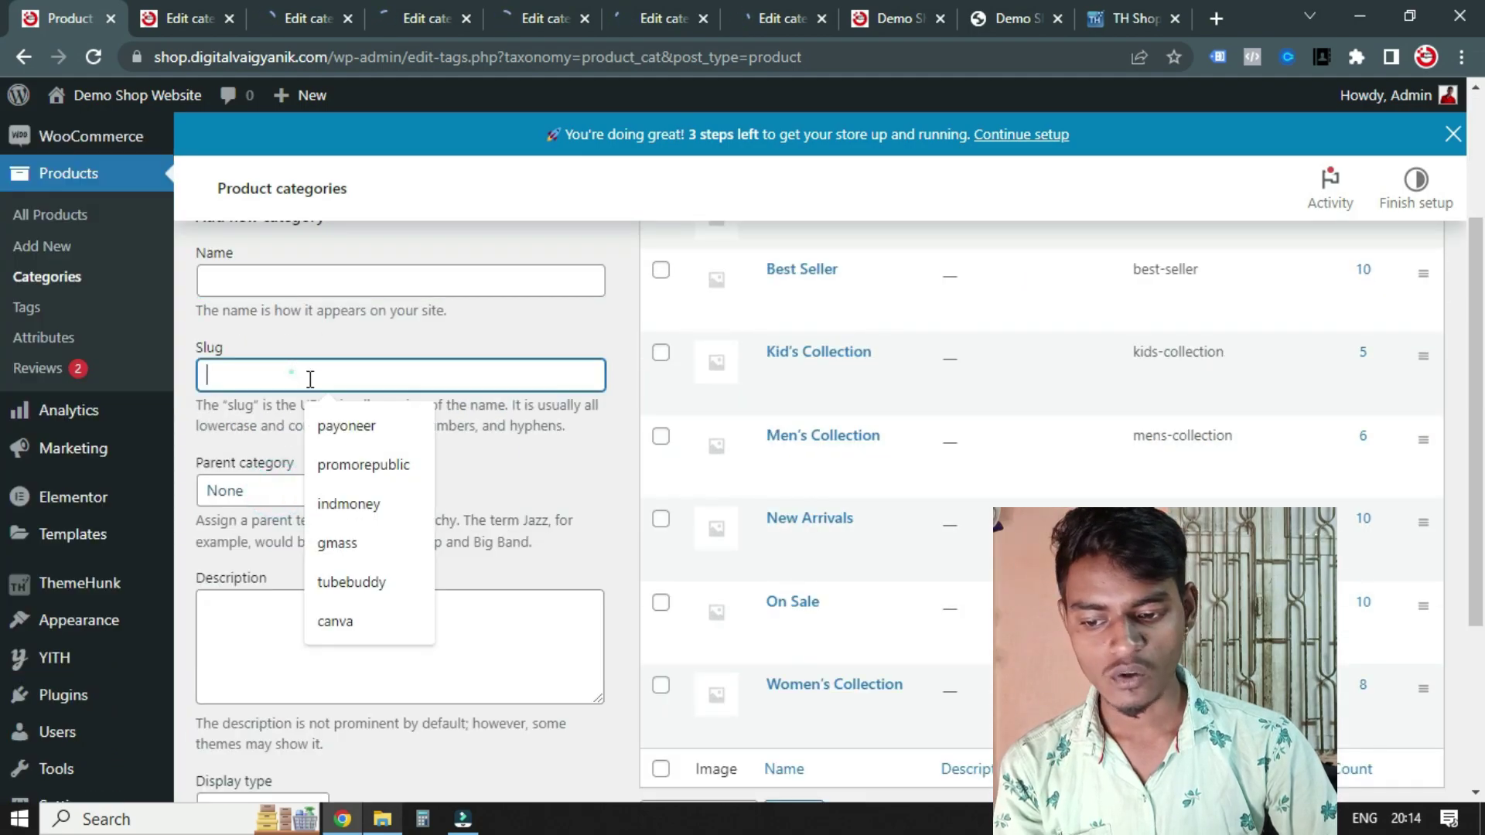
{"action": "scroll", "coordinate": [332, 441], "scroll_direction": "down", "scroll_amount": 4}
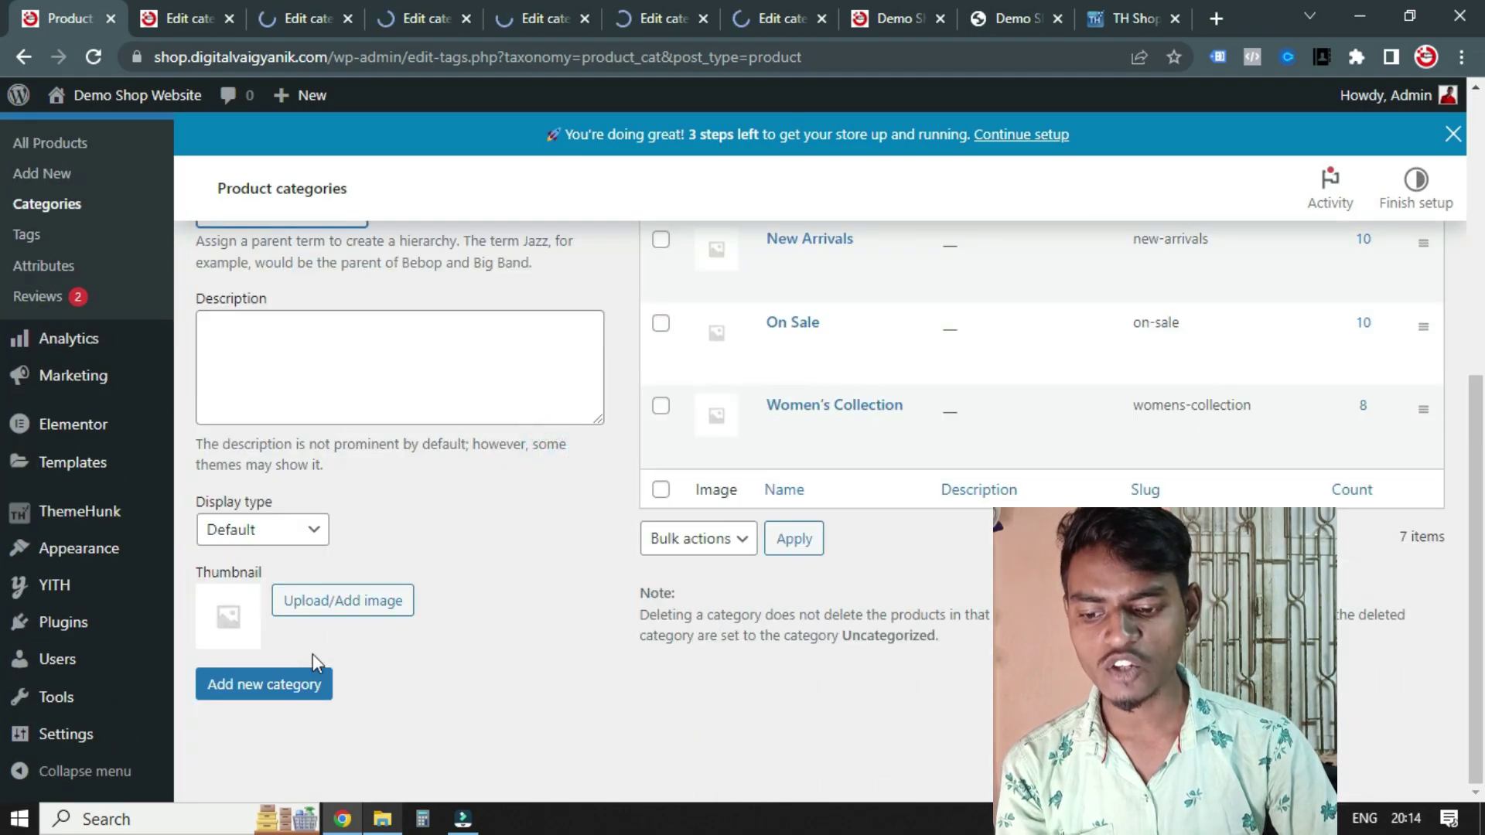
Set the man-in-blue-suit image as Best Seller's thumbnail and update the category
{"action": "scroll", "coordinate": [518, 484], "scroll_direction": "up", "scroll_amount": 7}
{"action": "left_click", "coordinate": [225, 25]}
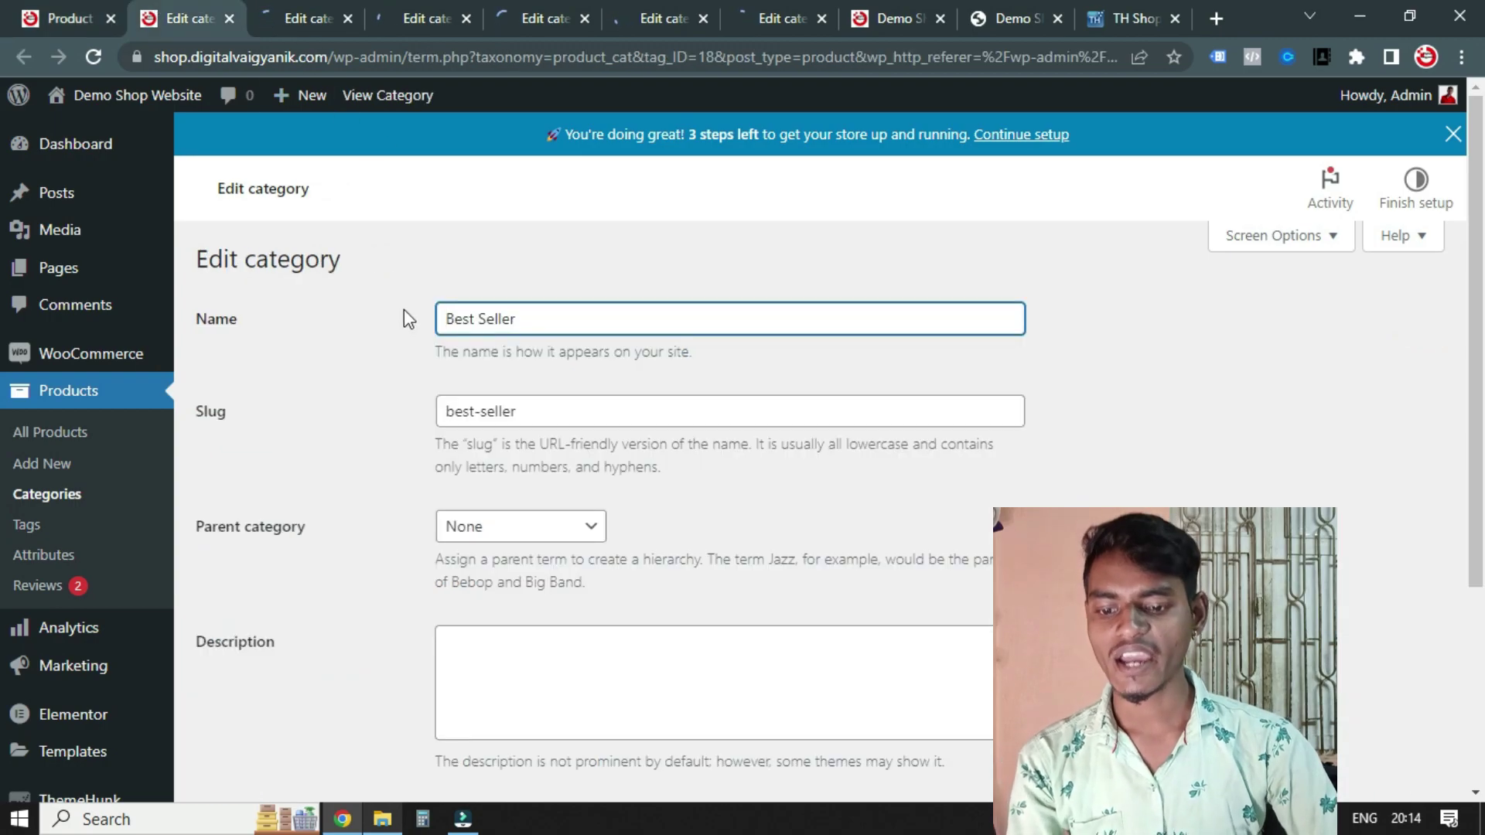
{"action": "scroll", "coordinate": [617, 452], "scroll_direction": "down", "scroll_amount": 3}
{"action": "scroll", "coordinate": [577, 498], "scroll_direction": "up", "scroll_amount": 3}
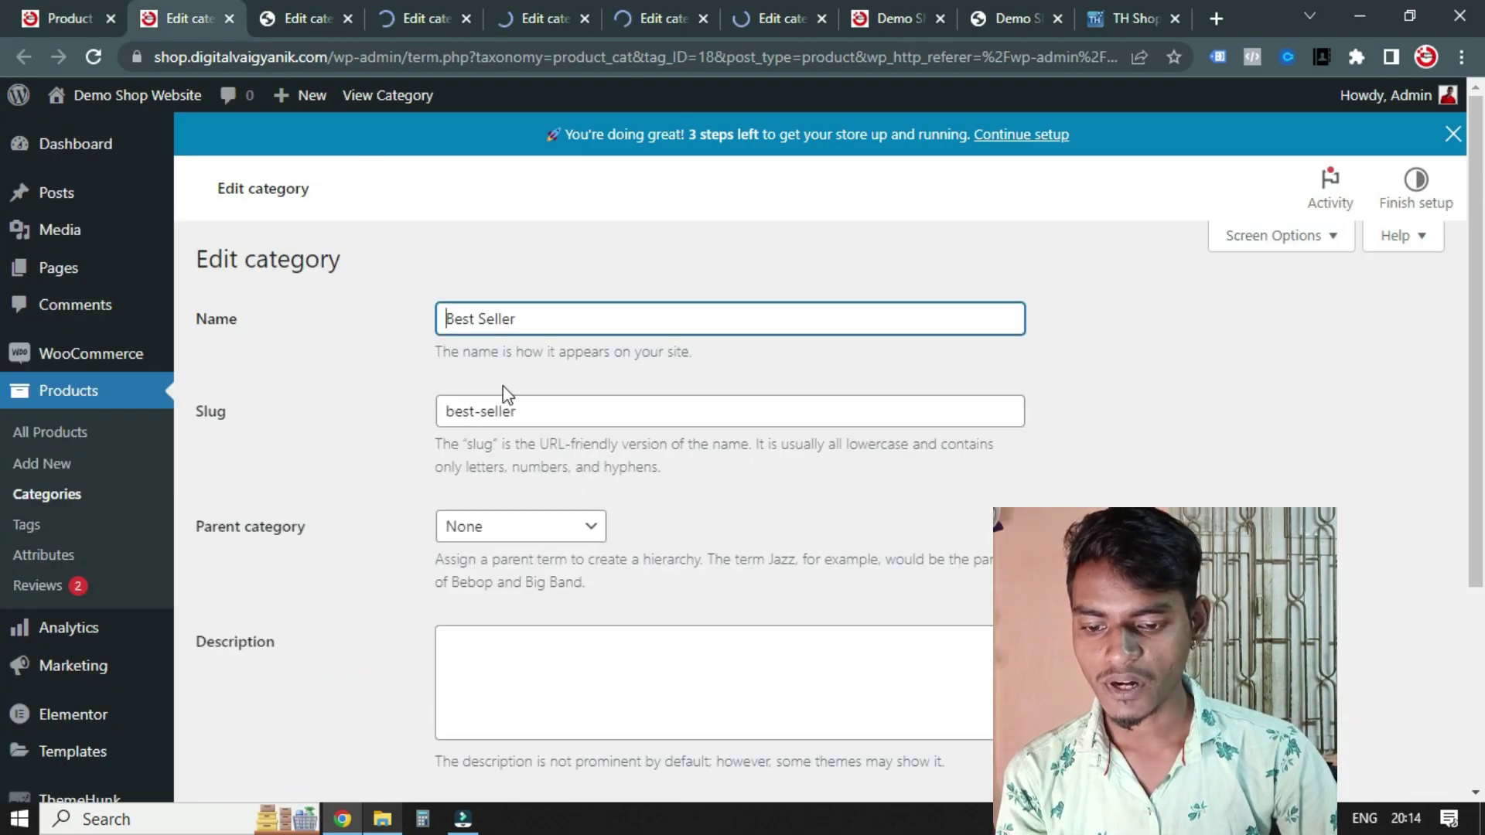
{"action": "scroll", "coordinate": [301, 448], "scroll_direction": "down", "scroll_amount": 4}
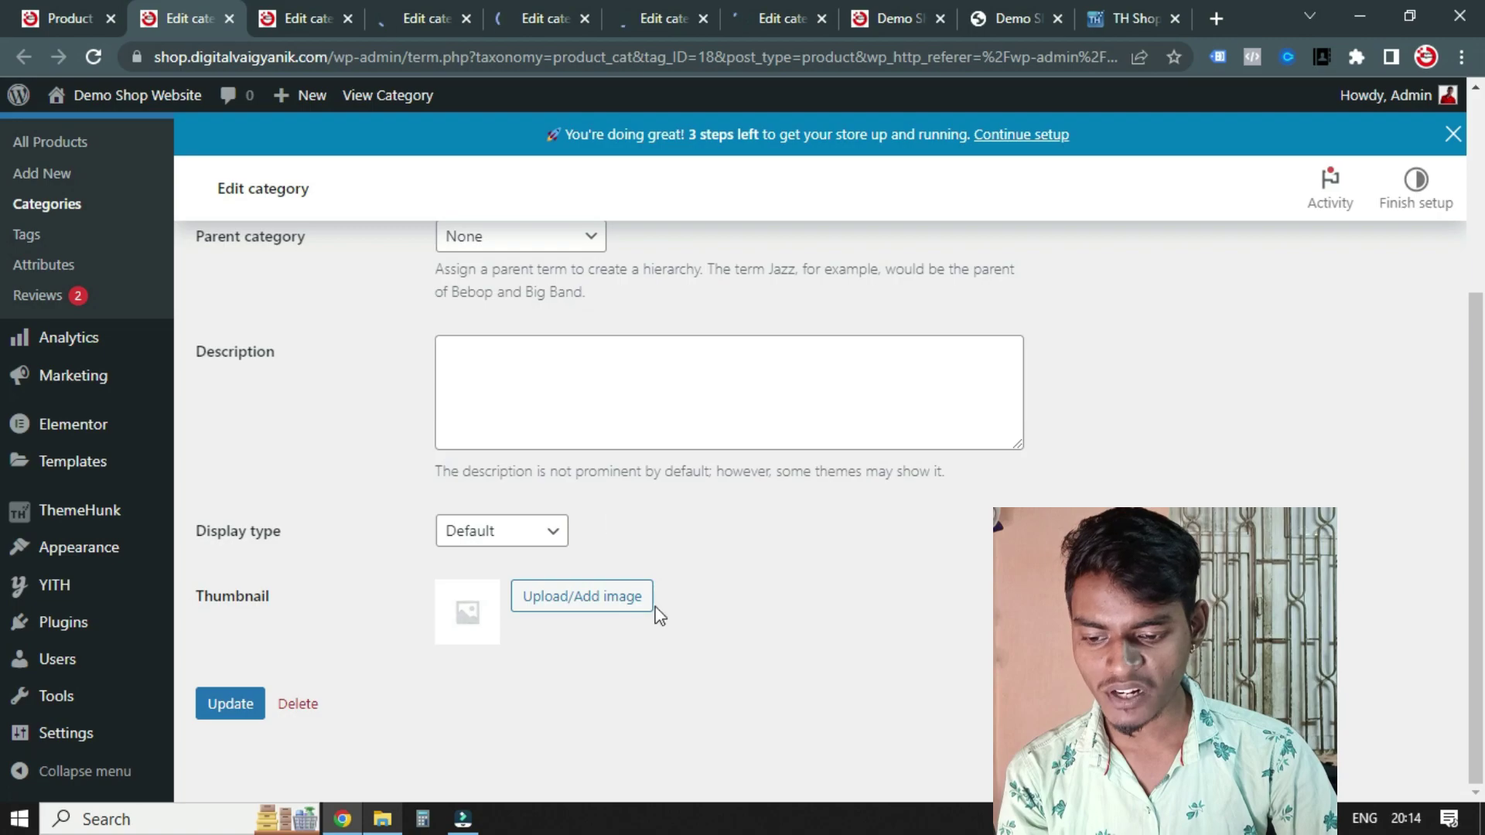
{"action": "left_click", "coordinate": [567, 602]}
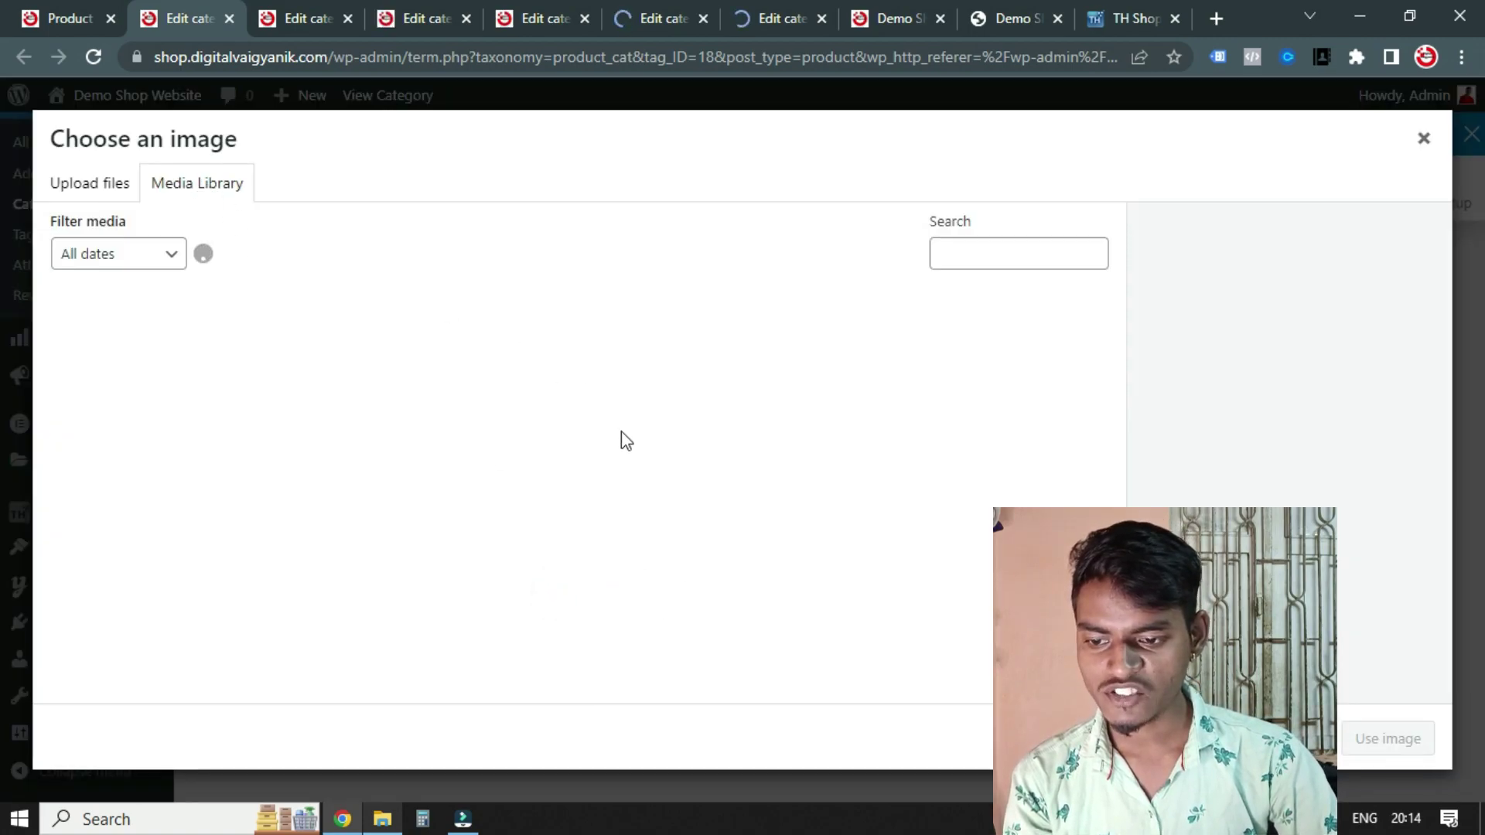
{"action": "left_click", "coordinate": [1421, 140]}
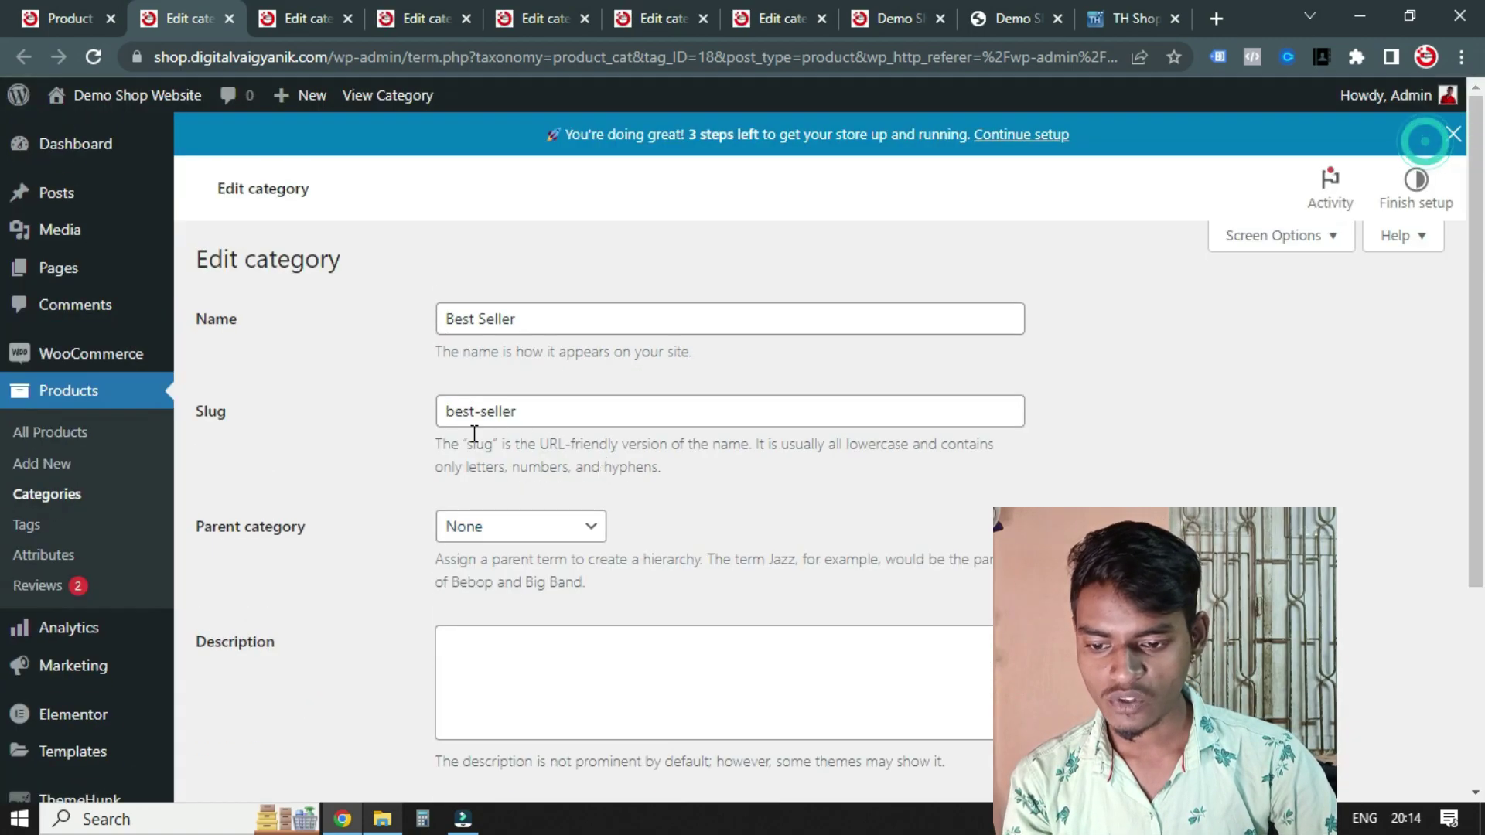
{"action": "scroll", "coordinate": [708, 501], "scroll_direction": "down", "scroll_amount": 4}
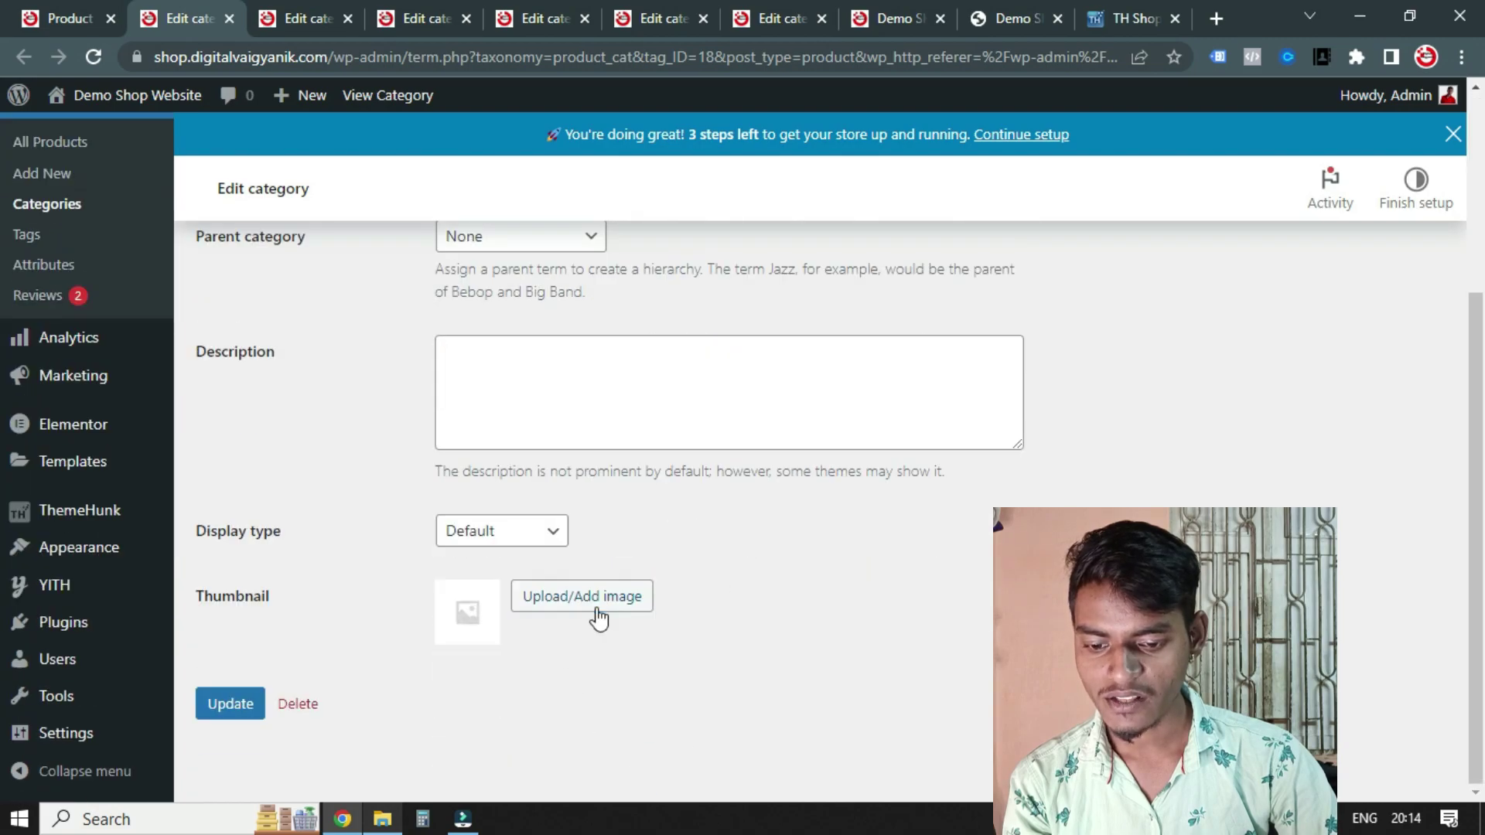
{"action": "left_click", "coordinate": [598, 611]}
{"action": "scroll", "coordinate": [833, 464], "scroll_direction": "down", "scroll_amount": 2}
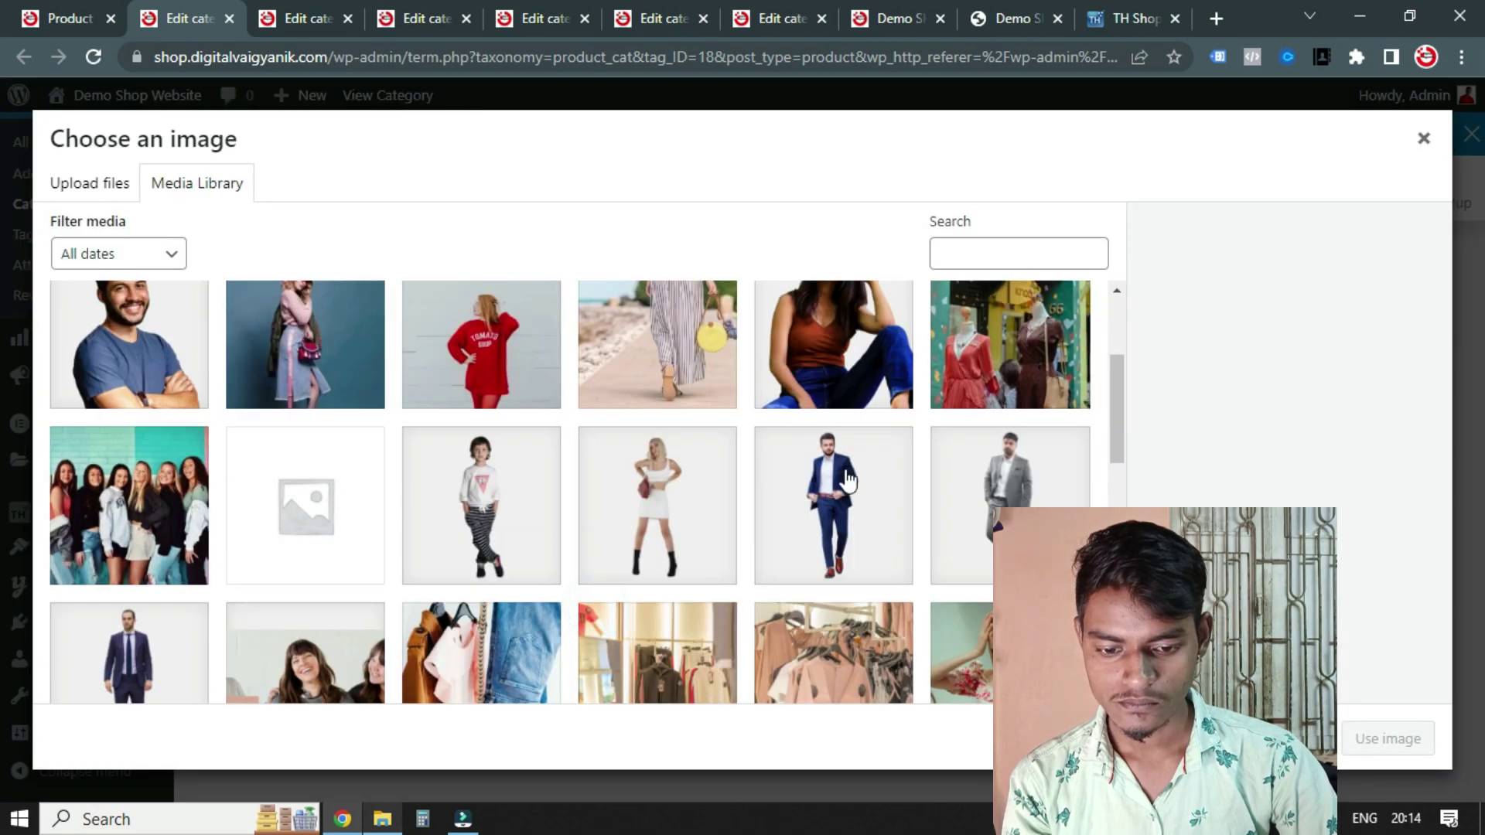
{"action": "left_click", "coordinate": [840, 492]}
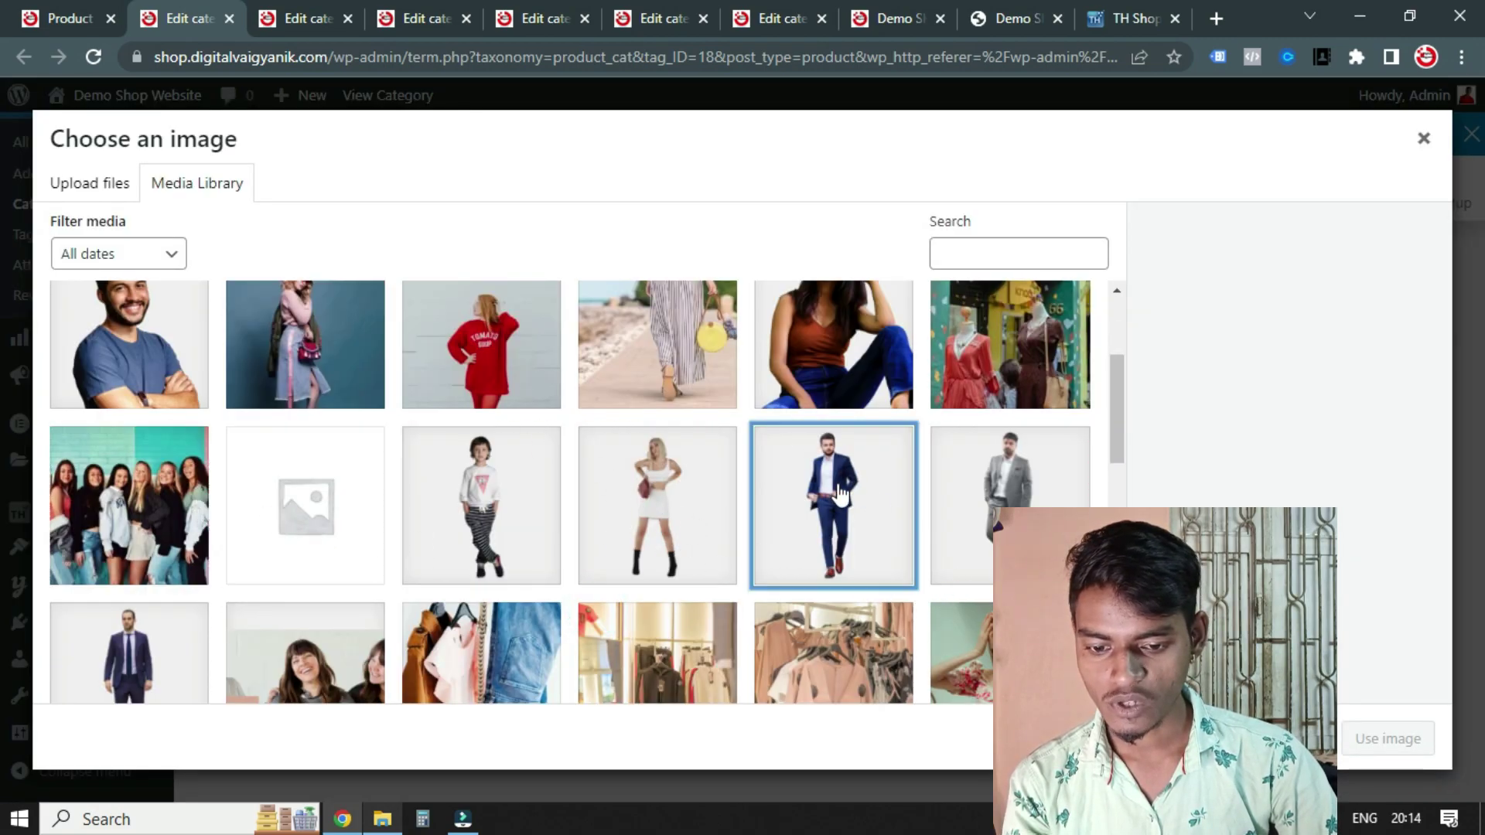
{"action": "left_click", "coordinate": [1384, 738]}
{"action": "scroll", "coordinate": [1236, 325], "scroll_direction": "up", "scroll_amount": 3}
{"action": "scroll", "coordinate": [132, 642], "scroll_direction": "down", "scroll_amount": 3}
{"action": "left_click", "coordinate": [230, 704]}
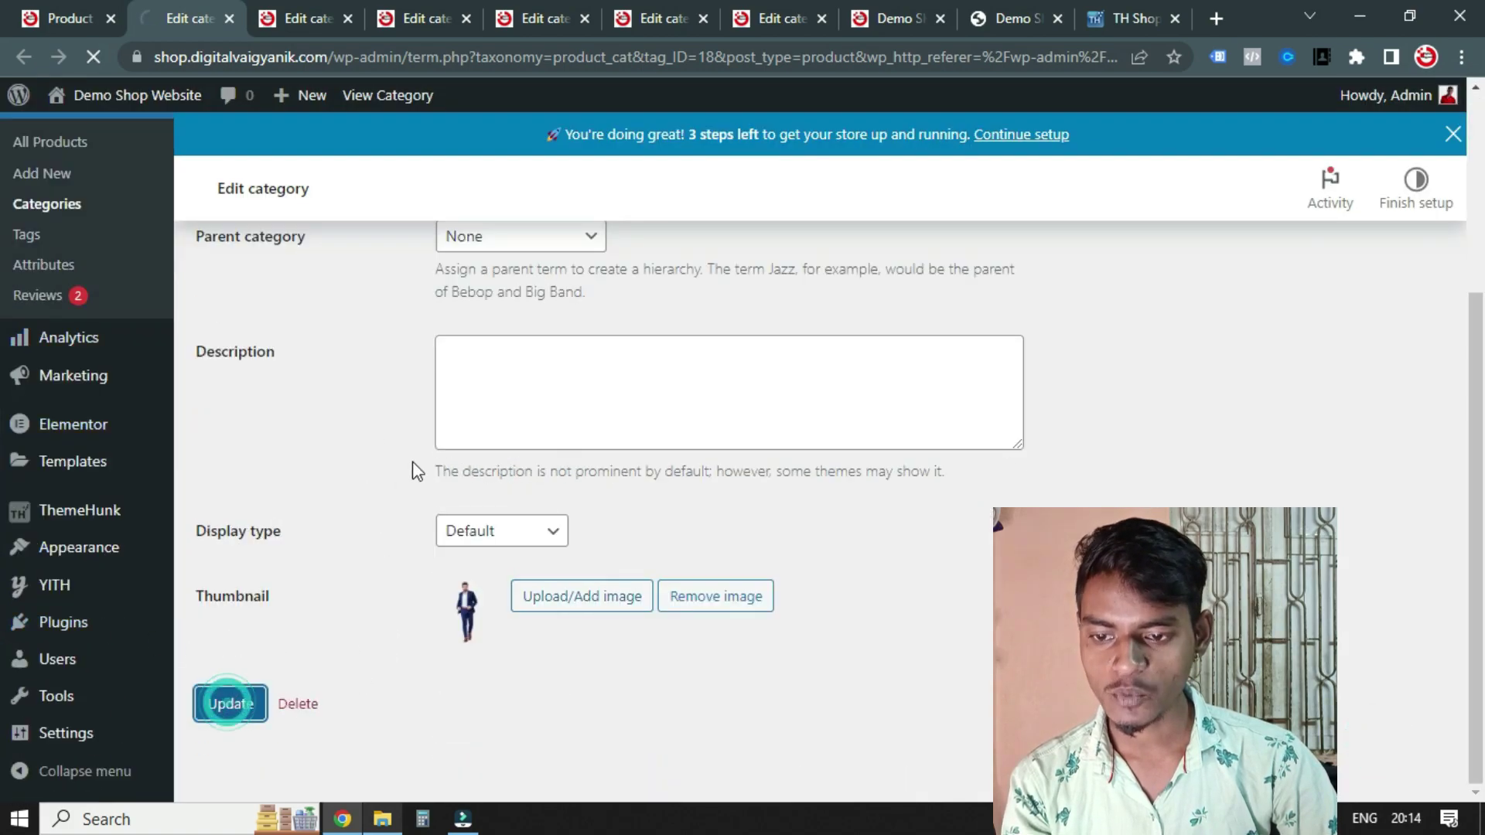
Give Kid's Collection the two-kids image as its thumbnail and update it
{"action": "left_click", "coordinate": [270, 9]}
{"action": "scroll", "coordinate": [398, 405], "scroll_direction": "down", "scroll_amount": 3}
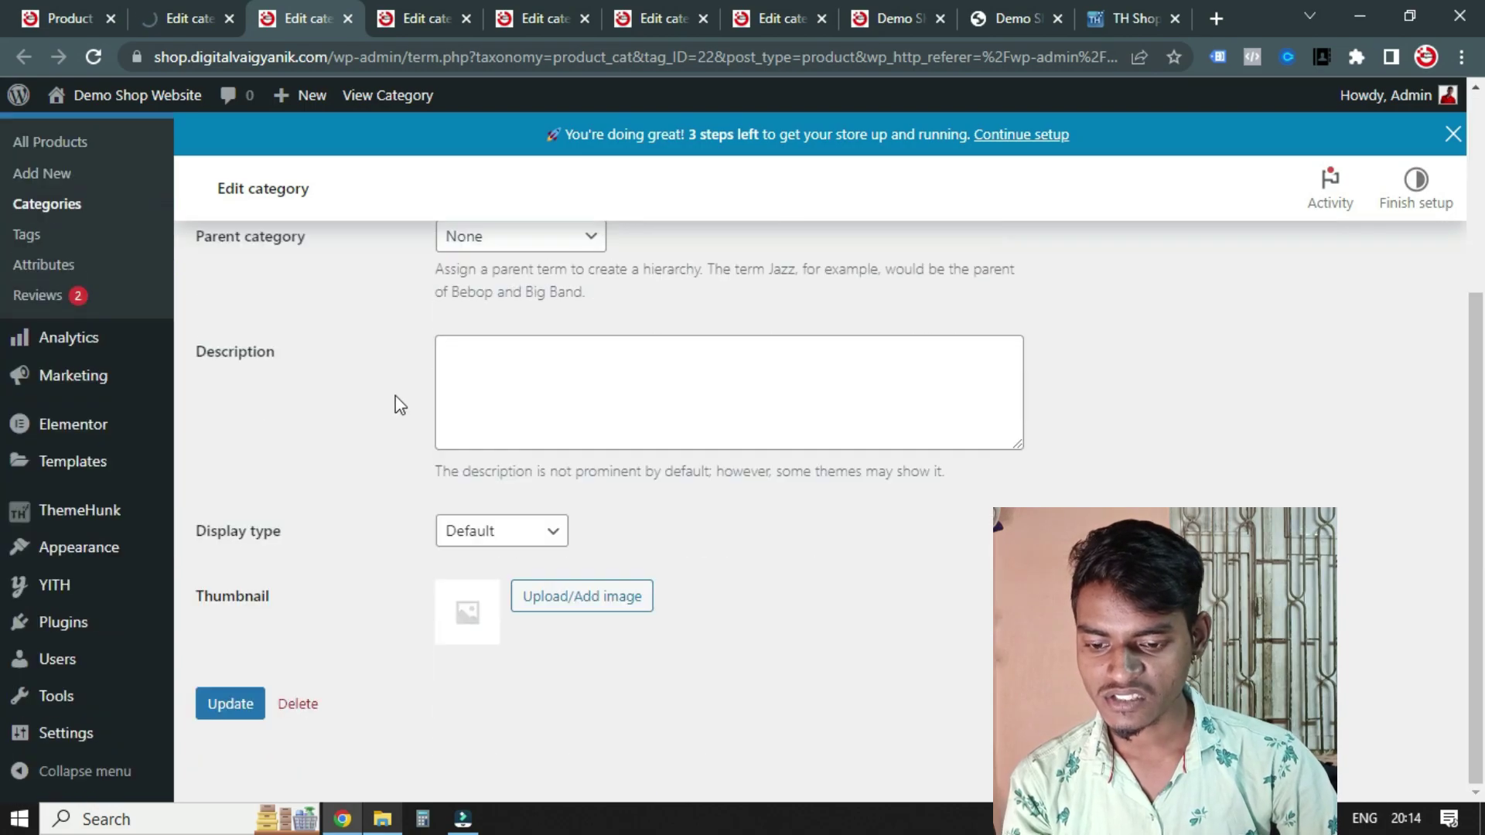
{"action": "left_click", "coordinate": [586, 592]}
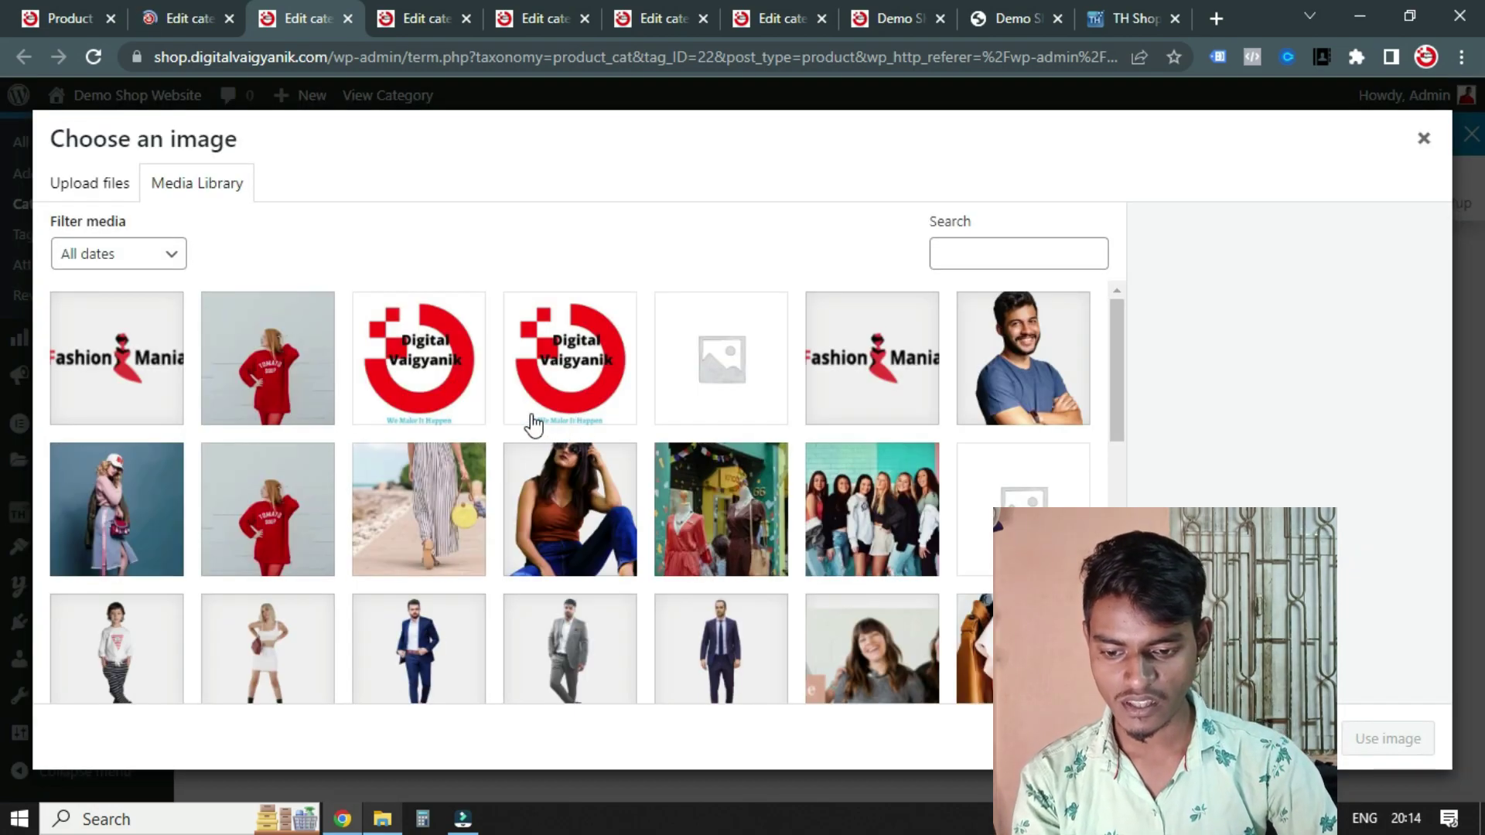
{"action": "scroll", "coordinate": [534, 424], "scroll_direction": "down", "scroll_amount": 5}
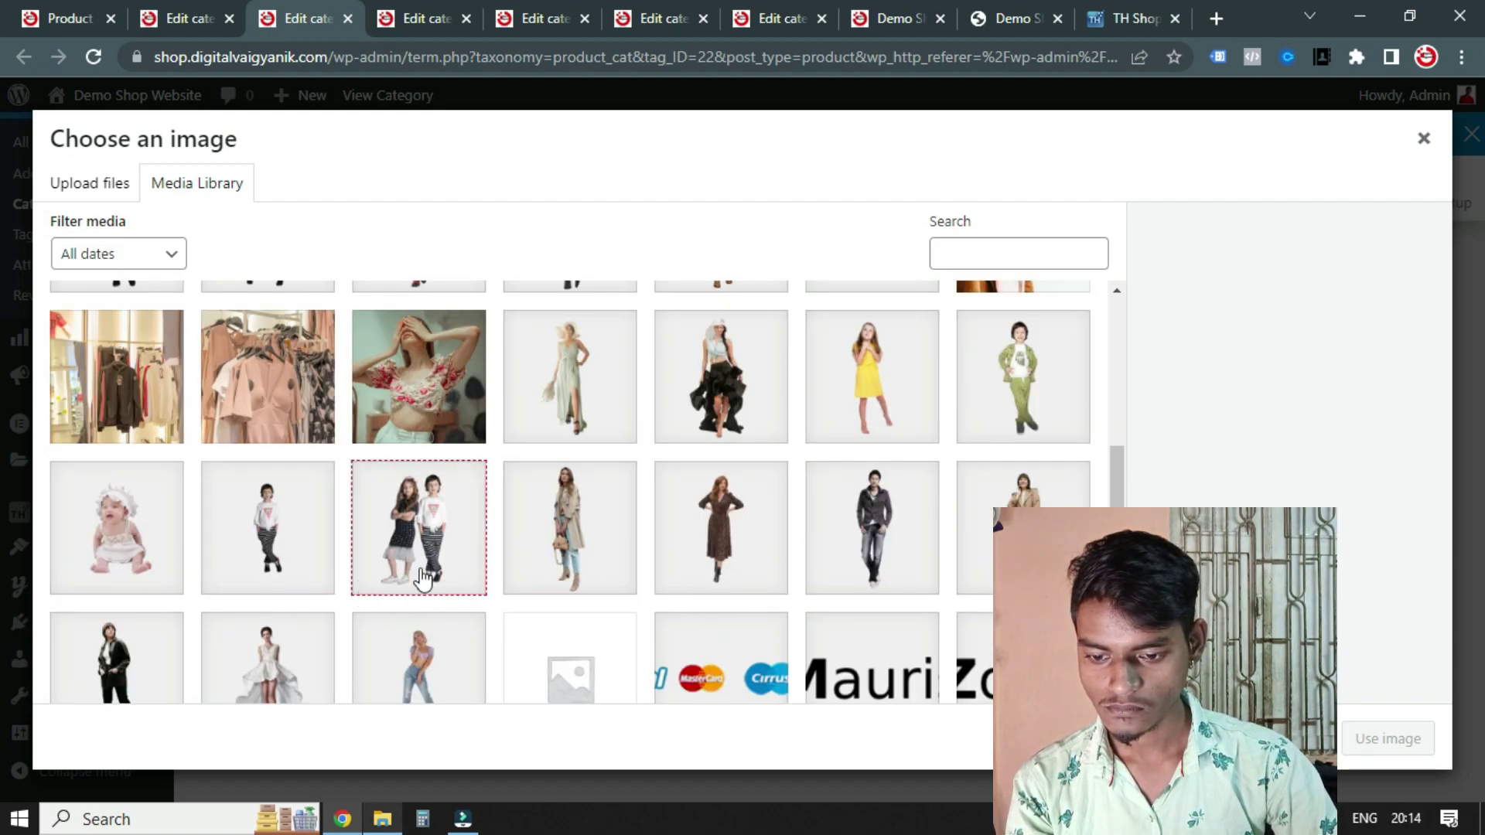
{"action": "left_click", "coordinate": [448, 547]}
{"action": "scroll", "coordinate": [888, 530], "scroll_direction": "down", "scroll_amount": 4}
{"action": "left_click", "coordinate": [1352, 740]}
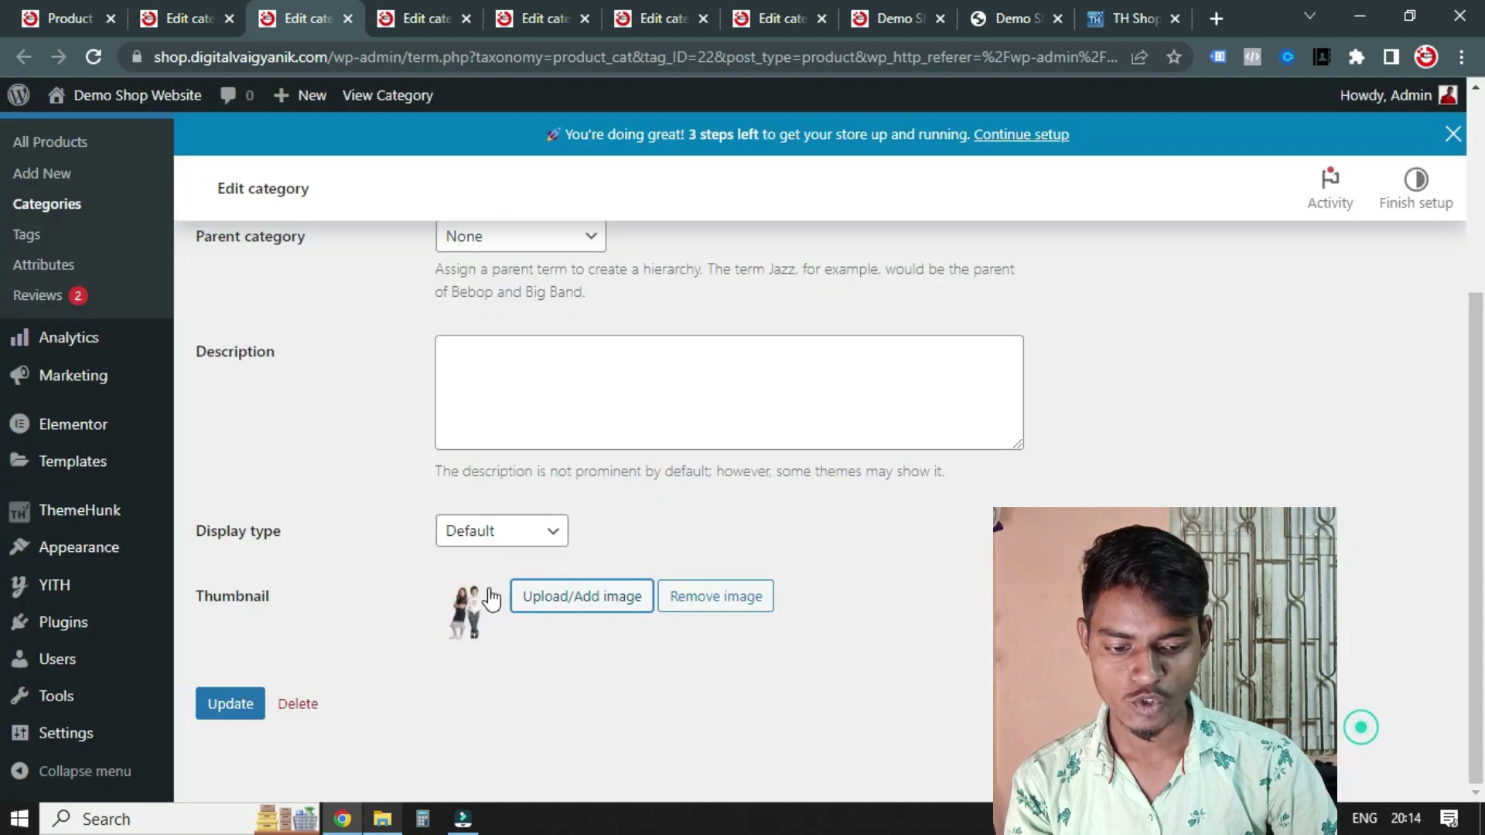
{"action": "left_click", "coordinate": [231, 704]}
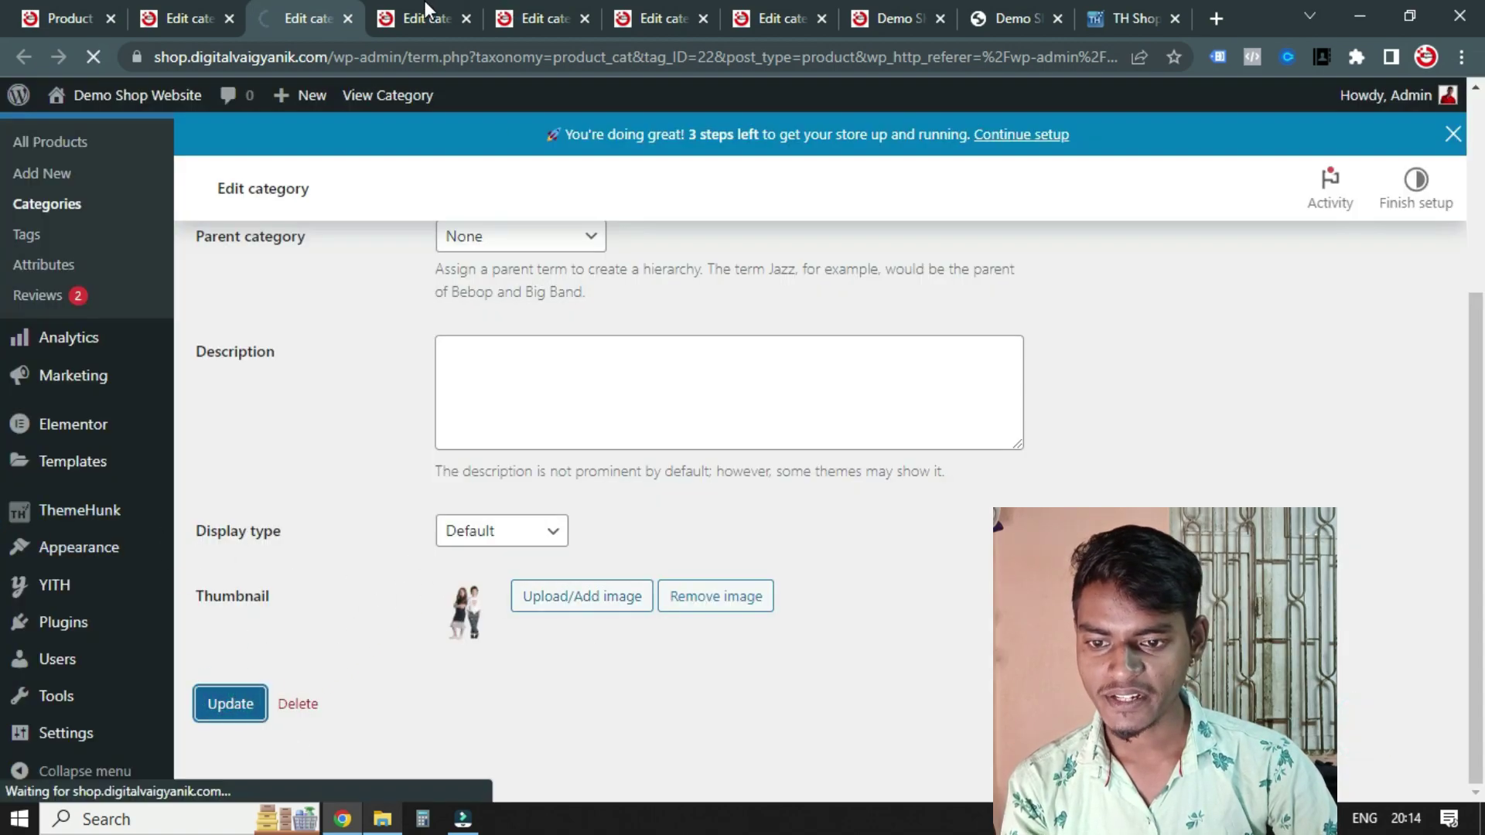
Choose a thumbnail image for Men's Collection and save the category
{"action": "left_click", "coordinate": [427, 15]}
{"action": "scroll", "coordinate": [594, 402], "scroll_direction": "down", "scroll_amount": 4}
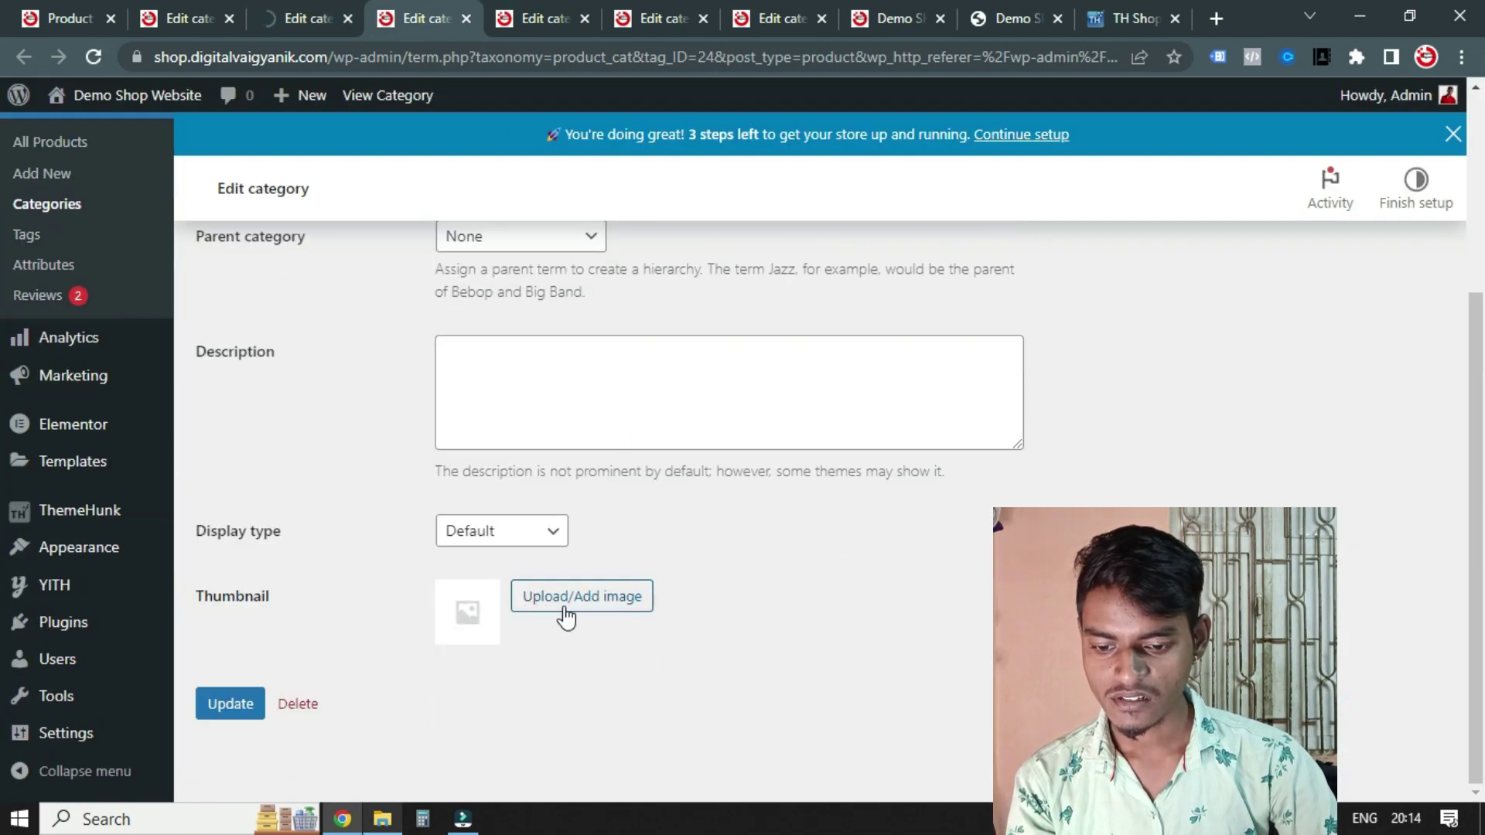
{"action": "left_click", "coordinate": [563, 605]}
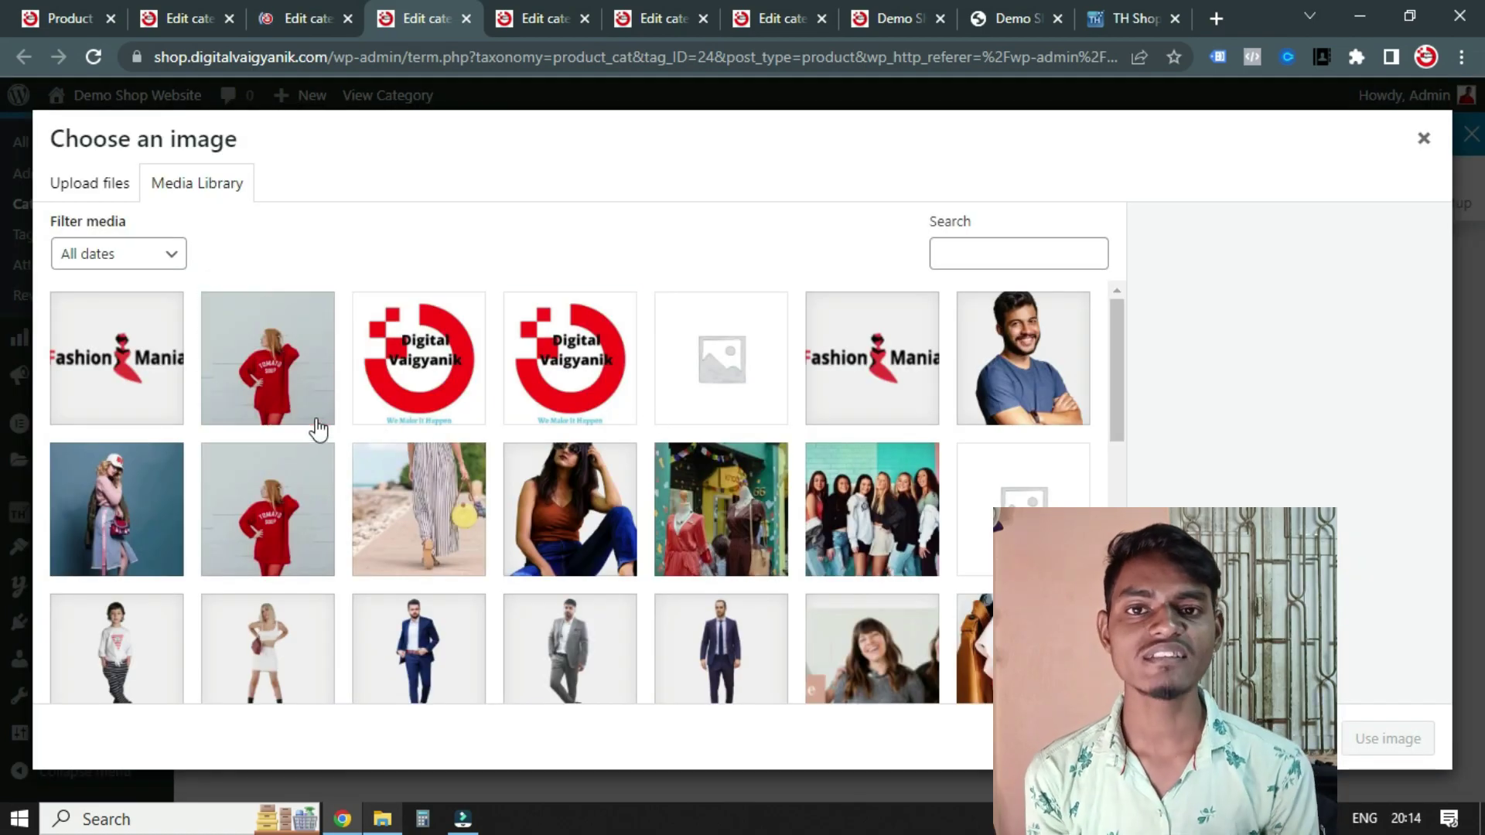
{"action": "mouse_move", "coordinate": [318, 430]}
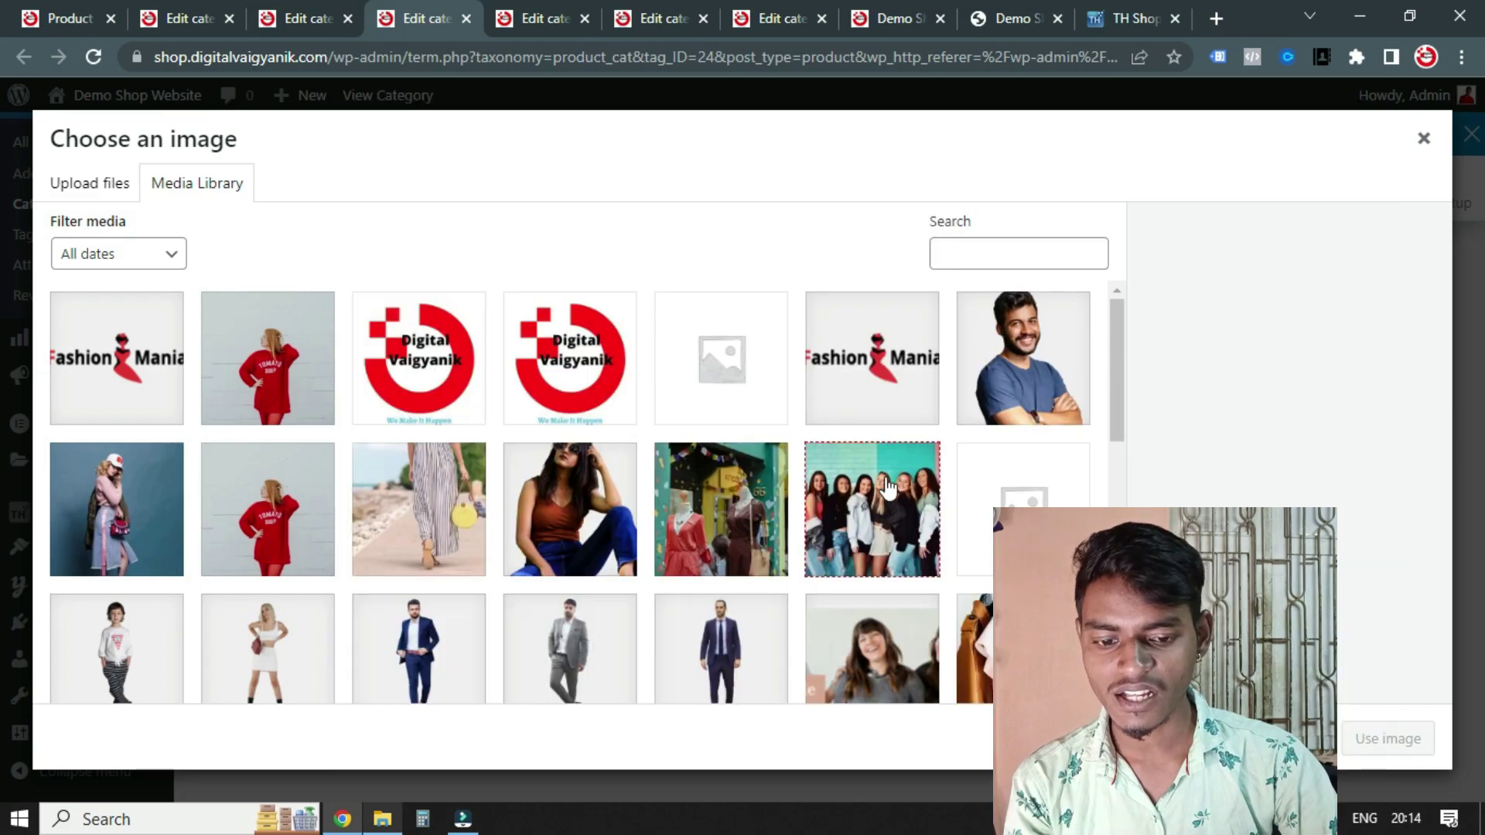
{"action": "scroll", "coordinate": [865, 503], "scroll_direction": "down", "scroll_amount": 2}
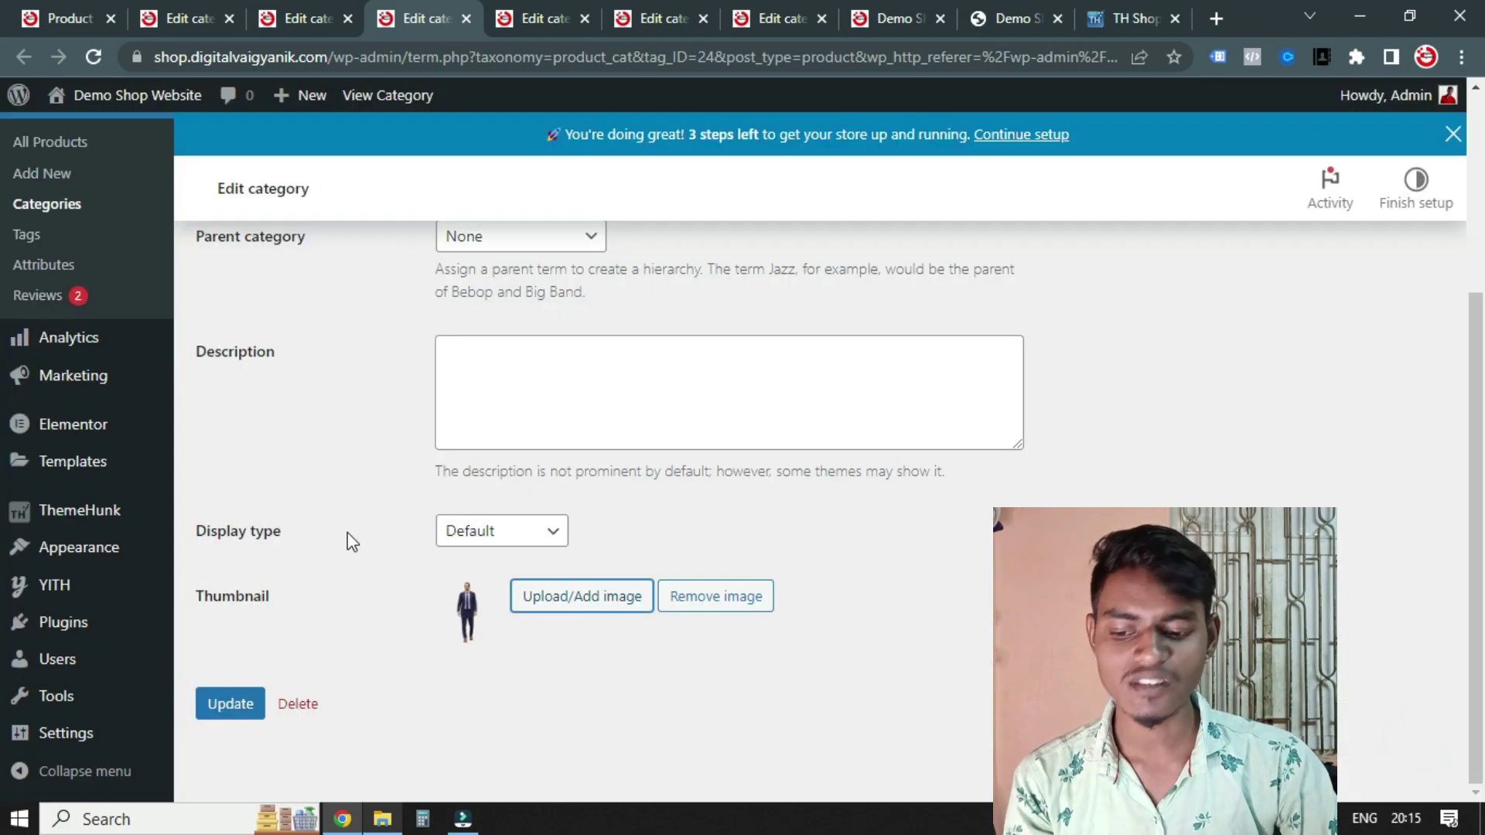
{"action": "left_click", "coordinate": [242, 698]}
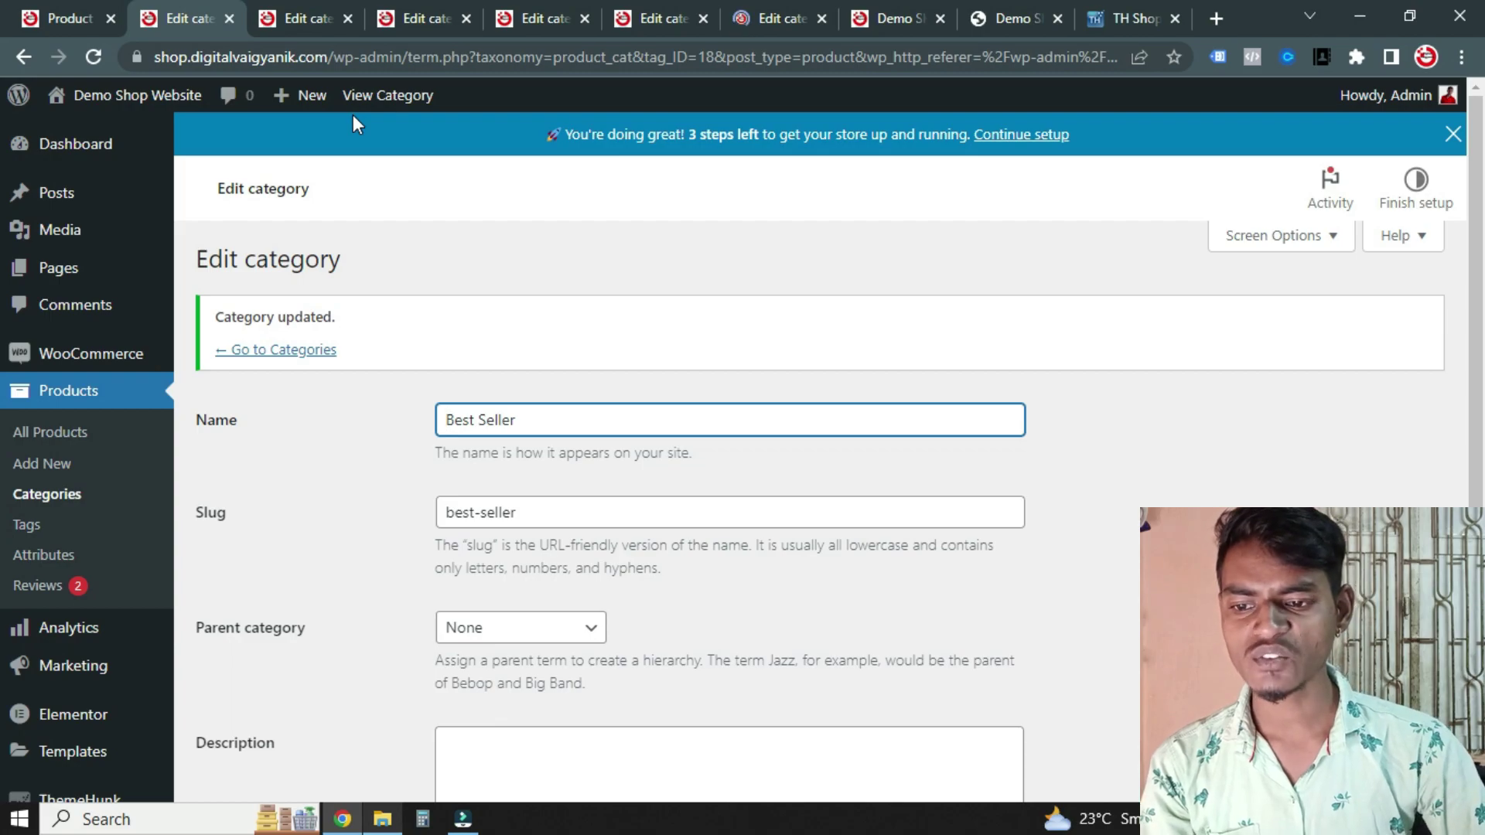
Close the finished Edit category tabs with Ctrl+W until the SALE IS LIVE homepage shows
{"action": "key", "text": "ctrl+w"}
{"action": "key", "text": "ctrl+w"}
{"action": "key", "text": "ctrl+w"}
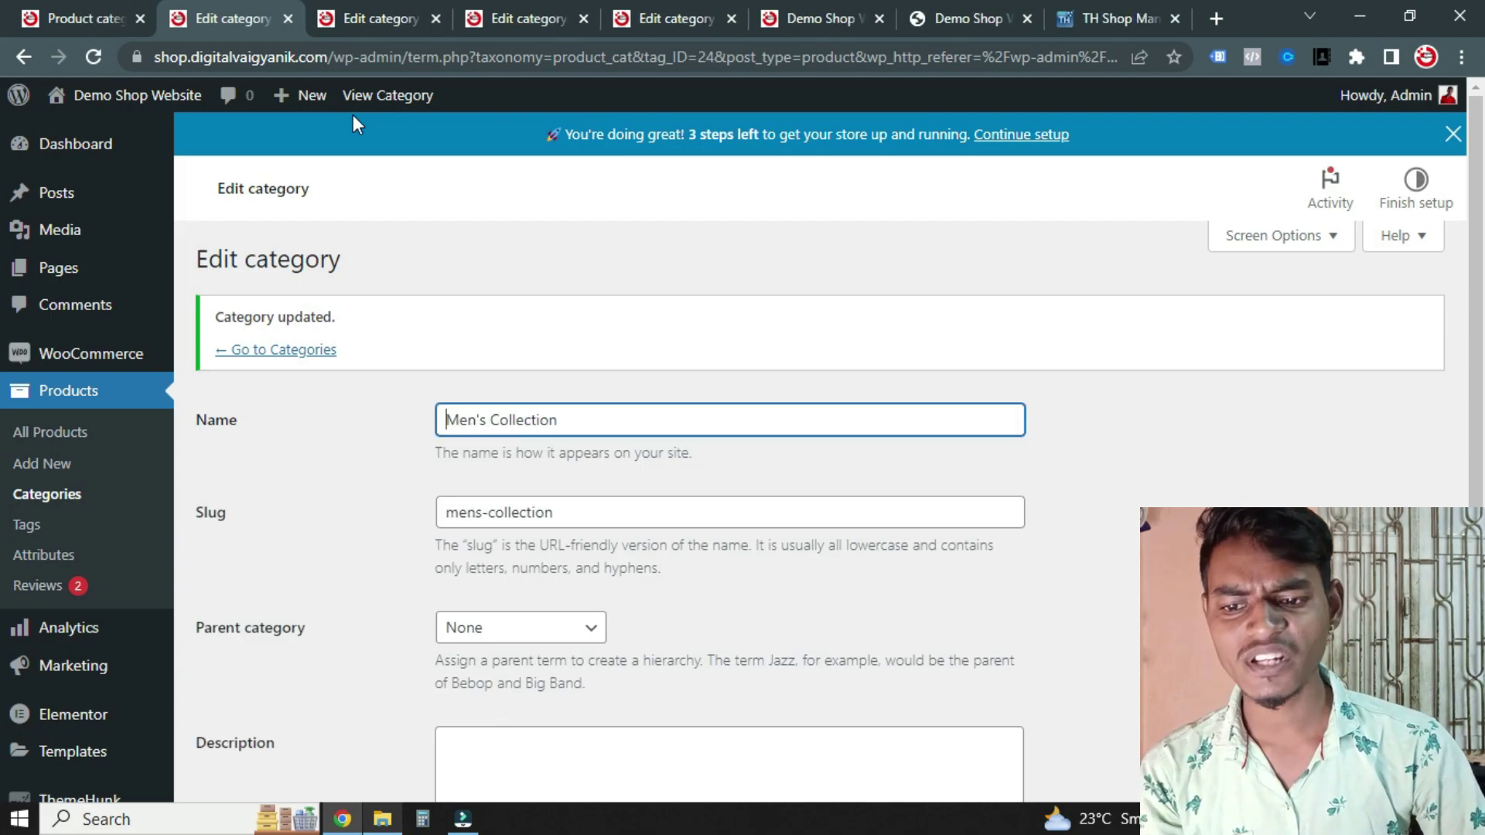
{"action": "key", "text": "ctrl+w"}
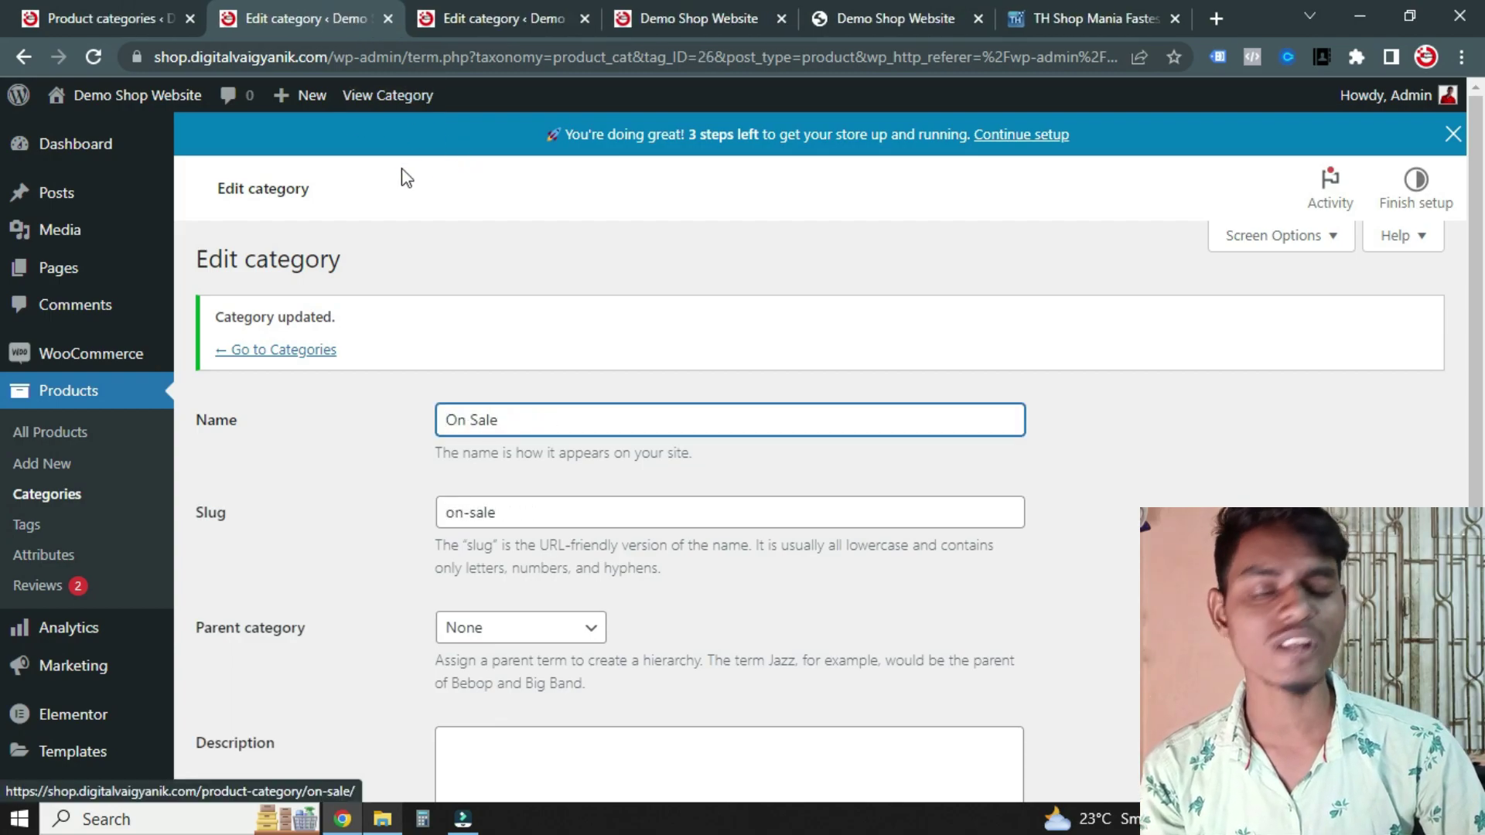
{"action": "key", "text": "ctrl+w"}
{"action": "key", "text": "ctrl+w"}
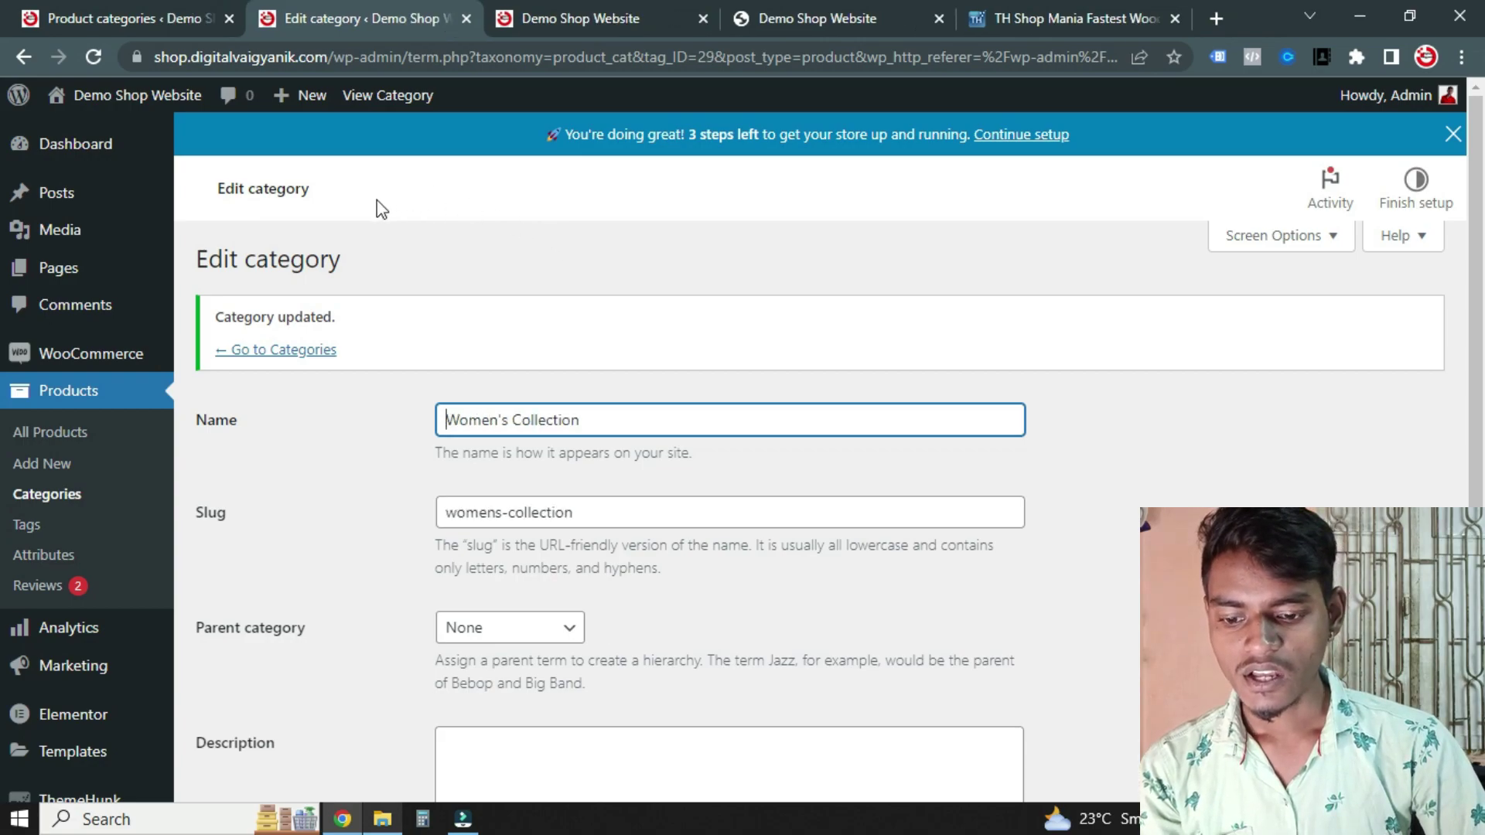
{"action": "scroll", "coordinate": [820, 580], "scroll_direction": "down", "scroll_amount": 20}
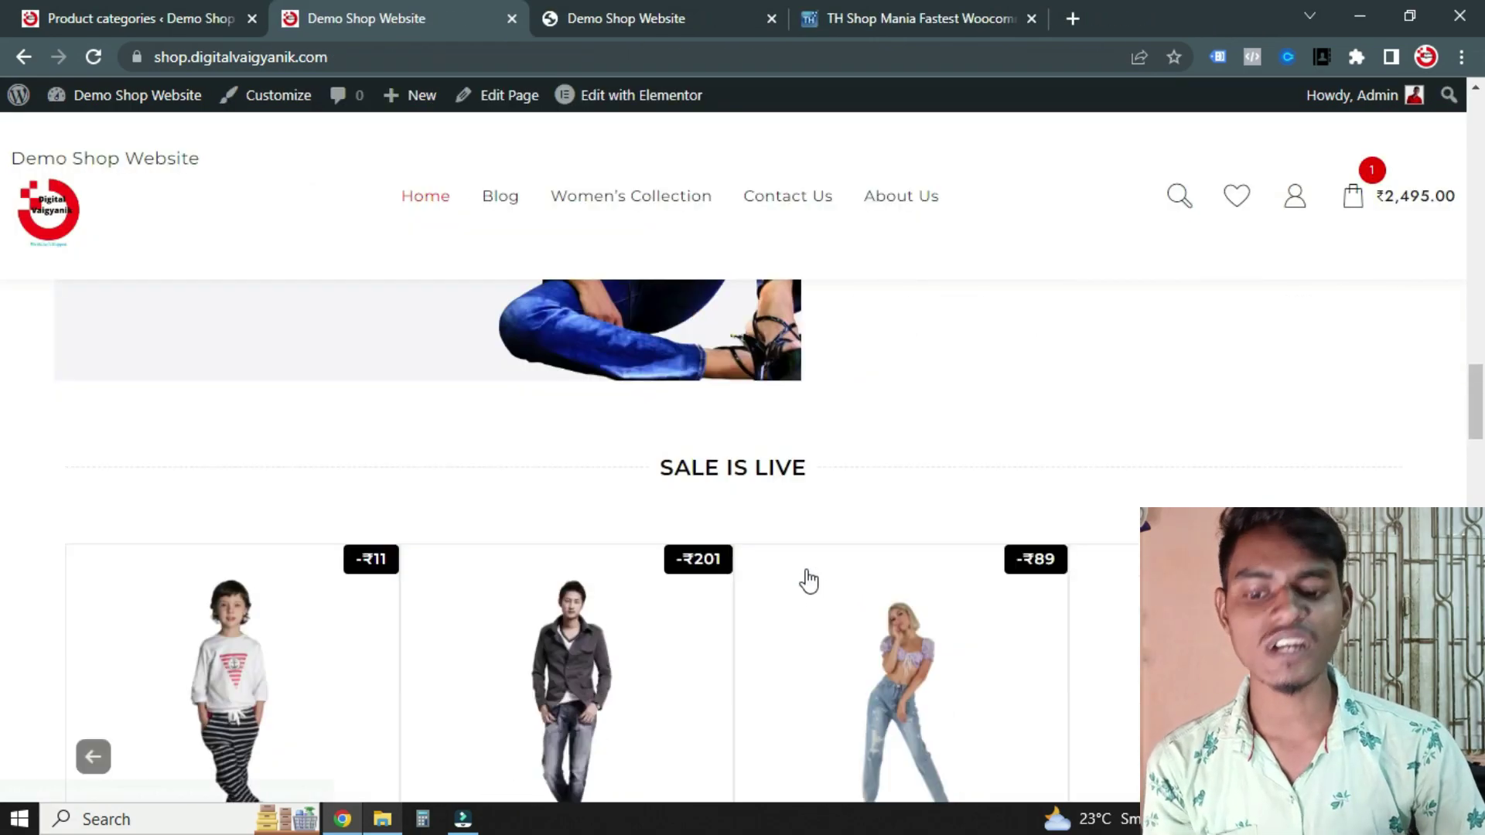
Reload the homepage and check Top Categories now shows real photos for all six categories
{"action": "scroll", "coordinate": [818, 556], "scroll_direction": "up", "scroll_amount": 18}
{"action": "scroll", "coordinate": [819, 541], "scroll_direction": "up", "scroll_amount": 5}
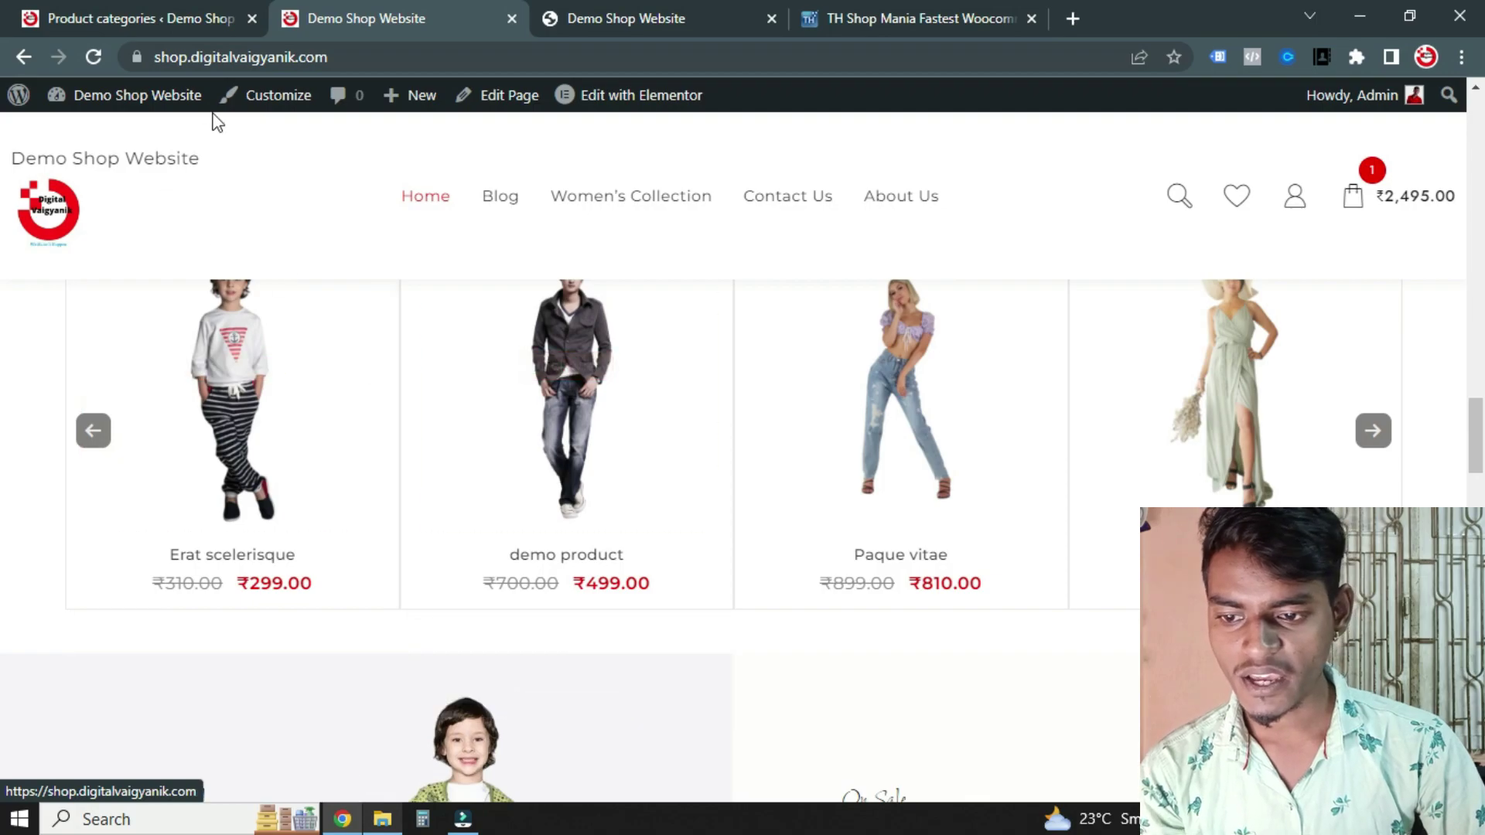
{"action": "left_click", "coordinate": [93, 58]}
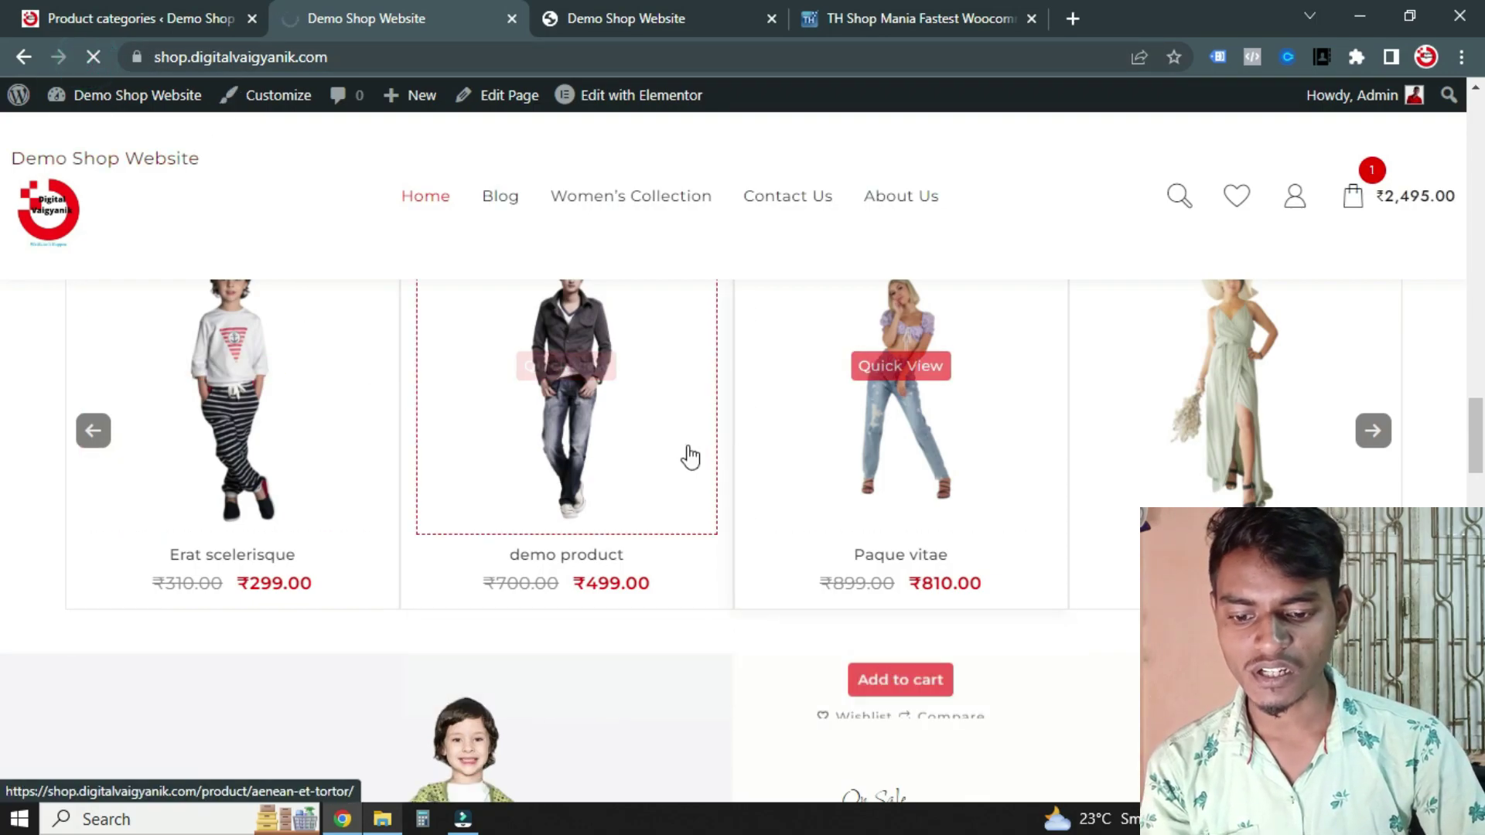
{"action": "scroll", "coordinate": [739, 497], "scroll_direction": "down", "scroll_amount": 5}
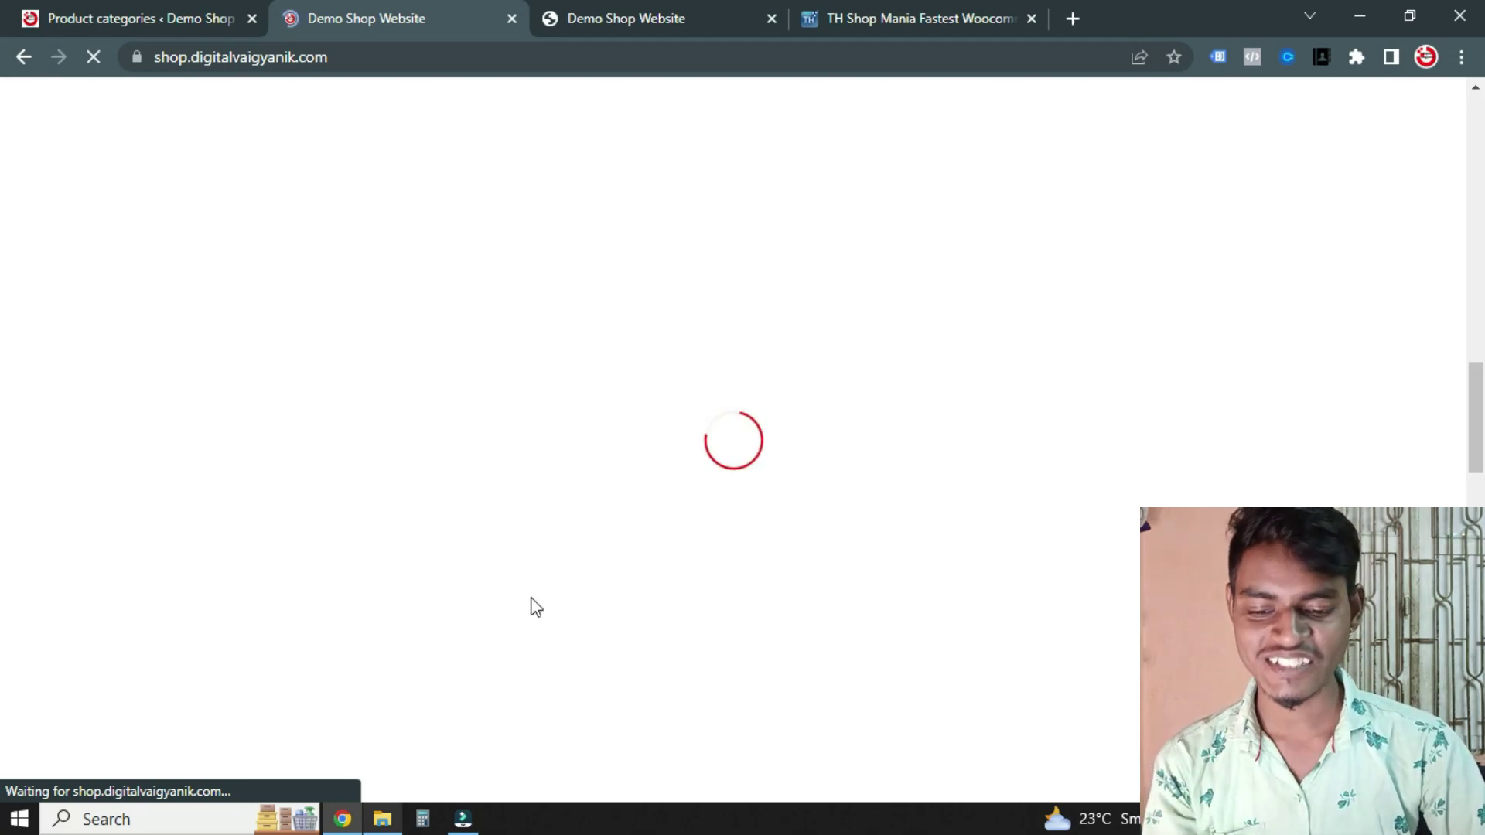
{"action": "scroll", "coordinate": [765, 369], "scroll_direction": "up", "scroll_amount": 5}
{"action": "scroll", "coordinate": [488, 381], "scroll_direction": "down", "scroll_amount": 10}
{"action": "scroll", "coordinate": [562, 321], "scroll_direction": "down", "scroll_amount": 6}
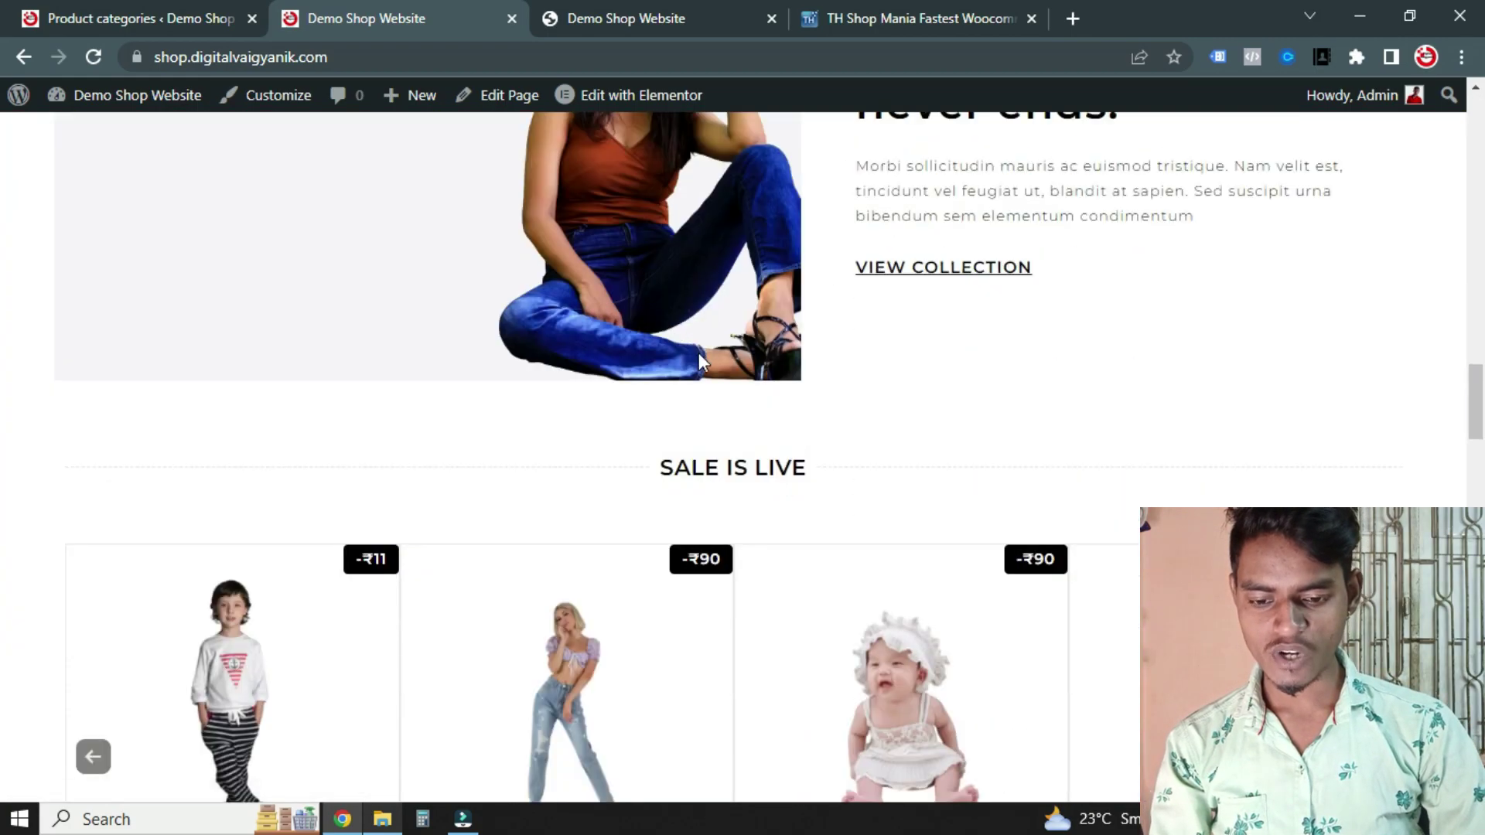
{"action": "scroll", "coordinate": [524, 394], "scroll_direction": "up", "scroll_amount": 3}
{"action": "scroll", "coordinate": [589, 369], "scroll_direction": "down", "scroll_amount": 15}
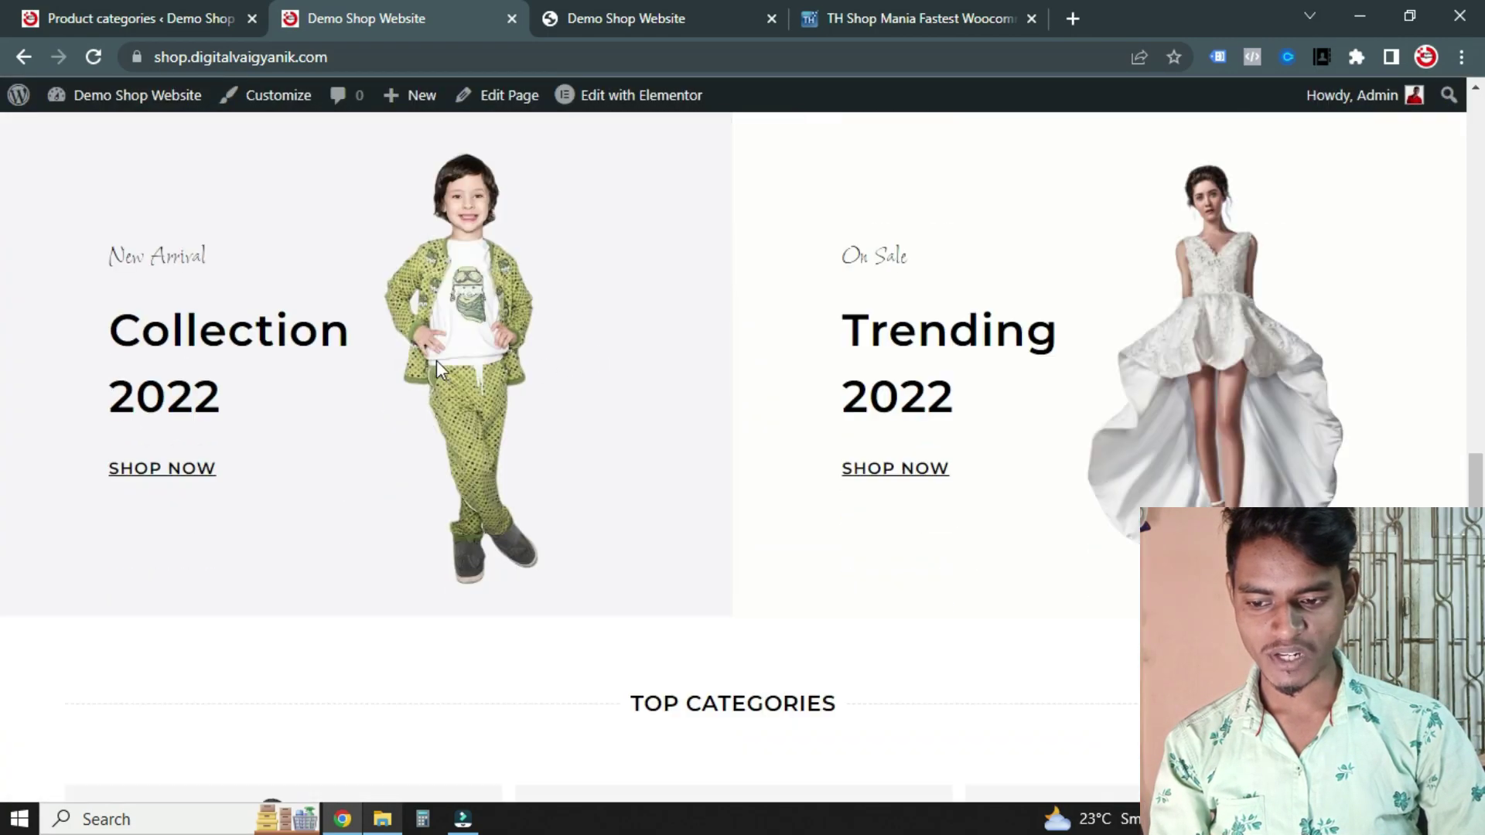
{"action": "scroll", "coordinate": [364, 358], "scroll_direction": "up", "scroll_amount": 4}
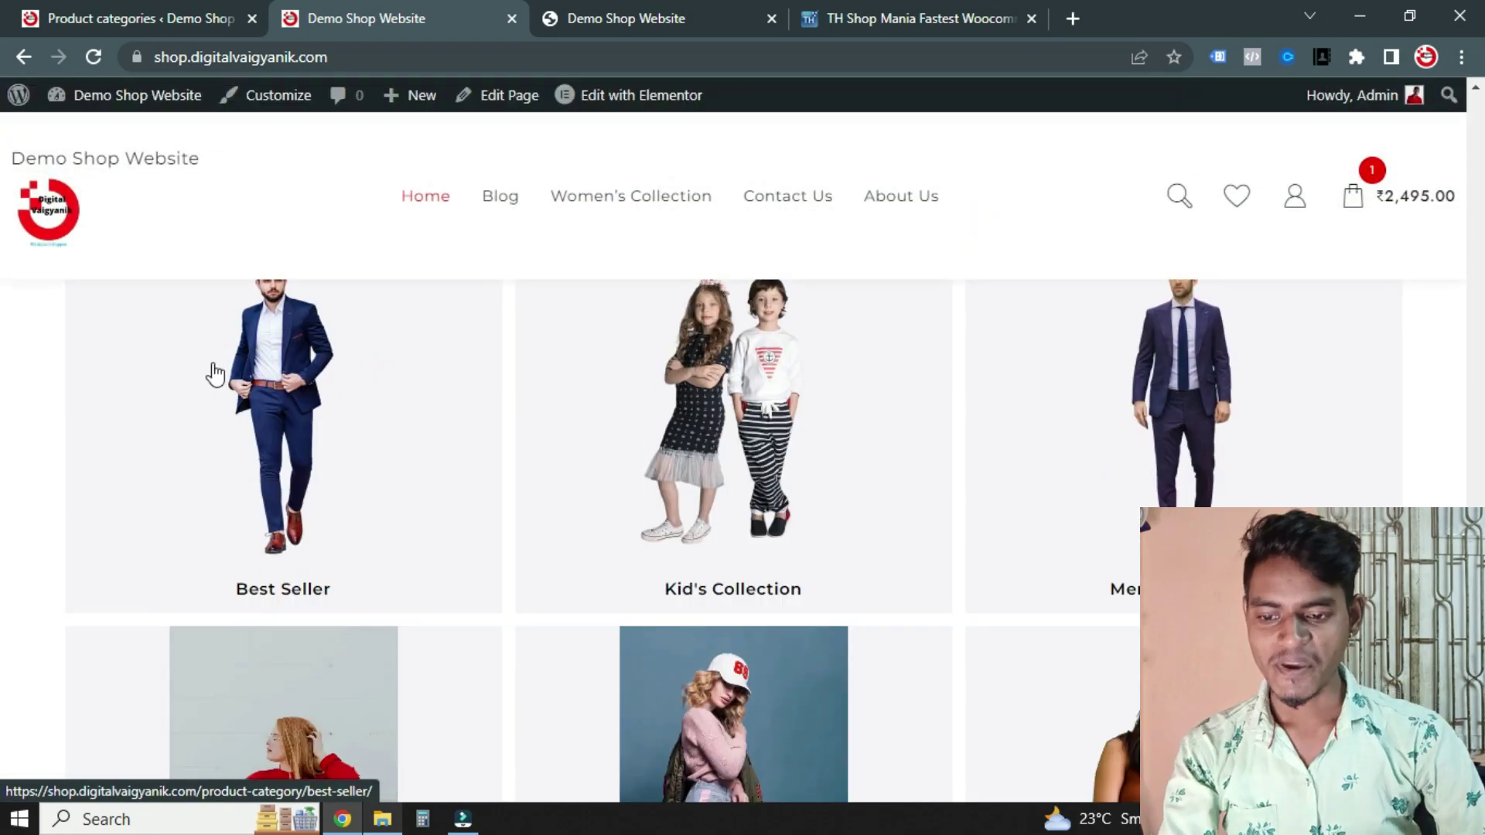
{"action": "scroll", "coordinate": [1251, 498], "scroll_direction": "down", "scroll_amount": 2}
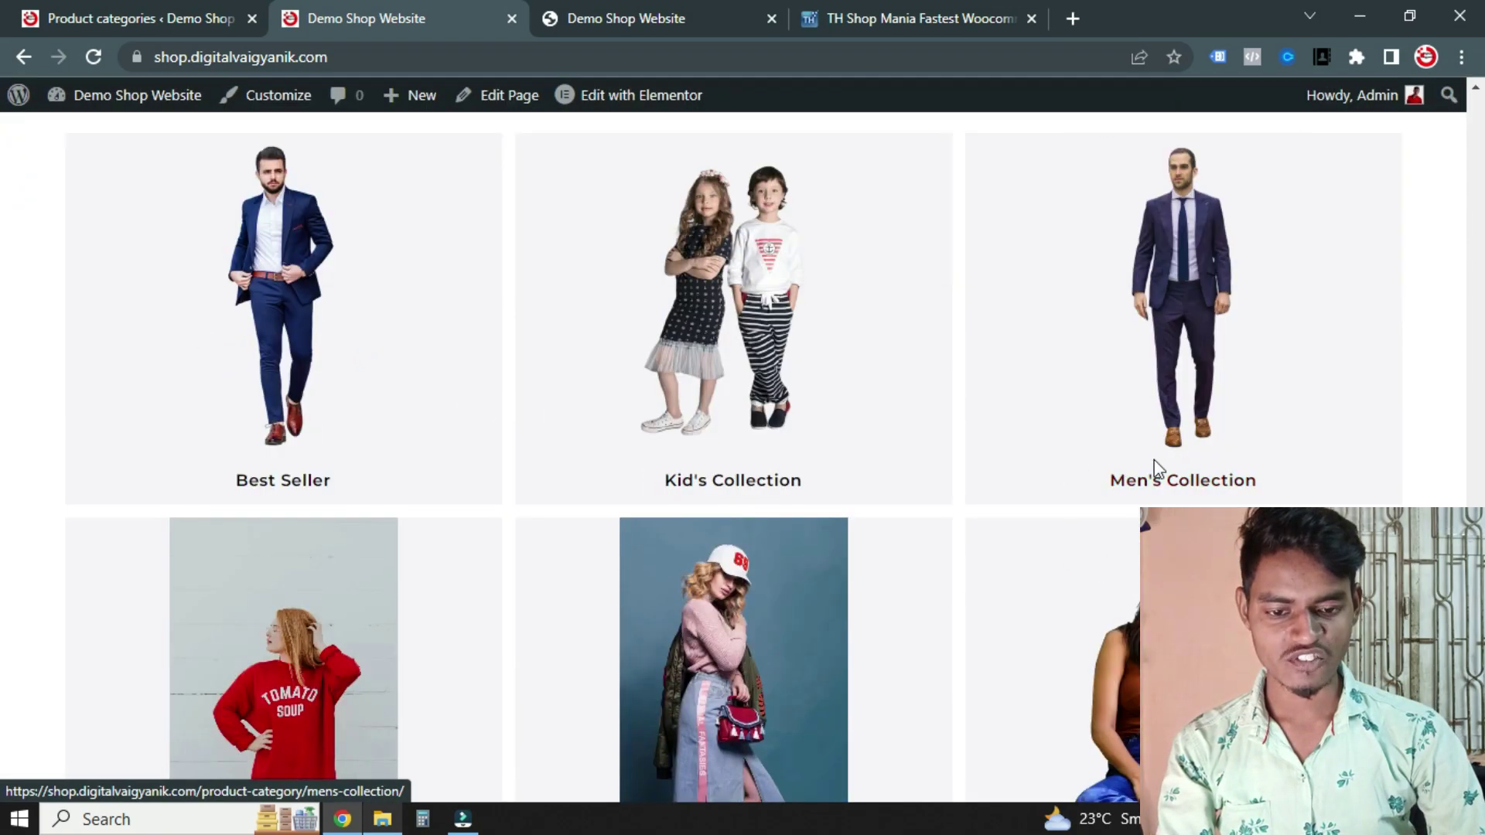
{"action": "scroll", "coordinate": [1157, 464], "scroll_direction": "down", "scroll_amount": 4}
{"action": "left_click", "coordinate": [804, 526]}
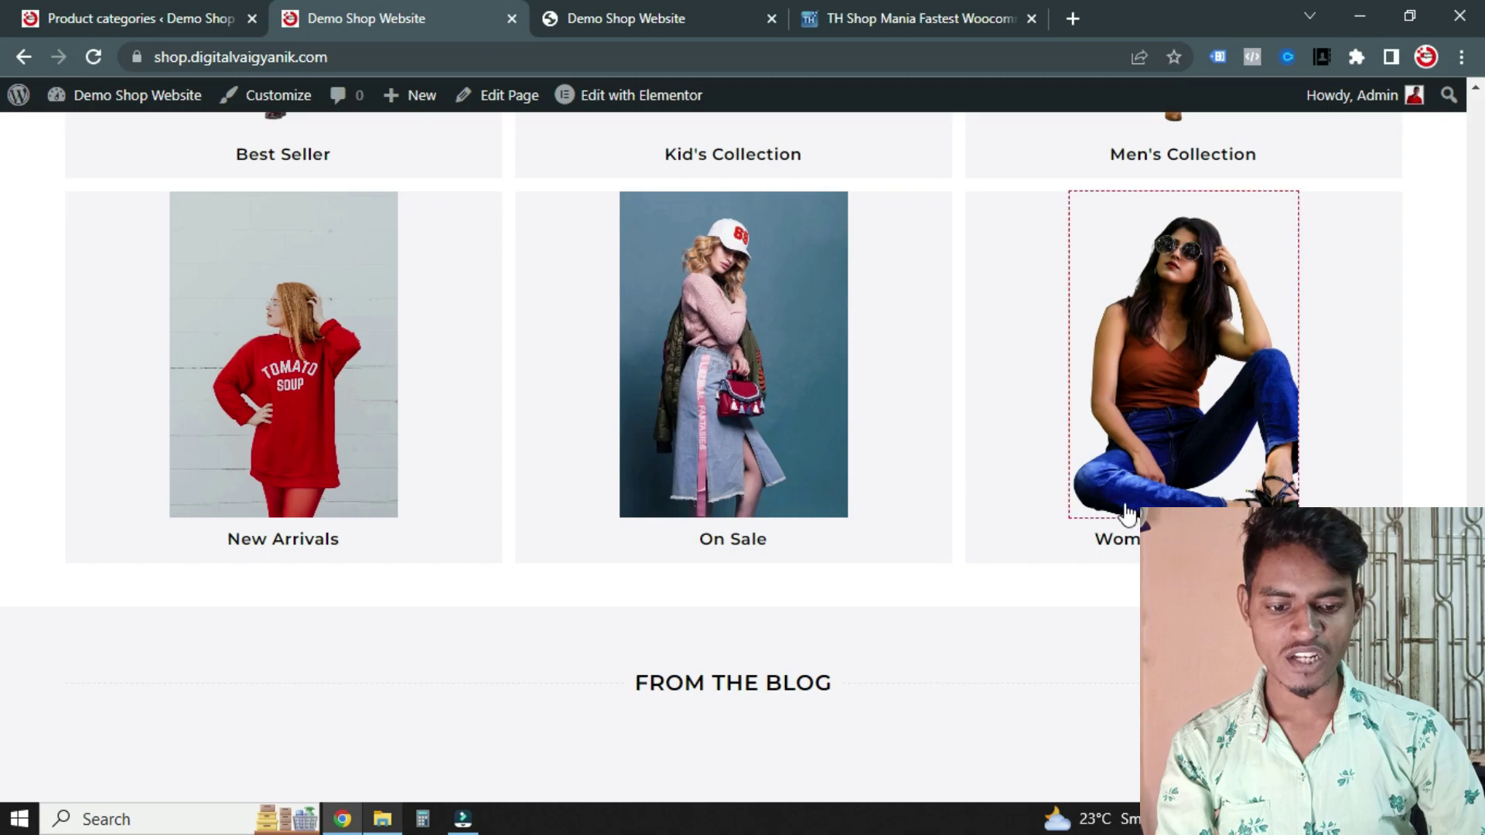
{"action": "mouse_move", "coordinate": [1106, 491]}
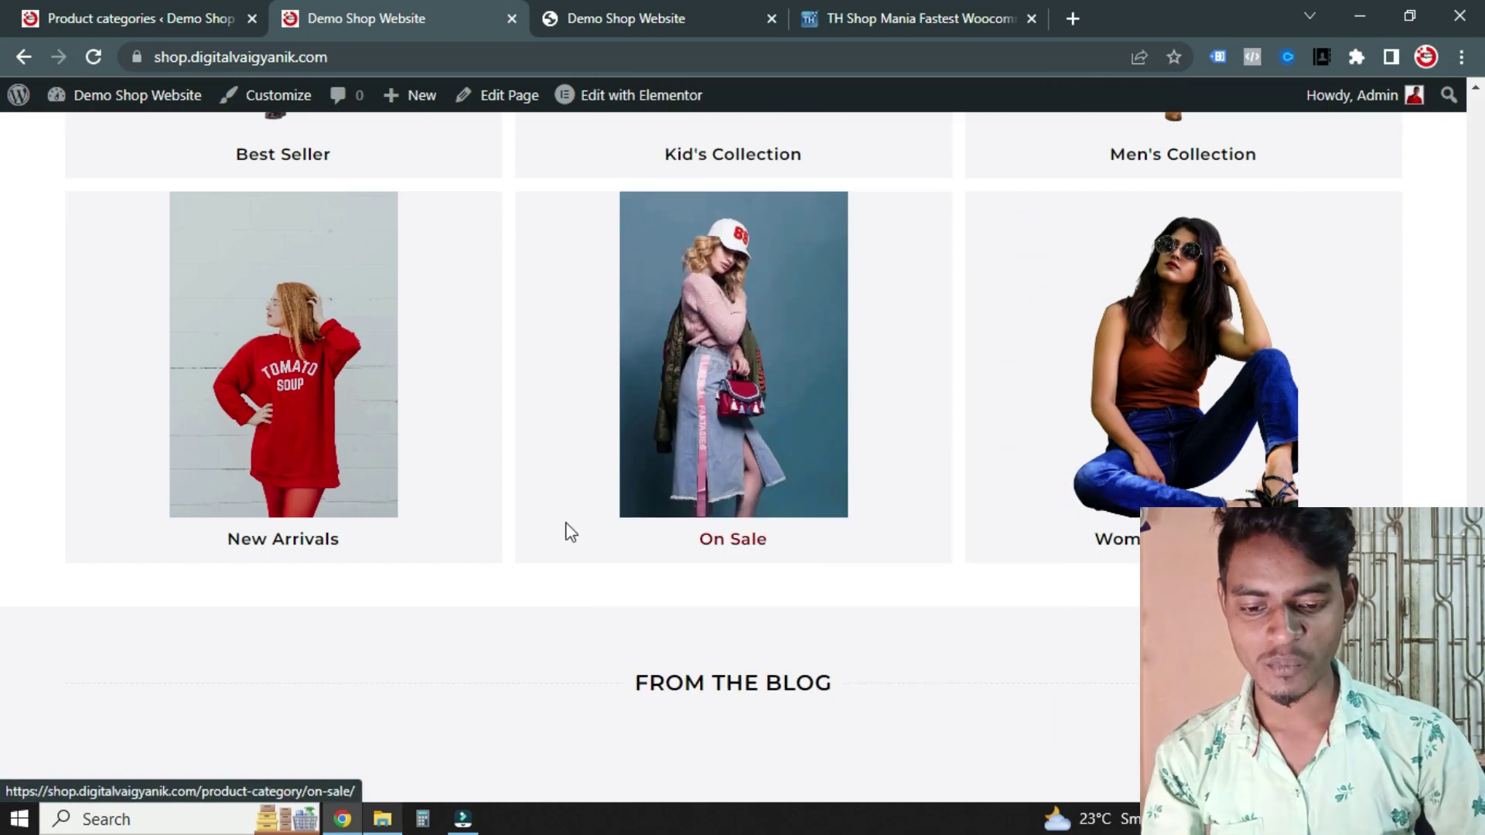
{"action": "scroll", "coordinate": [544, 508], "scroll_direction": "down", "scroll_amount": 10}
{"action": "scroll", "coordinate": [696, 467], "scroll_direction": "up", "scroll_amount": 8}
{"action": "scroll", "coordinate": [697, 441], "scroll_direction": "down", "scroll_amount": 8}
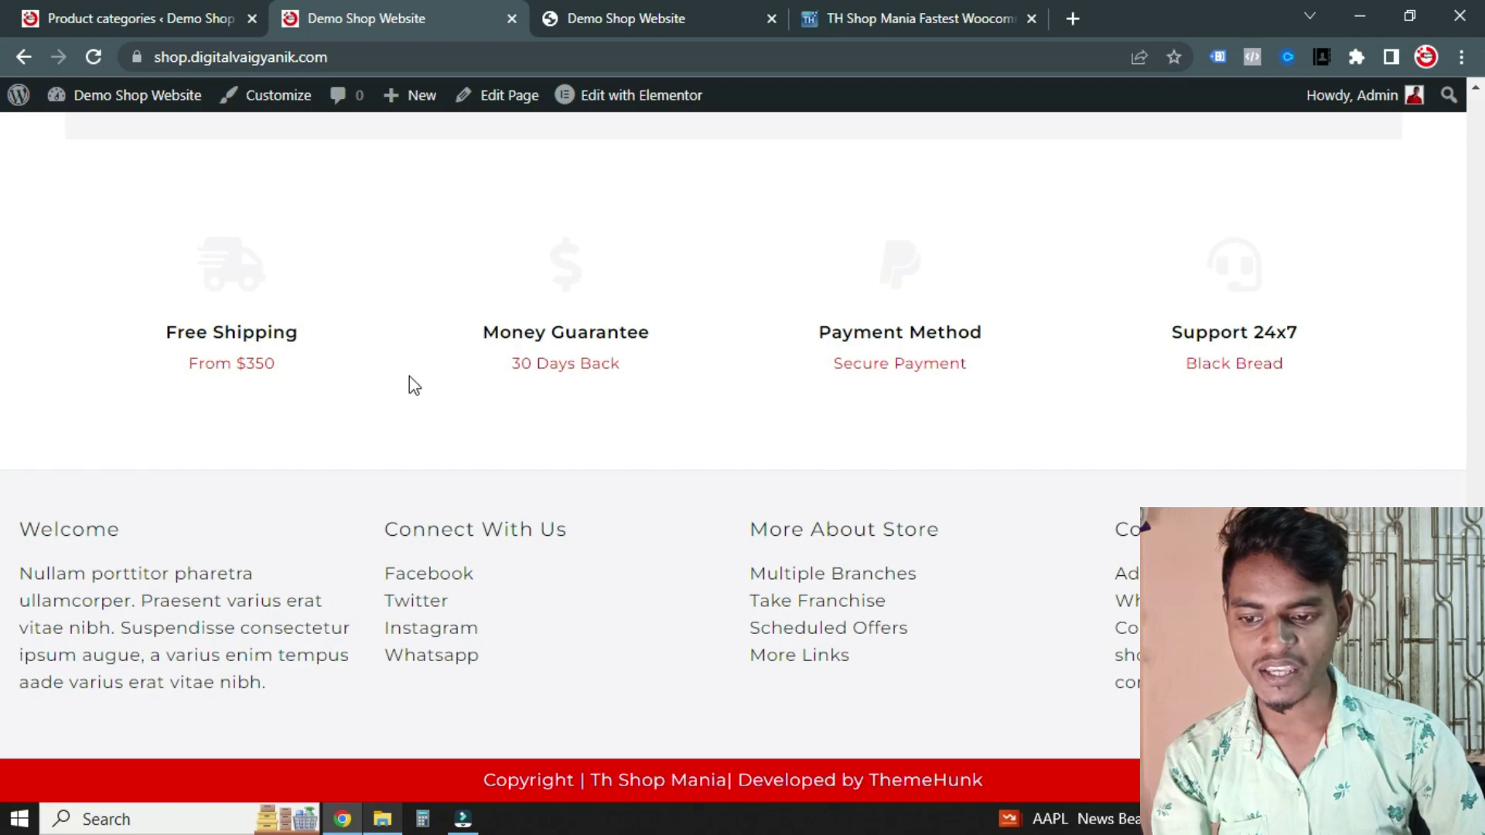
{"action": "scroll", "coordinate": [501, 547], "scroll_direction": "up", "scroll_amount": 12}
{"action": "scroll", "coordinate": [722, 475], "scroll_direction": "up", "scroll_amount": 8}
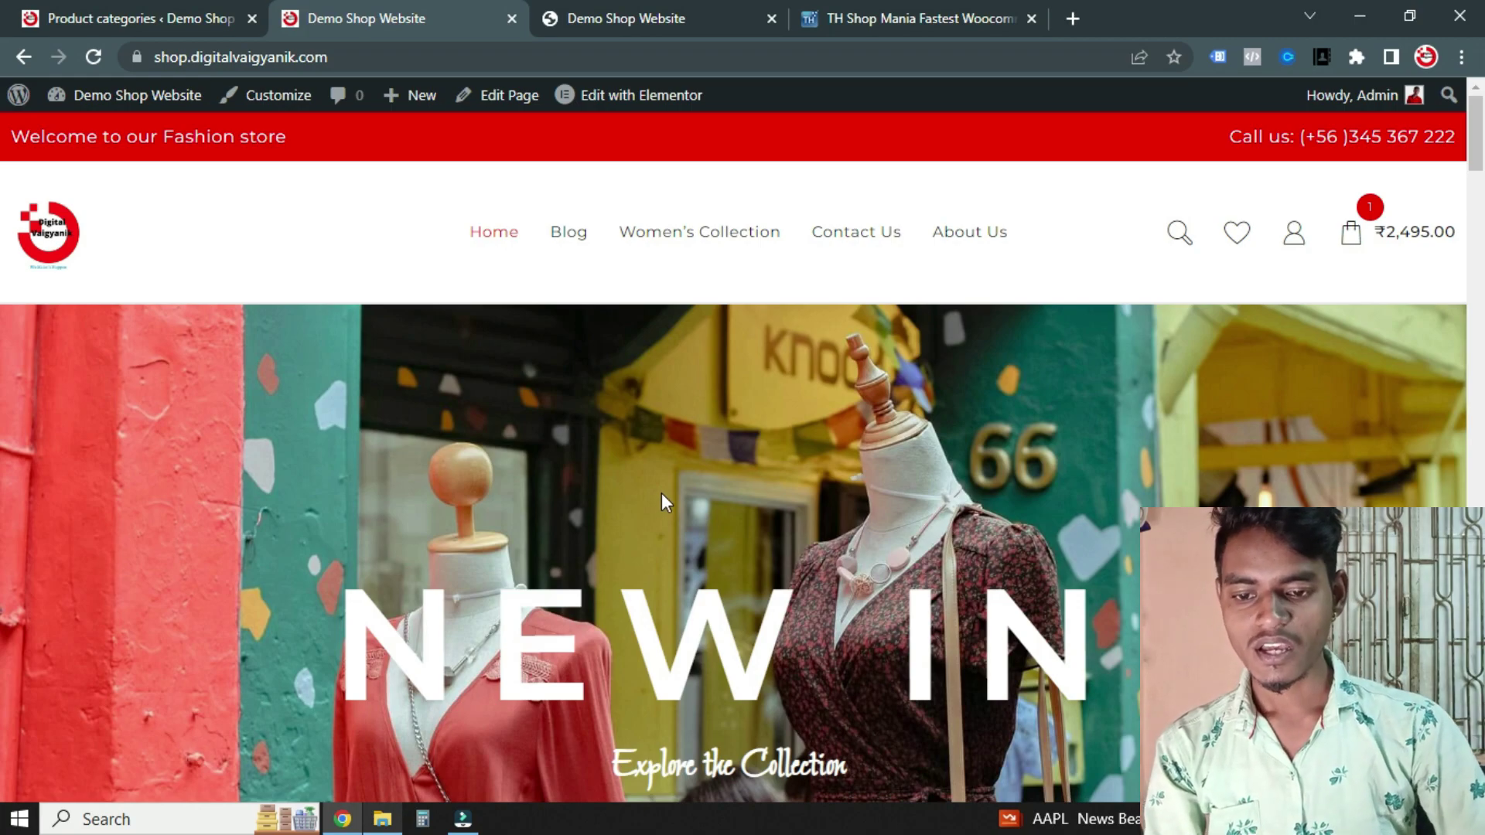
{"action": "key", "text": "ctrl+shift+i"}
{"action": "scroll", "coordinate": [255, 439], "scroll_direction": "down", "scroll_amount": 5}
{"action": "scroll", "coordinate": [277, 402], "scroll_direction": "up", "scroll_amount": 3}
{"action": "scroll", "coordinate": [277, 402], "scroll_direction": "down", "scroll_amount": 15}
{"action": "scroll", "coordinate": [299, 388], "scroll_direction": "down", "scroll_amount": 15}
{"action": "scroll", "coordinate": [326, 453], "scroll_direction": "up", "scroll_amount": 5}
{"action": "scroll", "coordinate": [315, 421], "scroll_direction": "down", "scroll_amount": 5}
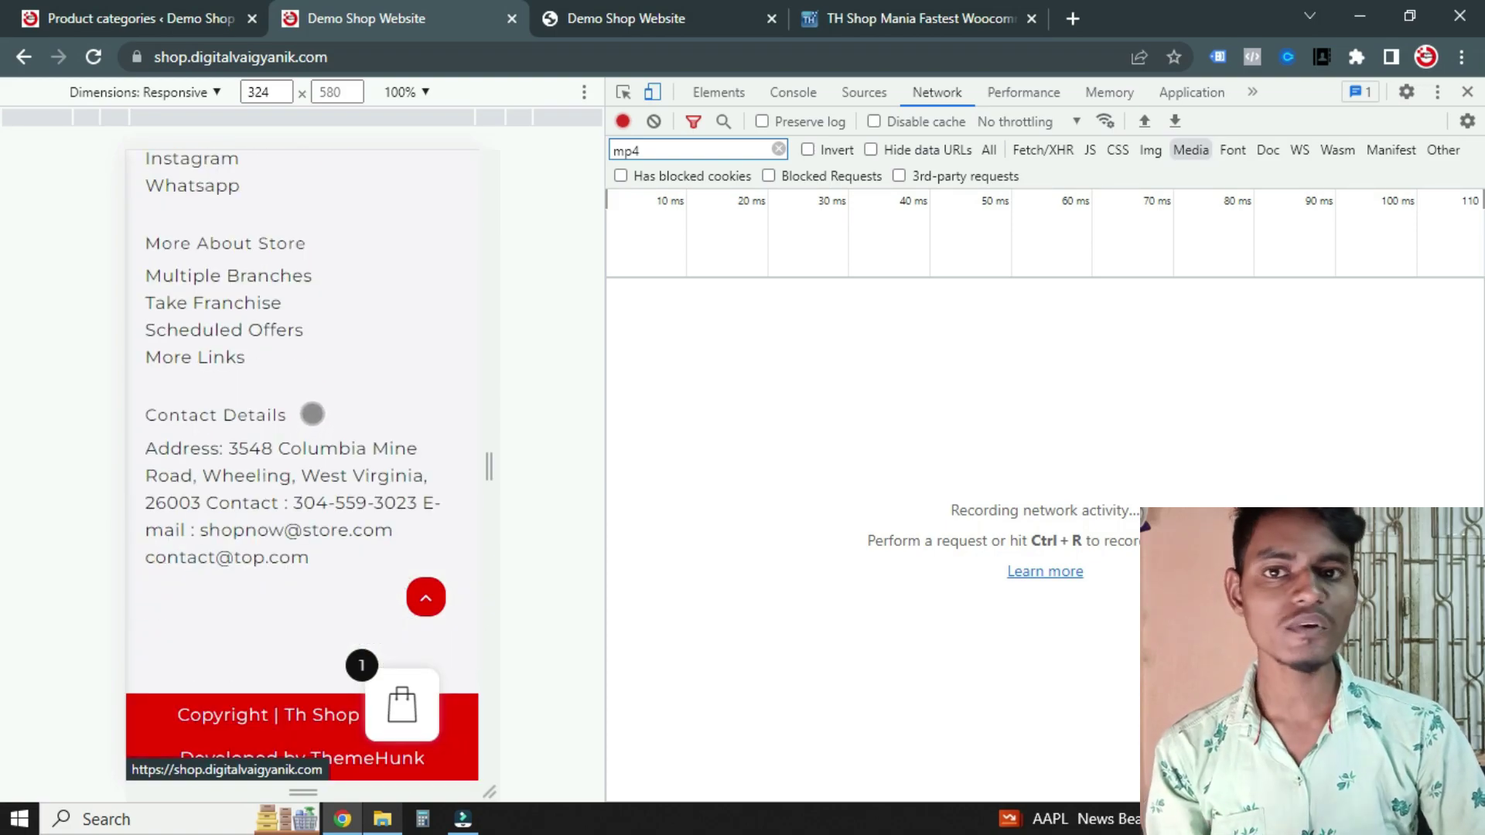
{"action": "left_click", "coordinate": [1468, 92]}
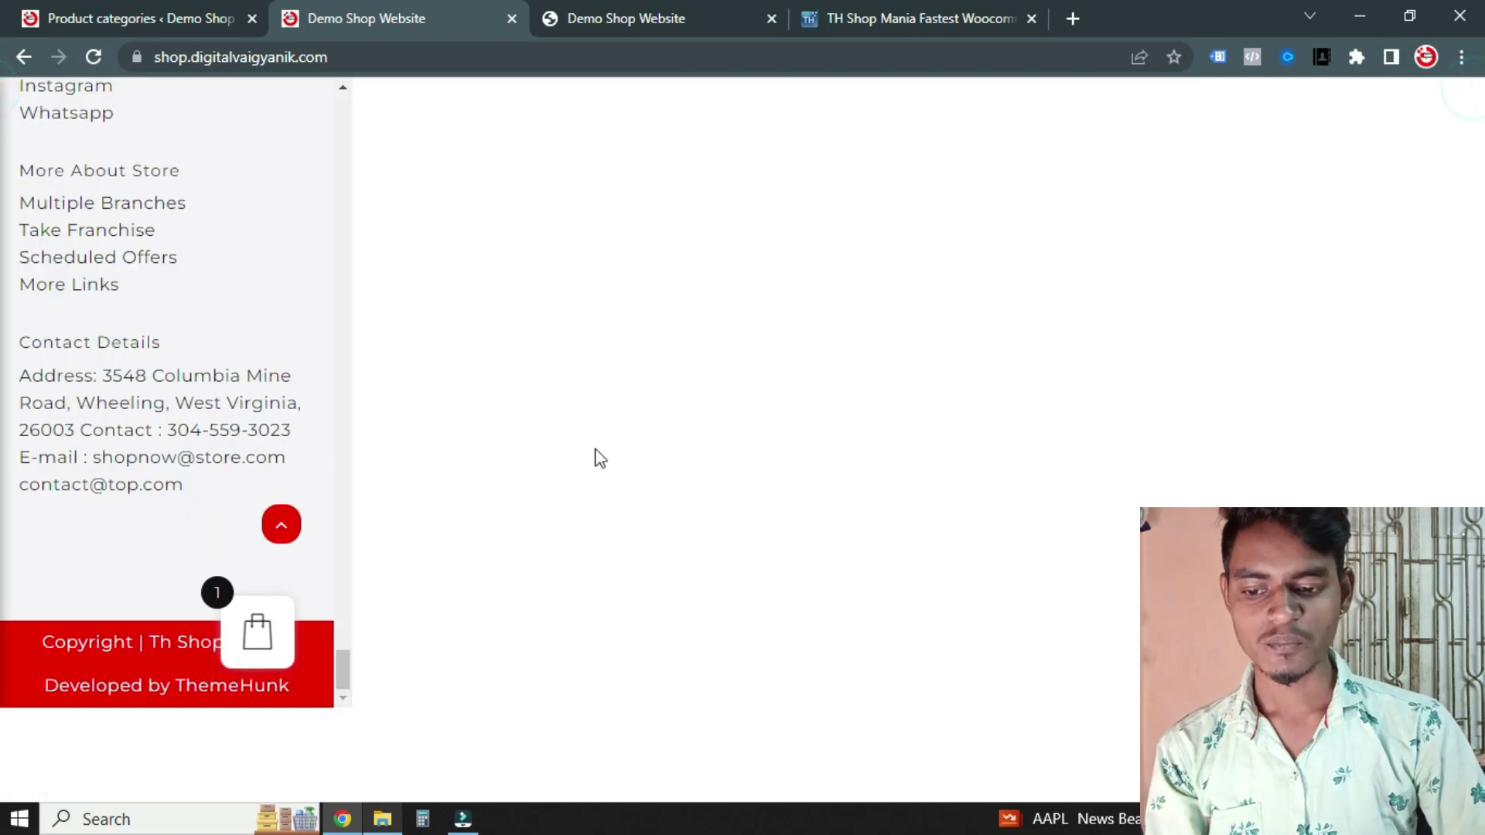
{"action": "scroll", "coordinate": [600, 458], "scroll_direction": "up", "scroll_amount": 15}
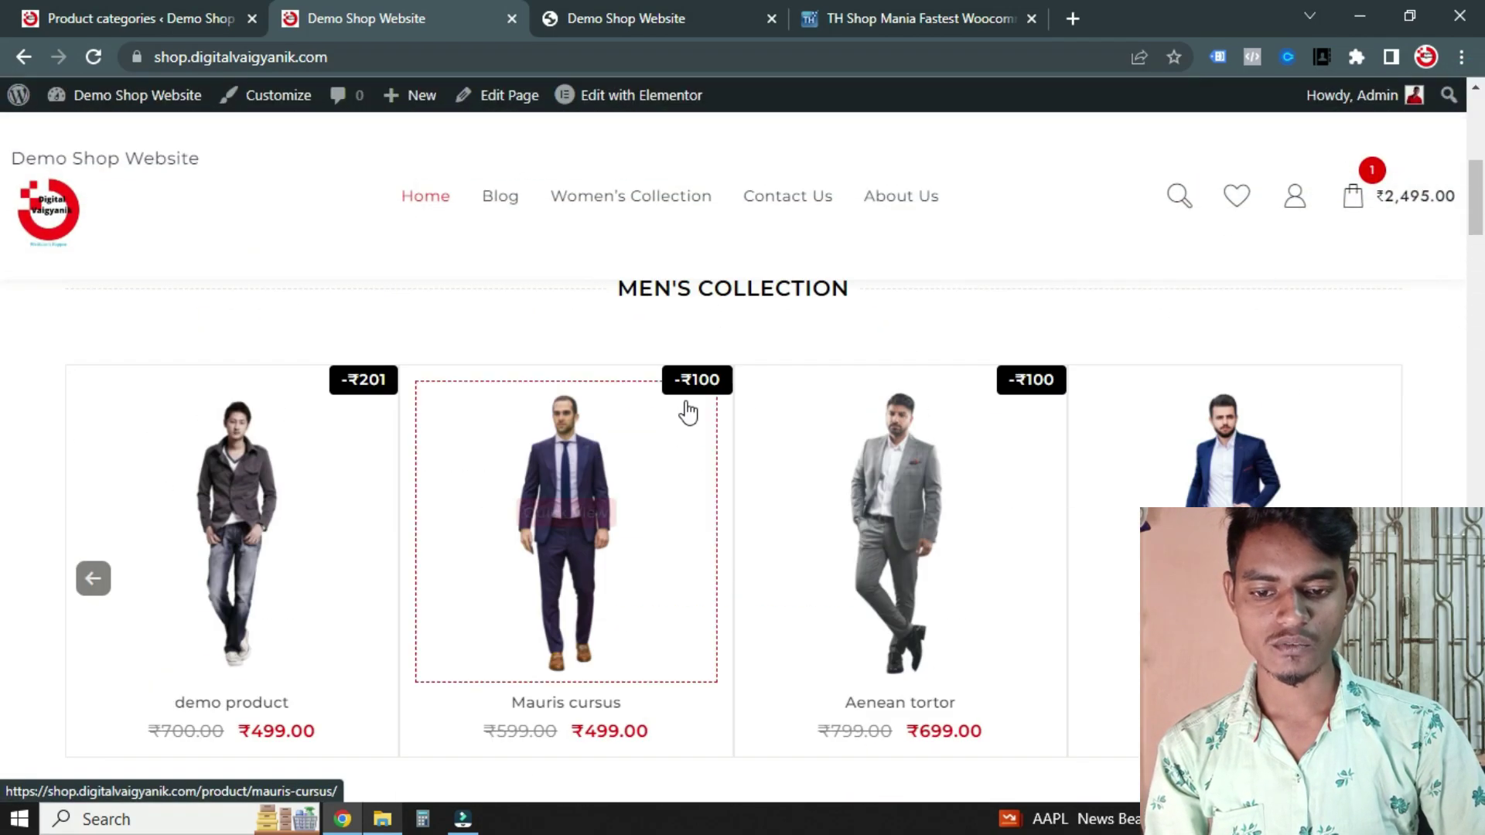
{"action": "scroll", "coordinate": [691, 430], "scroll_direction": "up", "scroll_amount": 8}
{"action": "scroll", "coordinate": [728, 481], "scroll_direction": "down", "scroll_amount": 3}
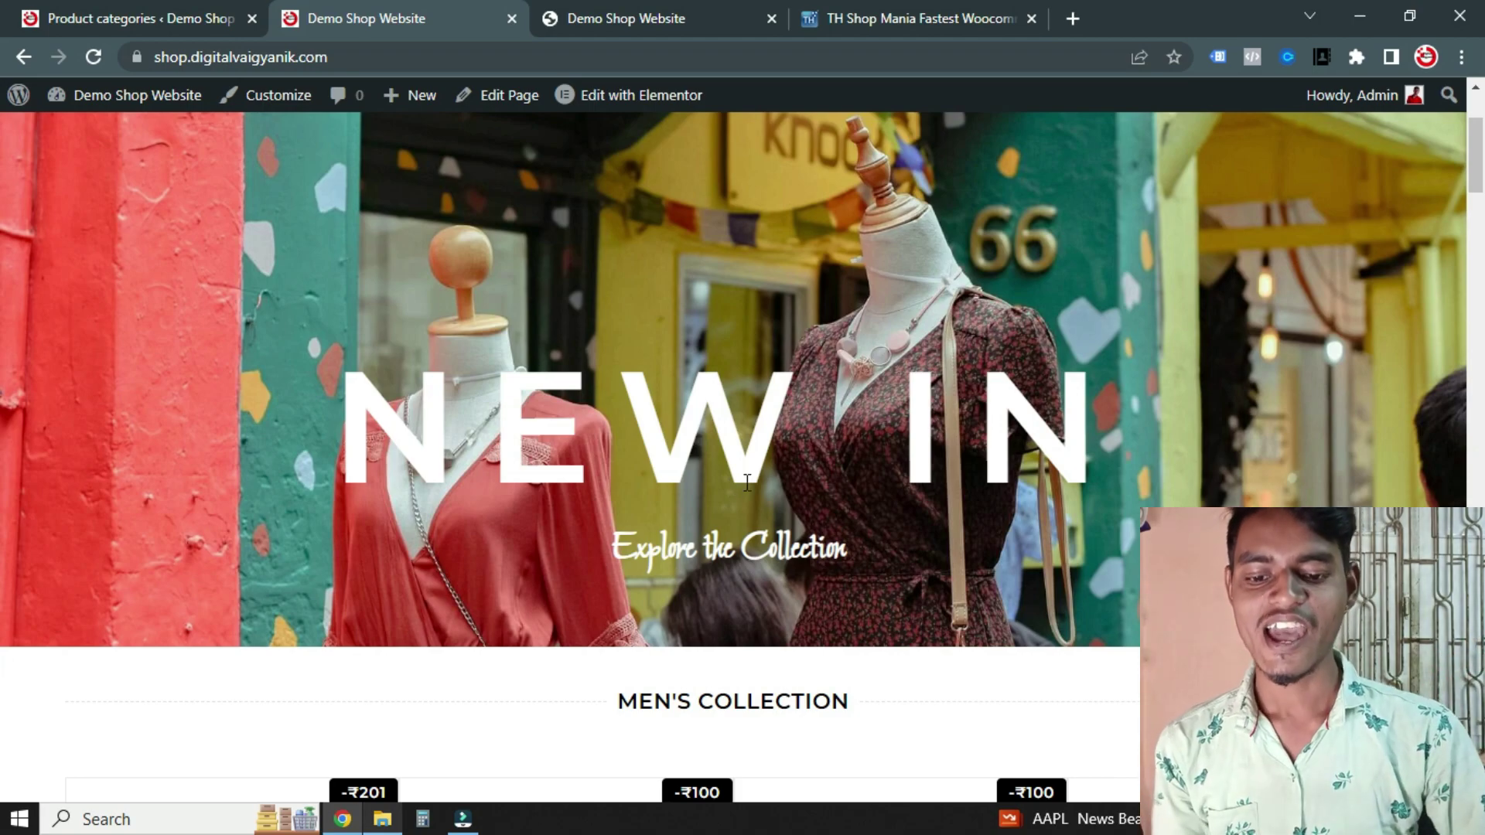
{"action": "scroll", "coordinate": [733, 488], "scroll_direction": "down", "scroll_amount": 10}
{"action": "scroll", "coordinate": [648, 461], "scroll_direction": "down", "scroll_amount": 9}
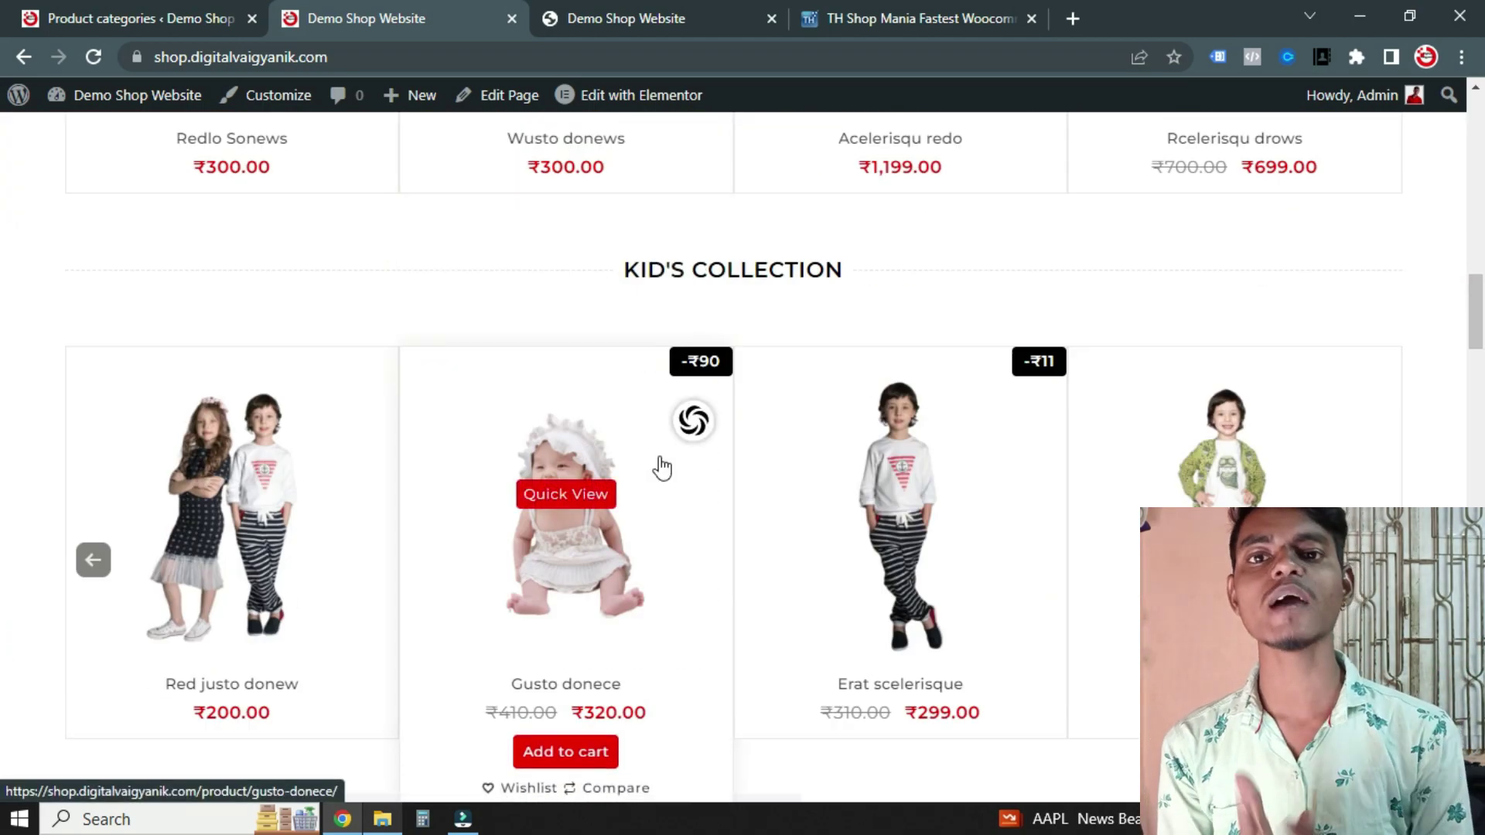
{"action": "mouse_move", "coordinate": [662, 468]}
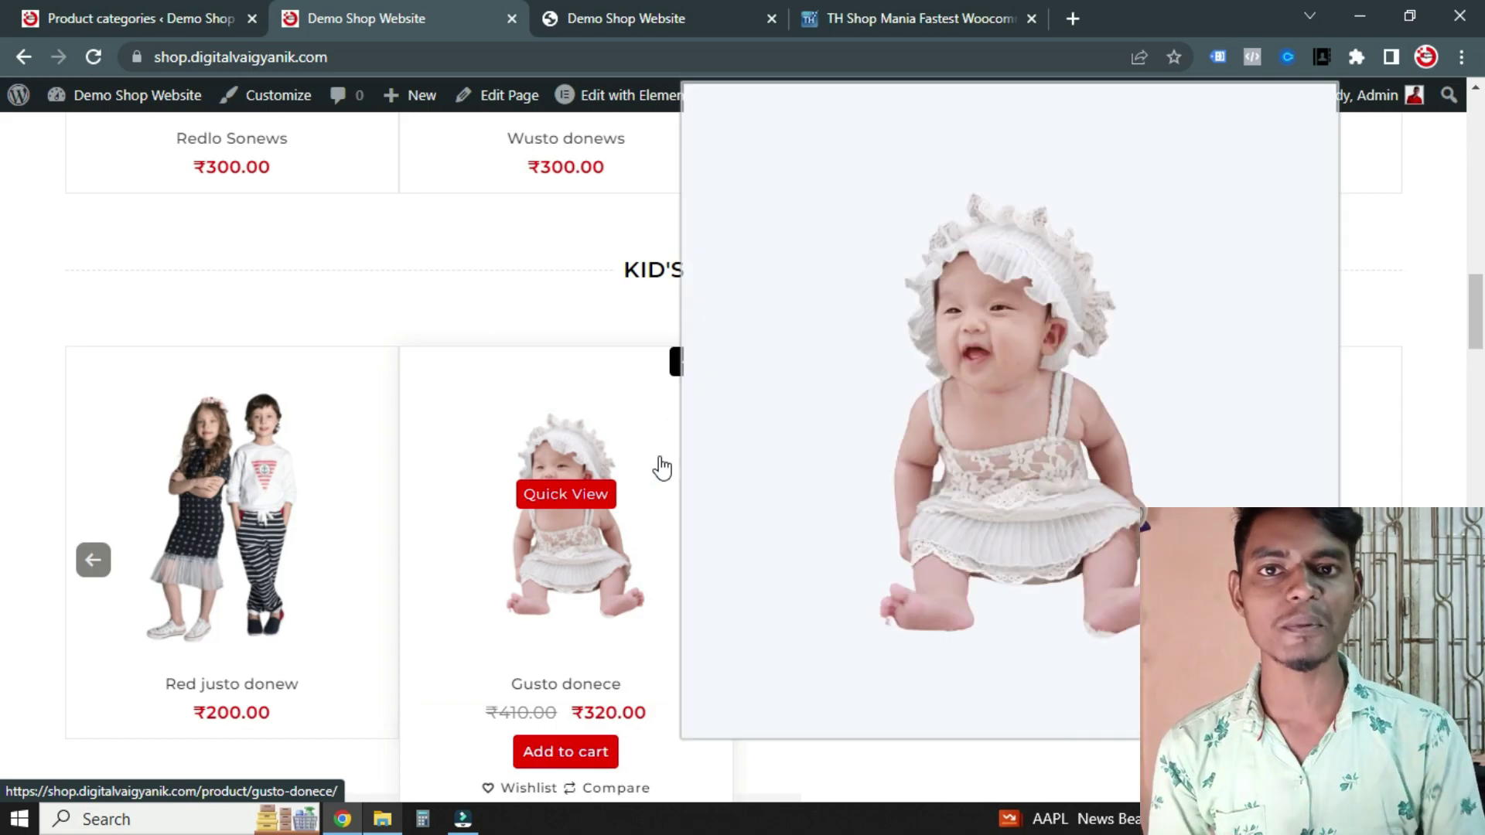
{"action": "scroll", "coordinate": [301, 623], "scroll_direction": "down", "scroll_amount": 2}
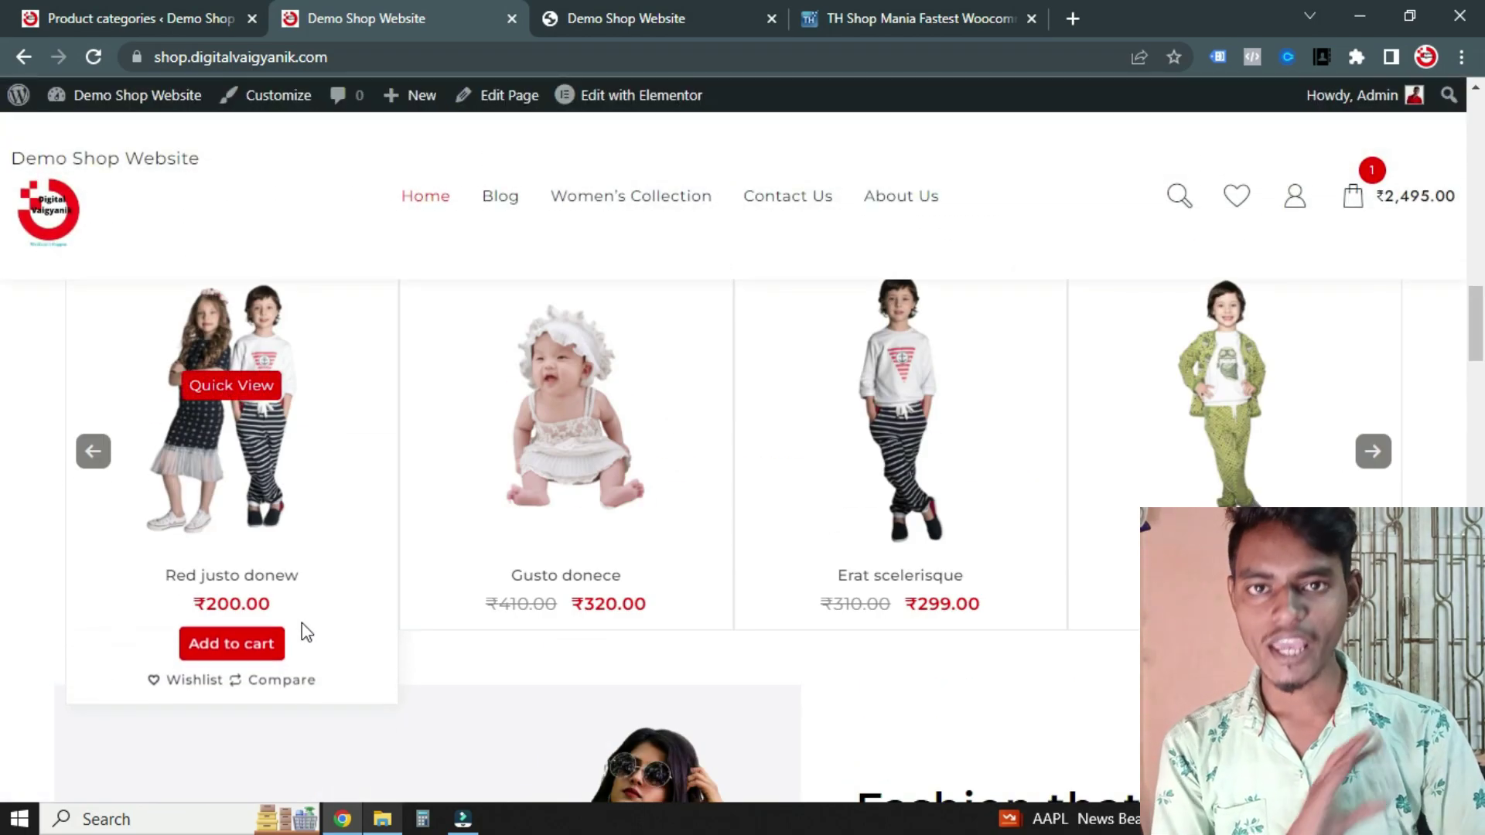